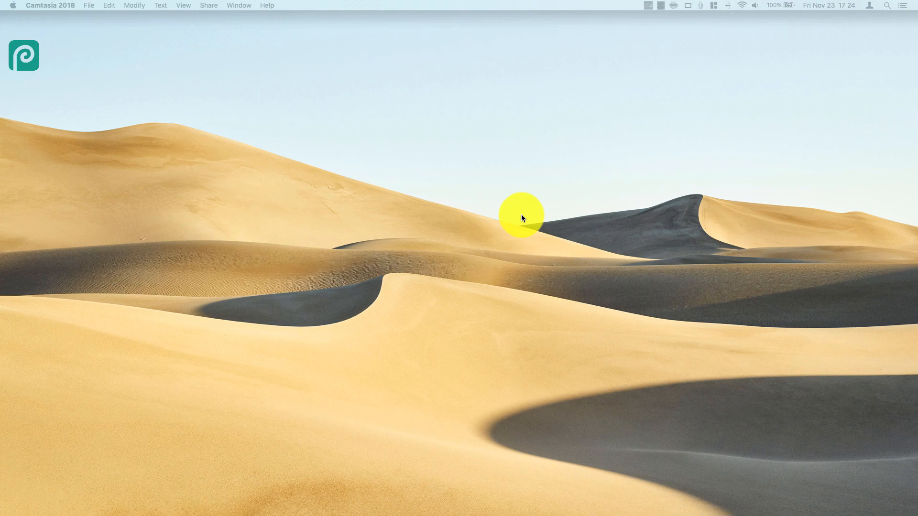
# Switch to the Photopea page in the browser and look at the variants of the Quick Selection tool
pyautogui.hotkey('ctrl', 'Right')
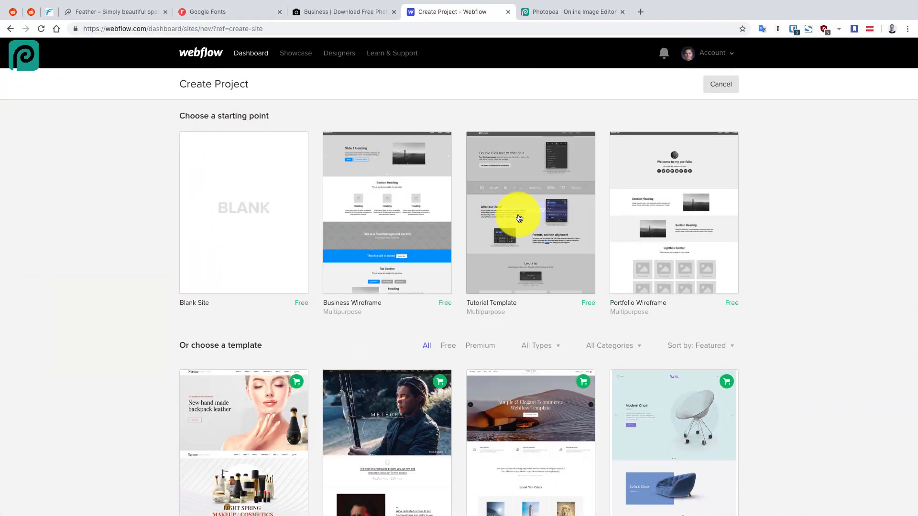
pyautogui.click(549, 14)
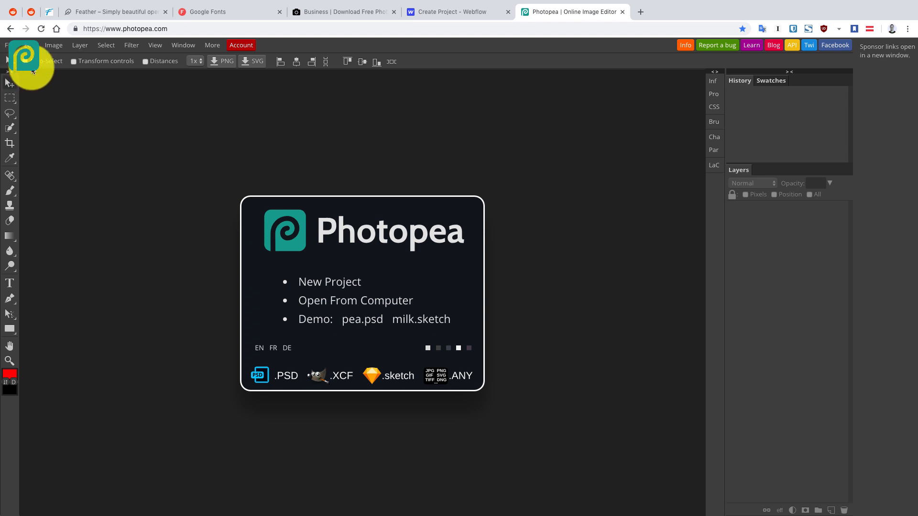
pyautogui.rightClick(9, 128)
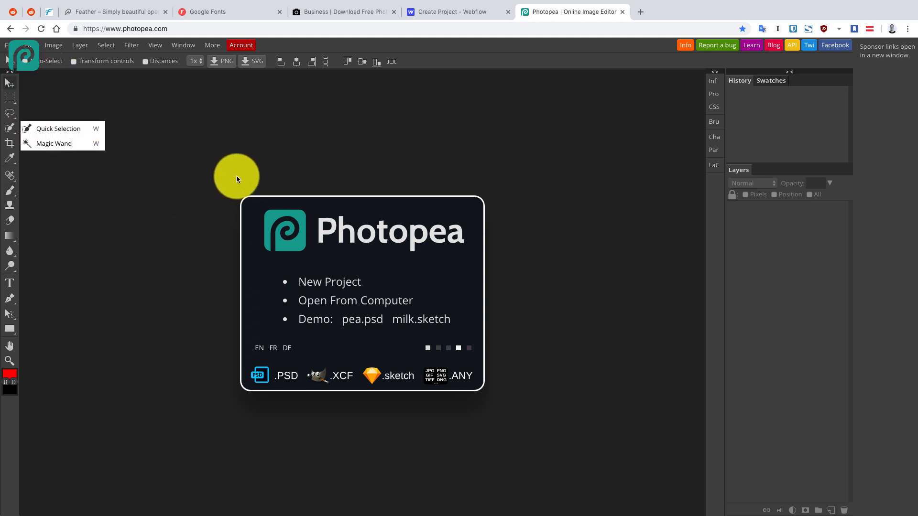
pyautogui.click(217, 172)
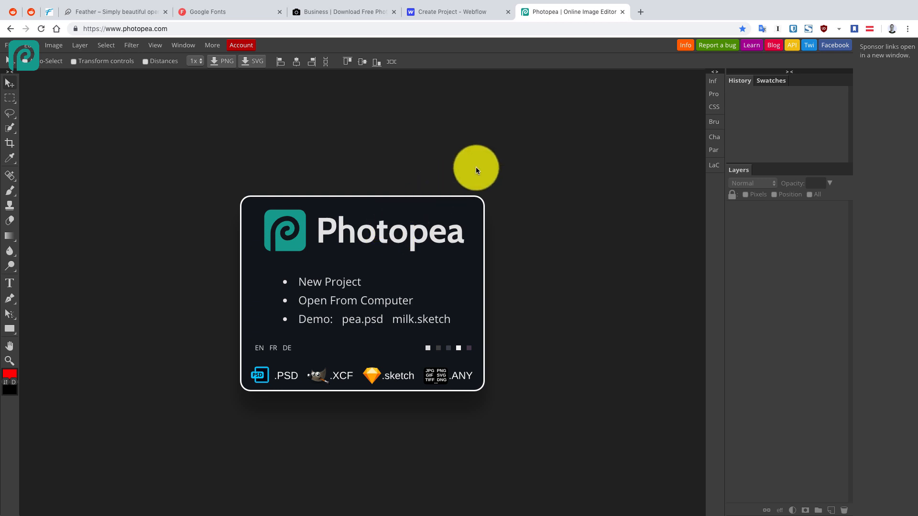
# Switch to Webflow and create a project from the Tutorial Template, named PhotoPea
pyautogui.click(459, 13)
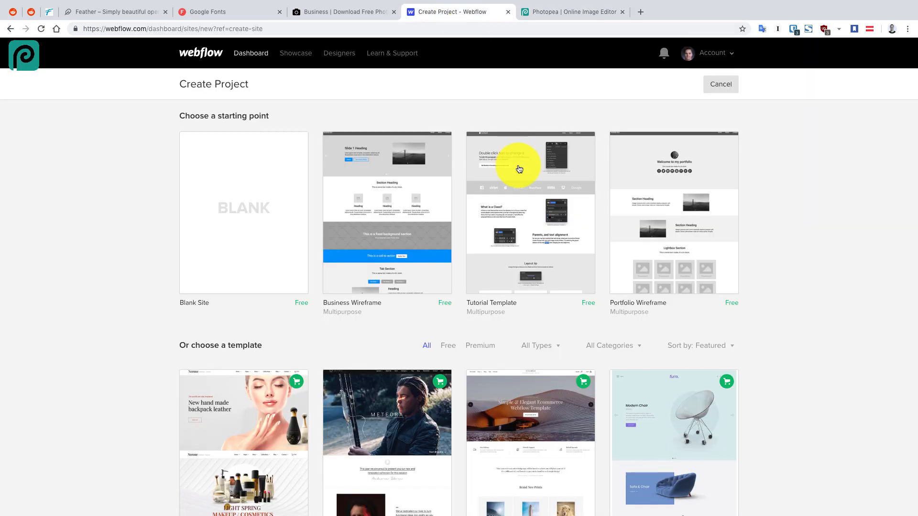
pyautogui.moveTo(519, 170)
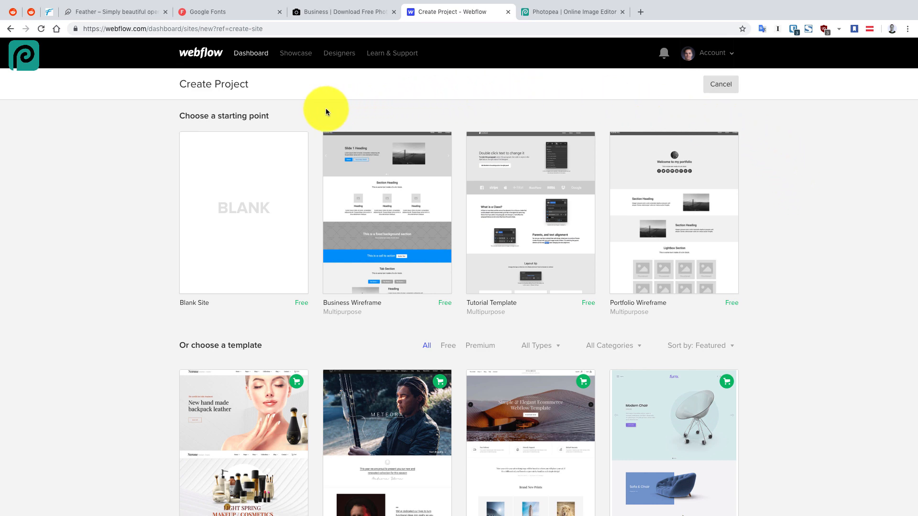
pyautogui.moveTo(646, 185)
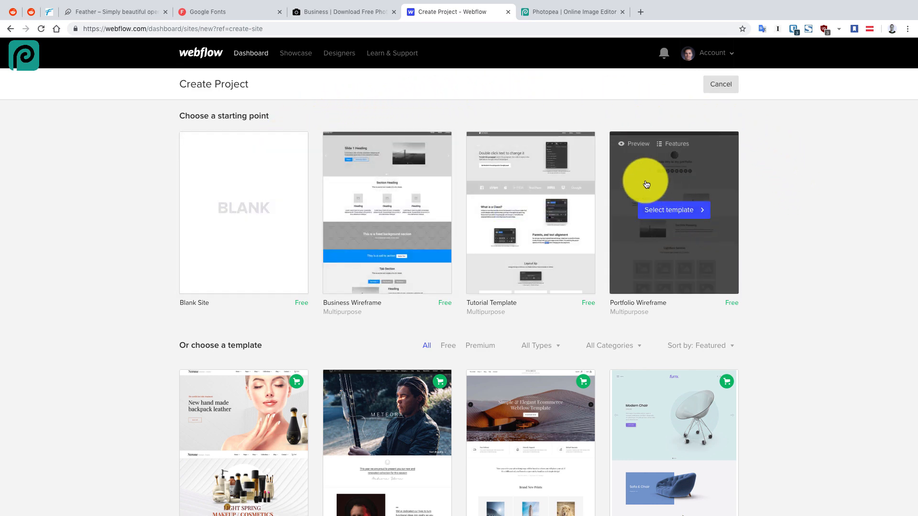
pyautogui.moveTo(576, 182)
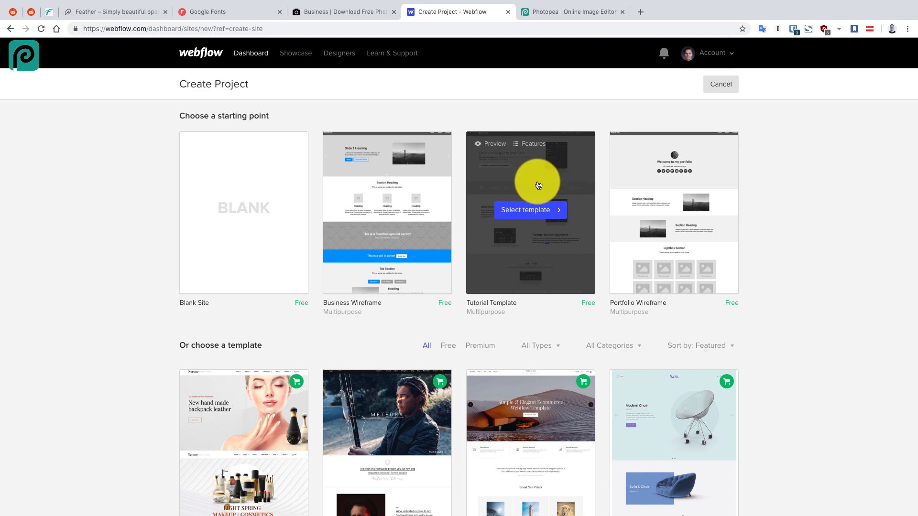
pyautogui.click(536, 214)
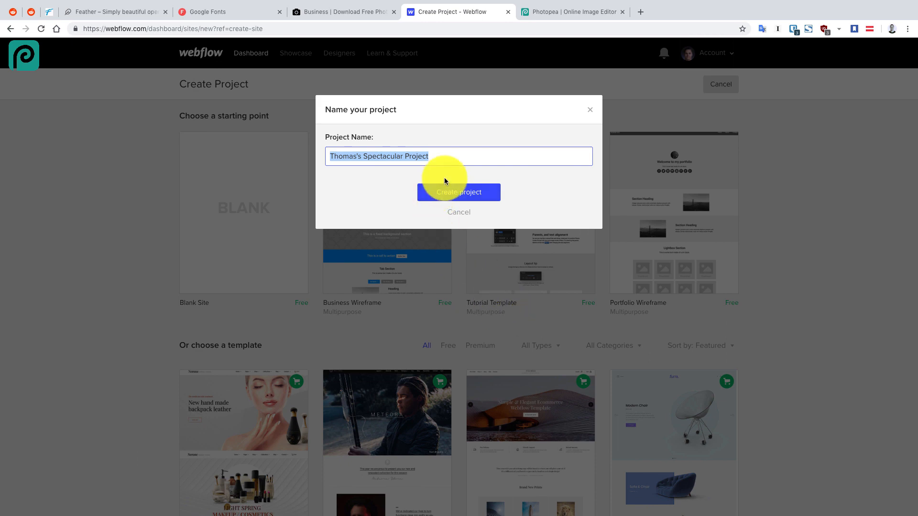
pyautogui.write('PhotoP')
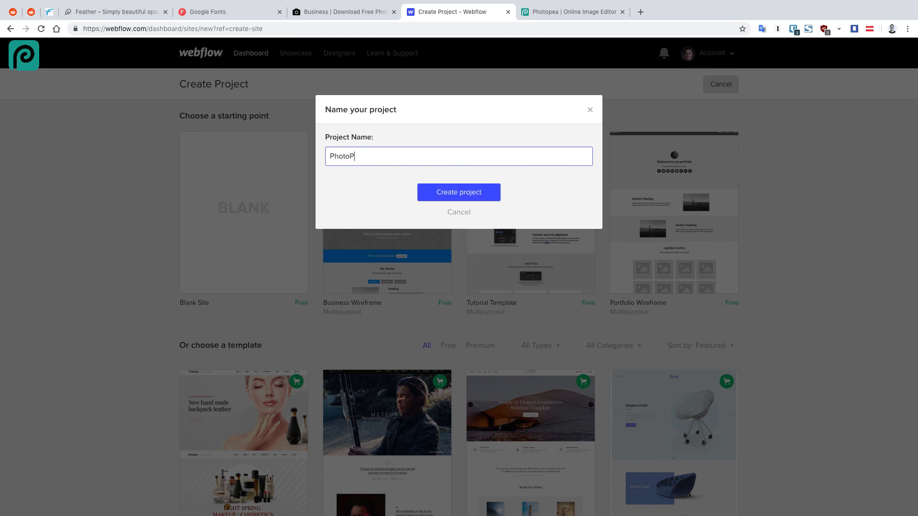
pyautogui.write('ea')
pyautogui.click(454, 197)
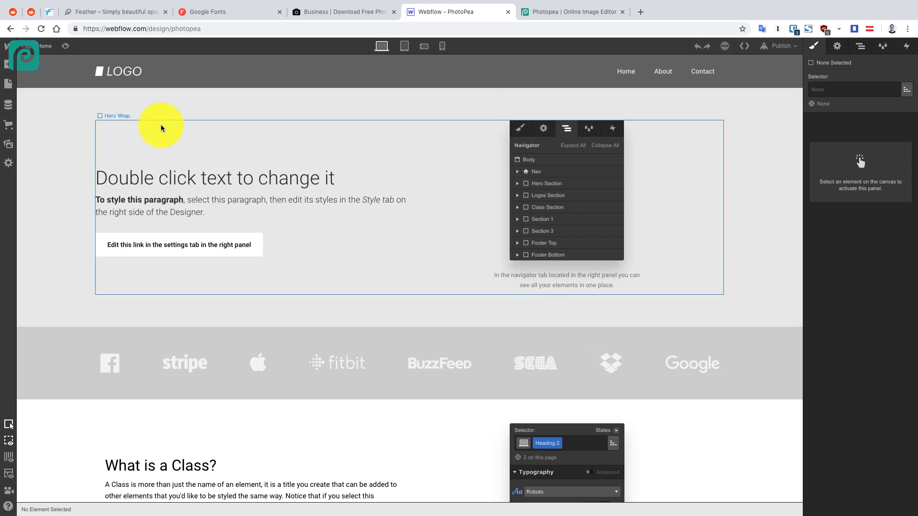
# Capture the visible part of the Photopea page with FireShot and save it as a PNG image in the FireShot folder
pyautogui.click(548, 10)
pyautogui.click(450, 11)
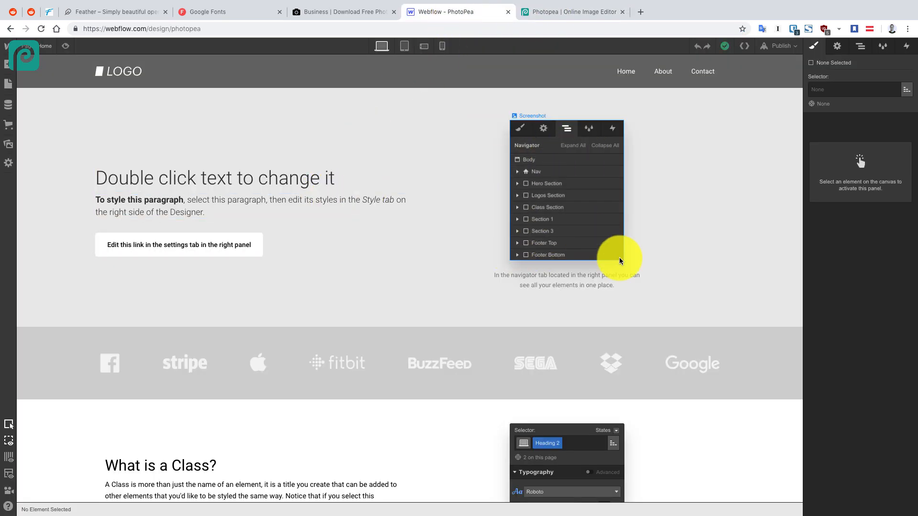
pyautogui.click(564, 12)
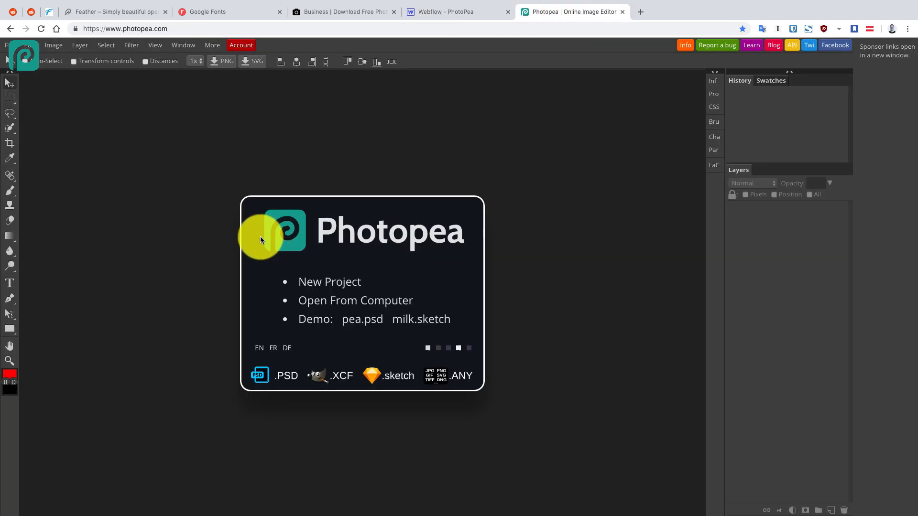
pyautogui.click(810, 27)
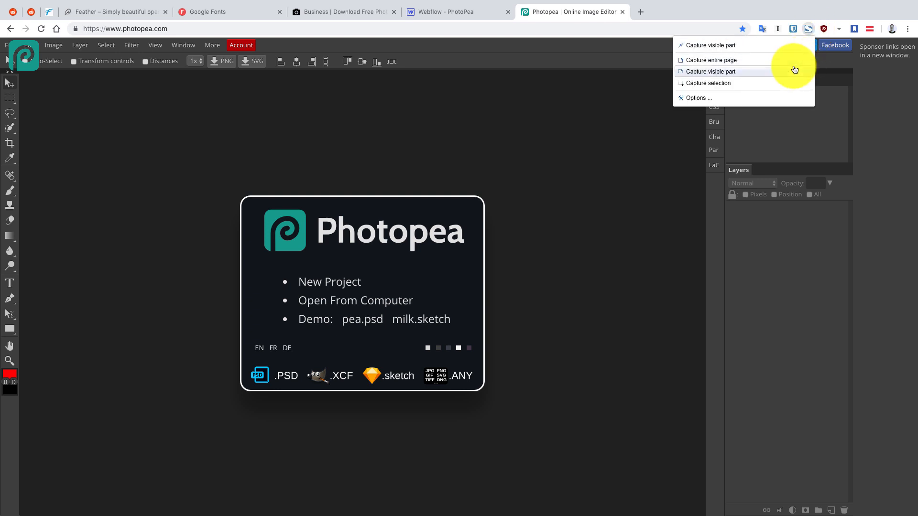
pyautogui.click(731, 74)
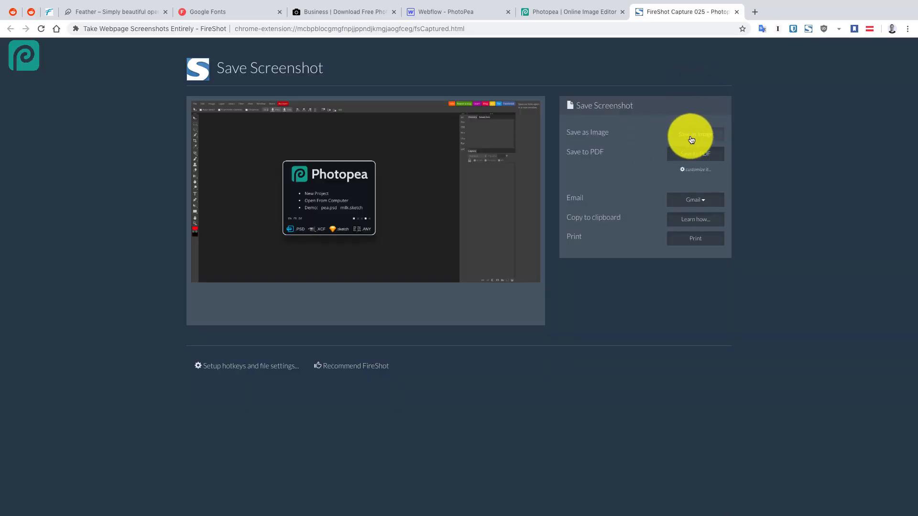
pyautogui.click(690, 136)
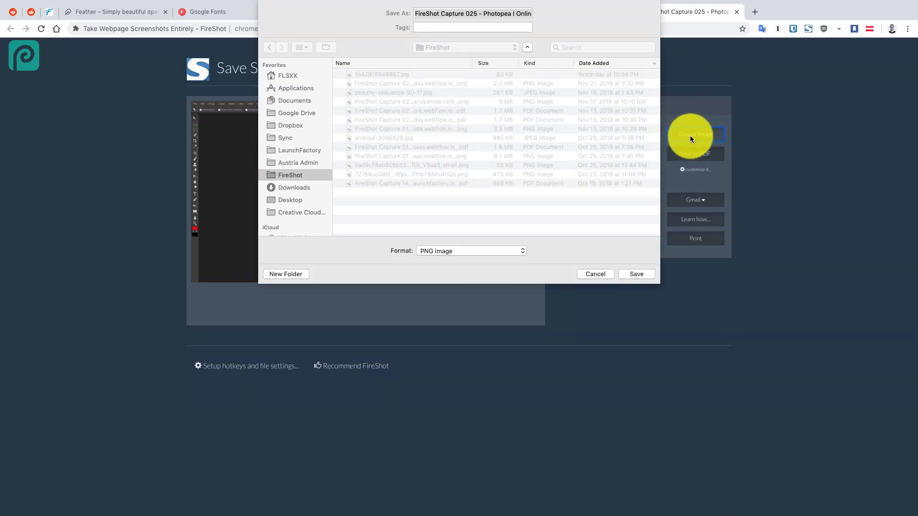
pyautogui.click(636, 272)
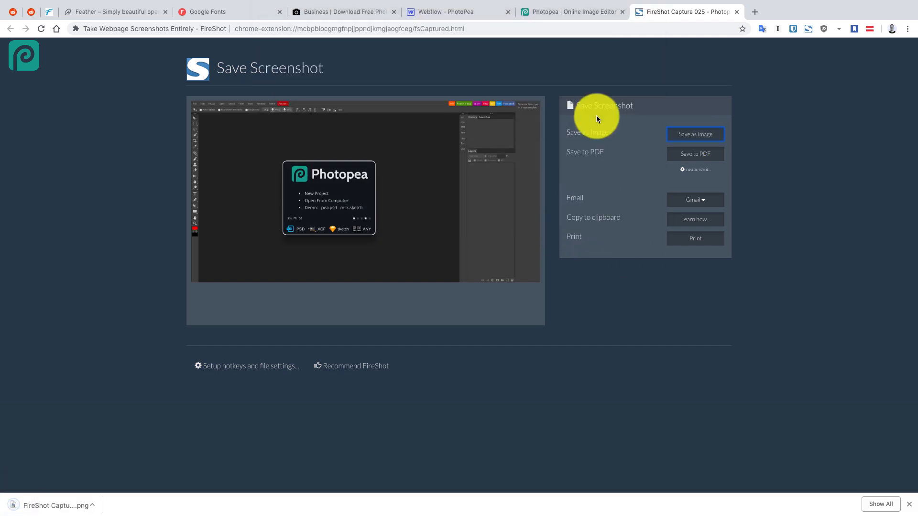
# Return to the Webflow project and delete the caption paragraph below the hero section's screenshot image
pyautogui.hotkey('ctrl', 'Right')
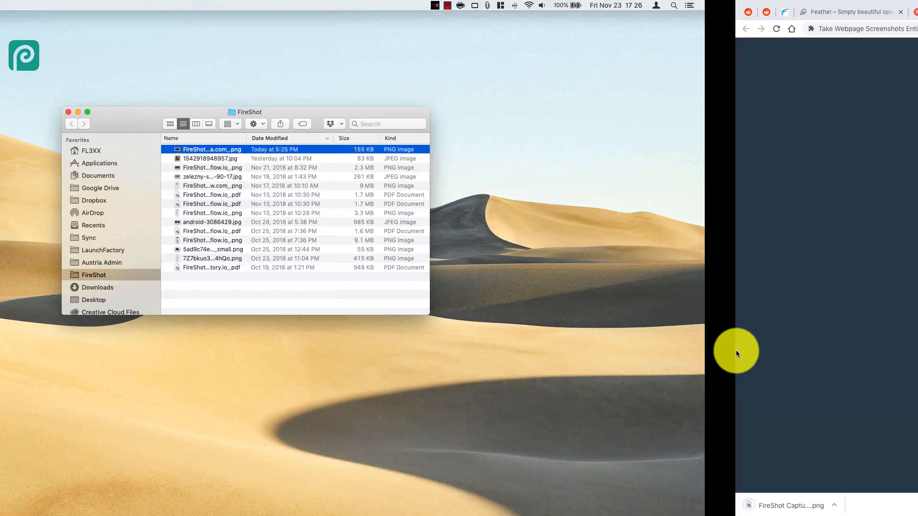
pyautogui.click(436, 19)
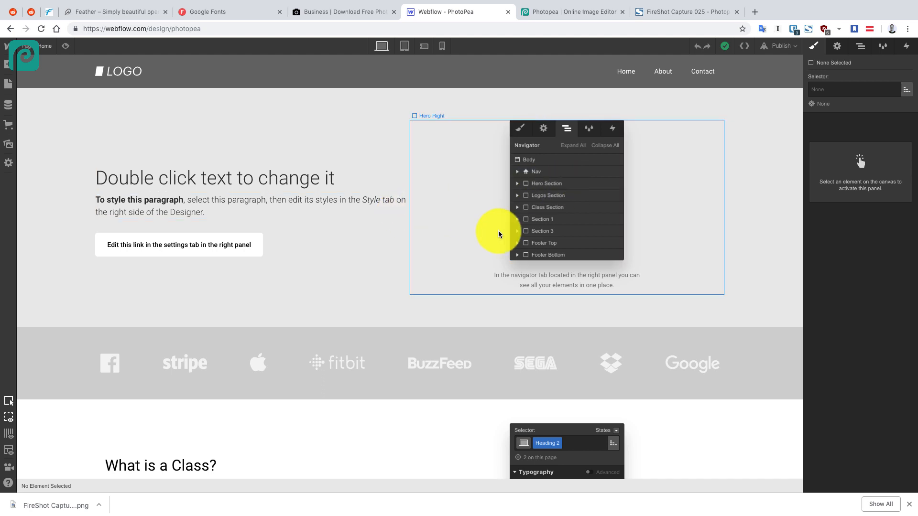
pyautogui.click(495, 213)
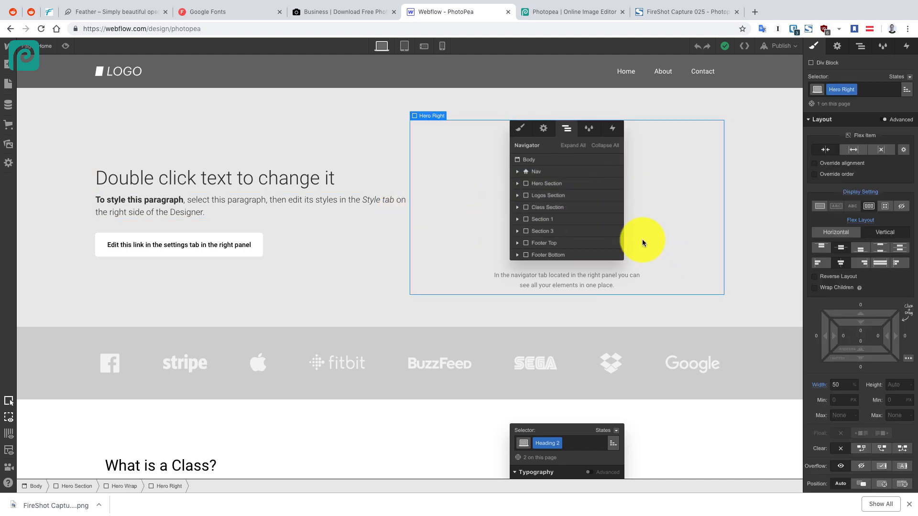
pyautogui.click(586, 280)
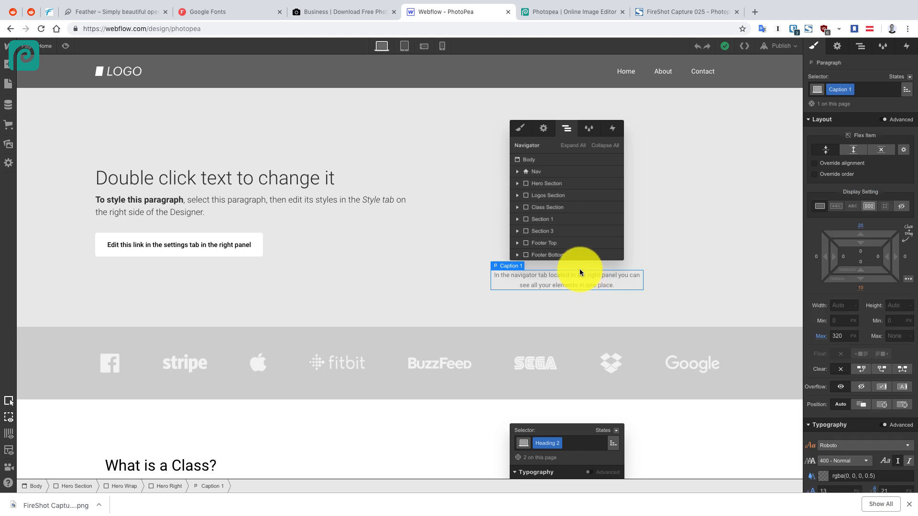
pyautogui.click(587, 205)
pyautogui.press('Delete')
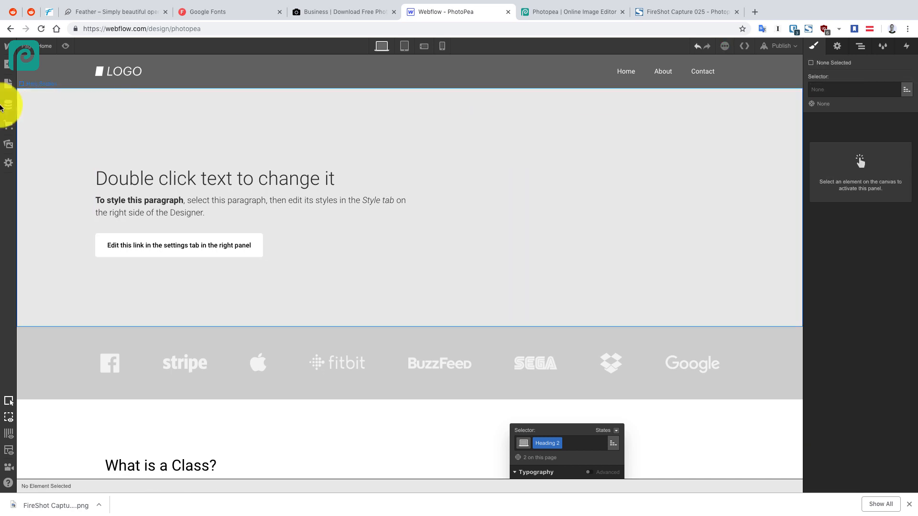
pyautogui.hotkey('ctrl', 'z')
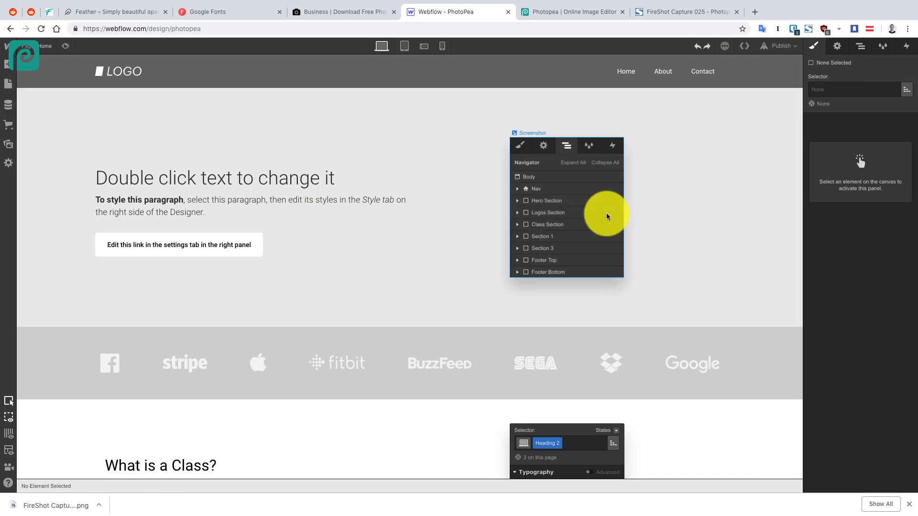
# Start replacing the hero section's screenshot image and upload the newest FireShot PNG from Finder into the project's assets
pyautogui.click(606, 217)
pyautogui.click(553, 136)
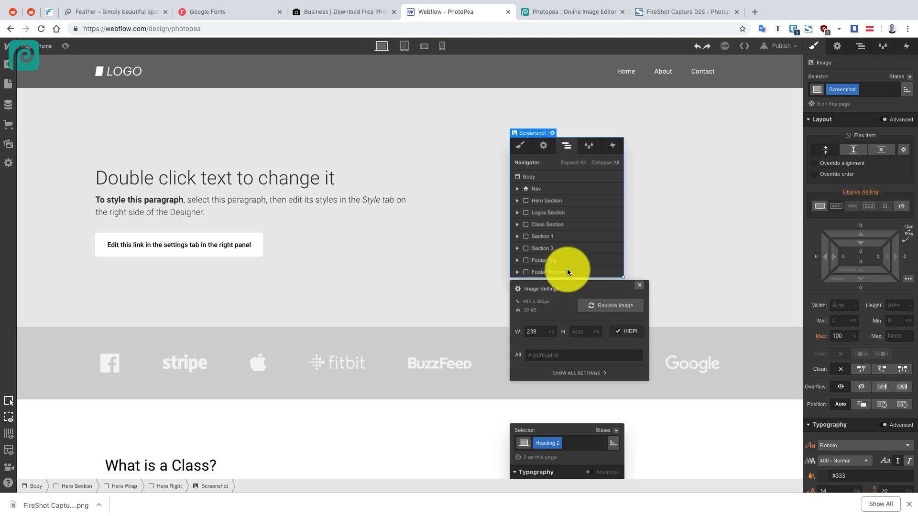
pyautogui.click(615, 304)
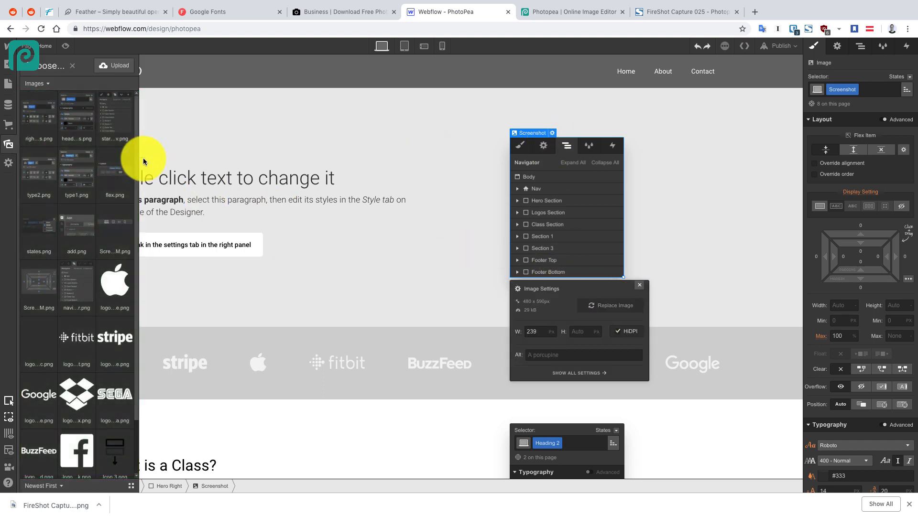
pyautogui.click(120, 166)
pyautogui.click(87, 267)
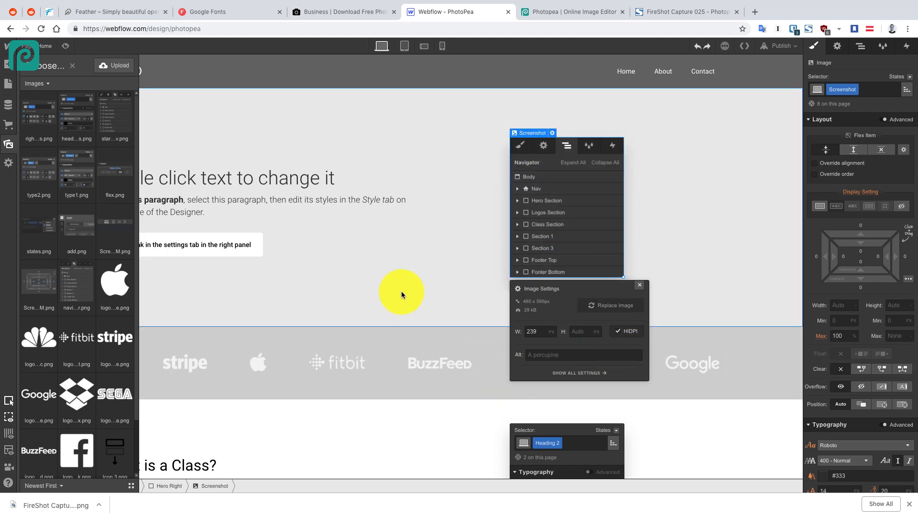
pyautogui.hotkey('ctrl', 'Left')
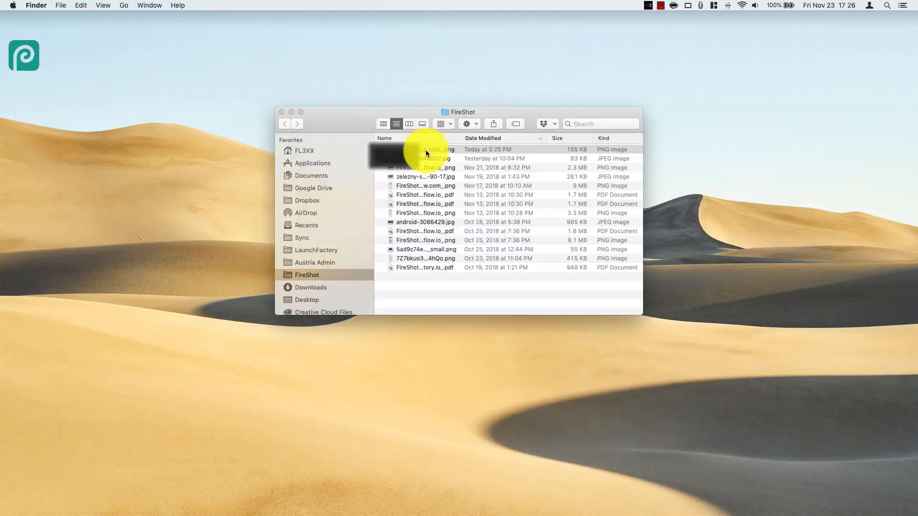
pyautogui.moveTo(914, 228); pyautogui.dragTo(62, 164)
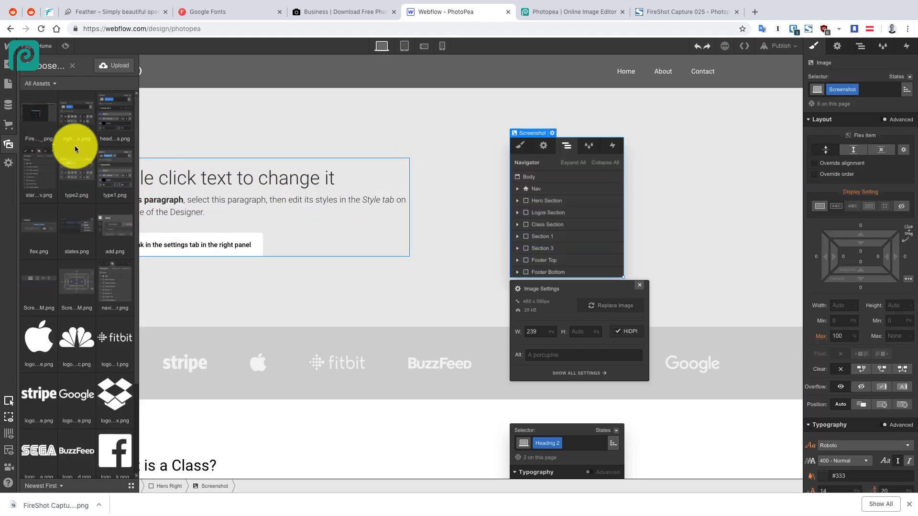
# Replace the hero section's image with the uploaded FireShot capture of Photopea
pyautogui.click(40, 123)
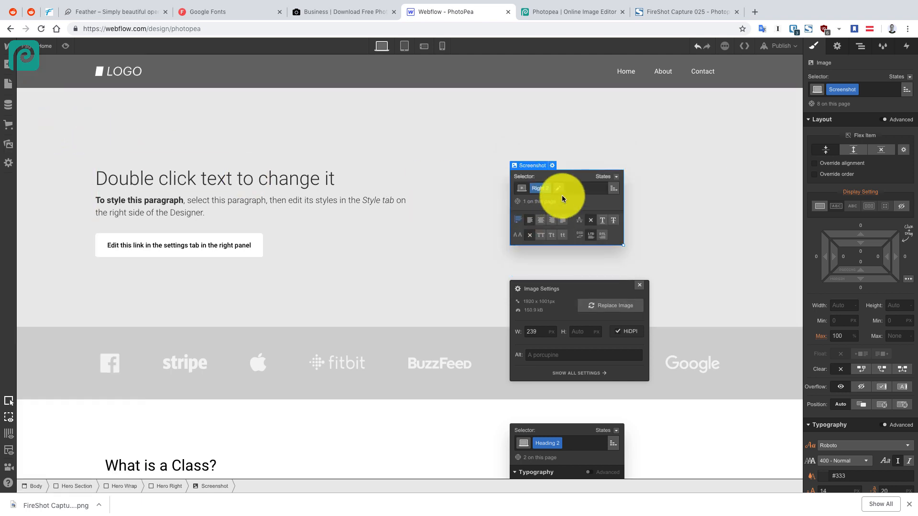
pyautogui.click(624, 309)
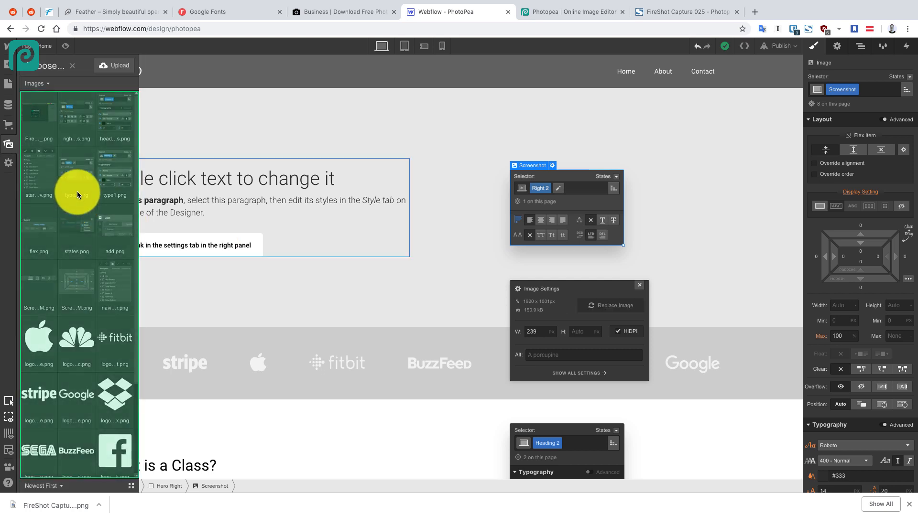
pyautogui.click(39, 123)
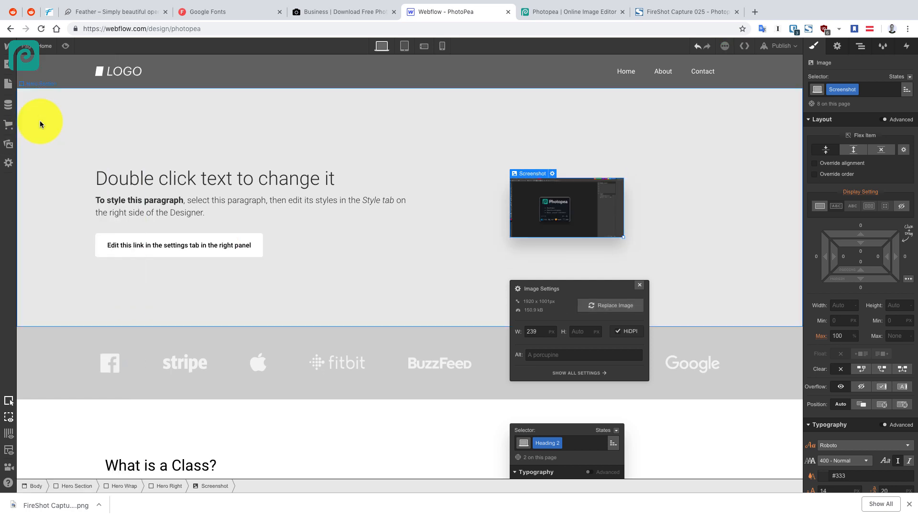
# Reset the hero image's fixed width to Auto and reopen its image settings
pyautogui.click(540, 331)
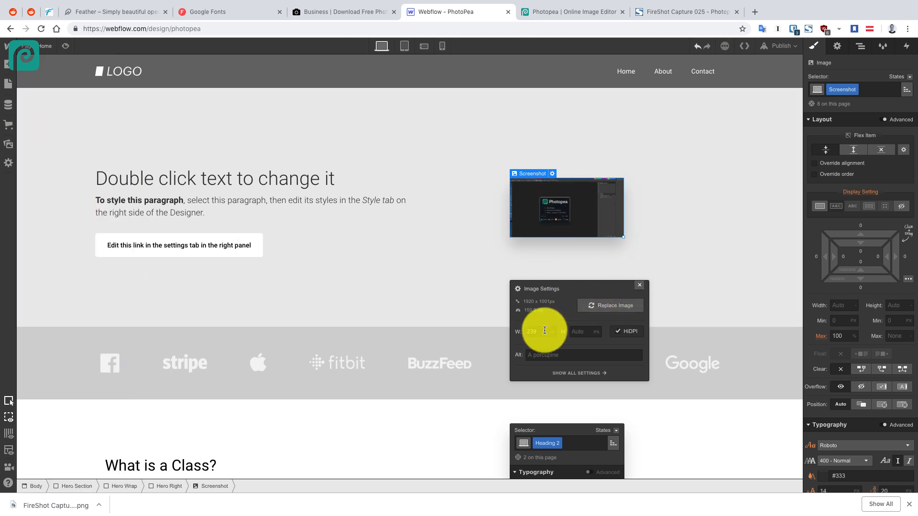
pyautogui.write('0')
pyautogui.press('Return')
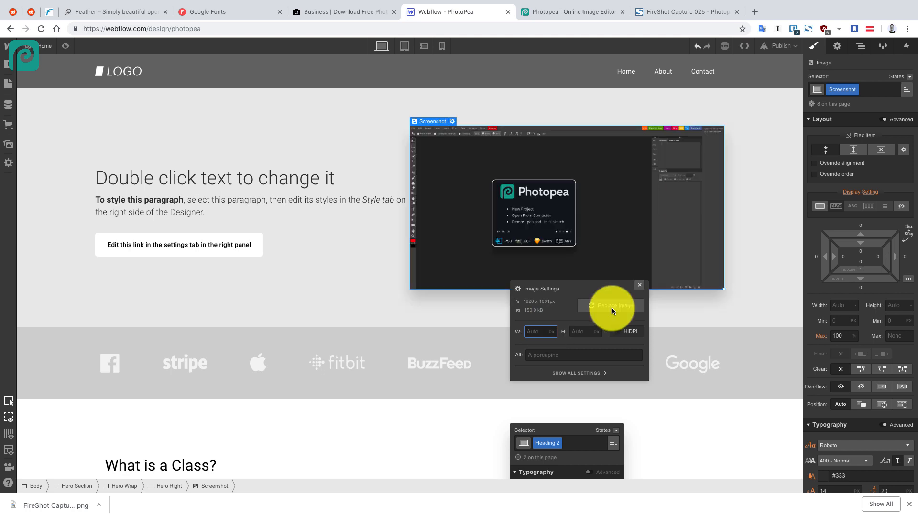
pyautogui.click(740, 200)
pyautogui.click(578, 267)
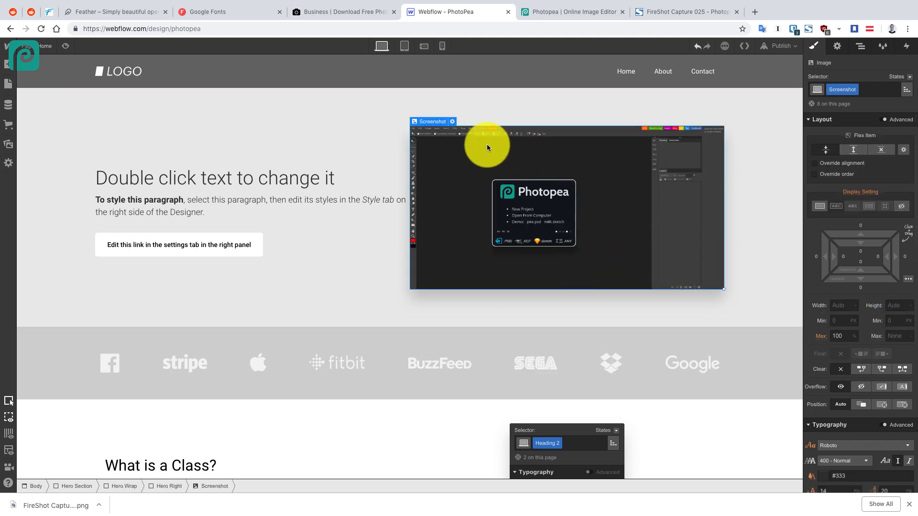
pyautogui.click(453, 122)
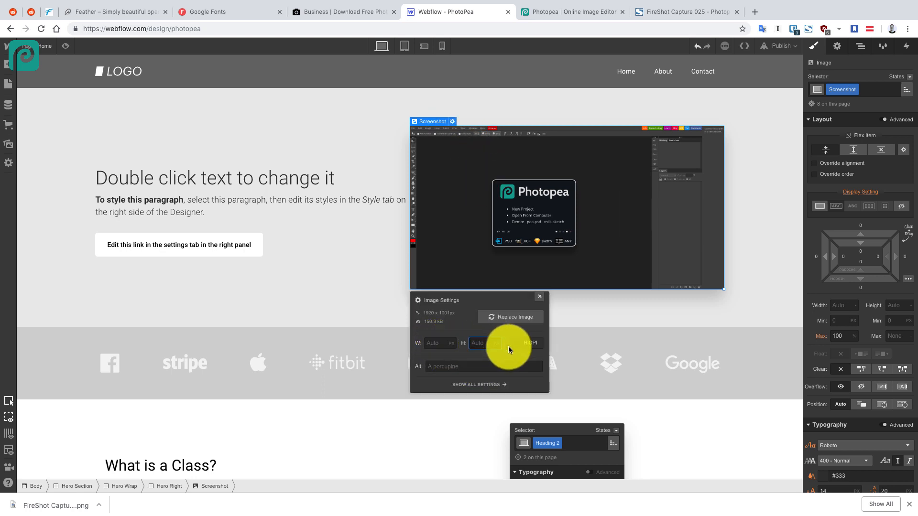
# Try fixed heights of 300, 500 and 400 px on the hero image, and reset the height to Auto
pyautogui.write('300')
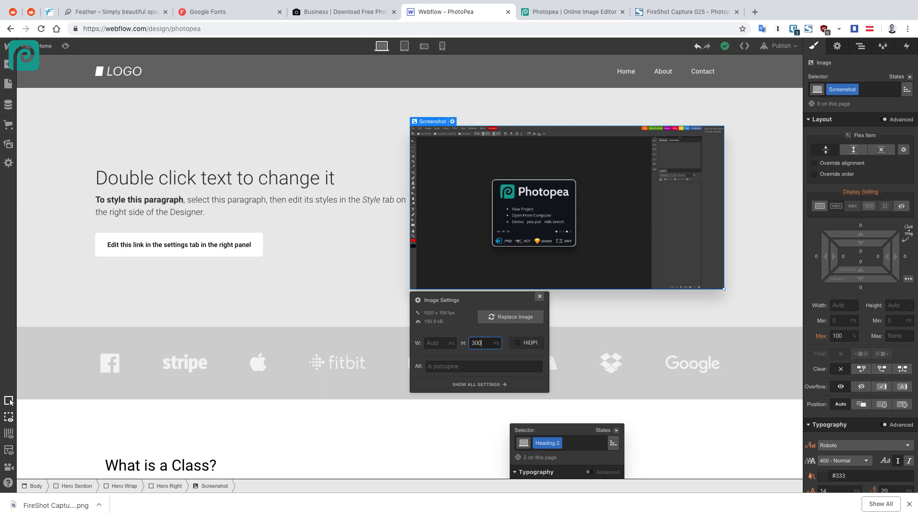
pyautogui.press('BackSpace')
pyautogui.press('BackSpace')
pyautogui.press('BackSpace')
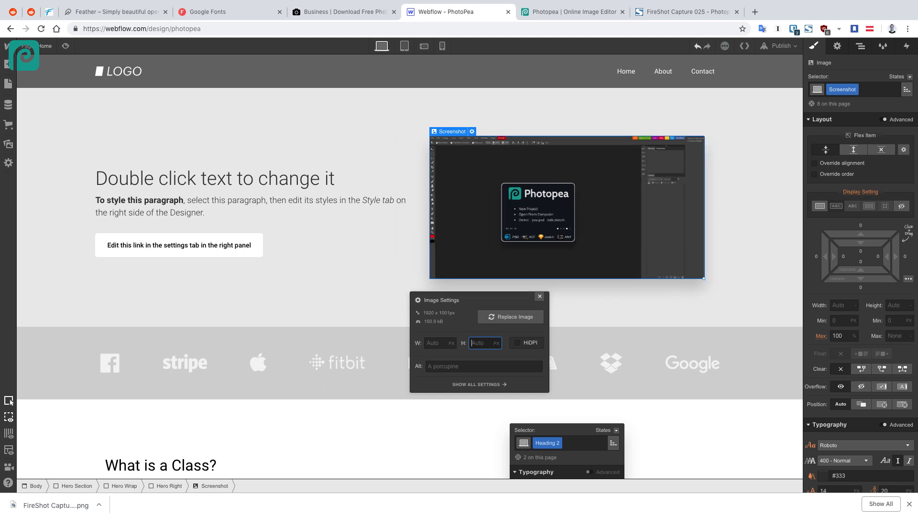
pyautogui.write('500')
pyautogui.press('BackSpace')
pyautogui.press('BackSpace')
pyautogui.press('BackSpace')
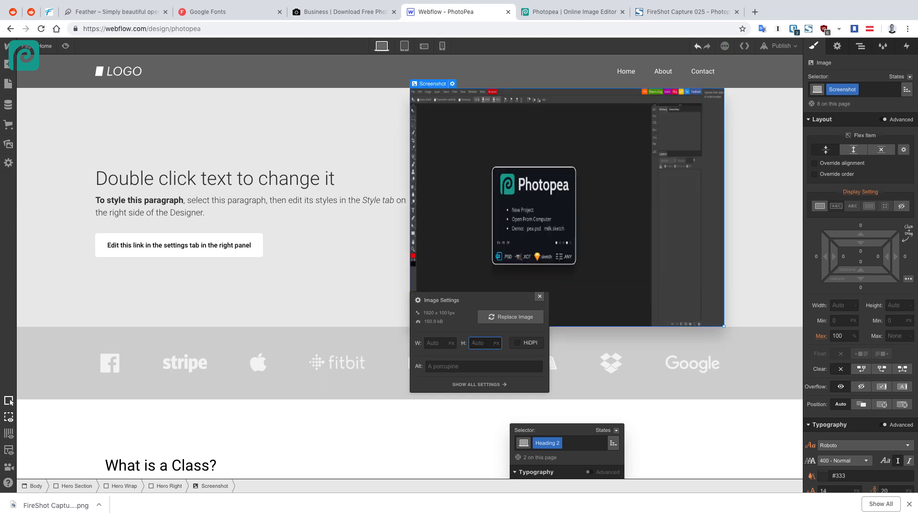
pyautogui.write('400')
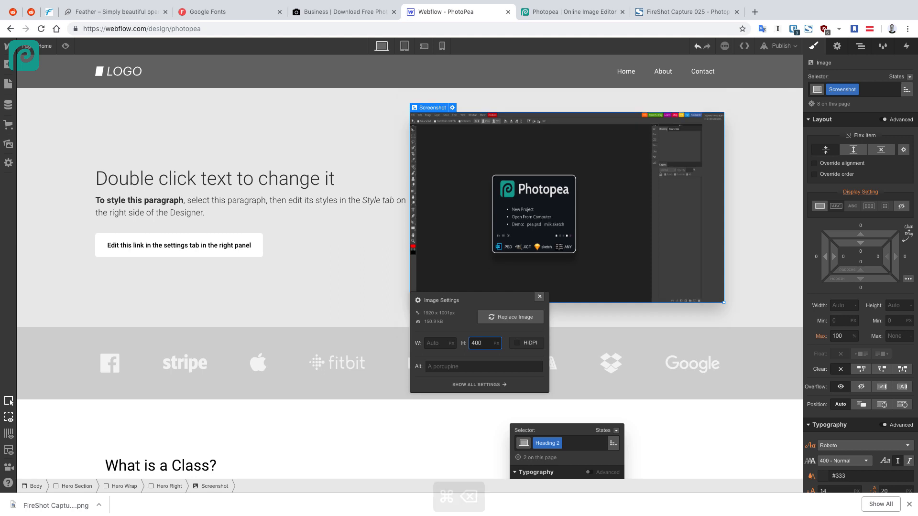
pyautogui.press('super+BackSpace')
# Set the hero image's width to 800 px with HiDPI enabled, and close its image settings
pyautogui.click(435, 343)
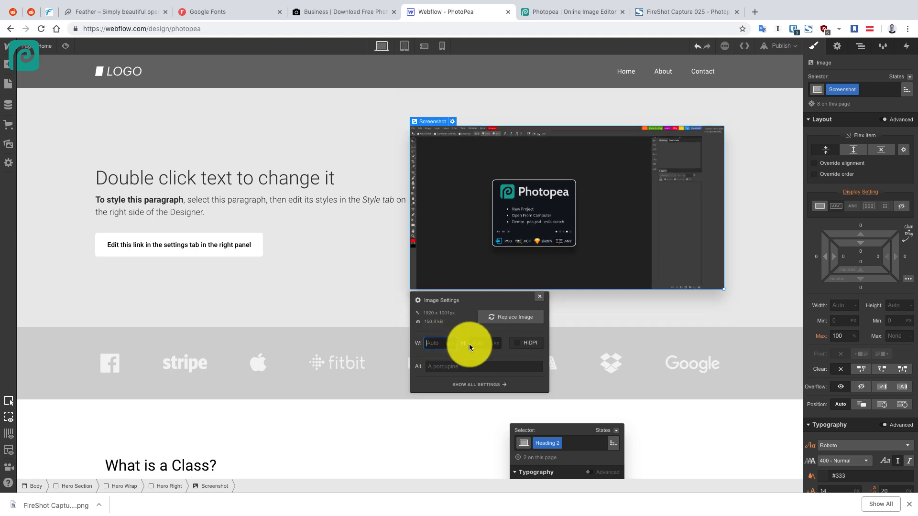
pyautogui.write('5')
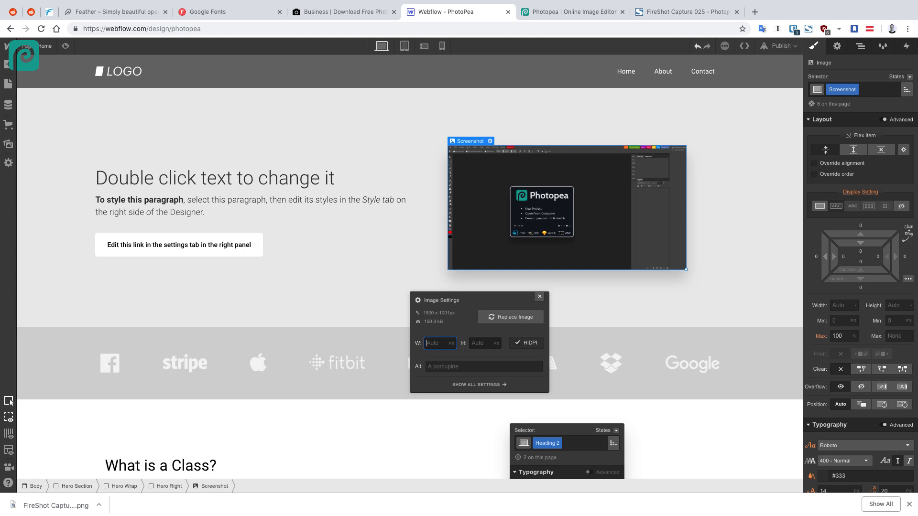
pyautogui.press('BackSpace')
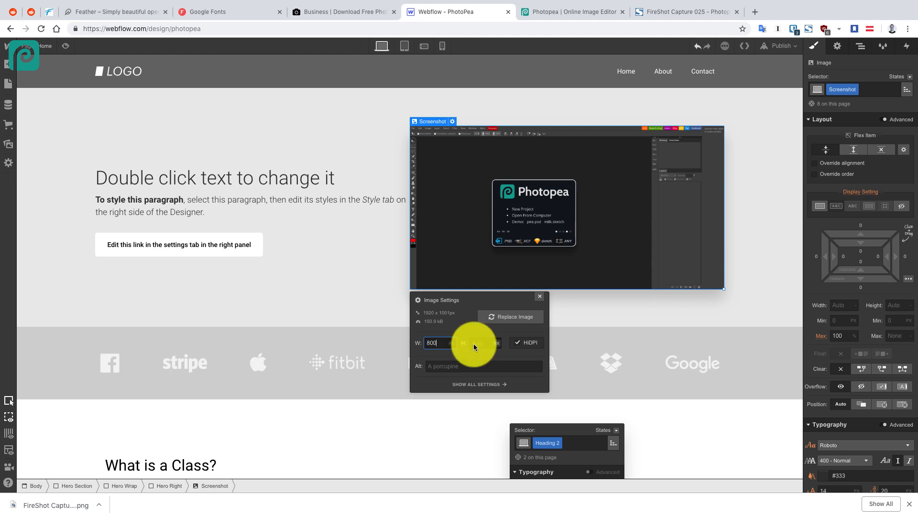
pyautogui.click(748, 317)
pyautogui.click(626, 265)
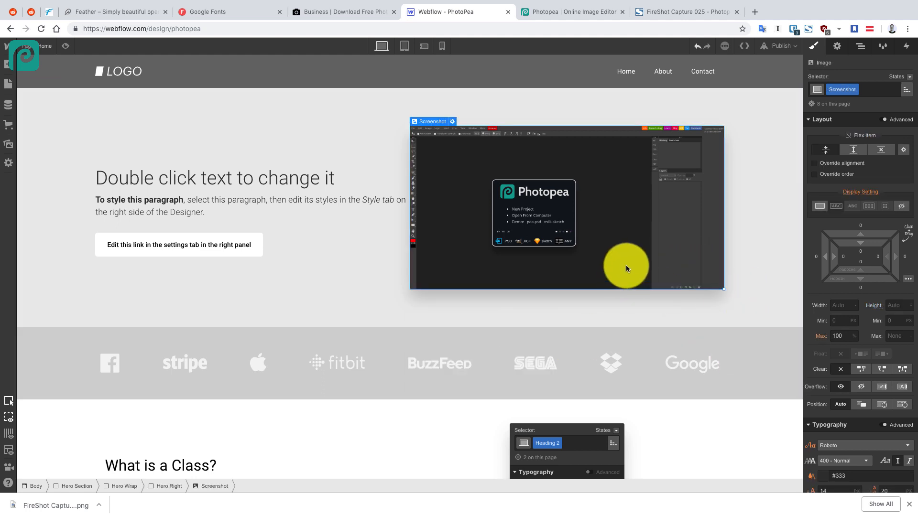
# Replace the hero heading's text with "The Internet's Best, Free,"
pyautogui.click(221, 188)
pyautogui.doubleClick(225, 183)
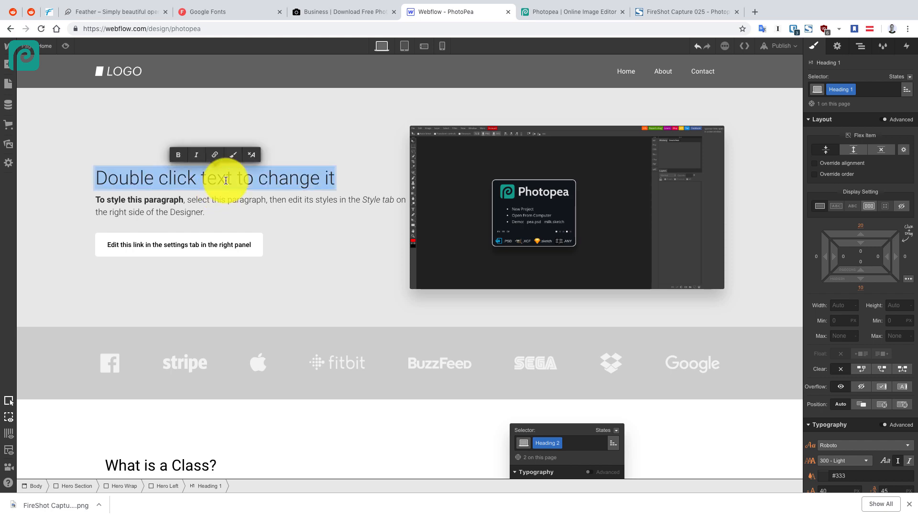
pyautogui.click(509, 16)
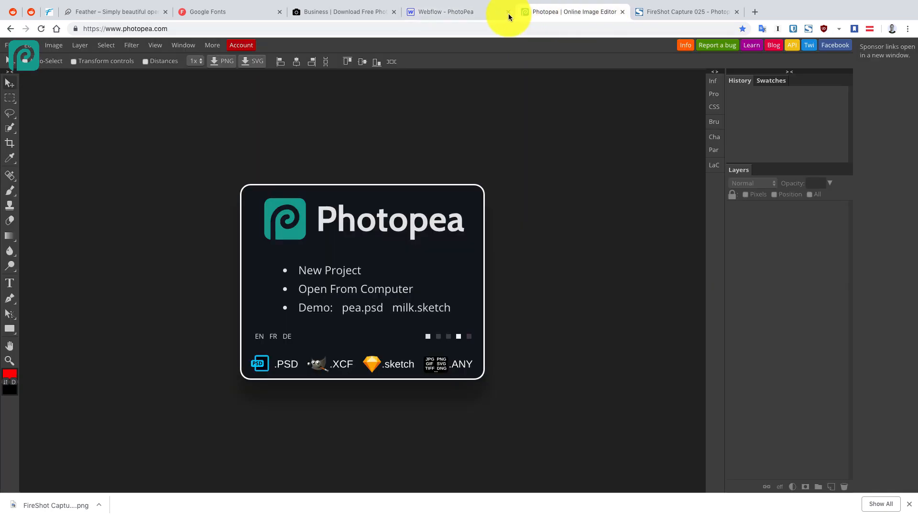
pyautogui.click(441, 13)
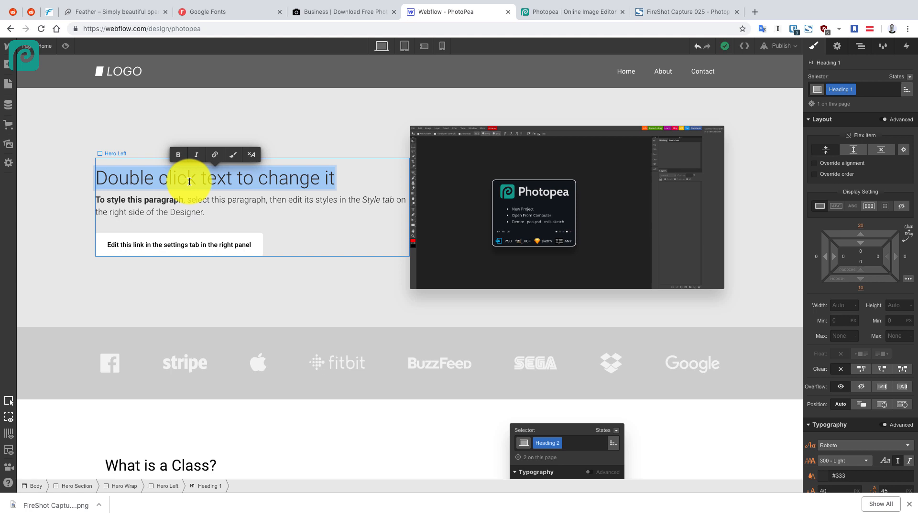
pyautogui.write('The Internet')
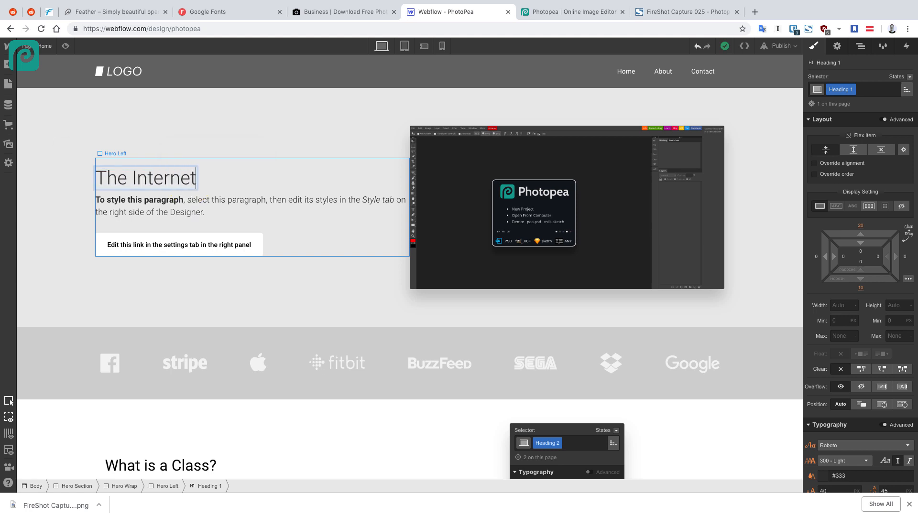
pyautogui.write('s Best, F')
pyautogui.press('BackSpace')
pyautogui.press('BackSpace')
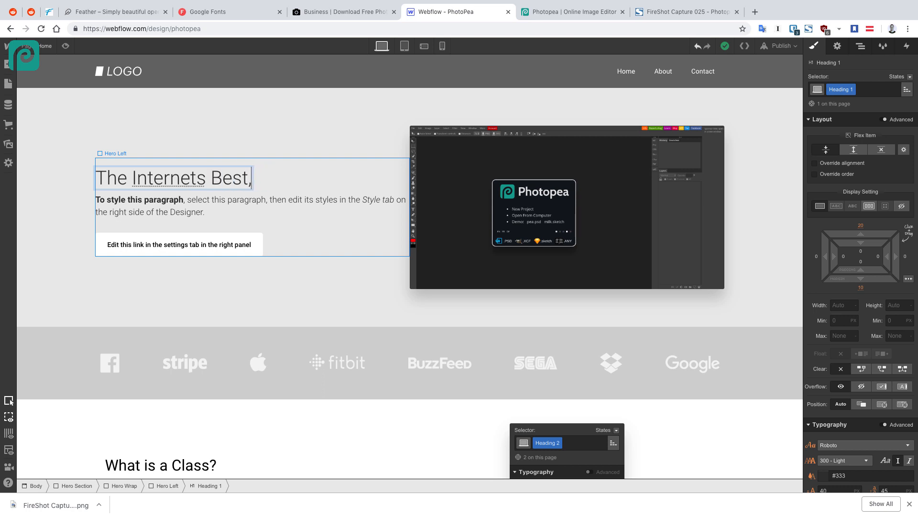
pyautogui.press('BackSpace')
pyautogui.press('BackSpace')
pyautogui.press('BackSpace')
pyautogui.press('BackSpace')
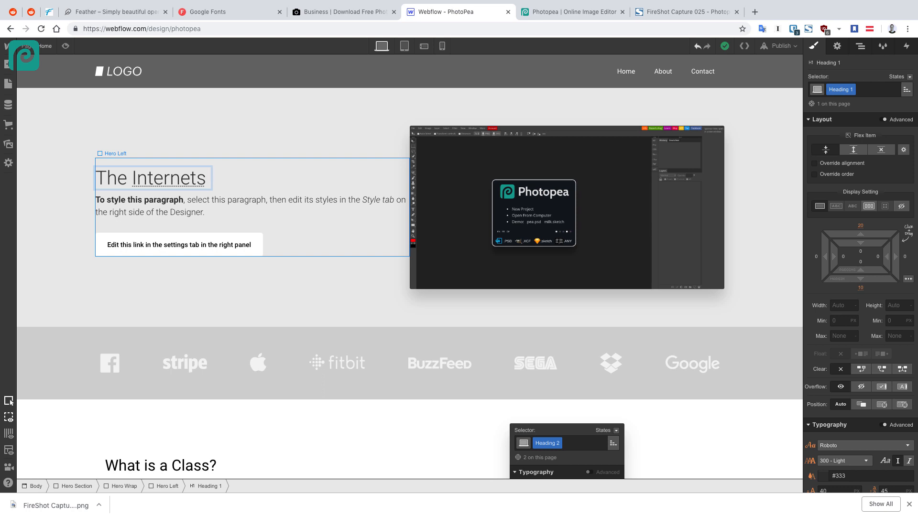
pyautogui.press('BackSpace')
pyautogui.press('BackSpace')
pyautogui.write("'s Best, Free")
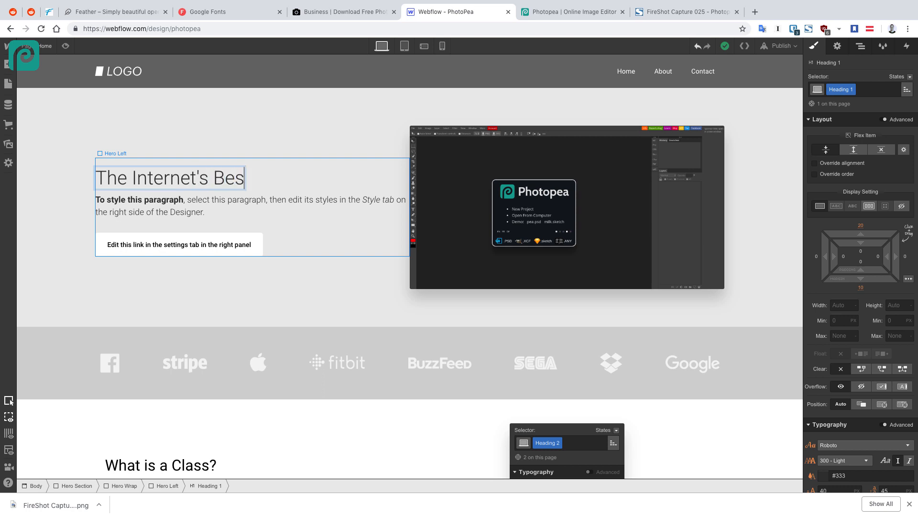
pyautogui.write(',')
# Add a second line reading "Photo Editor." to the hero heading and finish editing it
pyautogui.hotkey('shift', 'Return')
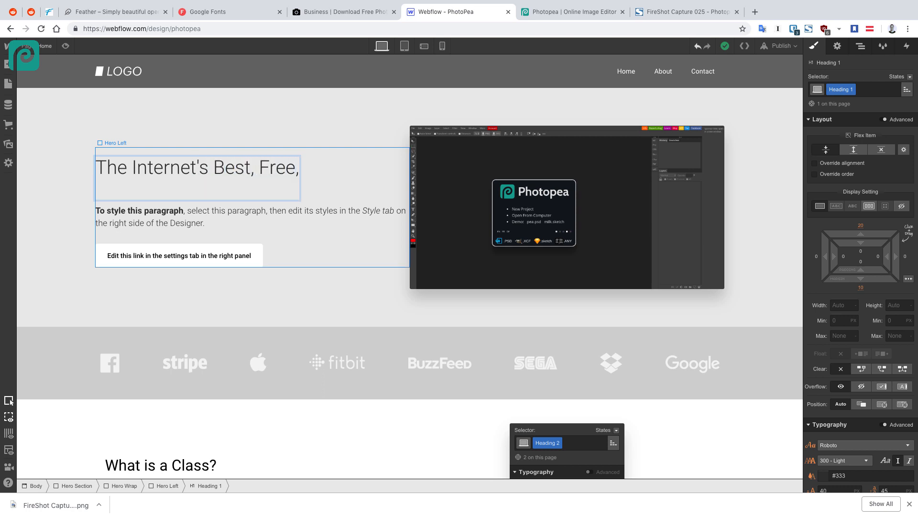
pyautogui.write('Photo Ed')
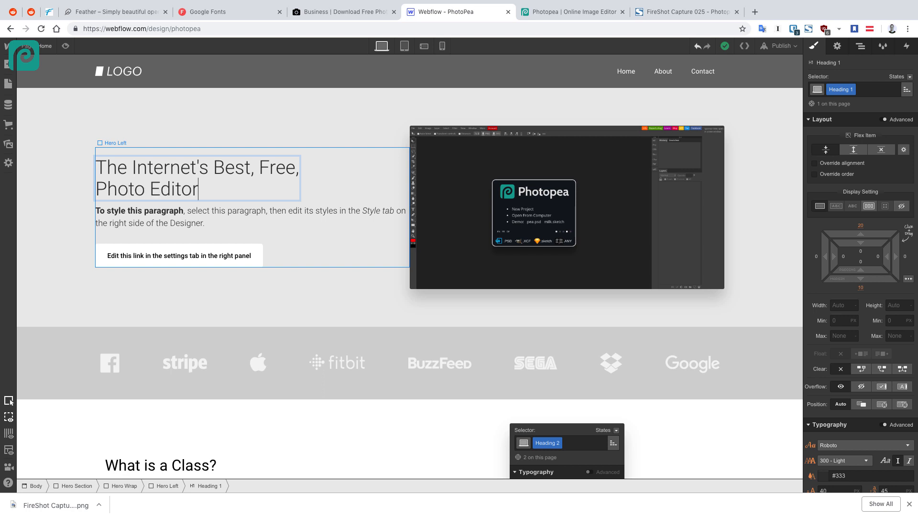
pyautogui.write('itor.')
pyautogui.press('Escape')
# Start editing the hero's subhead paragraph, search the web for "photopea about" in a new tab and open Photopea's Twitter profile
pyautogui.click(288, 219)
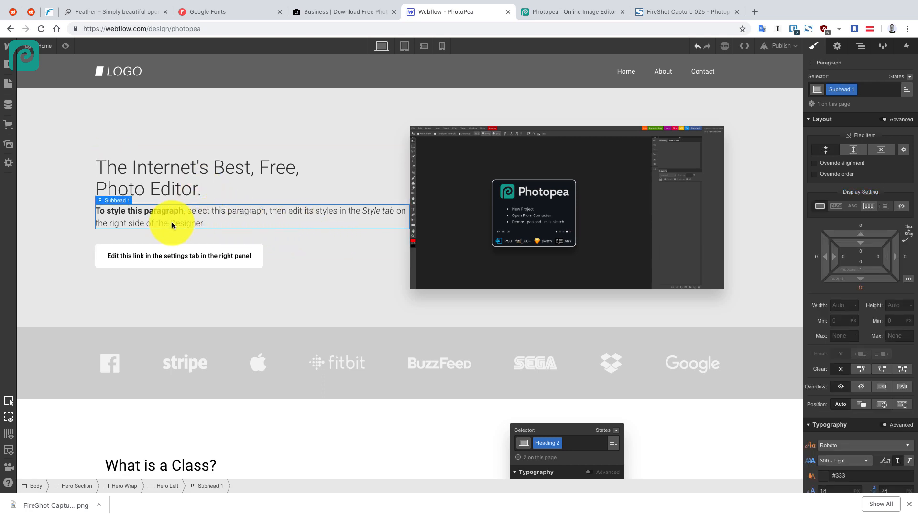
pyautogui.doubleClick(222, 223)
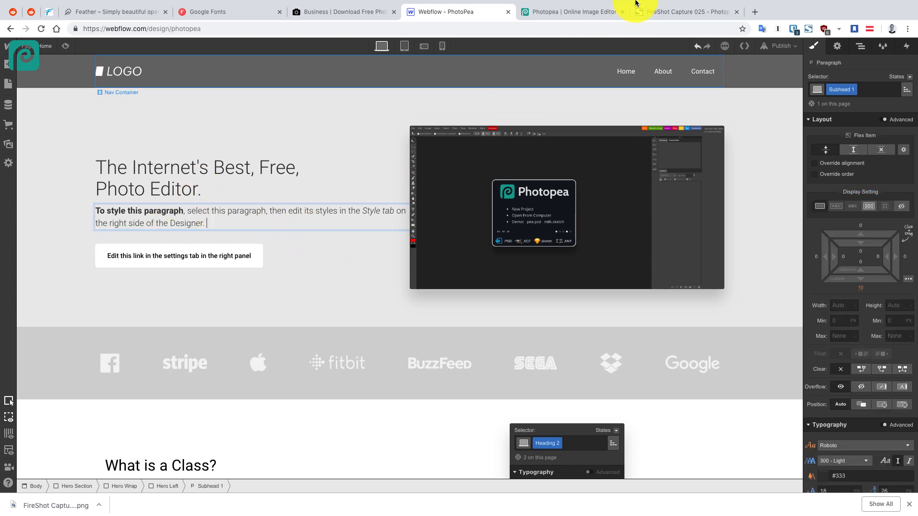
pyautogui.click(757, 13)
pyautogui.write('photopear.')
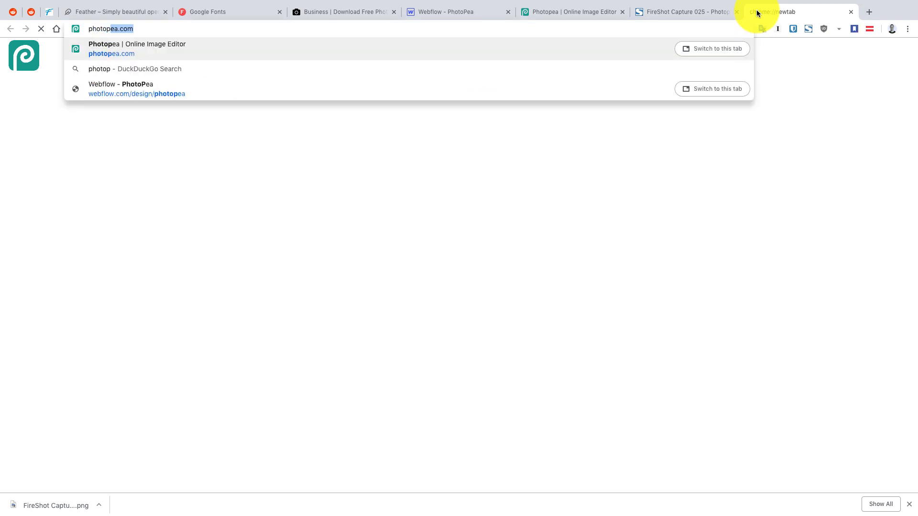
pyautogui.press('BackSpace')
pyautogui.press('BackSpace')
pyautogui.press('BackSpace')
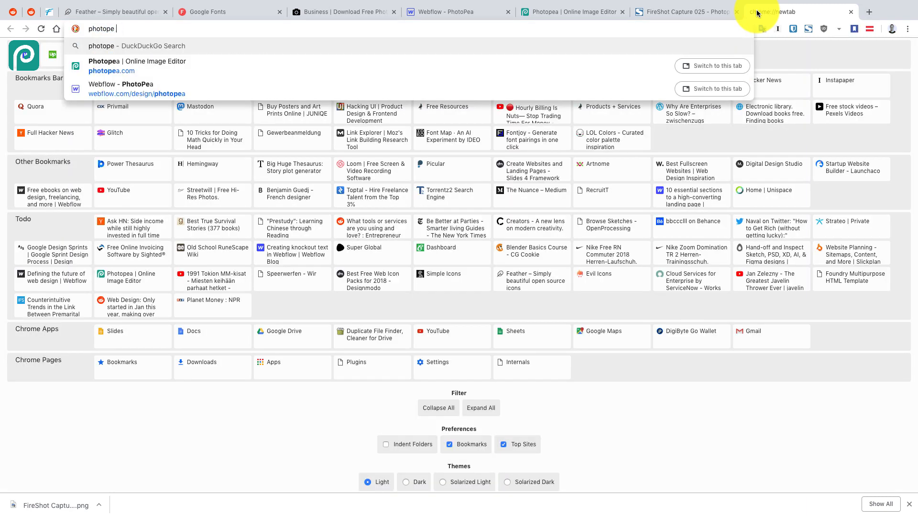
pyautogui.write('a about')
pyautogui.press('Return')
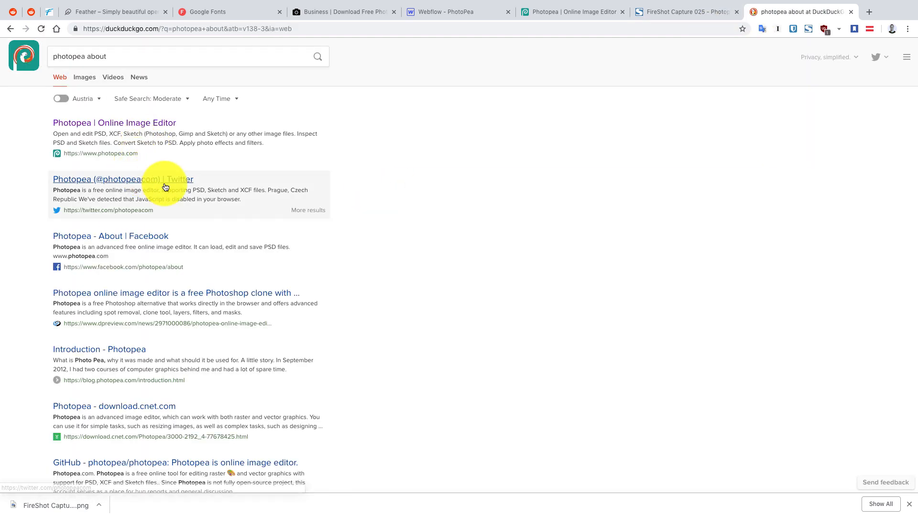
pyautogui.click(217, 197)
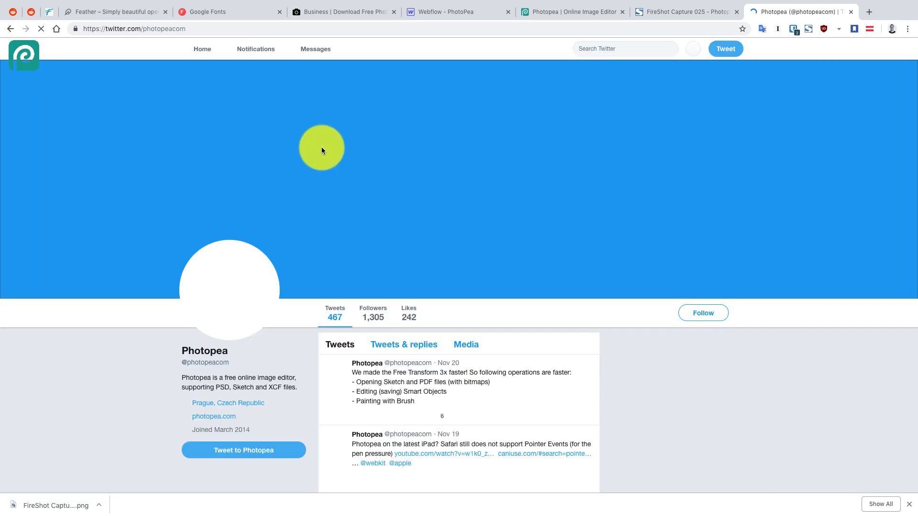
# Copy the description from Photopea's Twitter bio and paste it over the hero subhead paragraph's text in the Webflow project
pyautogui.moveTo(181, 379); pyautogui.dragTo(239, 385)
pyautogui.hotkey('ctrl', 'c')
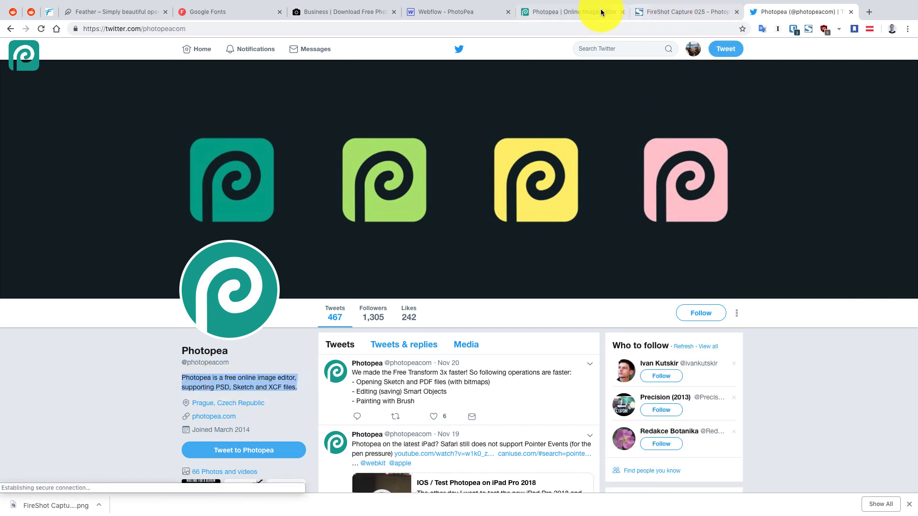
pyautogui.click(445, 11)
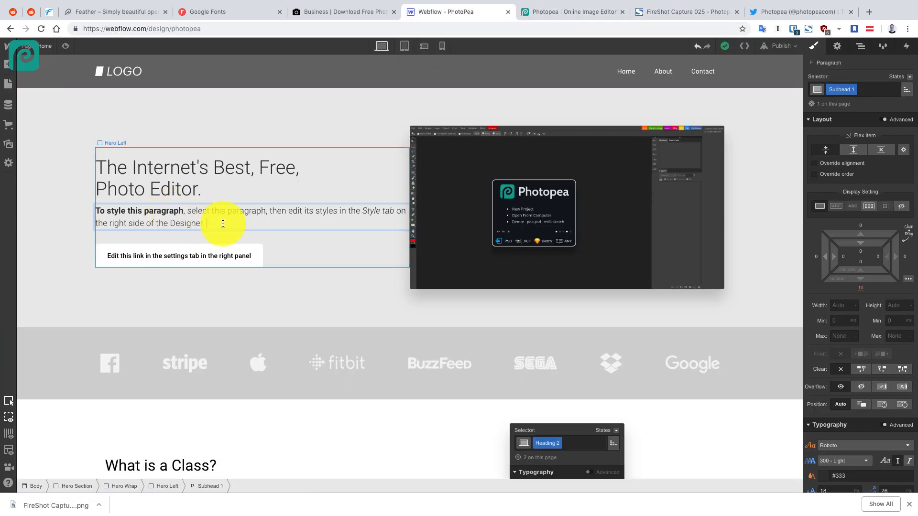
pyautogui.moveTo(221, 221); pyautogui.dragTo(92, 211)
pyautogui.hotkey('ctrl', 'v')
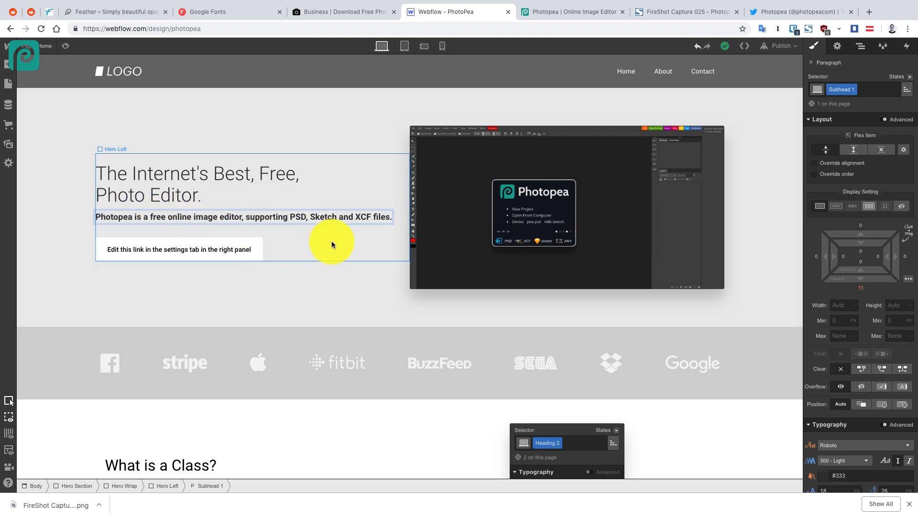
# Set the font weight of the hero subhead's bold text to 300 - Light
pyautogui.click(313, 220)
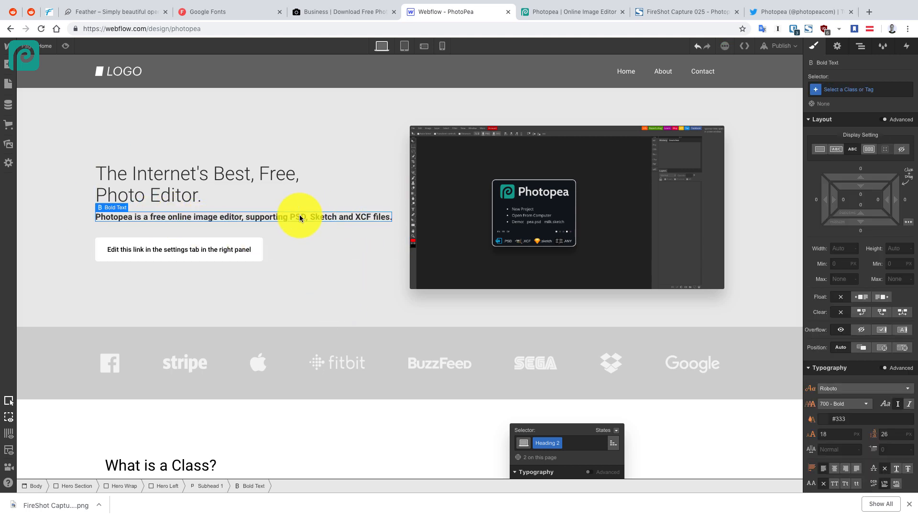
pyautogui.click(844, 406)
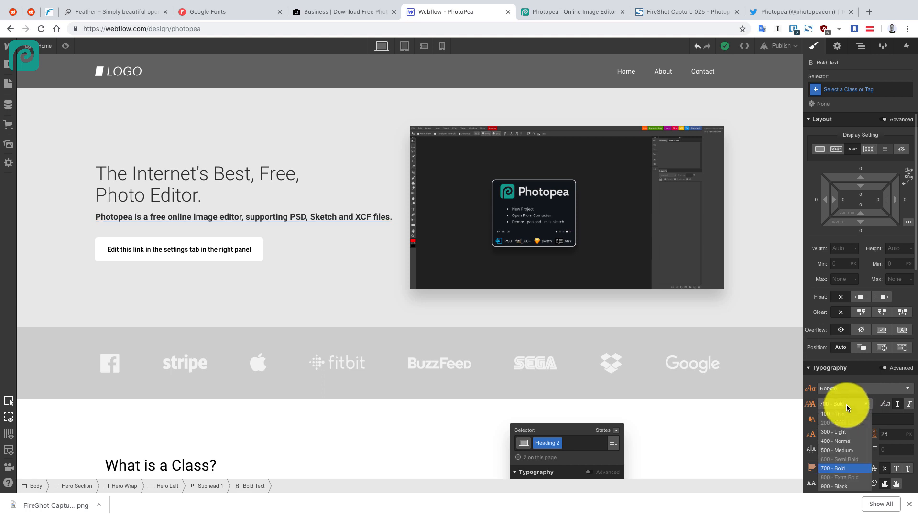
pyautogui.click(851, 432)
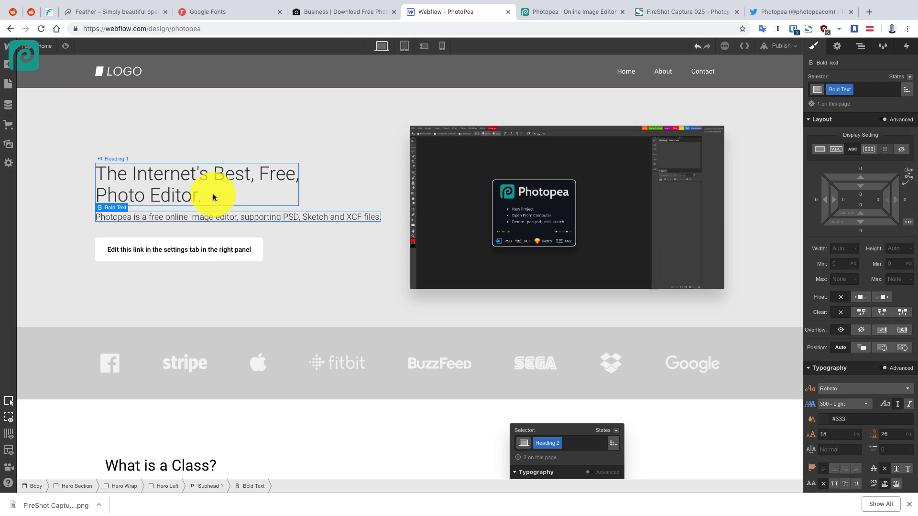
# Join the hero heading's two lines, and restore the line break before "Photo Editor."
pyautogui.click(99, 193)
pyautogui.doubleClick(99, 193)
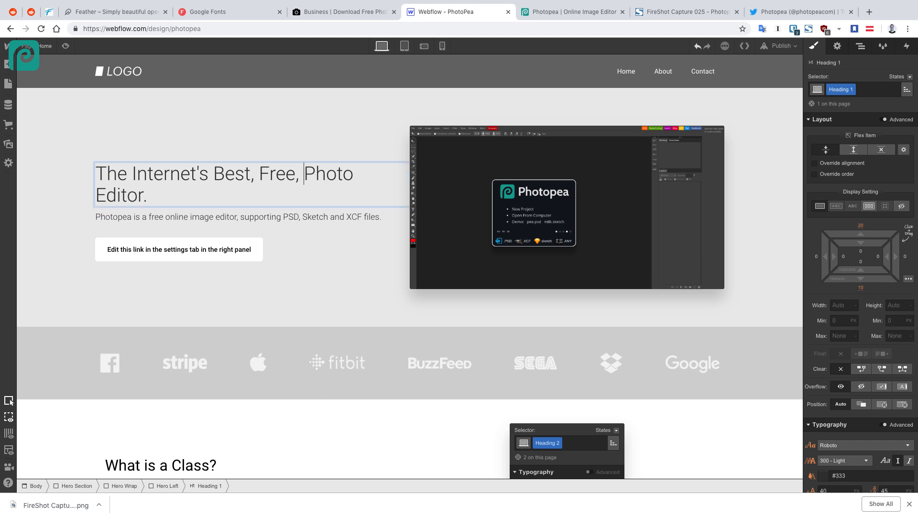
pyautogui.press('Return')
pyautogui.press('BackSpace')
pyautogui.press('Return')
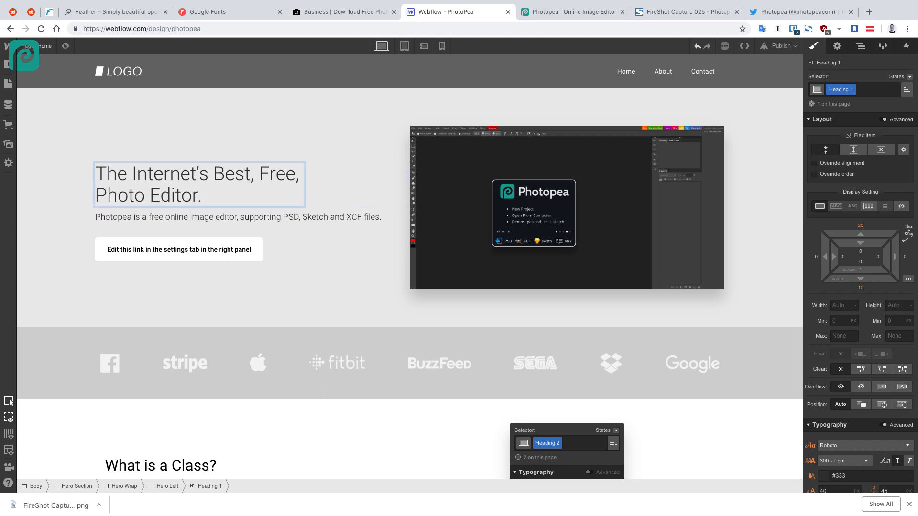
pyautogui.click(301, 175)
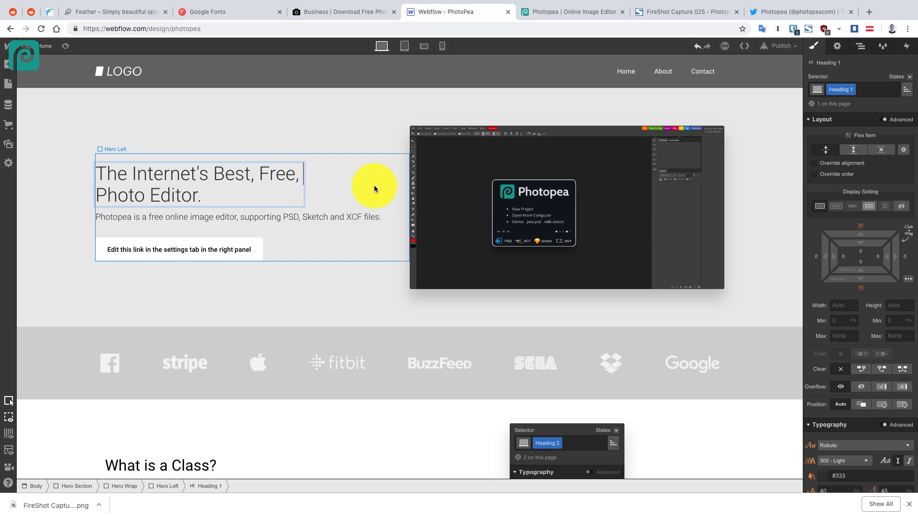
pyautogui.click(223, 116)
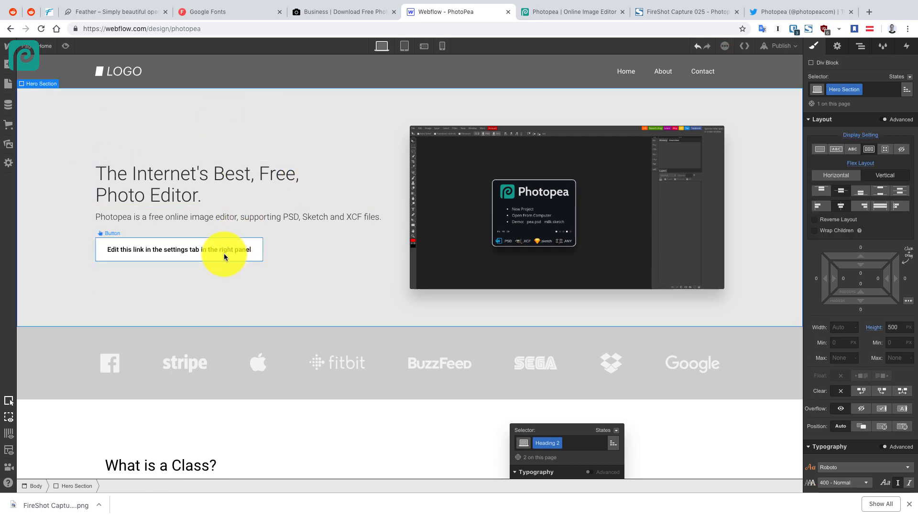
pyautogui.click(177, 253)
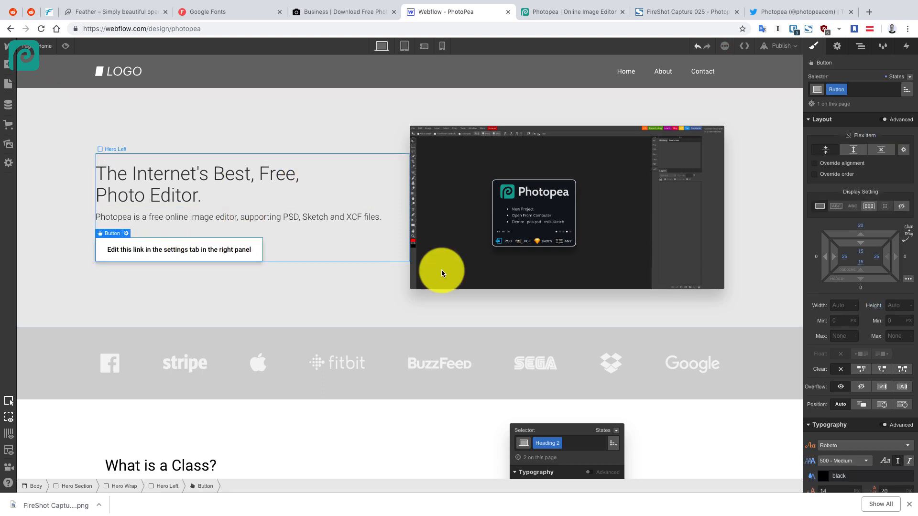
pyautogui.scroll(-3, 846, 310)
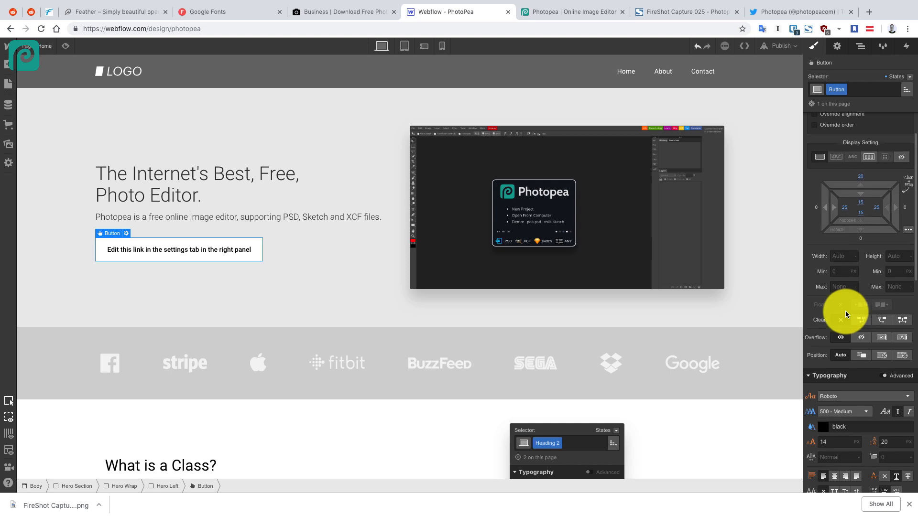
pyautogui.click(836, 46)
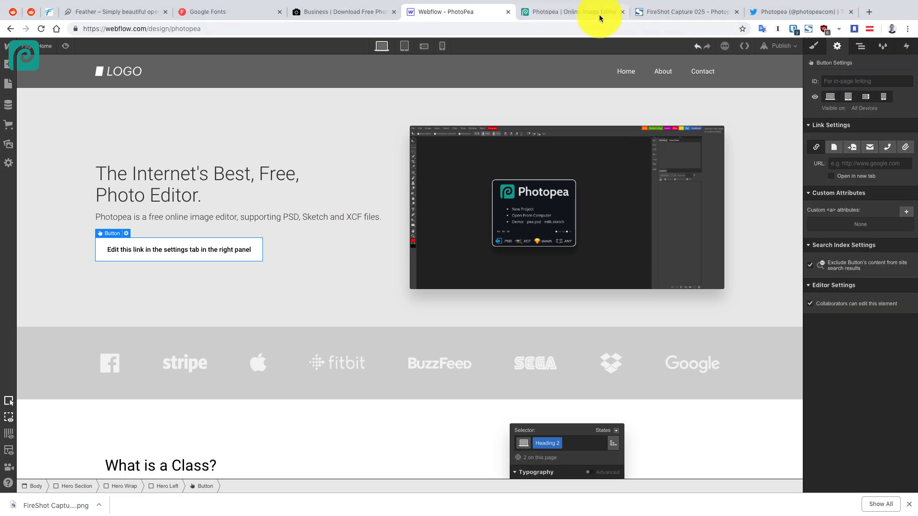
pyautogui.click(599, 18)
pyautogui.click(436, 12)
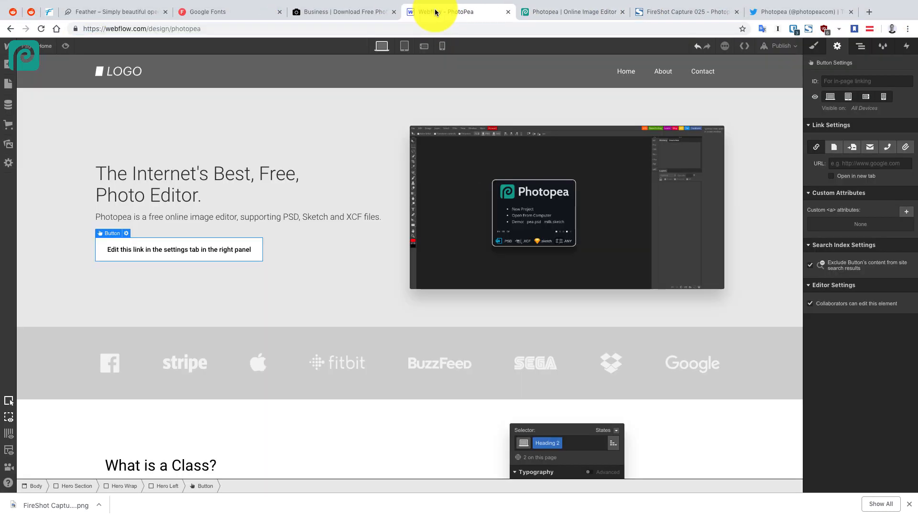
pyautogui.click(851, 163)
pyautogui.write('https://www.photopea.com/')
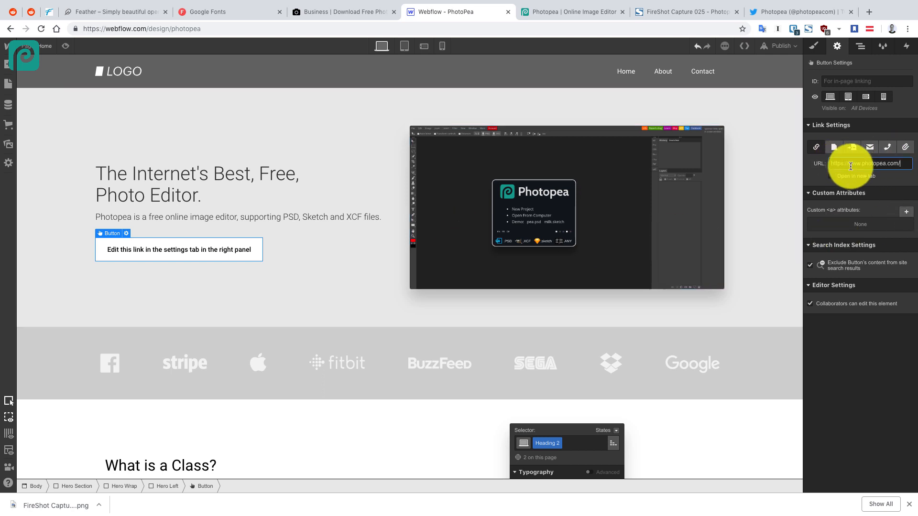
pyautogui.click(815, 46)
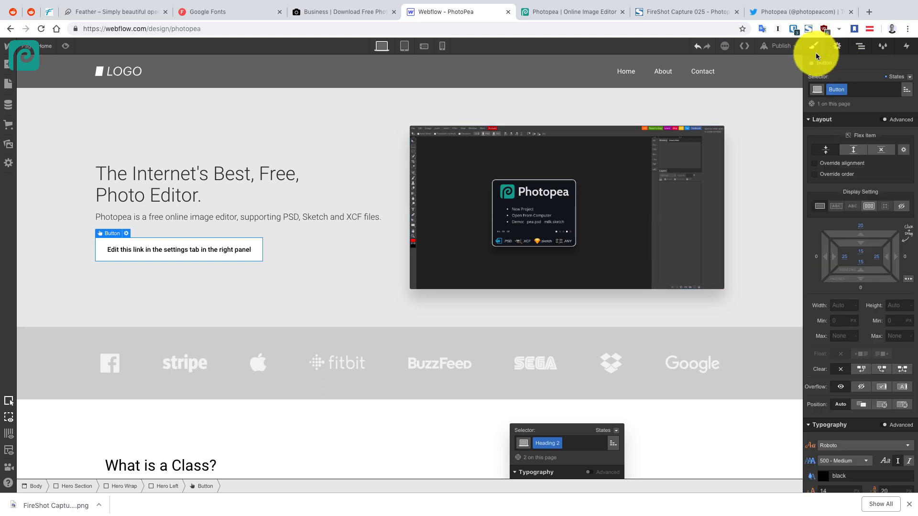
pyautogui.click(39, 357)
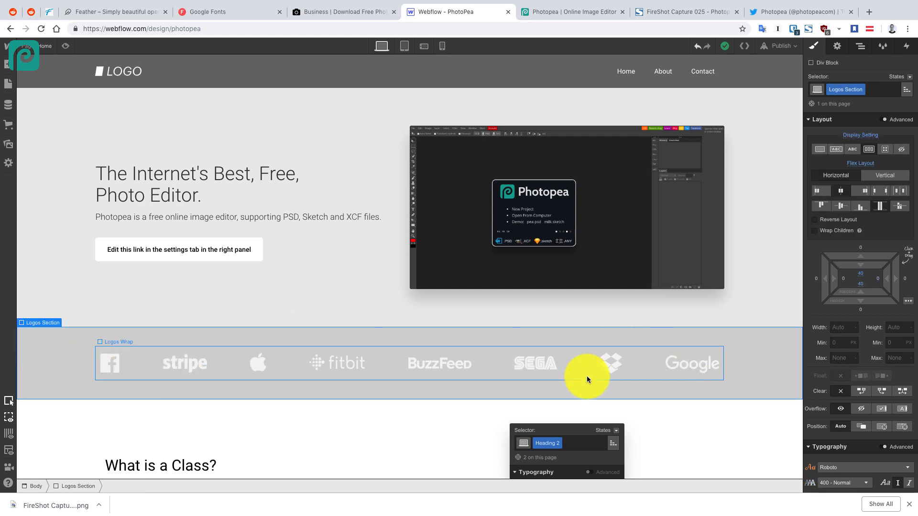
pyautogui.click(651, 228)
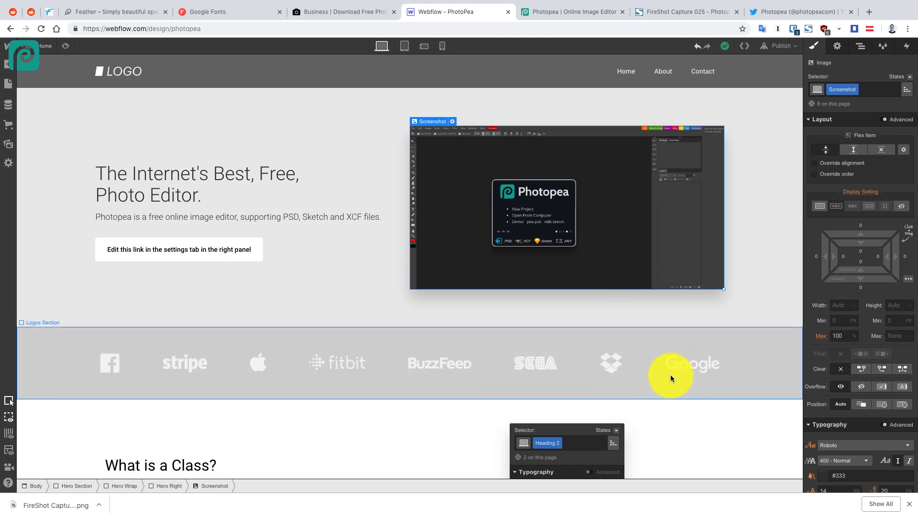
# Select the hero button, switch to the Photopea editor page and launch the Sip color picker app
pyautogui.click(161, 254)
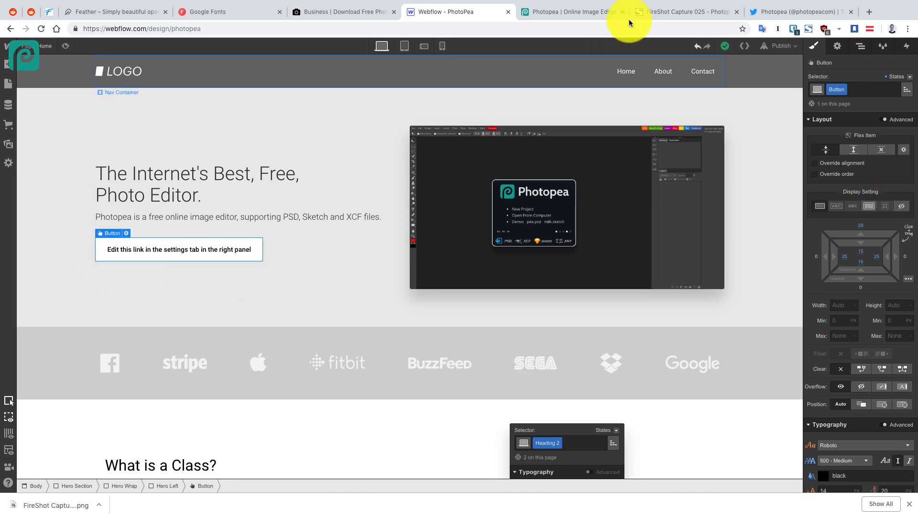
pyautogui.click(583, 12)
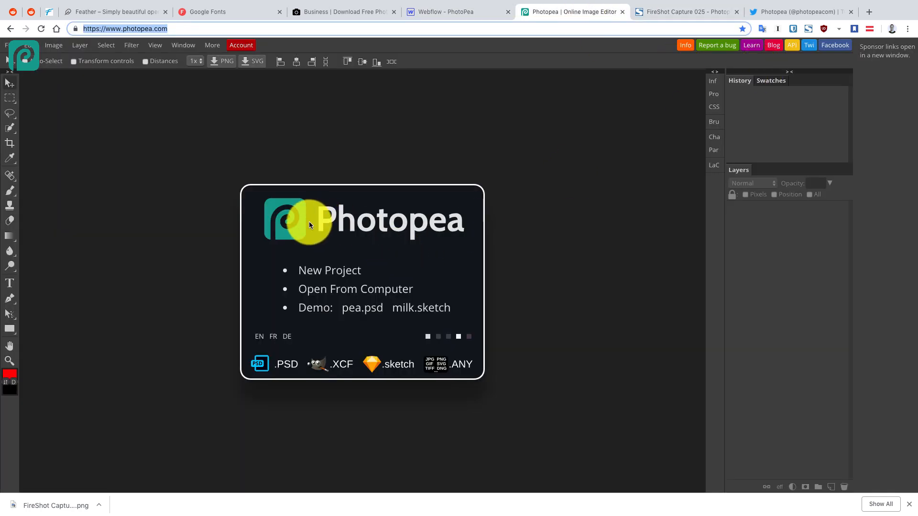
pyautogui.click(296, 240)
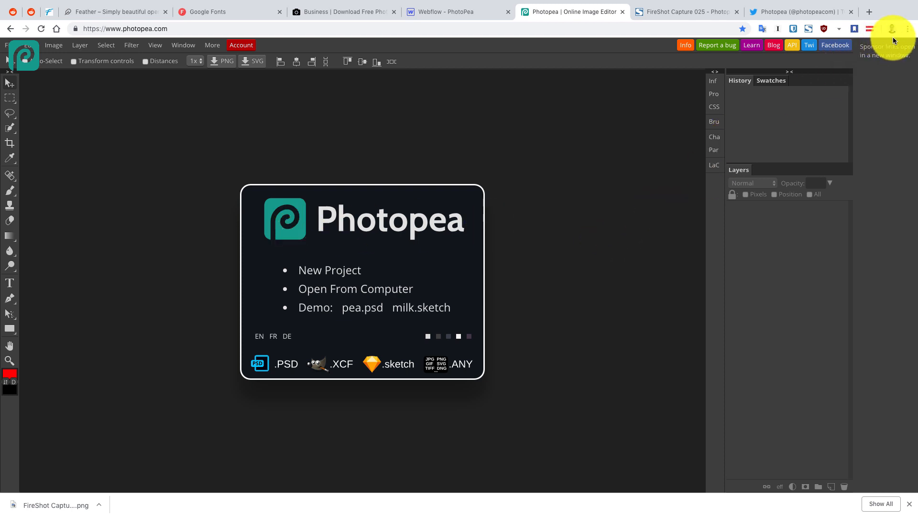
pyautogui.click(907, 29)
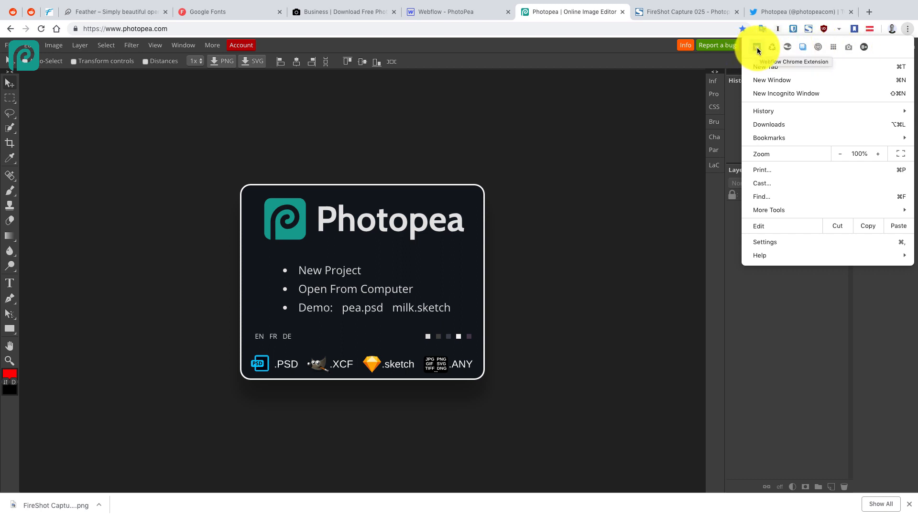
pyautogui.click(619, 152)
pyautogui.moveTo(672, 4)
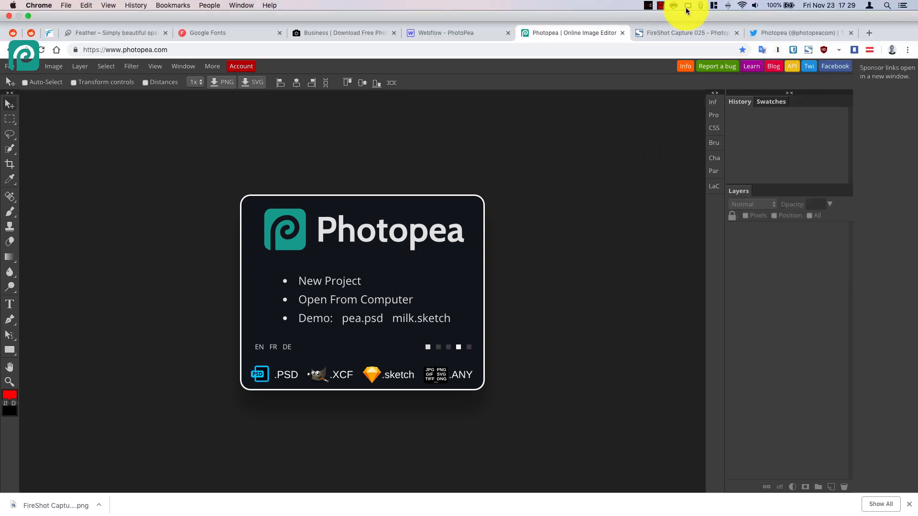
pyautogui.press('super+space')
pyautogui.write('sip')
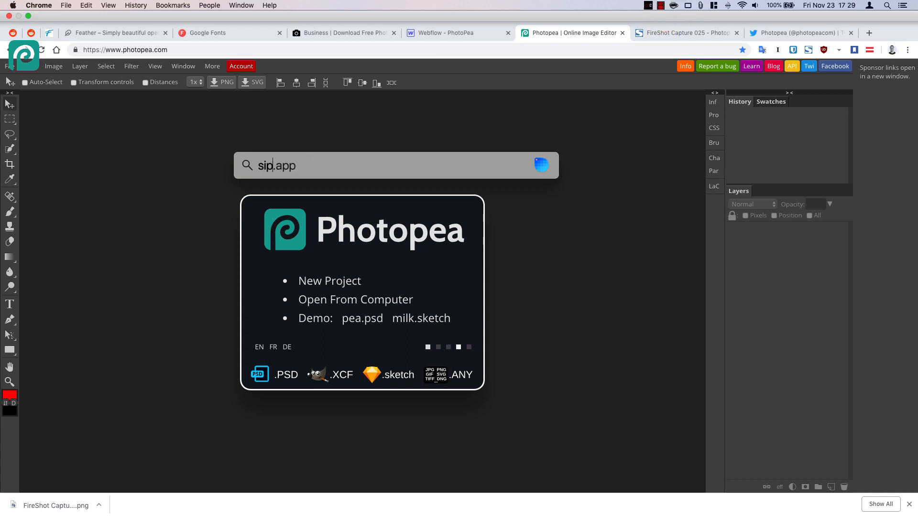
pyautogui.press('Return')
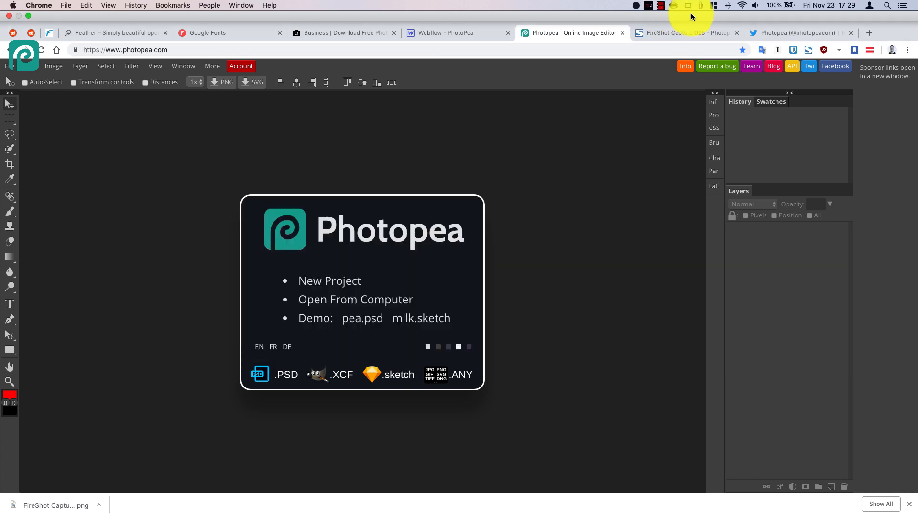
# Sample the teal #179A8C from Photopea's logo with Sip's color picker
pyautogui.click(638, 7)
pyautogui.click(637, 7)
pyautogui.click(639, 7)
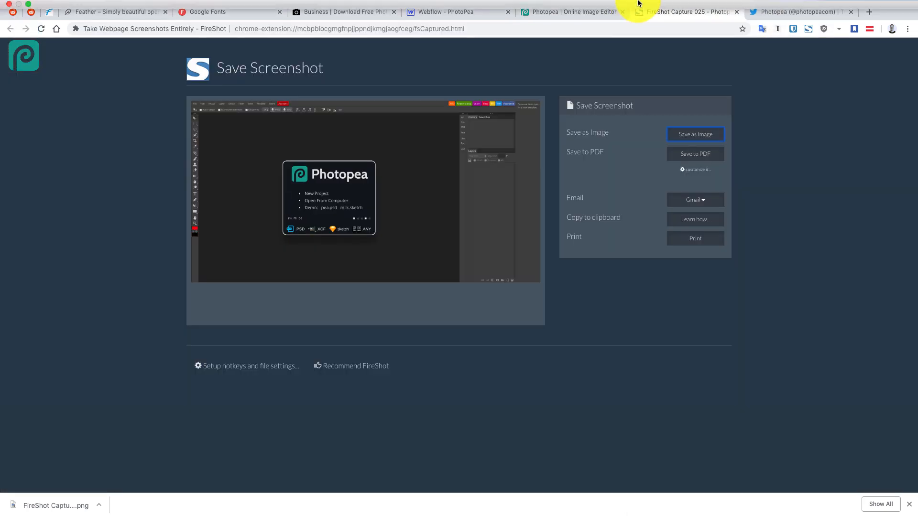
pyautogui.click(606, 4)
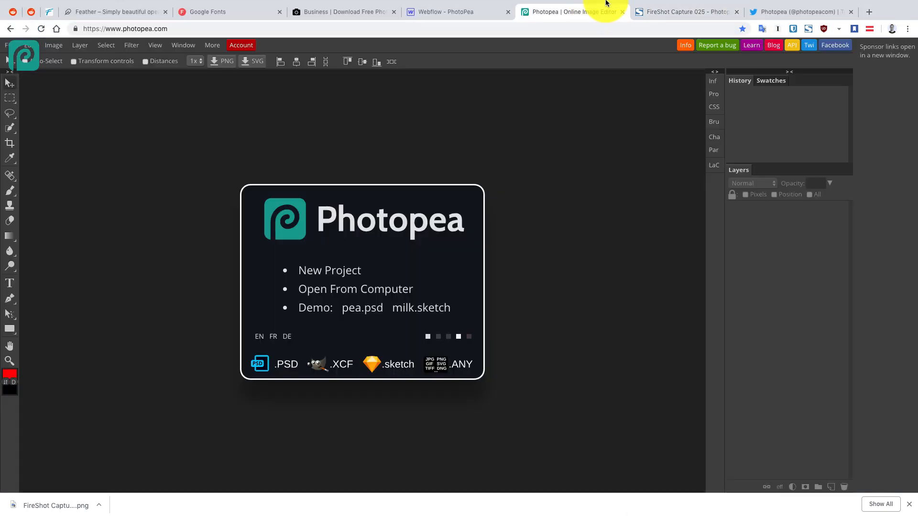
pyautogui.click(643, 3)
pyautogui.click(637, 8)
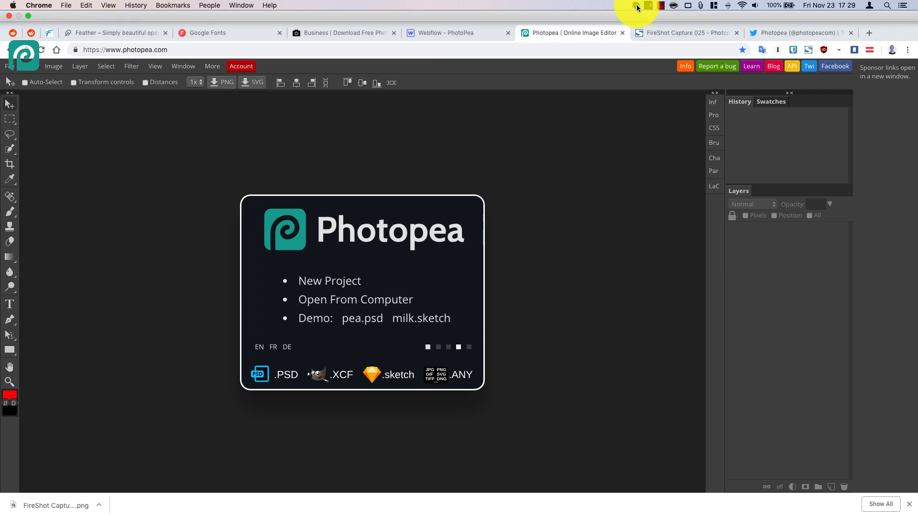
pyautogui.click(636, 7)
pyautogui.click(637, 8)
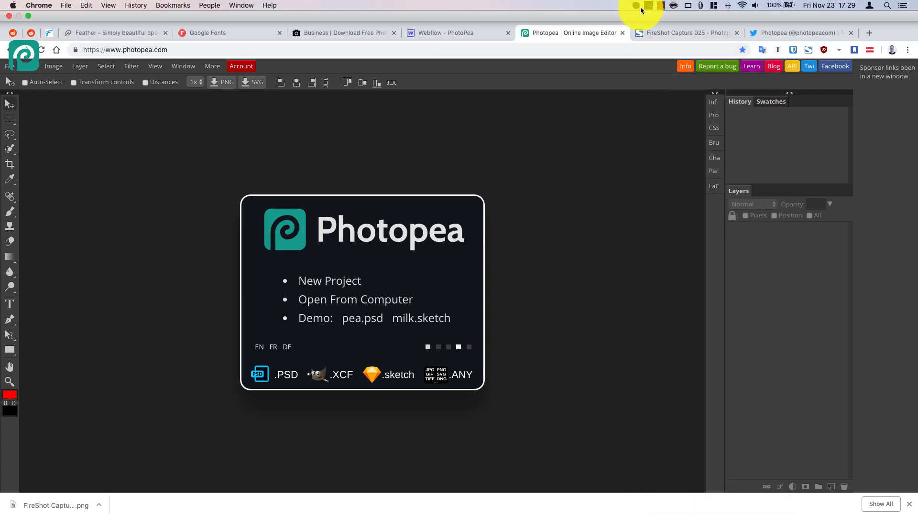
pyautogui.click(637, 5)
pyautogui.click(640, 21)
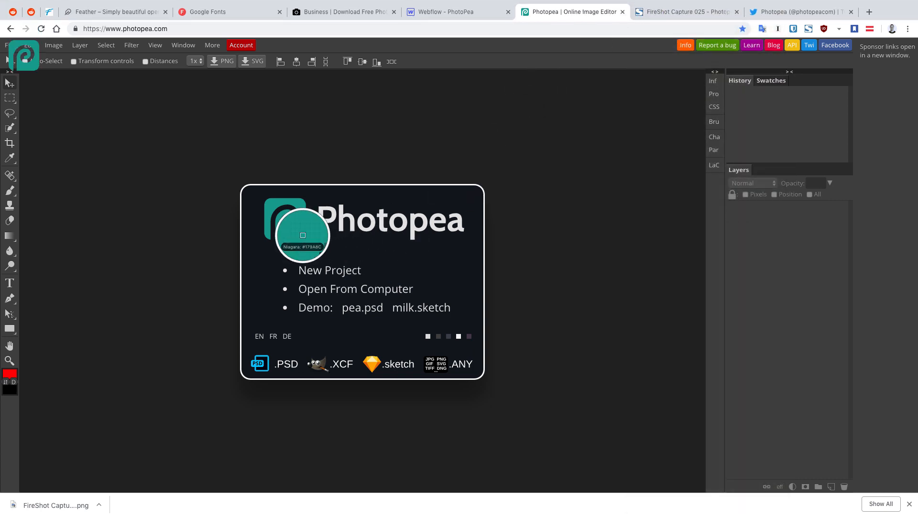
pyautogui.click(302, 235)
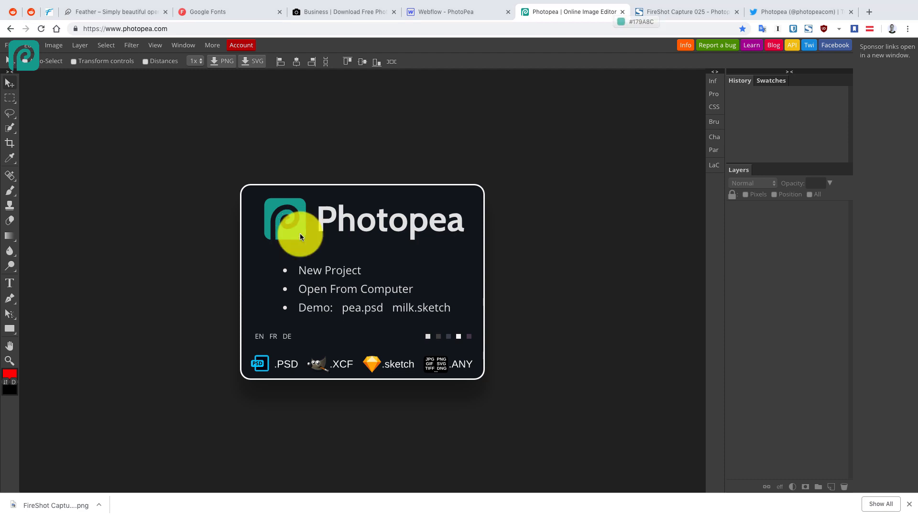
# Return to the Webflow project and set the hero button's text color to white
pyautogui.click(447, 13)
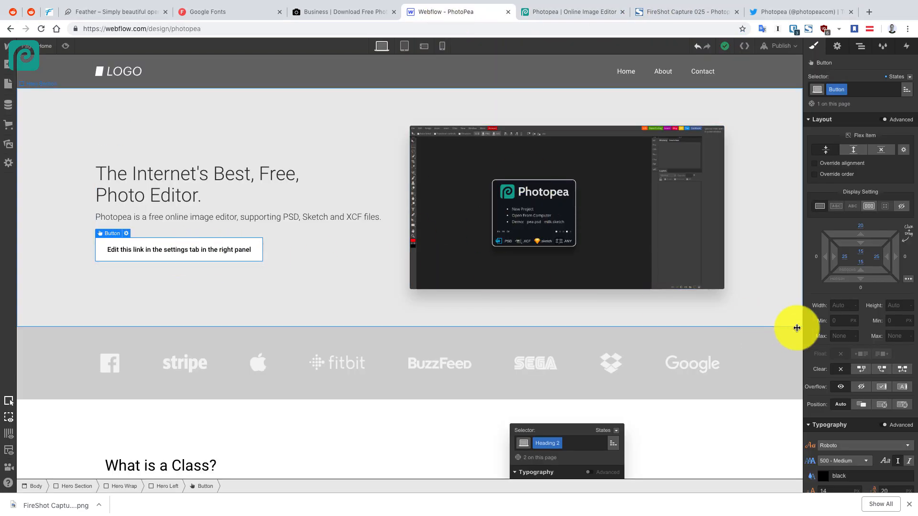
pyautogui.scroll(-5, 845, 327)
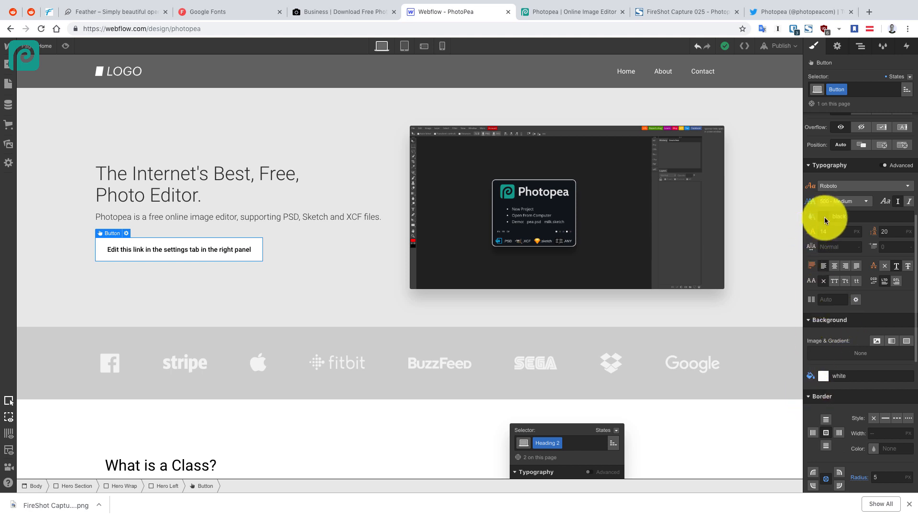
pyautogui.click(824, 217)
pyautogui.click(827, 339)
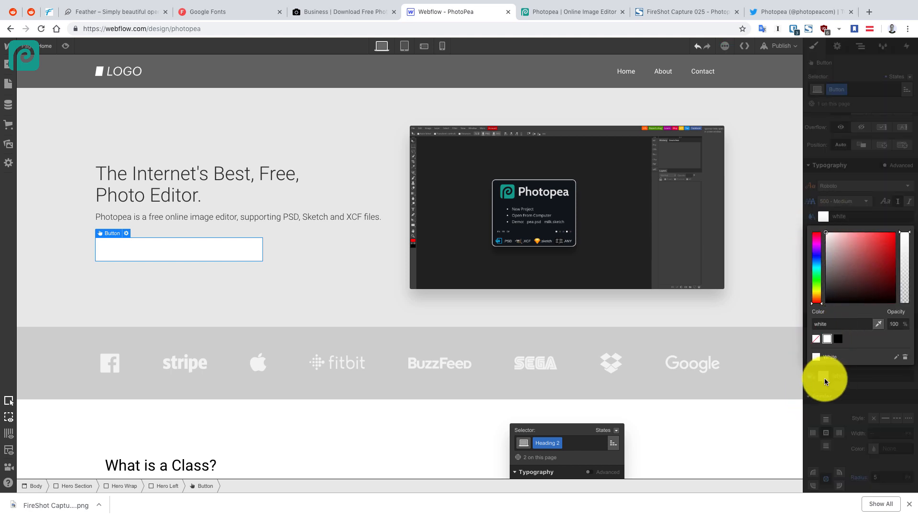
# Set the hero button's background color to #179A8C
pyautogui.click(846, 328)
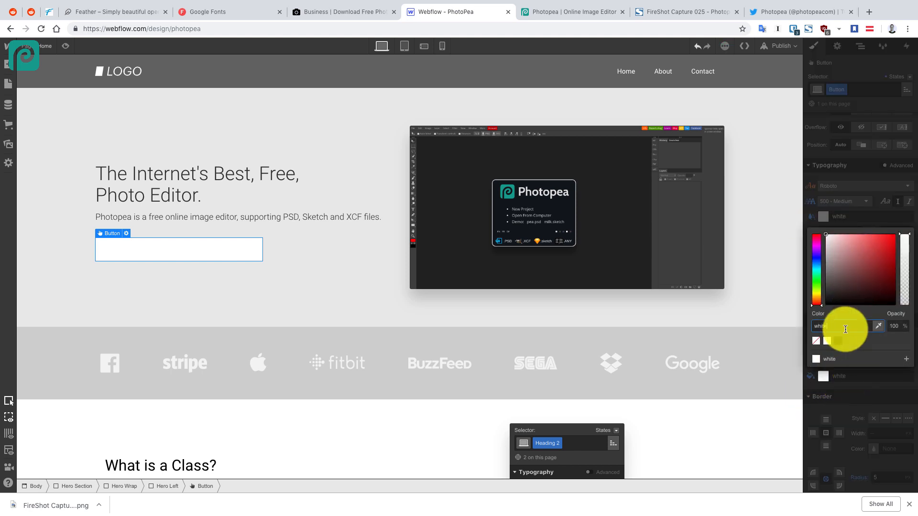
pyautogui.write('#179A8C')
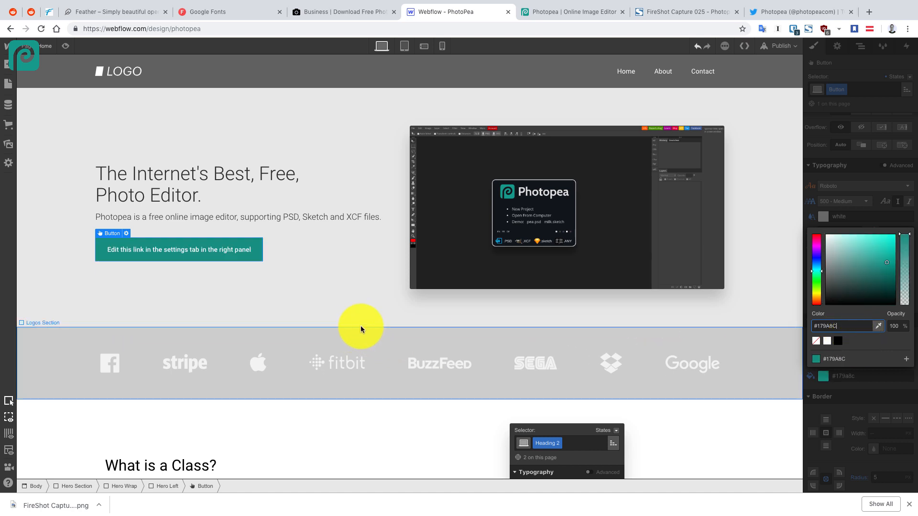
pyautogui.press('Return')
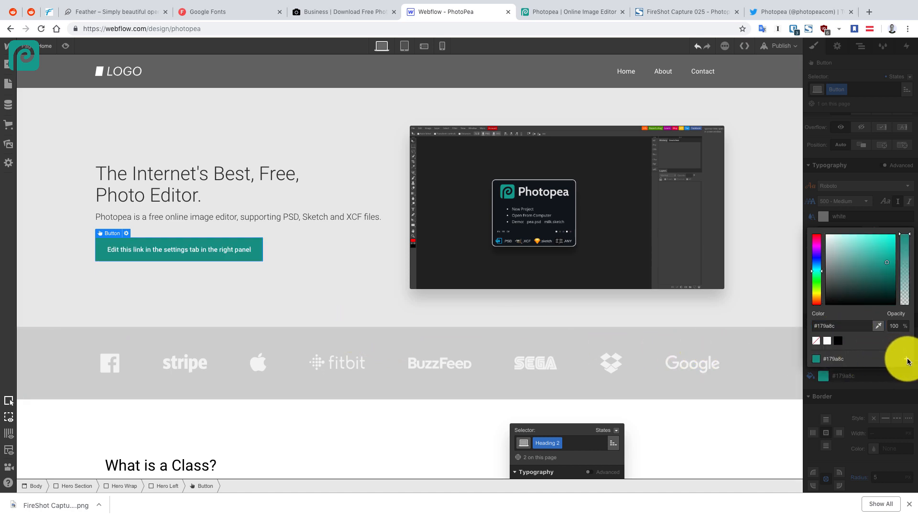
# Save the button's teal background color as a global swatch named "Niagra"
pyautogui.click(906, 359)
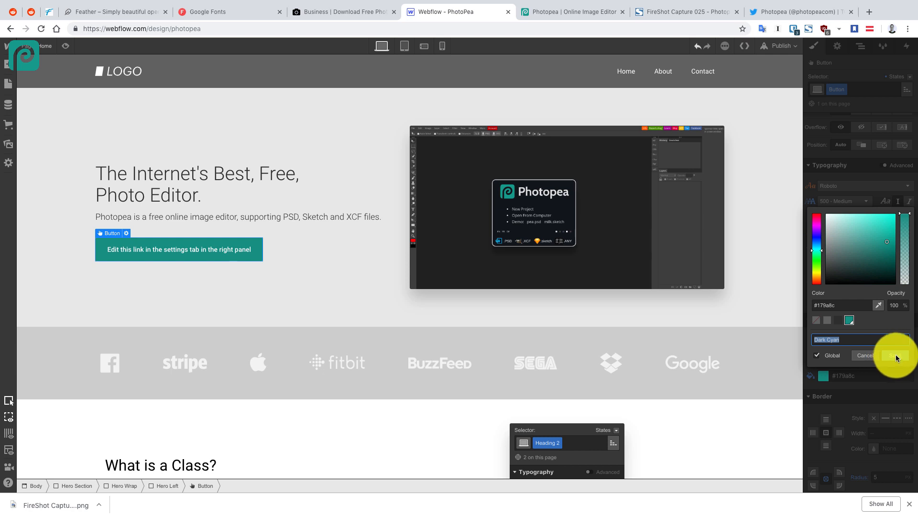
pyautogui.write('Niagra')
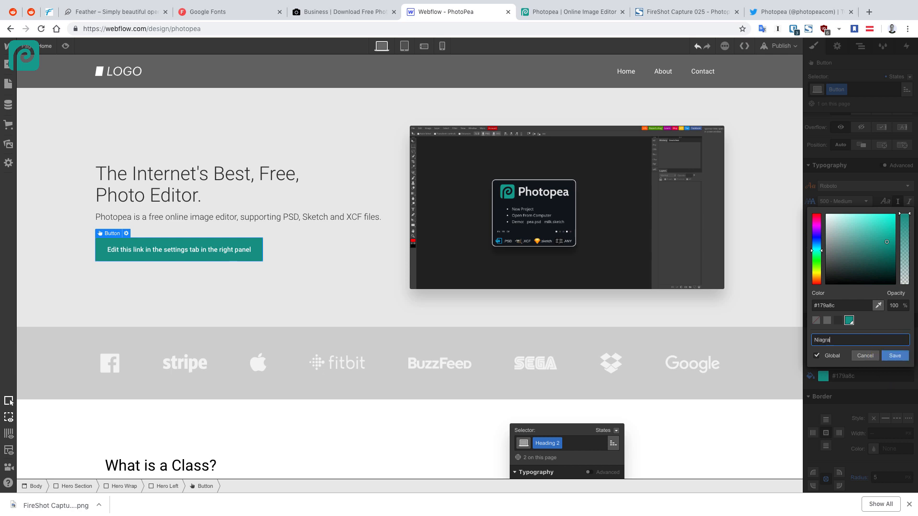
pyautogui.press('Return')
pyautogui.click(885, 379)
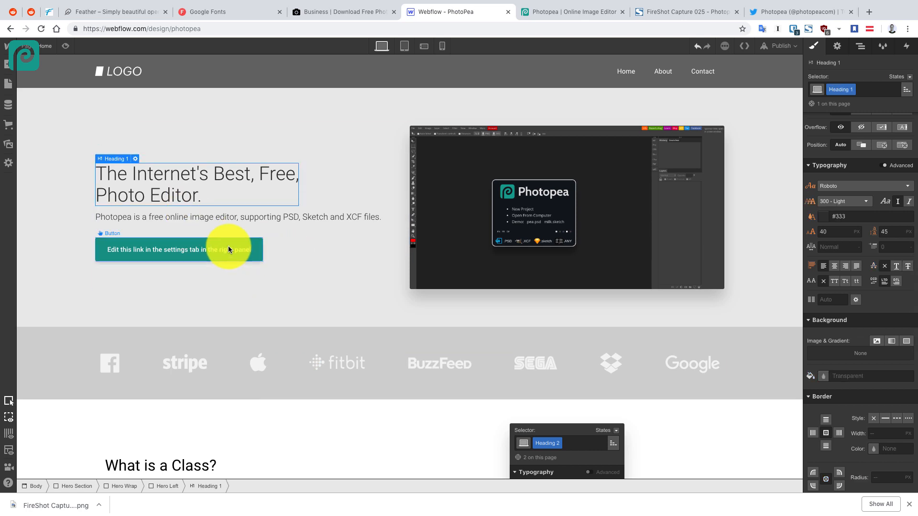
# Check the corner radius and shadow settings of the hero's screenshot image
pyautogui.click(628, 191)
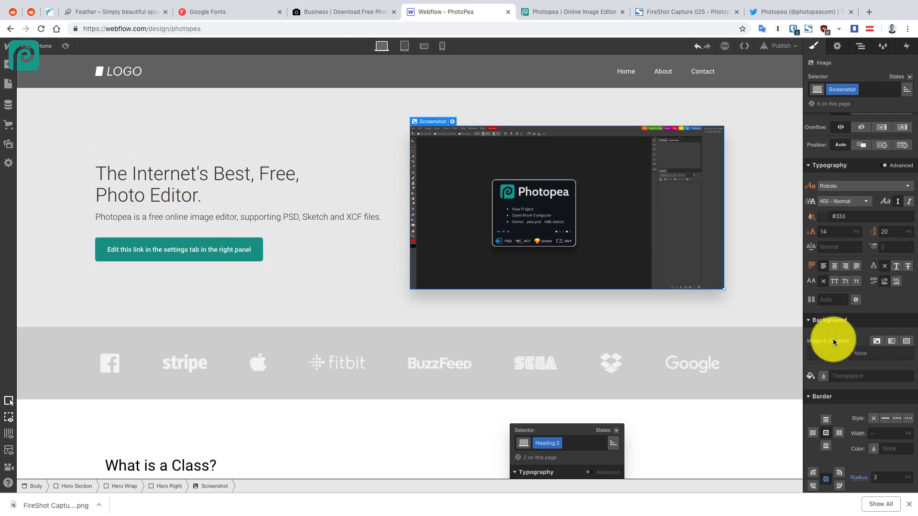
pyautogui.scroll(-6, 836, 346)
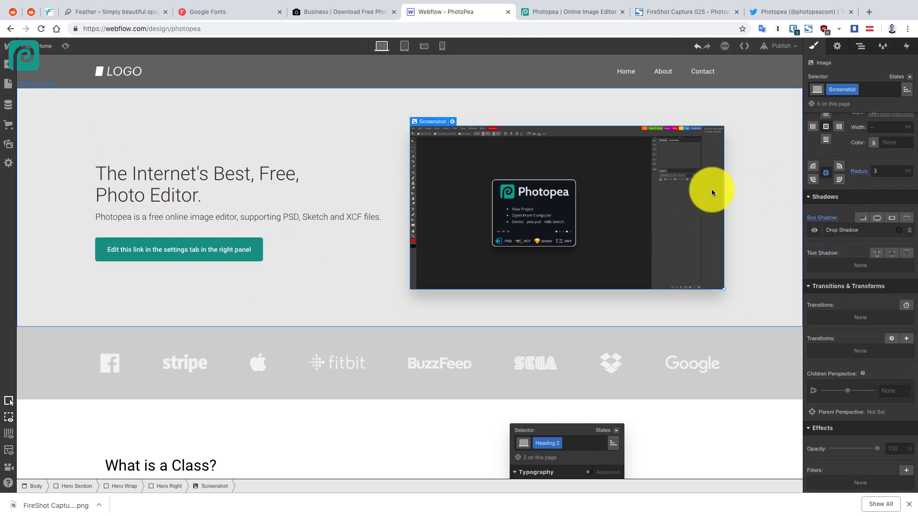
pyautogui.click(679, 189)
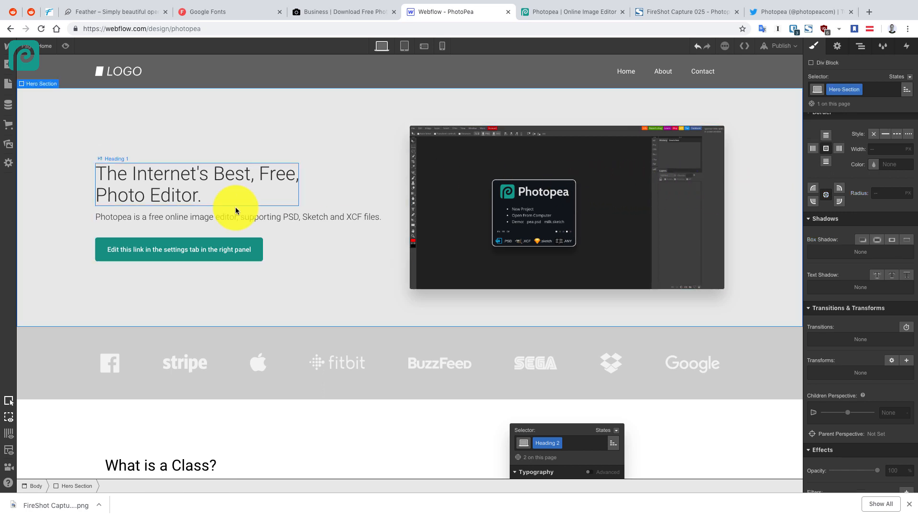
# Set the hero button's corner radius to 3 px
pyautogui.click(260, 251)
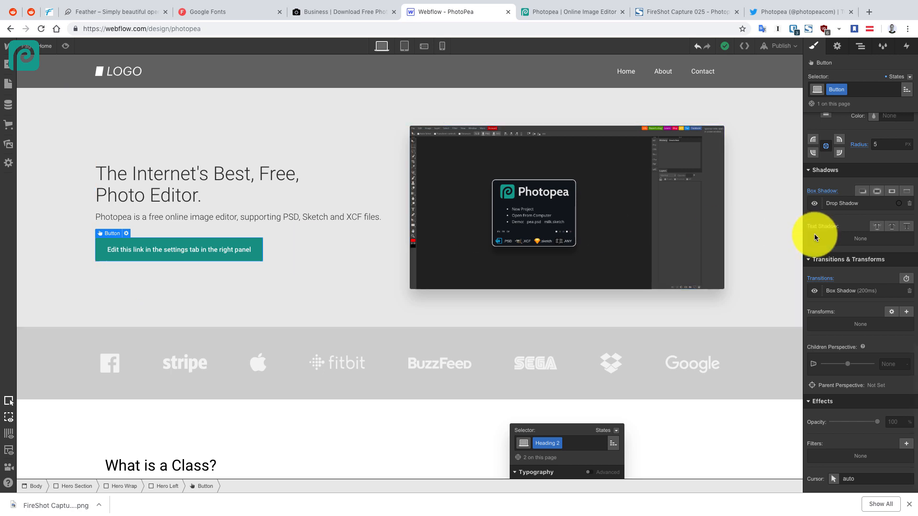
pyautogui.scroll(1, 850, 204)
pyautogui.click(890, 169)
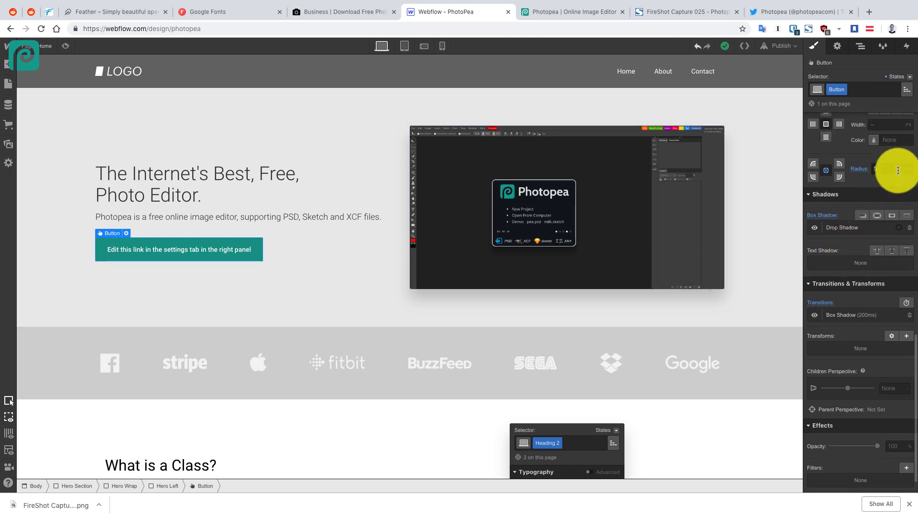
pyautogui.write('3')
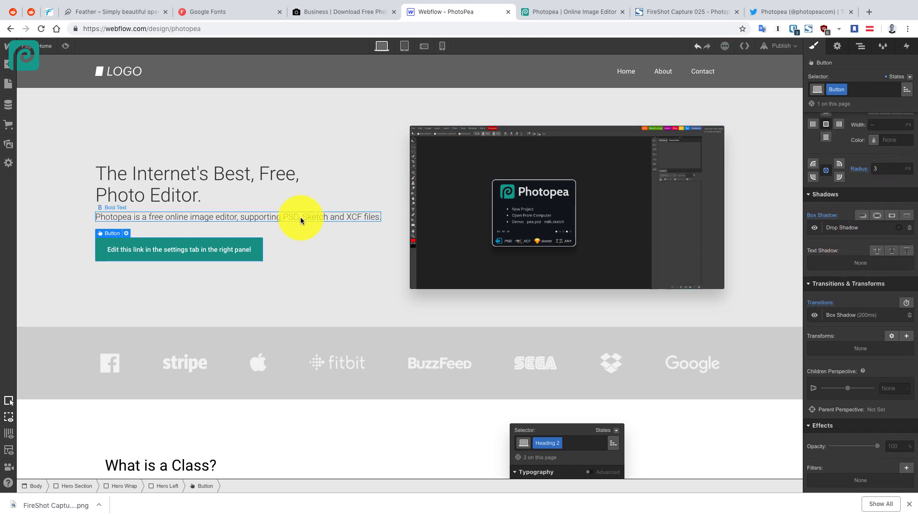
pyautogui.click(300, 217)
pyautogui.click(242, 248)
pyautogui.doubleClick(227, 250)
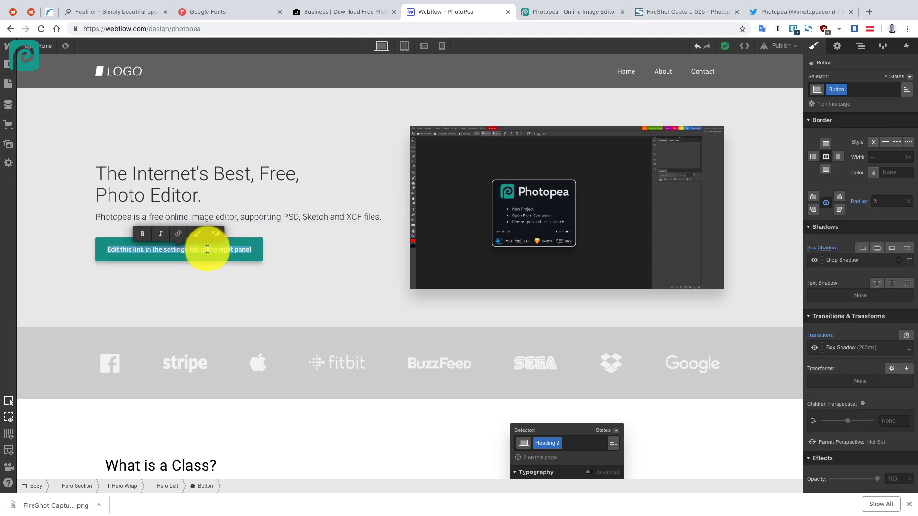
pyautogui.write('Sign Up')
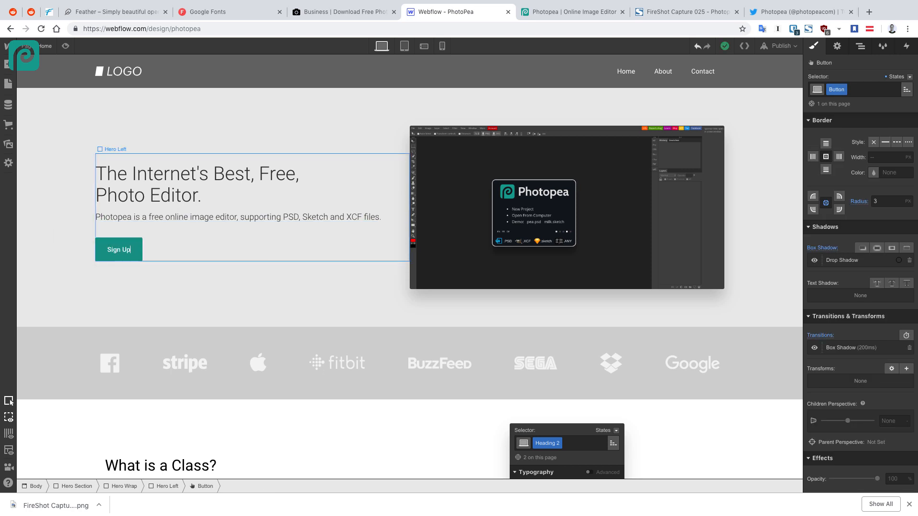
pyautogui.press('super+BackSpace')
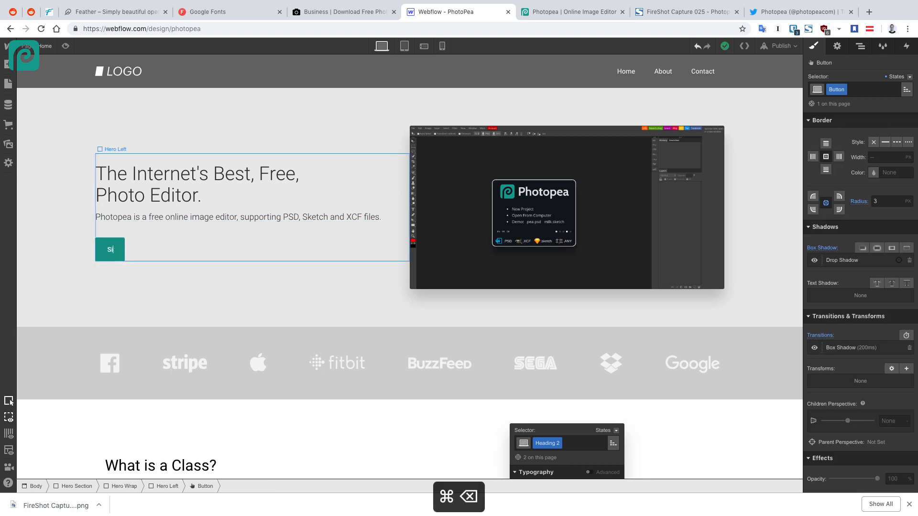
pyautogui.click(229, 265)
pyautogui.click(240, 301)
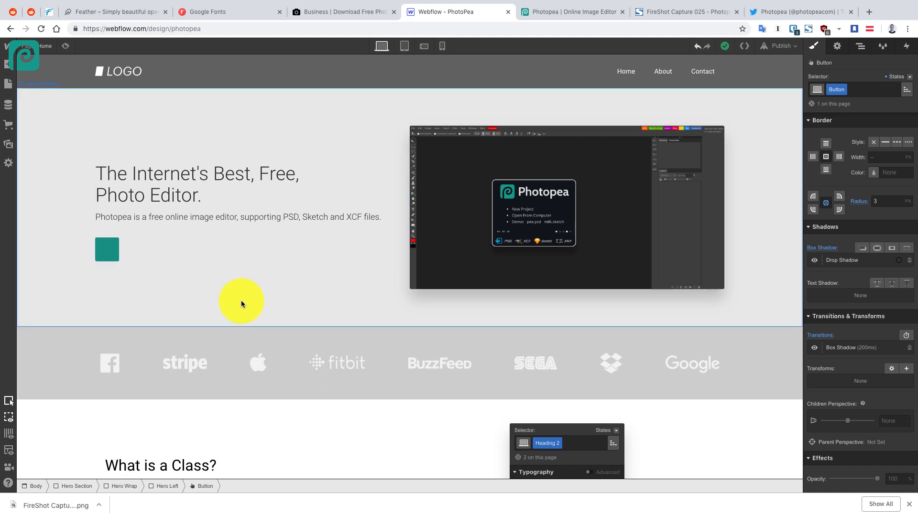
pyautogui.press('super+z')
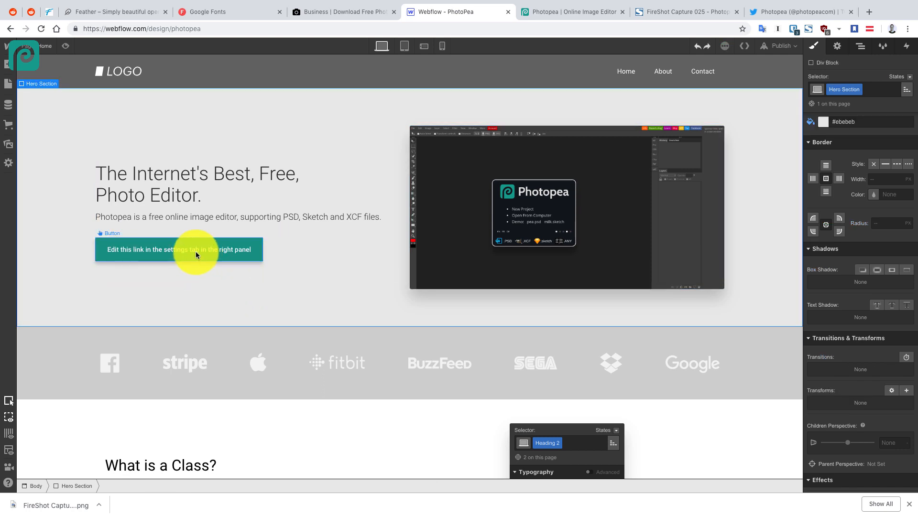
# Replace the hero button's text with "Start Editting Photos Now"
pyautogui.click(196, 254)
pyautogui.doubleClick(196, 253)
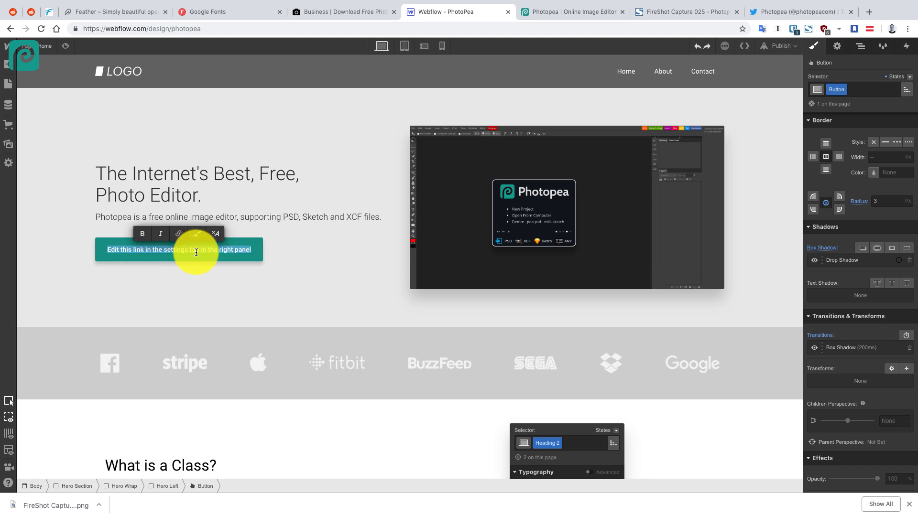
pyautogui.press('BackSpace')
pyautogui.write('Start')
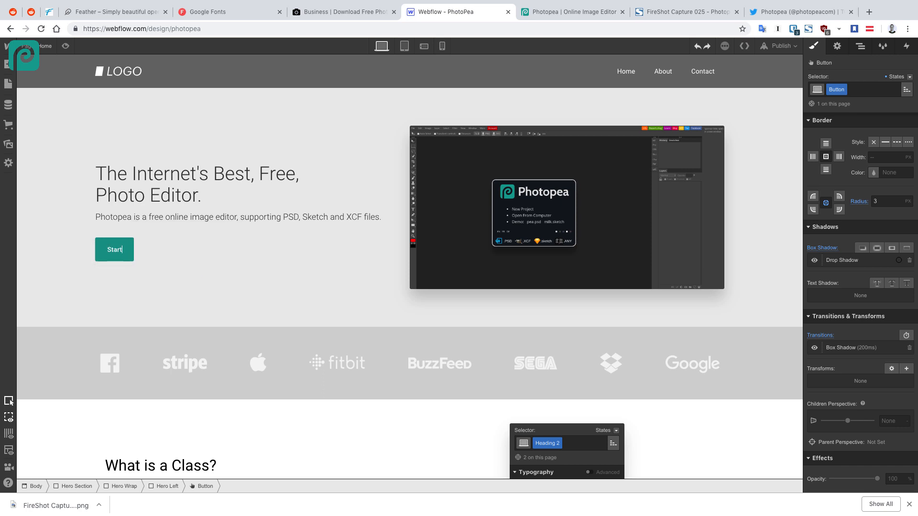
pyautogui.write(' Editting Pho')
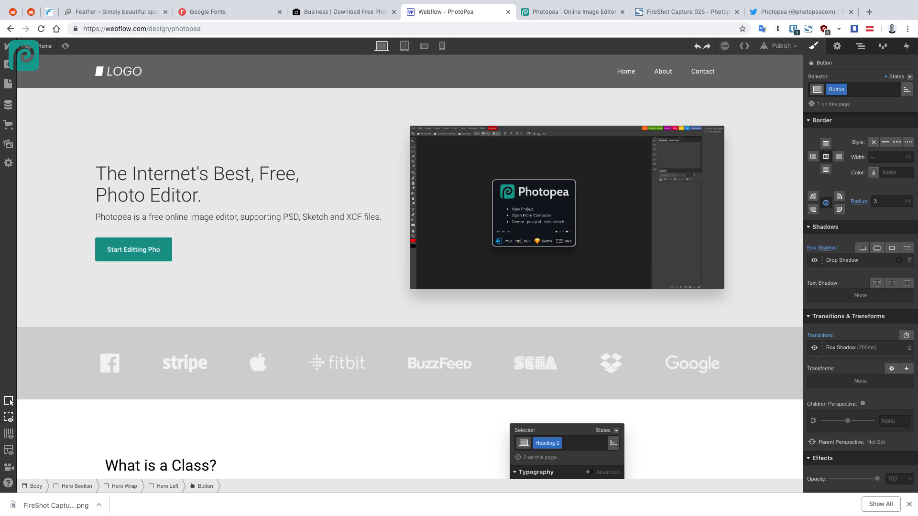
pyautogui.write('tos Now')
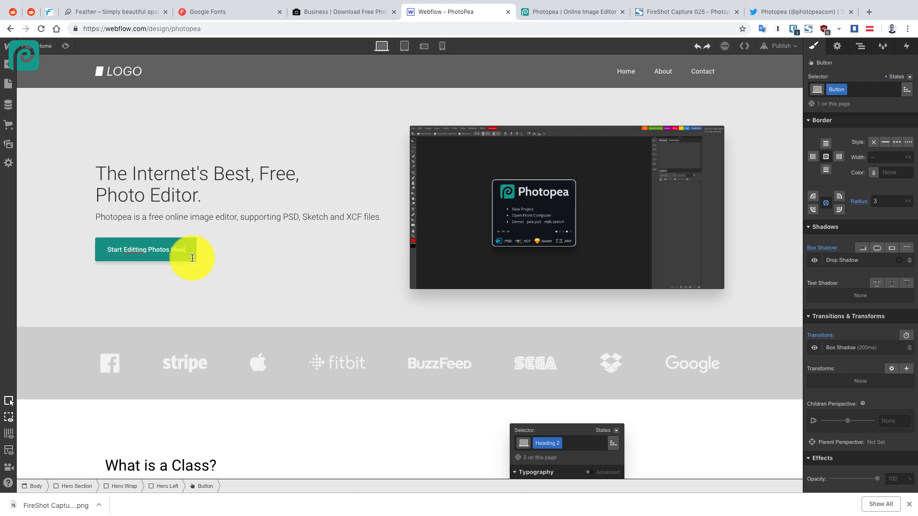
pyautogui.click(166, 249)
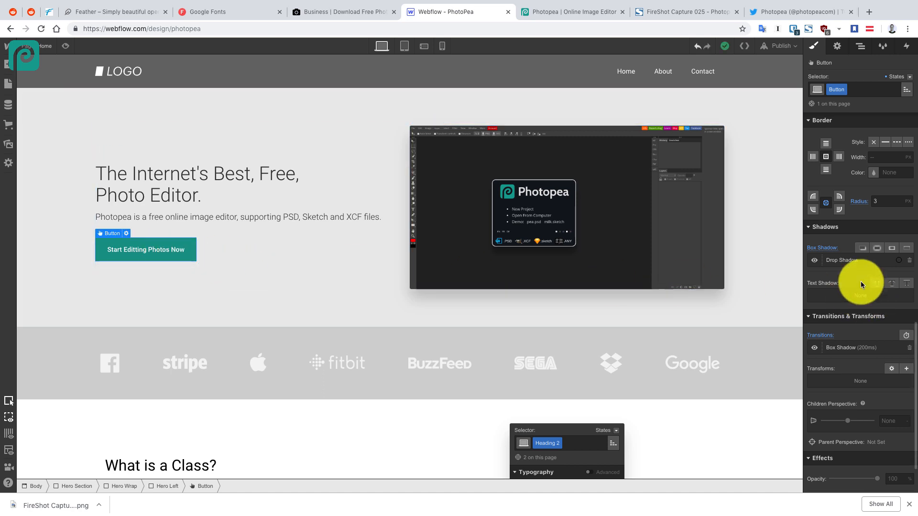
# Set the hero button's font size to 18 px
pyautogui.scroll(3, 861, 281)
pyautogui.scroll(5, 860, 279)
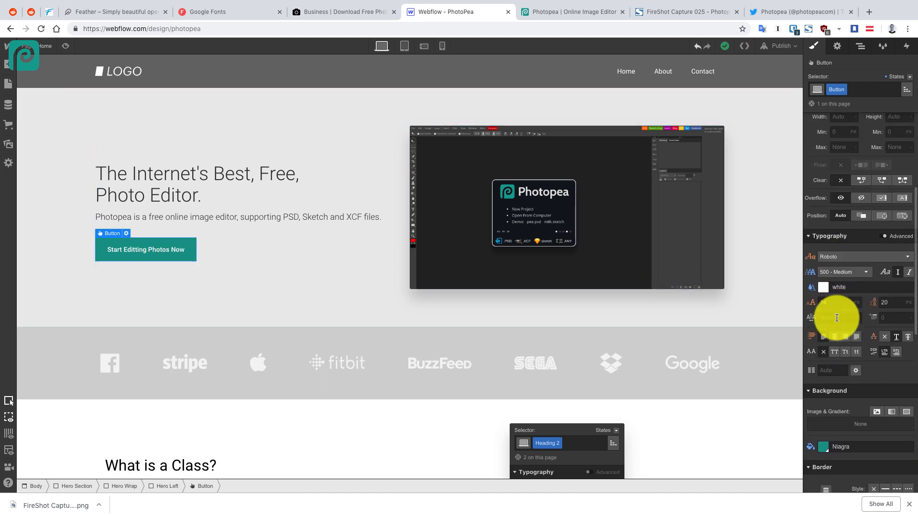
pyautogui.click(843, 304)
pyautogui.write('20')
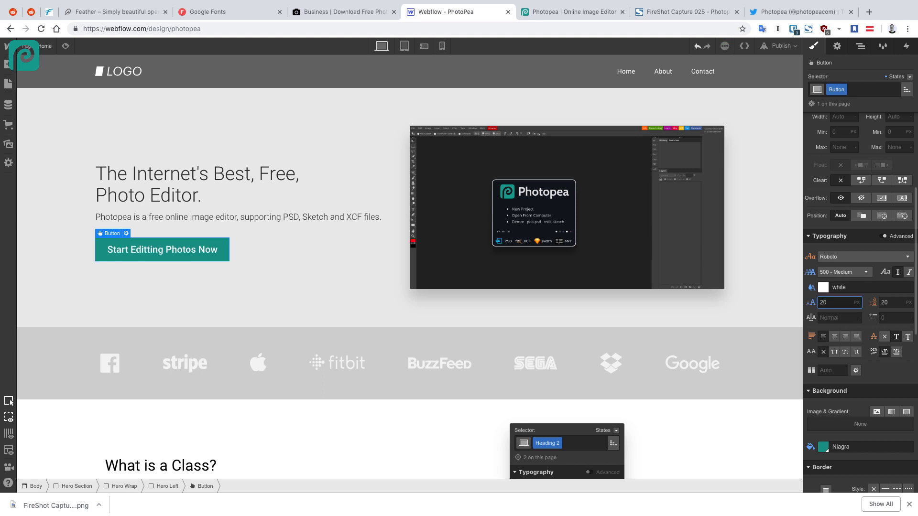
pyautogui.press('super+BackSpace')
pyautogui.write('18')
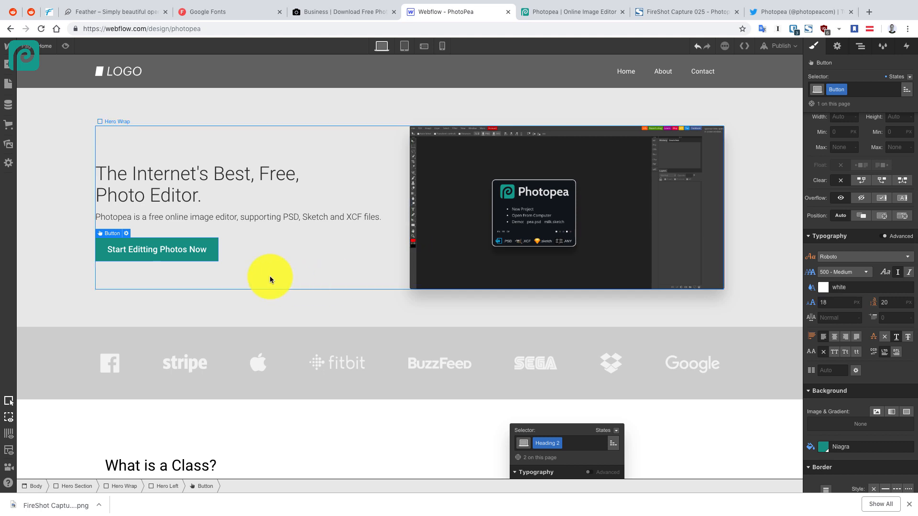
pyautogui.click(269, 276)
pyautogui.click(197, 246)
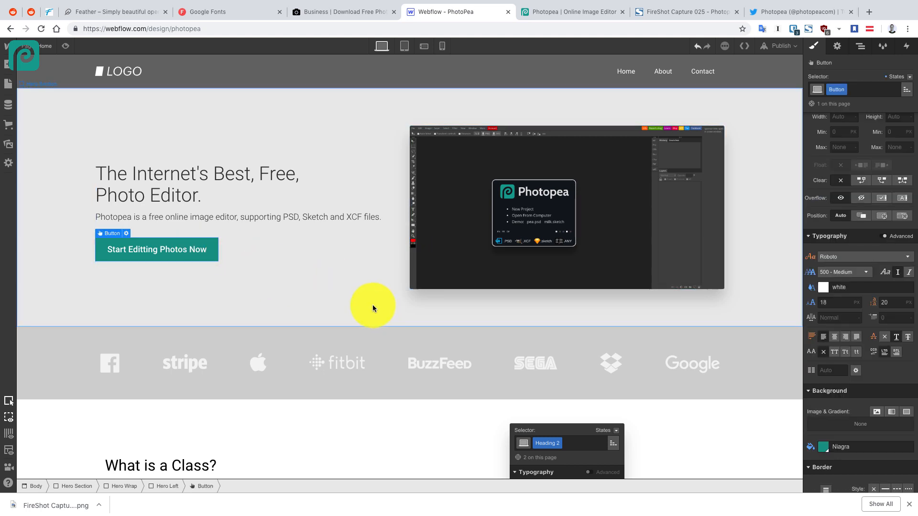
# Correct the spelling in the hero button's text so it reads "Start Editing Photos Now"
pyautogui.doubleClick(153, 251)
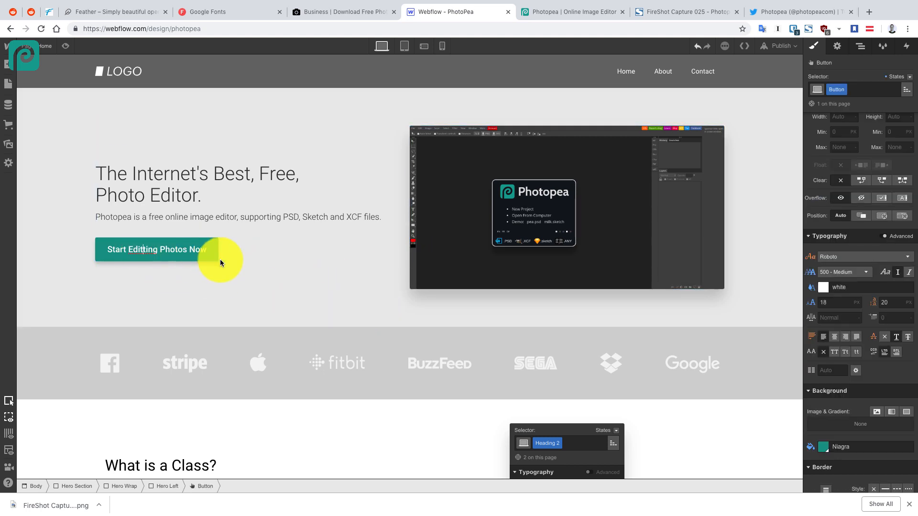
pyautogui.press('BackSpace')
pyautogui.click(299, 206)
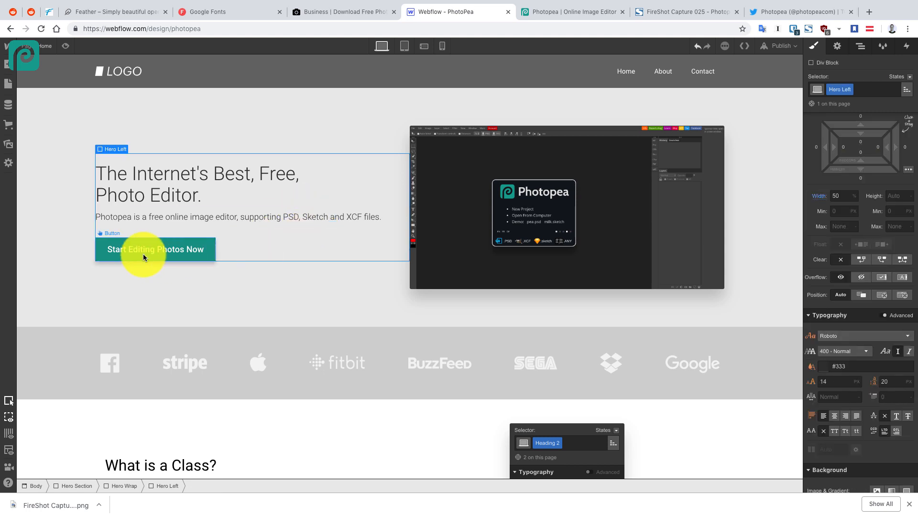
pyautogui.click(226, 181)
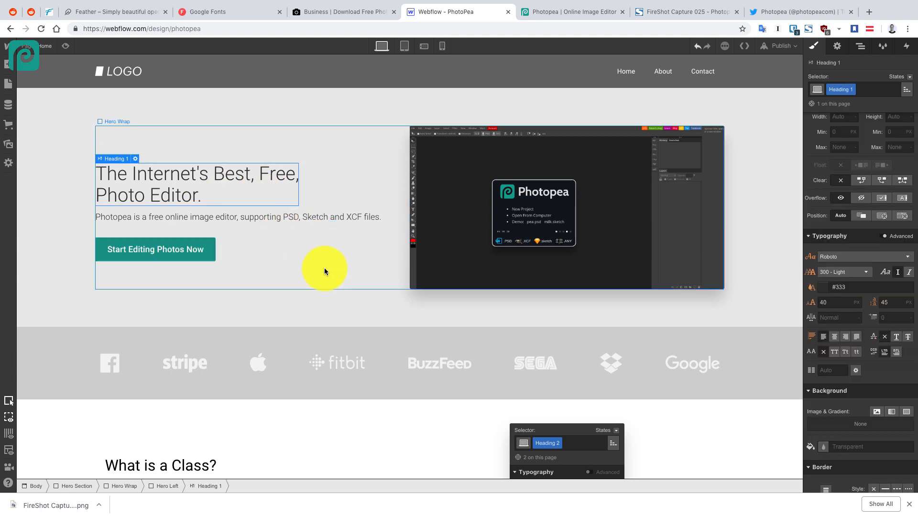
pyautogui.click(249, 291)
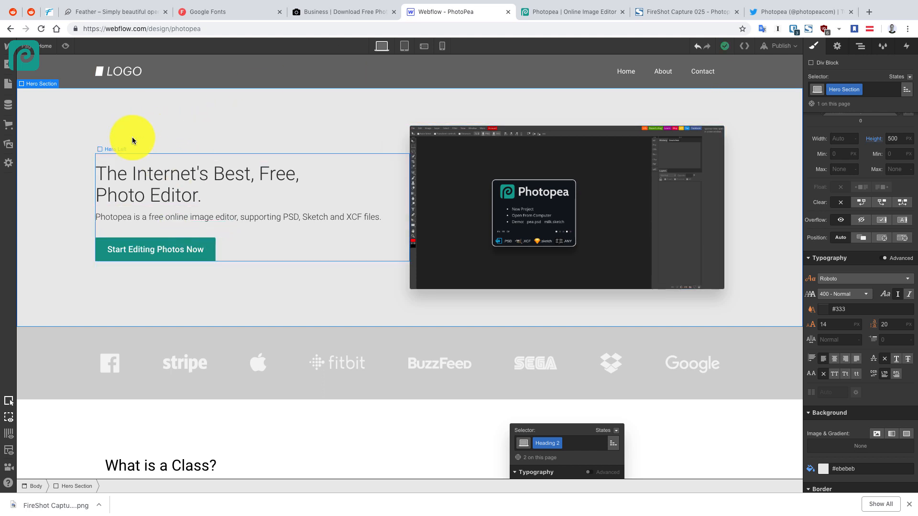
pyautogui.click(63, 73)
pyautogui.scroll(-7, 854, 265)
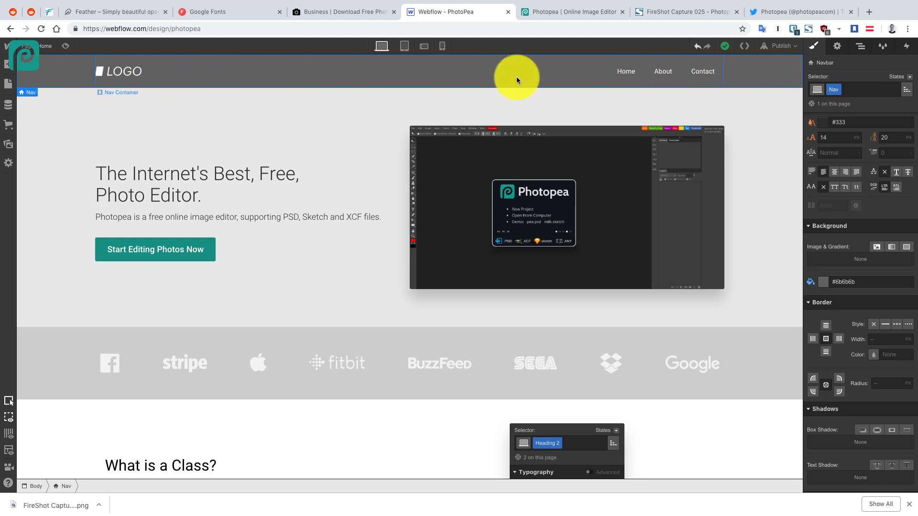
# Close the browser's downloads bar and capture a region screenshot of the teal logo icon on Photopea's start screen
pyautogui.click(573, 13)
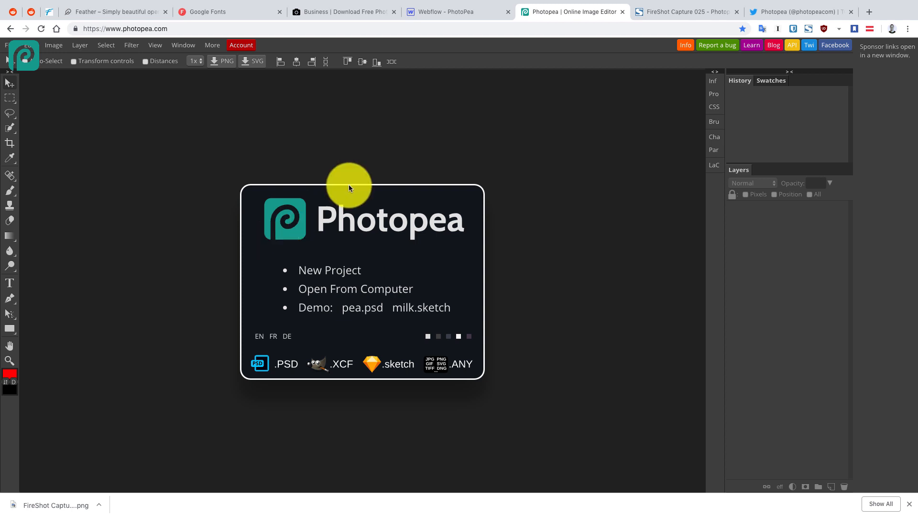
pyautogui.click(909, 504)
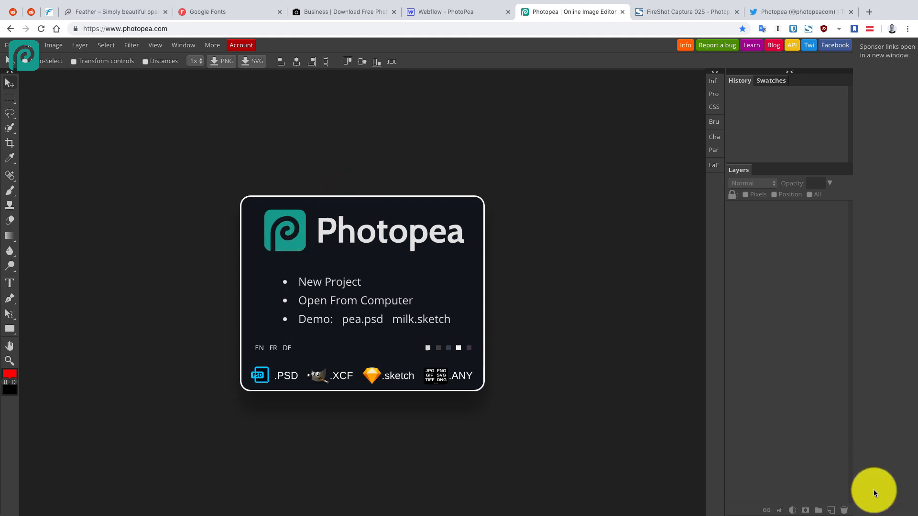
pyautogui.click(462, 11)
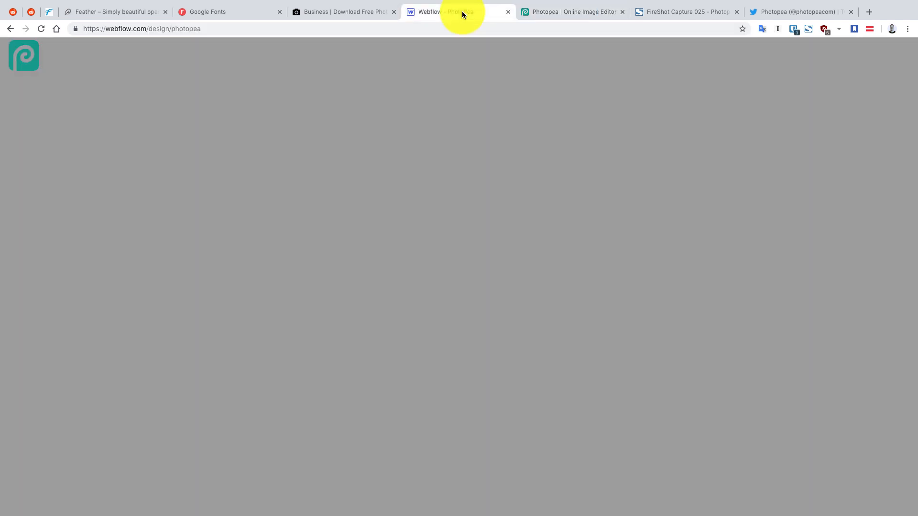
pyautogui.click(113, 73)
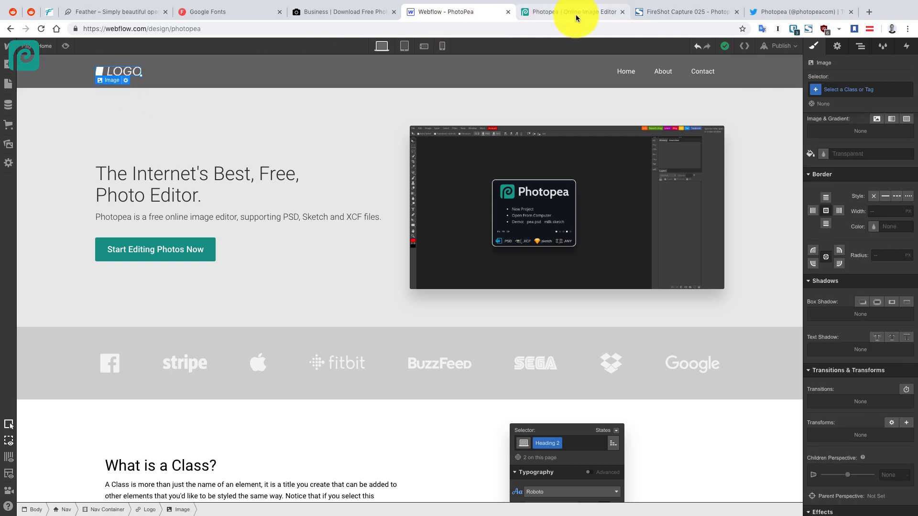
pyautogui.click(576, 14)
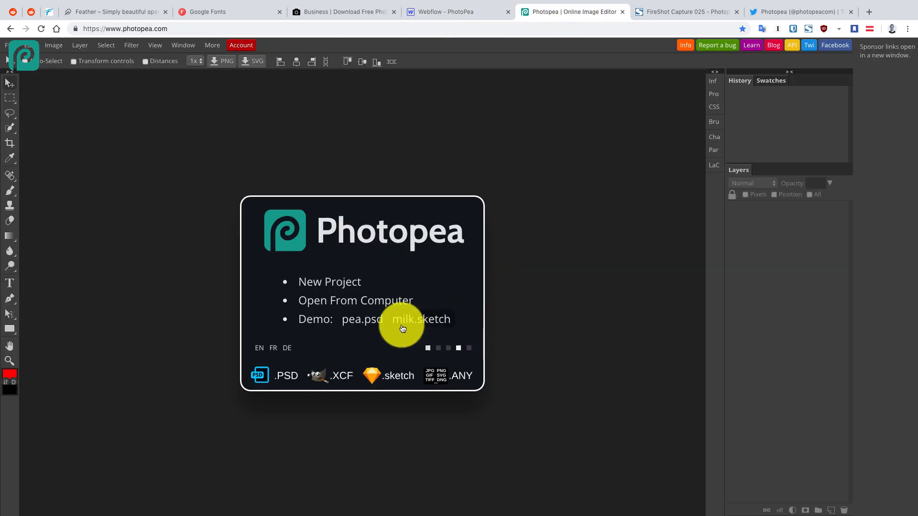
pyautogui.press('super+shift+4')
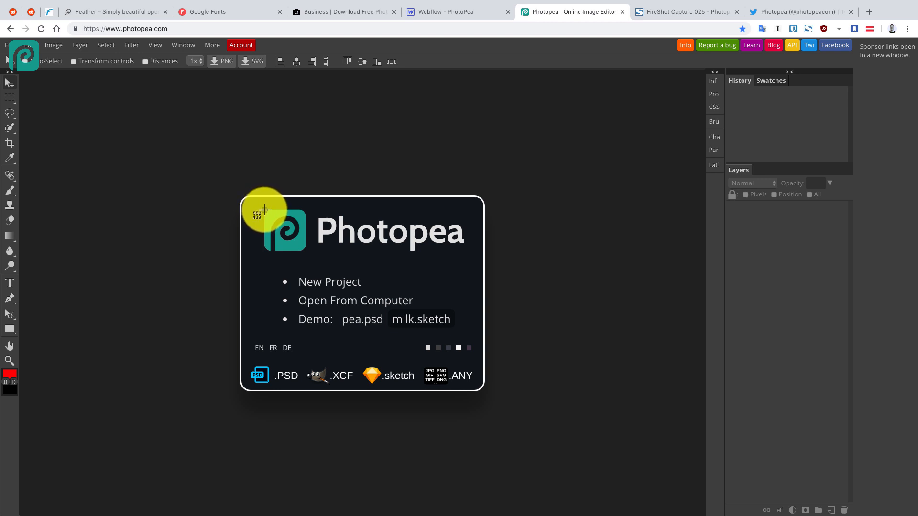
pyautogui.moveTo(264, 210); pyautogui.dragTo(306, 250)
pyautogui.click(433, 13)
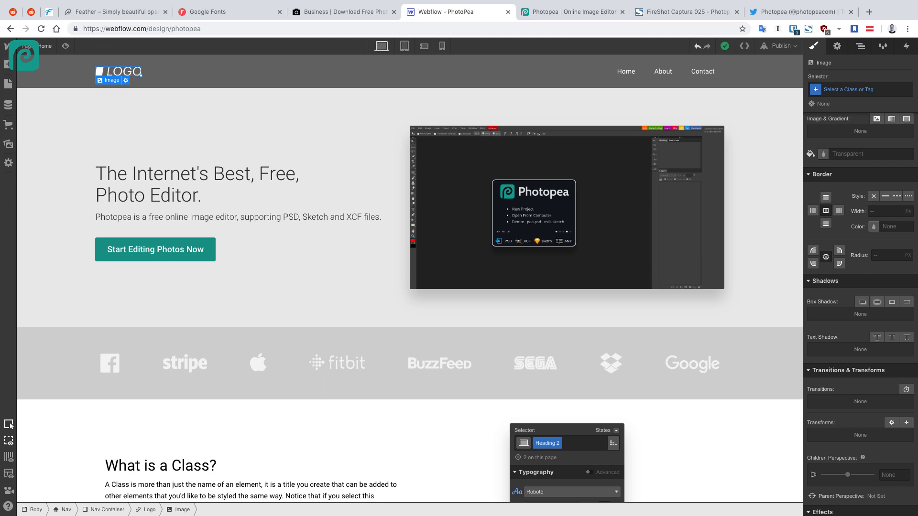
pyautogui.click(546, 12)
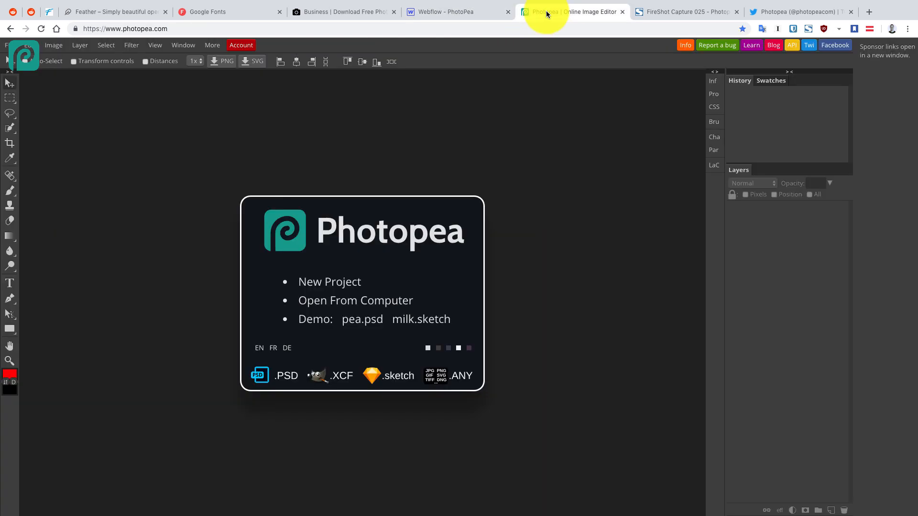
pyautogui.click(353, 282)
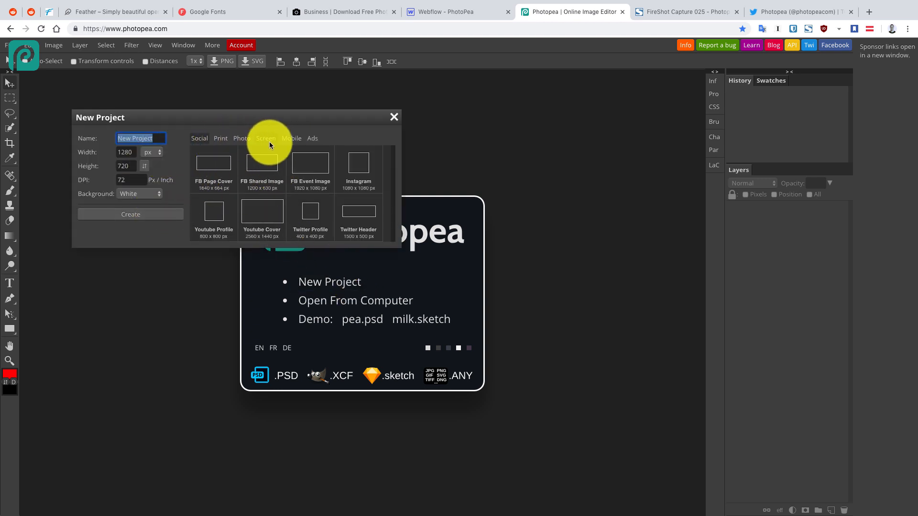
pyautogui.click(395, 118)
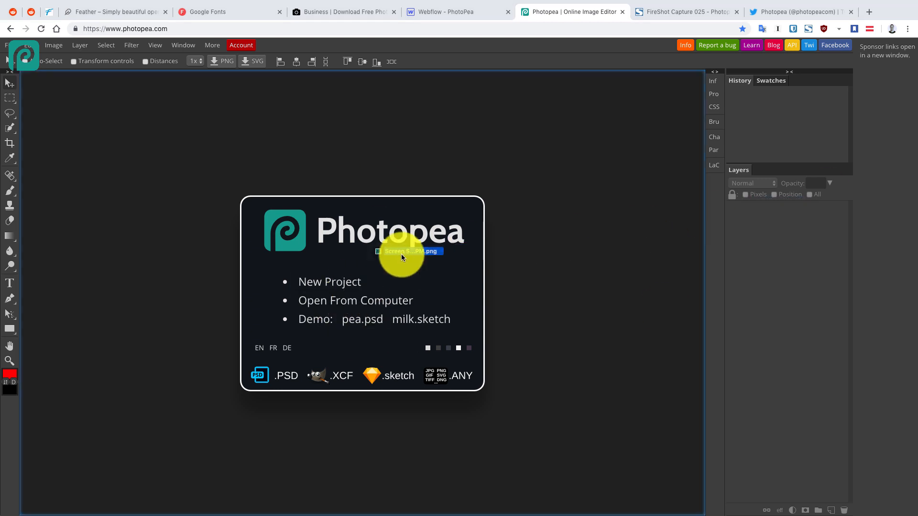
# Open the captured logo screenshot in Photopea and magnify it with the Zoom tool
pyautogui.moveTo(400, 254); pyautogui.dragTo(375, 262)
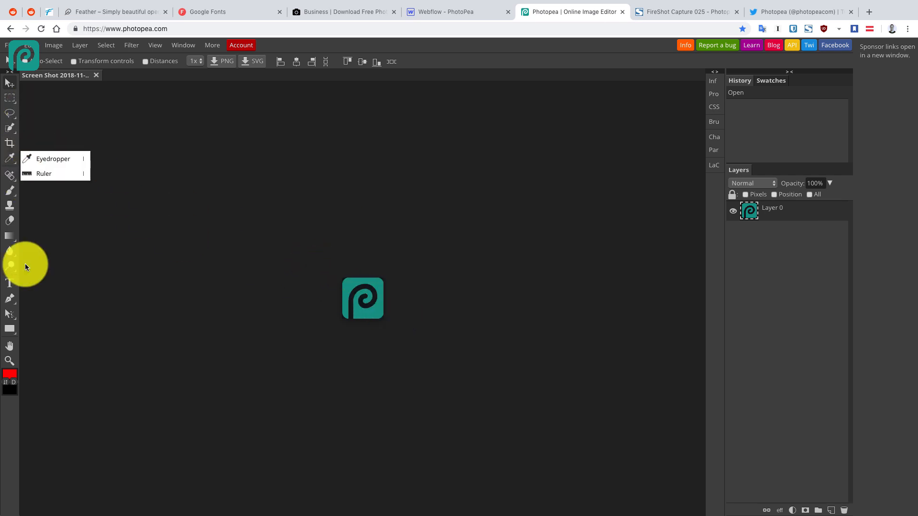
pyautogui.click(9, 361)
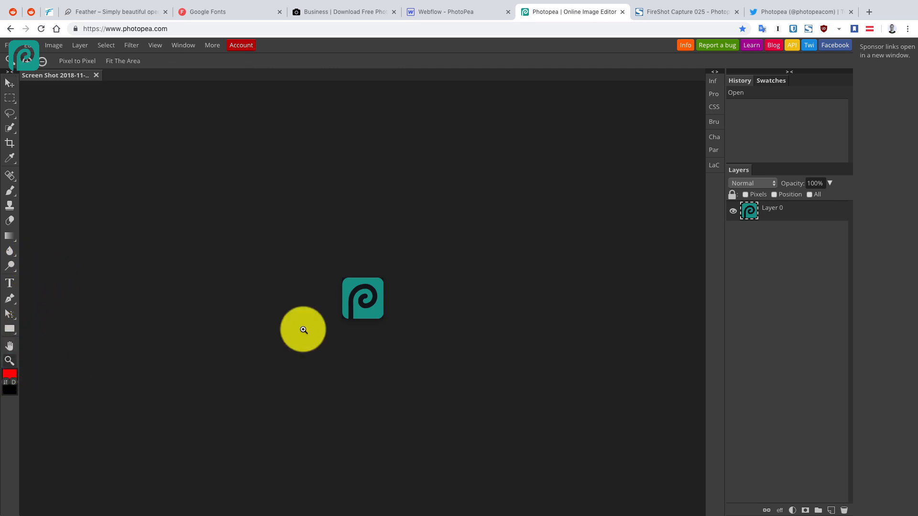
pyautogui.click(366, 292)
pyautogui.click(365, 292)
pyautogui.click(363, 297)
pyautogui.click(363, 297)
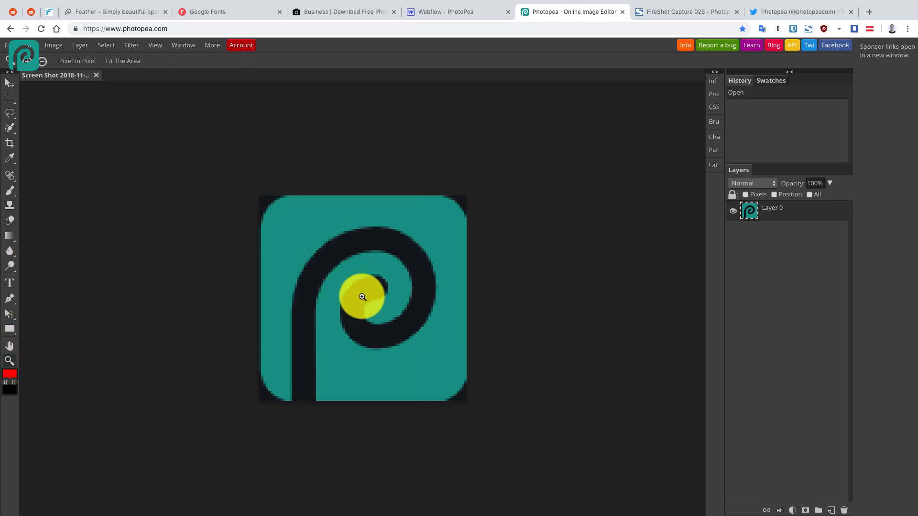
# Select the dark area in the logo's upper-left corner with the Magic Wand and delete it
pyautogui.click(363, 297)
pyautogui.click(9, 82)
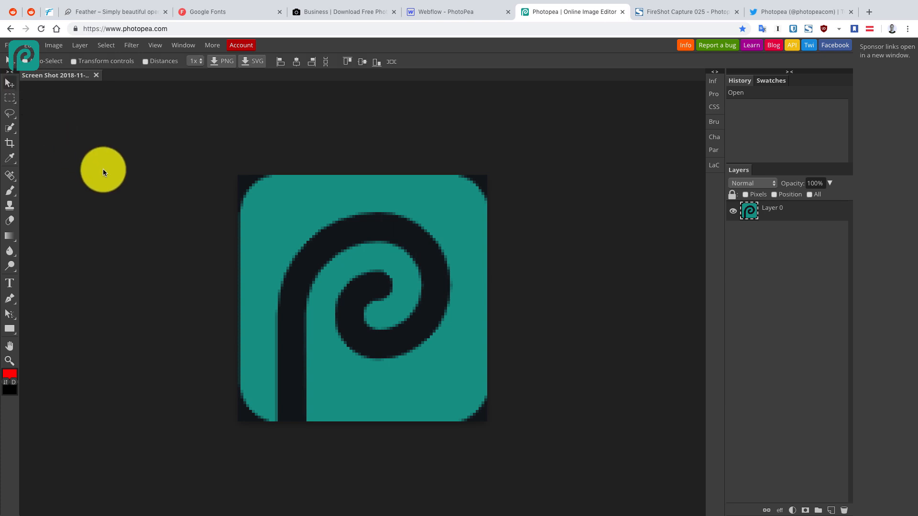
pyautogui.click(10, 158)
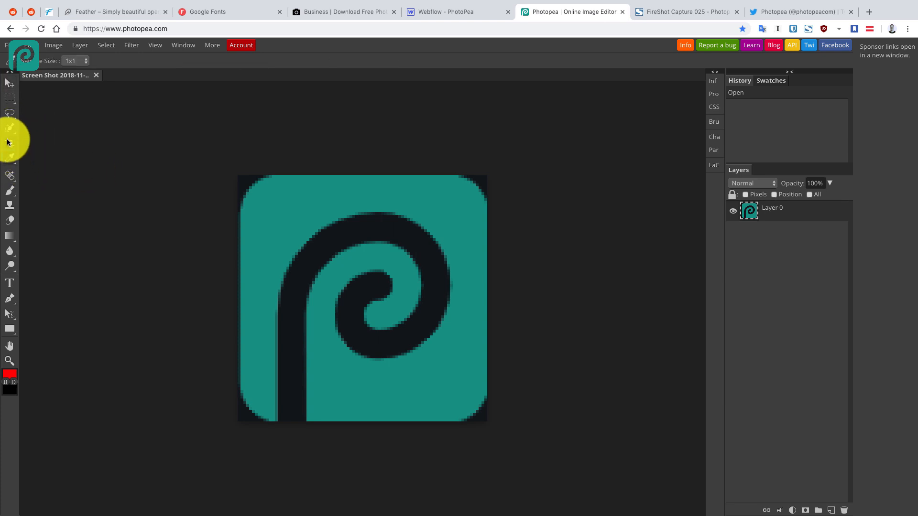
pyautogui.rightClick(10, 128)
pyautogui.click(52, 144)
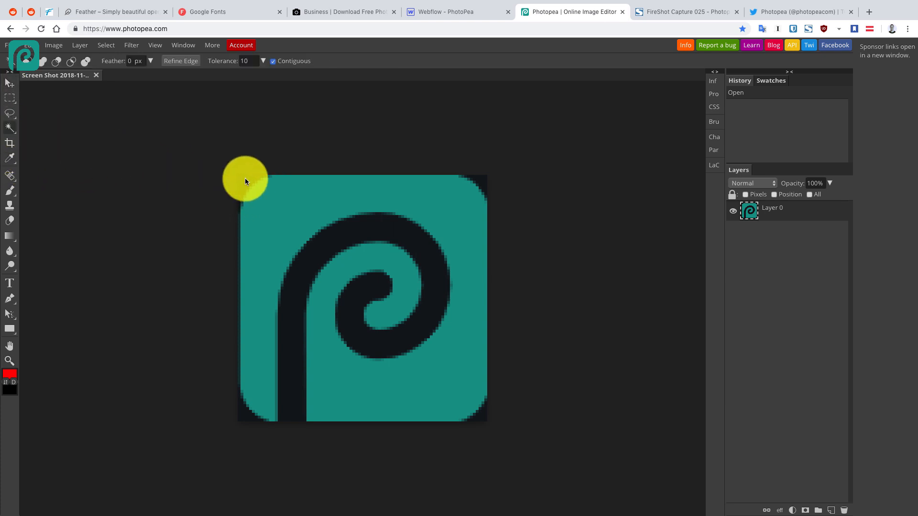
pyautogui.click(245, 181)
pyautogui.rightClick(9, 129)
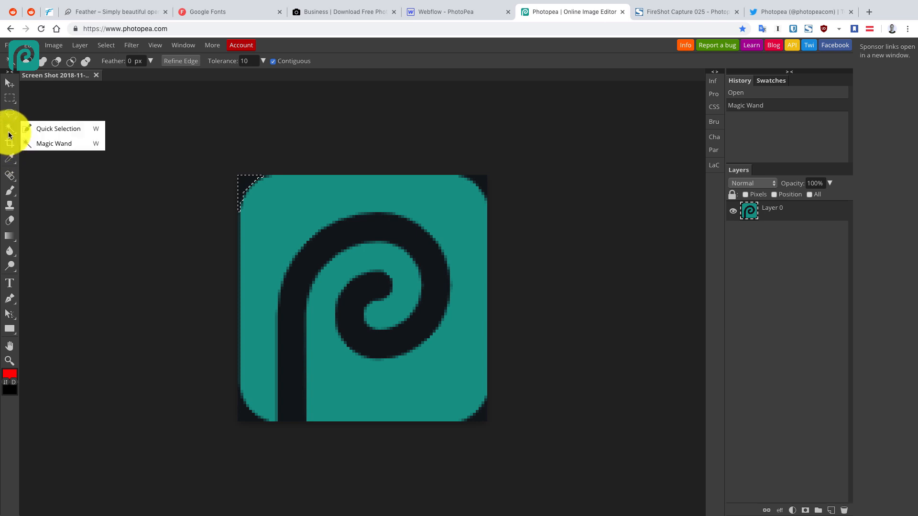
pyautogui.click(53, 145)
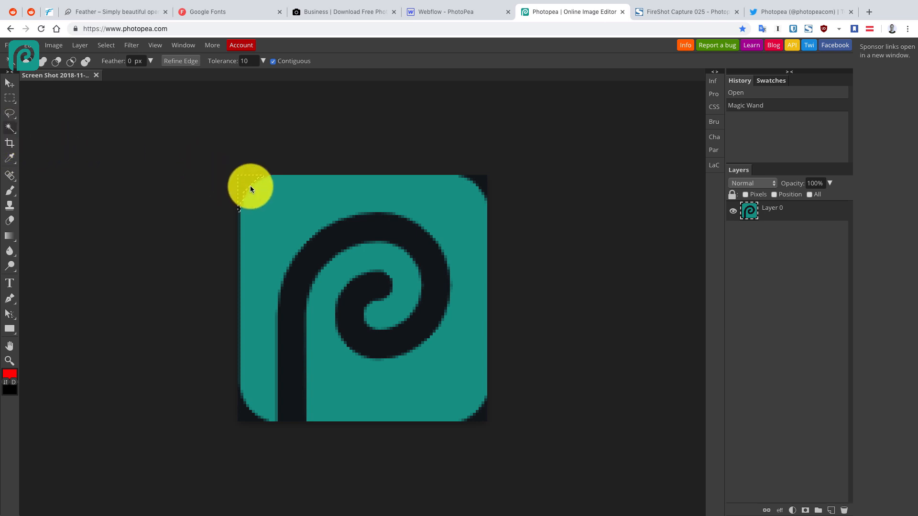
pyautogui.press('Delete')
# Delete the dark areas in the logo's remaining three corners using Magic Wand selections
pyautogui.click(480, 183)
pyautogui.press('Delete')
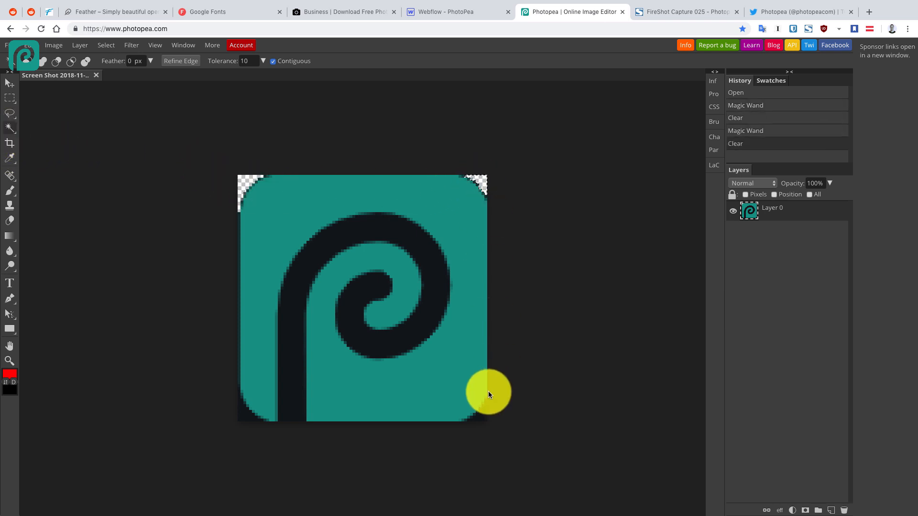
pyautogui.click(481, 417)
pyautogui.press('Delete')
pyautogui.click(241, 412)
pyautogui.press('Delete')
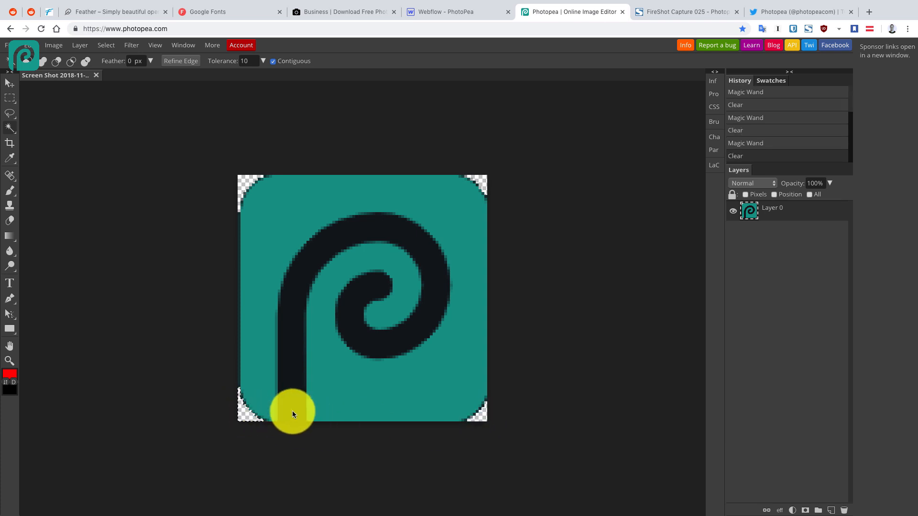
# Delete the dark spiral P inside the logo and clear the selection
pyautogui.click(293, 406)
pyautogui.press('Delete')
pyautogui.hotkey('ctrl', 'd')
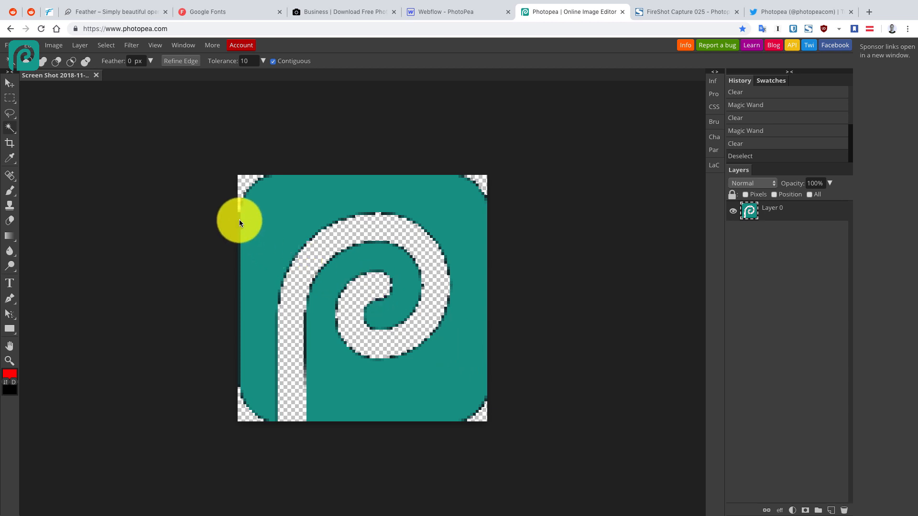
# Remove the dark strip along the logo's left edge and the dark fringe beside the P's stem, then clear the selection
pyautogui.rightClick(10, 127)
pyautogui.click(42, 142)
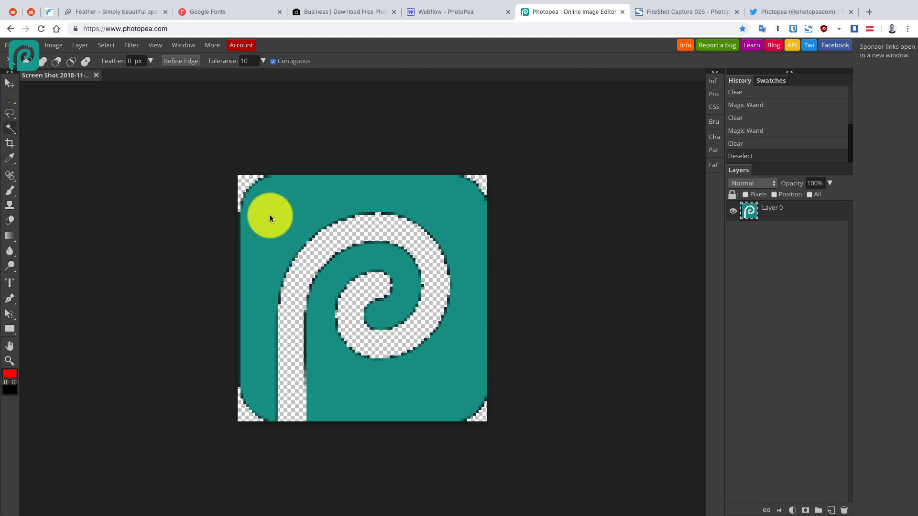
pyautogui.click(239, 220)
pyautogui.press('Delete')
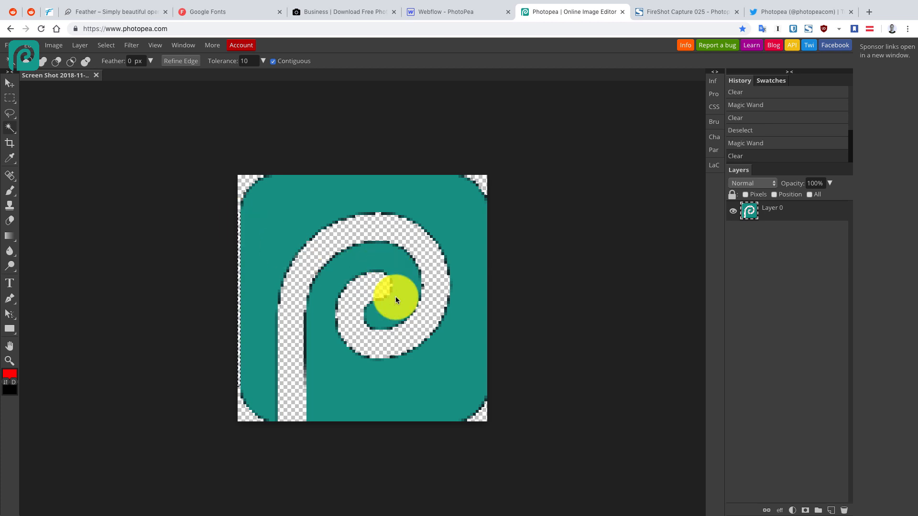
pyautogui.click(303, 340)
pyautogui.click(304, 340)
pyautogui.press('Delete')
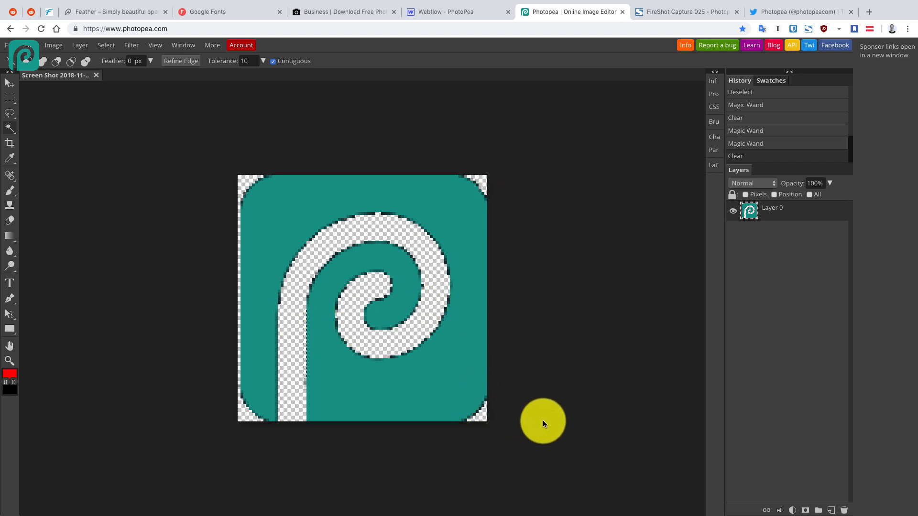
pyautogui.hotkey('ctrl', 'd')
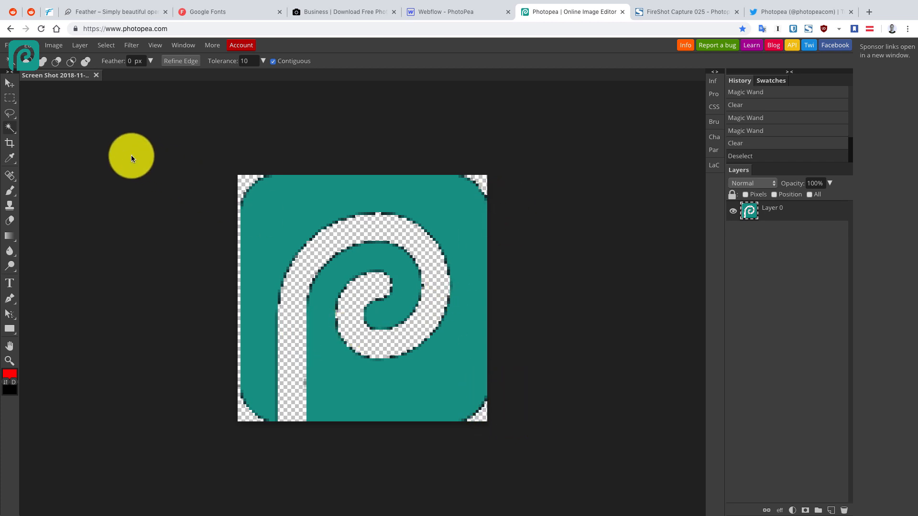
# Shift the logo layer slightly left with the Move tool so it meets the canvas's left edge
pyautogui.click(9, 83)
pyautogui.moveTo(307, 197); pyautogui.dragTo(306, 198)
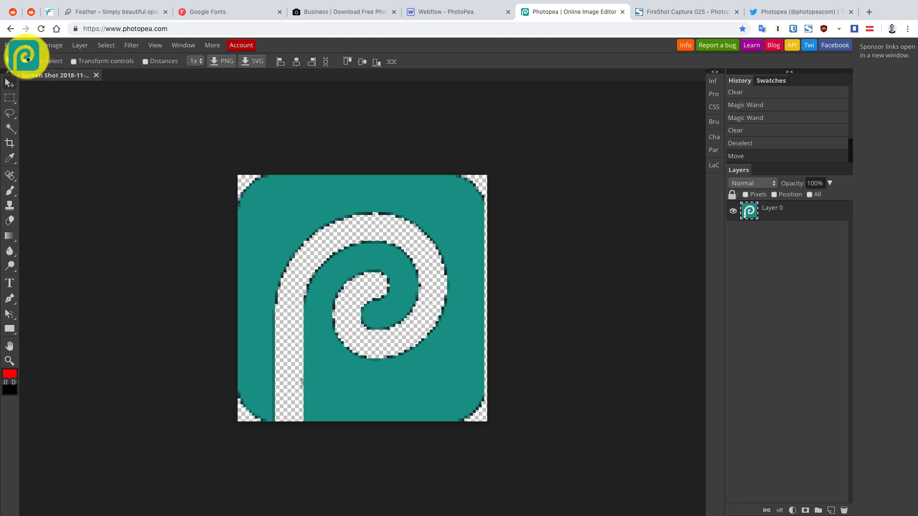
# Export the cleaned logo as an SVG file
pyautogui.click(6, 45)
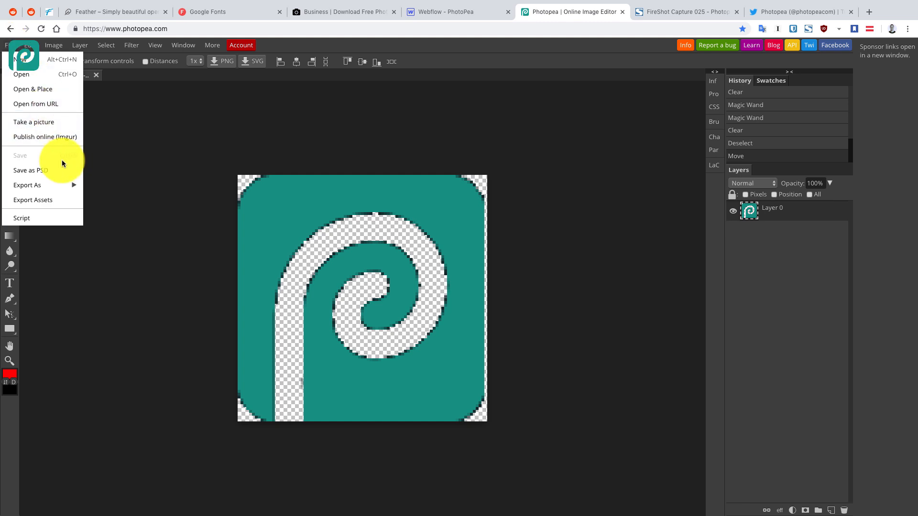
pyautogui.moveTo(58, 185)
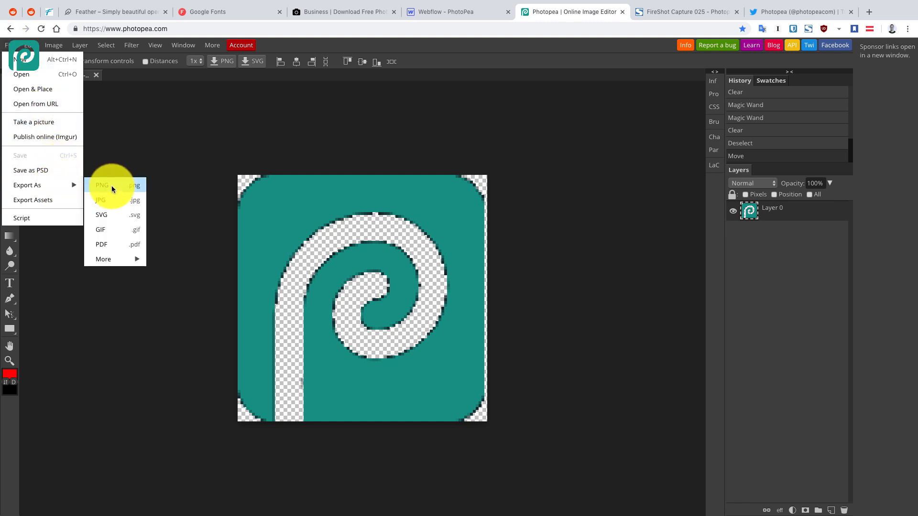
pyautogui.click(122, 214)
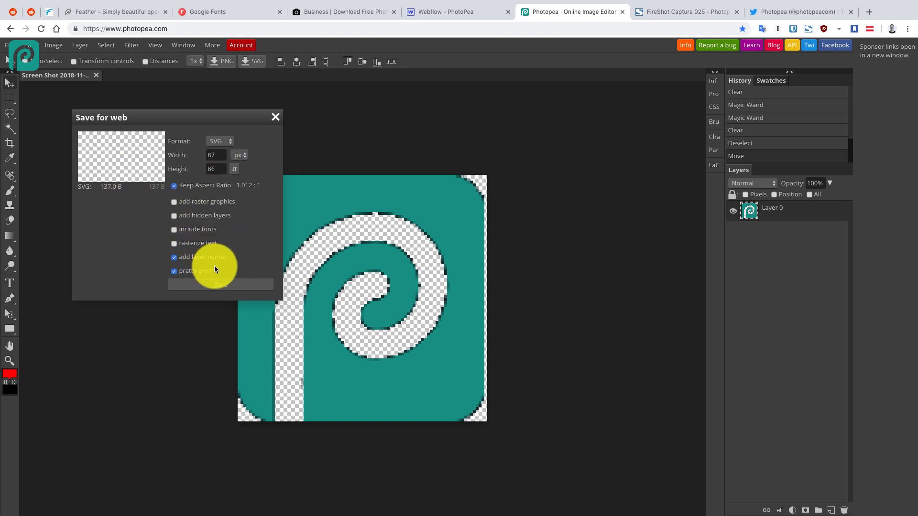
pyautogui.click(243, 282)
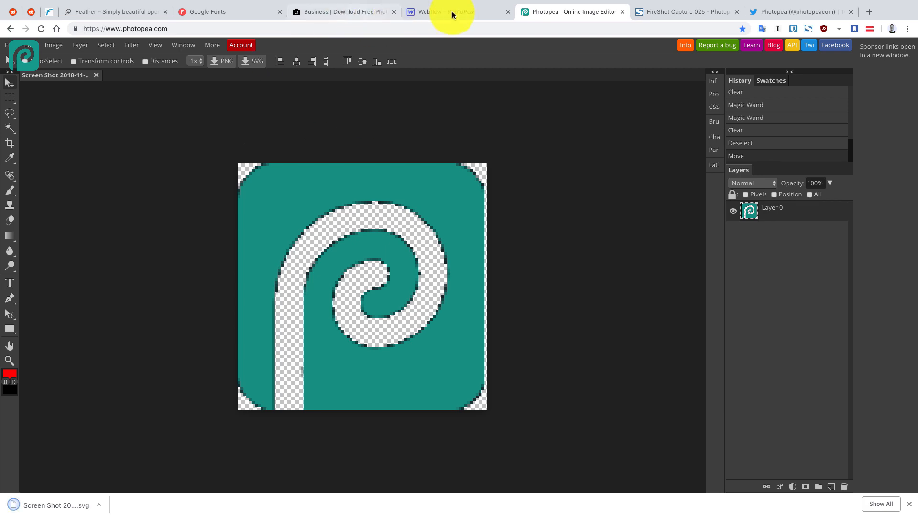
# Switch to Webflow and open the asset chooser for replacing the navbar's logo image
pyautogui.click(454, 12)
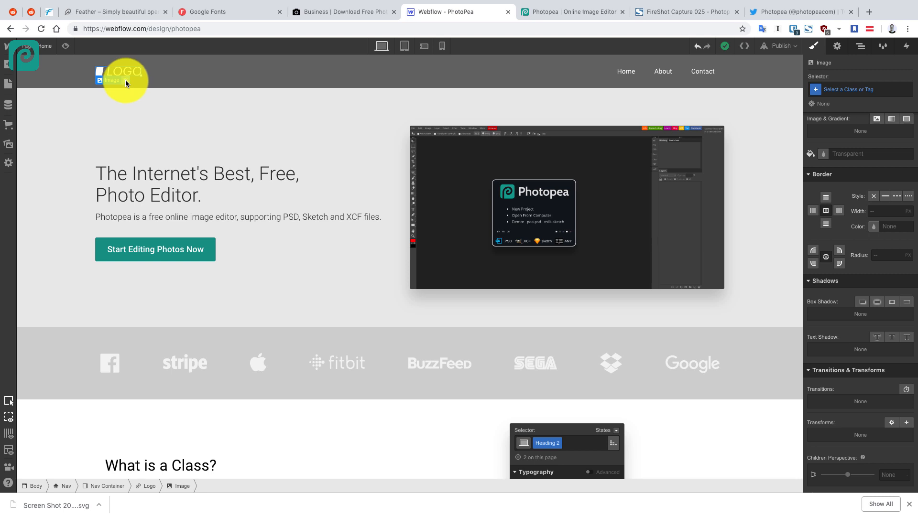
pyautogui.doubleClick(125, 79)
pyautogui.click(207, 104)
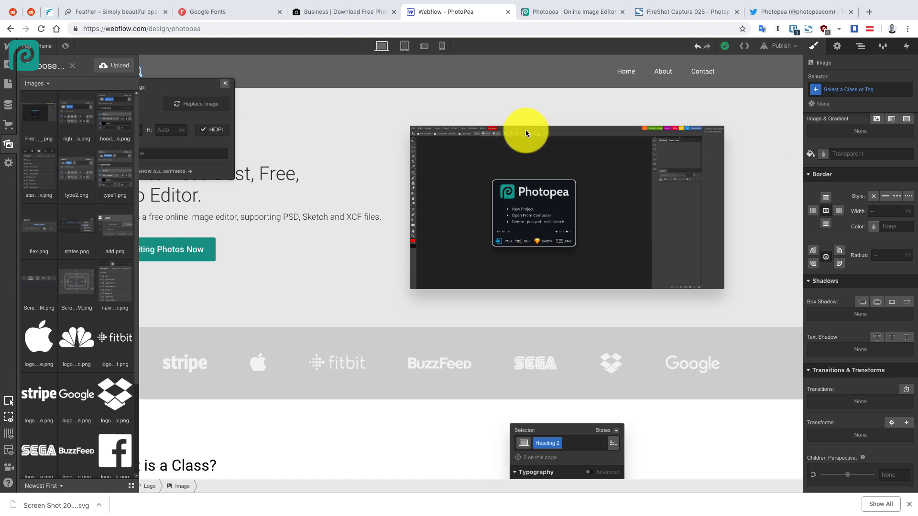
# Return to Photopea and export the cleaned logo as a PNG at 100% quality
pyautogui.click(568, 13)
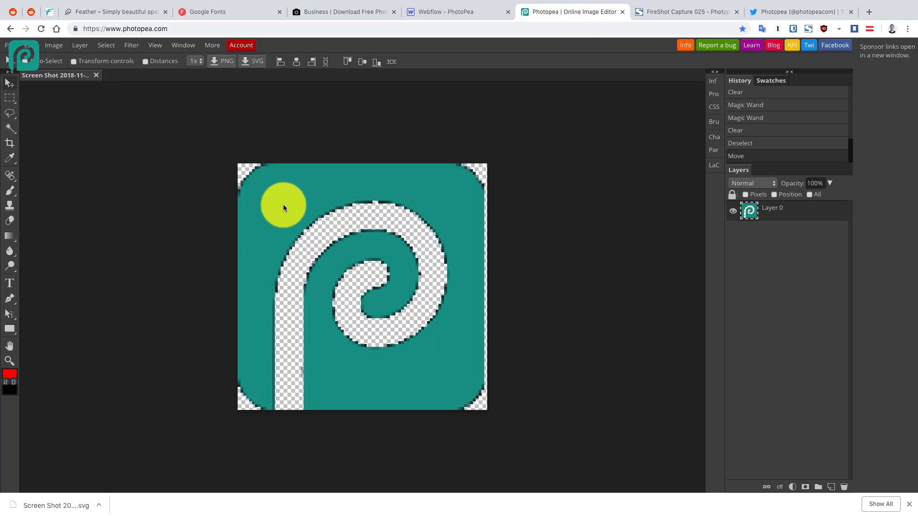
pyautogui.click(8, 45)
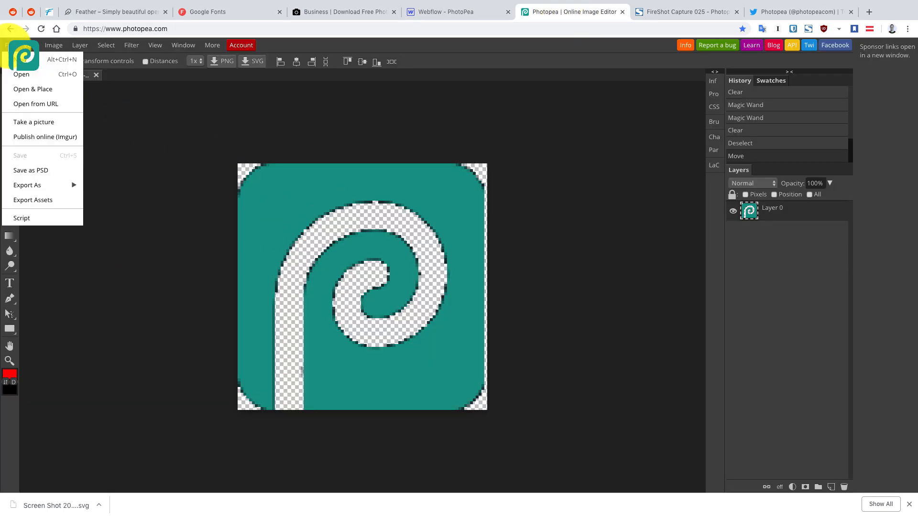
pyautogui.moveTo(51, 186)
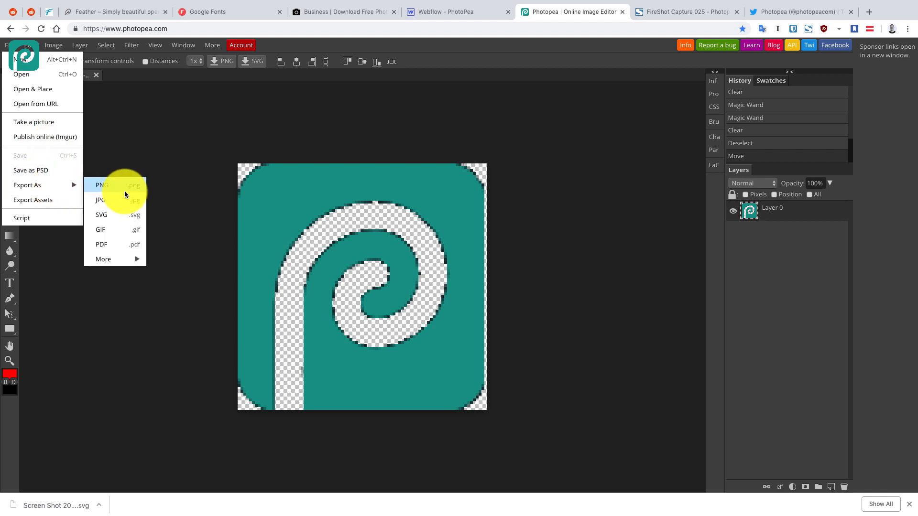
pyautogui.click(125, 191)
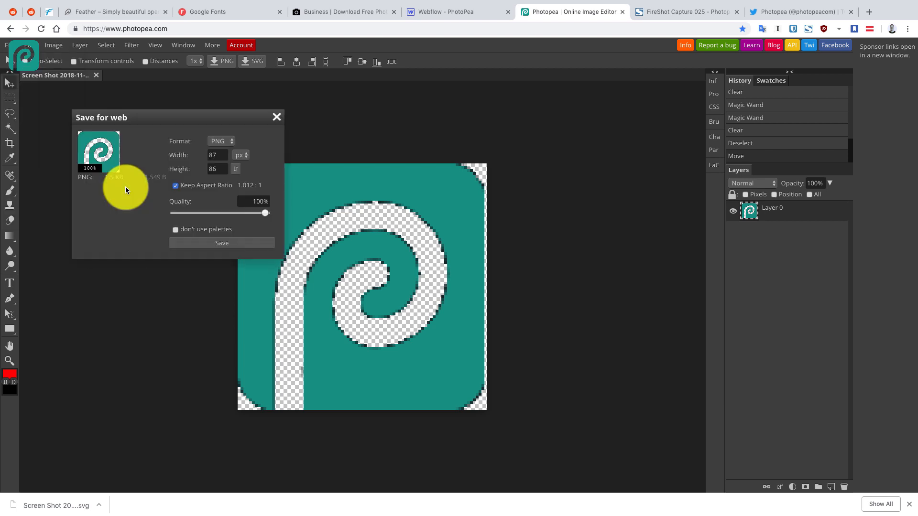
pyautogui.click(235, 244)
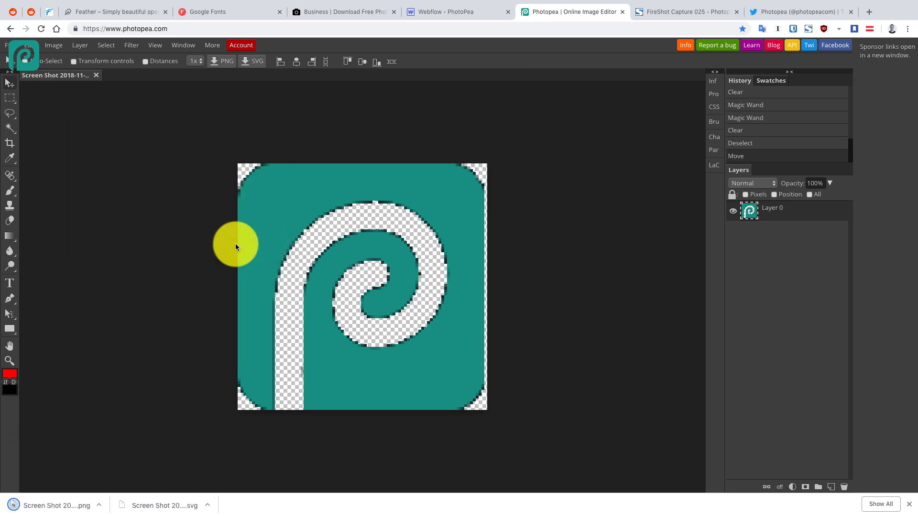
# Switch back to Webflow and upload the exported logo PNG to the site's image assets
pyautogui.press('super+Tab')
pyautogui.hotkey('ctrl', 'Right')
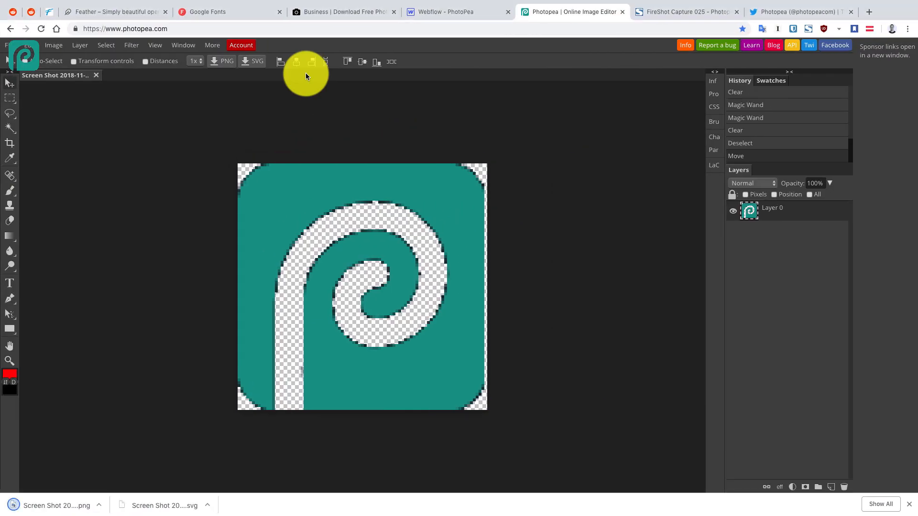
pyautogui.click(328, 13)
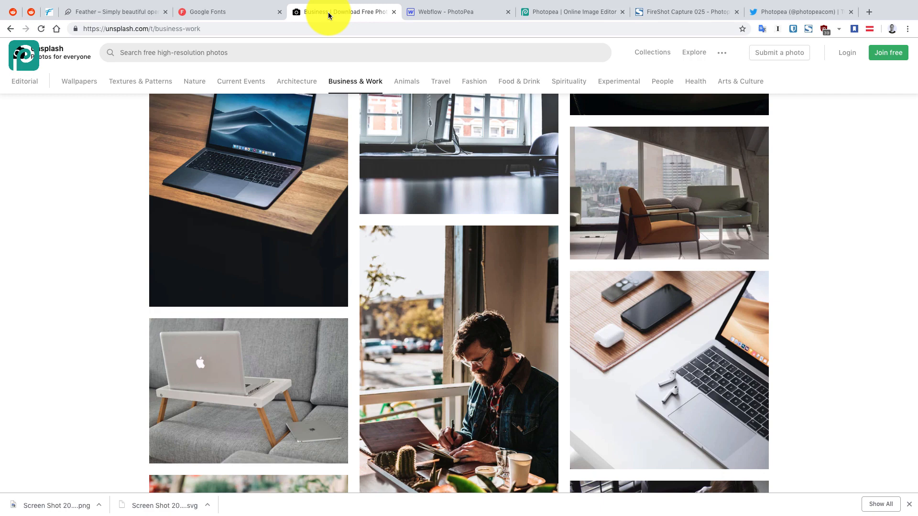
pyautogui.click(461, 15)
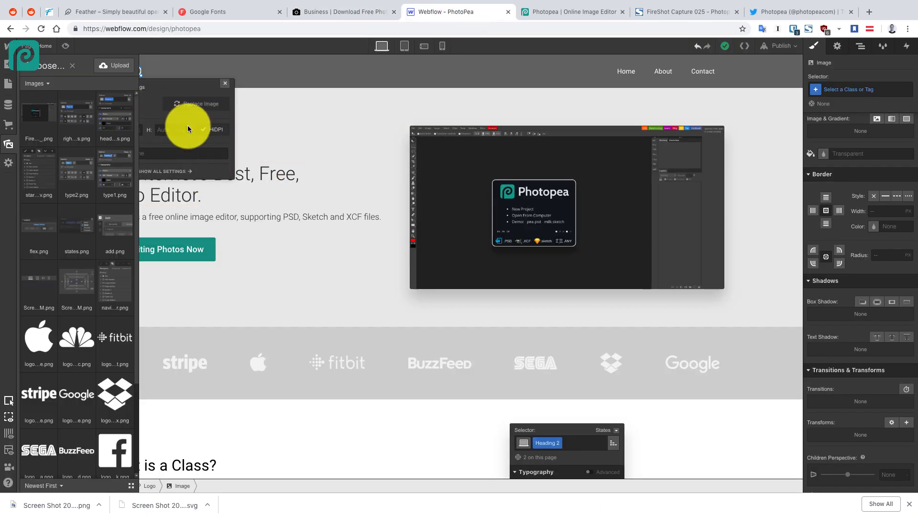
pyautogui.click(107, 66)
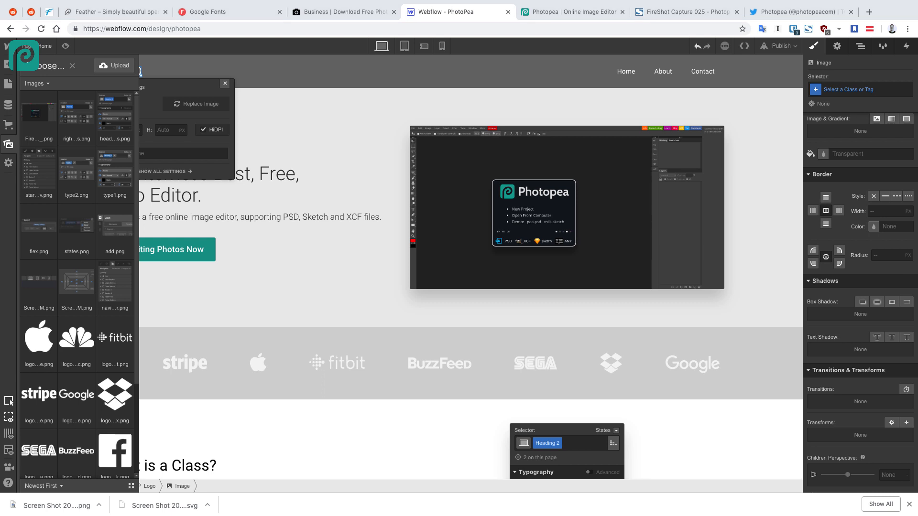
pyautogui.moveTo(808, 199); pyautogui.dragTo(59, 118)
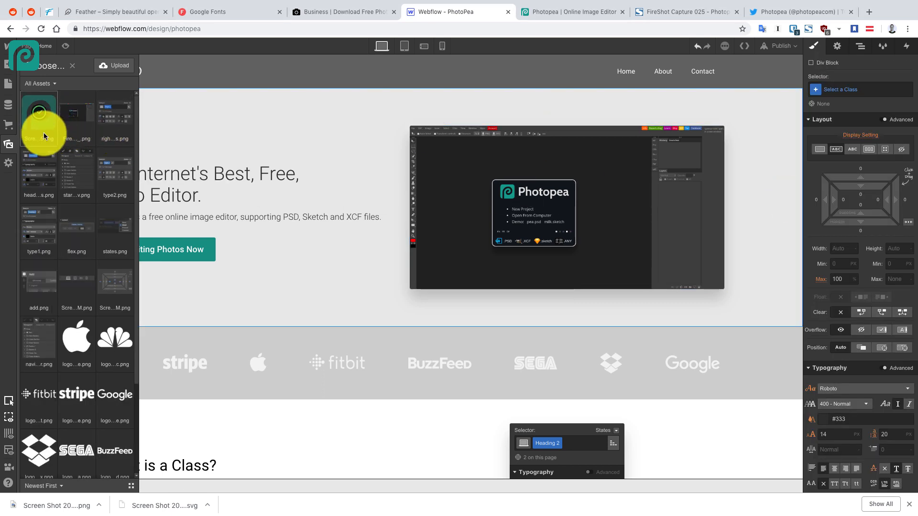
# Replace the navbar's placeholder logo image with the uploaded Photopea logo PNG
pyautogui.click(44, 134)
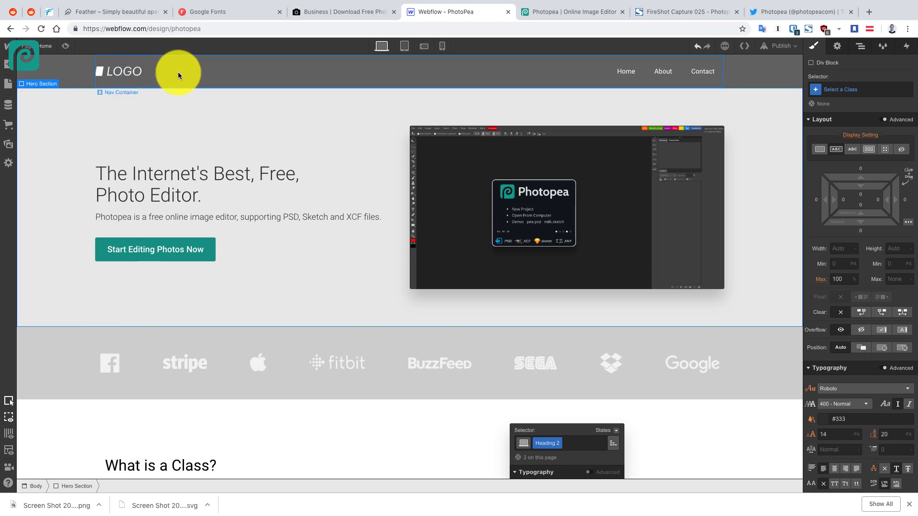
pyautogui.click(126, 73)
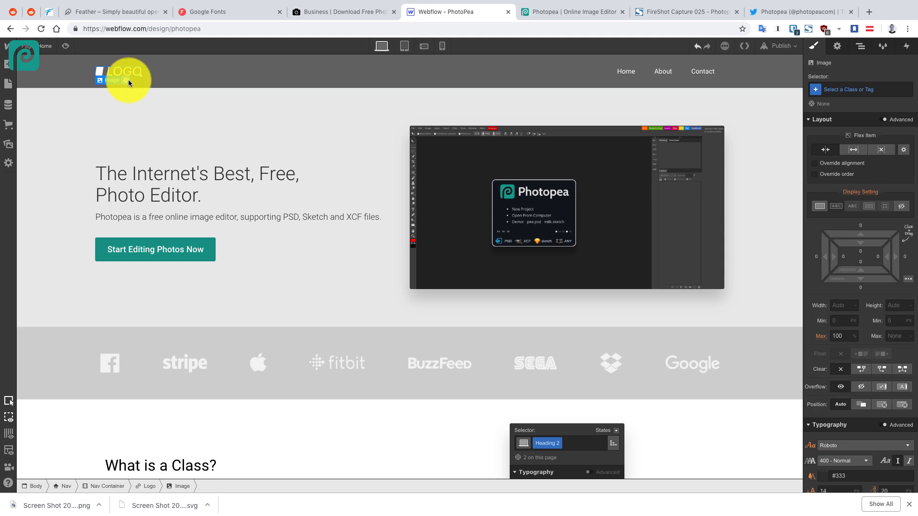
pyautogui.click(128, 79)
pyautogui.click(185, 103)
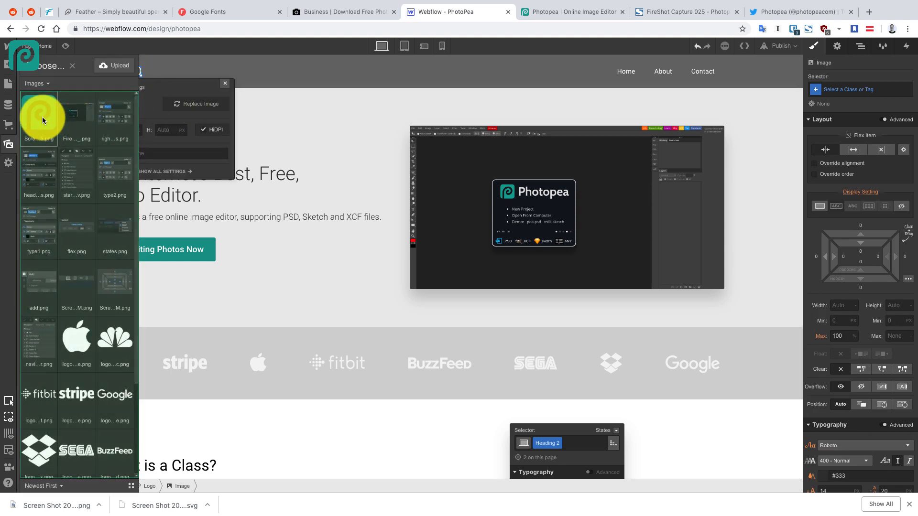
pyautogui.click(42, 117)
# Set the background colour of the Nav element to white
pyautogui.click(64, 81)
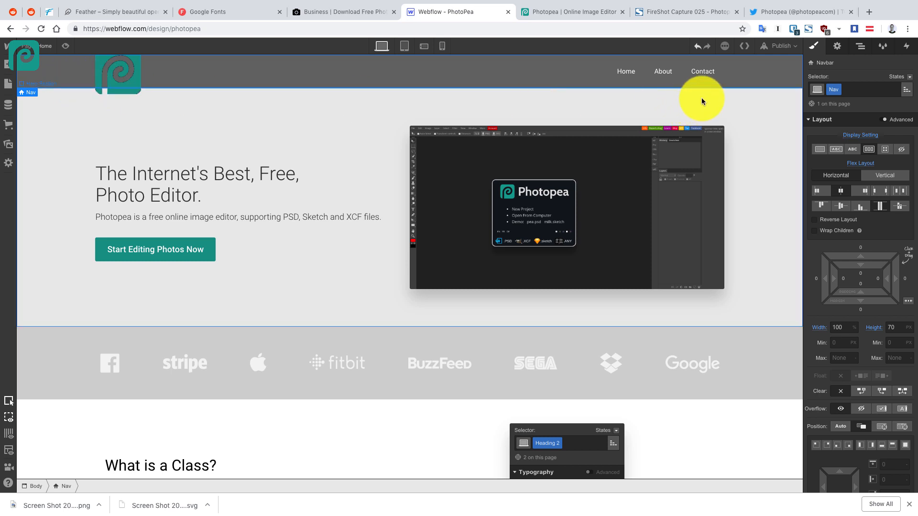
pyautogui.scroll(-3, 888, 393)
pyautogui.scroll(-8, 887, 393)
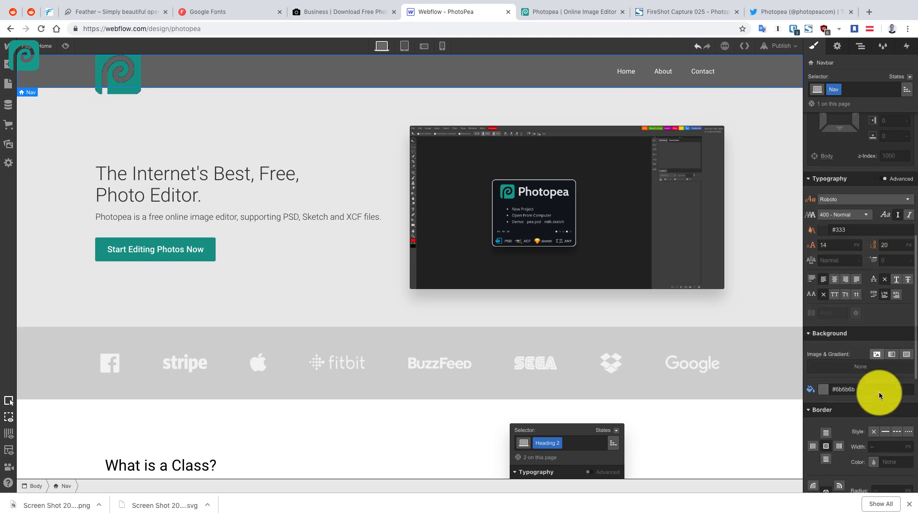
pyautogui.click(825, 334)
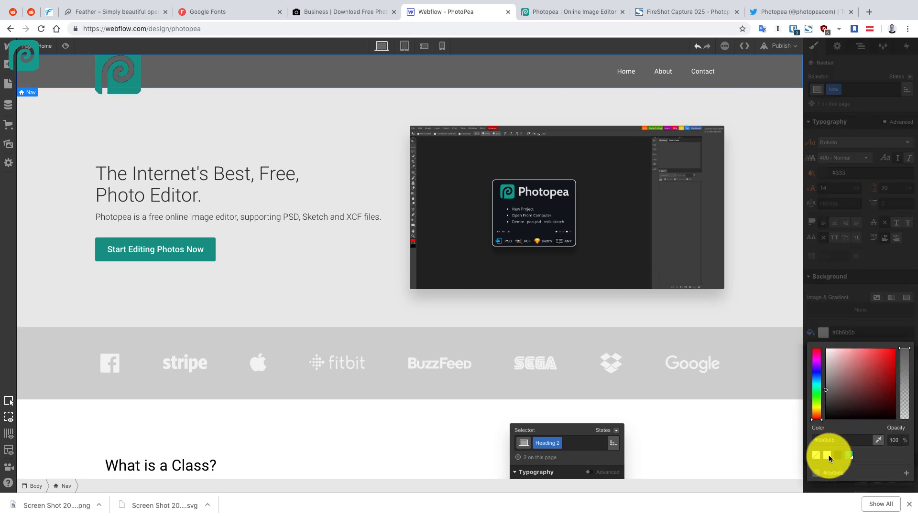
# Set the width of the navbar's logo image to 50 px
pyautogui.click(116, 76)
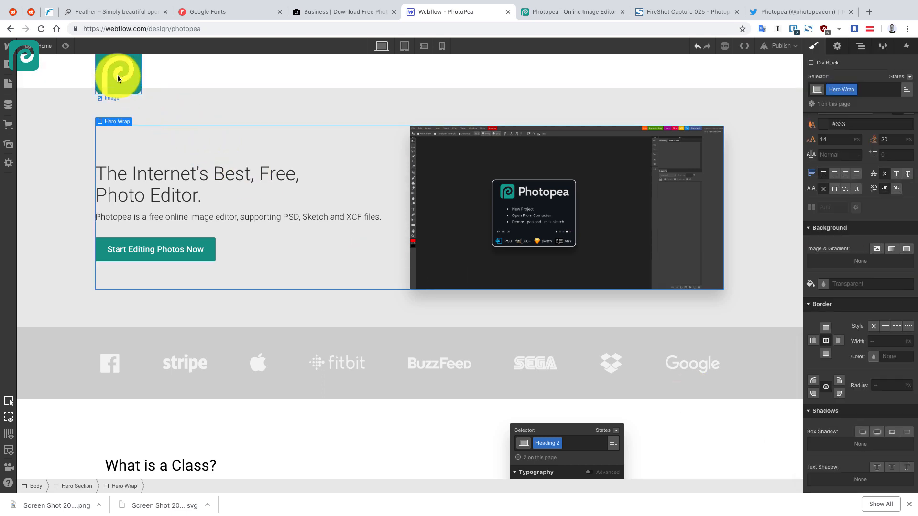
pyautogui.scroll(3, 848, 212)
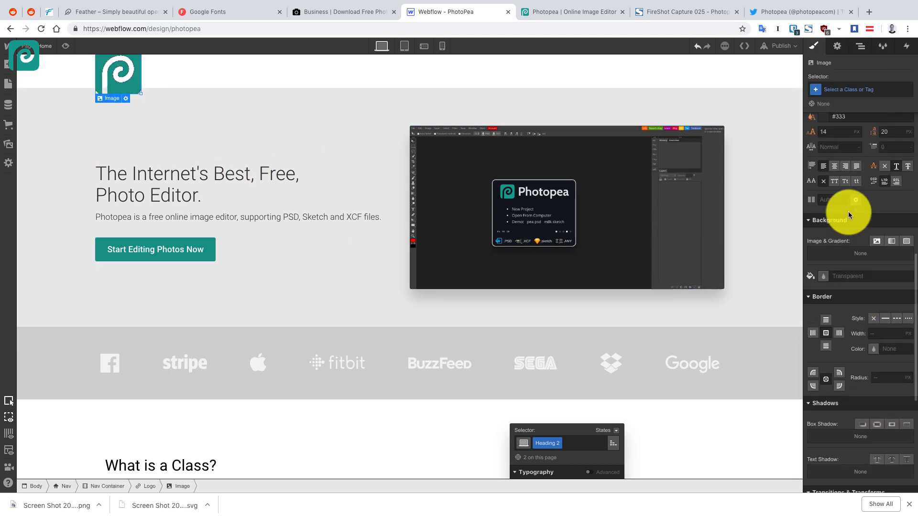
pyautogui.scroll(-4, 845, 207)
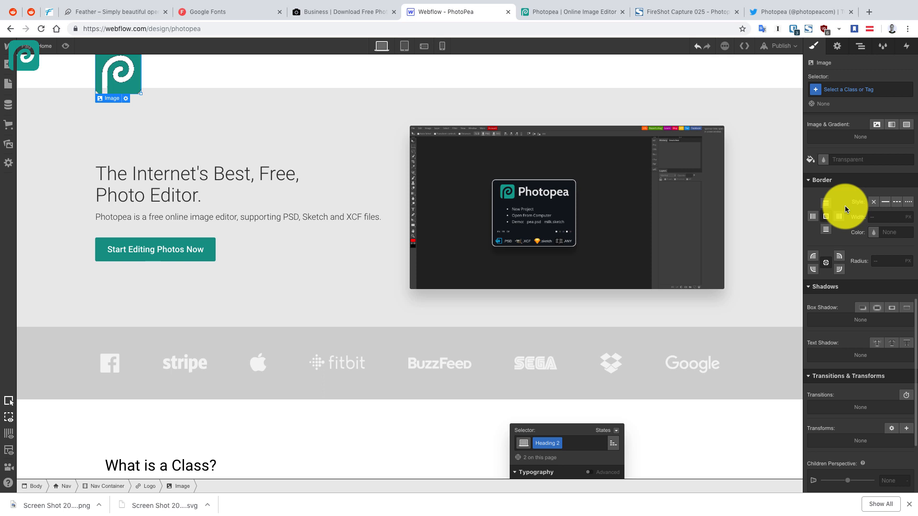
pyautogui.scroll(5, 845, 205)
pyautogui.click(125, 99)
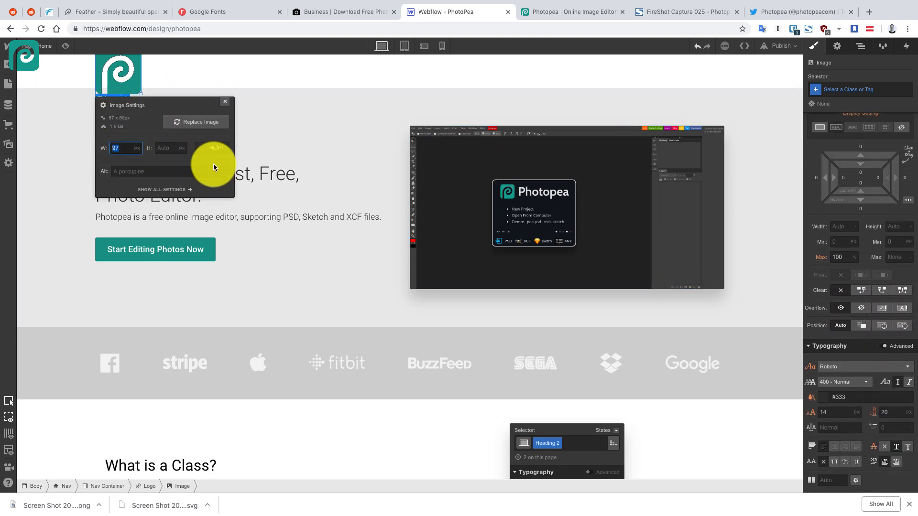
pyautogui.write('50')
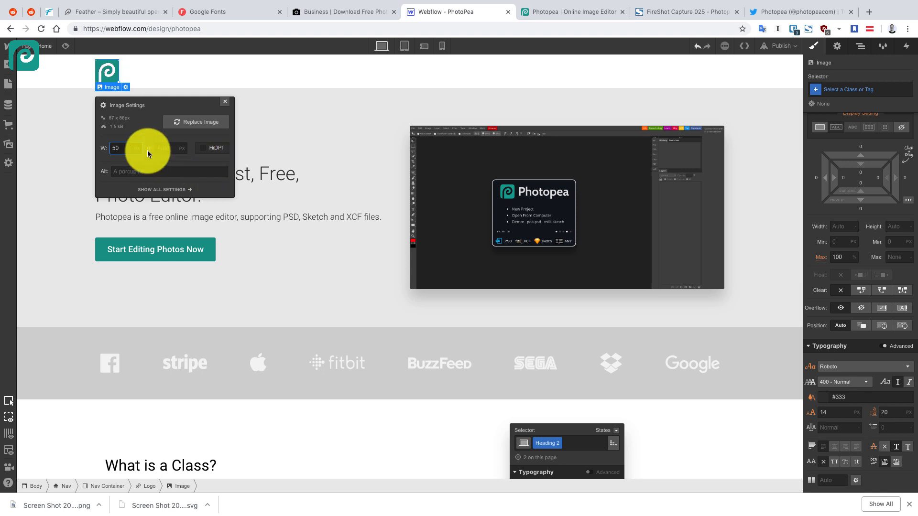
pyautogui.click(353, 137)
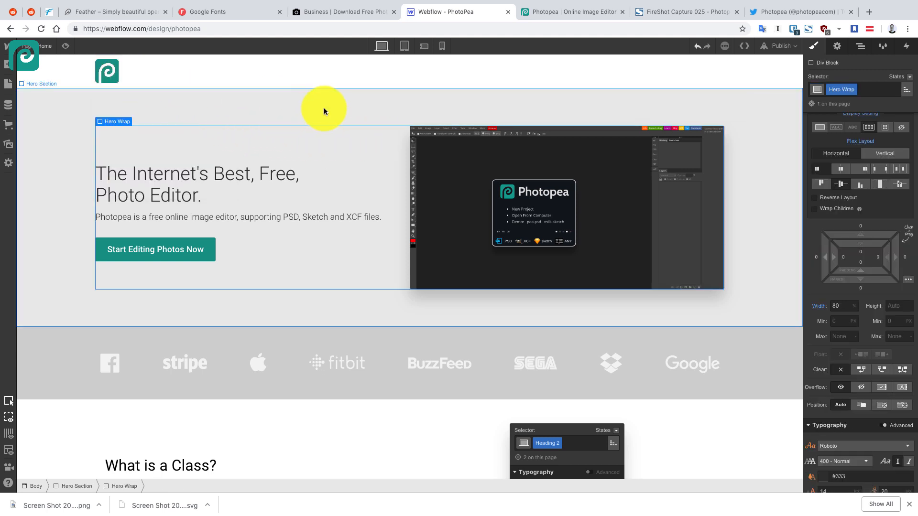
# Set the text colour of the Nav Container to black
pyautogui.click(307, 119)
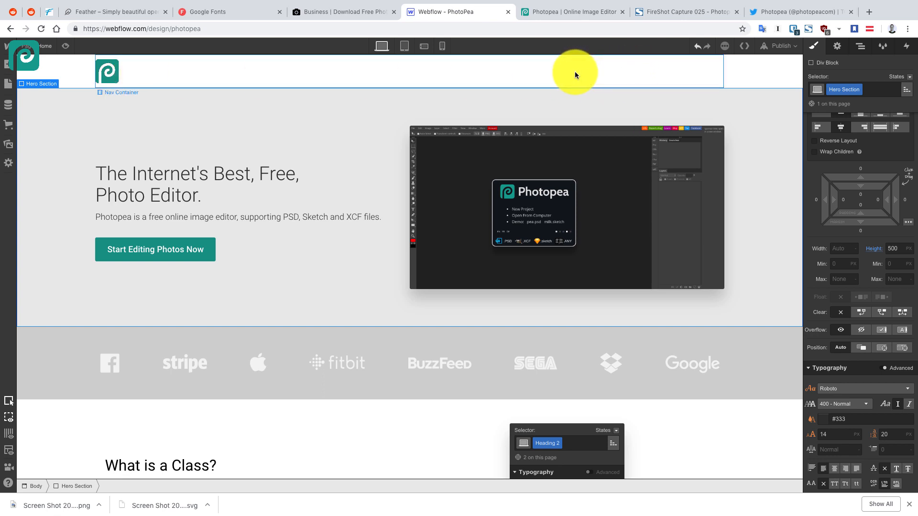
pyautogui.click(426, 70)
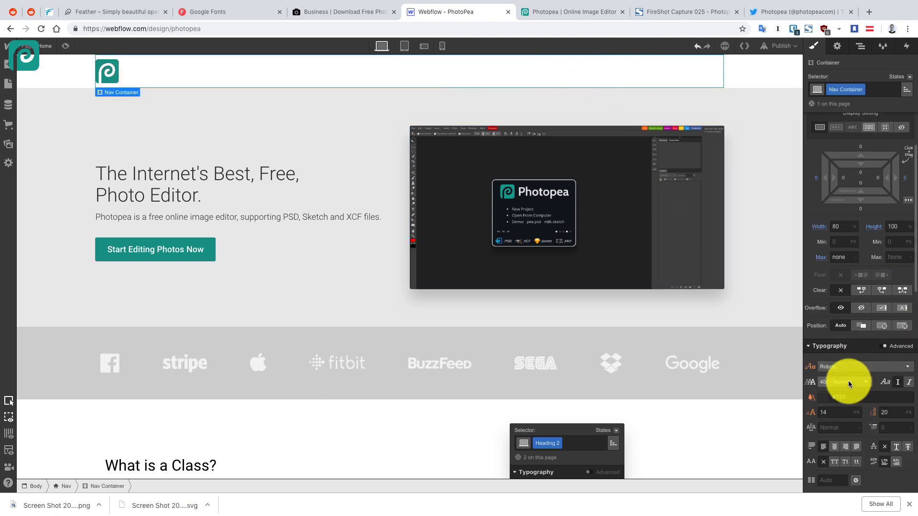
pyautogui.click(821, 397)
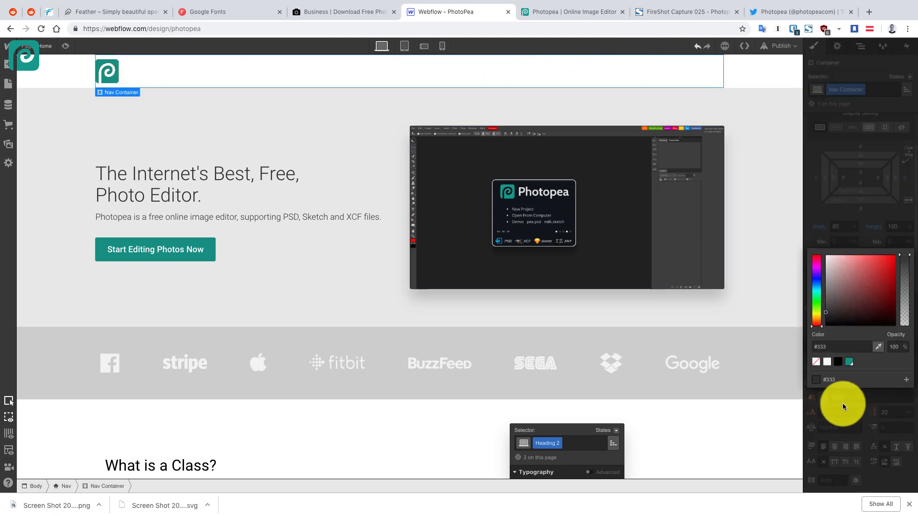
pyautogui.click(838, 362)
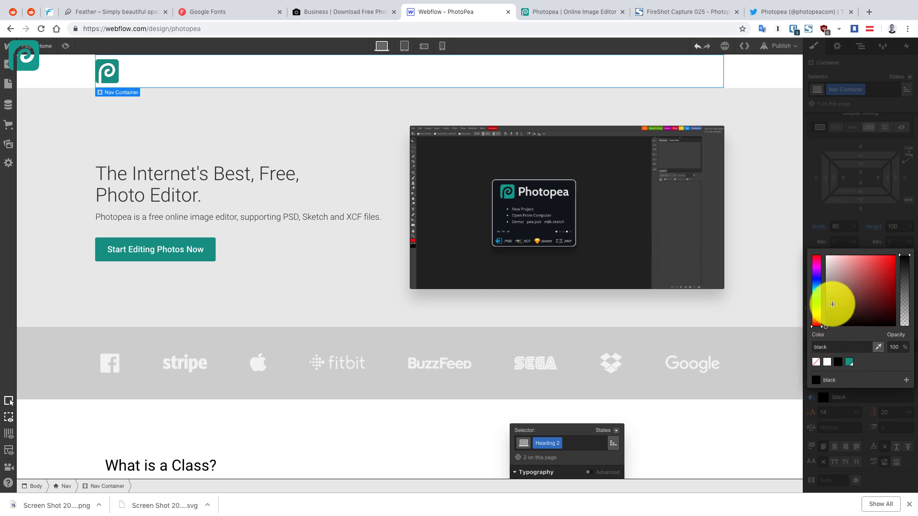
pyautogui.click(782, 254)
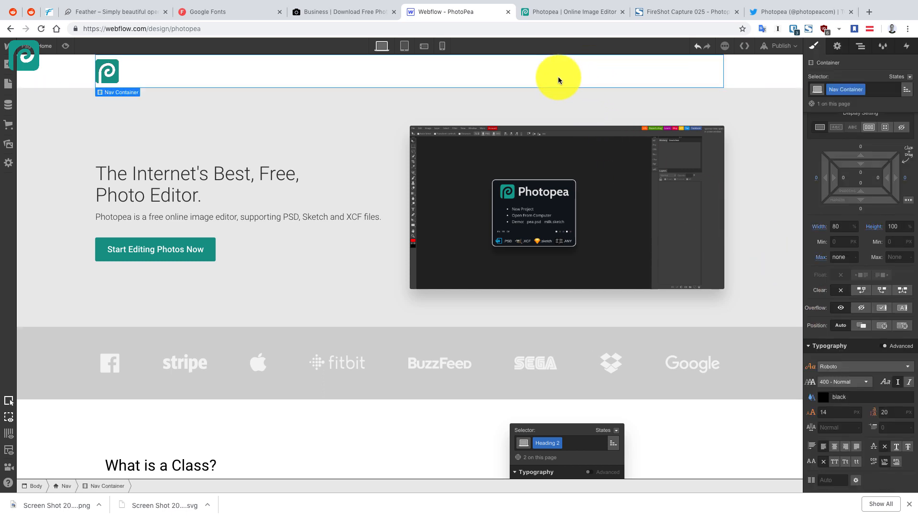
# Select the Nav Menu inside the Nav Container and set its text colour to black
pyautogui.click(625, 71)
pyautogui.click(858, 48)
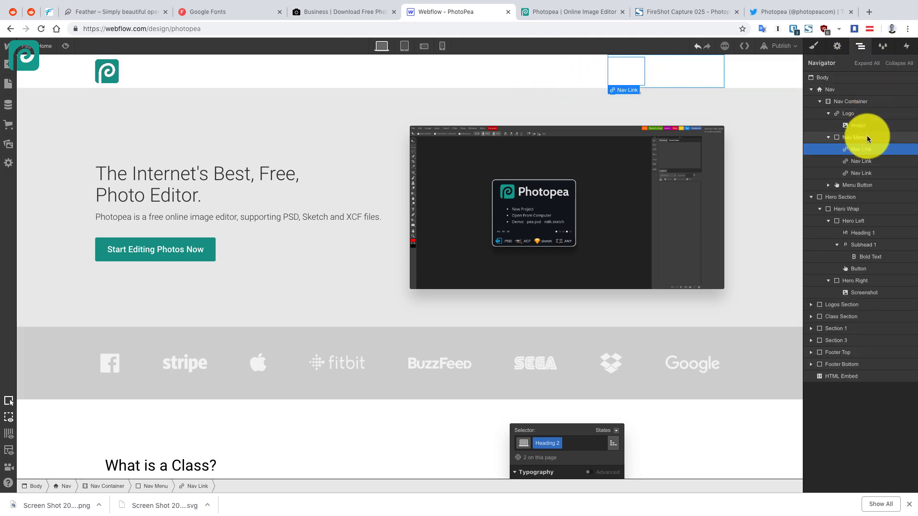
pyautogui.click(868, 137)
pyautogui.press('s')
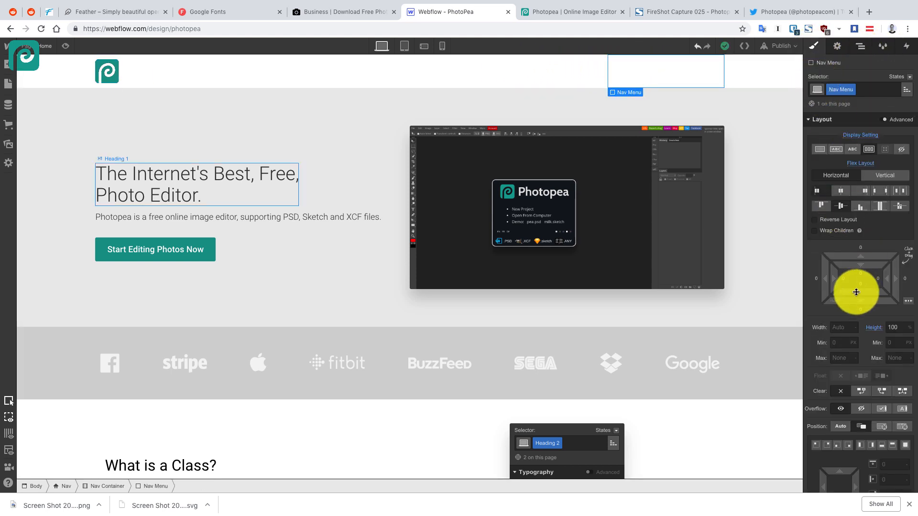
pyautogui.scroll(-5, 838, 426)
pyautogui.scroll(-3, 837, 421)
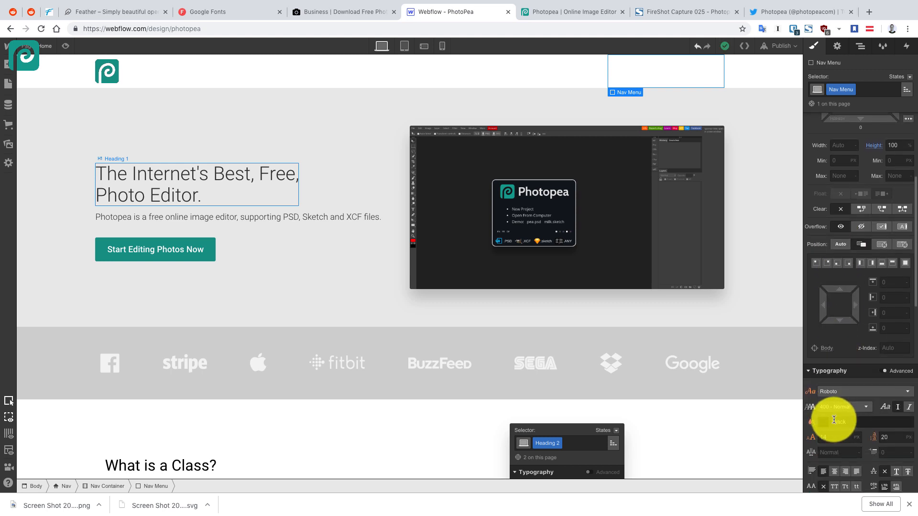
pyautogui.click(826, 423)
pyautogui.click(837, 387)
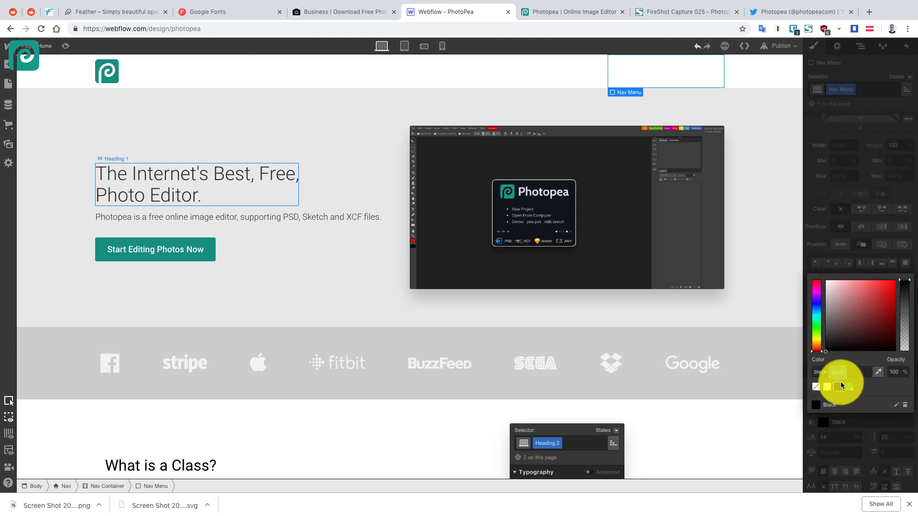
# Change the text colour of the Nav Link class to black
pyautogui.click(627, 75)
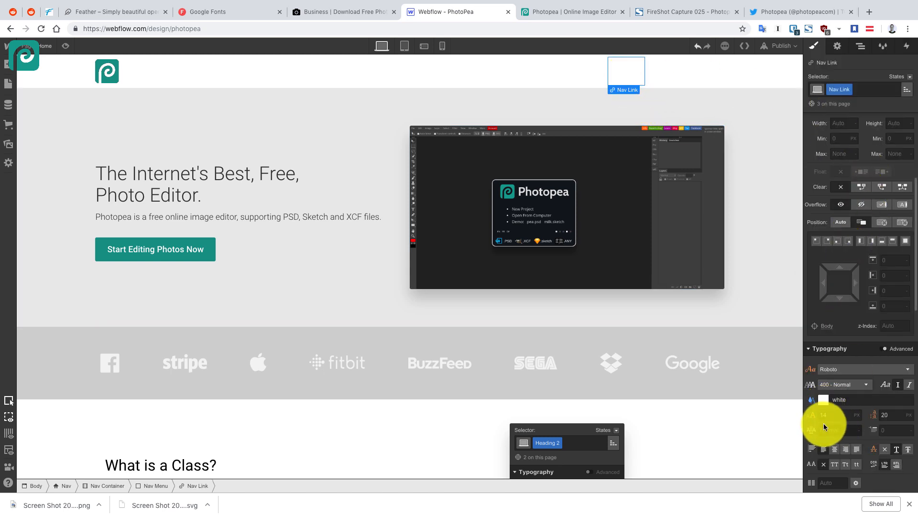
pyautogui.click(823, 401)
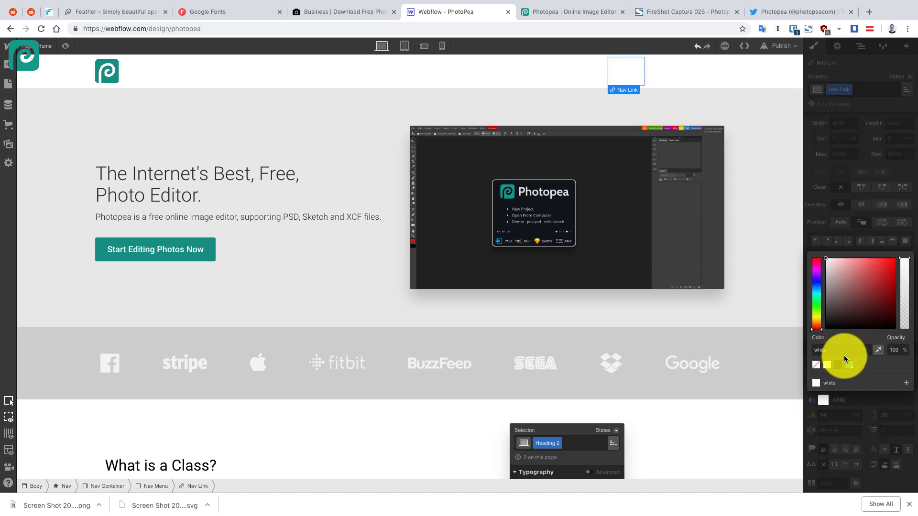
pyautogui.click(525, 97)
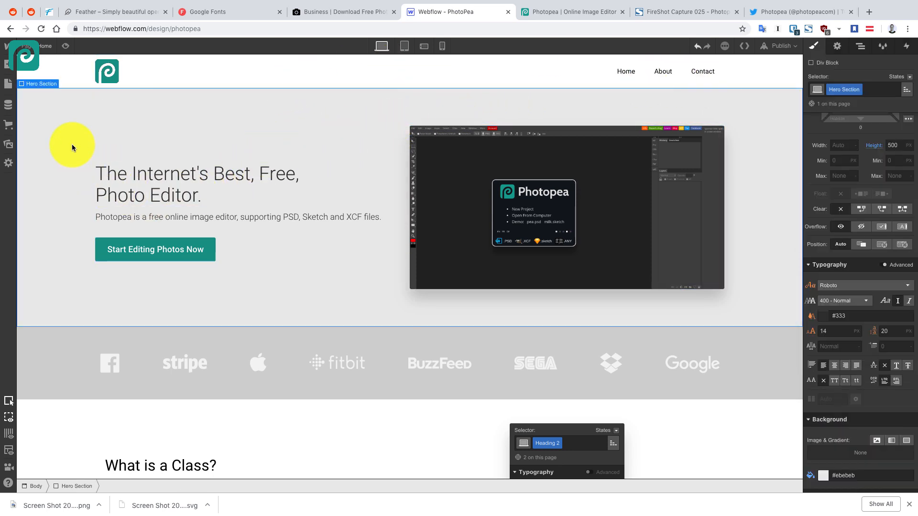
# Make the Hero Section's background fully transparent by setting its colour opacity to 0%
pyautogui.scroll(-4, 855, 287)
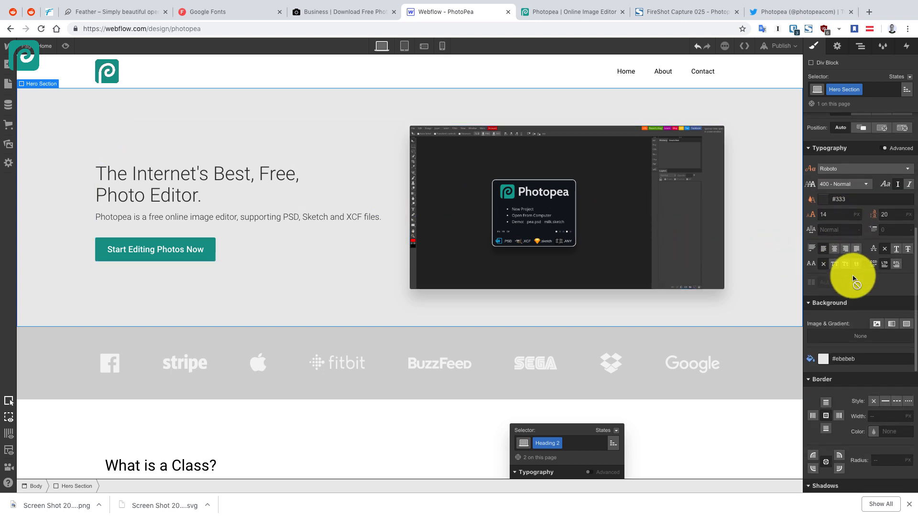
pyautogui.click(823, 286)
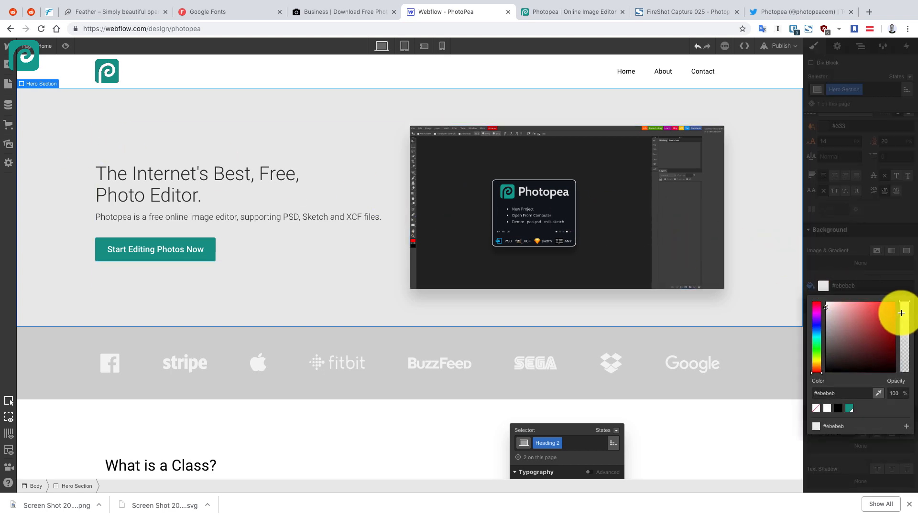
pyautogui.moveTo(904, 311); pyautogui.dragTo(902, 408)
pyautogui.scroll(-1, 751, 267)
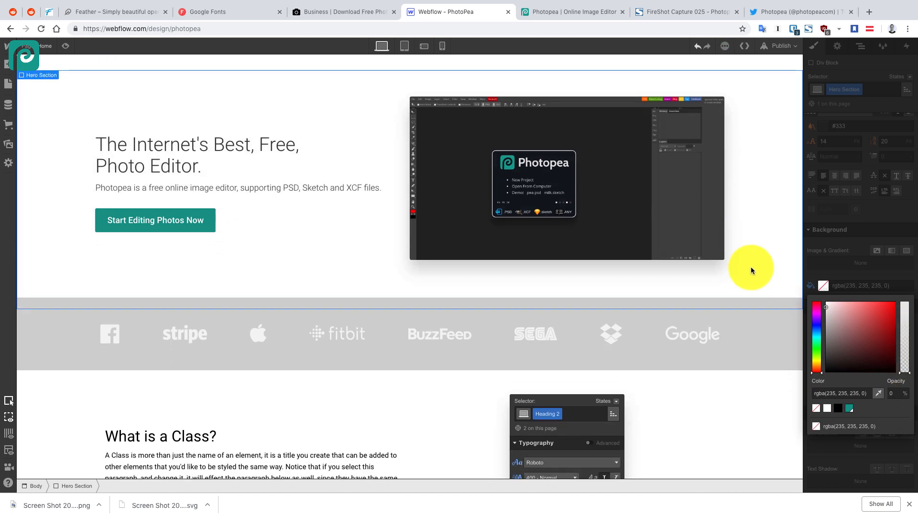
# Set the hero screenshot's flex item sizing to shrink if needed
pyautogui.click(699, 222)
pyautogui.scroll(1, 692, 219)
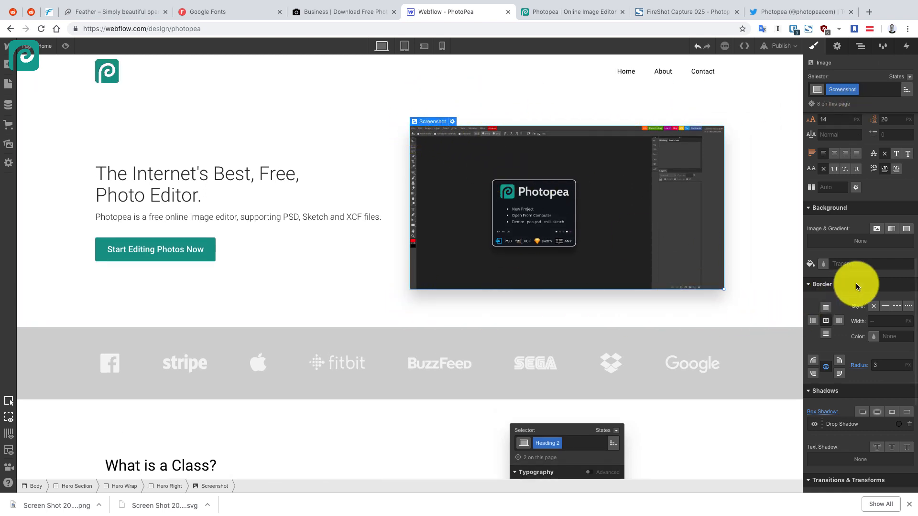
pyautogui.scroll(8, 856, 287)
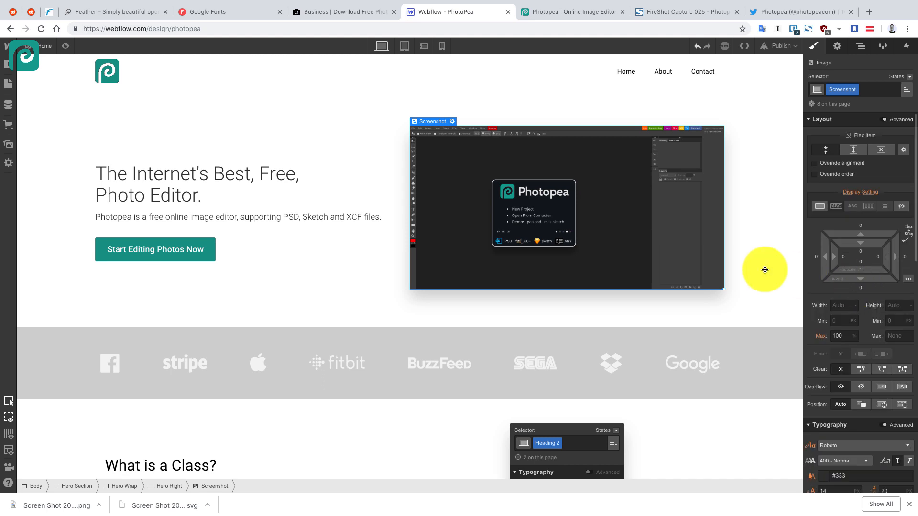
pyautogui.click(846, 153)
pyautogui.click(827, 151)
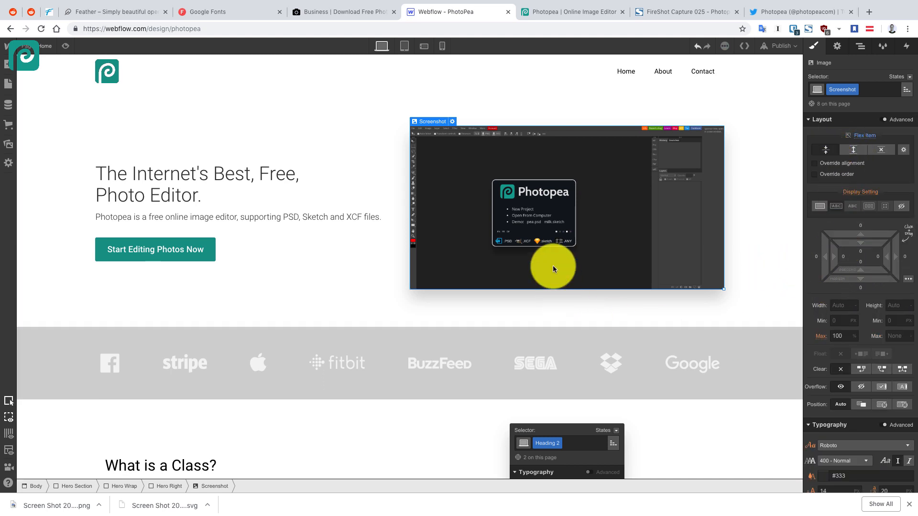
# Try a width of 100% on the Screenshot class and clear the value again
pyautogui.click(842, 305)
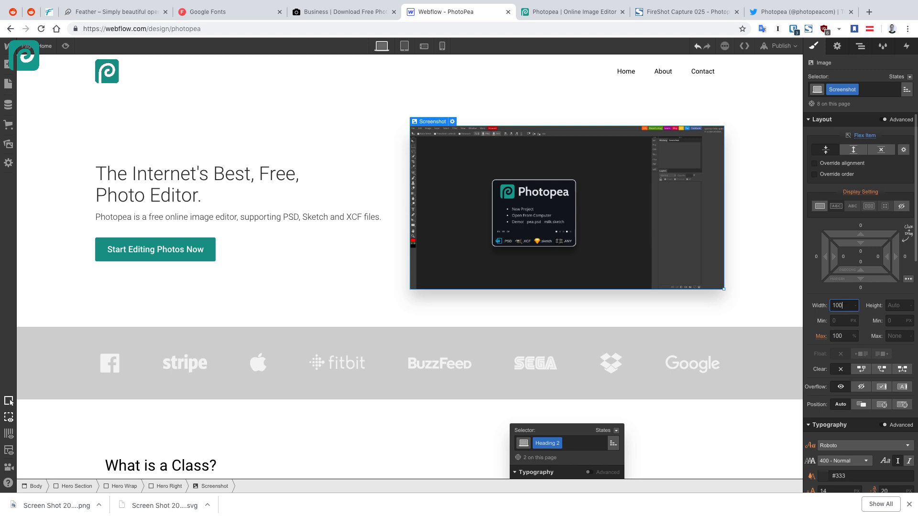
pyautogui.scroll(-5, 561, 335)
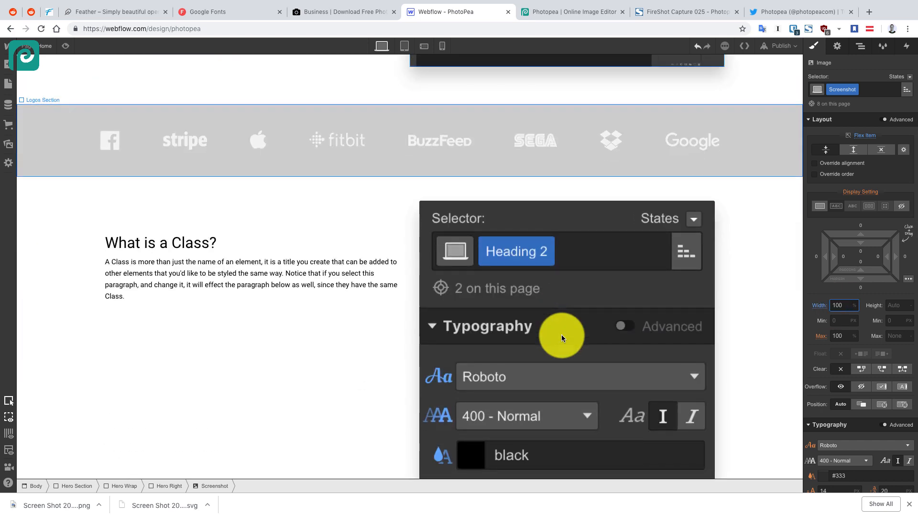
pyautogui.scroll(1, 553, 331)
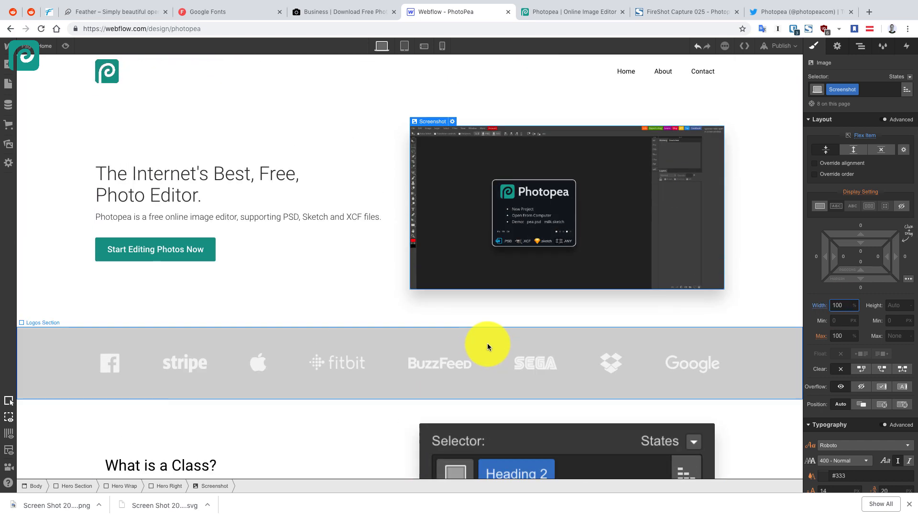
pyautogui.press('BackSpace')
pyautogui.press('BackSpace')
pyautogui.press('BackSpace')
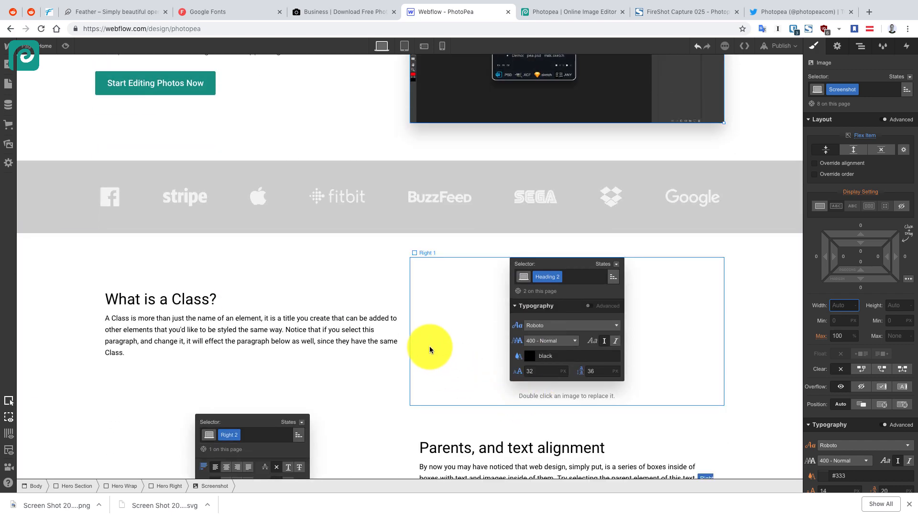
pyautogui.scroll(3, 429, 346)
# Add a combo class named Hero to the Hero Section div block
pyautogui.click(317, 114)
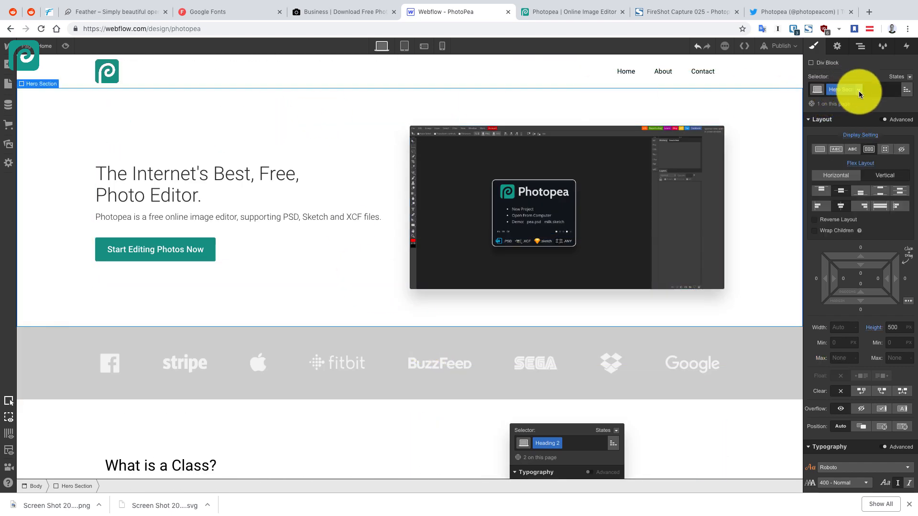
pyautogui.click(882, 88)
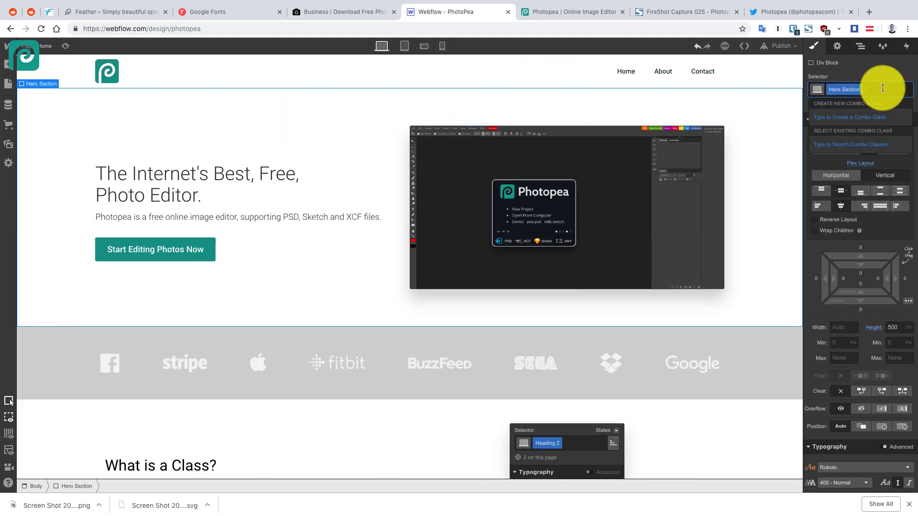
pyautogui.write('Hero S')
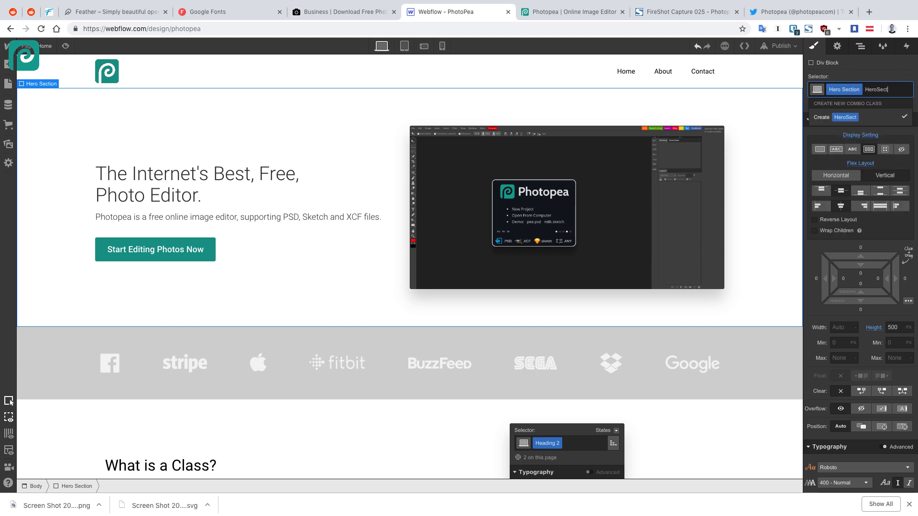
pyautogui.write('e')
pyautogui.press('BackSpace')
pyautogui.press('BackSpace')
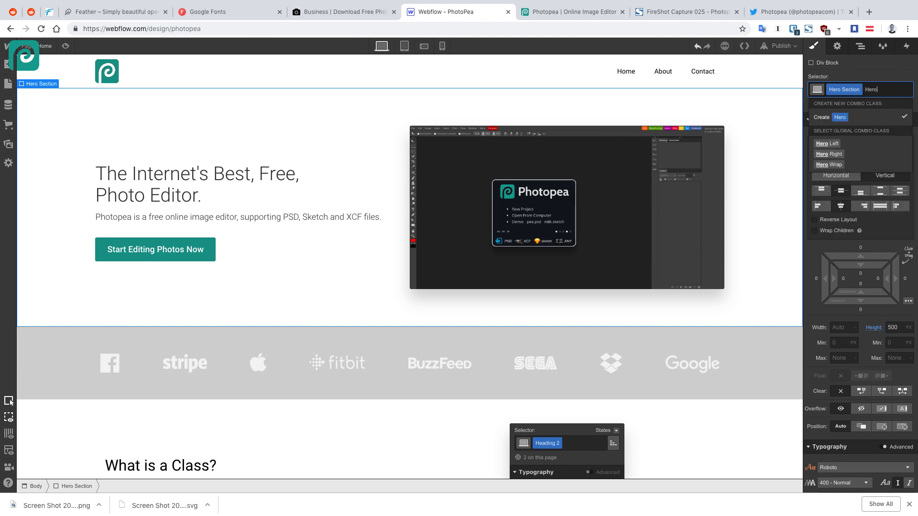
pyautogui.press('Return')
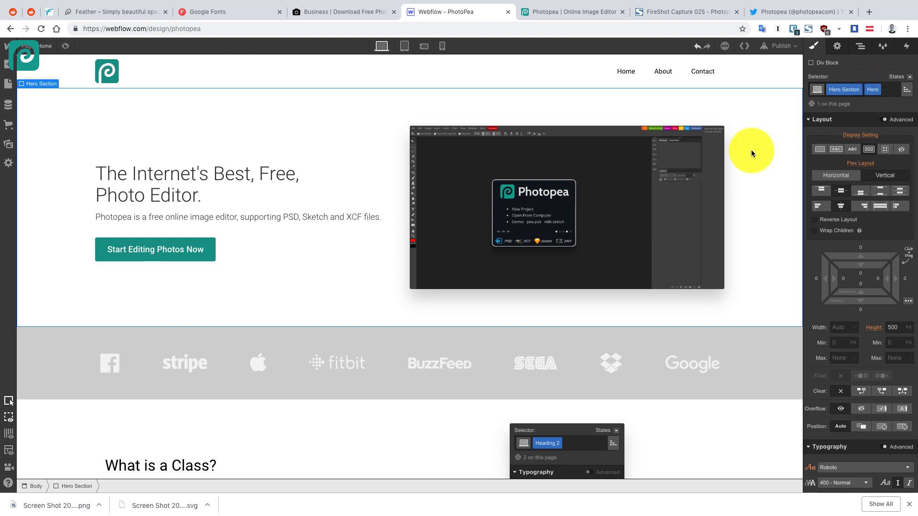
# Add a combo class named HeroScreenshot to the hero's screenshot image
pyautogui.click(689, 167)
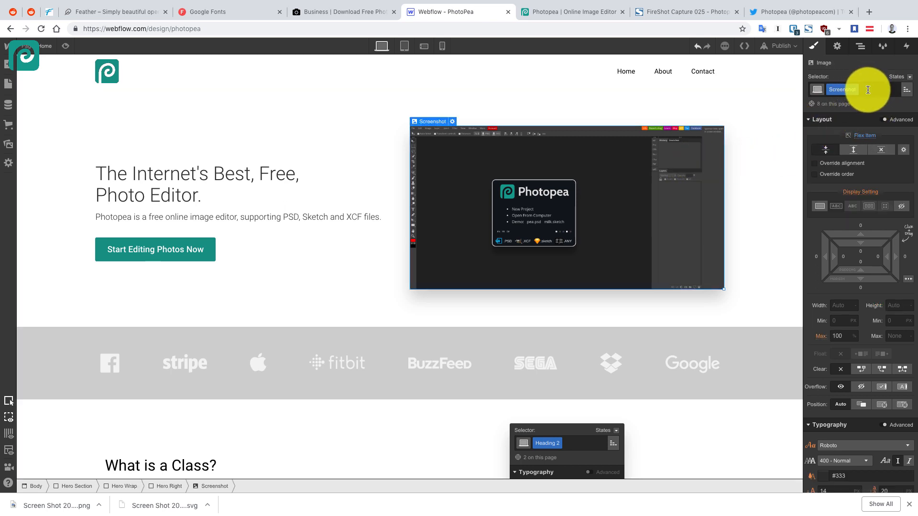
pyautogui.click(884, 91)
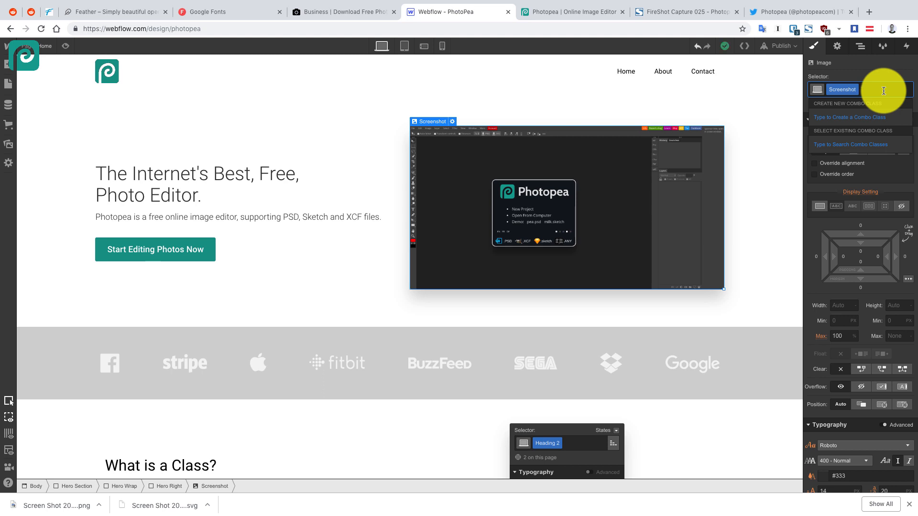
pyautogui.write('On')
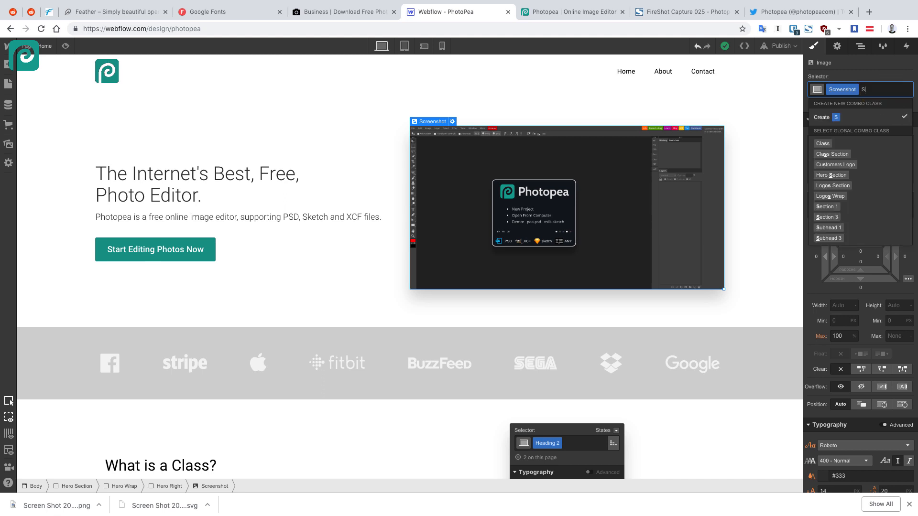
pyautogui.press('BackSpace')
pyautogui.press('BackSpace')
pyautogui.write('D')
pyautogui.press('BackSpace')
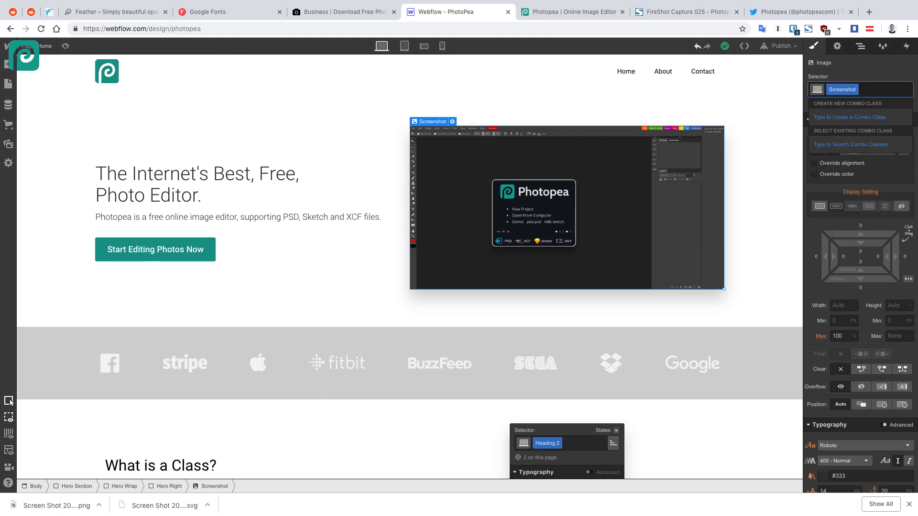
pyautogui.write('HeroScreenshot')
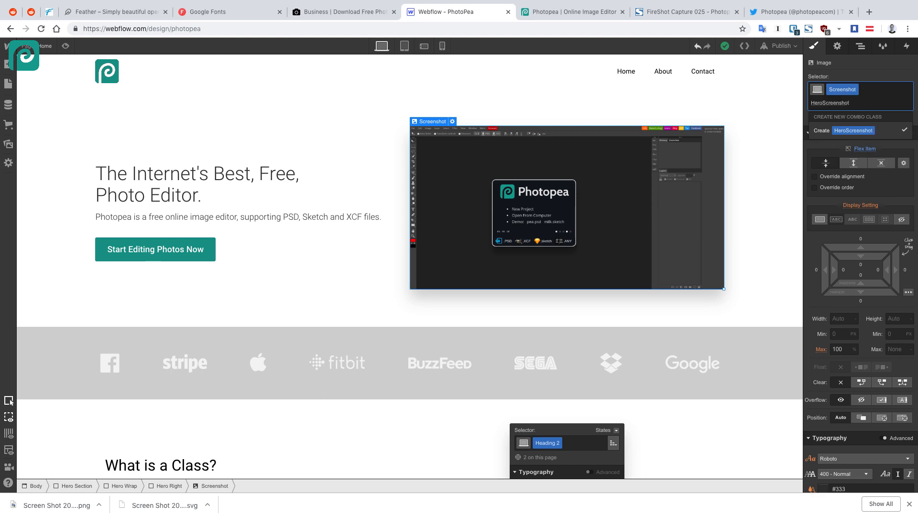
pyautogui.press('Return')
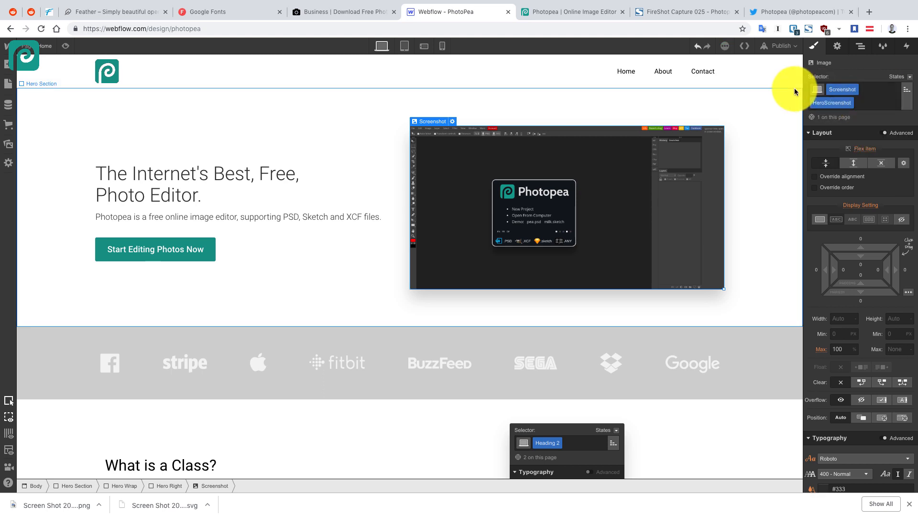
pyautogui.click(761, 219)
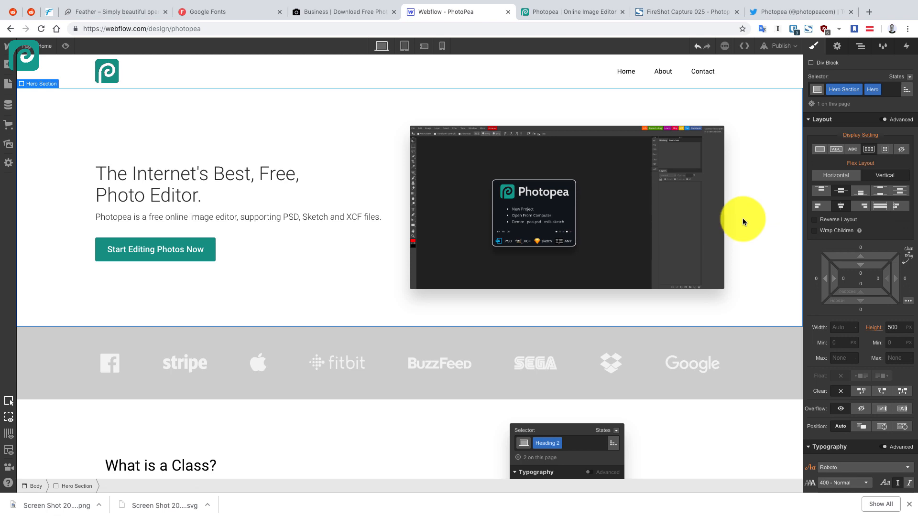
pyautogui.click(601, 191)
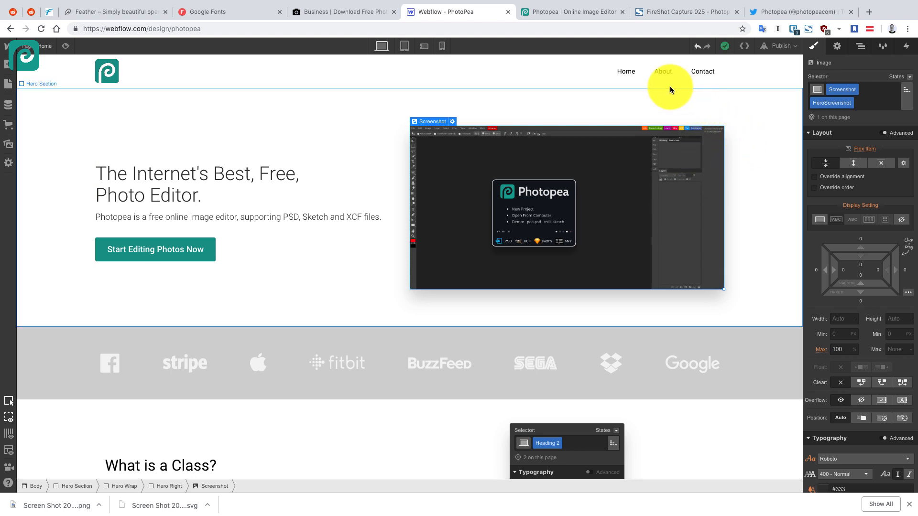
# Try a line height of 60 px on the hero heading
pyautogui.click(168, 198)
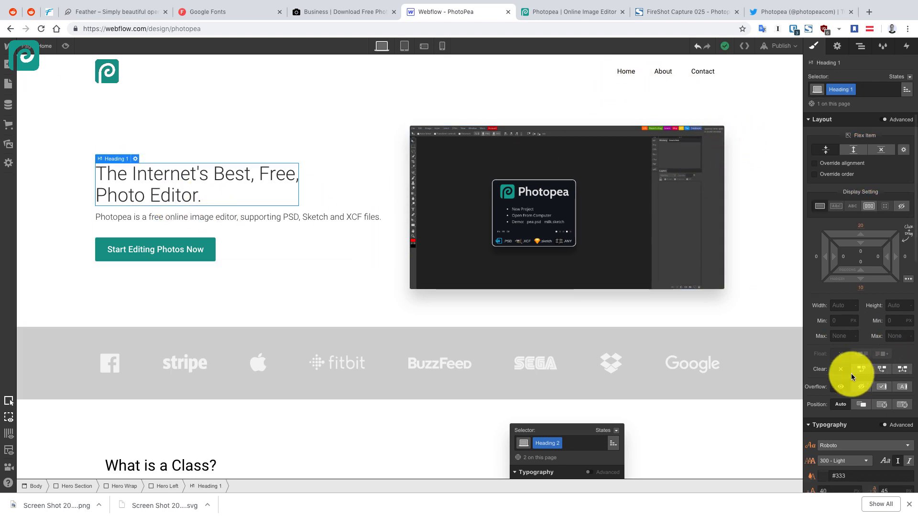
pyautogui.scroll(-3, 848, 375)
pyautogui.click(885, 359)
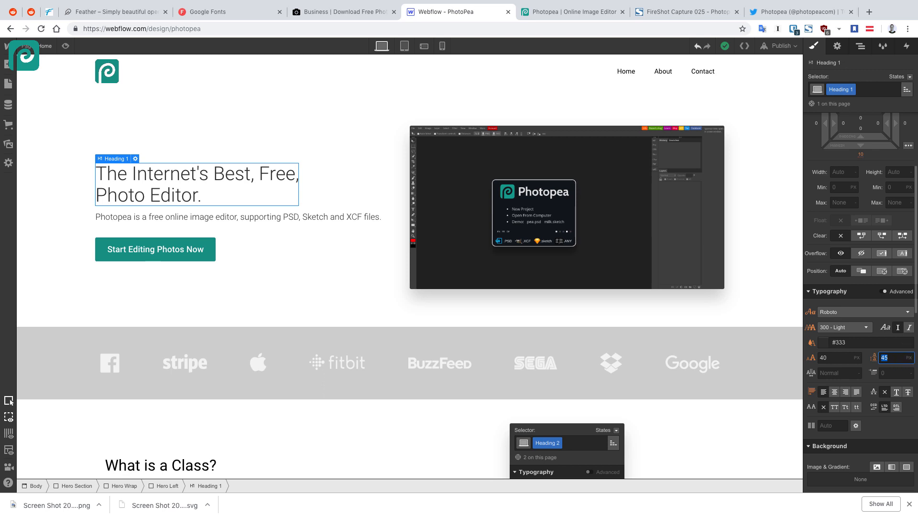
pyautogui.write('60')
pyautogui.press('Return')
pyautogui.click(314, 311)
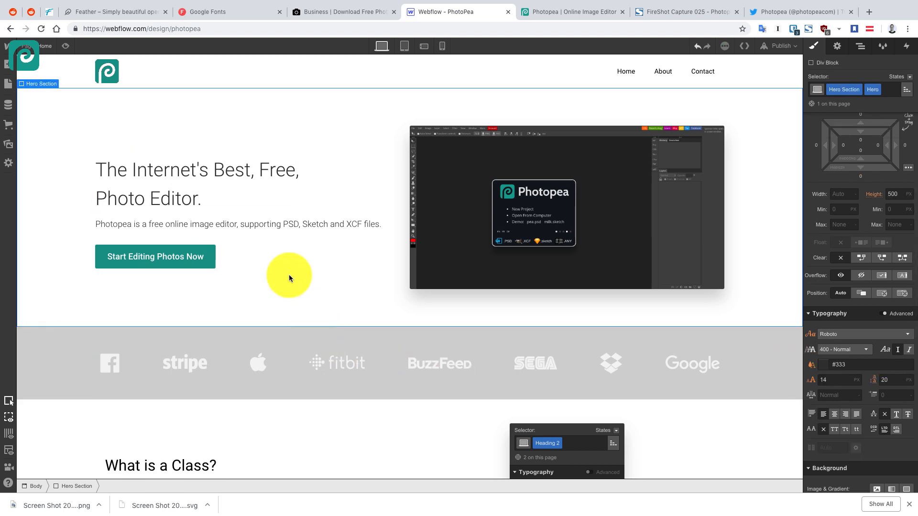
# Set the hero heading's line height to 55 px
pyautogui.click(205, 180)
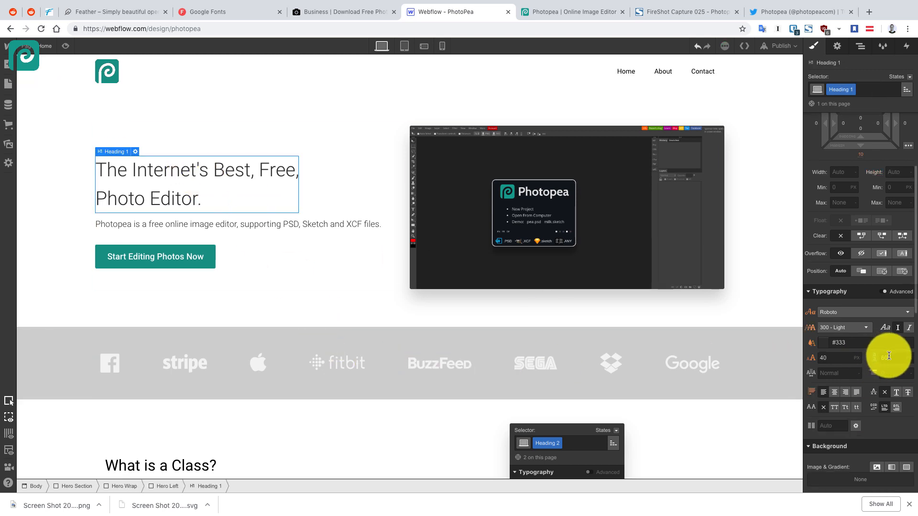
pyautogui.write('55')
pyautogui.press('Return')
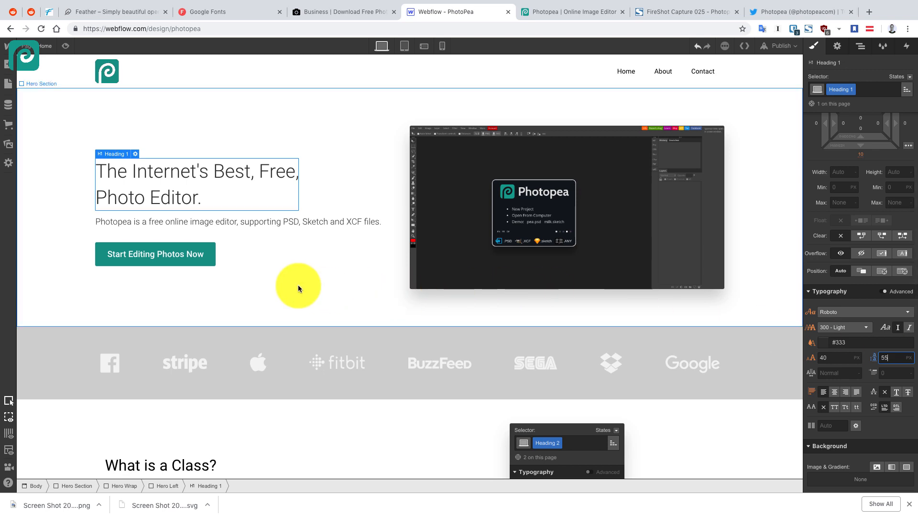
pyautogui.click(304, 277)
# Examine the hero's subheading, wrapper, button and screenshot, and the Logos Section below them
pyautogui.click(320, 222)
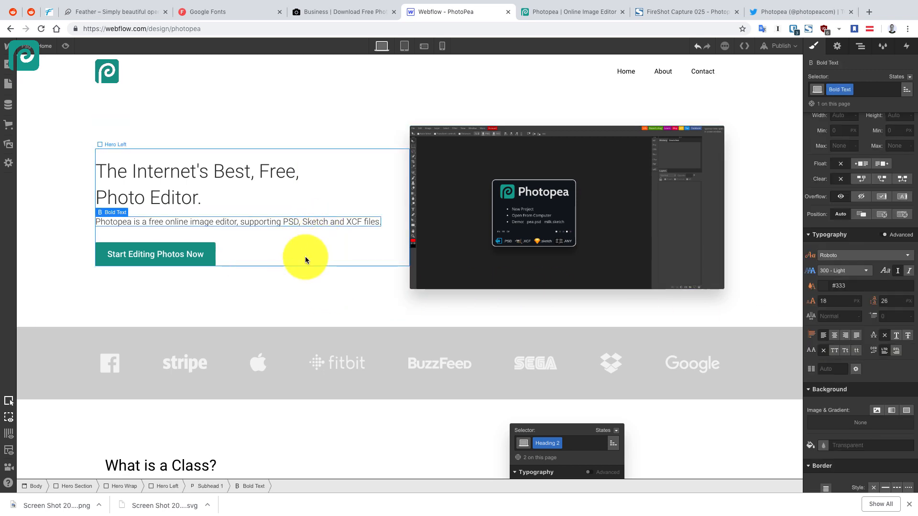
pyautogui.click(305, 278)
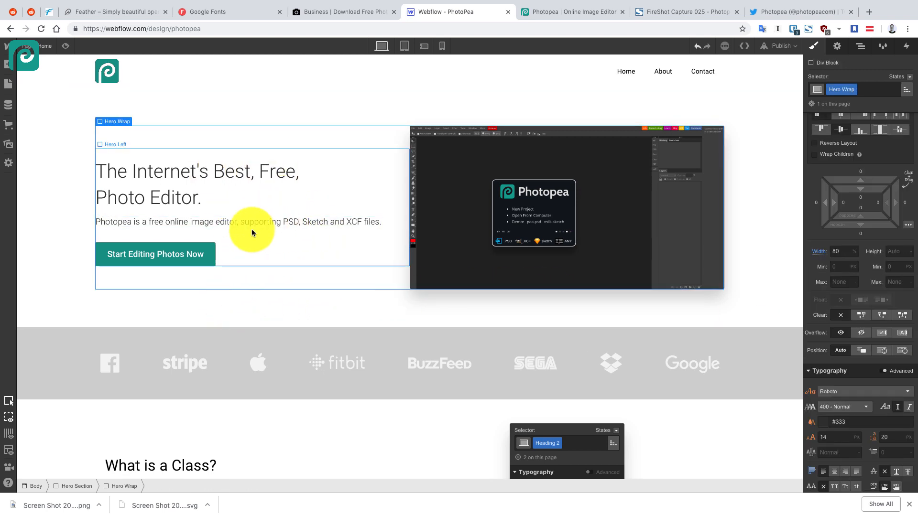
pyautogui.click(184, 250)
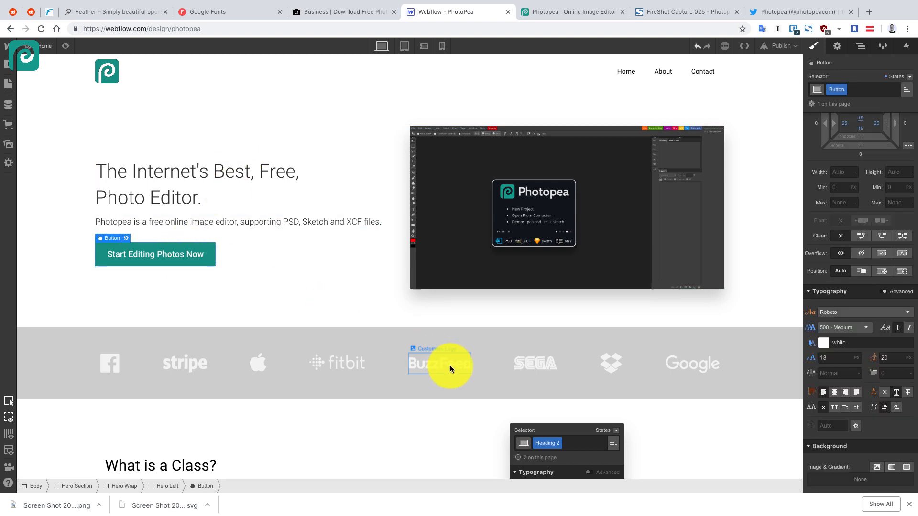
pyautogui.click(667, 257)
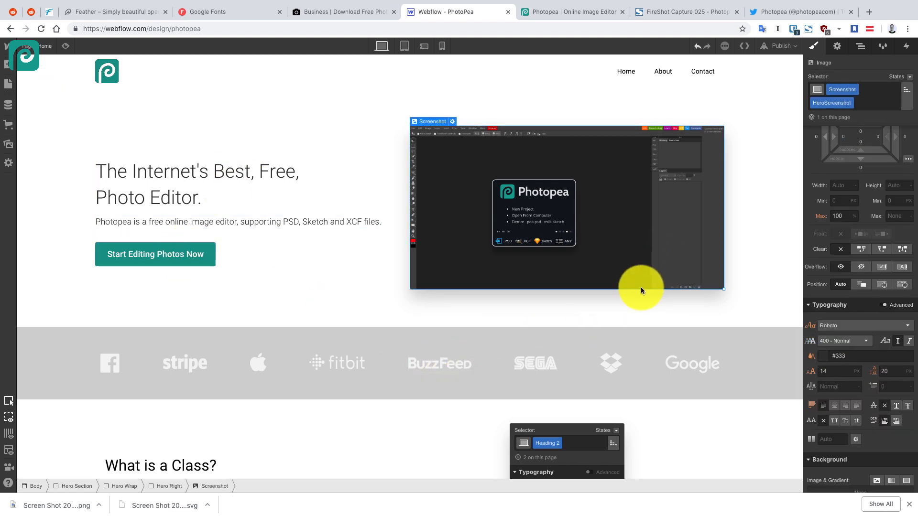
pyautogui.scroll(-5, 727, 238)
pyautogui.scroll(2, 741, 241)
pyautogui.click(770, 247)
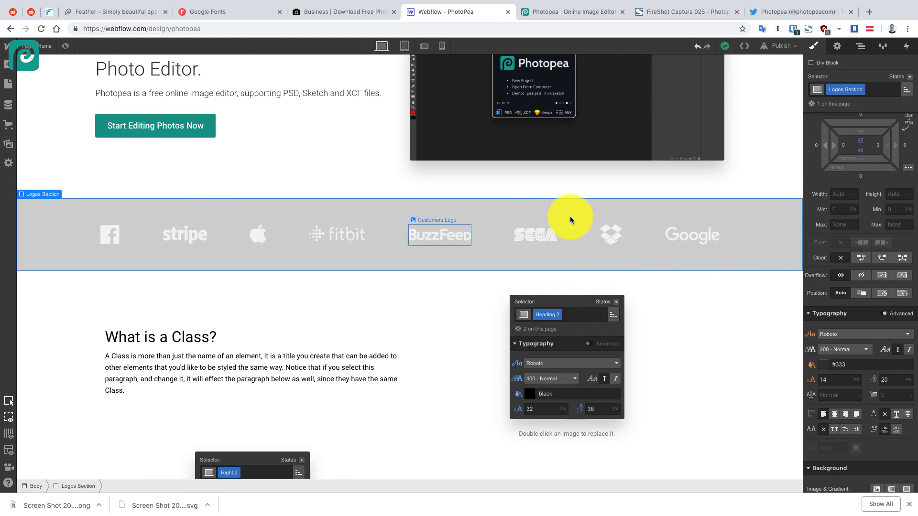
# Switch to the Photopea editor, close the browser's downloads bar and reload the page, discarding the open logo image
pyautogui.click(549, 13)
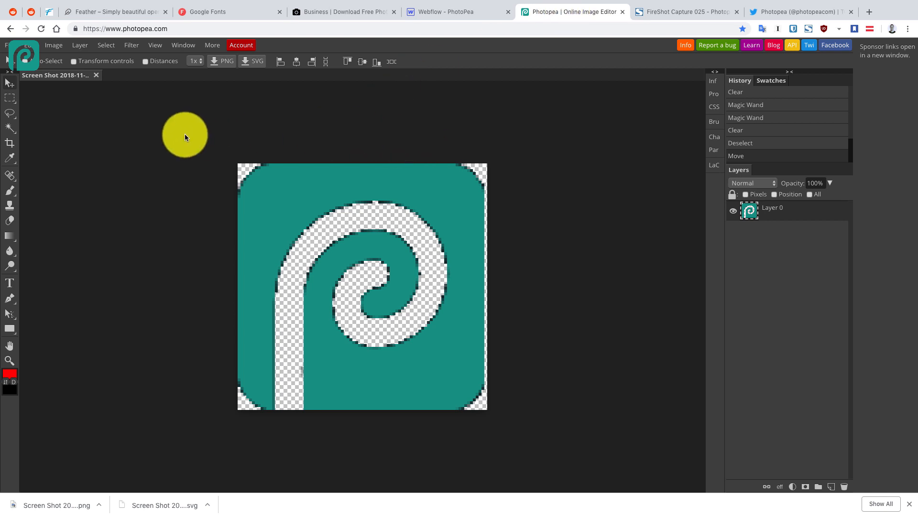
pyautogui.hotkey('ctrl', 'r')
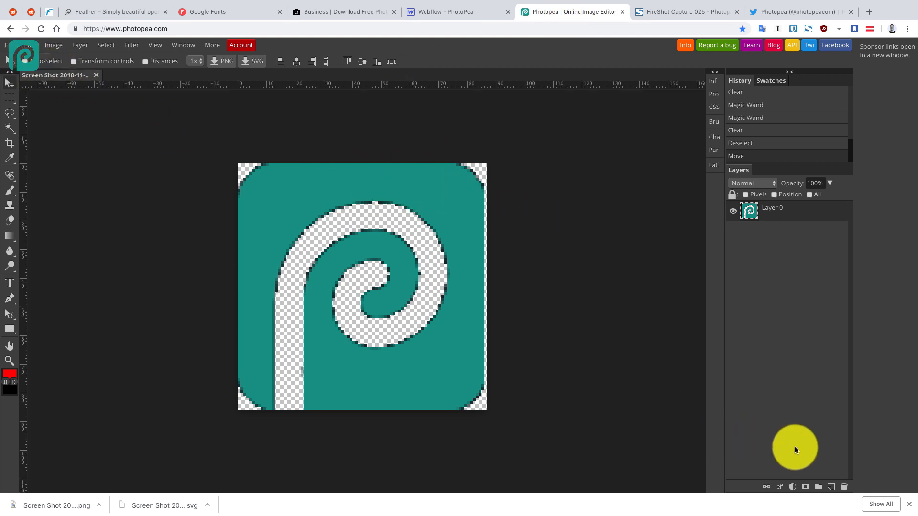
pyautogui.click(909, 504)
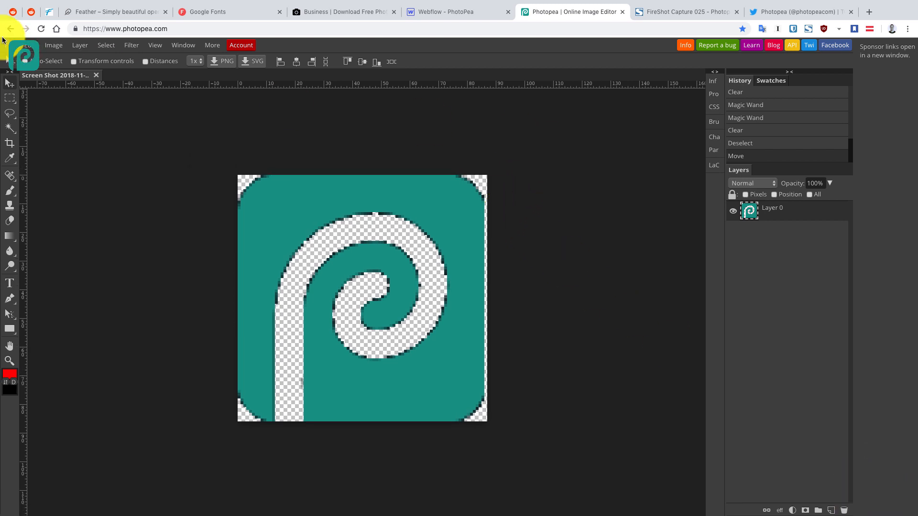
pyautogui.click(40, 29)
pyautogui.click(530, 170)
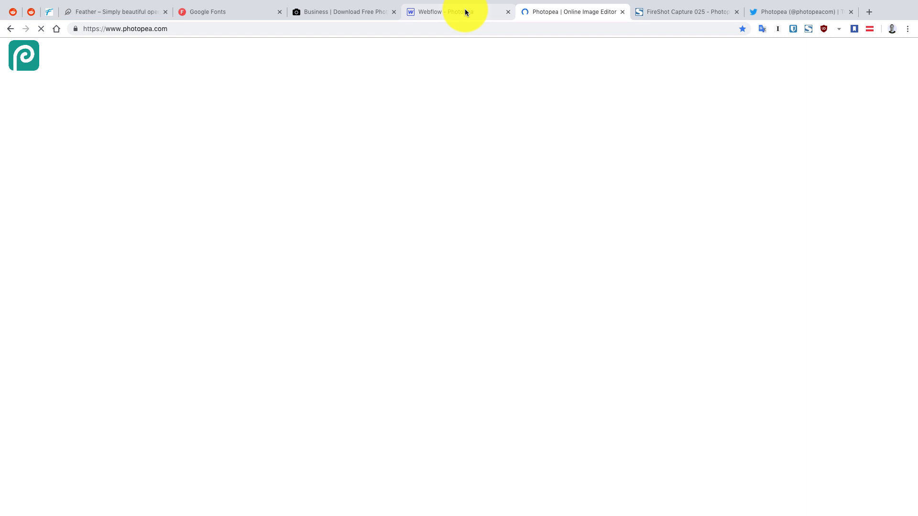
# Compare Webflow's Logos Section with the file format icons on Photopea's start screen, ending back in Webflow
pyautogui.click(465, 11)
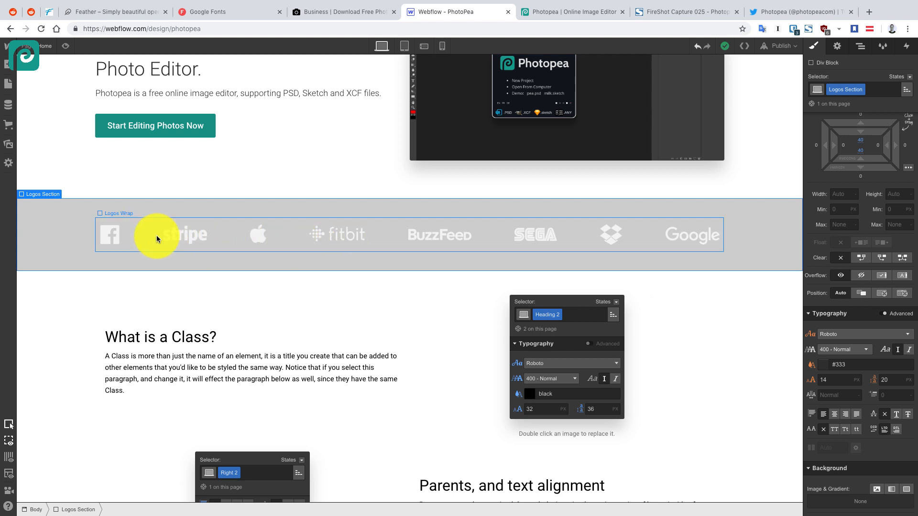
pyautogui.click(558, 12)
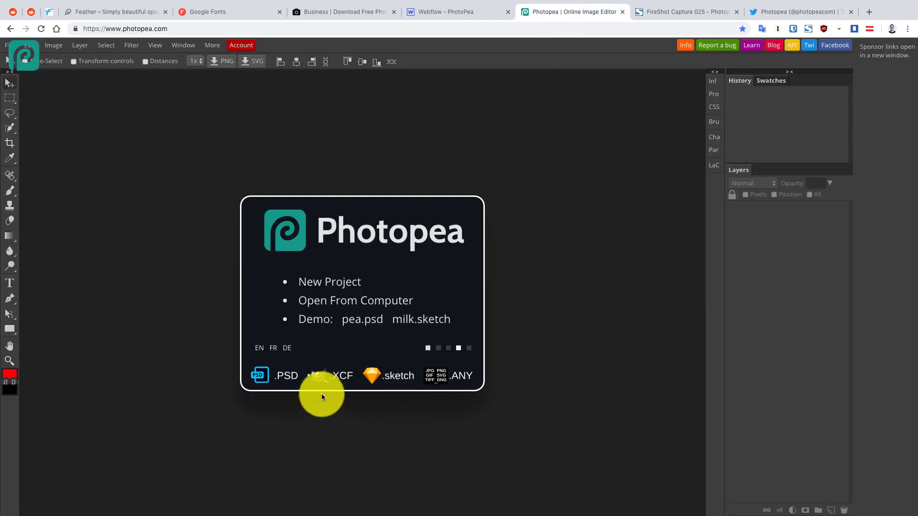
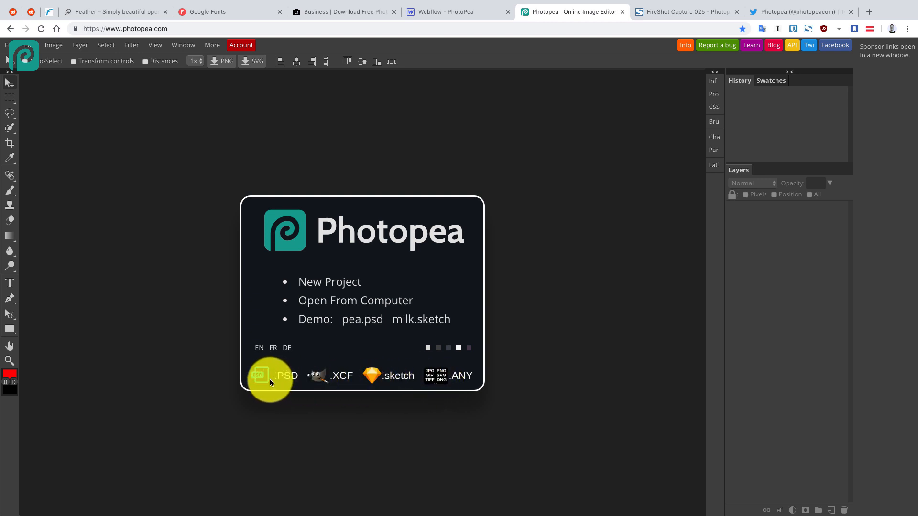
pyautogui.click(454, 11)
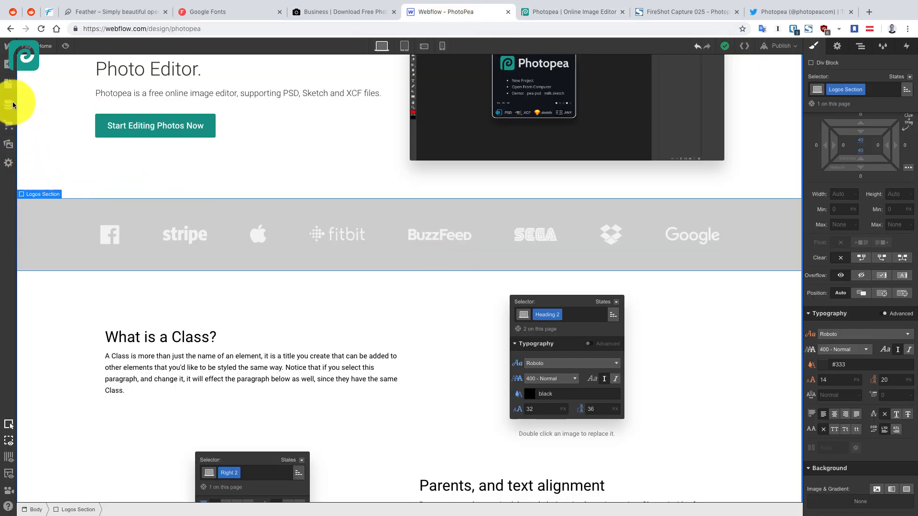
# Add a paragraph element to the Logos Section, in front of the row of customer logos
pyautogui.click(8, 64)
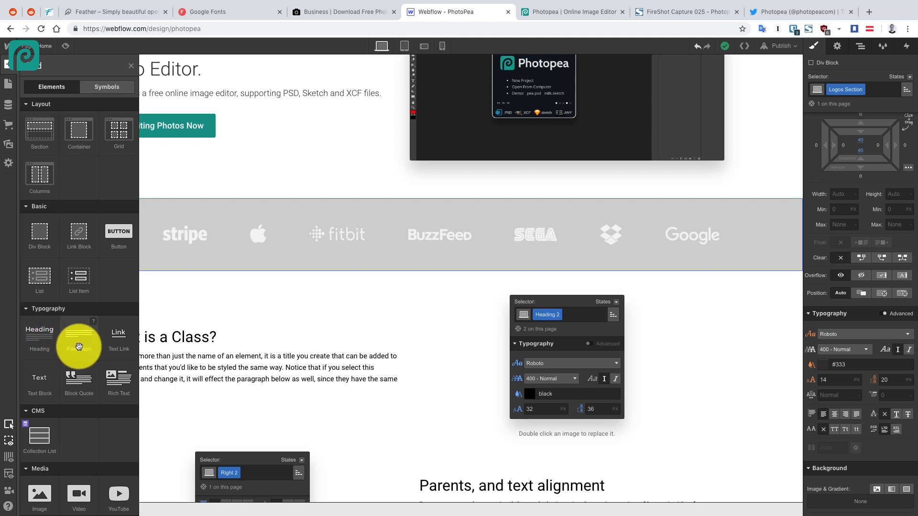
pyautogui.moveTo(79, 347); pyautogui.dragTo(400, 208)
pyautogui.moveTo(401, 209); pyautogui.dragTo(399, 205)
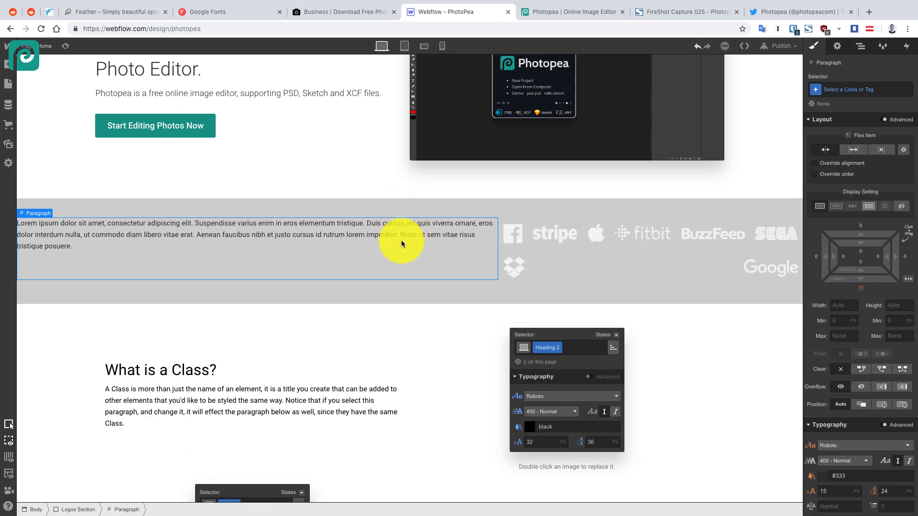
# Set the Logos Section's flex alignment to centre its children vertically
pyautogui.click(566, 209)
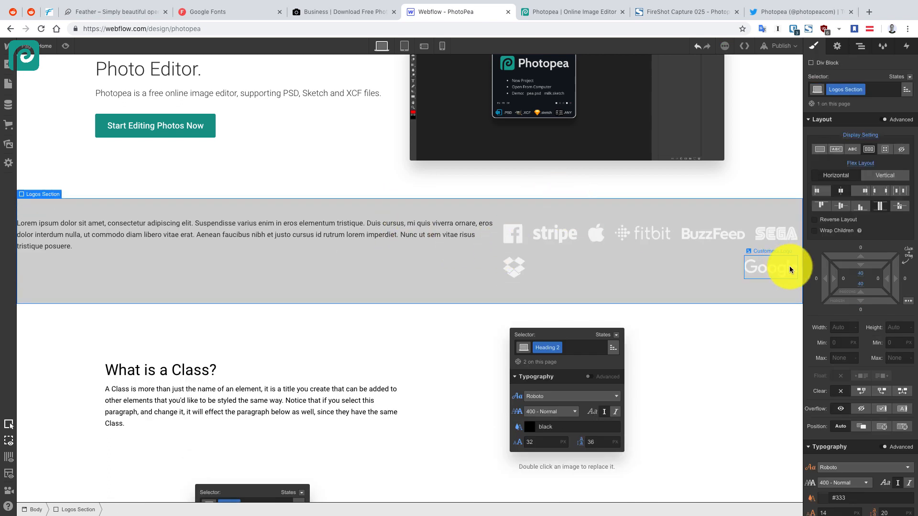
pyautogui.click(844, 205)
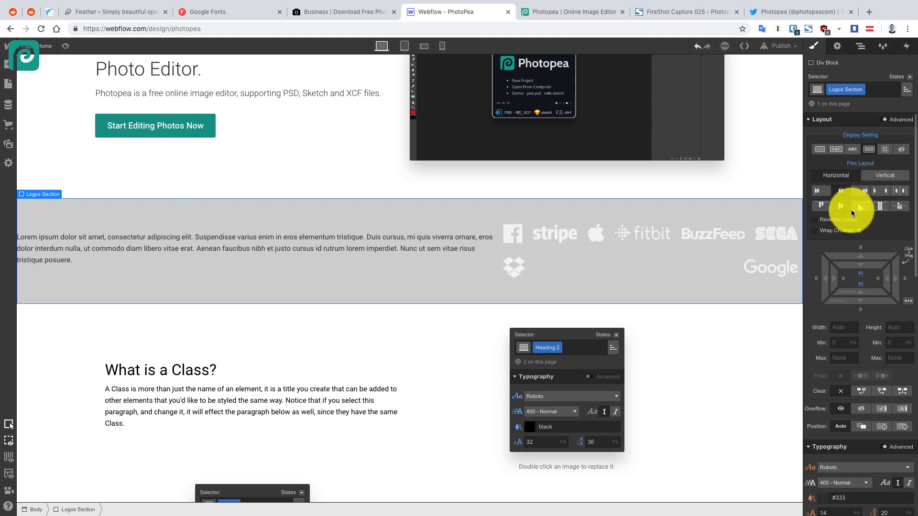
# Stack the Logos Section's children vertically and replace the paragraph's placeholder text with "import from"
pyautogui.click(883, 175)
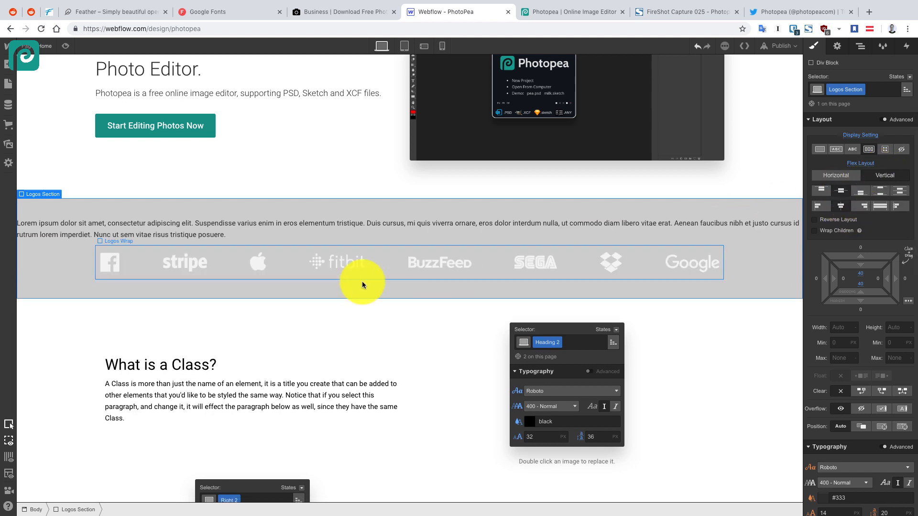
pyautogui.click(398, 228)
pyautogui.doubleClick(405, 224)
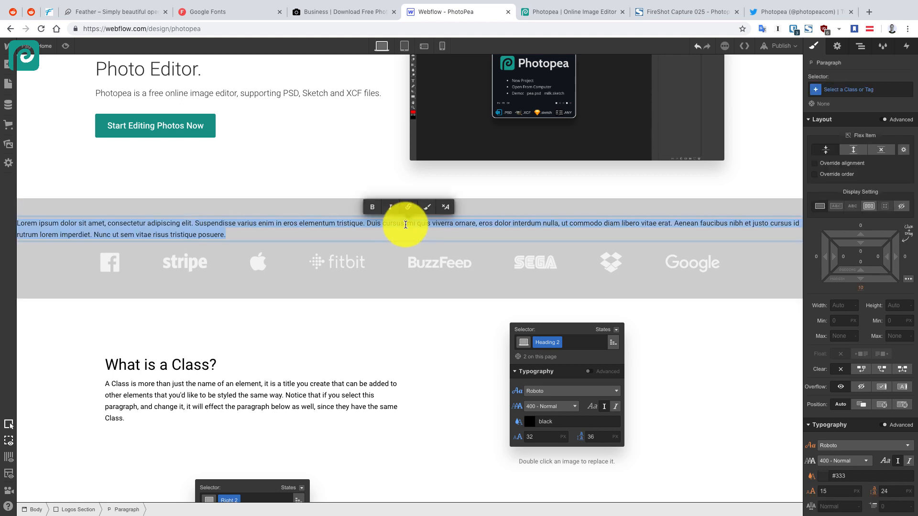
pyautogui.write('import f')
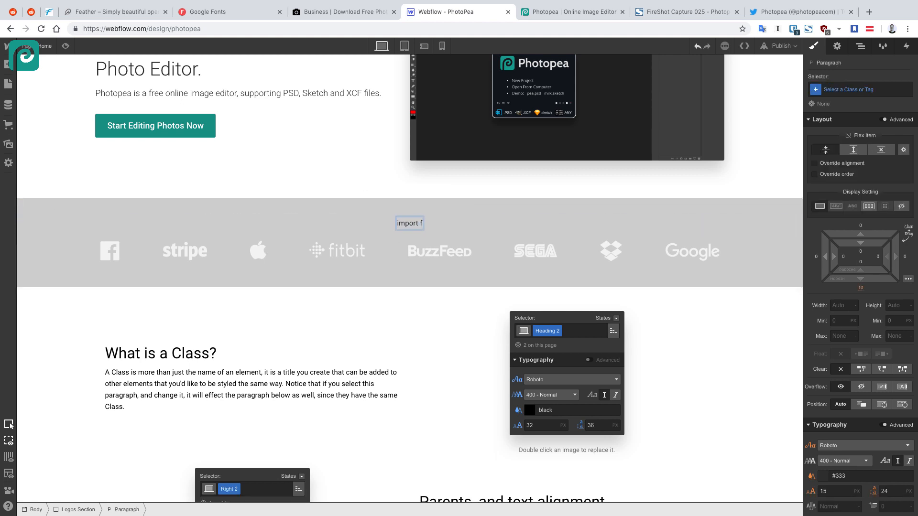
pyautogui.write('rom')
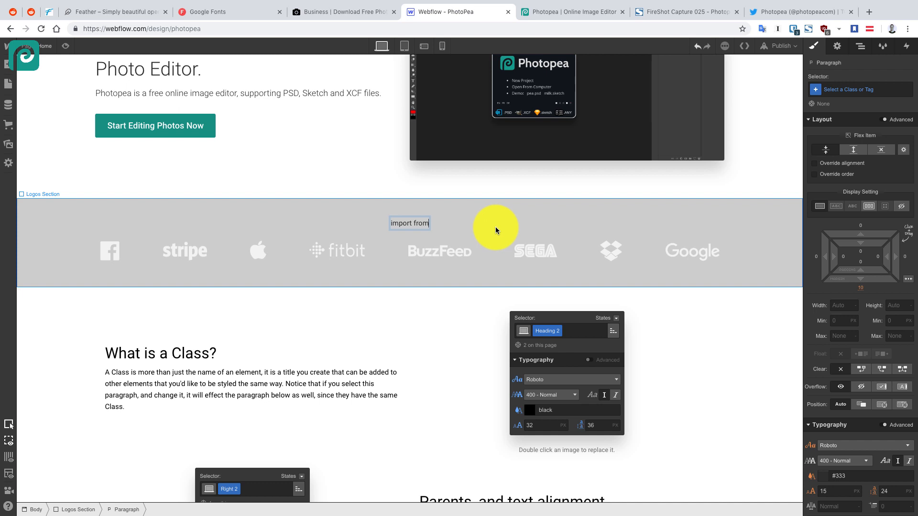
# Capitalise each word of the "import from" paragraph through its text style
pyautogui.click(495, 227)
pyautogui.click(414, 222)
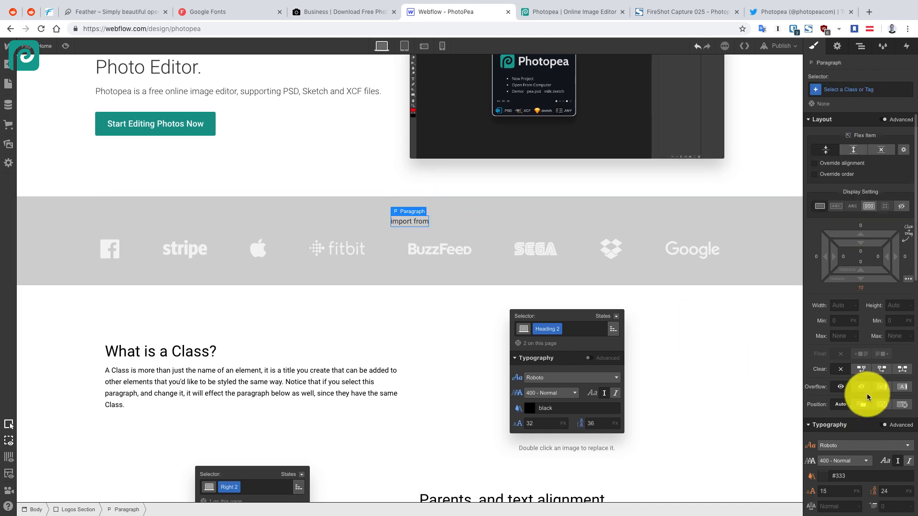
pyautogui.scroll(-3, 859, 403)
pyautogui.click(845, 449)
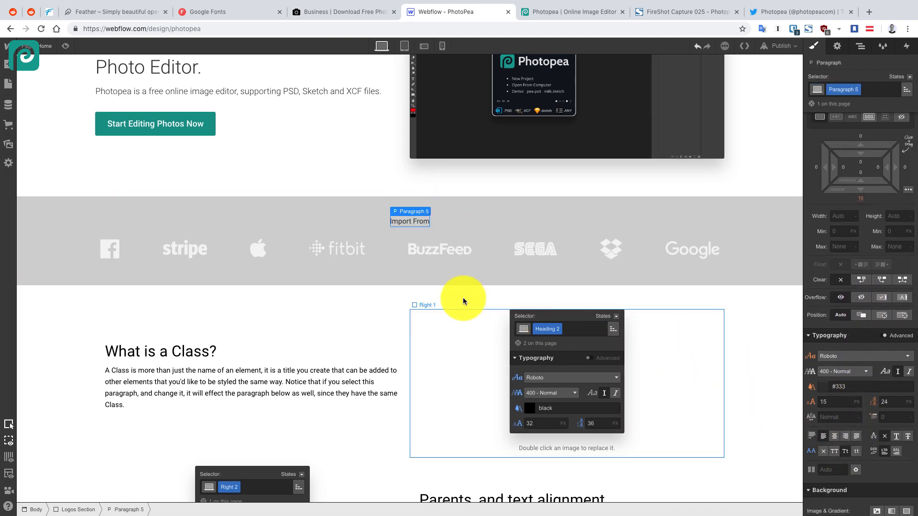
pyautogui.click(435, 316)
# Set the "Import From" paragraph's text colour to grey #a5a5a5
pyautogui.click(413, 219)
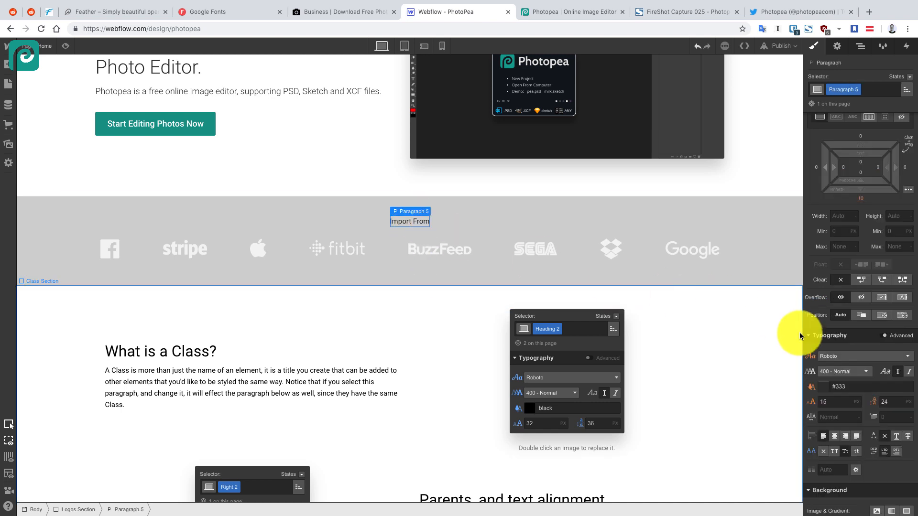
pyautogui.scroll(-2, 837, 397)
pyautogui.click(824, 349)
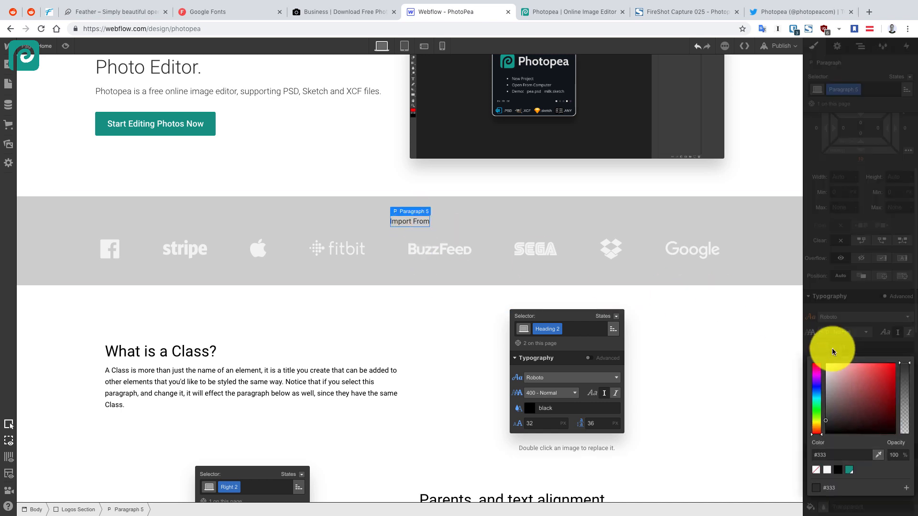
pyautogui.moveTo(832, 416); pyautogui.dragTo(817, 388)
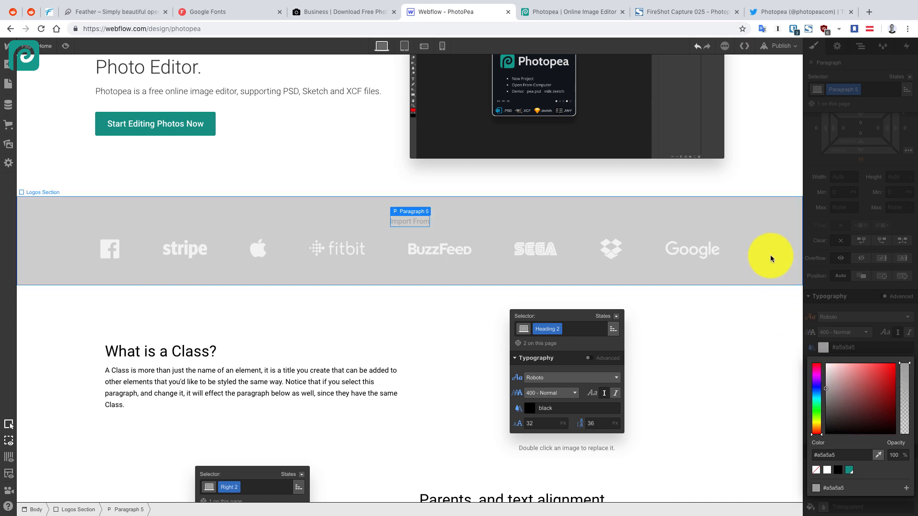
# Try dark grey #4b4b4b, the saved Niagra teal and white as the Logos Section's background colour
pyautogui.click(771, 255)
pyautogui.scroll(-4, 838, 373)
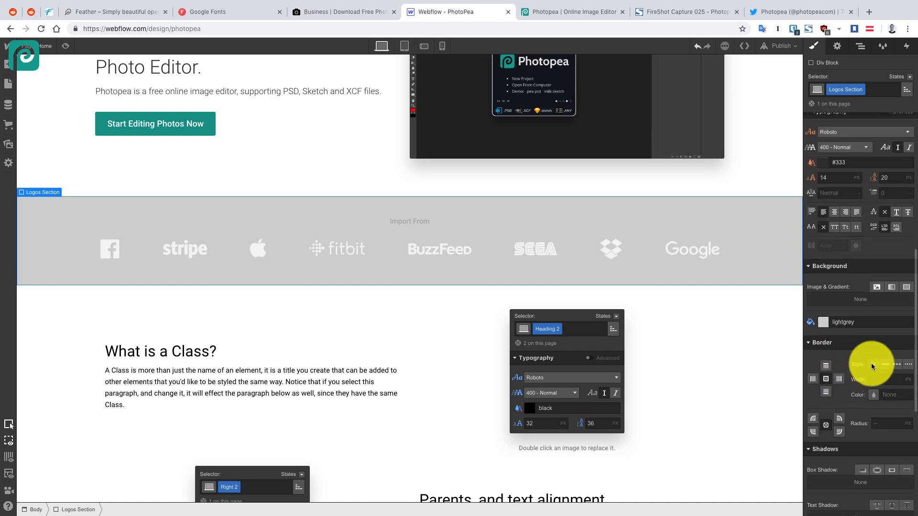
pyautogui.click(823, 322)
pyautogui.moveTo(834, 366); pyautogui.dragTo(821, 388)
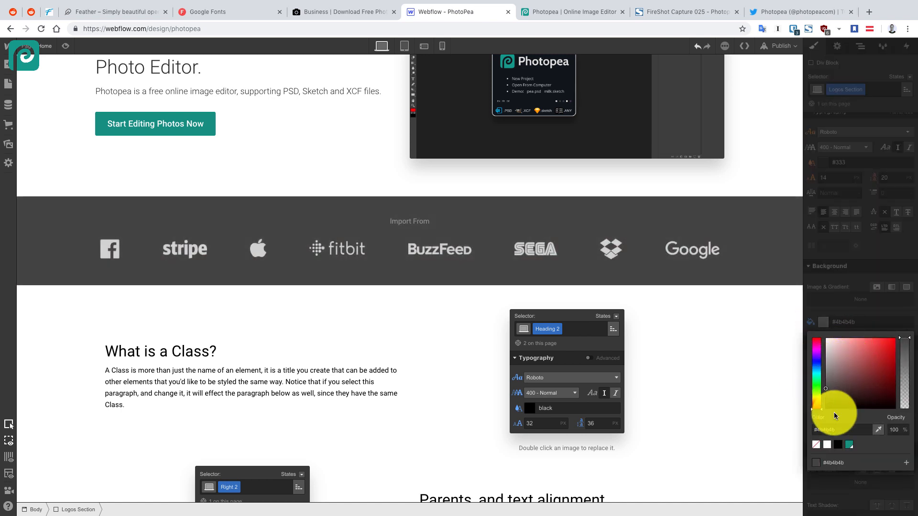
pyautogui.click(850, 444)
pyautogui.scroll(3, 626, 292)
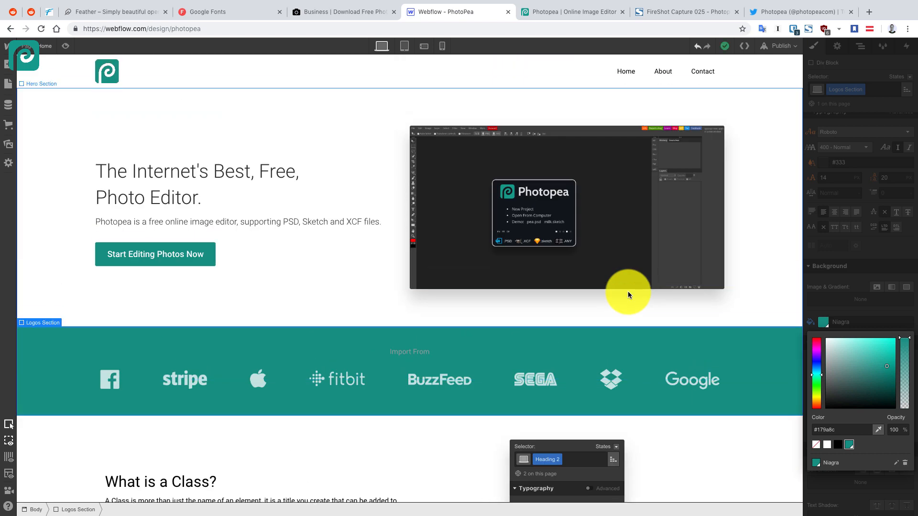
pyautogui.click(826, 354)
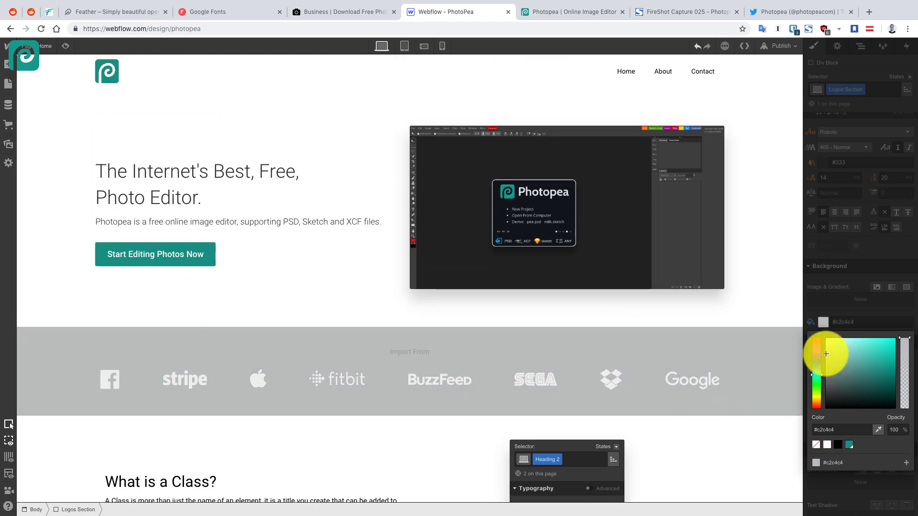
pyautogui.moveTo(825, 354); pyautogui.dragTo(808, 325)
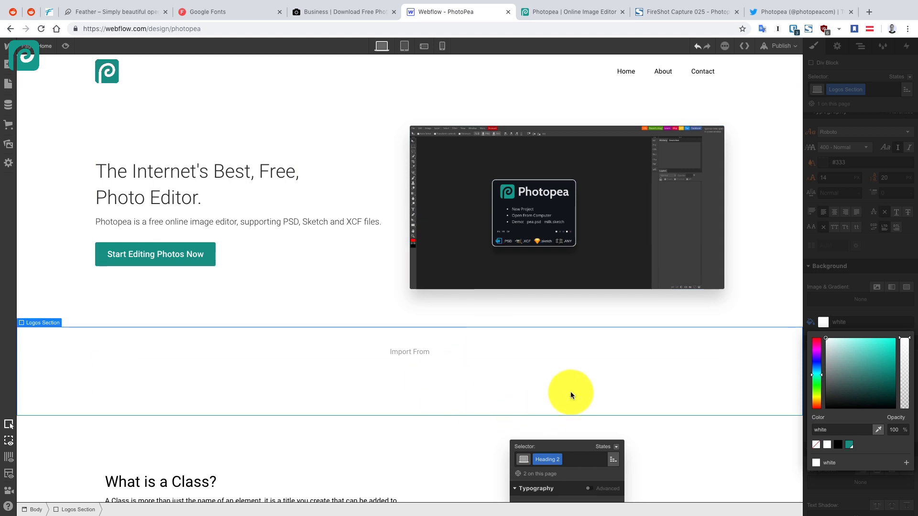
# Set the Hero Section's height to 700 px
pyautogui.click(747, 271)
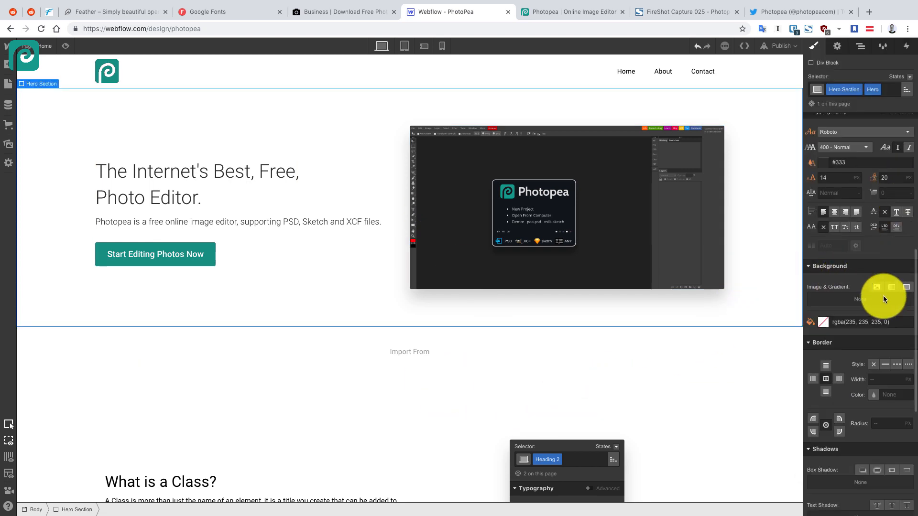
pyautogui.scroll(5, 880, 273)
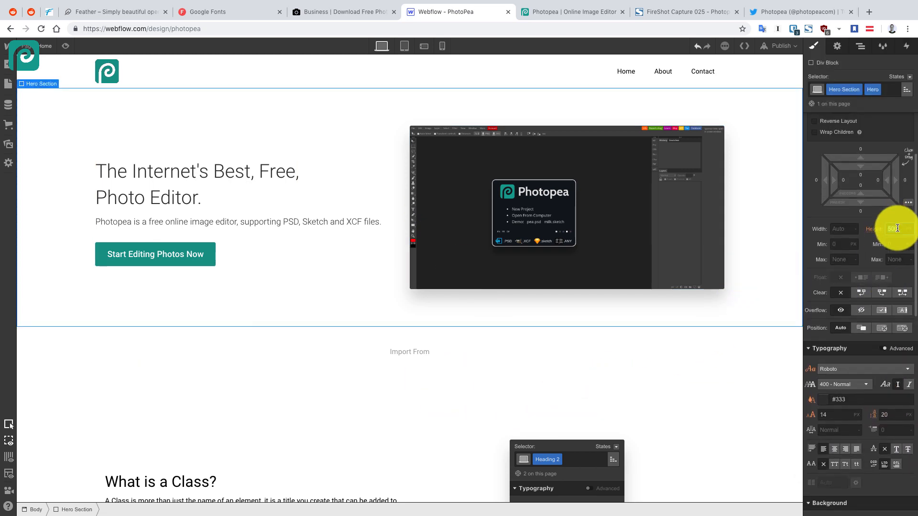
pyautogui.write('700')
pyautogui.press('Return')
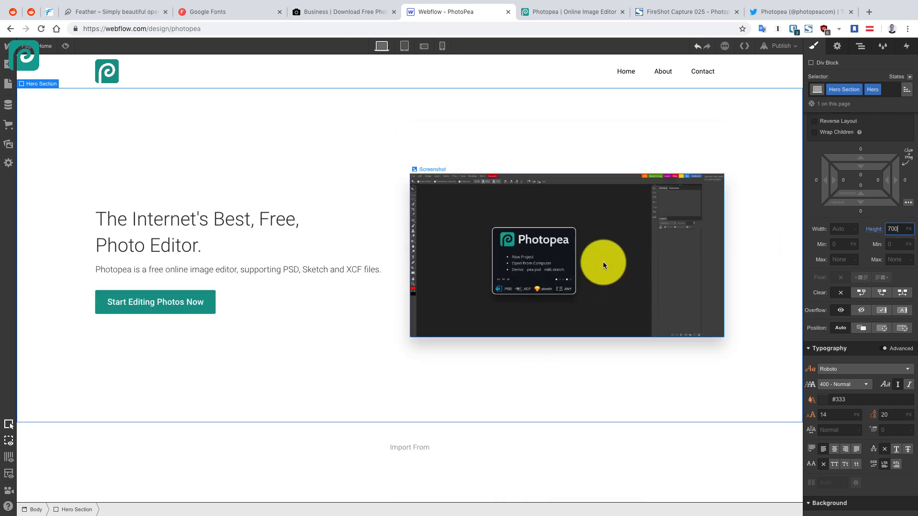
pyautogui.click(603, 262)
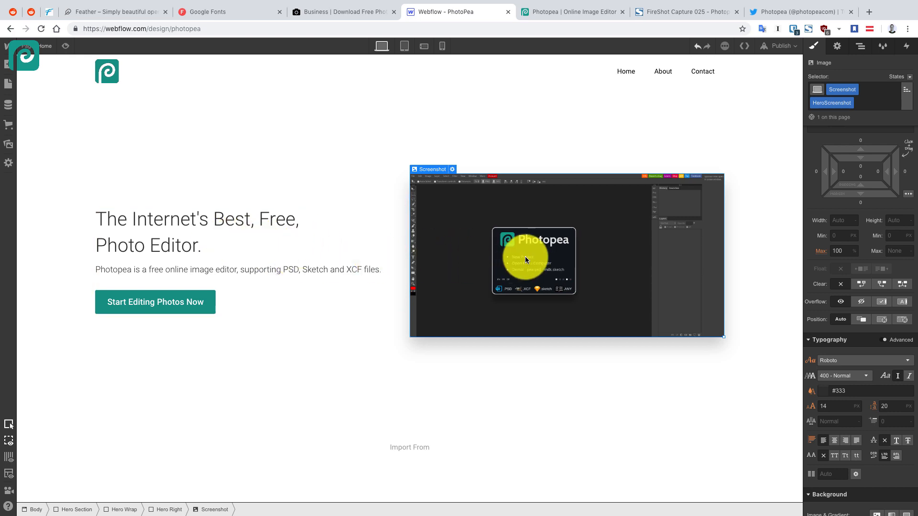
# Set the Logos Section's background colour to light grey #f2f2f2 at 49% opacity
pyautogui.scroll(-4, 460, 253)
pyautogui.click(419, 273)
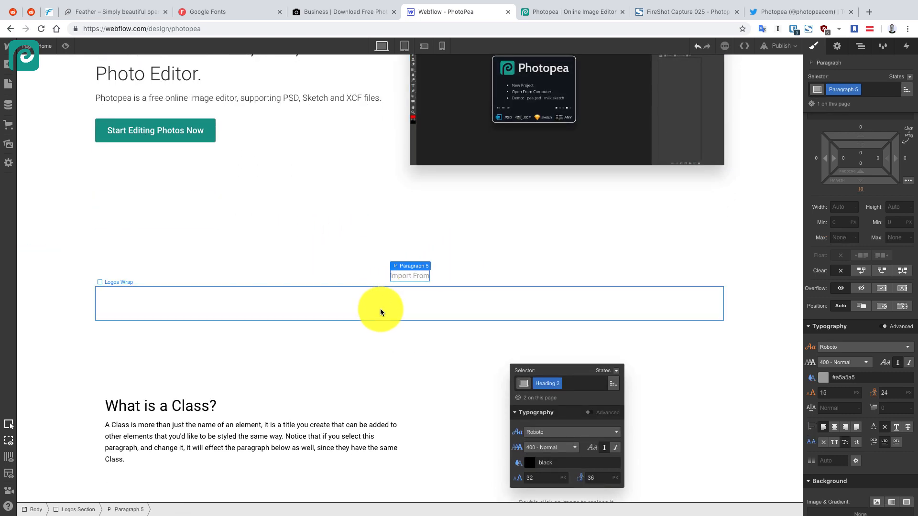
pyautogui.click(380, 311)
pyautogui.click(509, 280)
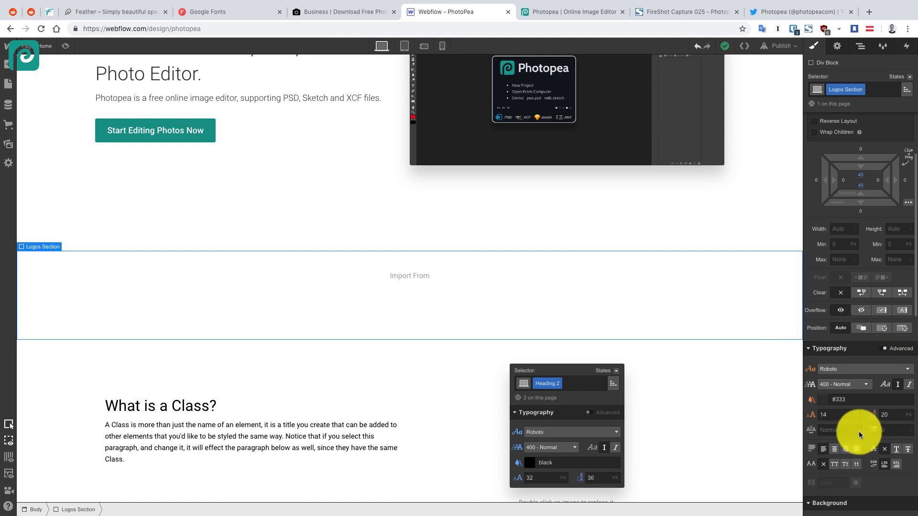
pyautogui.scroll(4, 538, 337)
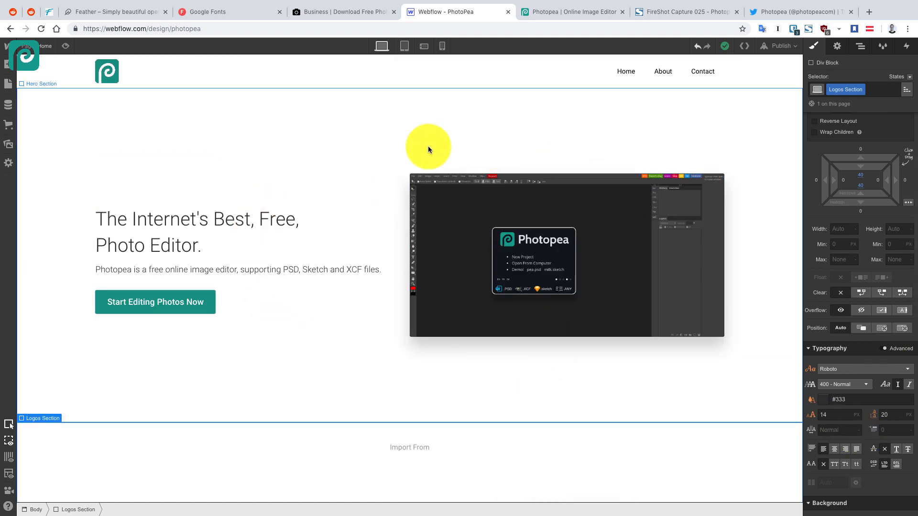
pyautogui.scroll(-3, 580, 311)
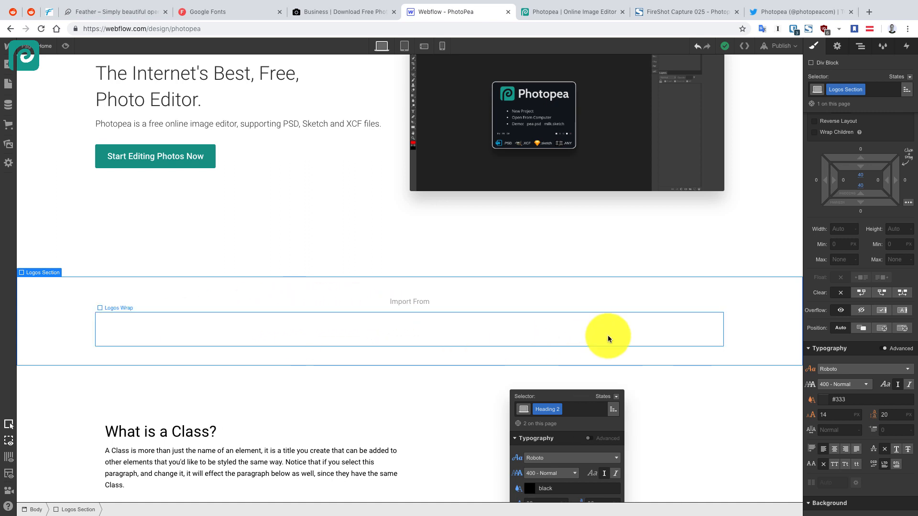
pyautogui.scroll(-5, 836, 364)
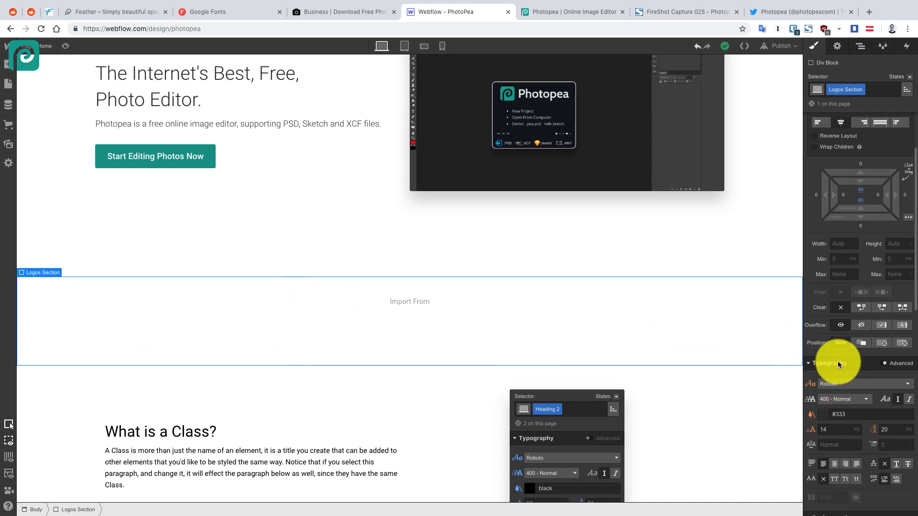
pyautogui.click(823, 385)
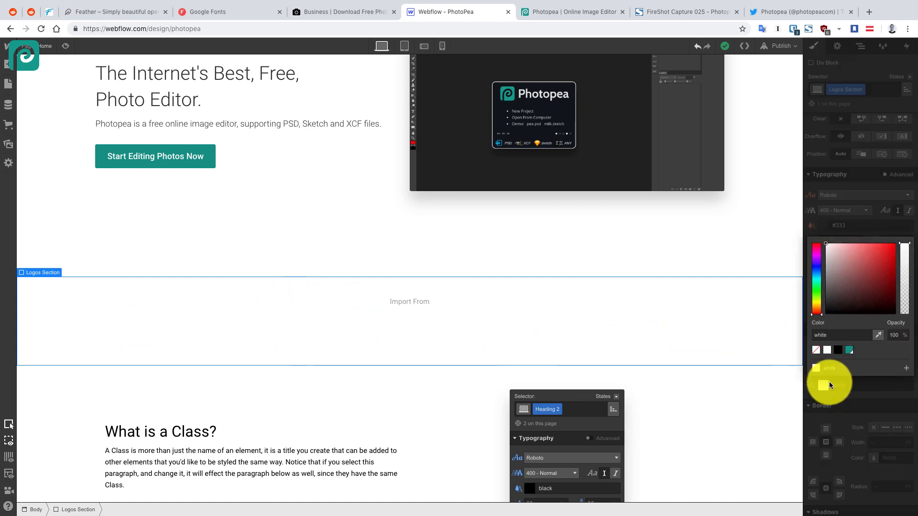
pyautogui.moveTo(830, 260); pyautogui.dragTo(819, 246)
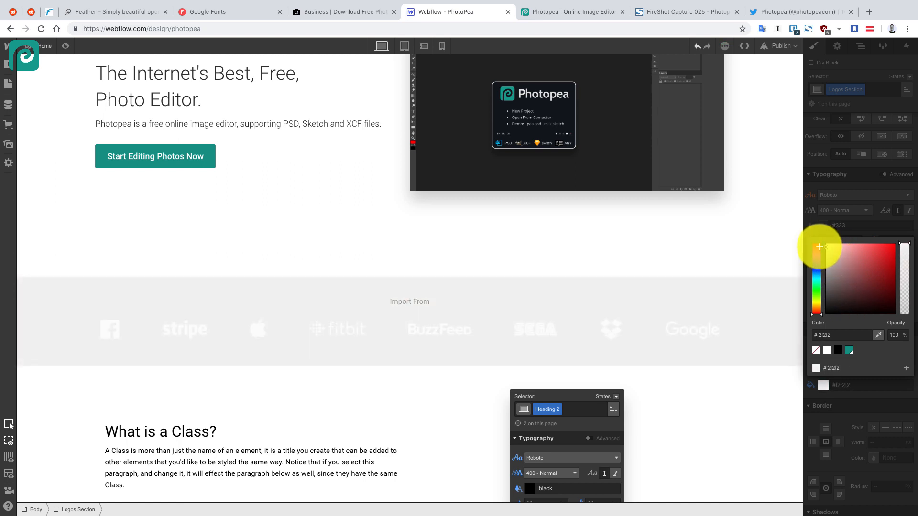
pyautogui.scroll(3, 546, 268)
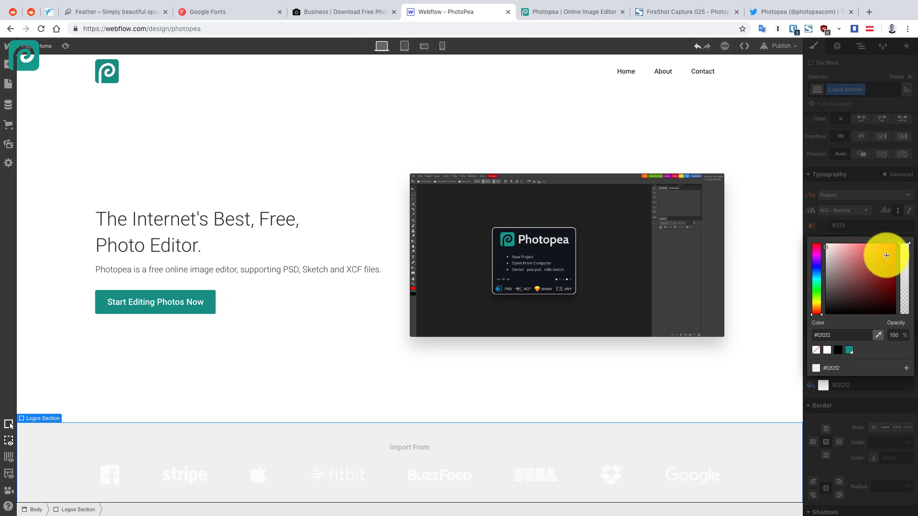
pyautogui.moveTo(902, 250); pyautogui.dragTo(904, 257)
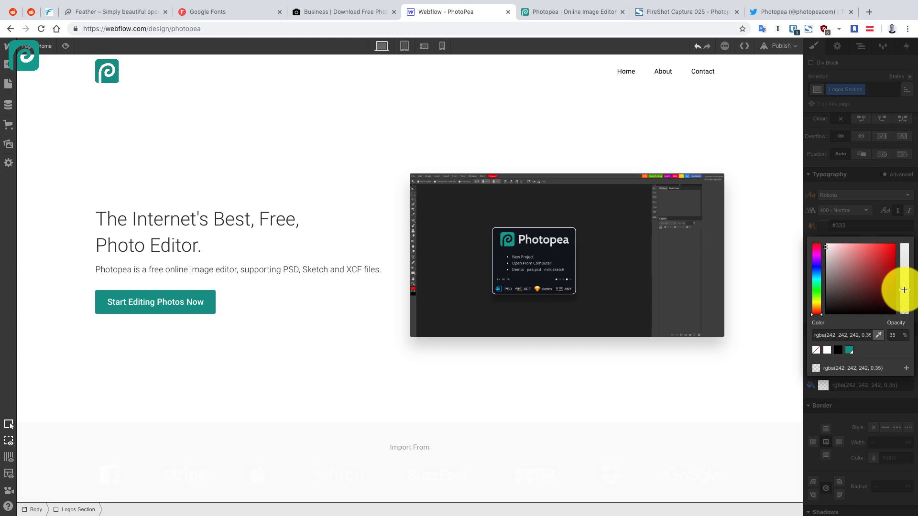
pyautogui.moveTo(904, 290); pyautogui.dragTo(903, 284)
# Delete the customer logos below the "Import From" text, restoring only the Facebook logo
pyautogui.scroll(-5, 722, 333)
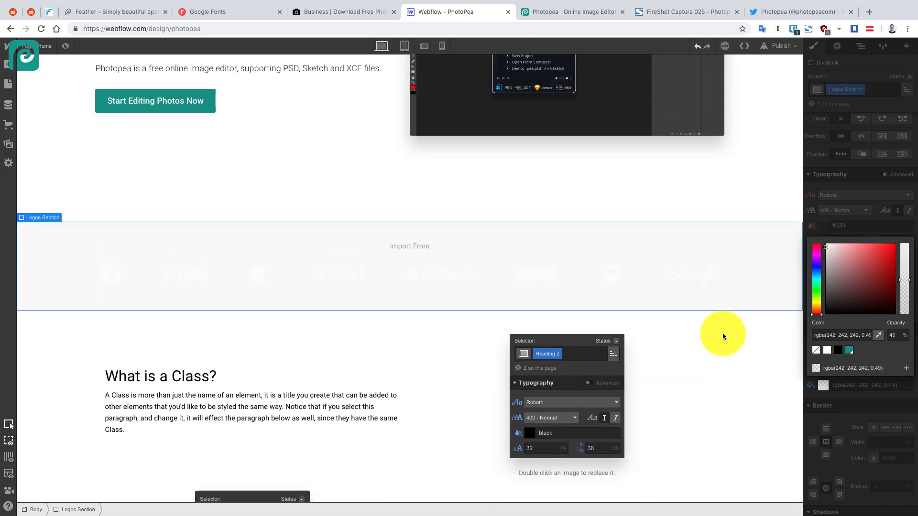
pyautogui.click(429, 270)
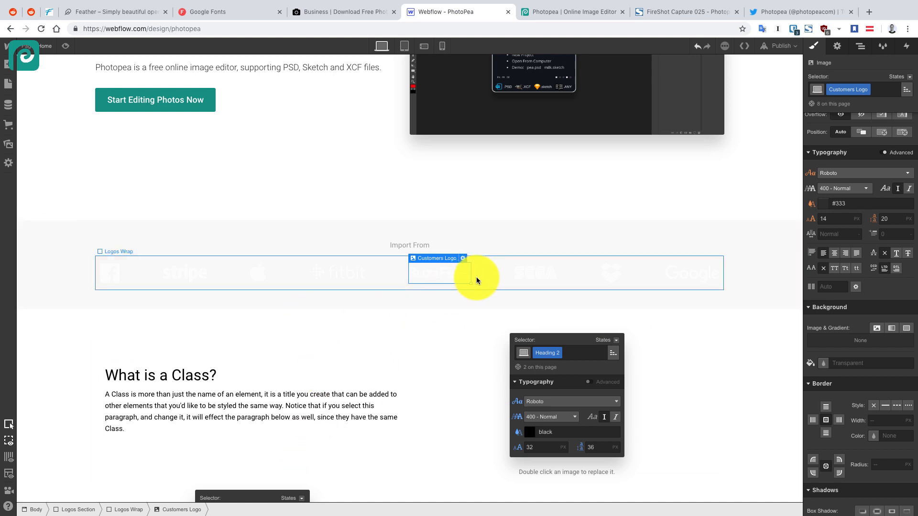
pyautogui.press('Delete')
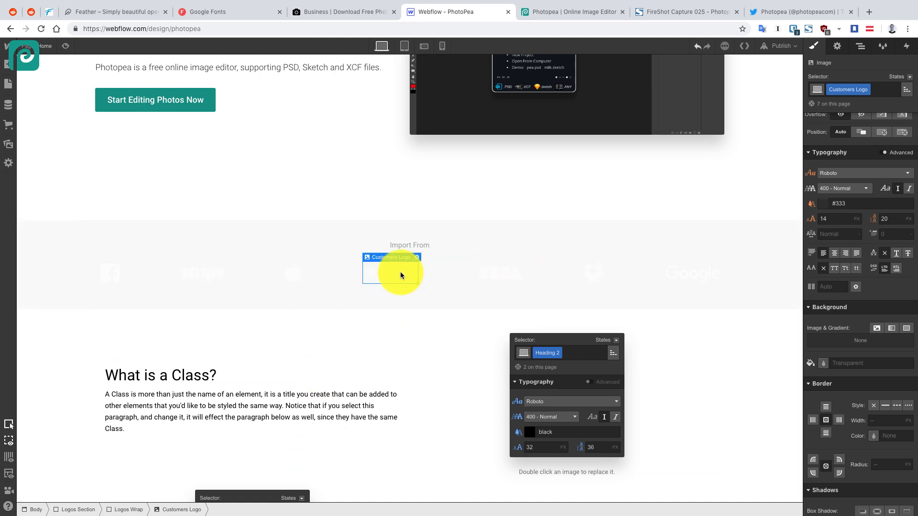
pyautogui.press('Delete')
pyautogui.press('Delete')
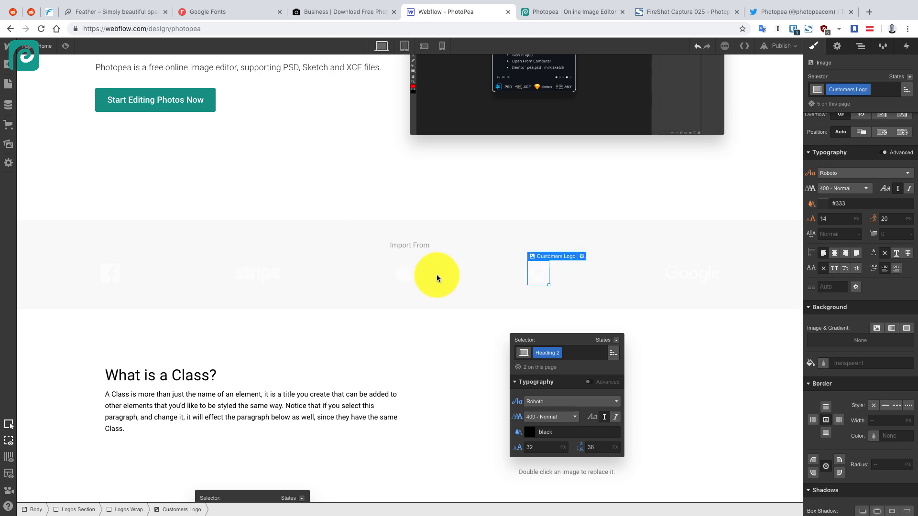
pyautogui.press('Delete')
pyautogui.press('Delete')
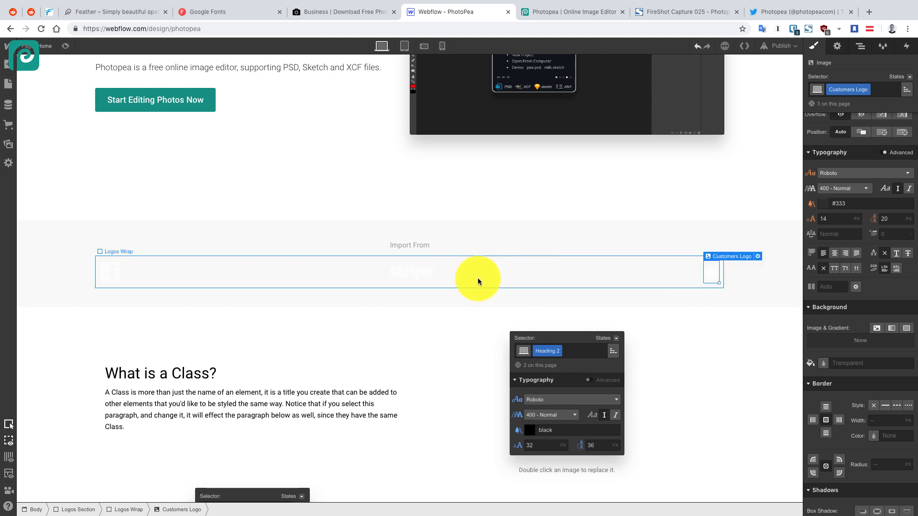
pyautogui.press('Delete')
pyautogui.press('Delete')
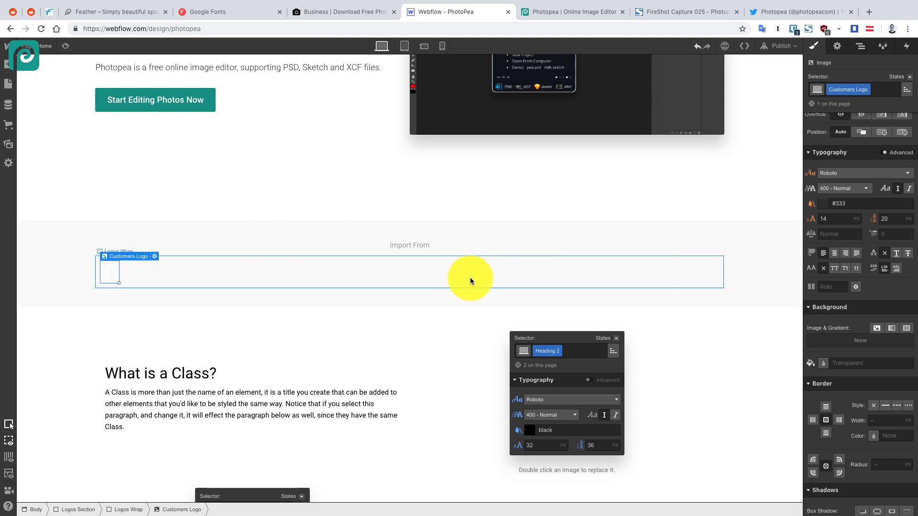
pyautogui.press('Delete')
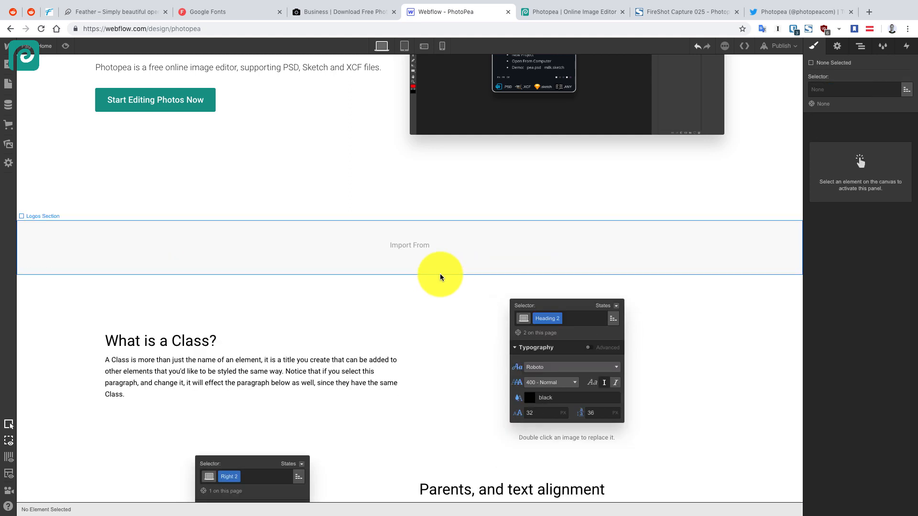
pyautogui.hotkey('ctrl', 'z')
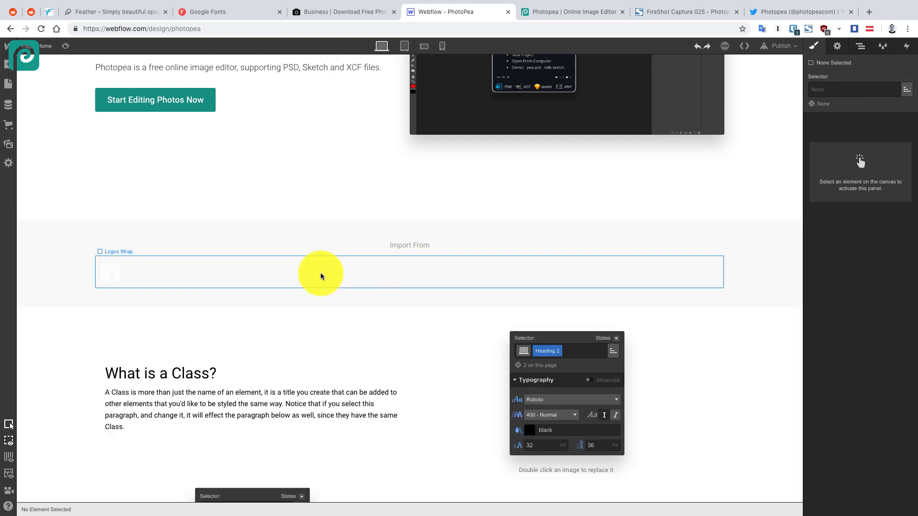
# Close the FireShot capture page and look through Photopea's Twitter profile
pyautogui.click(113, 271)
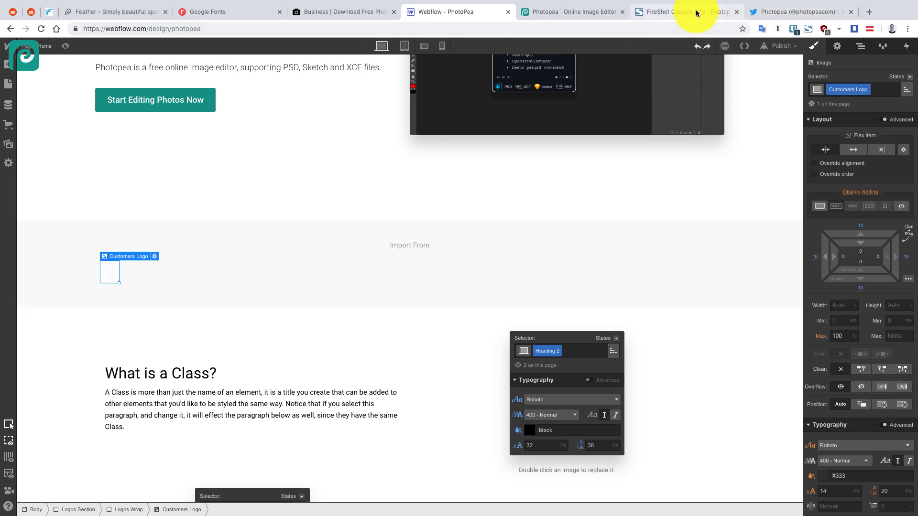
pyautogui.click(671, 11)
pyautogui.click(736, 12)
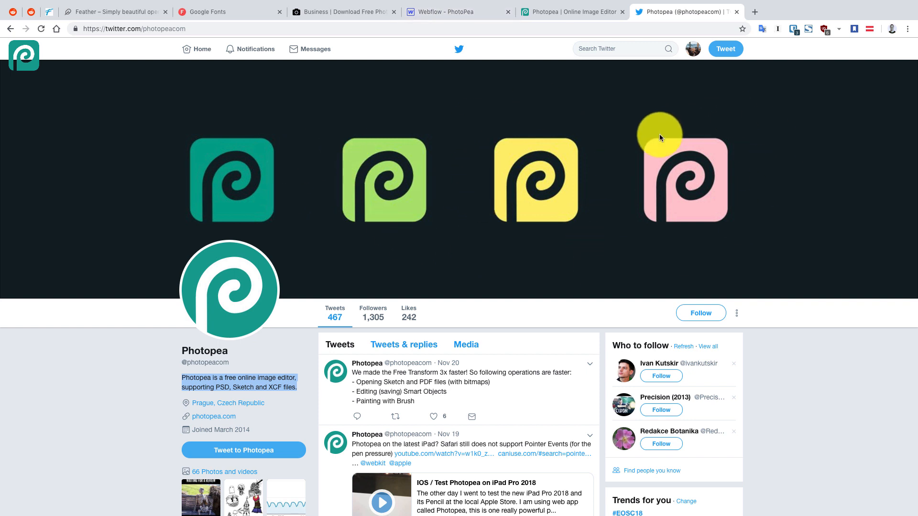
pyautogui.scroll(-1, 401, 232)
pyautogui.scroll(-3, 401, 228)
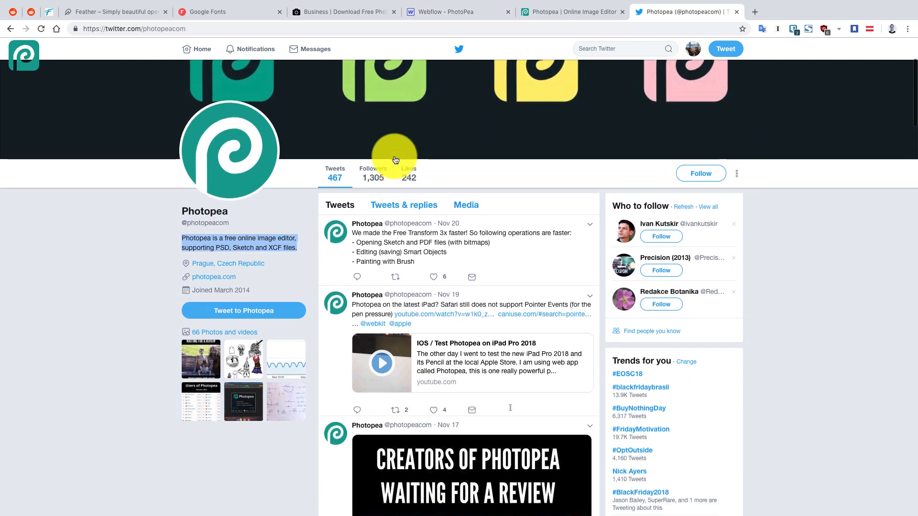
pyautogui.scroll(1, 395, 122)
pyautogui.scroll(3, 395, 124)
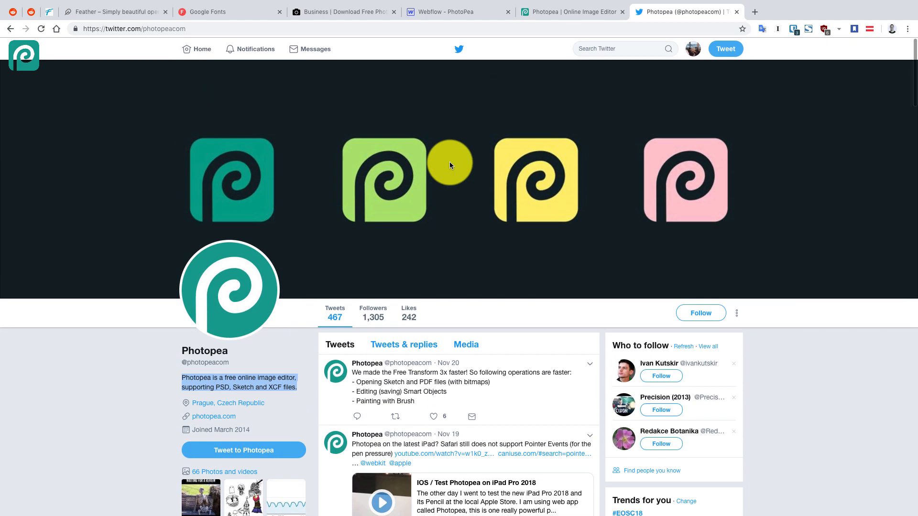
# Open svgporn.com in a new browser tab
pyautogui.click(755, 13)
pyautogui.write('svgporn.com')
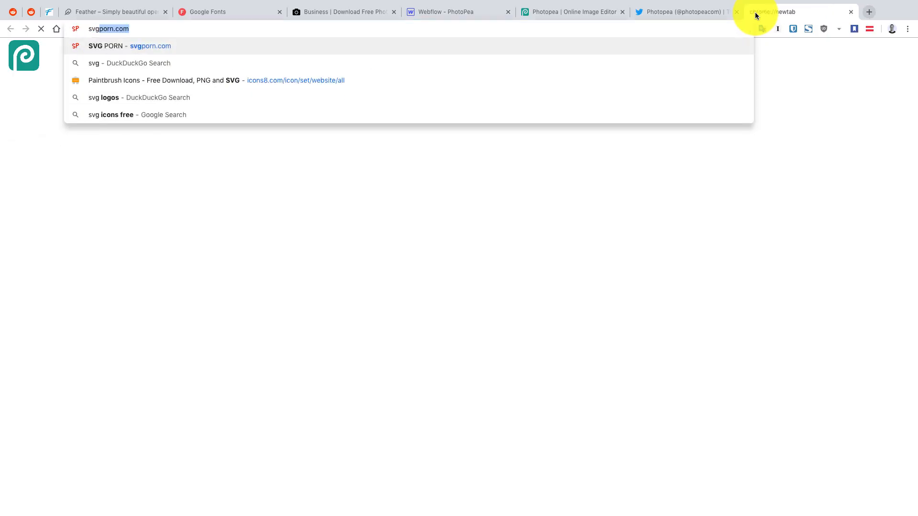
pyautogui.press('Return')
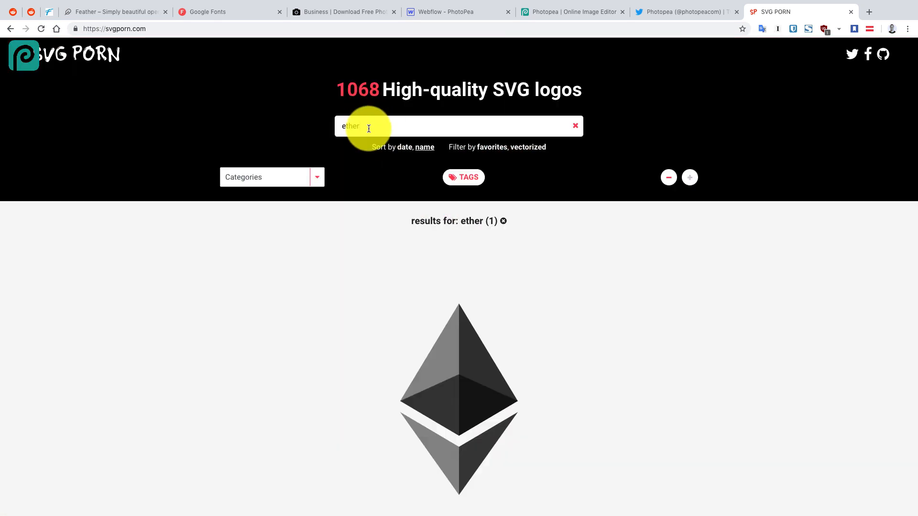
# Search the SVG logo library for gimp, adobe and psd
pyautogui.write('gimp')
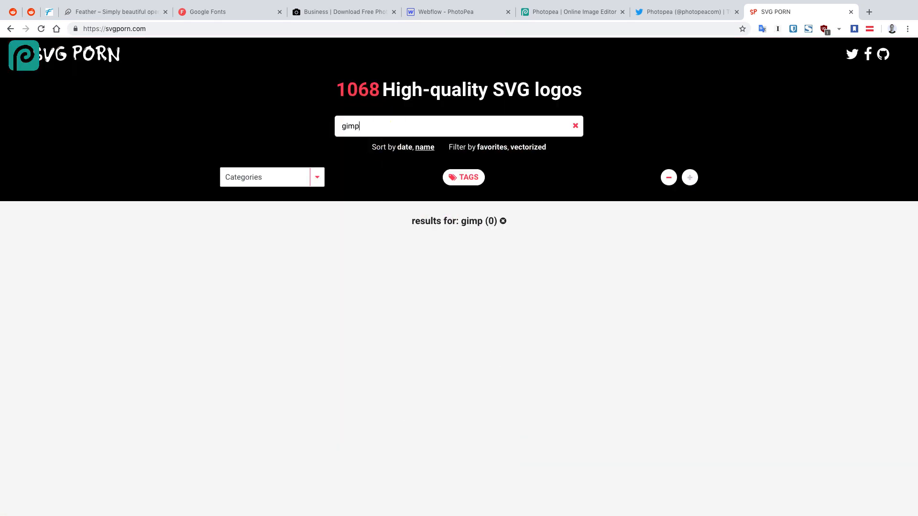
pyautogui.press('super+BackSpace')
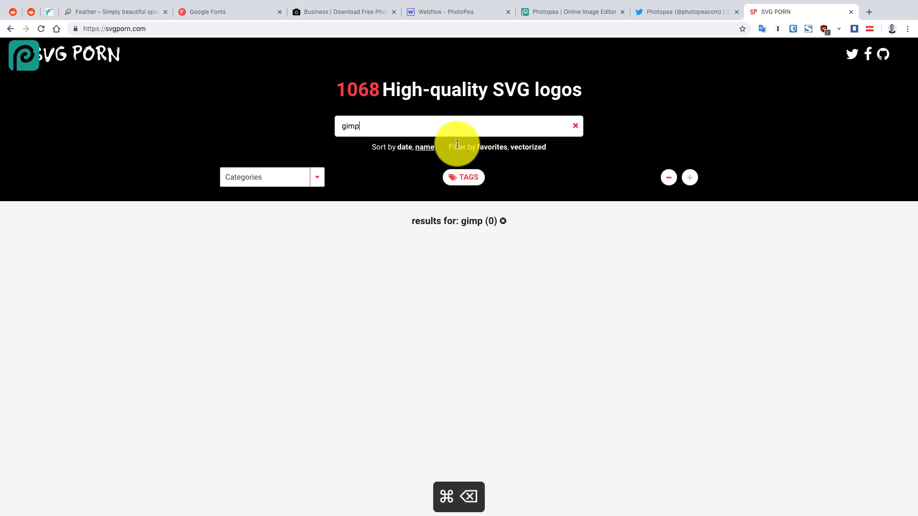
pyautogui.write('adobe')
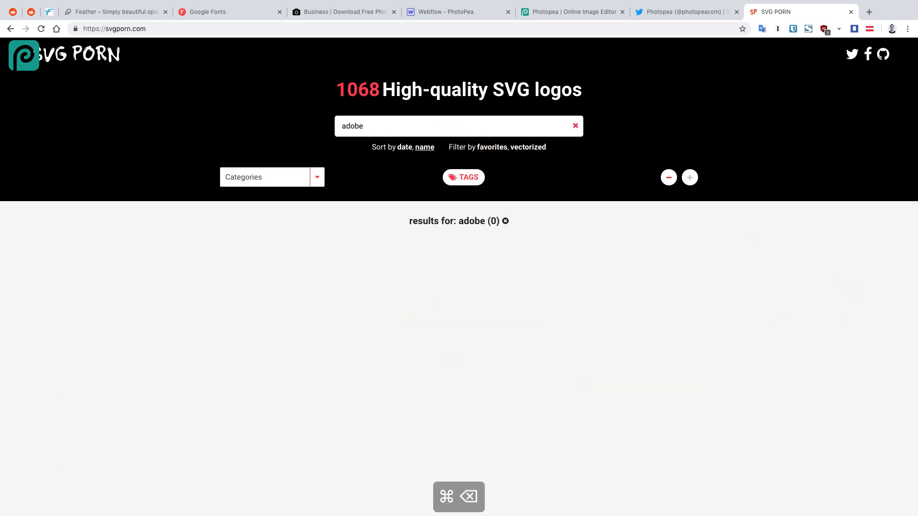
pyautogui.press('super+BackSpace')
pyautogui.write('psd')
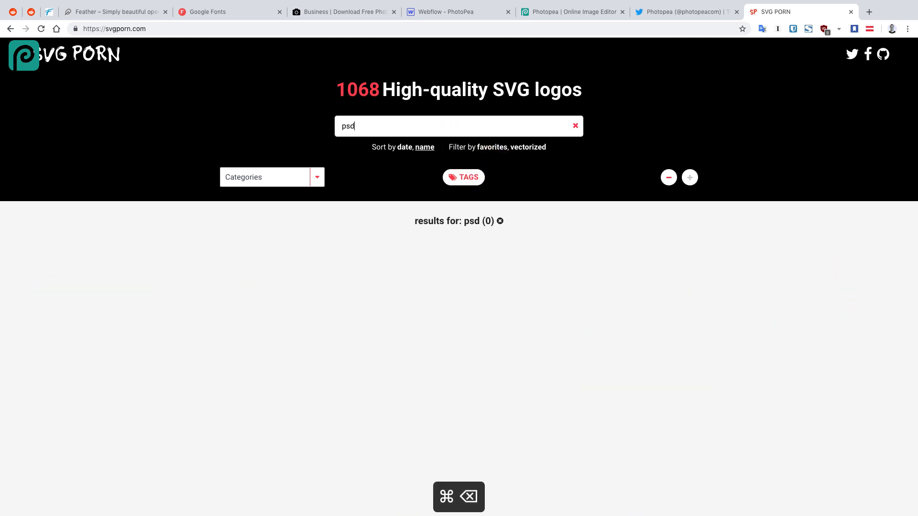
pyautogui.press('super+BackSpace')
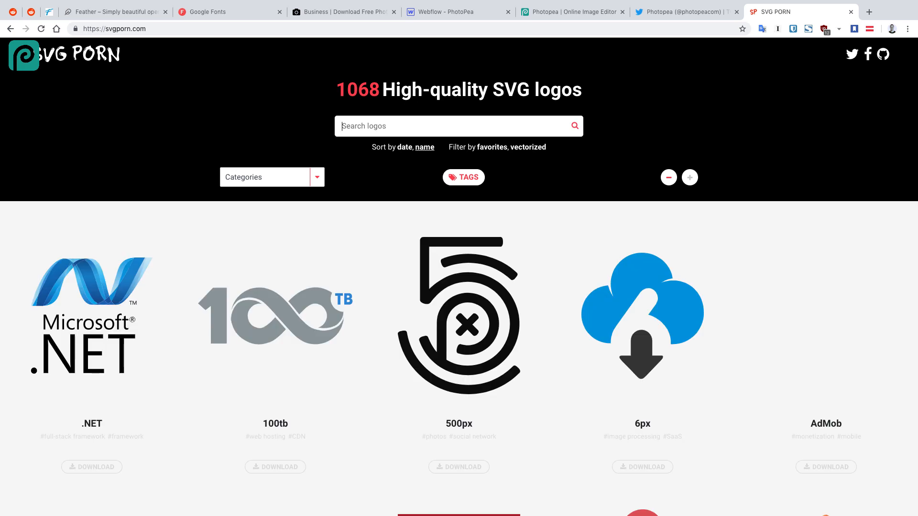
# Find the Sketch logo in the SVG library and save it to the Desktop as sketch.svg
pyautogui.write('sketch')
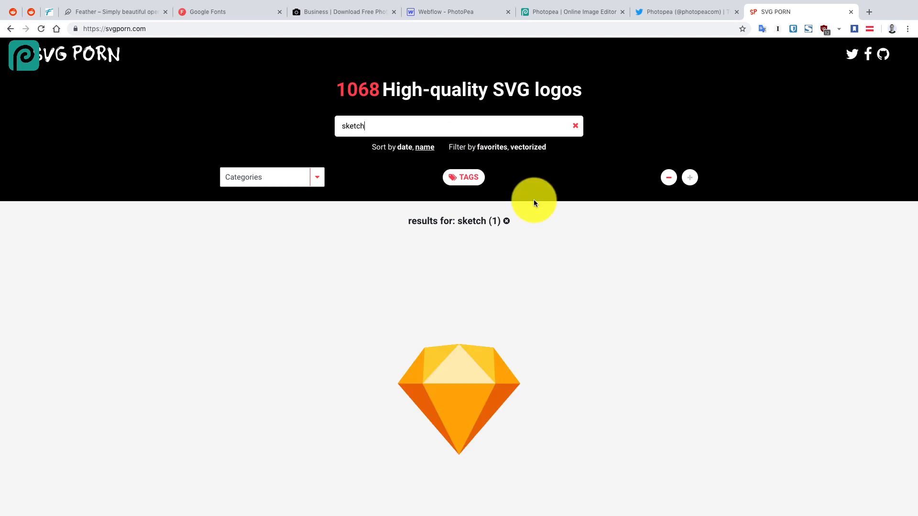
pyautogui.click(593, 12)
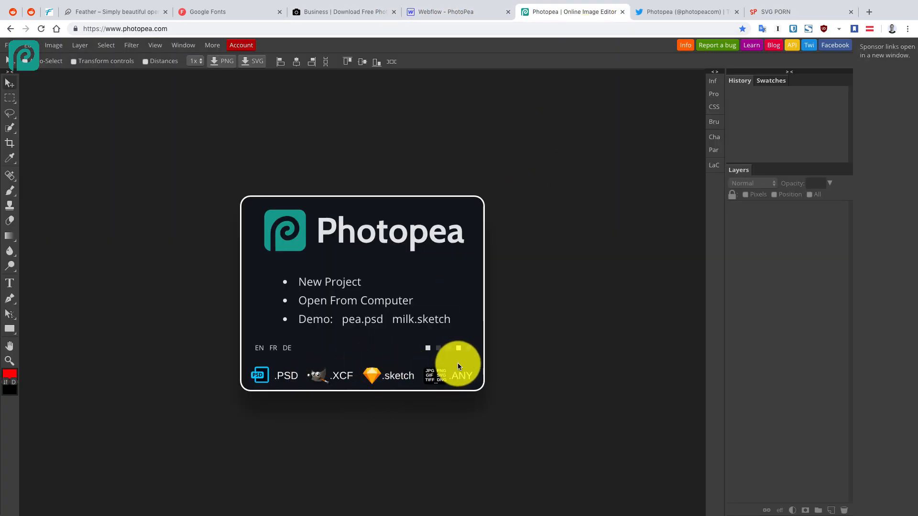
pyautogui.click(771, 11)
pyautogui.scroll(-4, 423, 170)
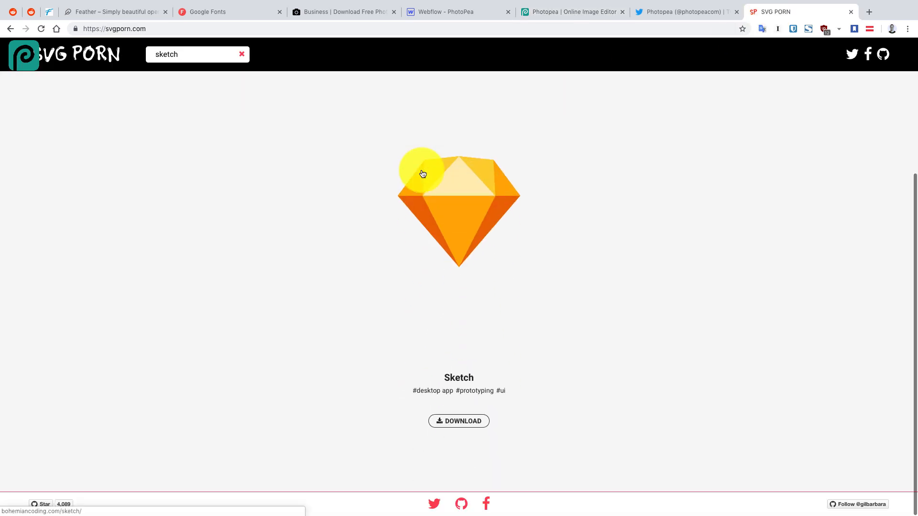
pyautogui.click(459, 420)
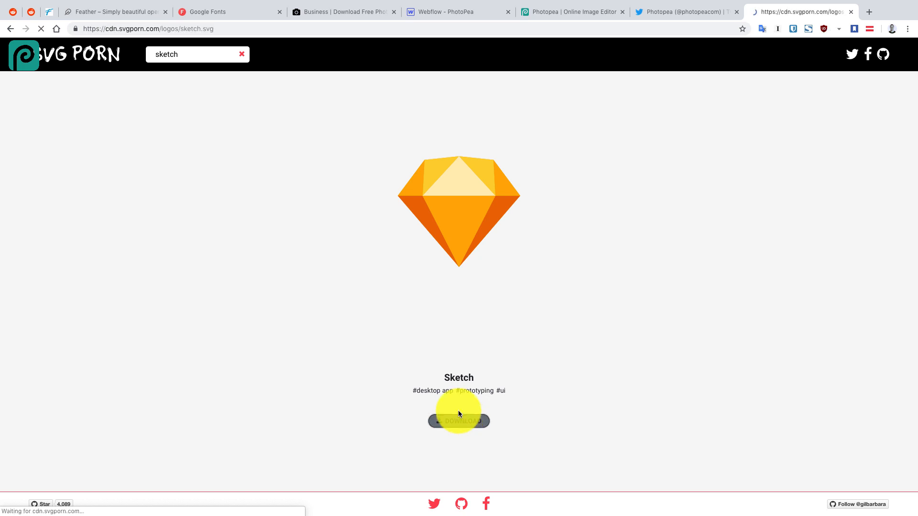
pyautogui.rightClick(85, 92)
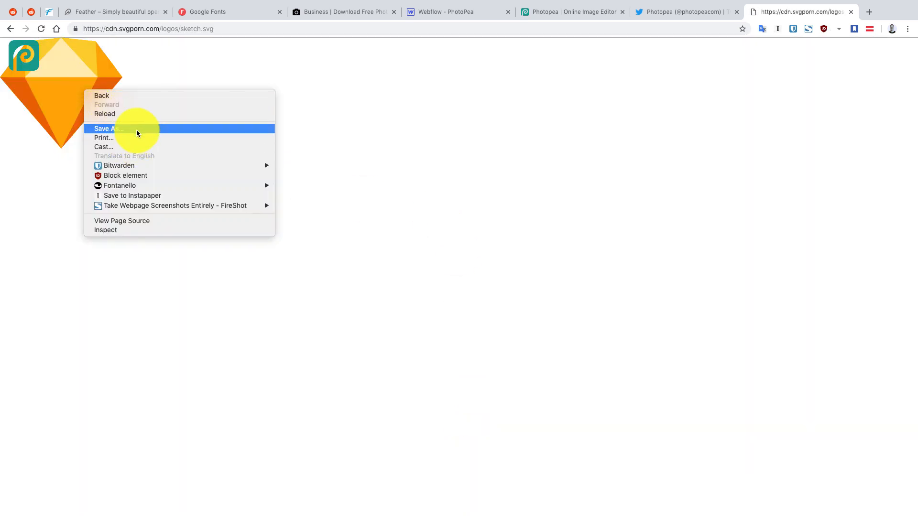
pyautogui.click(136, 130)
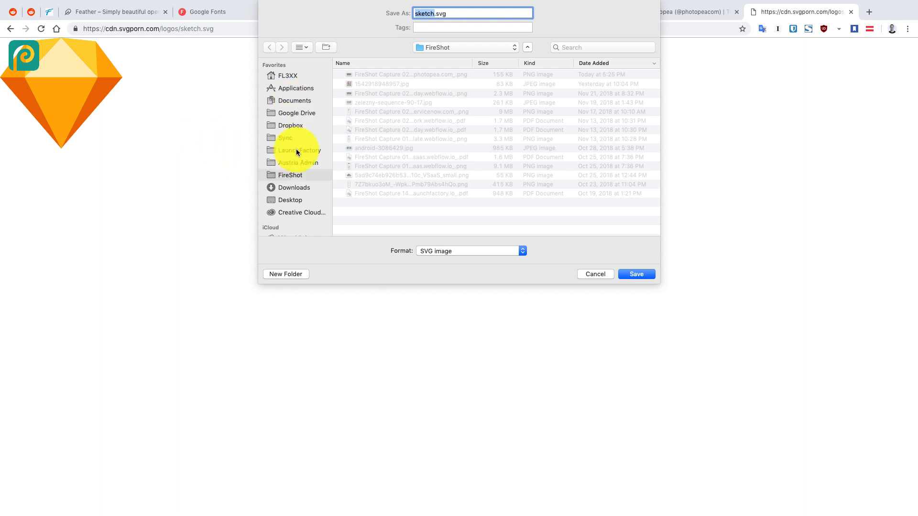
pyautogui.click(293, 190)
pyautogui.click(296, 202)
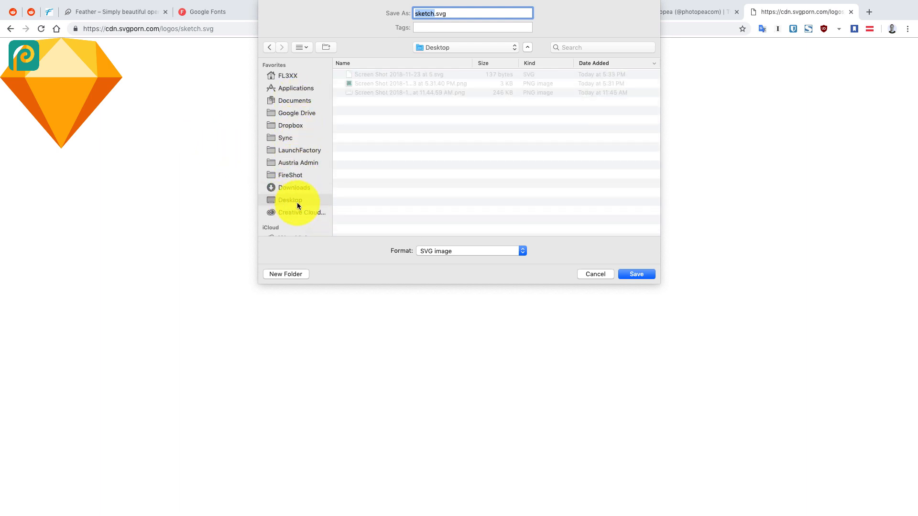
pyautogui.click(637, 274)
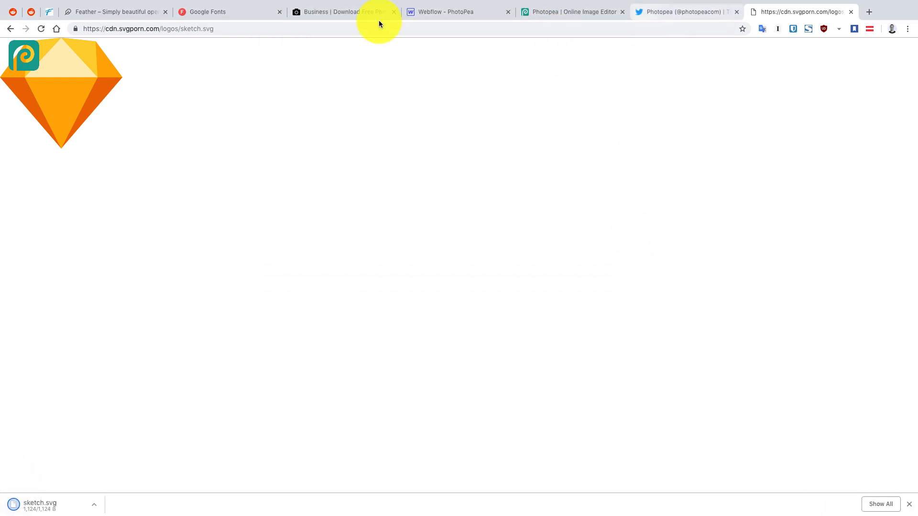
# Back in Webflow, upload sketch.svg to the assets and replace the remaining Customers Logo image with it
pyautogui.click(334, 11)
pyautogui.click(422, 10)
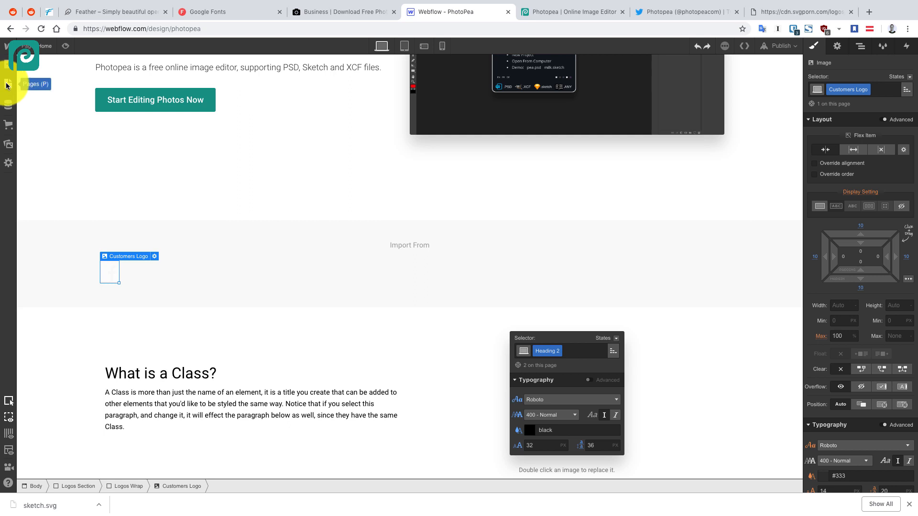
pyautogui.click(154, 257)
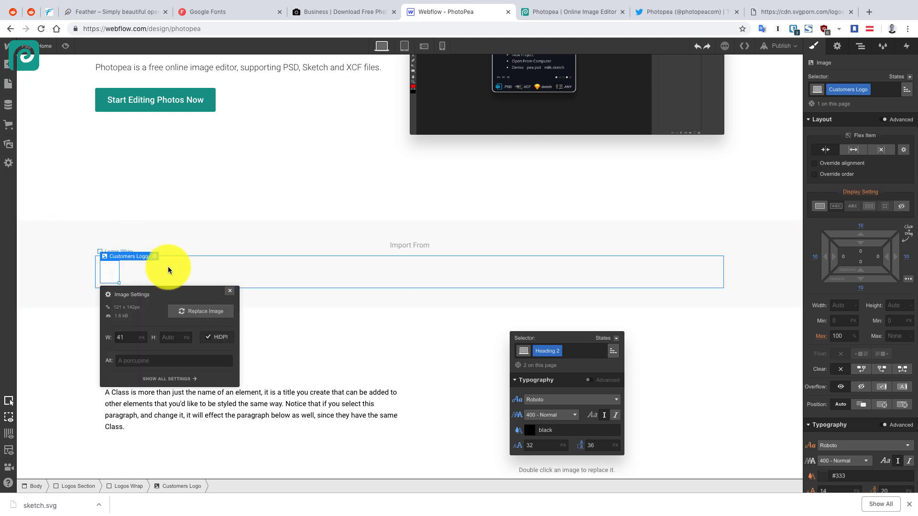
pyautogui.click(196, 309)
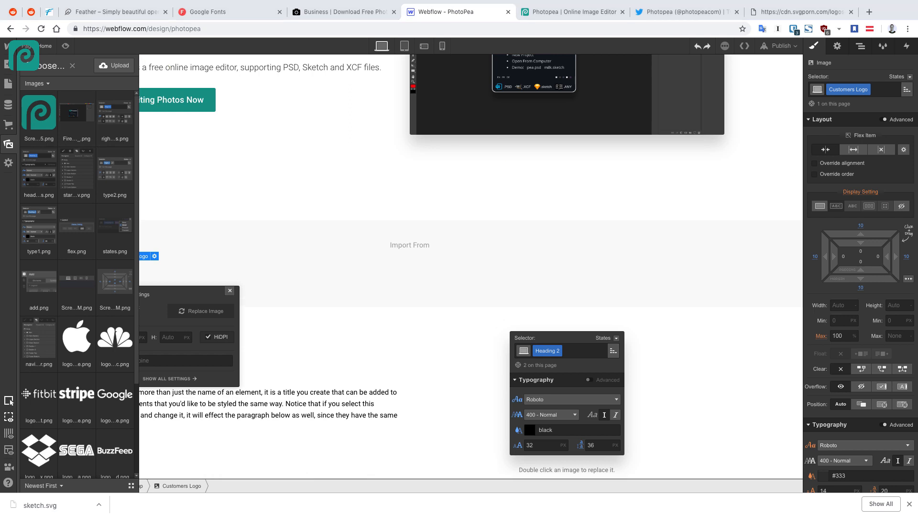
pyautogui.moveTo(583, 251); pyautogui.dragTo(99, 130)
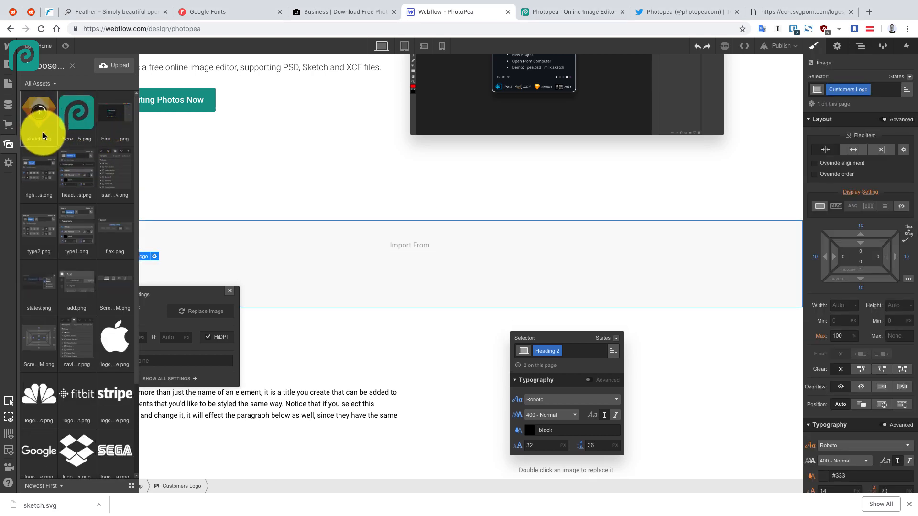
pyautogui.click(42, 132)
pyautogui.click(57, 144)
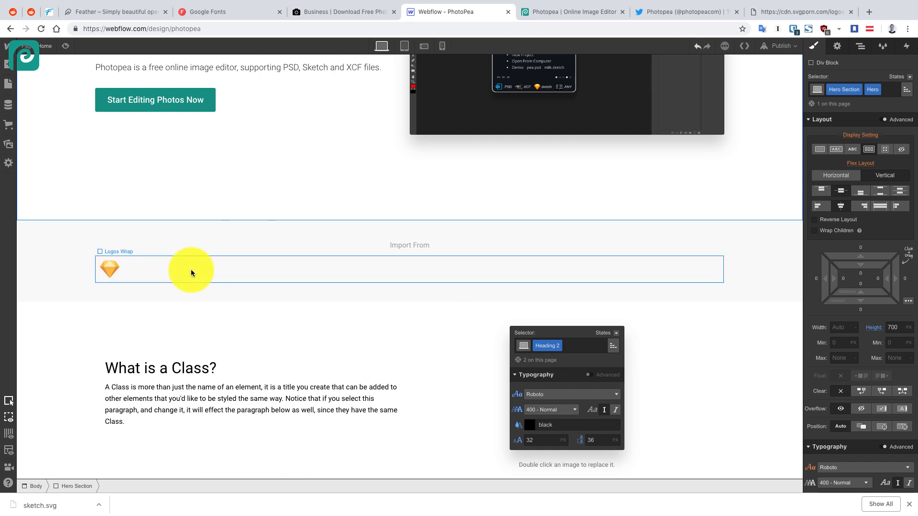
# Justify the Logos Wrap's flex content to the centre so the Sketch logo sits under "Import From"
pyautogui.click(242, 271)
pyautogui.scroll(3, 236, 225)
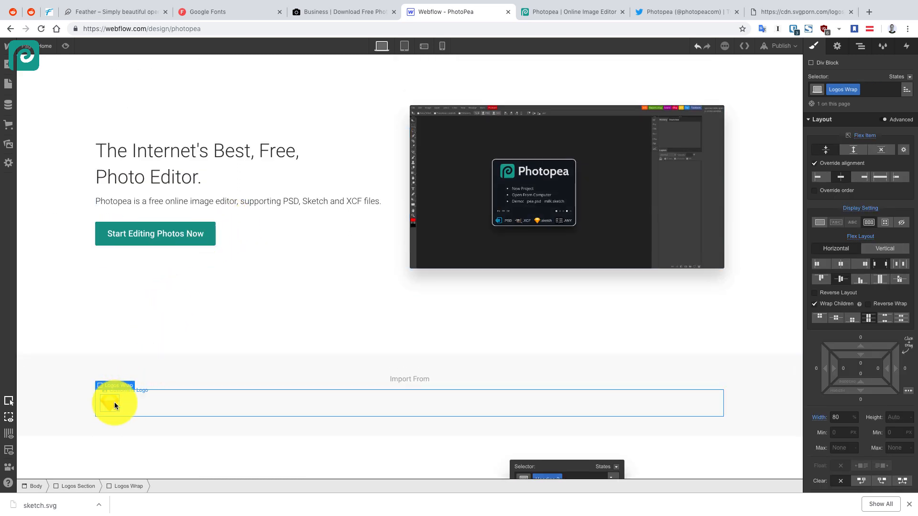
pyautogui.scroll(-1, 500, 317)
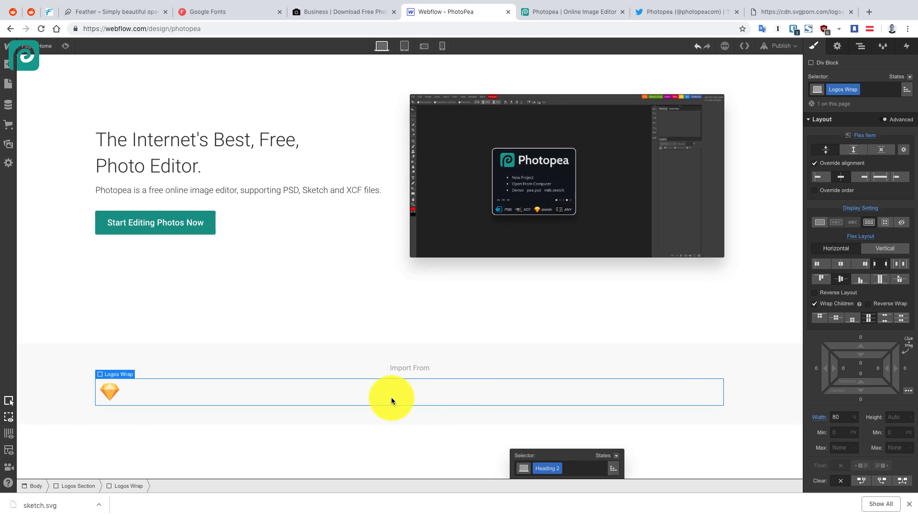
pyautogui.click(842, 265)
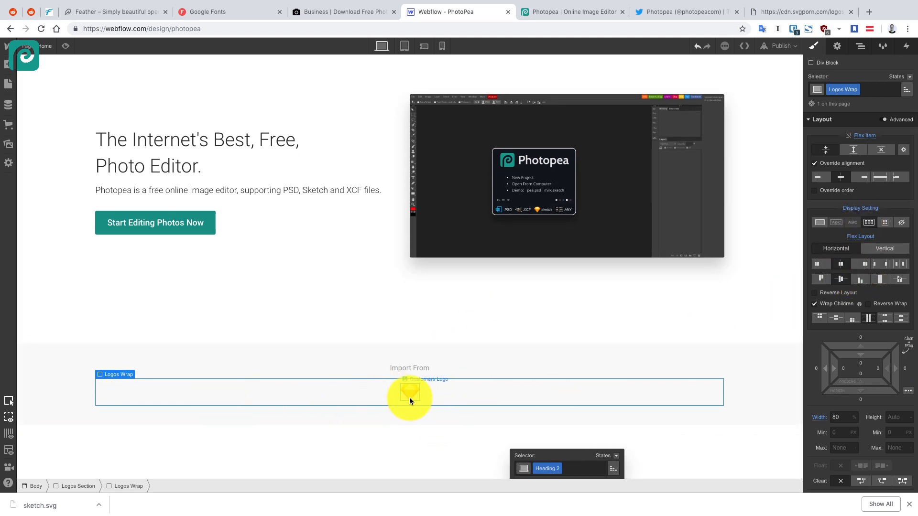
# Set the font size of the "Import From" paragraph to 12 px
pyautogui.click(423, 362)
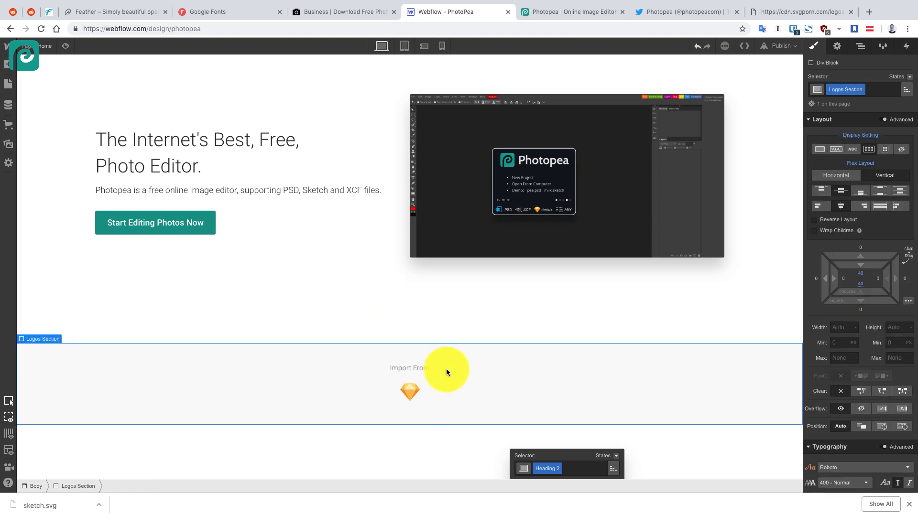
pyautogui.click(424, 368)
pyautogui.click(513, 366)
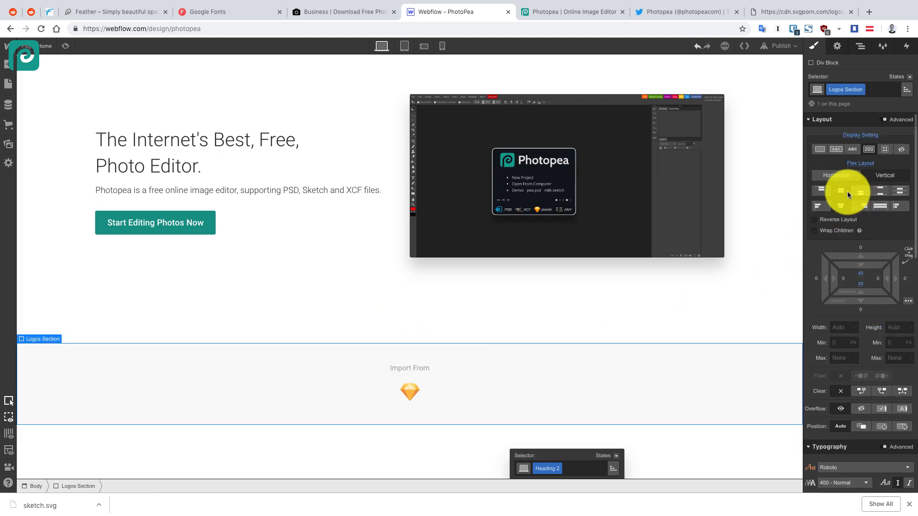
pyautogui.click(412, 369)
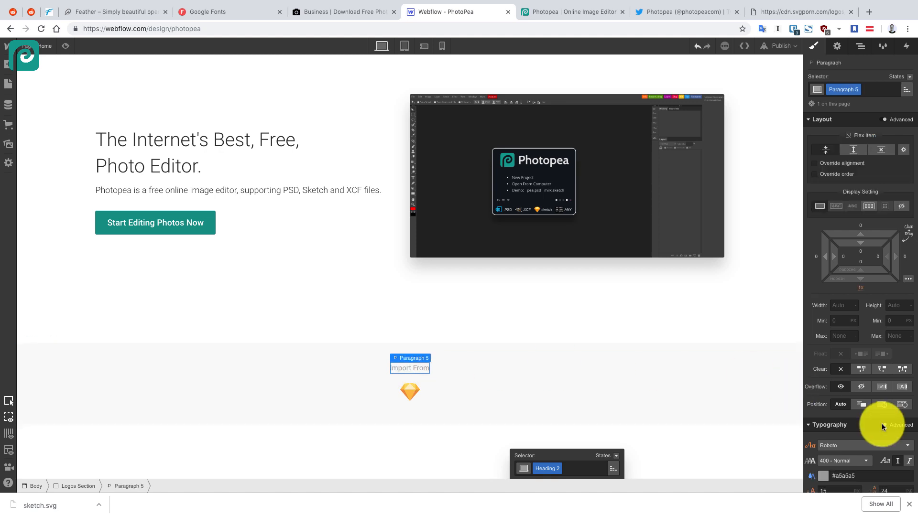
pyautogui.scroll(-1, 882, 423)
pyautogui.click(836, 483)
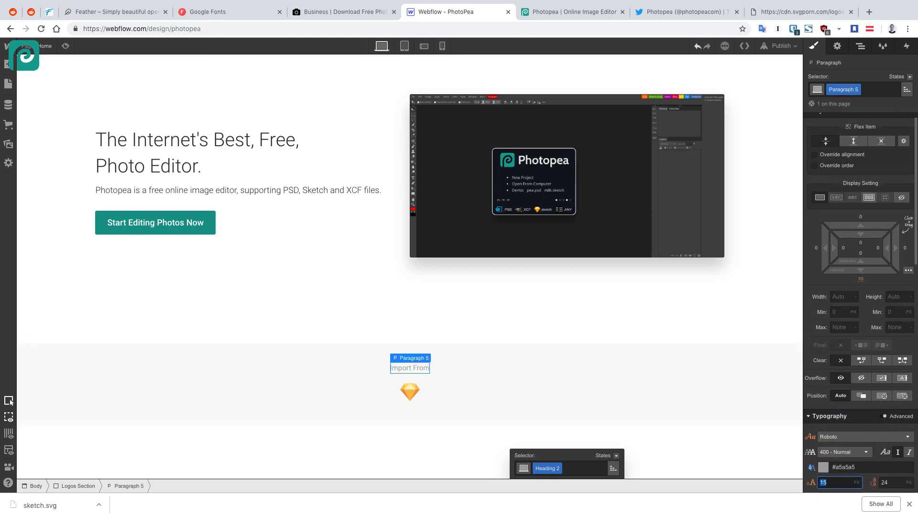
pyautogui.write('12')
pyautogui.click(571, 307)
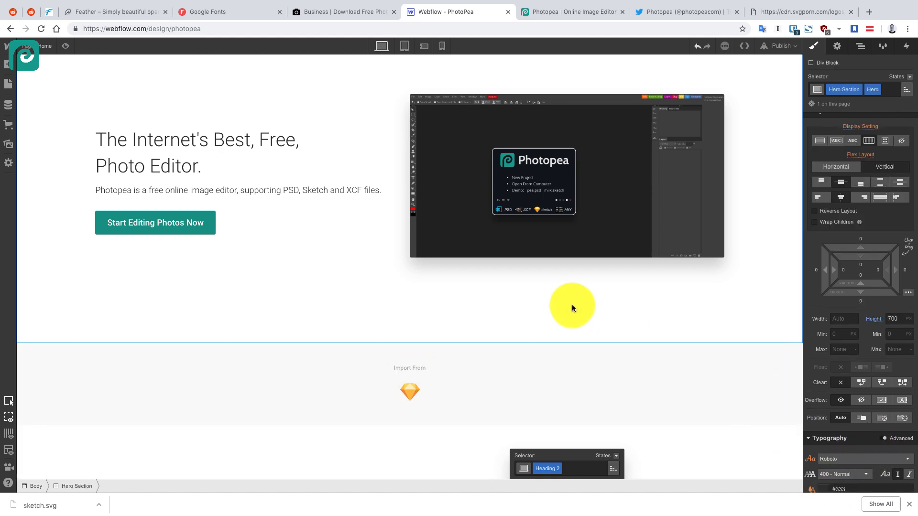
# Switch to the browser tab holding the Sketch SVG, search the web for "psd svg logo" and show the image results
pyautogui.scroll(2, 446, 320)
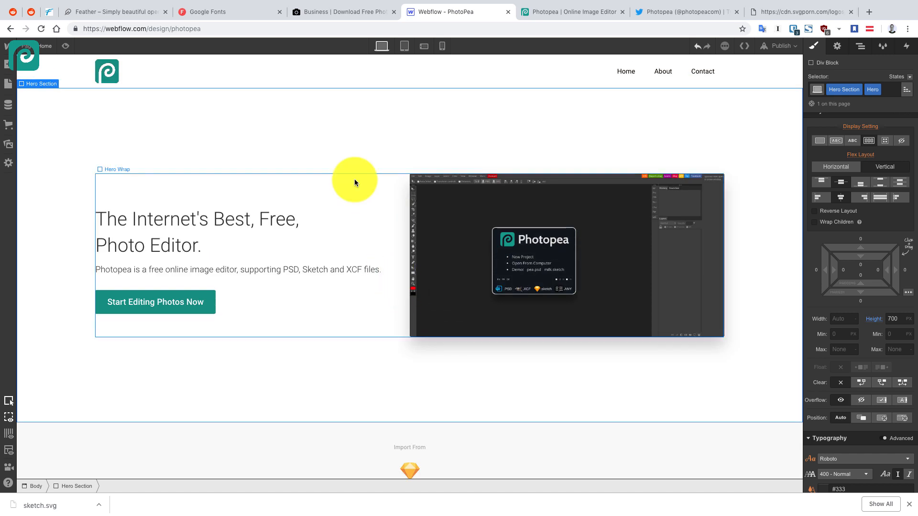
pyautogui.scroll(-2, 384, 225)
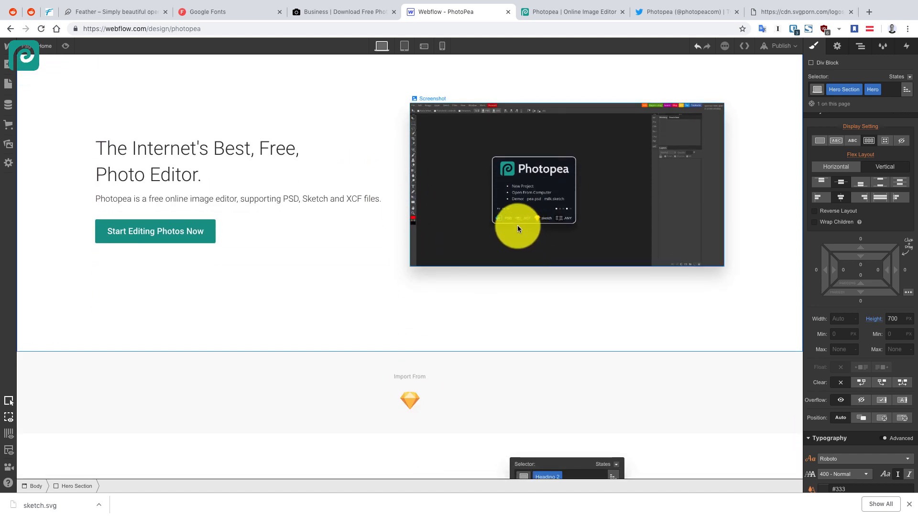
pyautogui.click(778, 10)
pyautogui.doubleClick(669, 27)
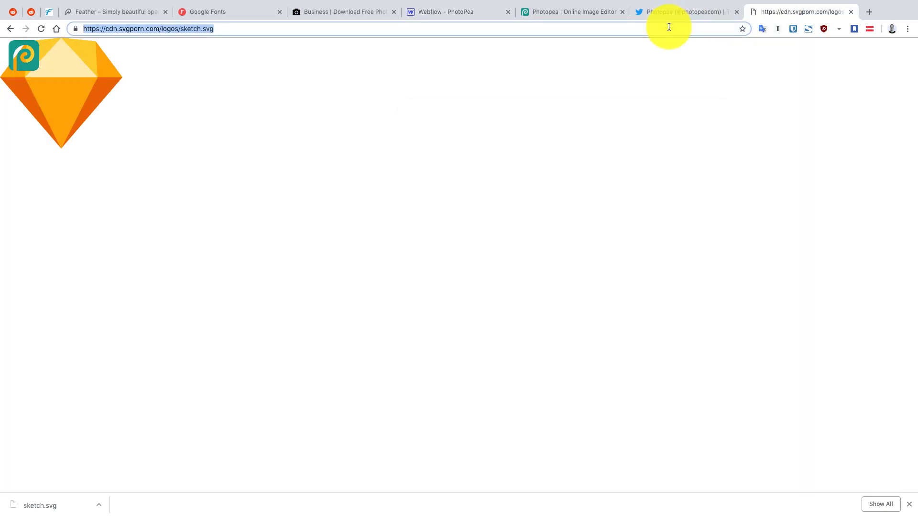
pyautogui.write('psd svg logo')
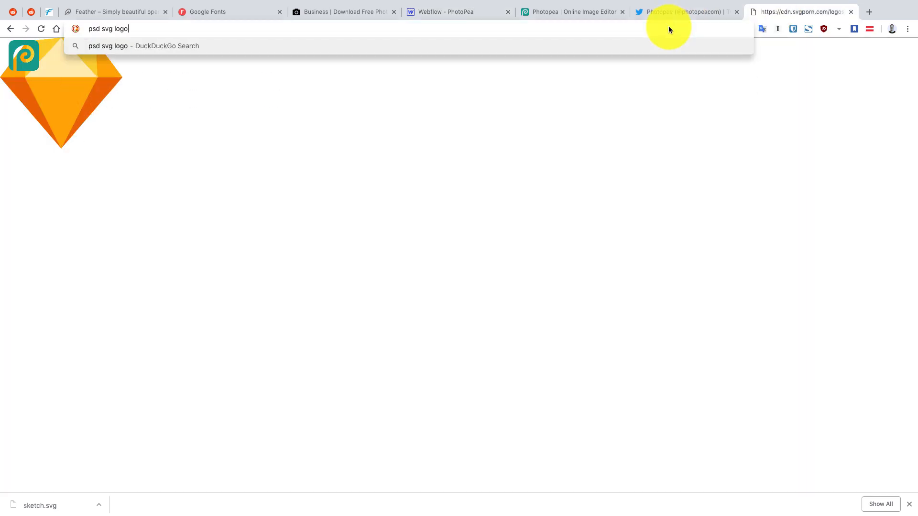
pyautogui.press('Return')
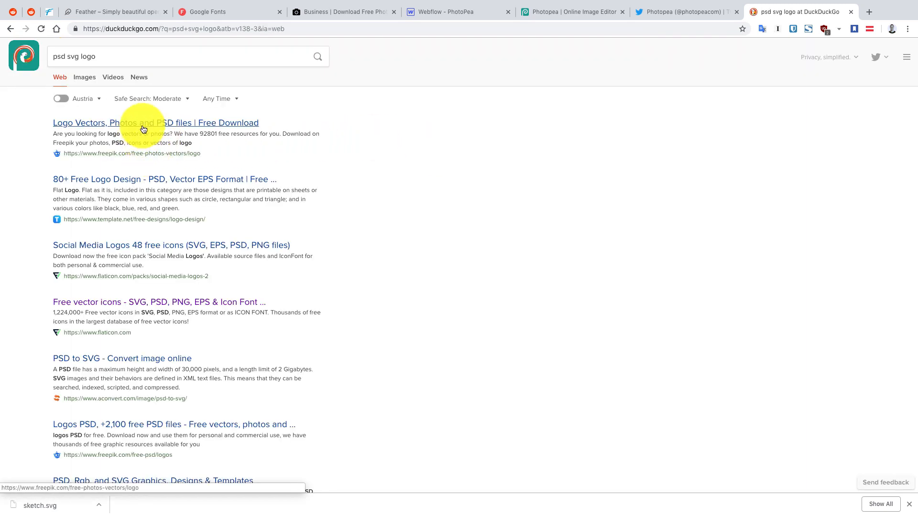
pyautogui.click(82, 77)
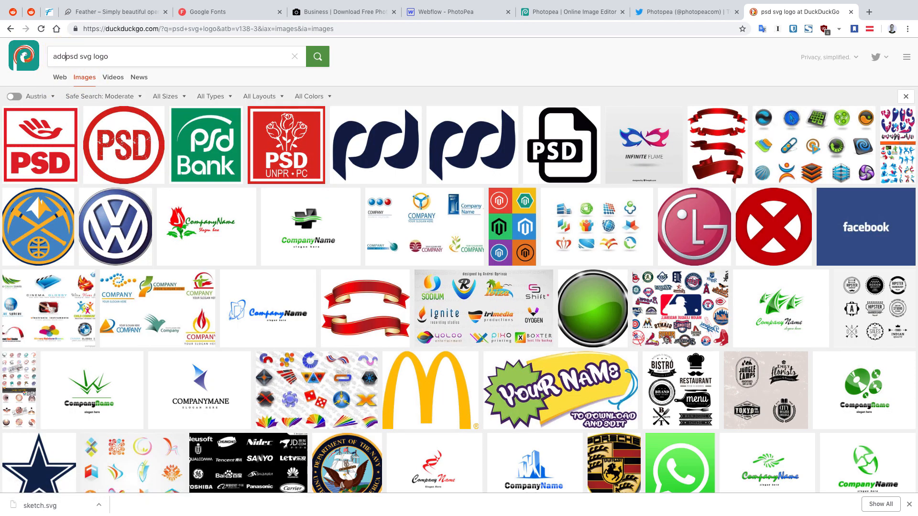
# Refine the image search to "adobe psd svg logo", and replace that query with "adobe photoshop"
pyautogui.write('be')
pyautogui.press('Return')
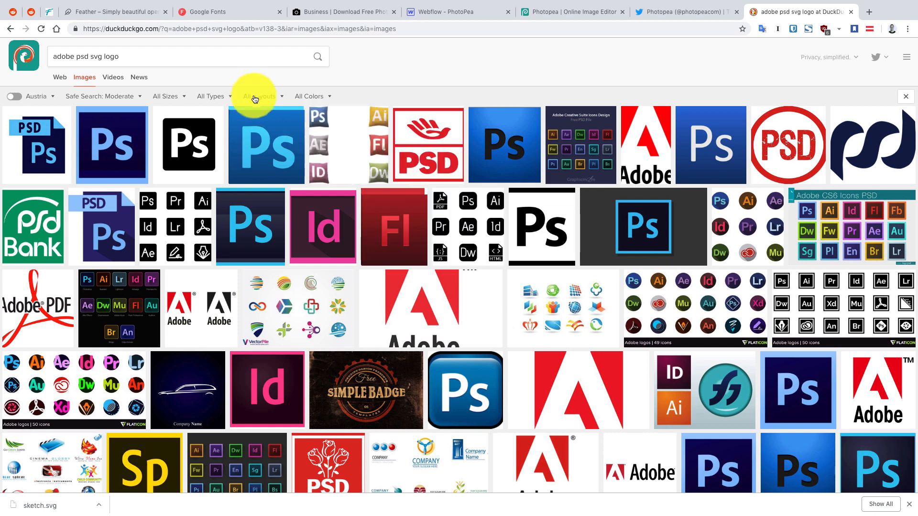
pyautogui.click(122, 56)
pyautogui.write('adobe photoshop')
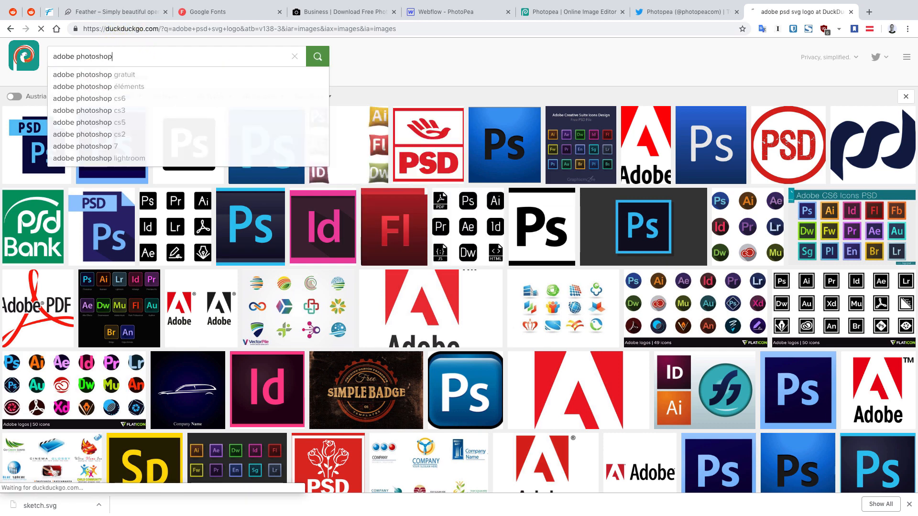
pyautogui.press('Return')
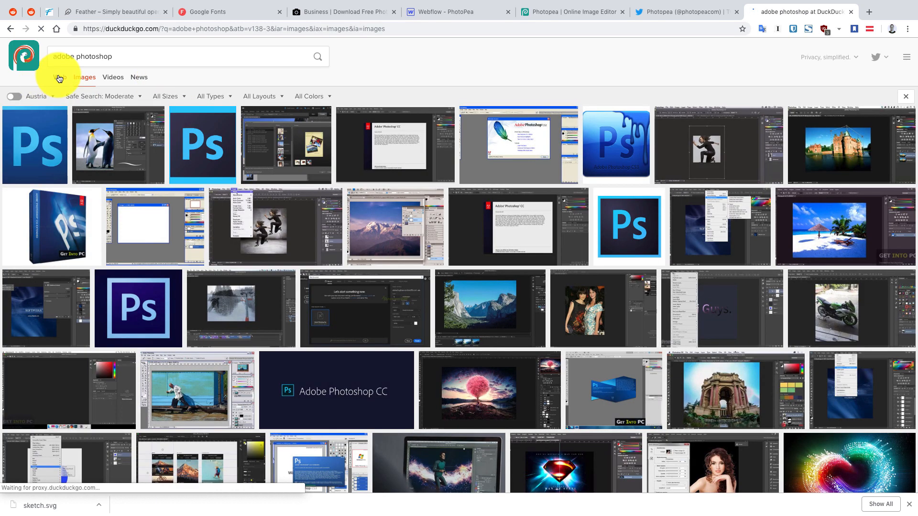
# Open Adobe's Photoshop product page from the web results, look through it for a usable logo, and return to the results
pyautogui.click(59, 77)
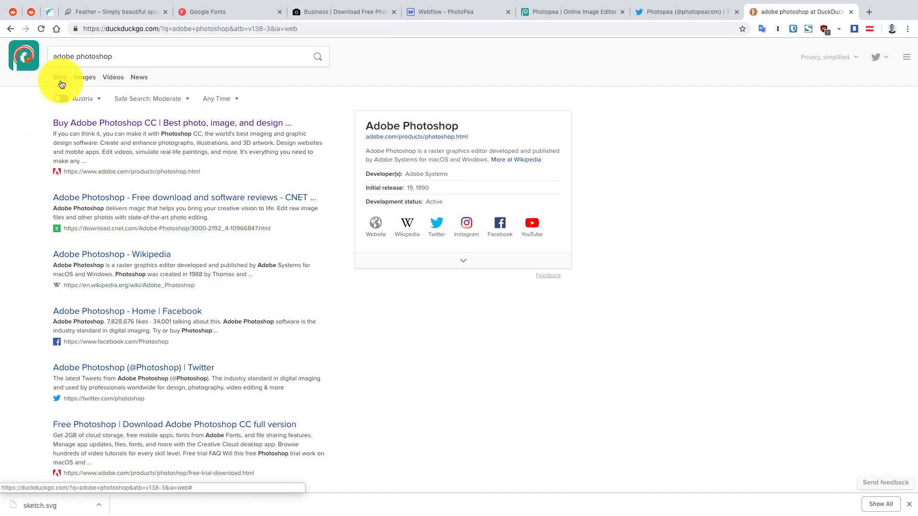
pyautogui.click(128, 125)
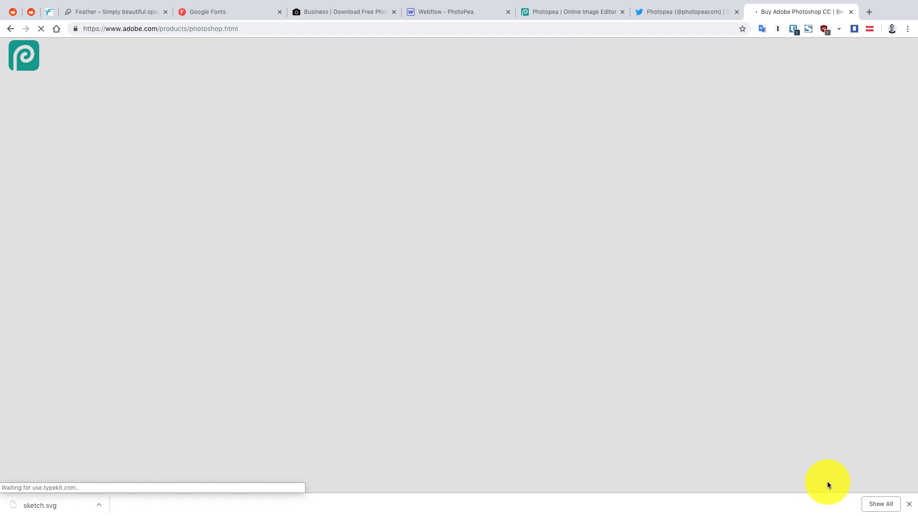
pyautogui.click(909, 504)
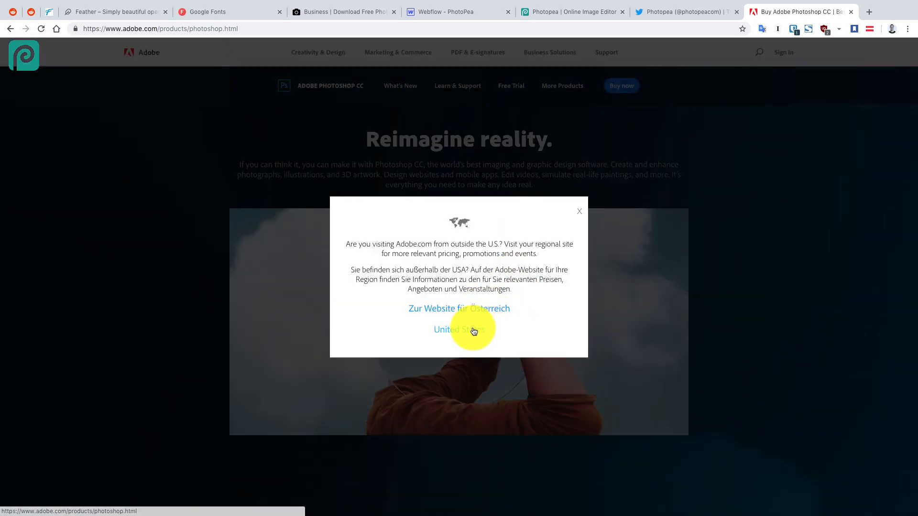
pyautogui.click(577, 209)
pyautogui.scroll(-10, 505, 153)
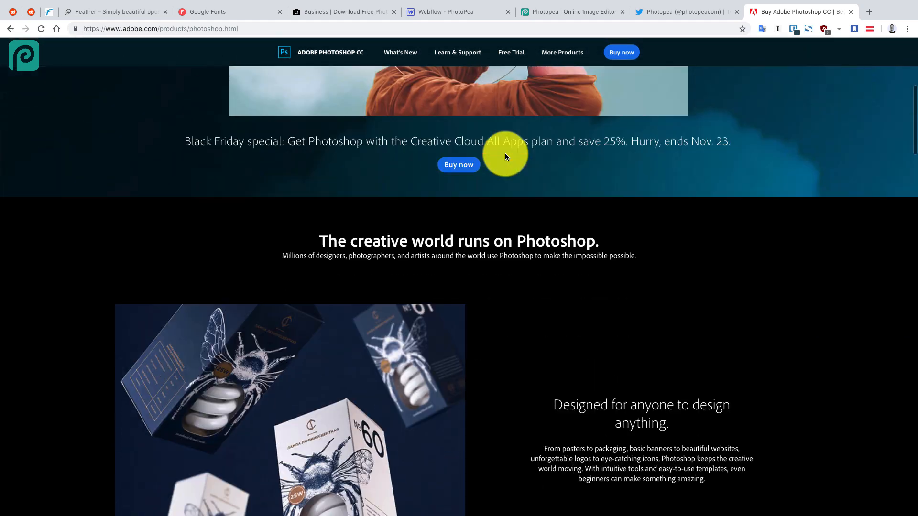
pyautogui.scroll(-12, 506, 153)
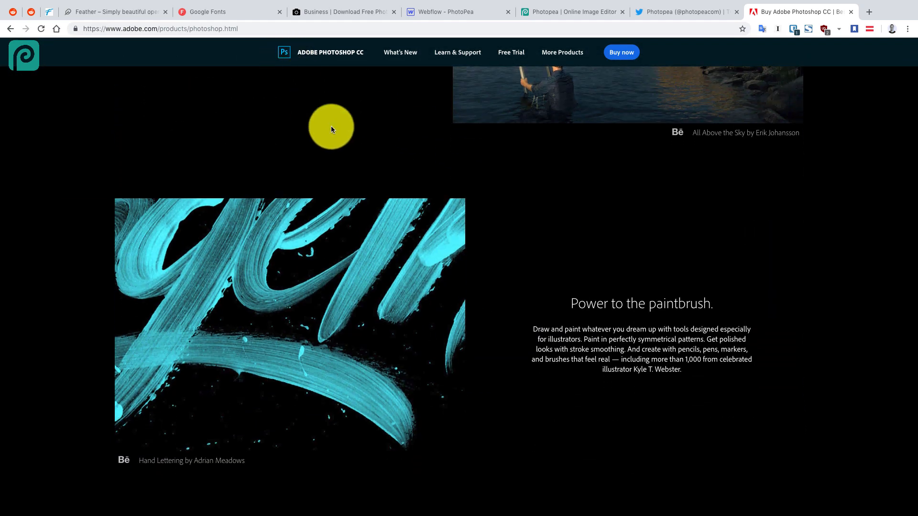
pyautogui.hscroll(-5, 335, 127)
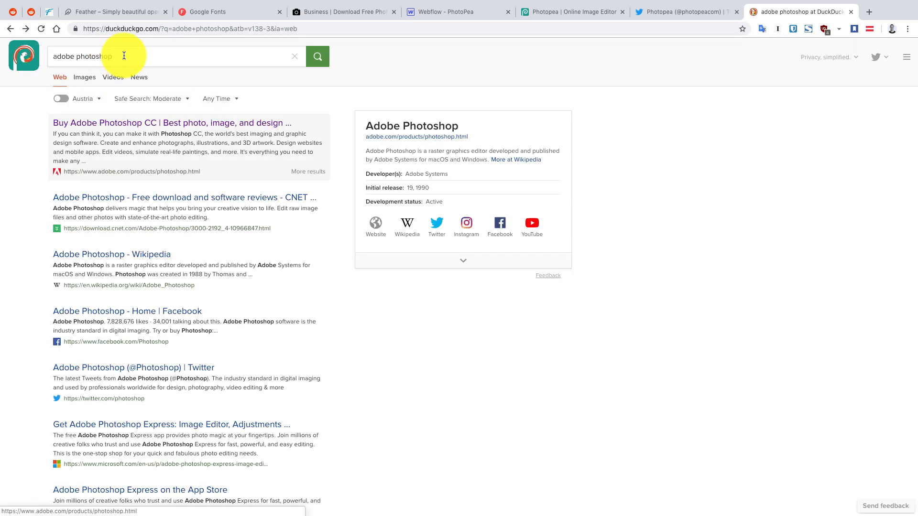
# Open svgporn.com in a new tab and search its logo library for "photoshop" and for "adobe", clearing each query
pyautogui.hotkey('ctrl', 't')
pyautogui.write('svg')
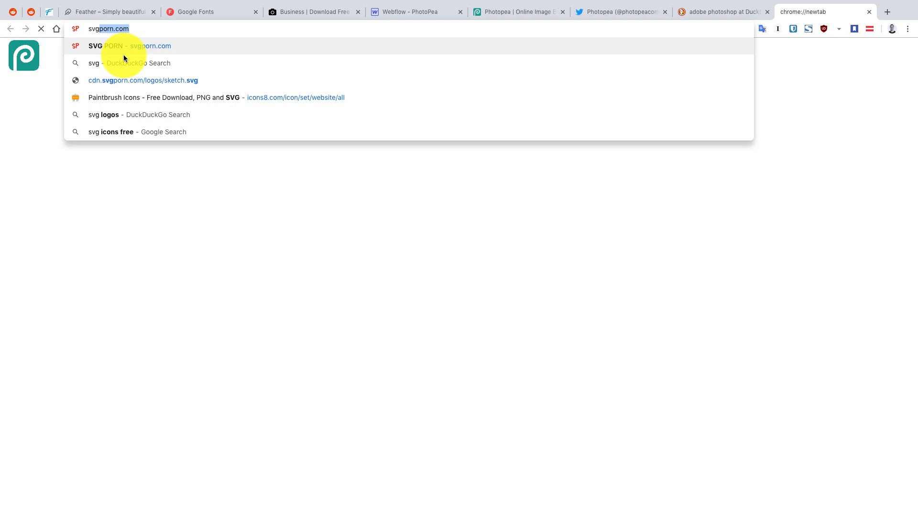
pyautogui.press('Return')
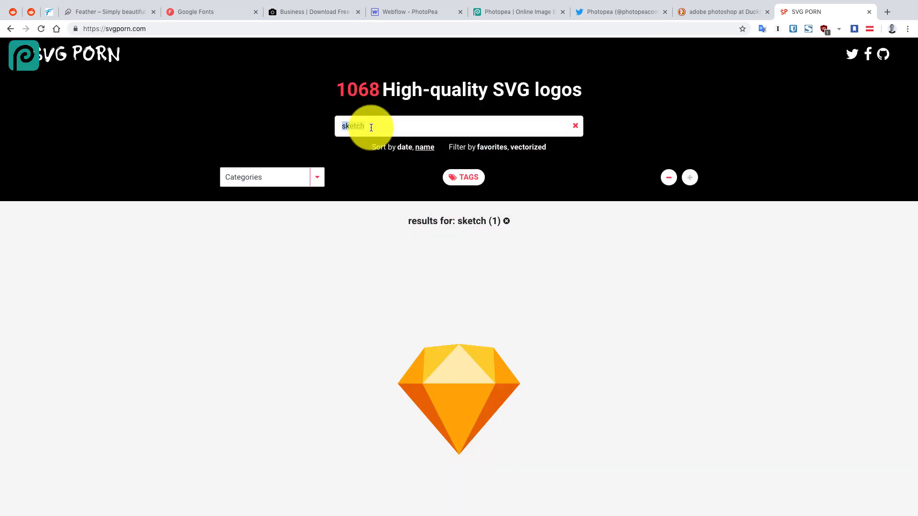
pyautogui.doubleClick(371, 127)
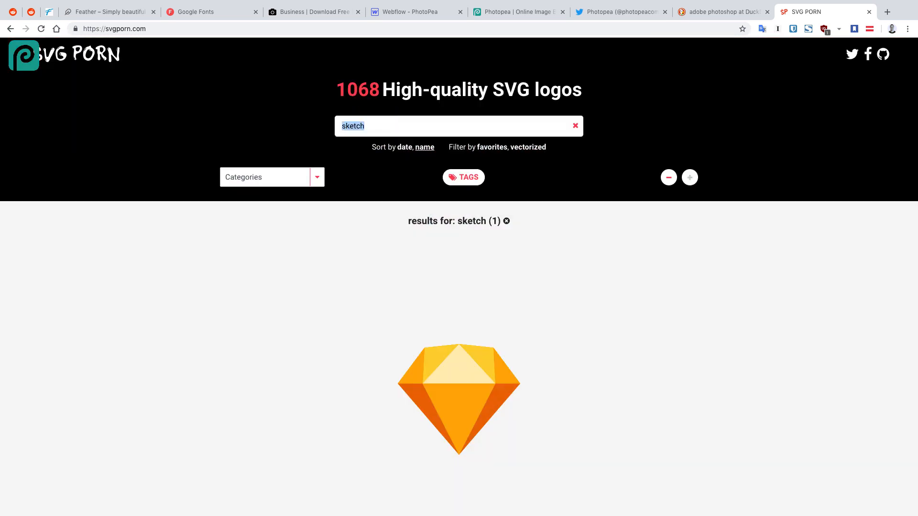
pyautogui.write('photoshop')
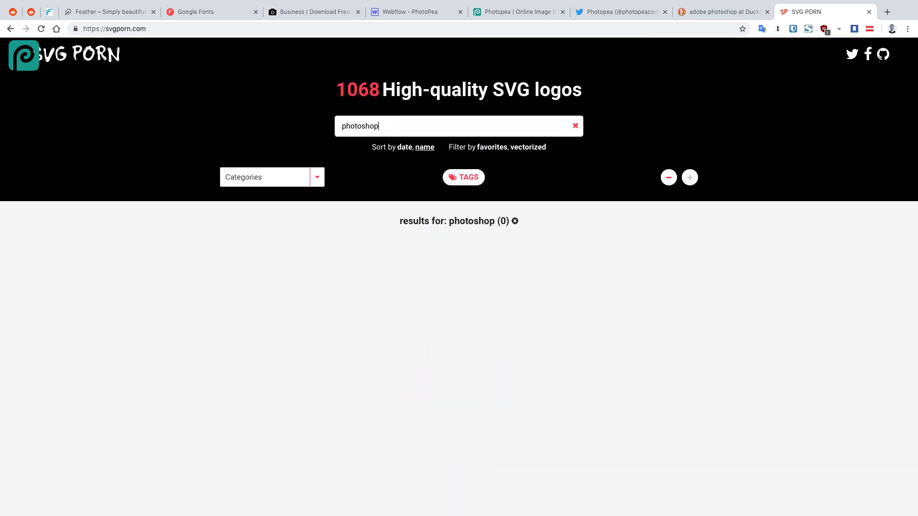
pyautogui.press('super+BackSpace')
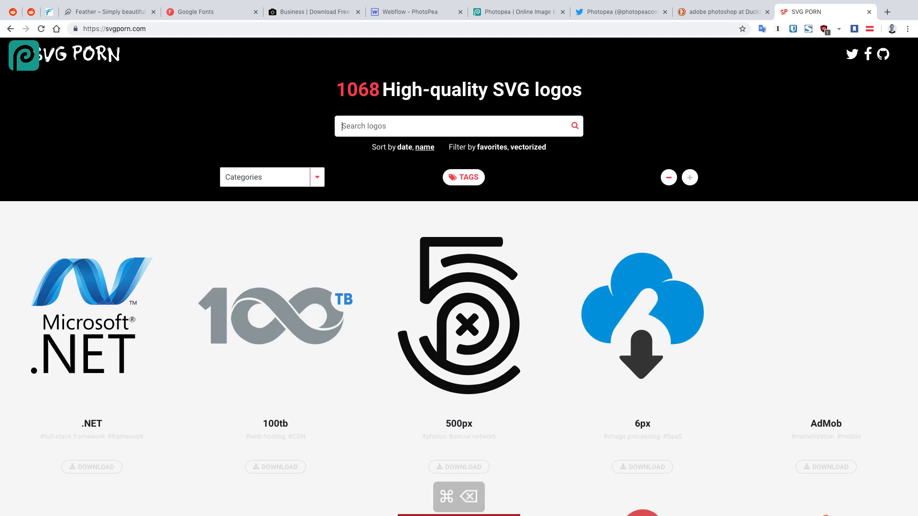
pyautogui.write('adobe')
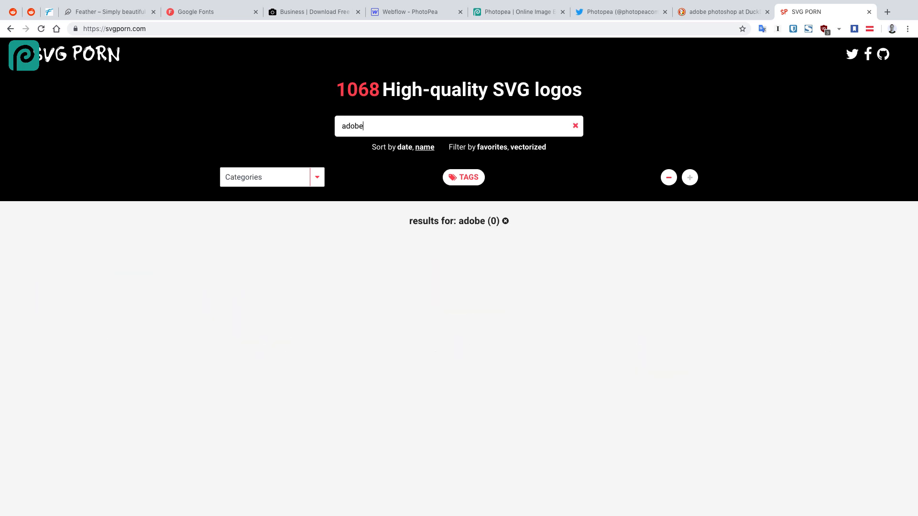
pyautogui.press('super+BackSpace')
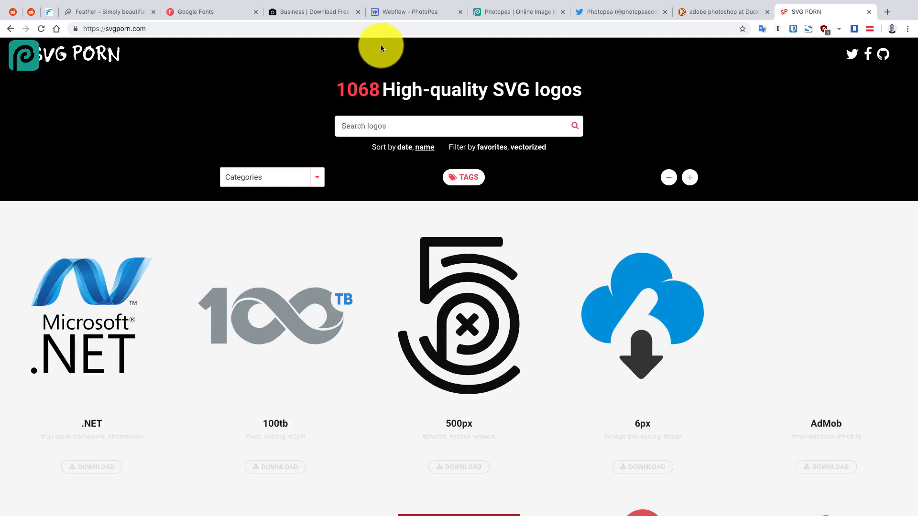
# Examine the alphabetical, unfiltered SVG logo library for an Adobe or Photoshop logo
pyautogui.click(379, 27)
pyautogui.scroll(-10, 431, 105)
pyautogui.scroll(2, 431, 108)
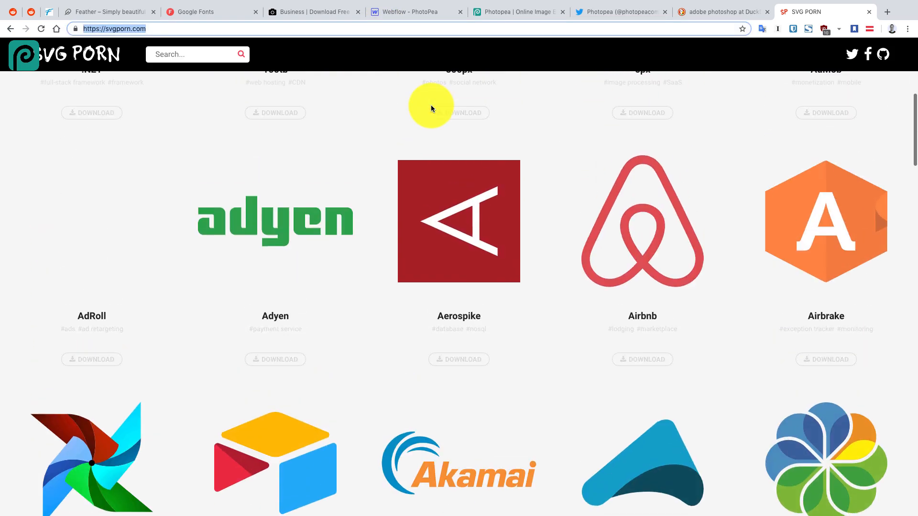
pyautogui.scroll(-6, 431, 108)
pyautogui.scroll(-12, 432, 108)
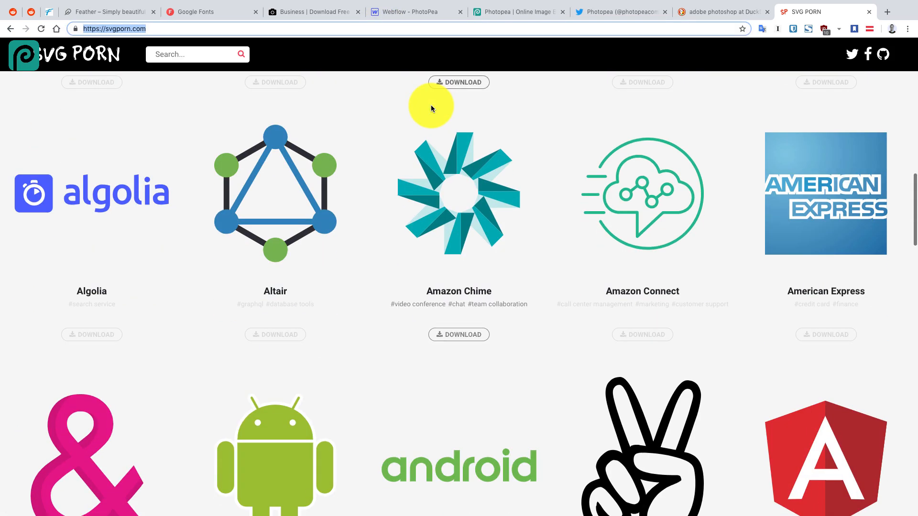
pyautogui.scroll(-8, 431, 108)
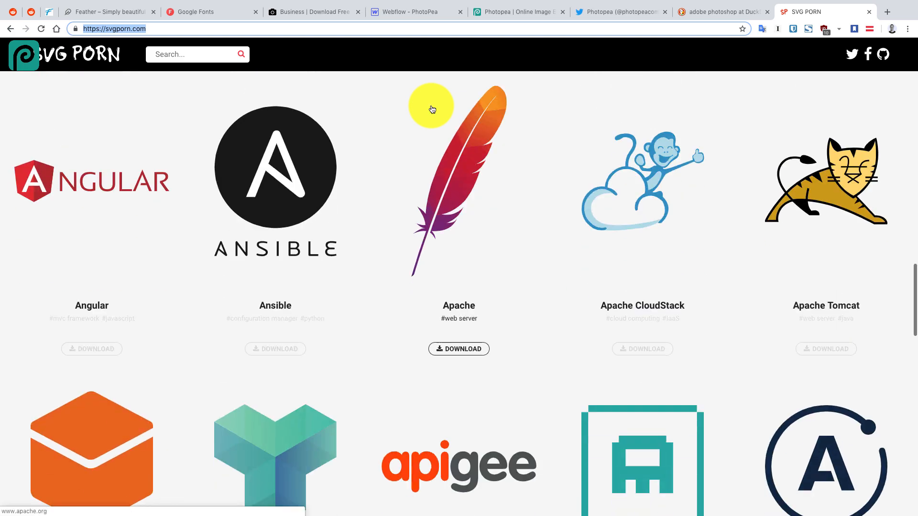
pyautogui.scroll(-8, 431, 108)
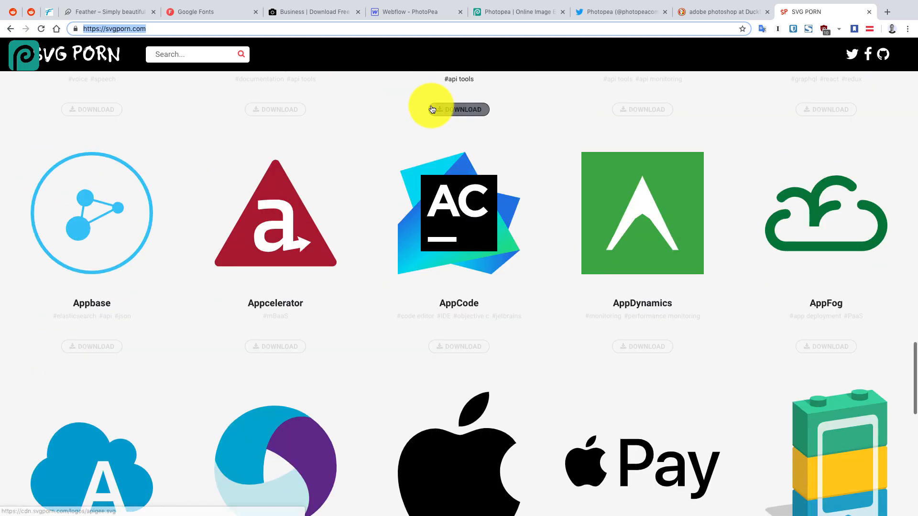
pyautogui.scroll(20, 432, 108)
pyautogui.scroll(5, 431, 108)
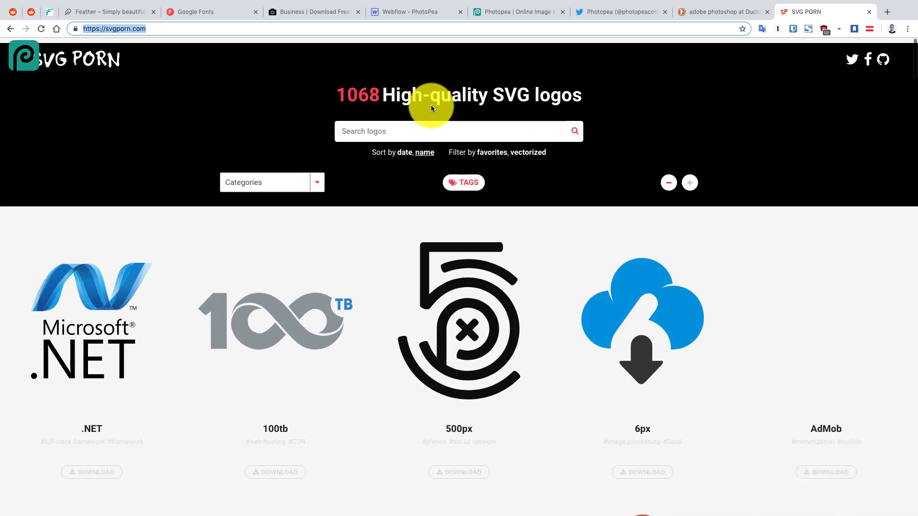
# Search the web for SVG company logos from the svgporn.com tab
pyautogui.write('svg ')
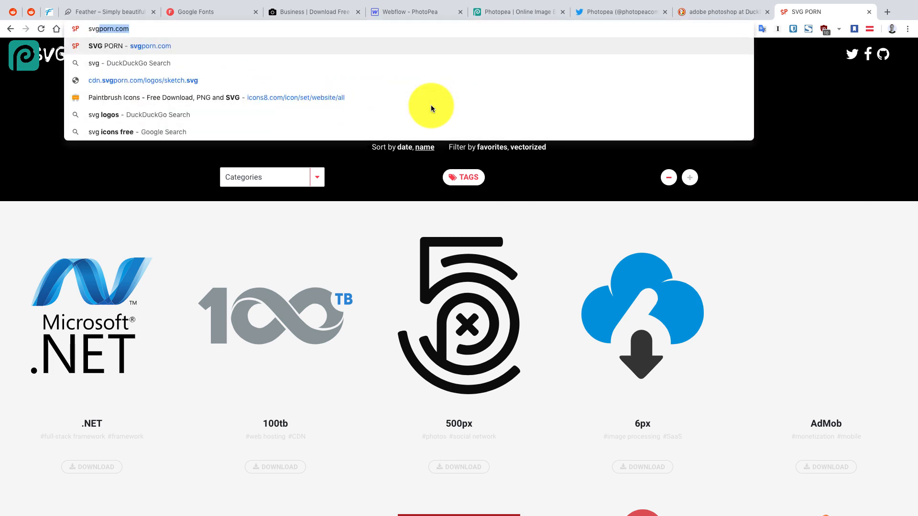
pyautogui.write('company lo')
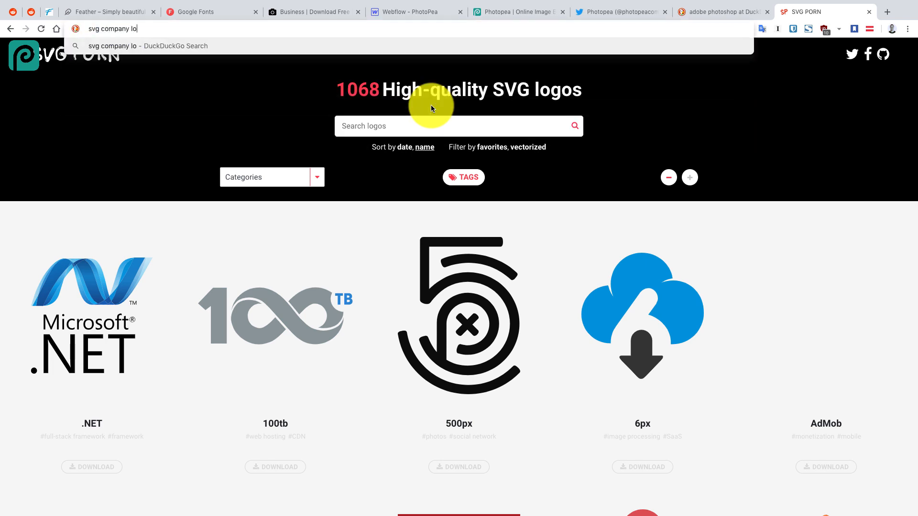
# Search the web for "svg company logos" and open the Worldvectorlogo site from the results
pyautogui.write('gos')
pyautogui.press('Return')
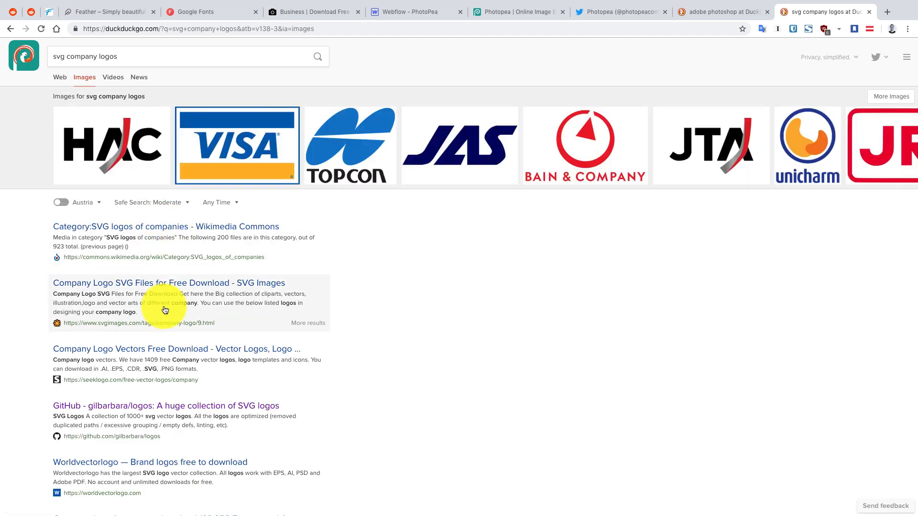
pyautogui.scroll(-4, 165, 310)
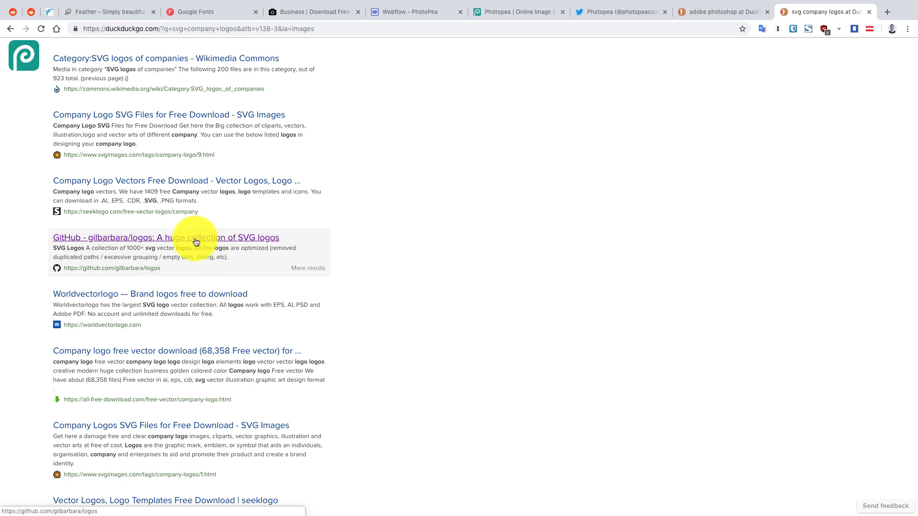
pyautogui.scroll(-2, 182, 239)
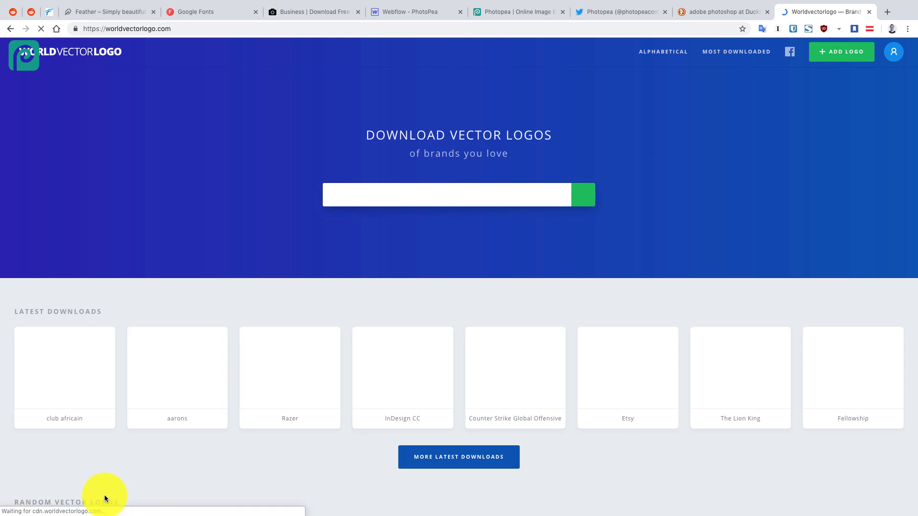
# Search Worldvectorlogo for "photoshop" and download the Photoshop CC logo as SVG
pyautogui.click(376, 193)
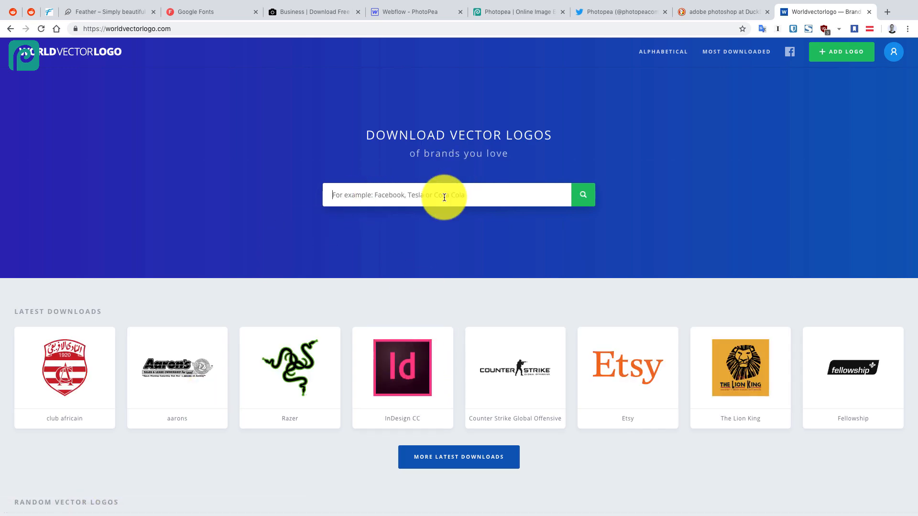
pyautogui.write('Photoshop CC')
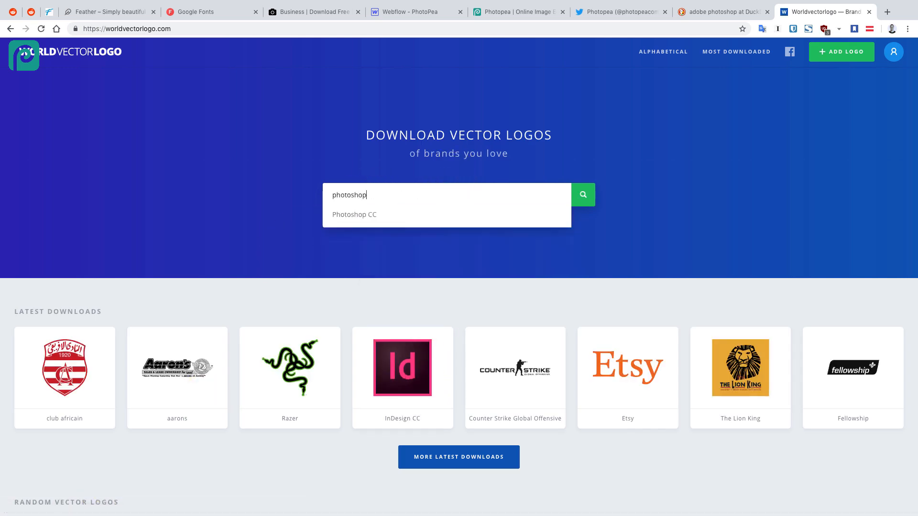
pyautogui.press('Return')
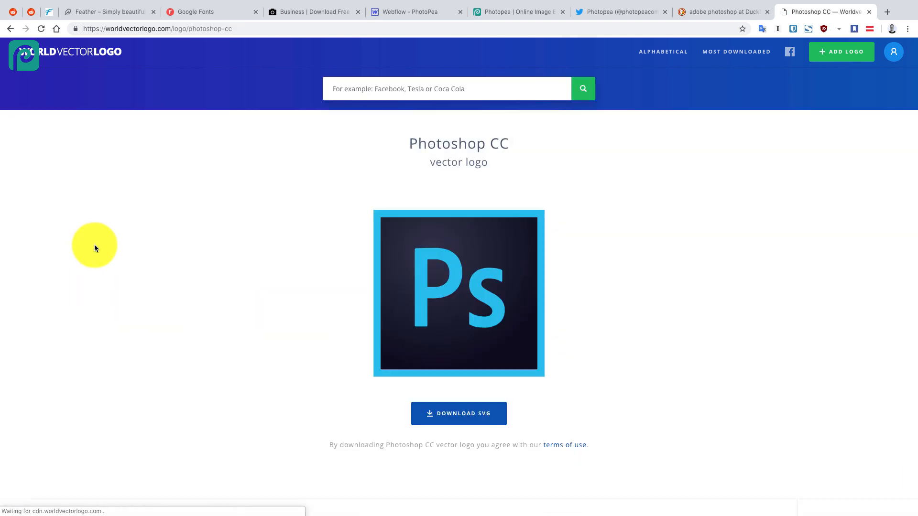
pyautogui.click(474, 407)
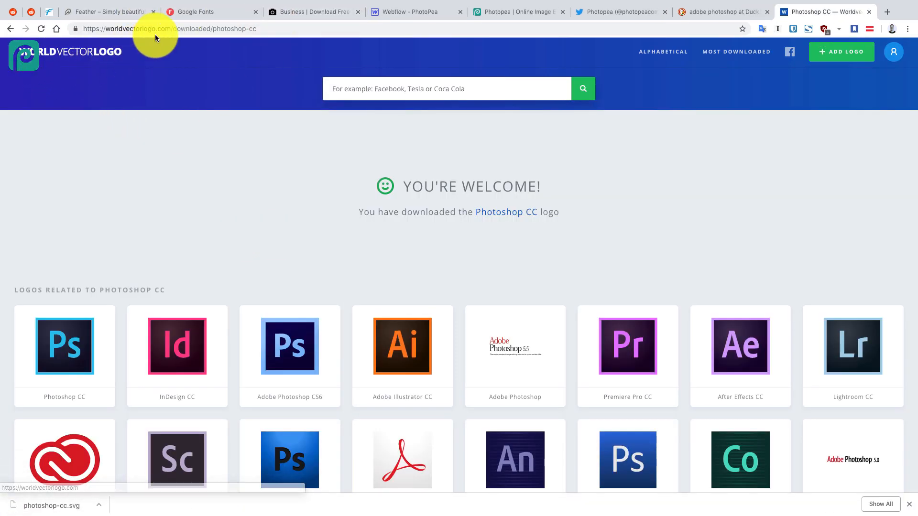
# Switch to the Webflow project and duplicate the Sketch logo in the "Import From" section
pyautogui.click(428, 11)
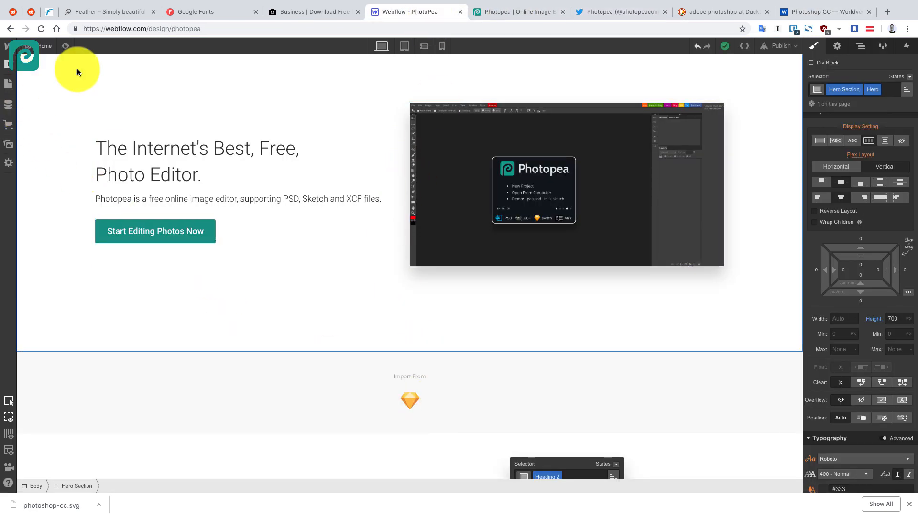
pyautogui.press('a')
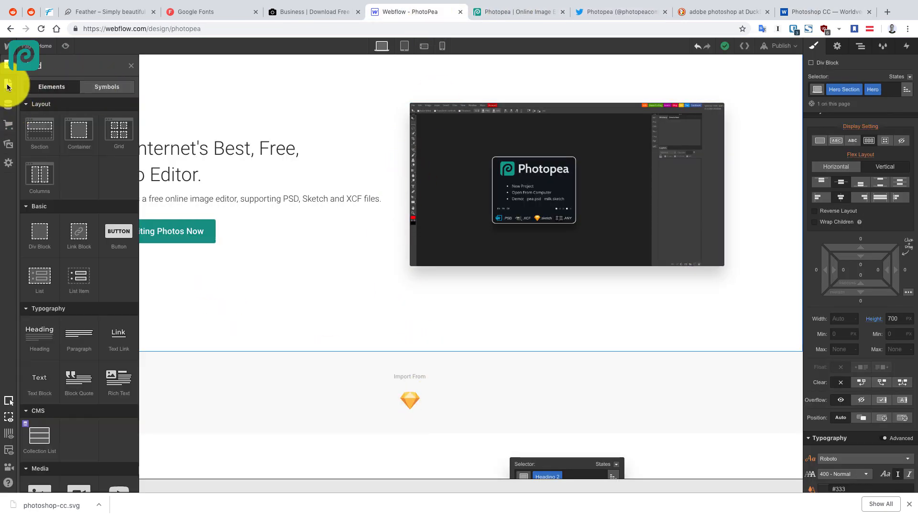
pyautogui.click(216, 148)
pyautogui.click(413, 402)
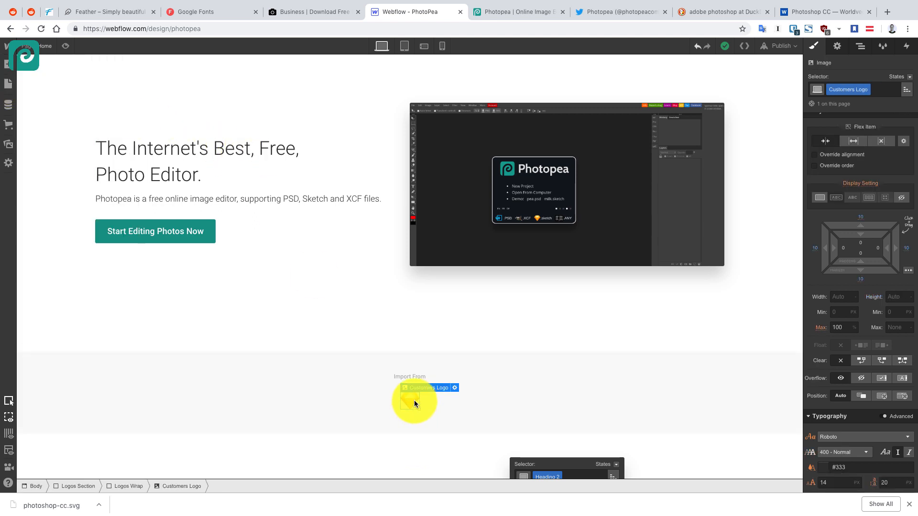
pyautogui.hotkey('ctrl', 'c')
pyautogui.hotkey('ctrl', 'v')
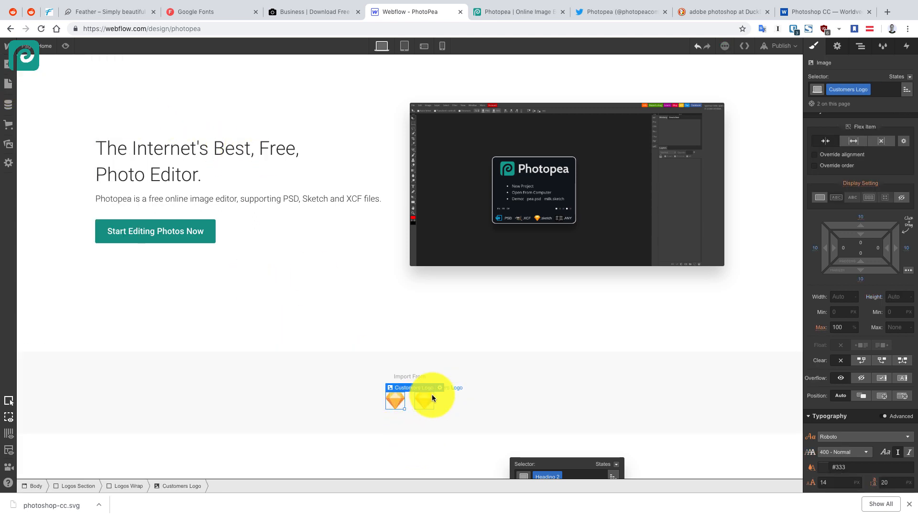
# From the duplicated logo's image replacement option, upload photoshop-cc.svg to the project assets
pyautogui.click(469, 389)
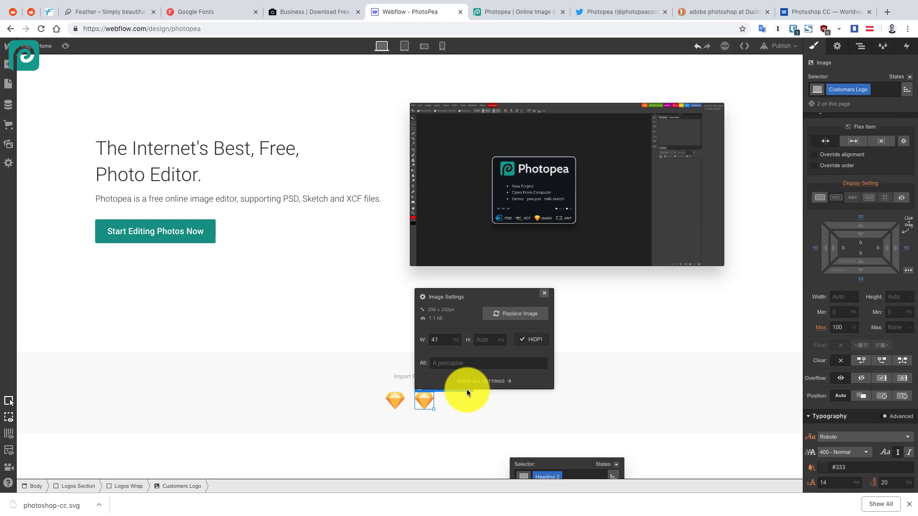
pyautogui.click(520, 313)
pyautogui.click(109, 65)
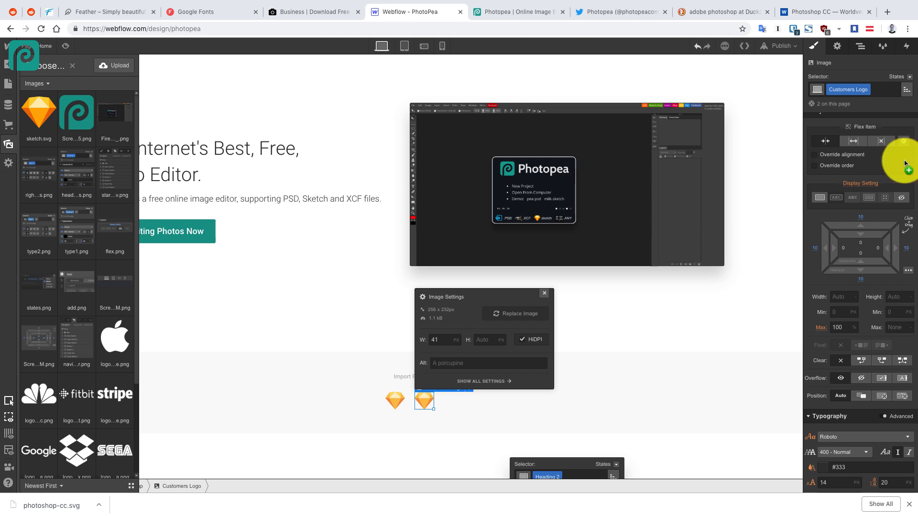
pyautogui.moveTo(905, 163); pyautogui.dragTo(56, 136)
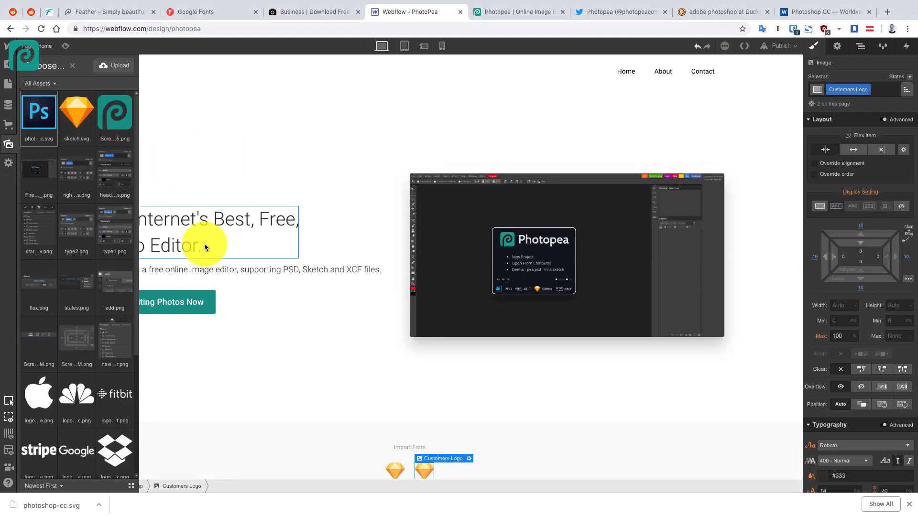
# Paste another copy of the Sketch logo into the "Import From" section
pyautogui.scroll(-3, 322, 254)
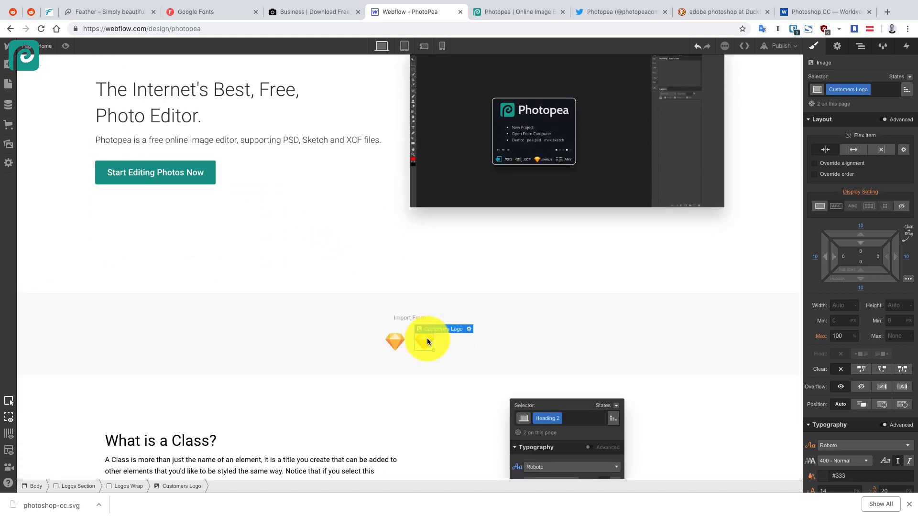
pyautogui.click(401, 346)
pyautogui.press('super+v')
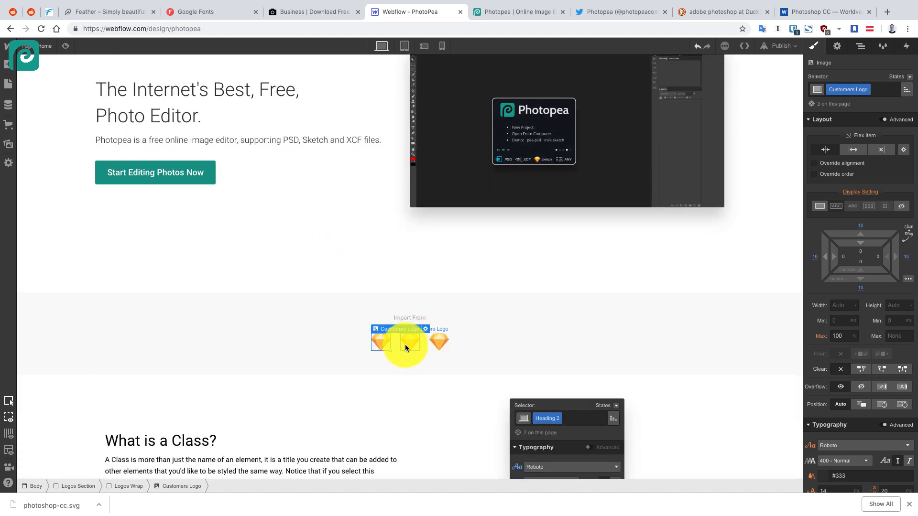
# Replace the middle logo's image with photoshop-cc.svg, and open the image settings of the last logo in the row
pyautogui.click(407, 342)
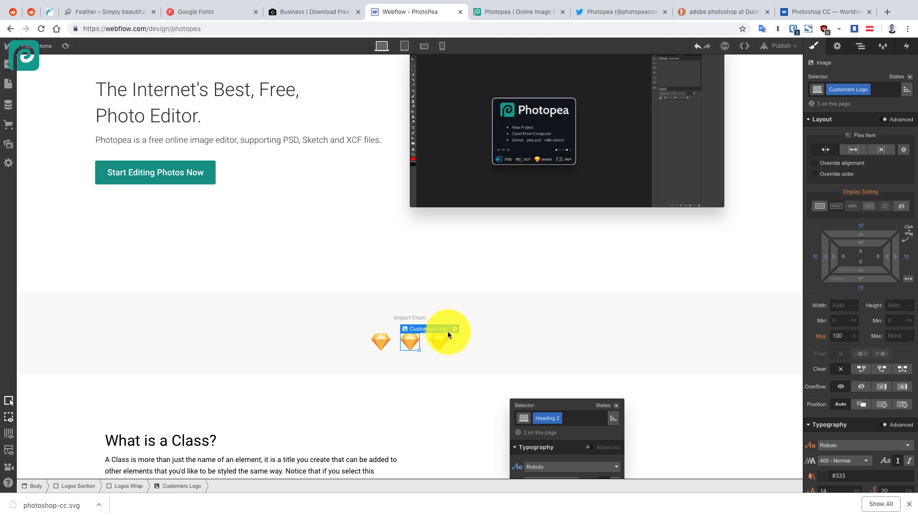
pyautogui.click(452, 330)
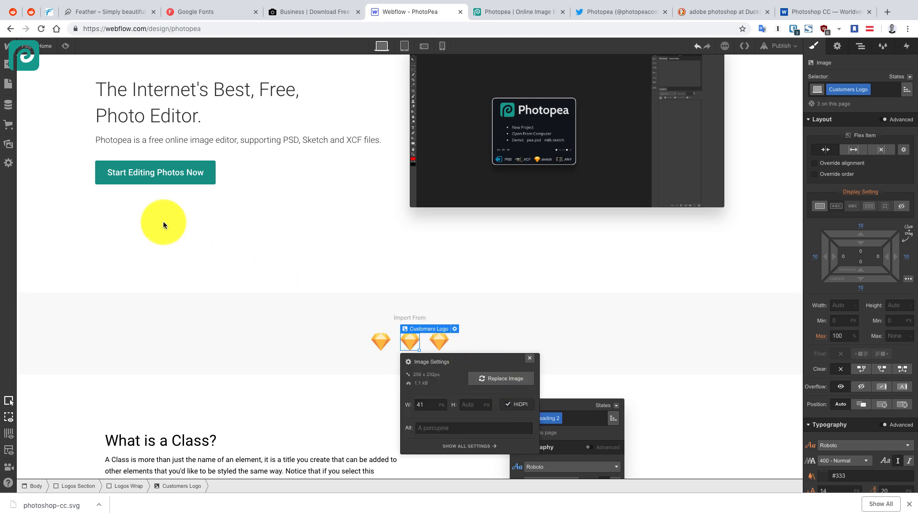
pyautogui.click(38, 112)
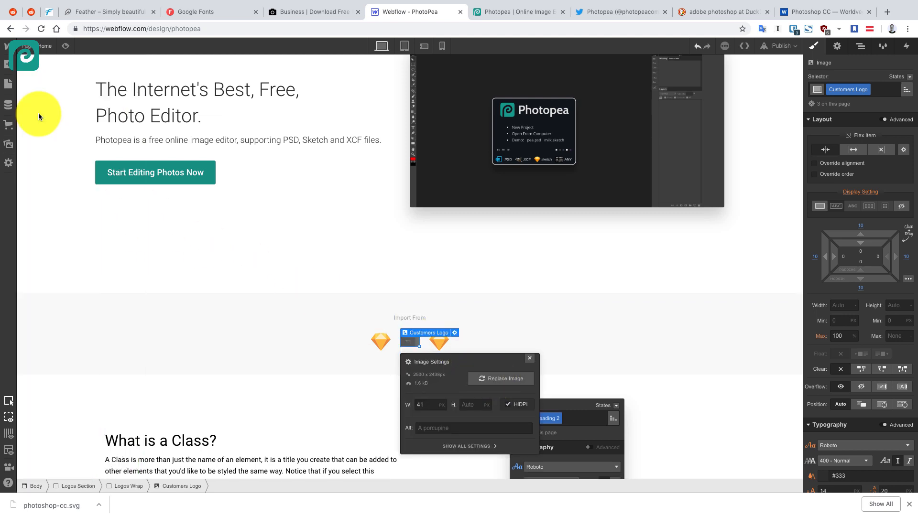
pyautogui.click(572, 344)
pyautogui.click(445, 344)
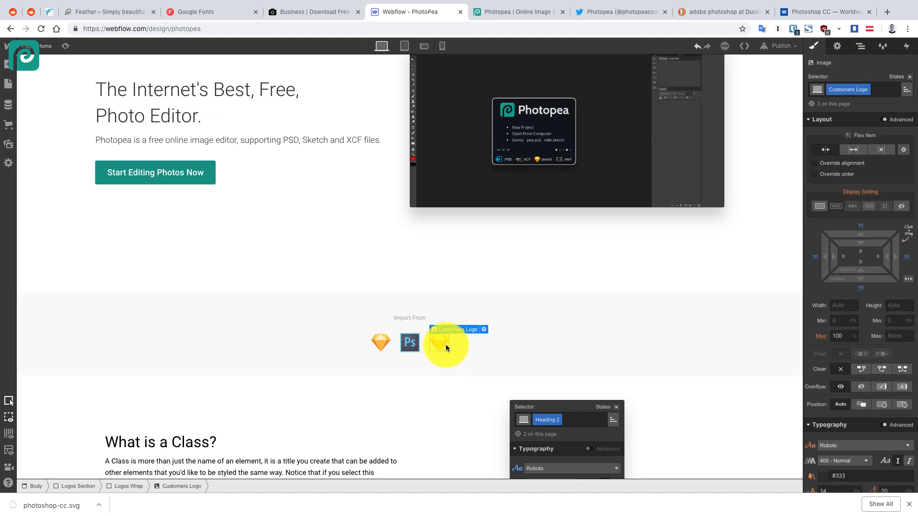
pyautogui.click(483, 330)
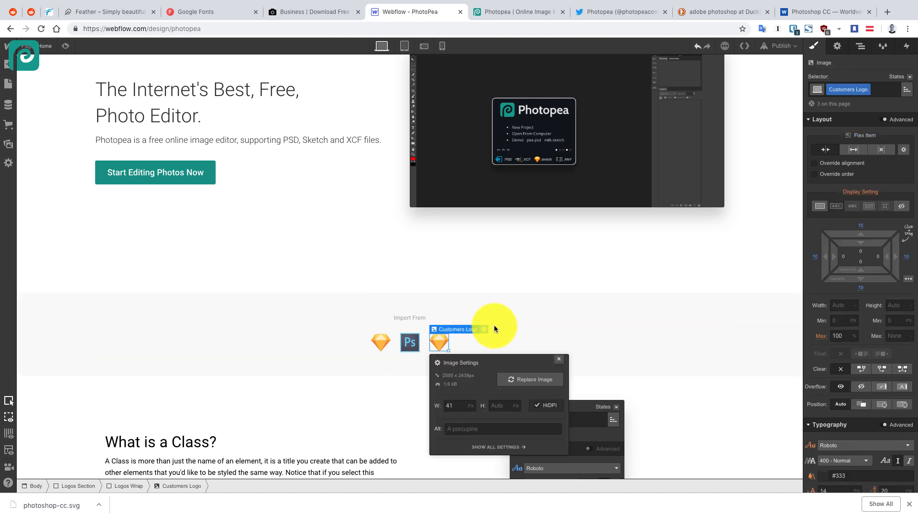
# Return to Worldvectorlogo and search its logos for "gimp"
pyautogui.click(830, 19)
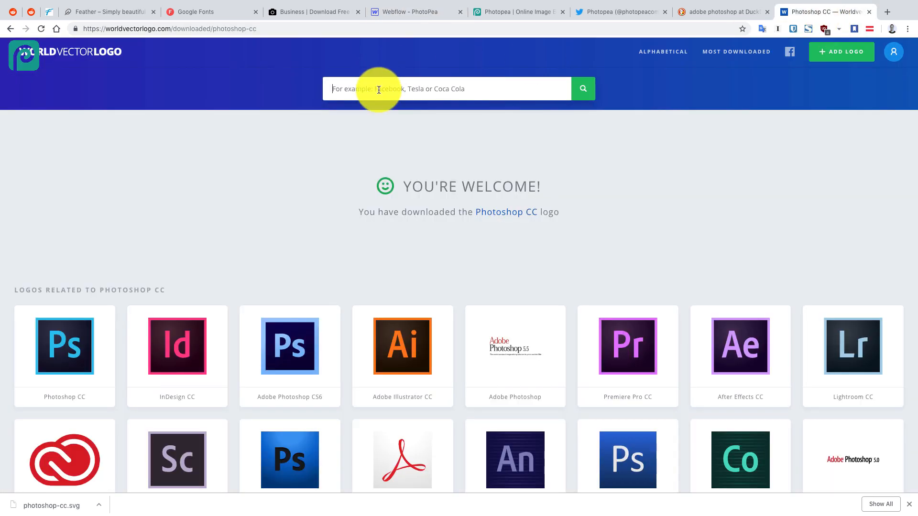
pyautogui.write('gimp')
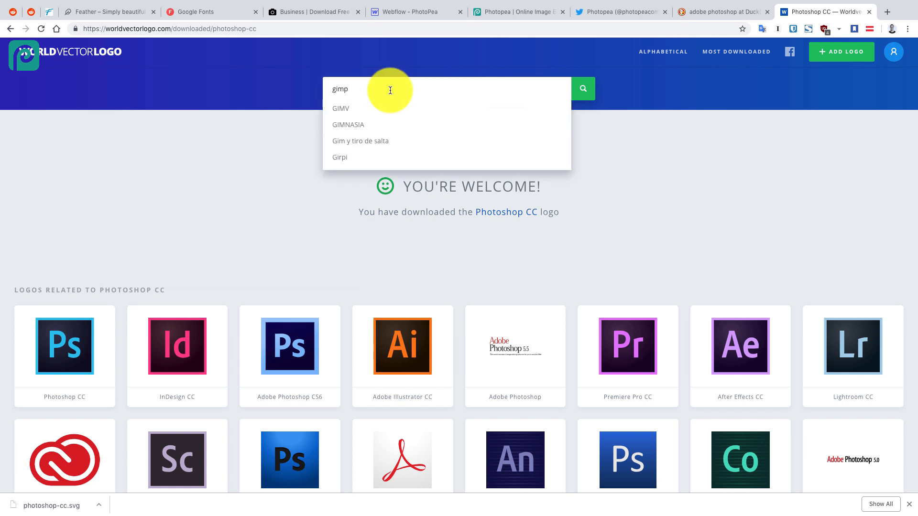
pyautogui.press('Return')
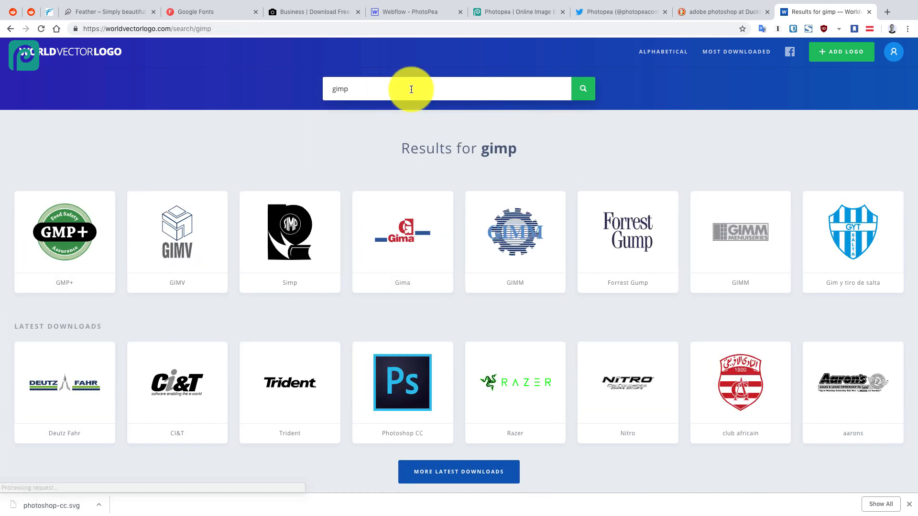
# Search the web for "gimp" in a new tab and inspect the GIMP logo image in the info box
pyautogui.hotkey('ctrl', 't')
pyautogui.write('gimp')
pyautogui.press('Return')
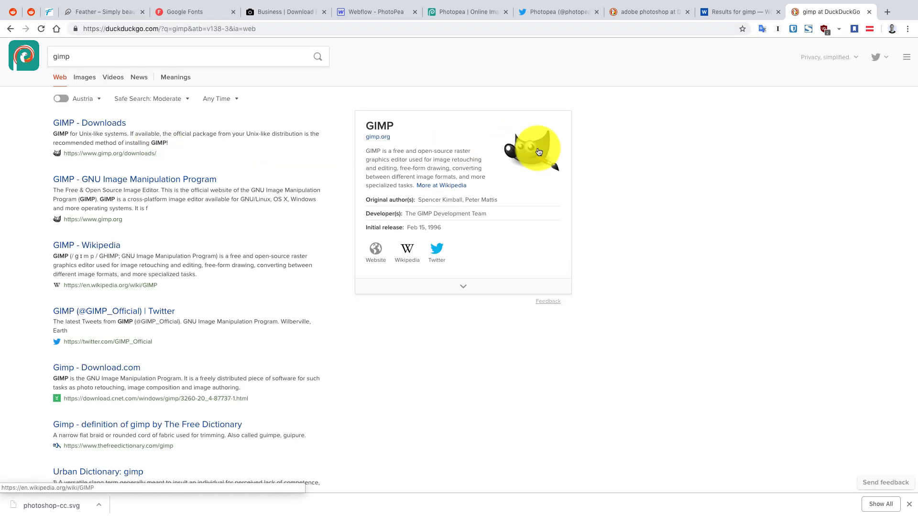
pyautogui.rightClick(539, 152)
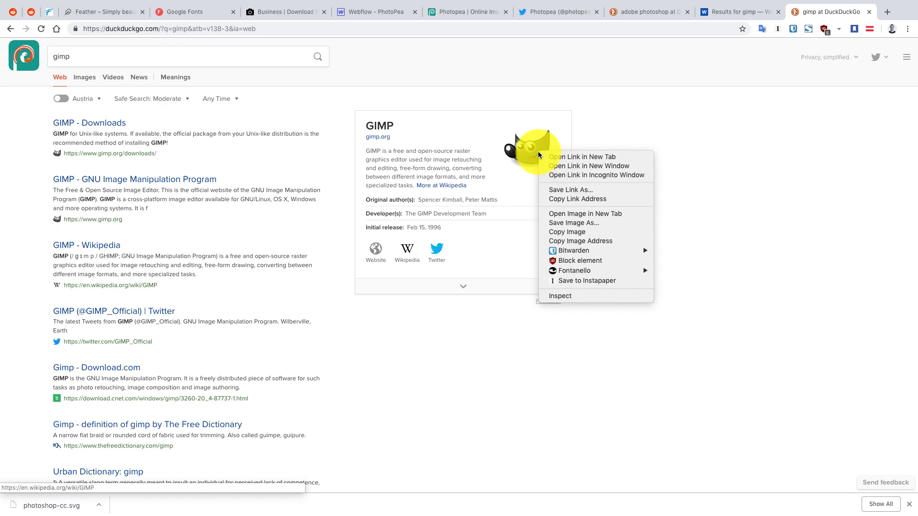
pyautogui.click(566, 295)
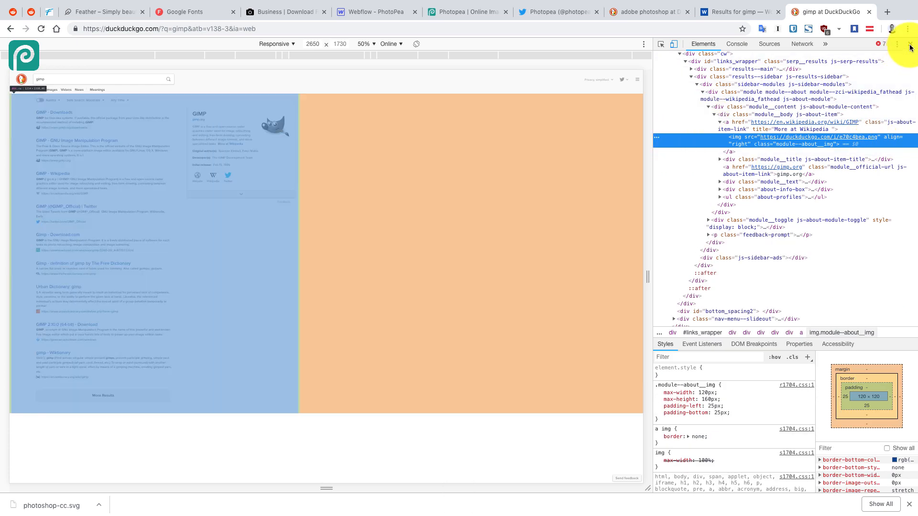
pyautogui.click(910, 44)
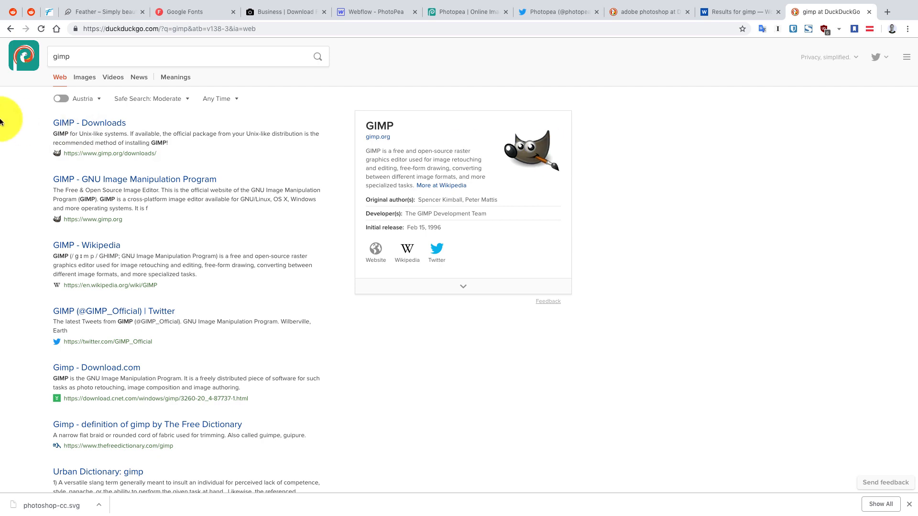
# Open the GIMP Downloads result in a new tab, switch to it and dismiss the browser's download bar
pyautogui.keyDown('super'); pyautogui.click(102, 123); pyautogui.keyUp('super')
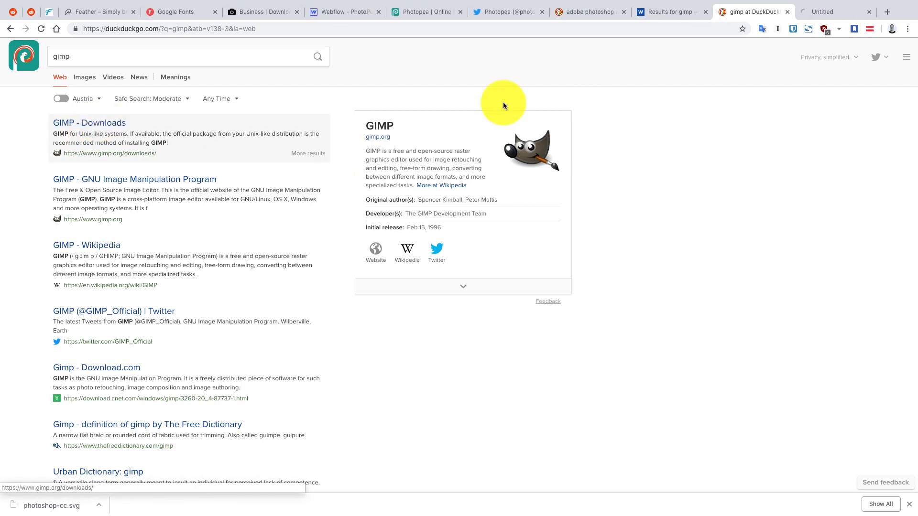
pyautogui.click(832, 12)
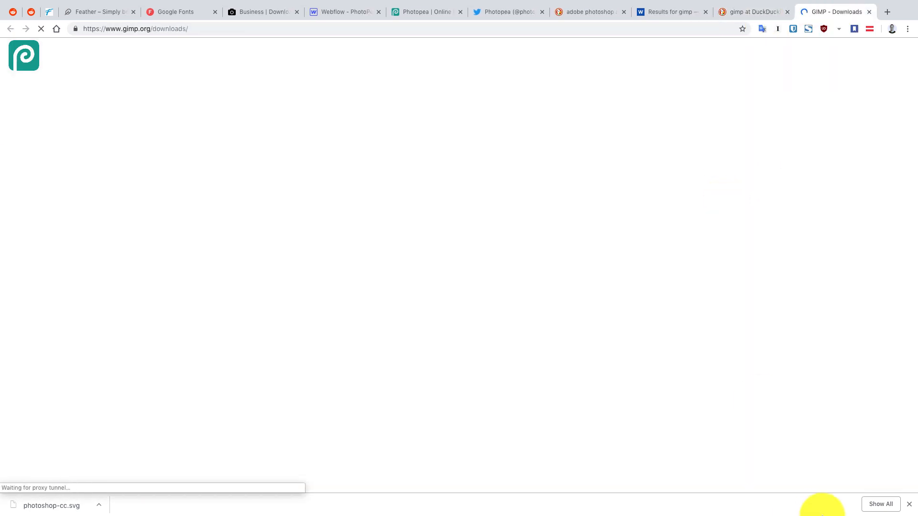
pyautogui.click(910, 504)
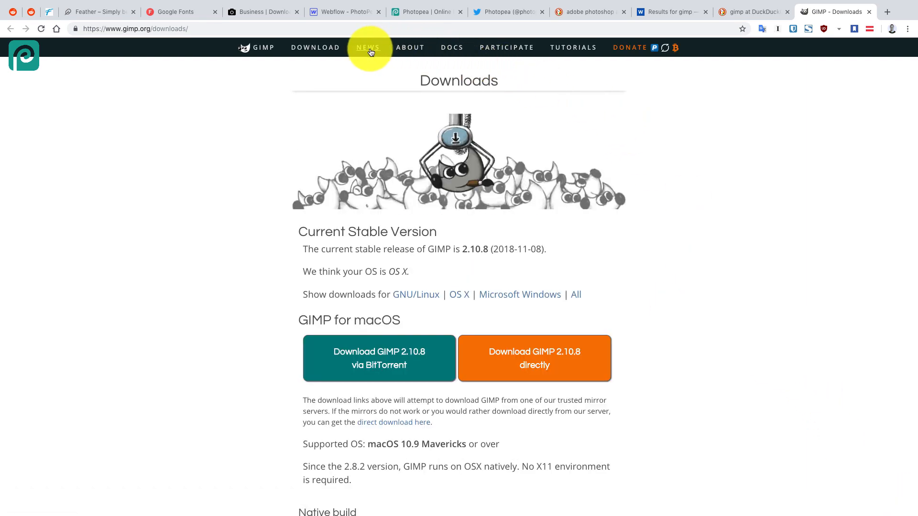
# Open the About GIMP link from the downloads page footer in a new tab
pyautogui.scroll(-20, 549, 240)
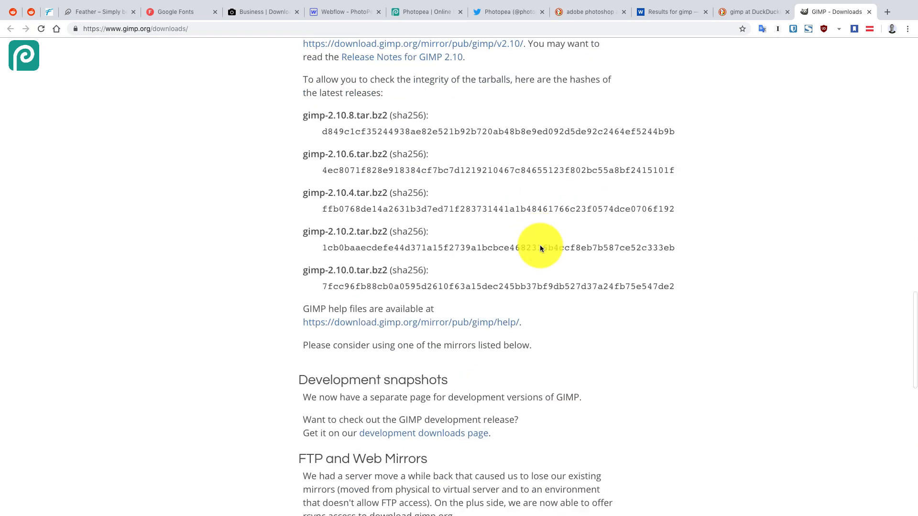
pyautogui.scroll(-15, 540, 247)
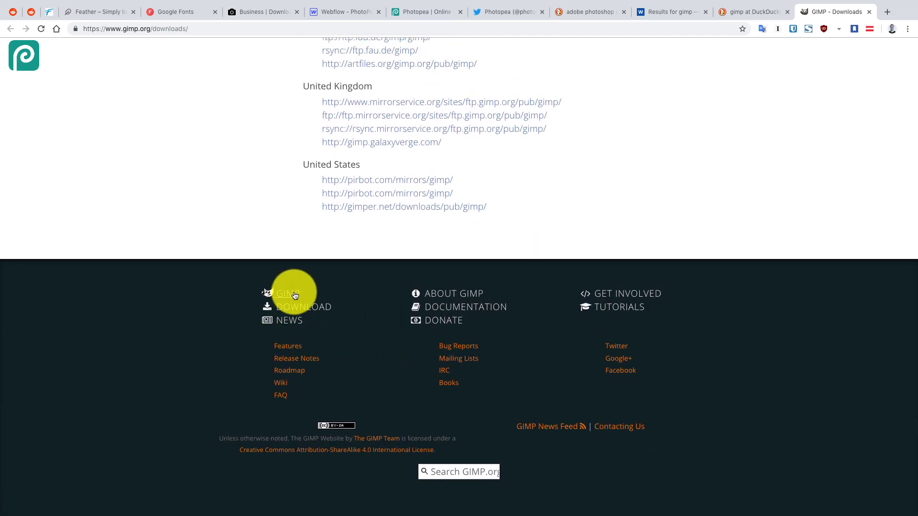
pyautogui.rightClick(482, 296)
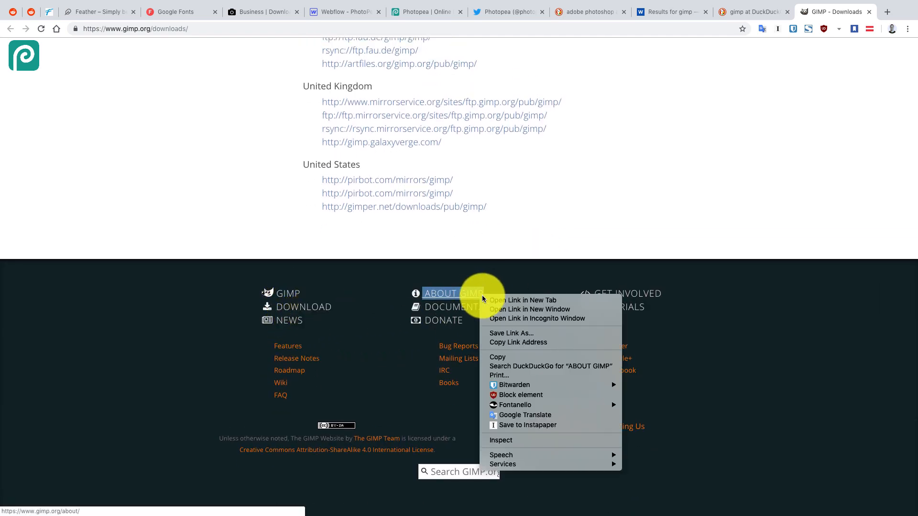
pyautogui.click(589, 300)
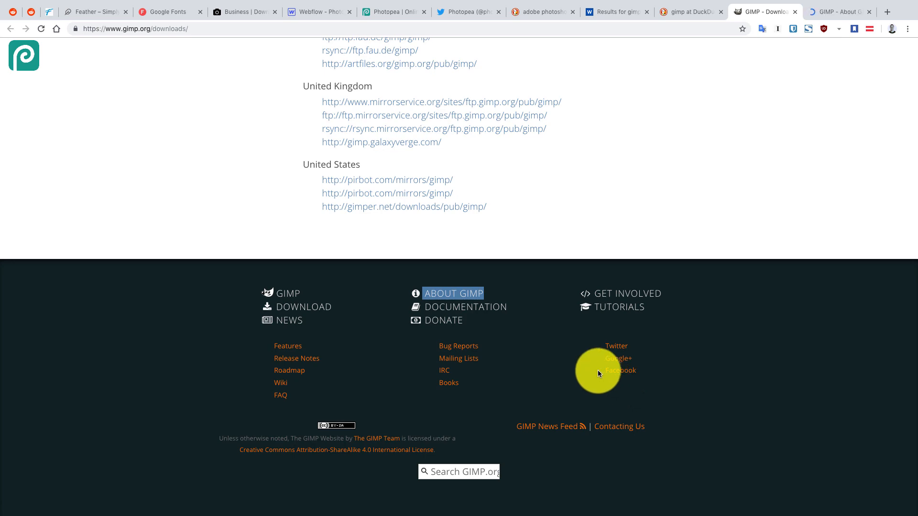
# Switch to the About GIMP page and look through it for logo resources
pyautogui.click(837, 16)
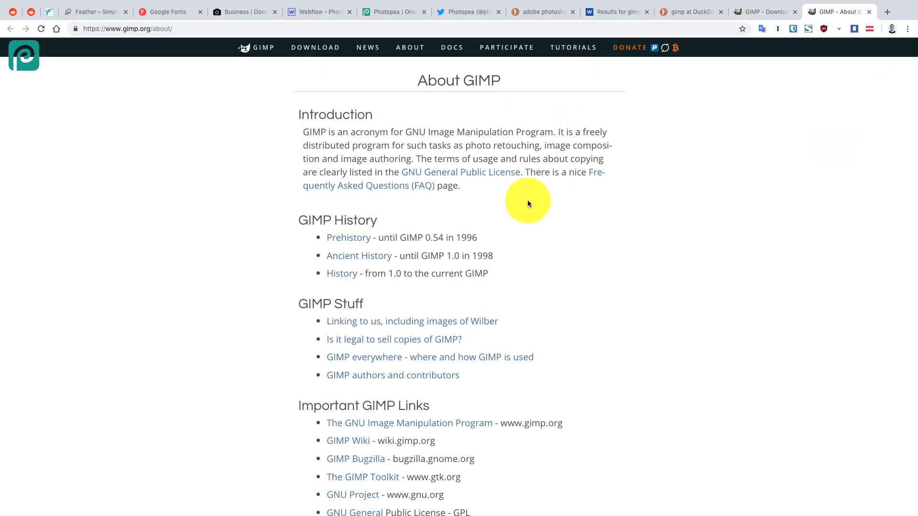
pyautogui.scroll(-15, 527, 200)
pyautogui.scroll(7, 521, 199)
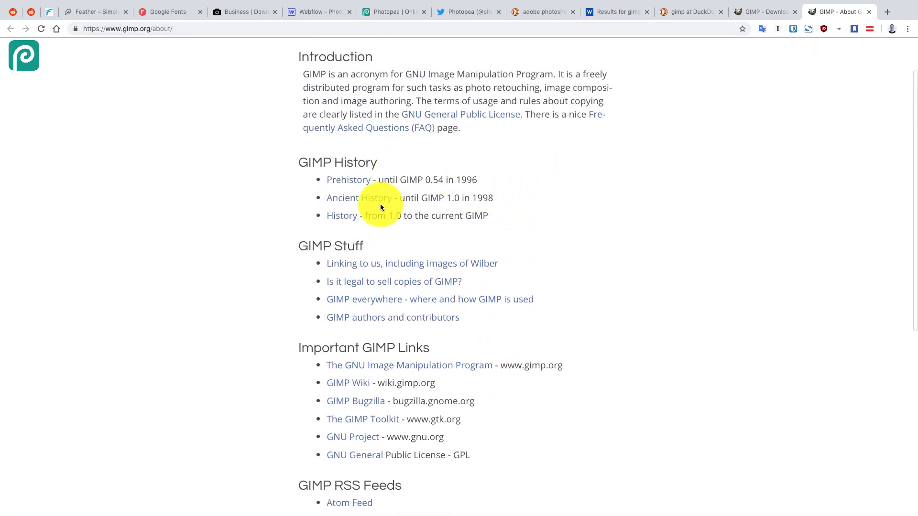
# Search the web for "gimp svg logo"
pyautogui.click(226, 28)
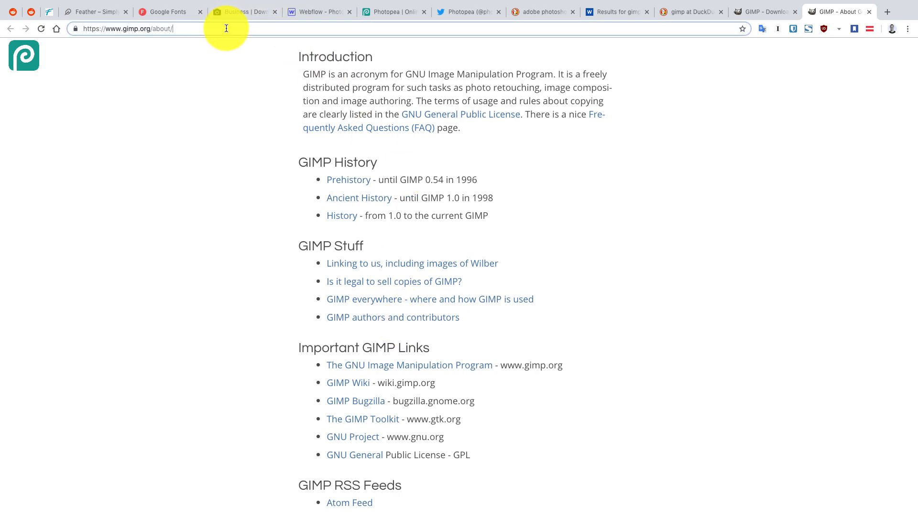
pyautogui.write('gimp svg logo')
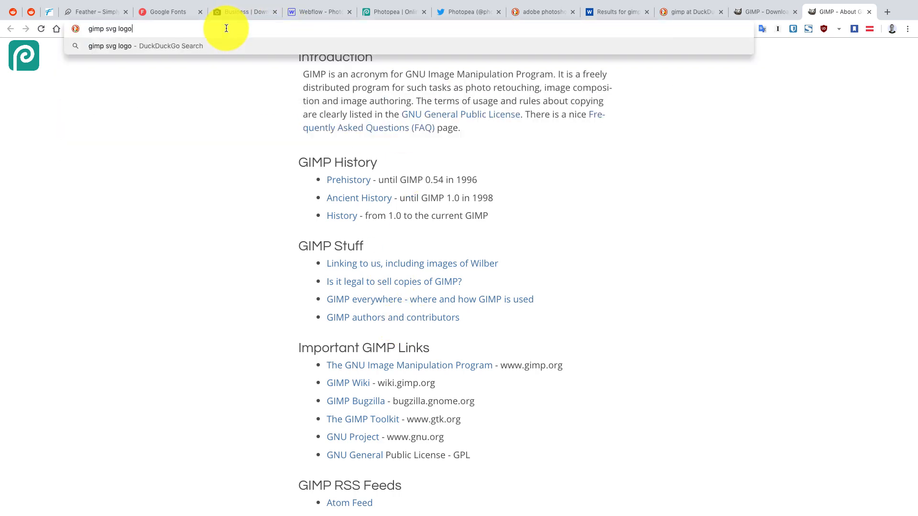
pyautogui.press('Return')
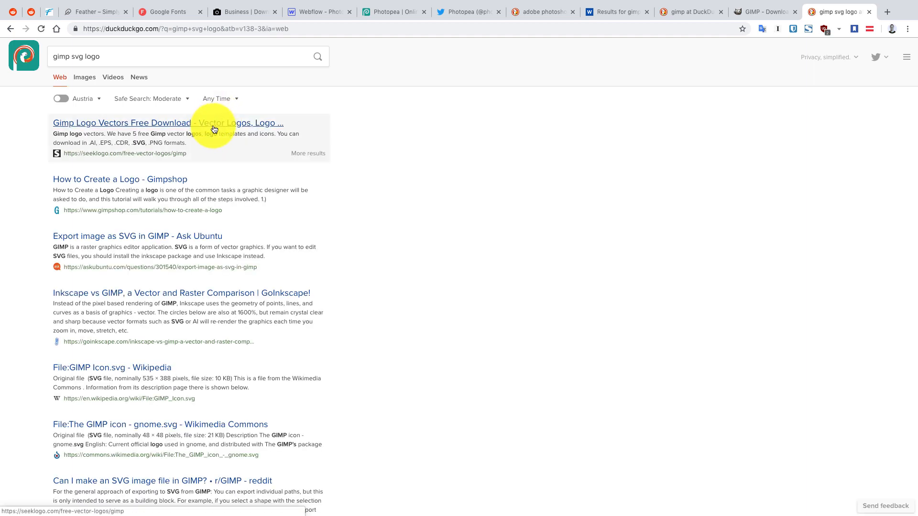
# Open Seeklogo's GIMP logo results, try to download the Wilber-with-brush vector, and go back toward the search results
pyautogui.click(214, 125)
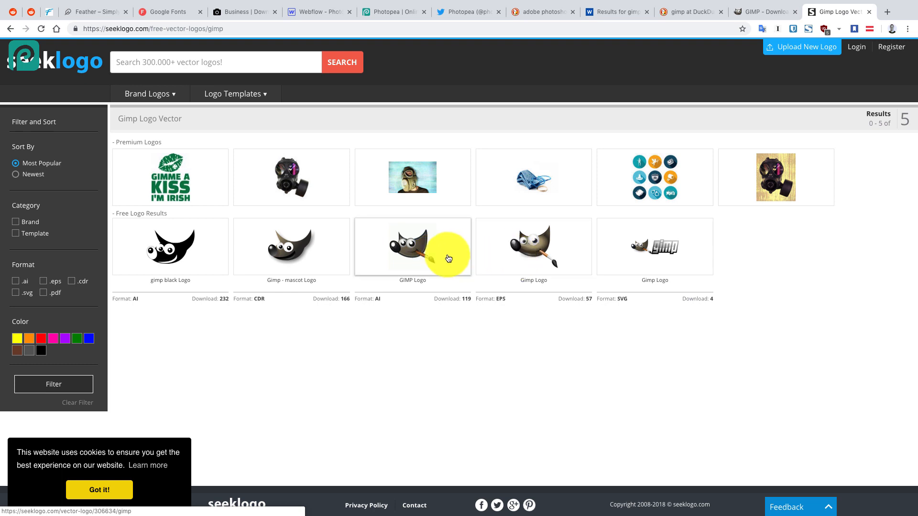
pyautogui.click(427, 253)
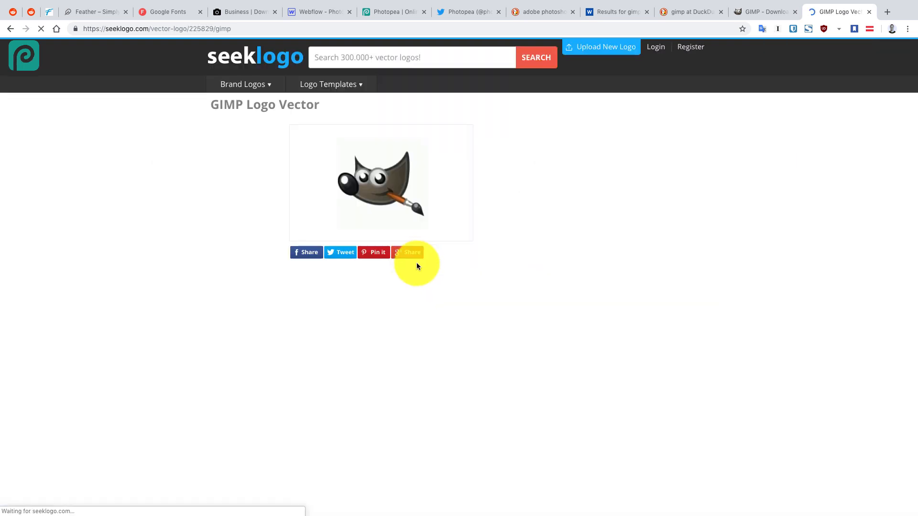
pyautogui.click(595, 363)
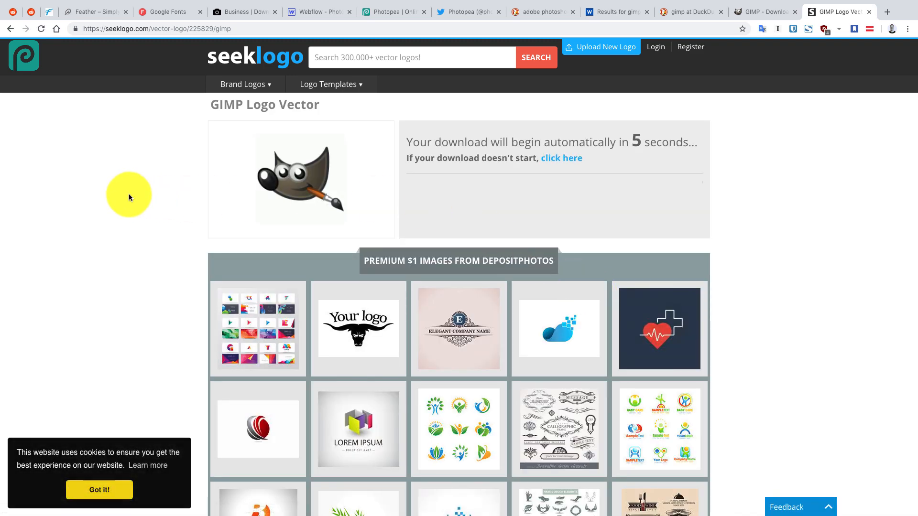
pyautogui.hscroll(-5, 129, 195)
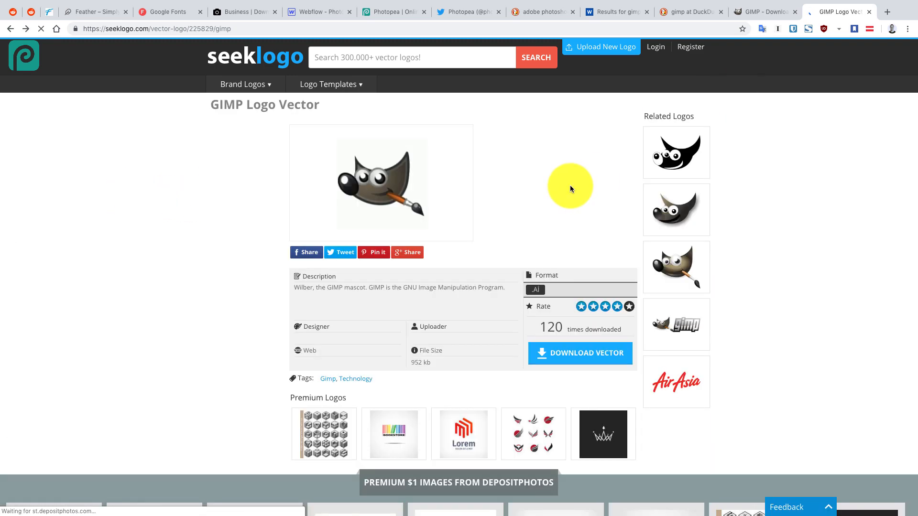
pyautogui.hscroll(-5, 570, 184)
pyautogui.hscroll(-5, 468, 141)
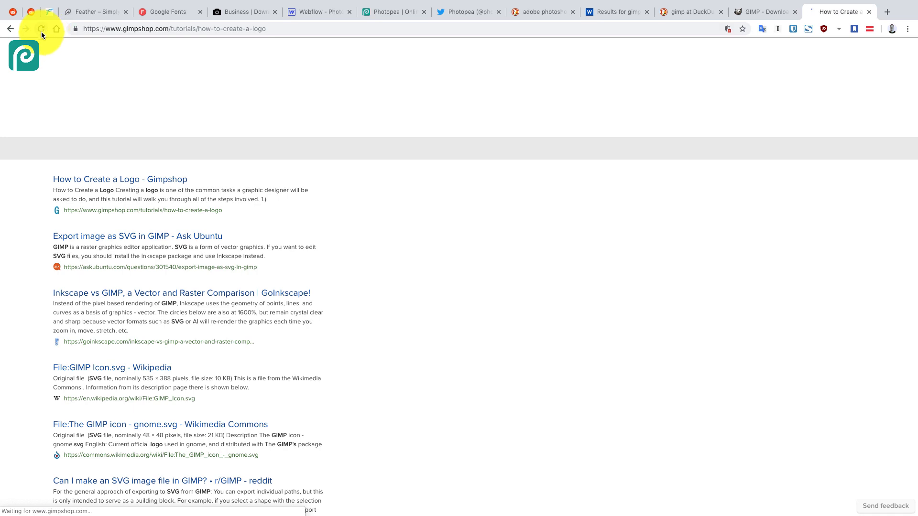
# Return to the "gimp svg logo" search results and open the Wikipedia page File:GIMP Icon.svg
pyautogui.scroll(-3, 176, 268)
pyautogui.hscroll(-3, 181, 252)
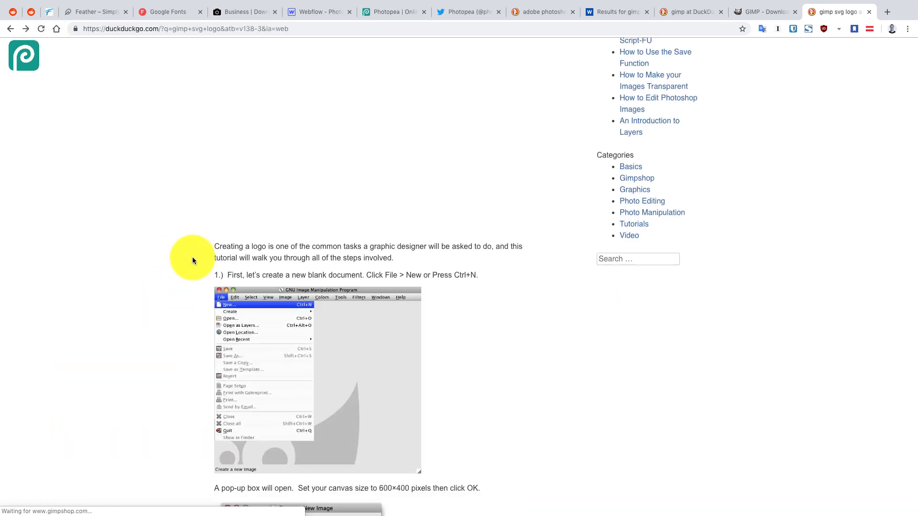
pyautogui.scroll(-3, 177, 262)
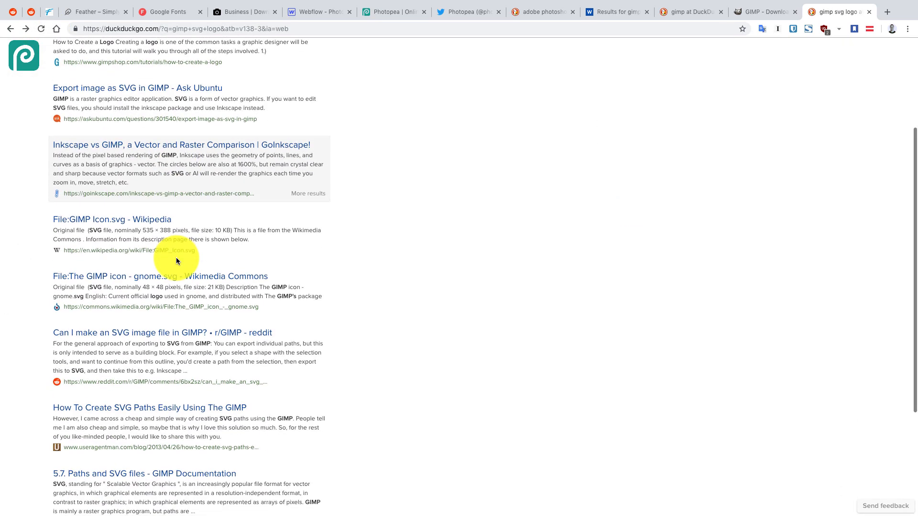
pyautogui.click(160, 219)
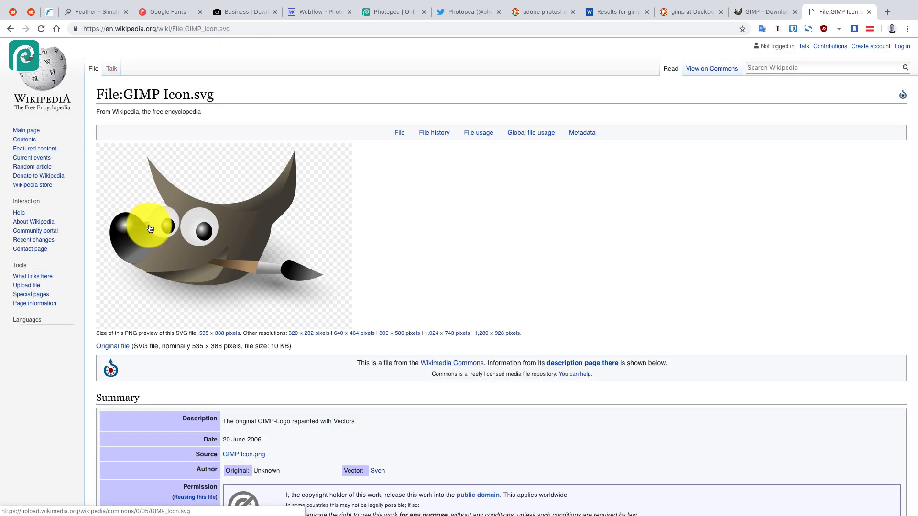
# Save the GIMP icon preview to the Desktop as the PNG image 535px-GIMP_Icon.svg.png
pyautogui.rightClick(228, 238)
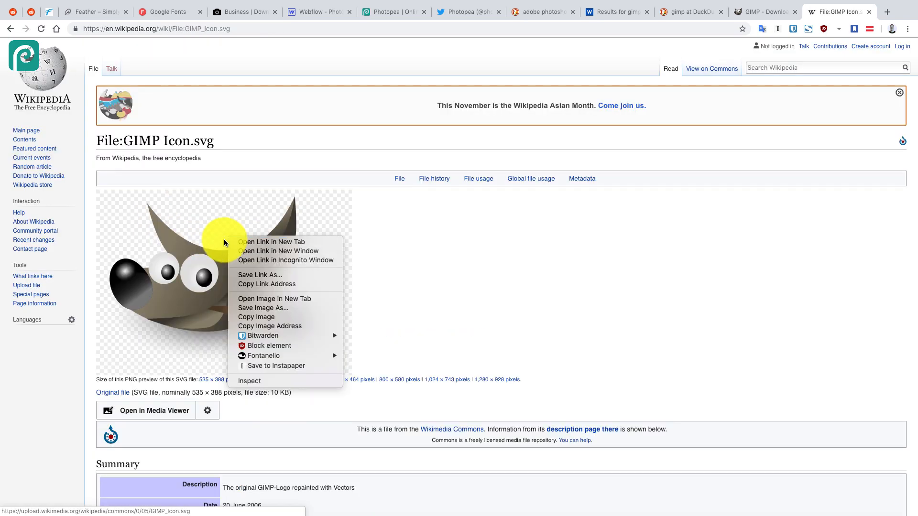
pyautogui.click(272, 308)
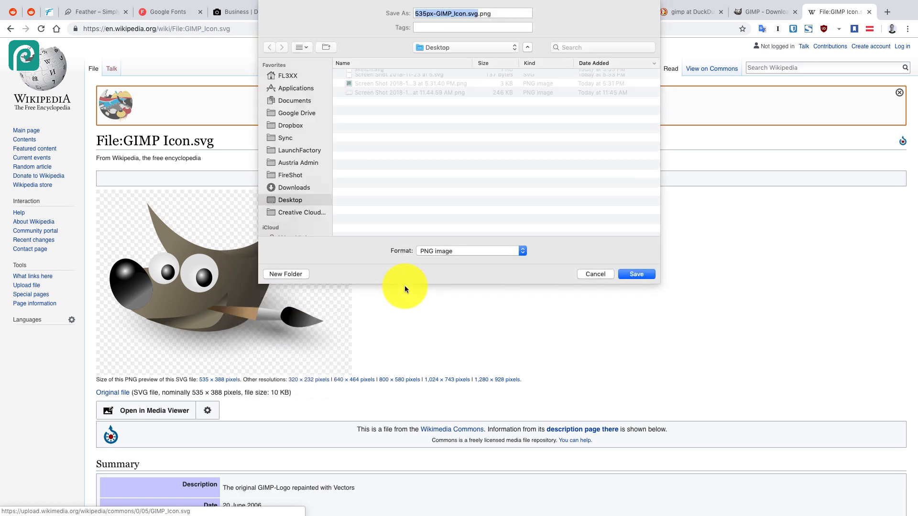
pyautogui.press('Return')
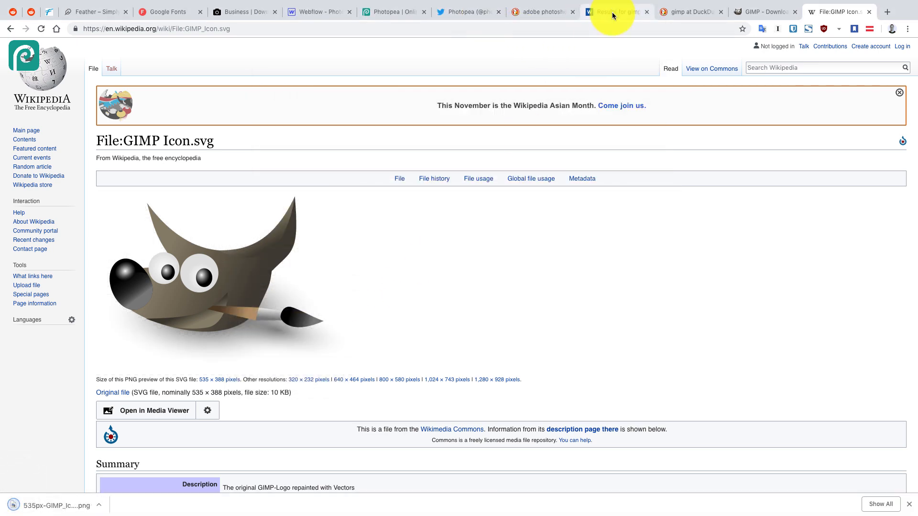
# Switch to the Webflow tab and close the GIMP icon, GIMP Downloads and gimp search tabs
pyautogui.click(319, 14)
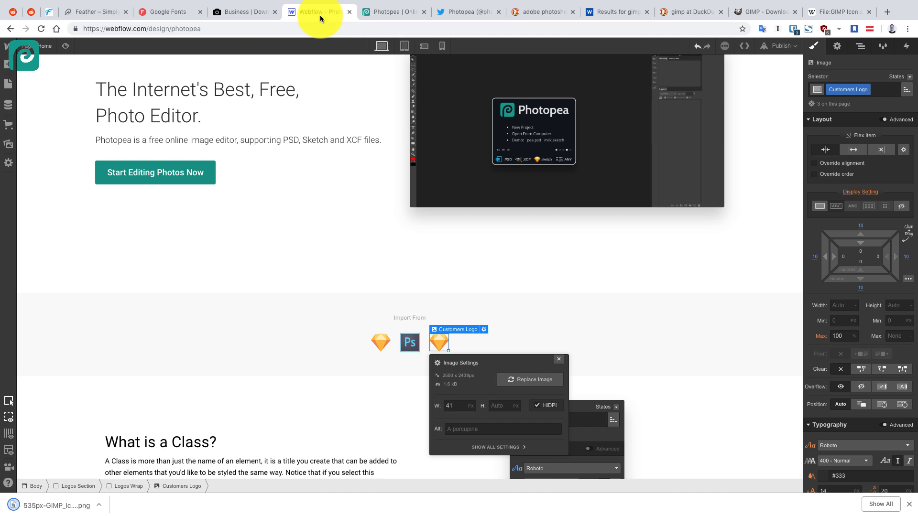
pyautogui.click(870, 12)
pyautogui.click(869, 11)
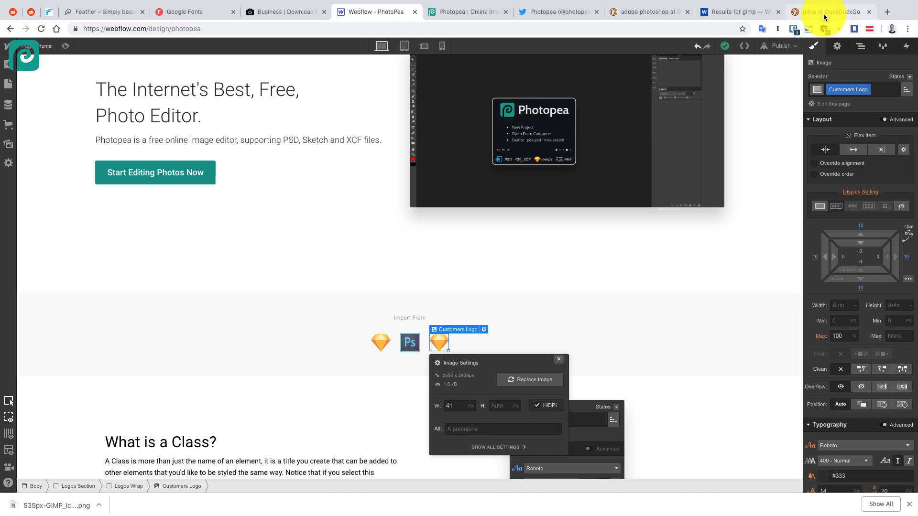
pyautogui.click(874, 12)
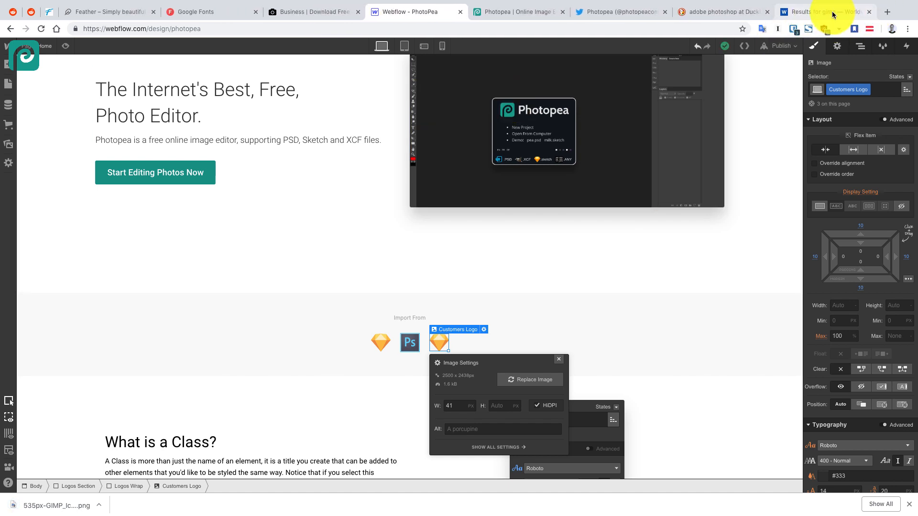
# Open the Worldvectorlogo home page from its results tab and bookmark it in the Todo folder
pyautogui.click(832, 11)
pyautogui.click(64, 46)
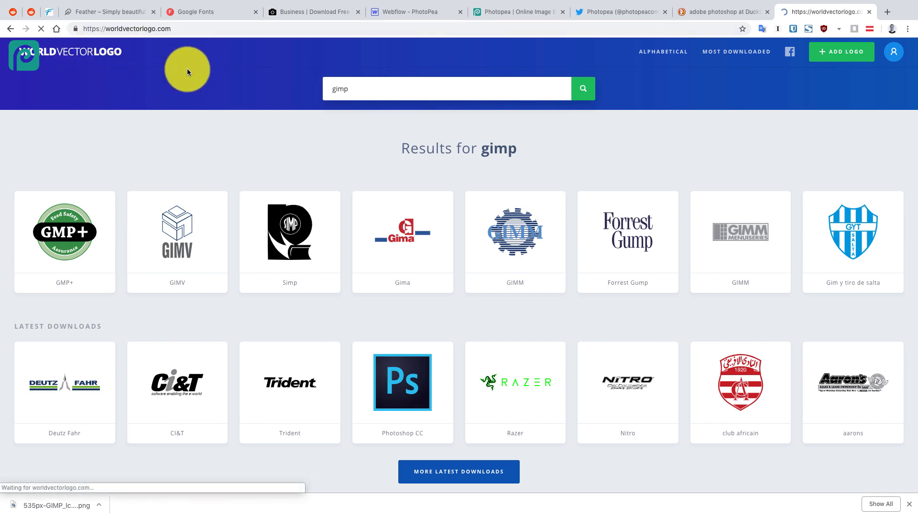
pyautogui.press('super+d')
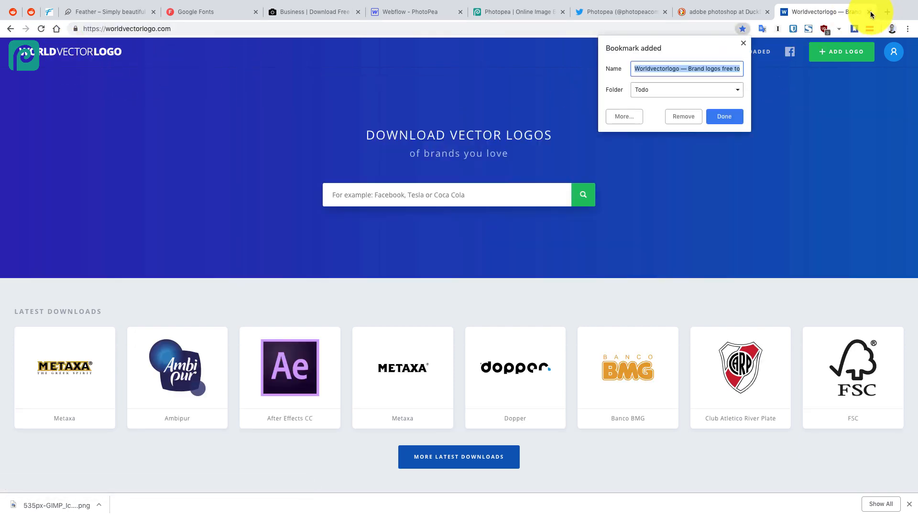
# Close the Worldvectorlogo and Adobe Photoshop search tabs, dismiss the download bar, and return to the Webflow project
pyautogui.click(869, 12)
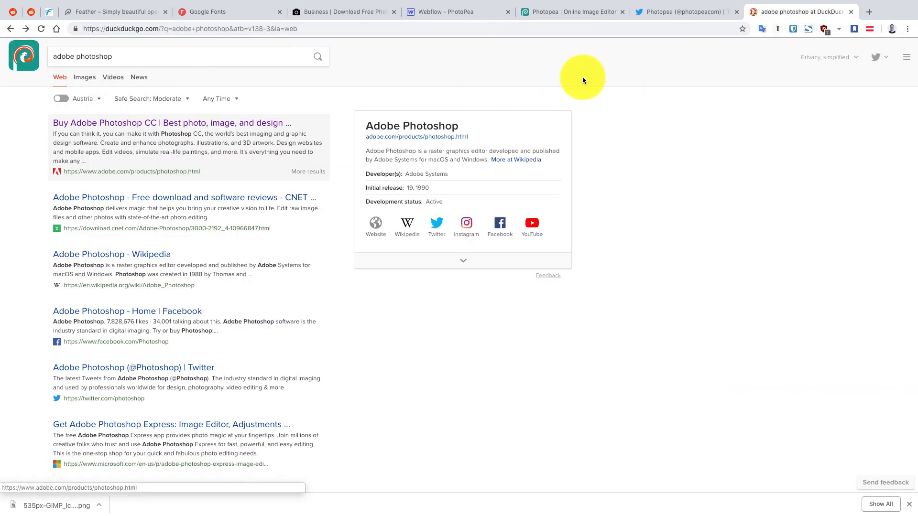
pyautogui.press('super+w')
pyautogui.click(557, 12)
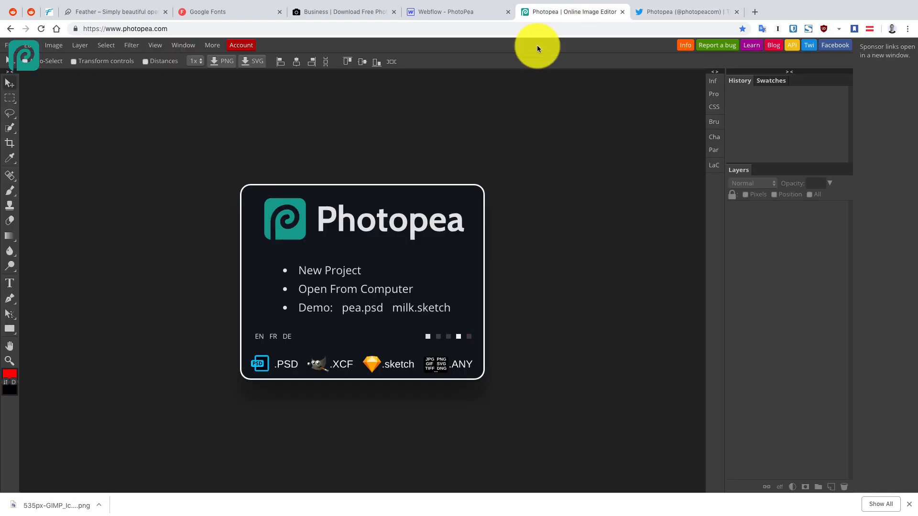
pyautogui.click(910, 505)
pyautogui.click(457, 12)
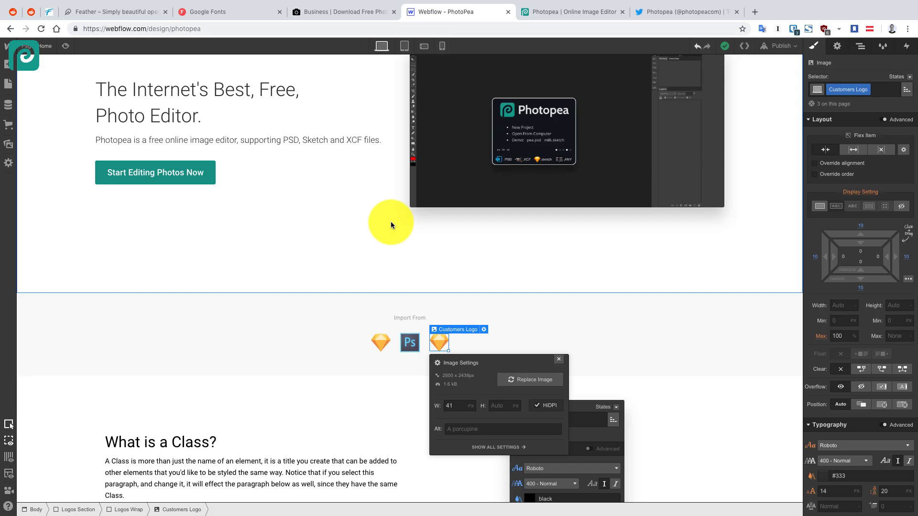
# Replace the third logo under "Import From" with the saved GIMP icon by uploading it to the project's assets
pyautogui.scroll(-4, 381, 320)
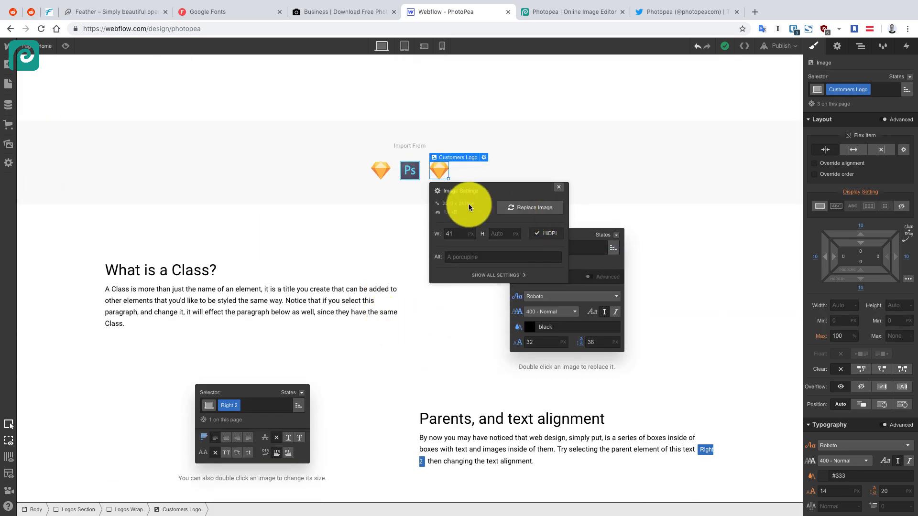
pyautogui.click(468, 206)
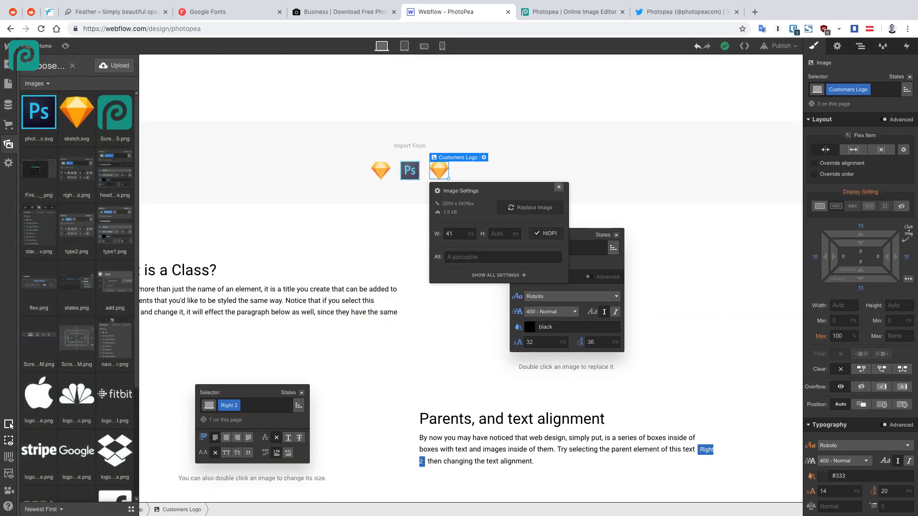
pyautogui.moveTo(617, 47); pyautogui.dragTo(85, 176)
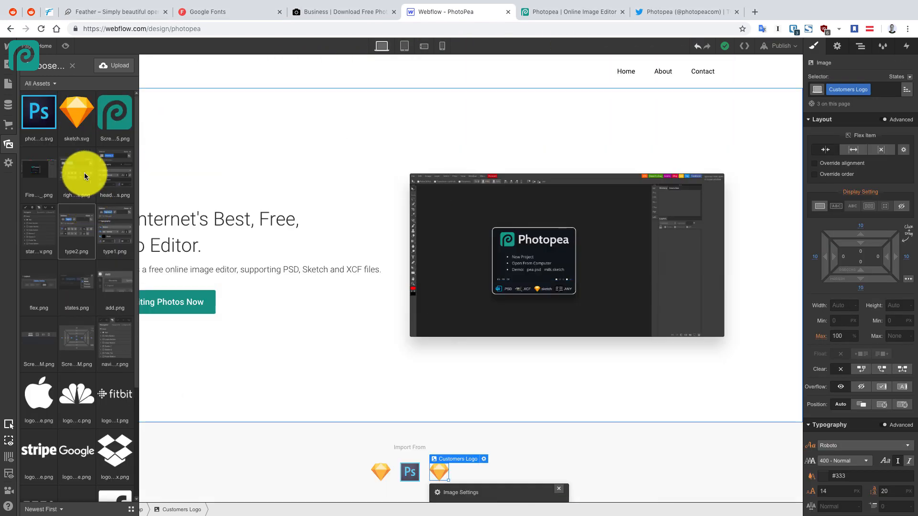
pyautogui.scroll(-3, 409, 321)
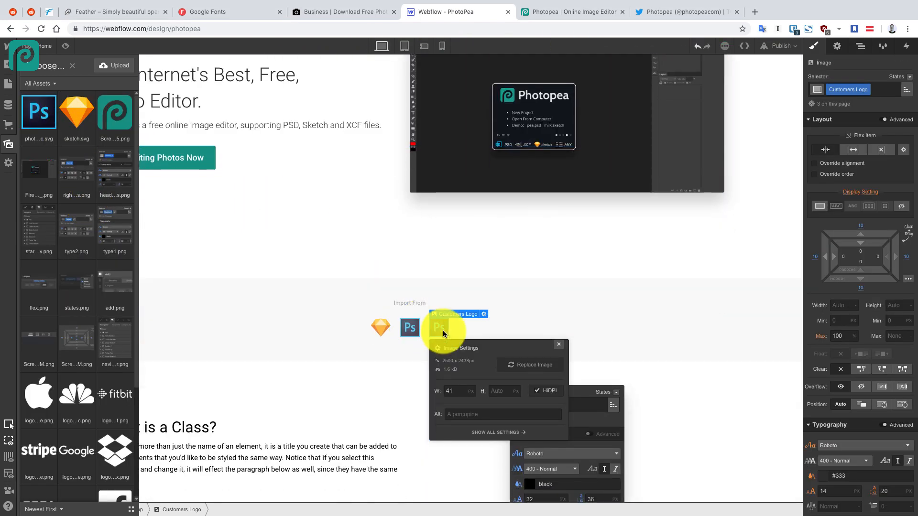
pyautogui.click(45, 131)
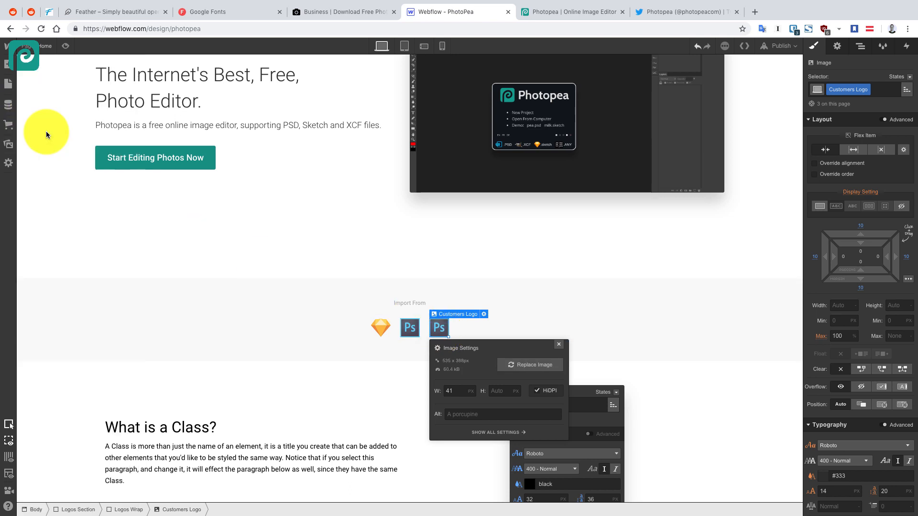
pyautogui.click(46, 131)
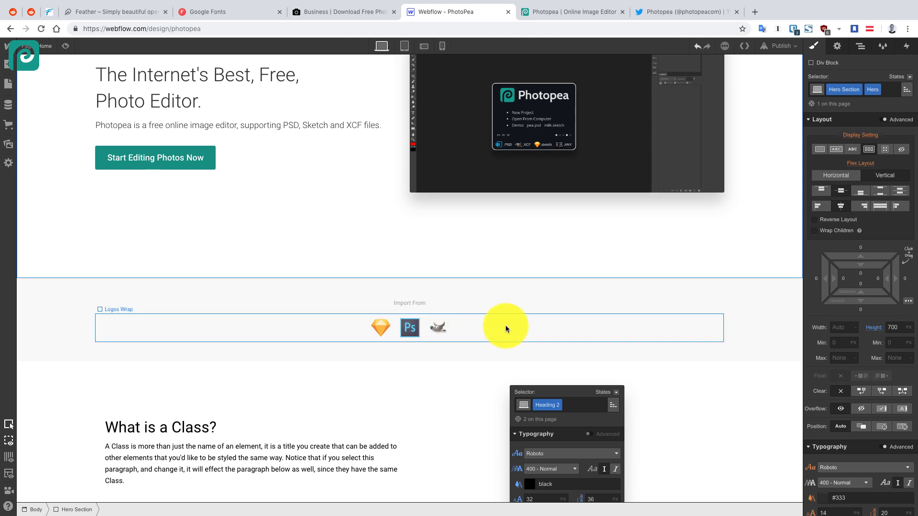
# Examine the layout settings of the Logos Wrap block and the surrounding Logos Section
pyautogui.click(505, 325)
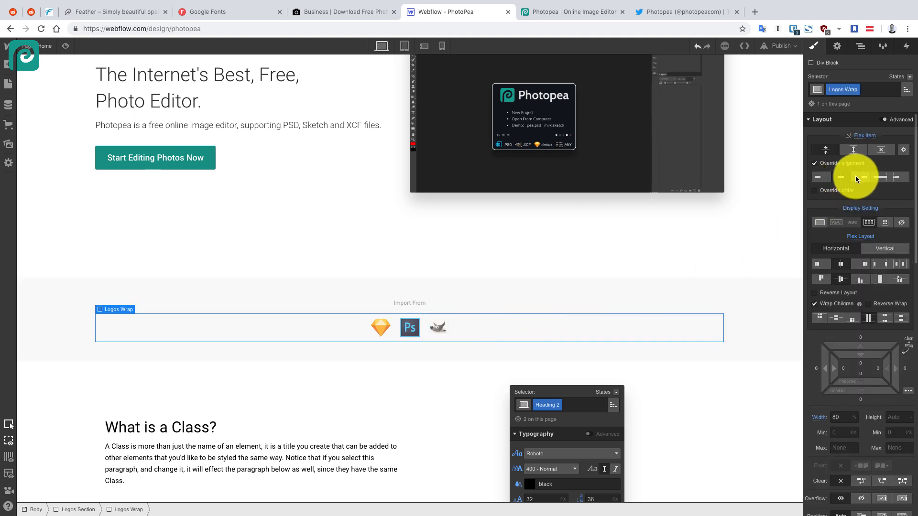
pyautogui.scroll(-2, 650, 216)
pyautogui.click(731, 210)
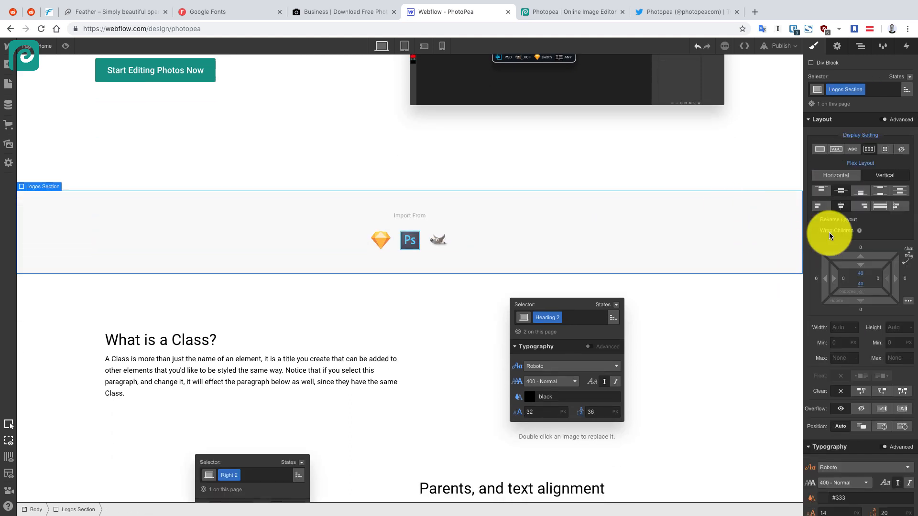
# Set the width of the Photoshop logo under "Import From" to 75 px in its image settings
pyautogui.click(414, 240)
pyautogui.click(454, 227)
pyautogui.click(435, 305)
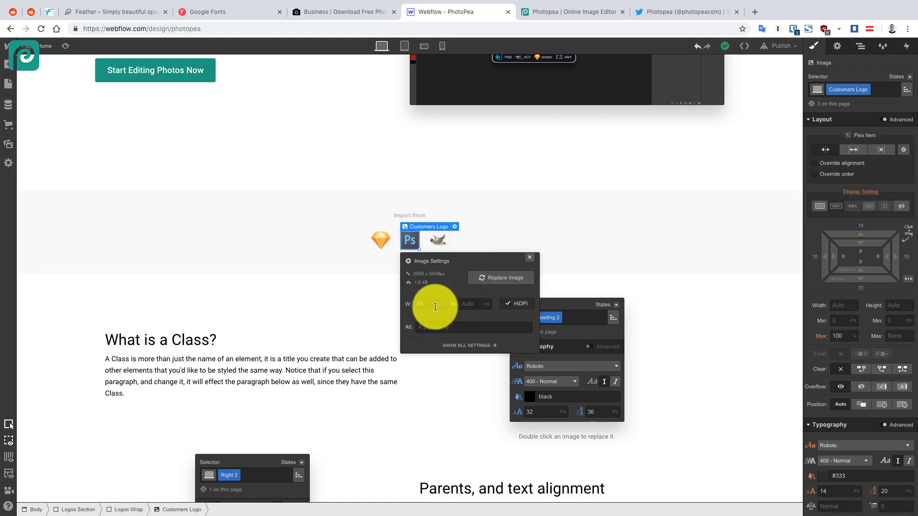
pyautogui.write('50')
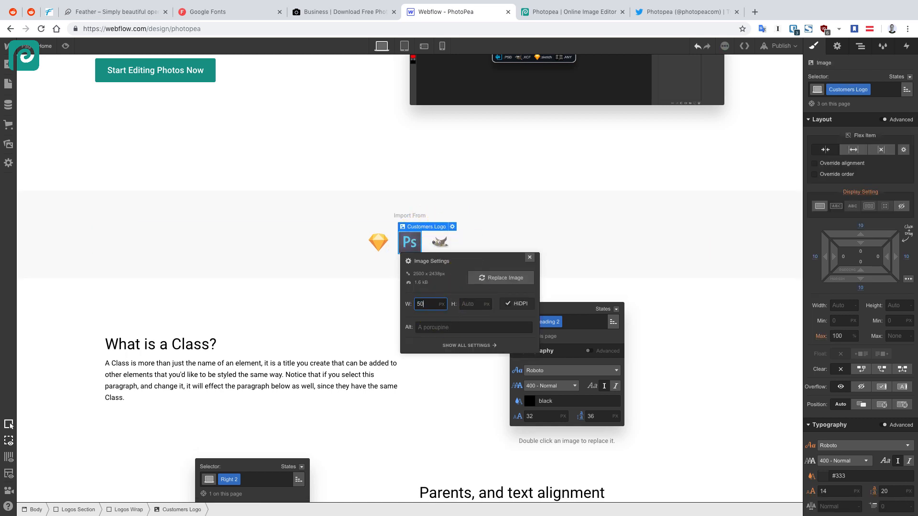
pyautogui.click(434, 305)
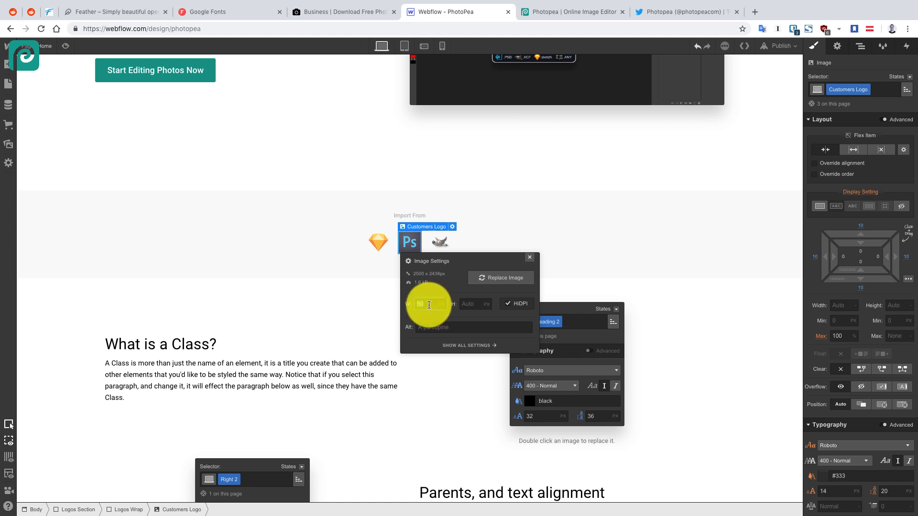
pyautogui.write('75')
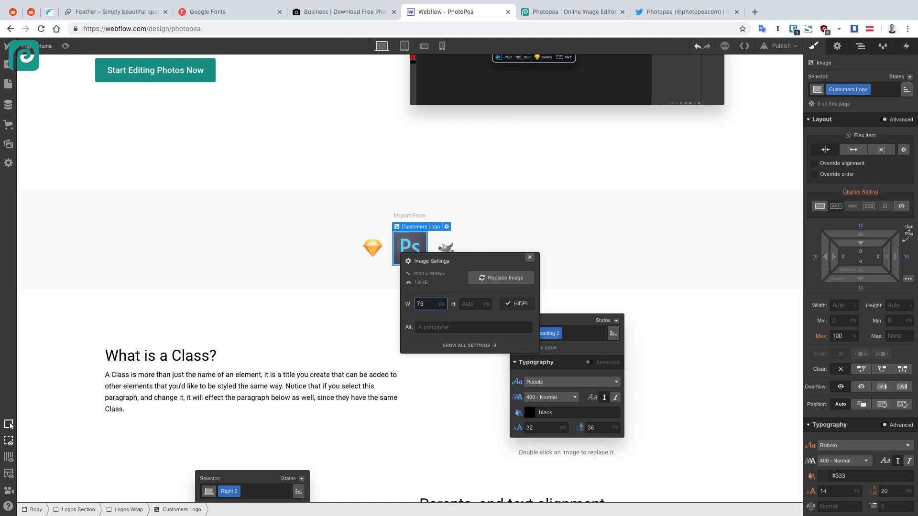
# Set the Sketch logo's width to 75 px in its image settings
pyautogui.click(376, 249)
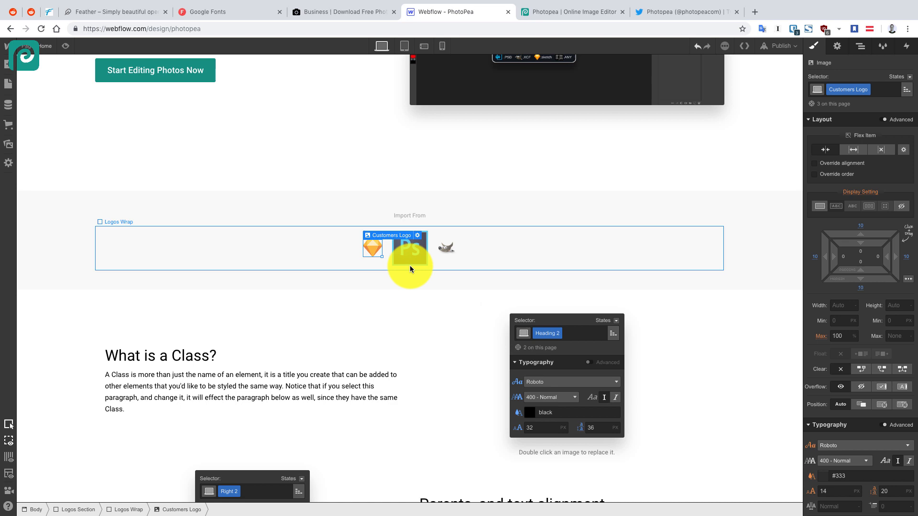
pyautogui.click(418, 236)
pyautogui.click(385, 311)
pyautogui.write('75')
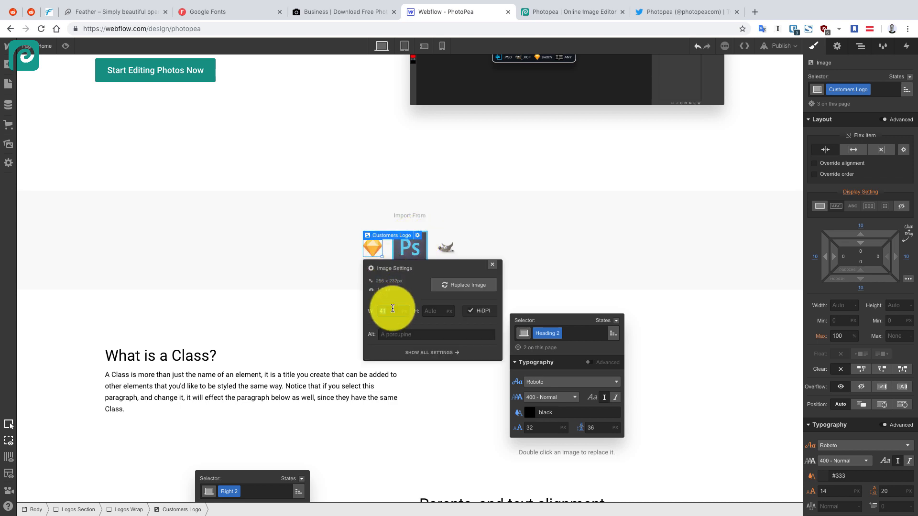
# Set the GIMP logo's width to 75 px in its image settings
pyautogui.click(466, 245)
pyautogui.click(459, 248)
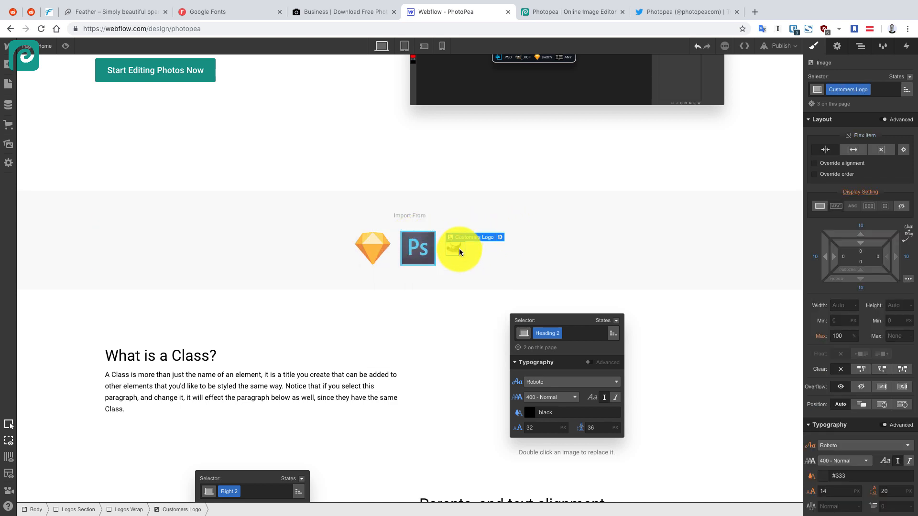
pyautogui.click(500, 237)
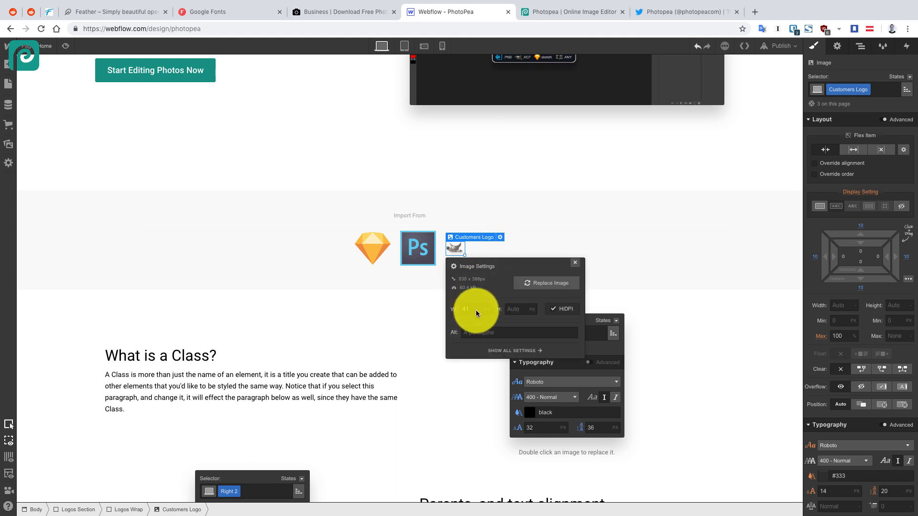
pyautogui.write('75')
pyautogui.click(440, 246)
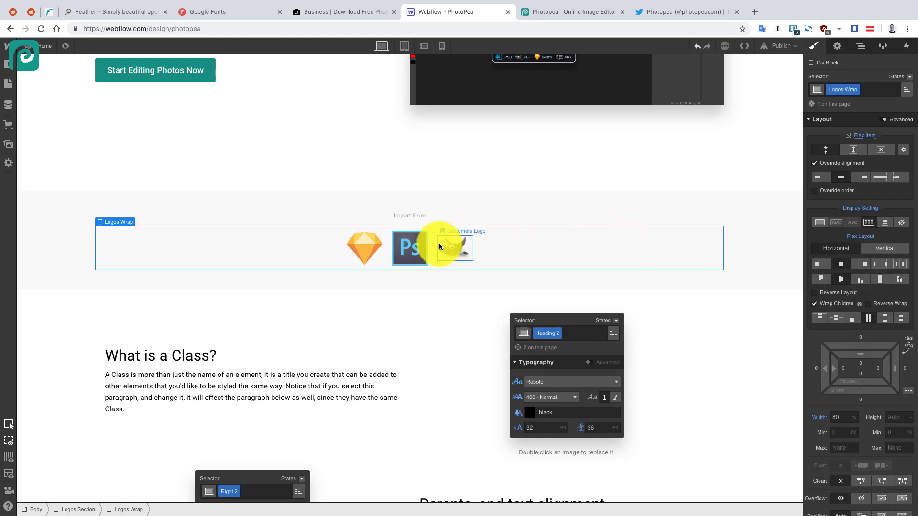
pyautogui.click(374, 248)
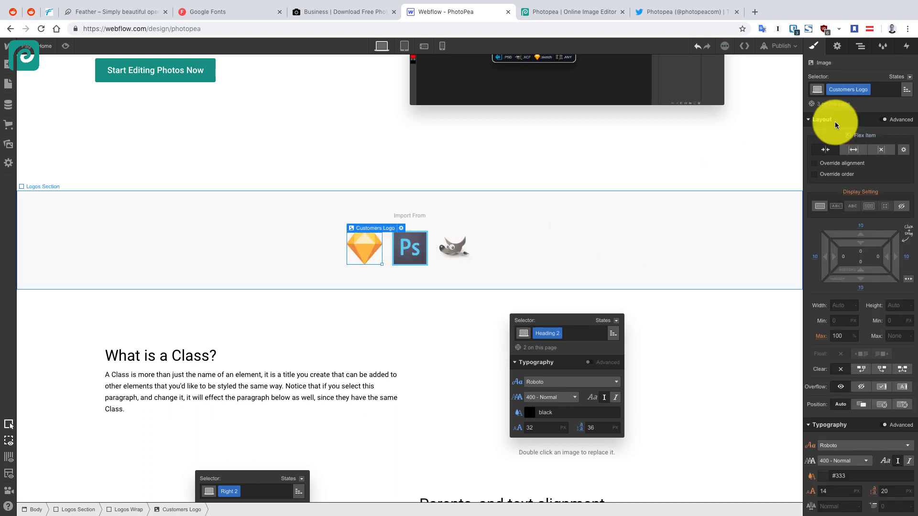
pyautogui.click(867, 91)
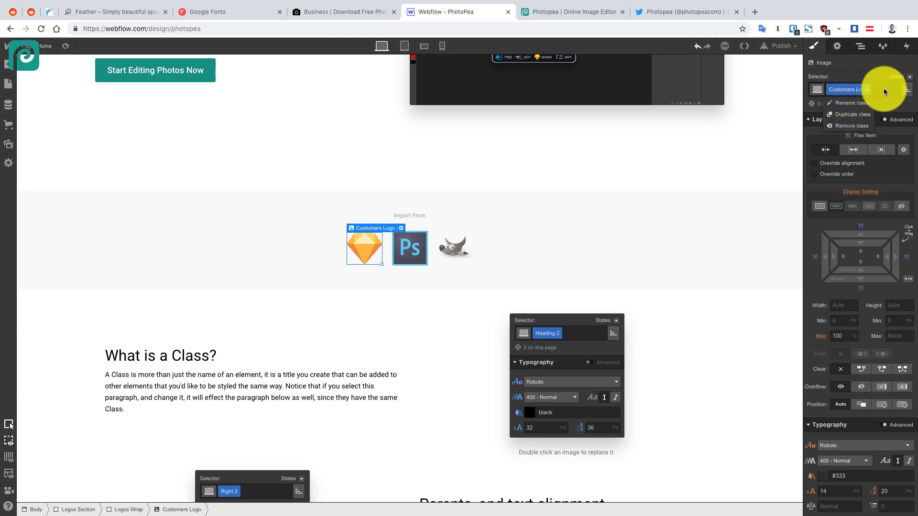
pyautogui.click(849, 89)
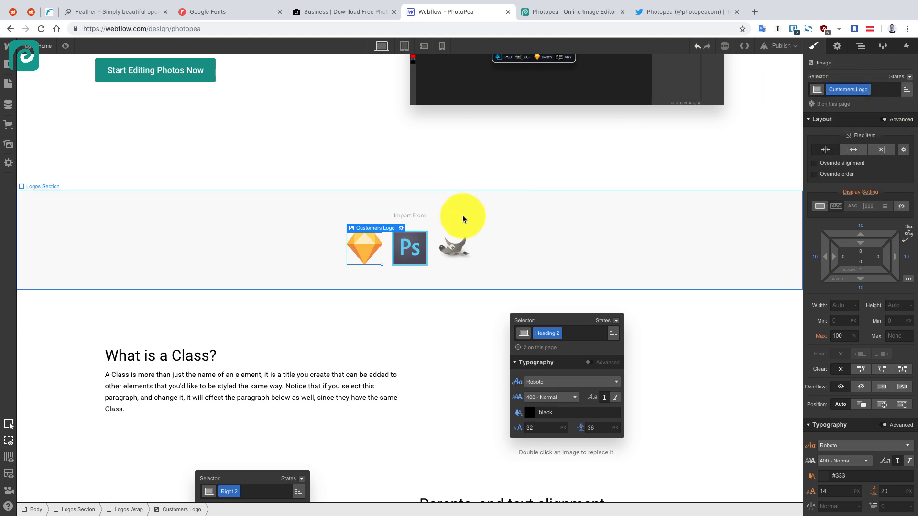
pyautogui.click(414, 132)
# Justify the Logos Wrap block's children with space around so the three logos spread across its width, and review the page
pyautogui.click(690, 253)
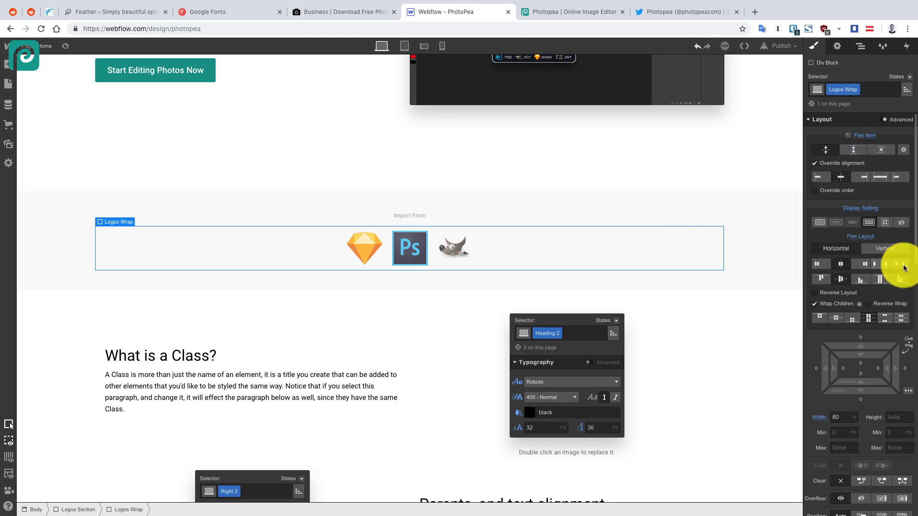
pyautogui.click(881, 263)
pyautogui.click(898, 264)
pyautogui.click(628, 132)
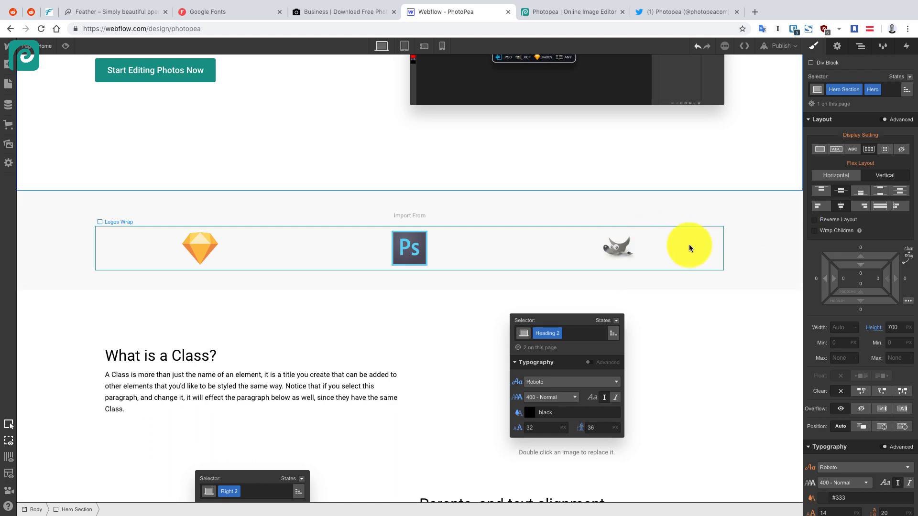
pyautogui.click(646, 258)
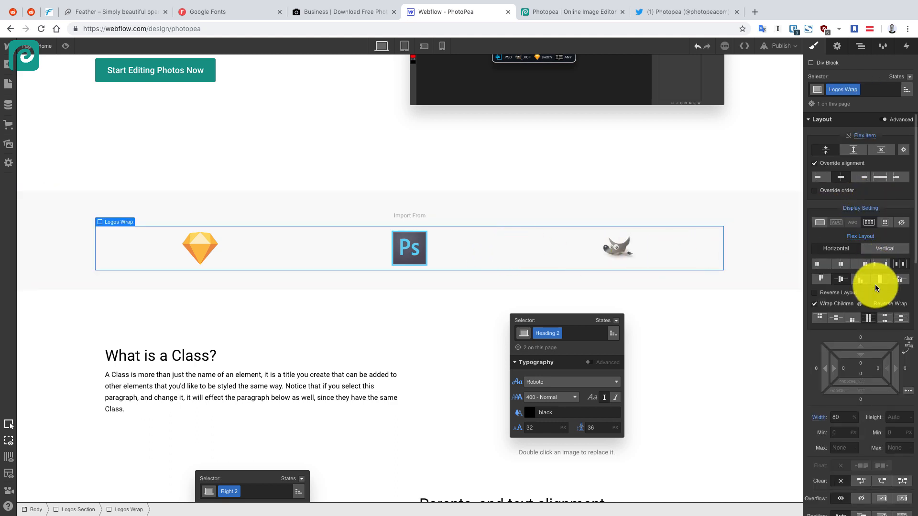
pyautogui.click(560, 154)
pyautogui.scroll(5, 560, 154)
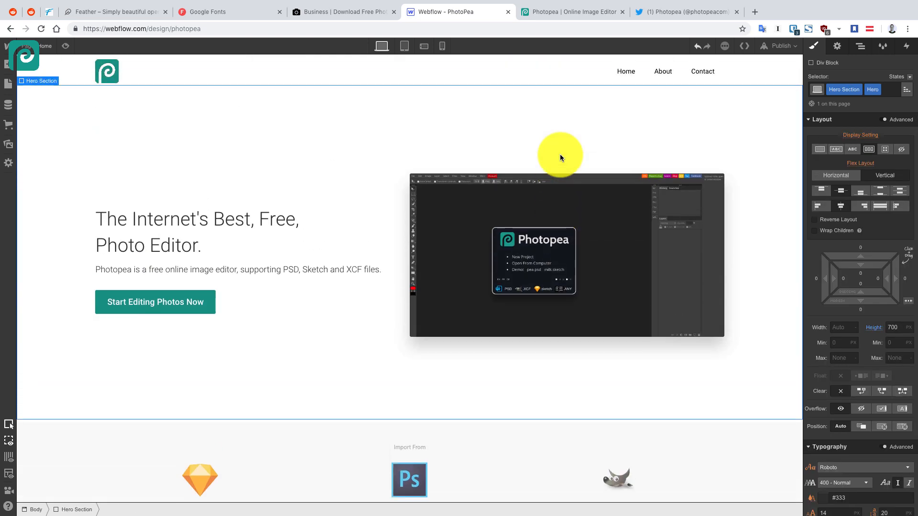
pyautogui.scroll(-2, 560, 154)
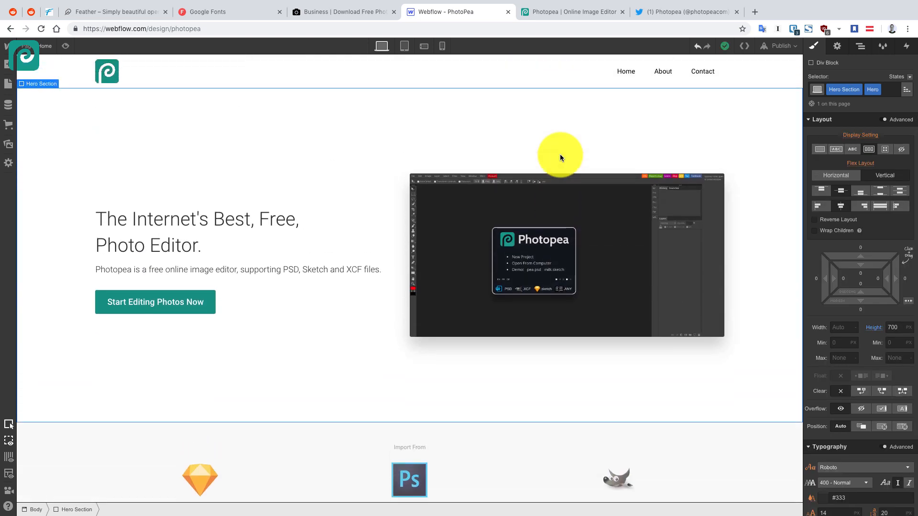
pyautogui.scroll(-4, 500, 411)
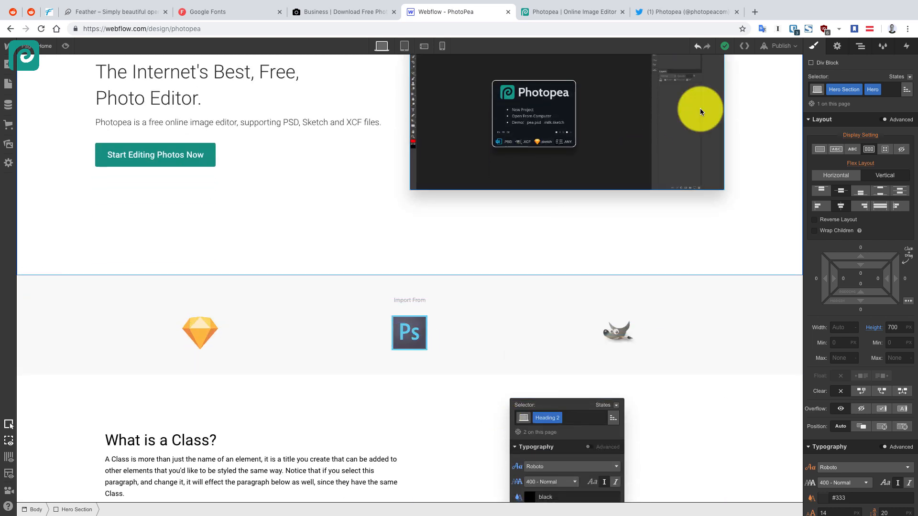
# Open worldvectorlogo.com in a new tab and search it for a jpeg logo
pyautogui.click(754, 12)
pyautogui.write('worldvectorlogo.com')
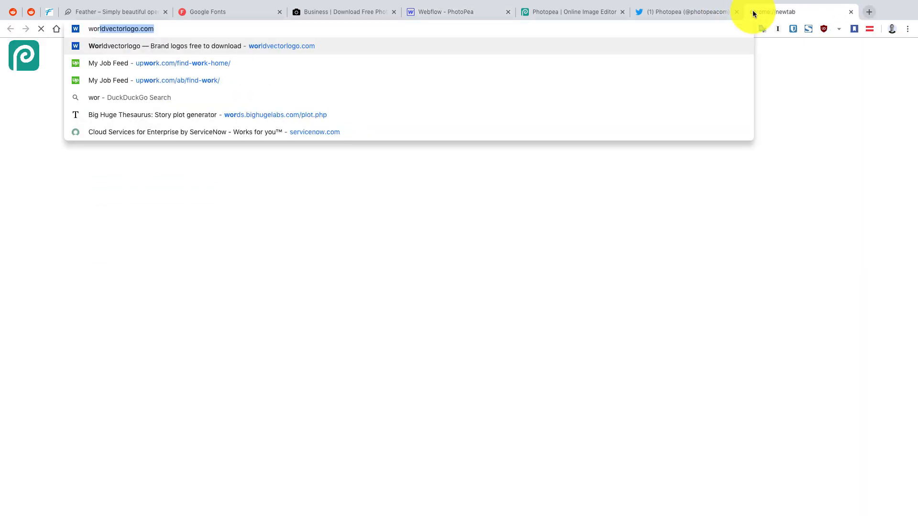
pyautogui.press('Return')
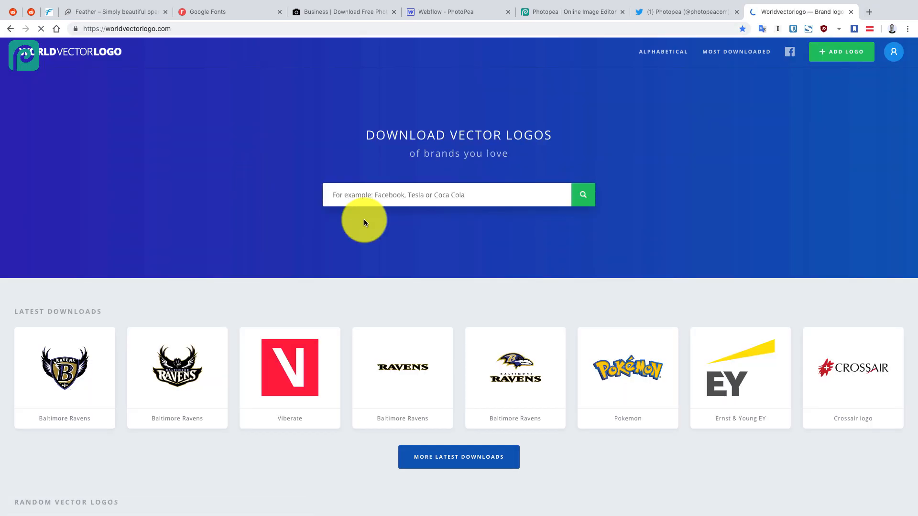
pyautogui.click(379, 203)
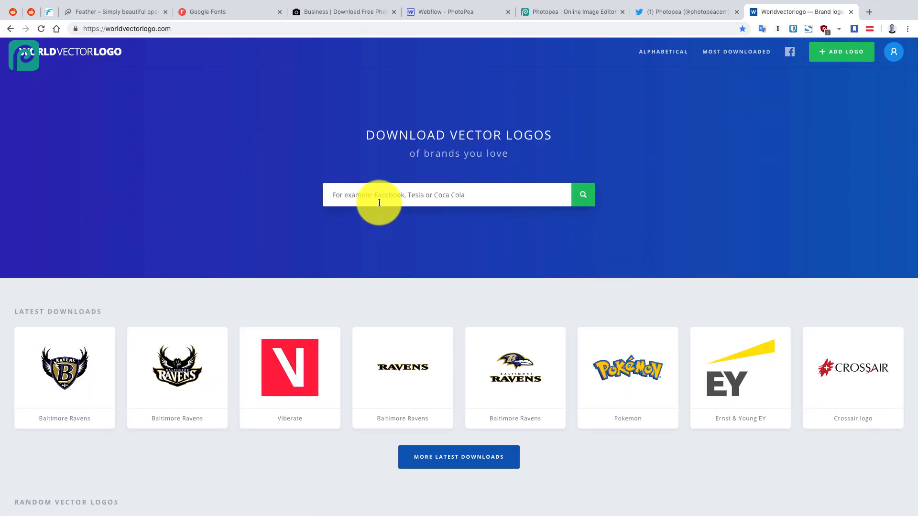
pyautogui.write('jpeg')
pyautogui.press('Return')
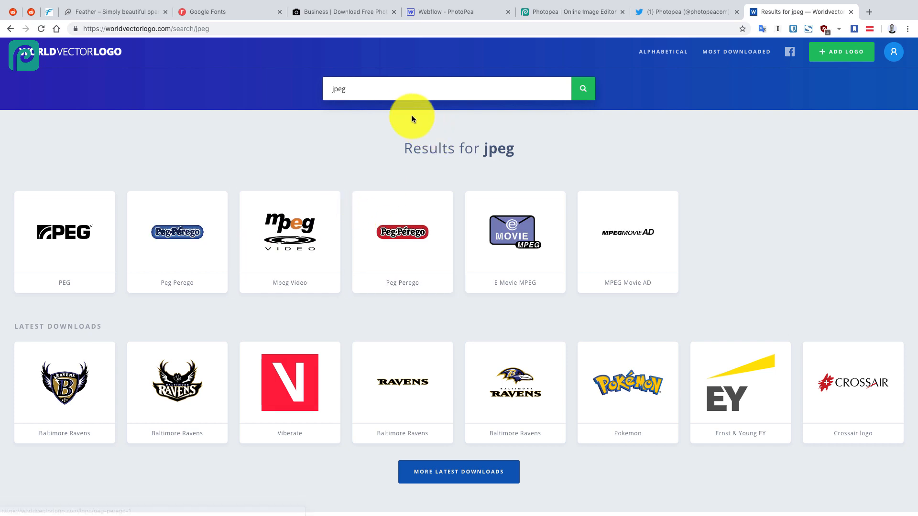
# Check the file format icons on the Photopea start screen and search Worldvectorlogo for png
pyautogui.click(567, 13)
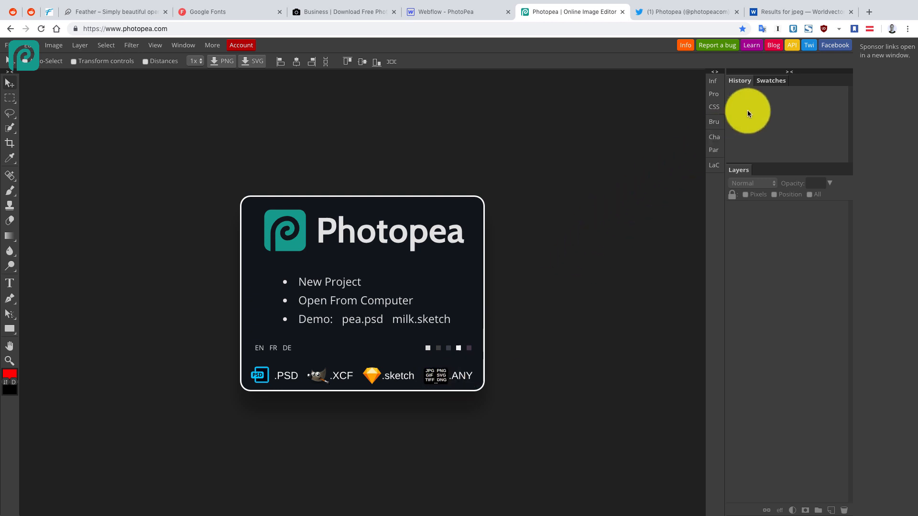
pyautogui.click(808, 12)
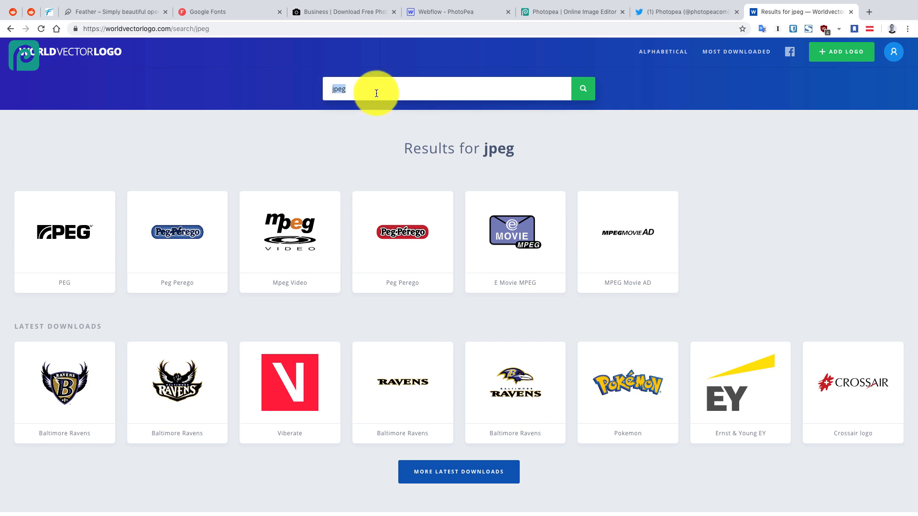
pyautogui.write('png')
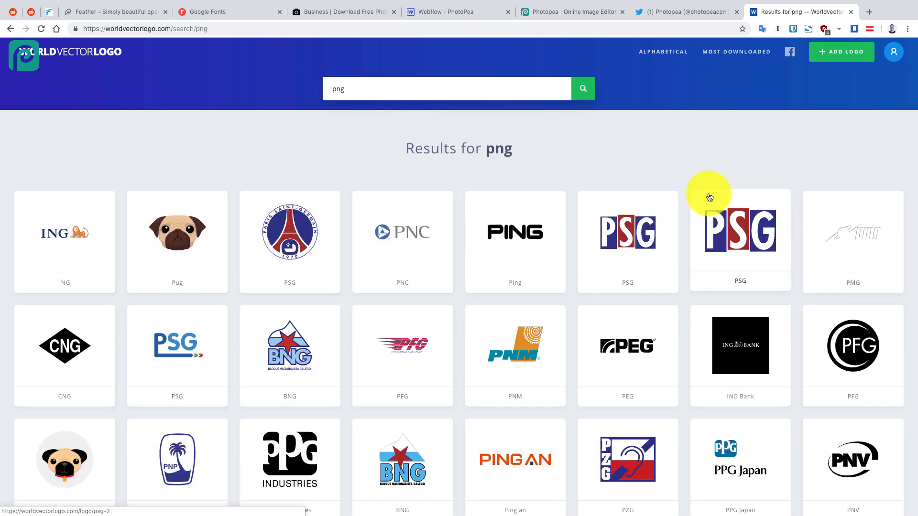
pyautogui.click(703, 12)
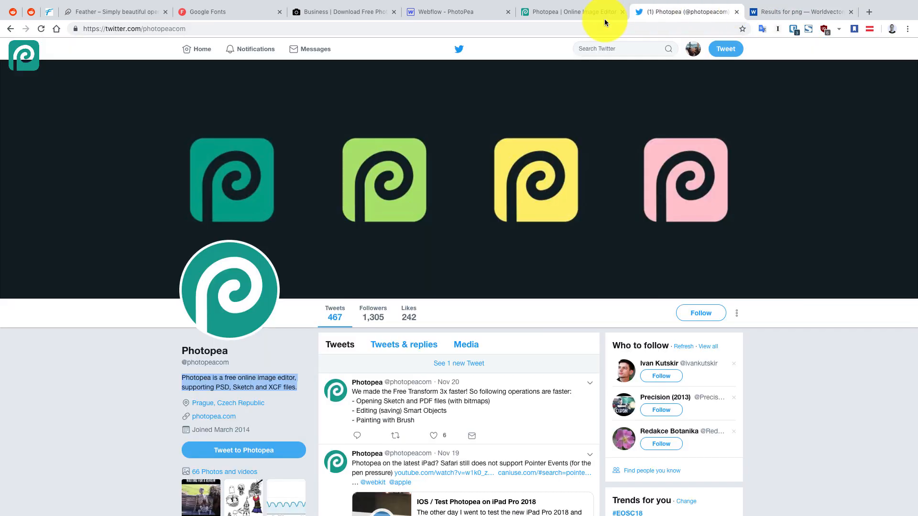
pyautogui.click(567, 13)
# Return to the Webflow project and change the "What is a Class?" heading to "What is PhotoPea?"
pyautogui.click(444, 13)
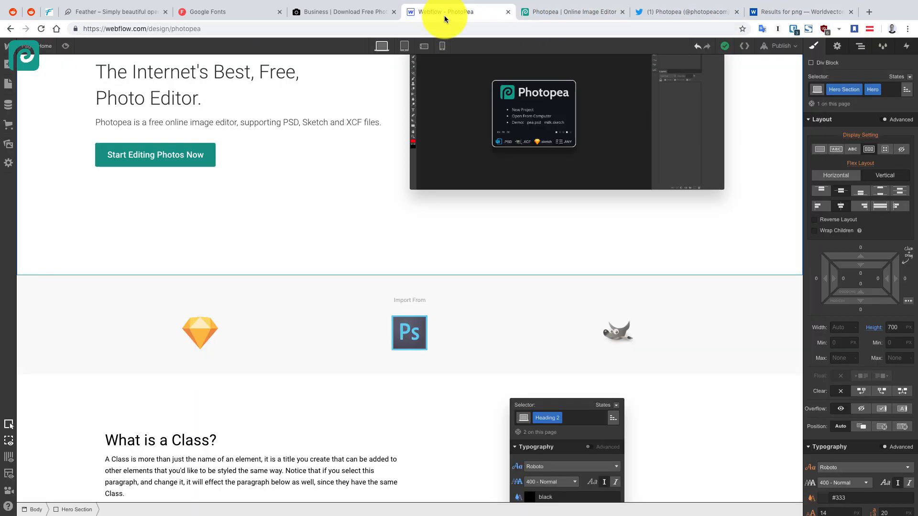
pyautogui.scroll(-3, 472, 337)
pyautogui.scroll(-6, 471, 337)
pyautogui.scroll(3, 330, 224)
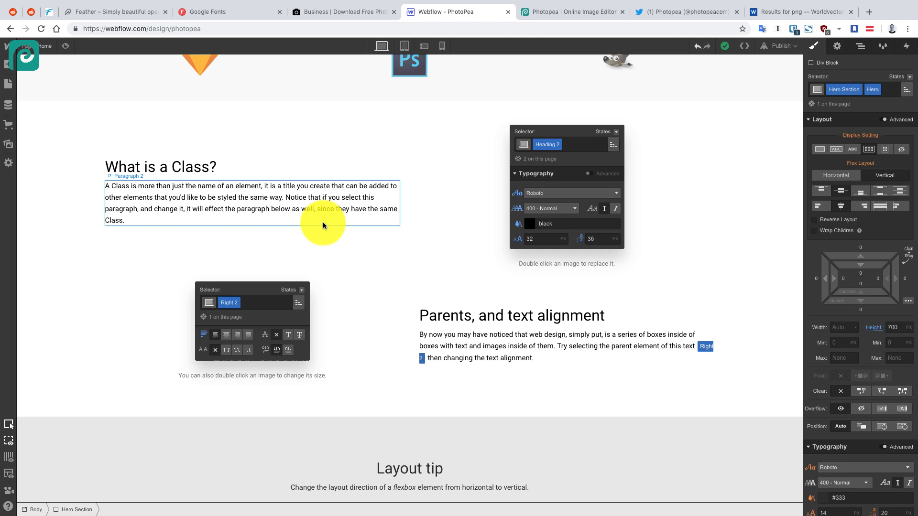
pyautogui.click(206, 171)
pyautogui.doubleClick(206, 170)
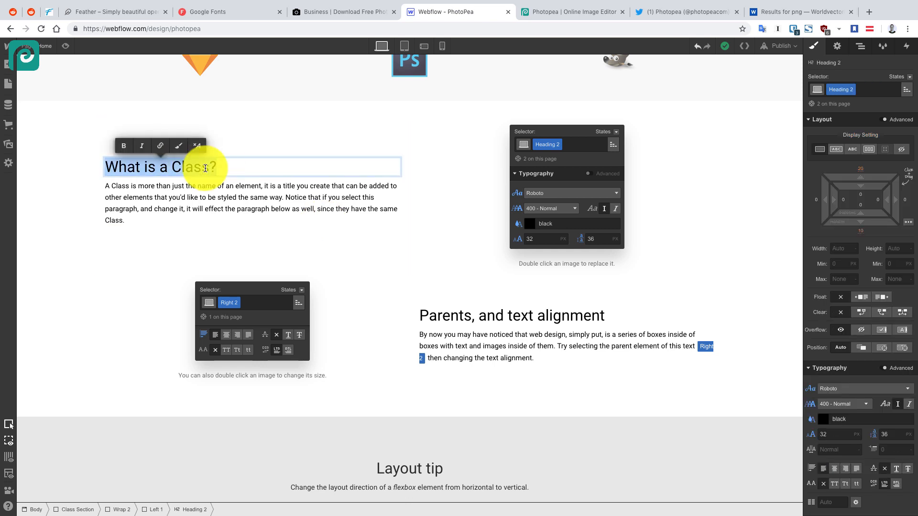
pyautogui.write('What')
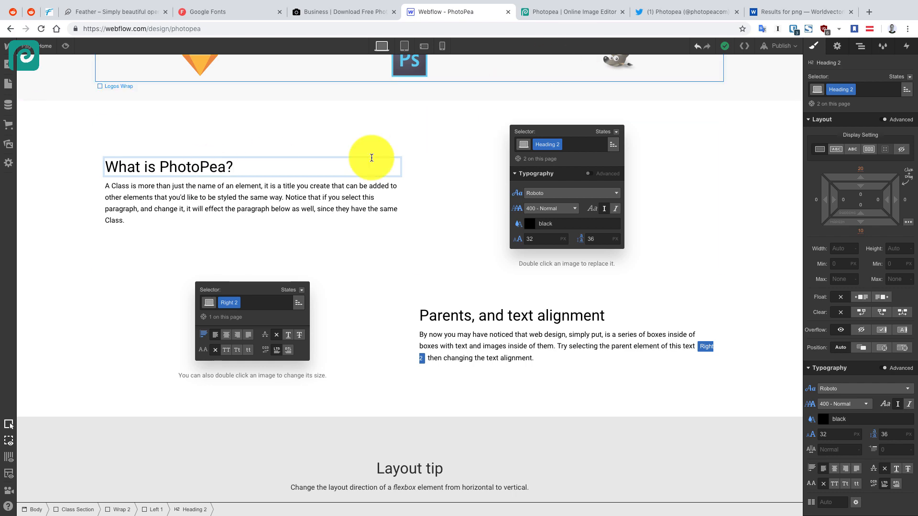
# Replace the paragraph under the "What is PhotoPea?" heading with the description copied from Photopea's Twitter profile
pyautogui.click(301, 205)
pyautogui.click(566, 14)
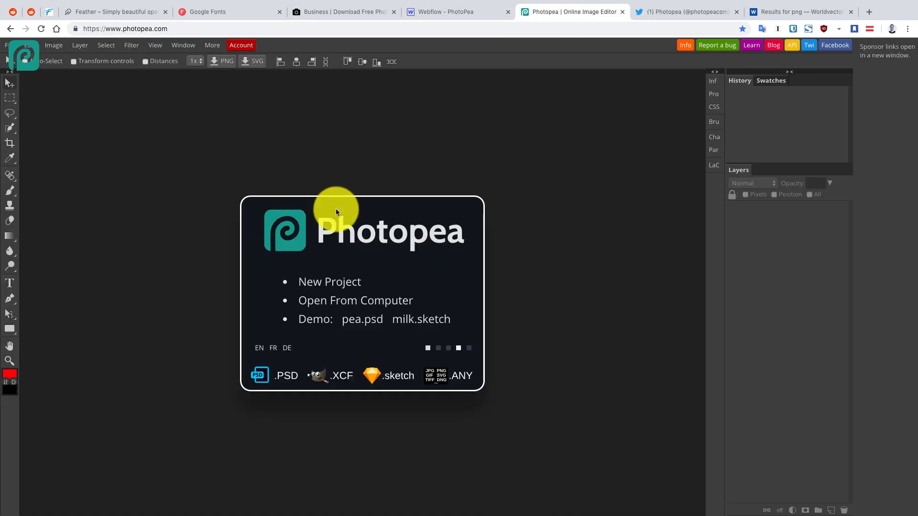
pyautogui.click(720, 15)
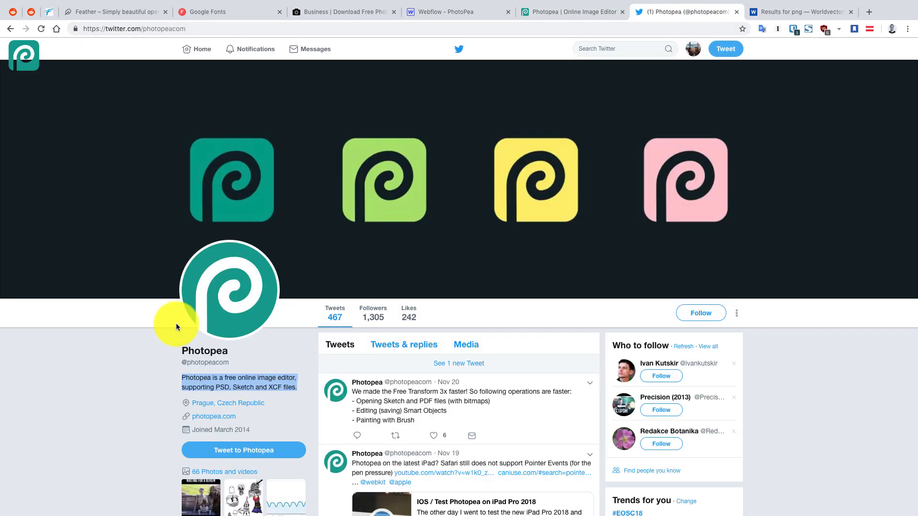
pyautogui.moveTo(181, 378); pyautogui.dragTo(298, 388)
pyautogui.hotkey('ctrl', 'c')
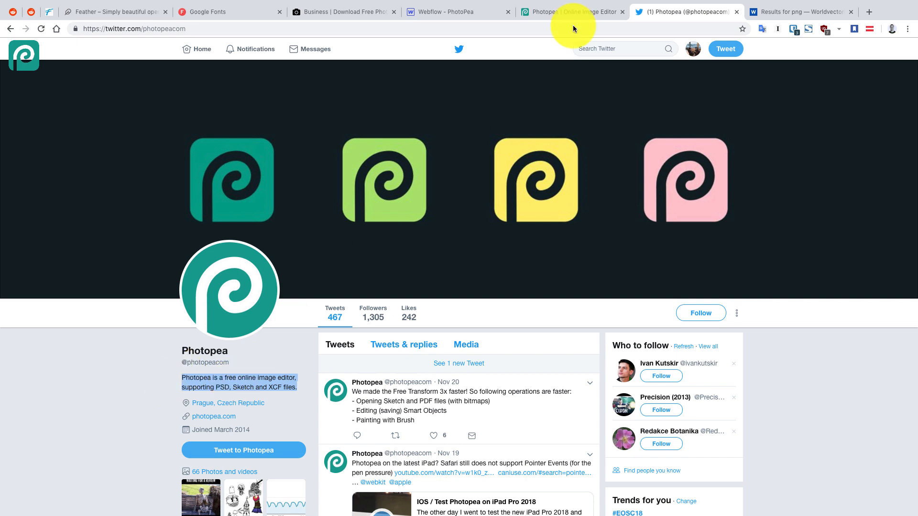
pyautogui.click(466, 11)
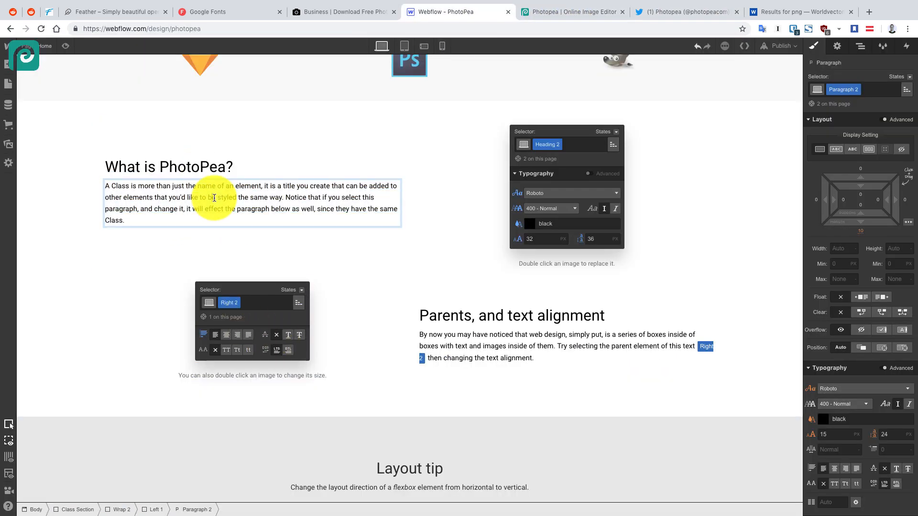
pyautogui.tripleClick(199, 205)
pyautogui.hotkey('ctrl', 'v')
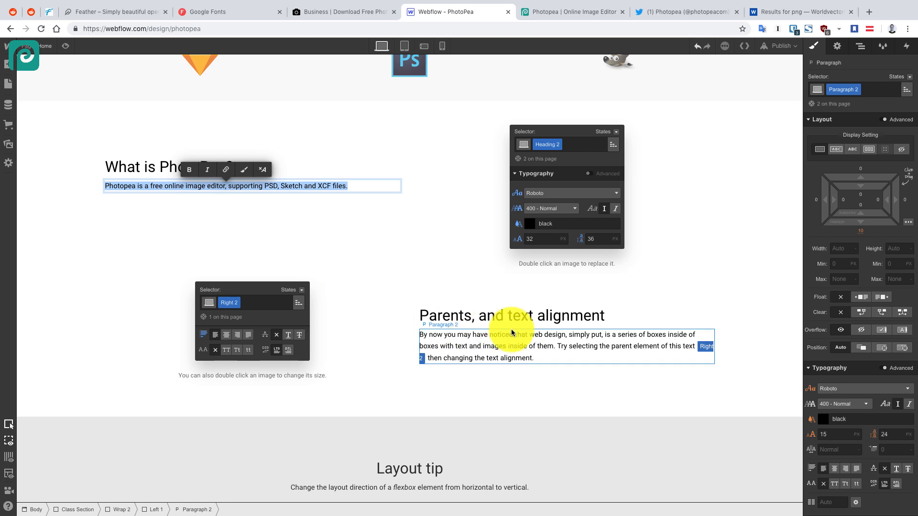
# Repeat the copied Photopea description twice more at the end of the "What is PhotoPea?" paragraph
pyautogui.click(361, 186)
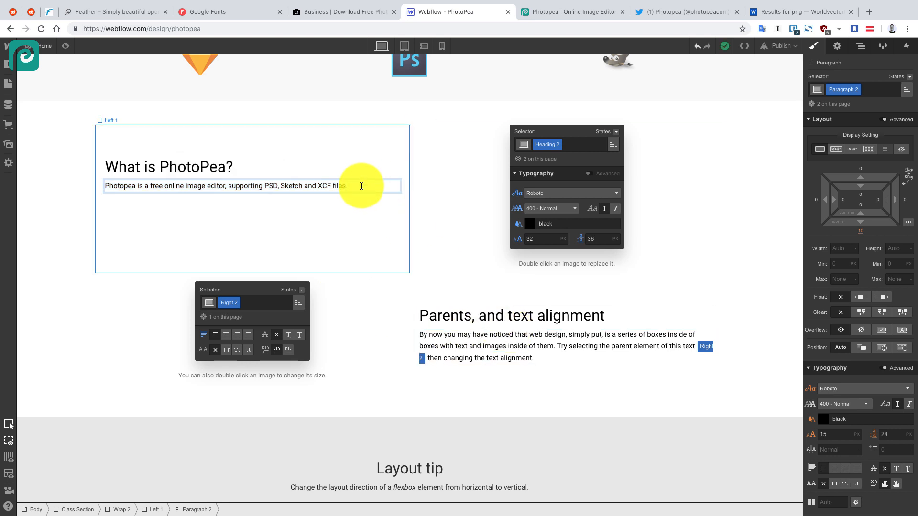
pyautogui.hotkey('ctrl', 'v')
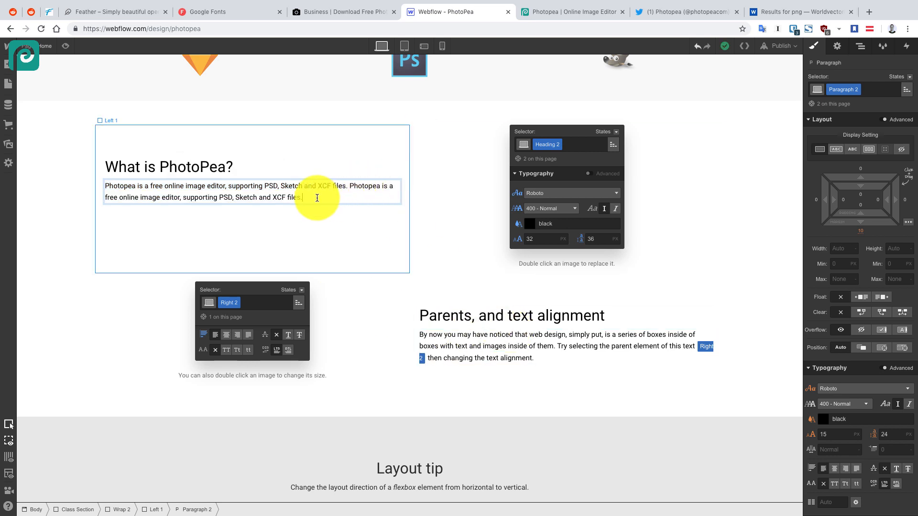
pyautogui.hotkey('ctrl', 'v')
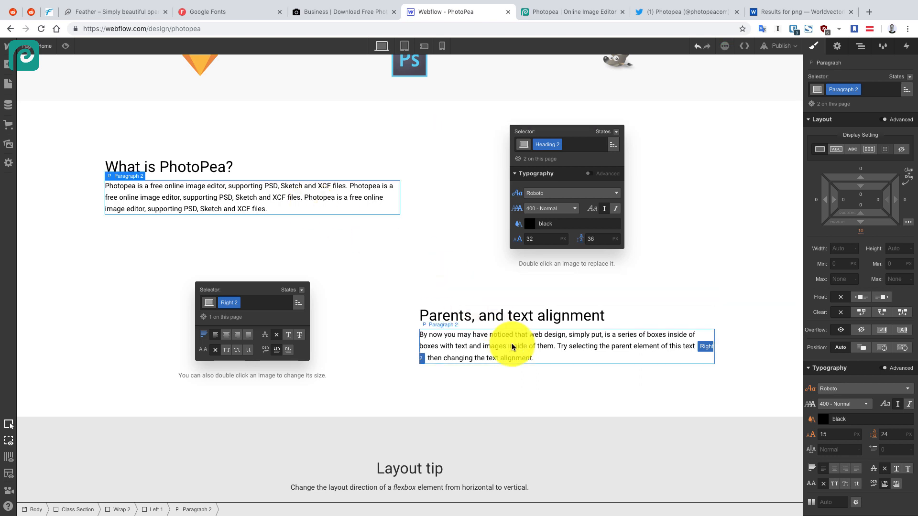
# Replace the paragraph under the "Parents, and text alignment" heading with three copies of the Photopea description
pyautogui.click(512, 344)
pyautogui.doubleClick(512, 345)
pyautogui.hotkey('ctrl', 'v')
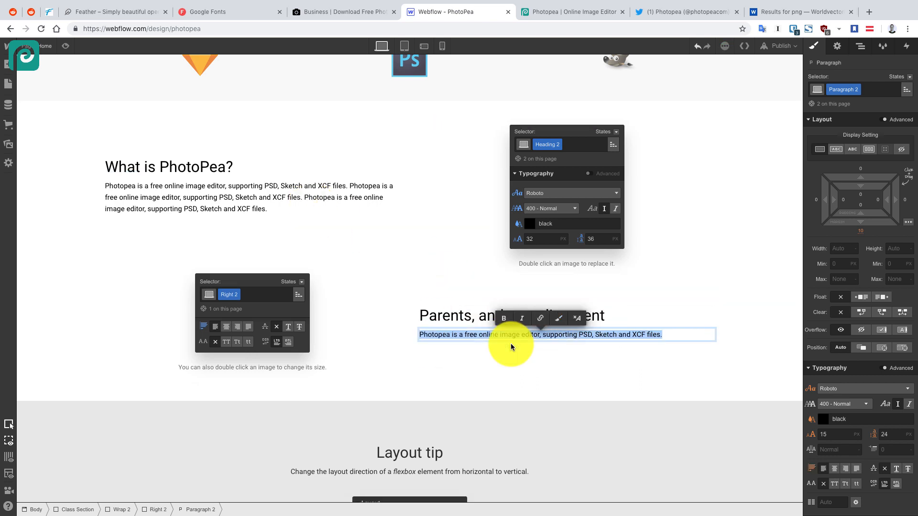
pyautogui.click(679, 333)
pyautogui.hotkey('ctrl', 'v')
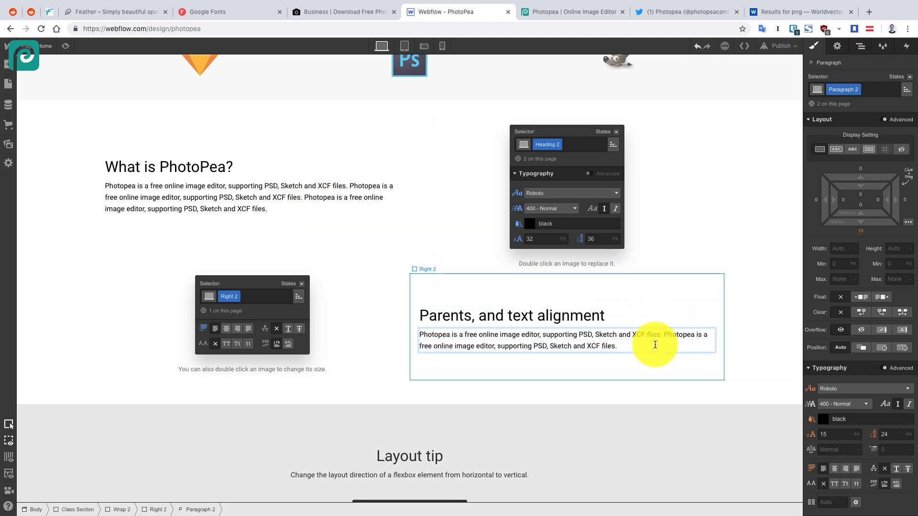
pyautogui.hotkey('ctrl', 'v')
# Change the "Parents, and text alignment" heading to "Photos, Logos,"
pyautogui.doubleClick(546, 318)
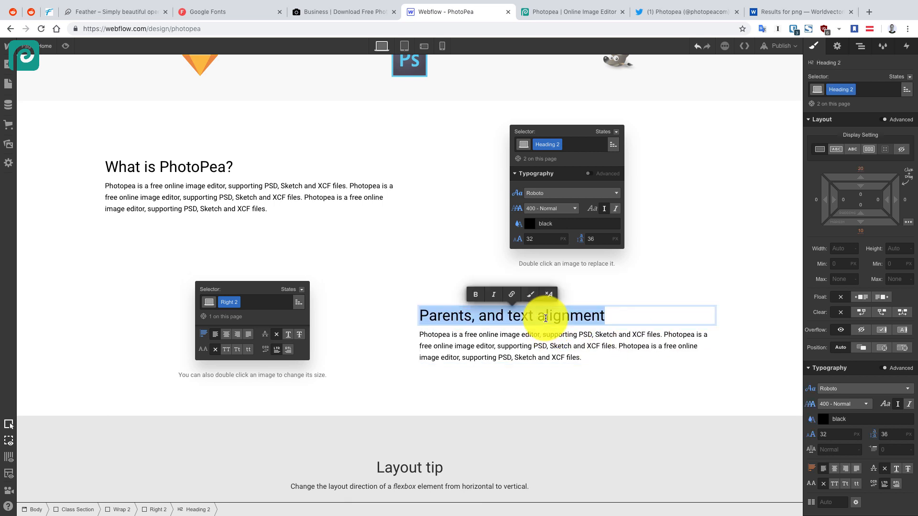
pyautogui.click(545, 317)
pyautogui.tripleClick(545, 318)
pyautogui.write('Photos, Logos,')
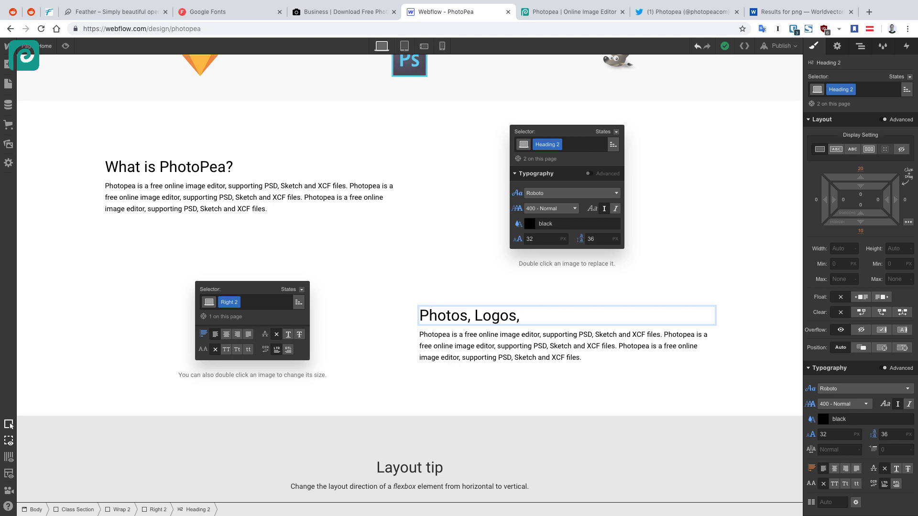
# Switch to Photopea, look through its tools, open its blog in a separate tab and read the site's Info section
pyautogui.click(552, 11)
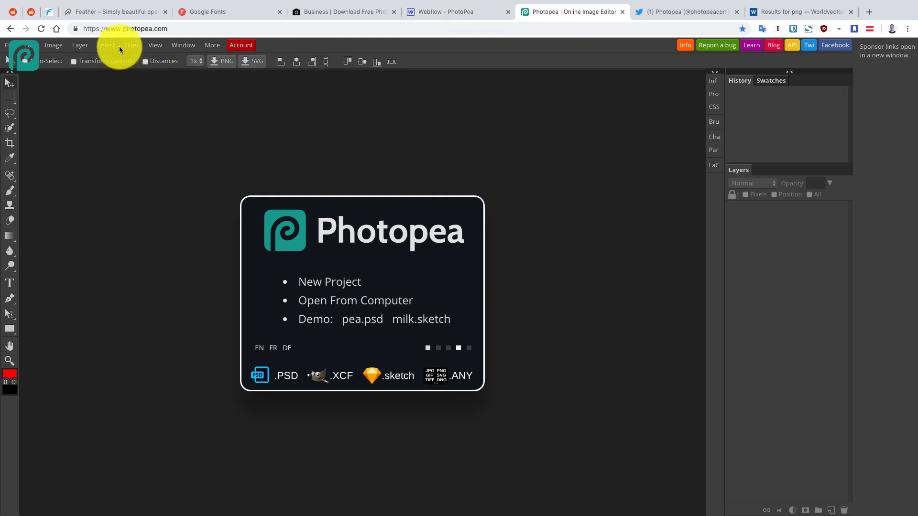
pyautogui.rightClick(9, 190)
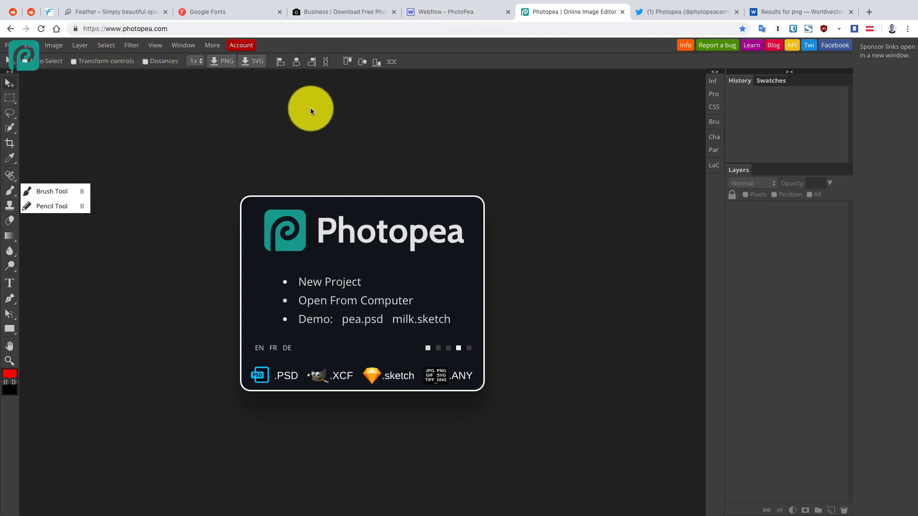
pyautogui.click(773, 45)
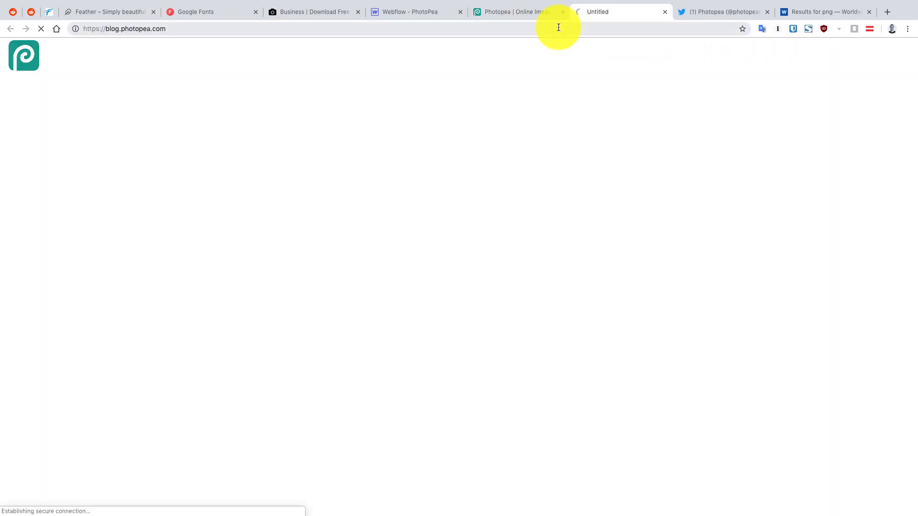
pyautogui.click(518, 10)
pyautogui.click(688, 44)
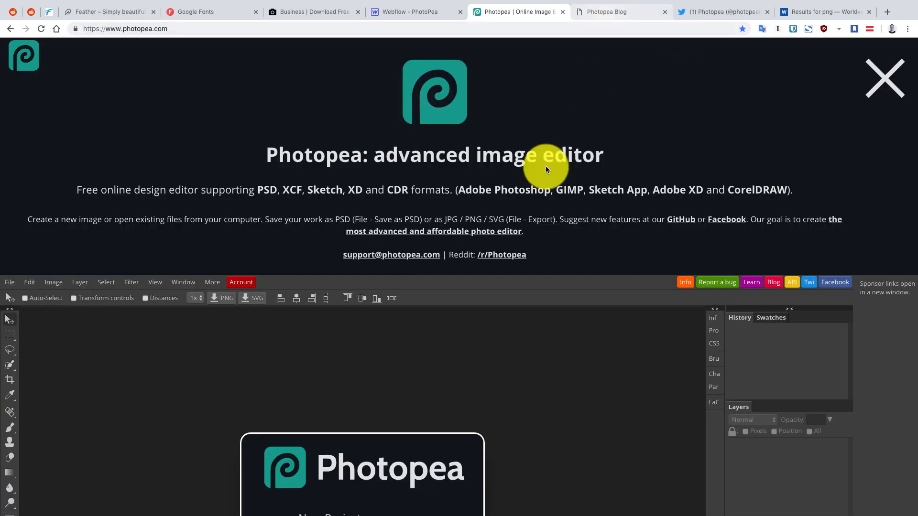
pyautogui.scroll(-2, 465, 229)
pyautogui.scroll(3, 462, 209)
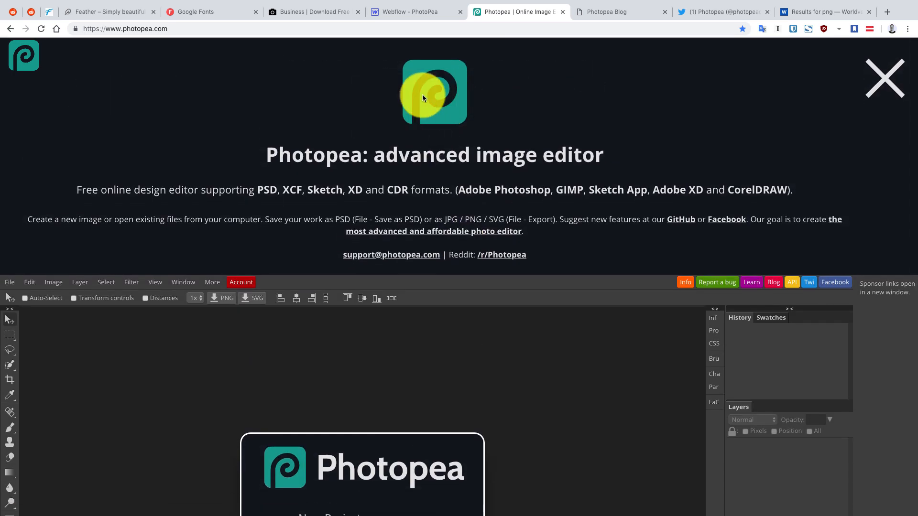
# Save the Photopea logo from the Info section to the computer as icon256.png
pyautogui.rightClick(443, 72)
pyautogui.click(498, 85)
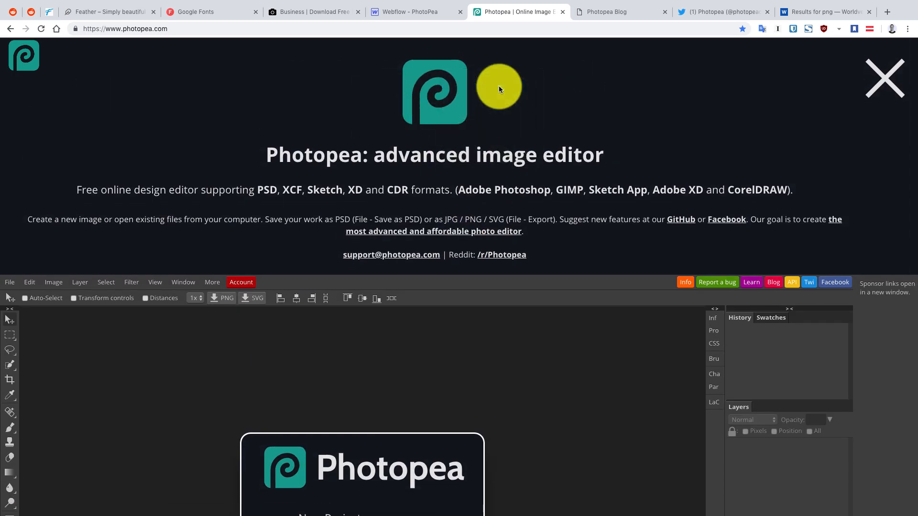
pyautogui.press('Return')
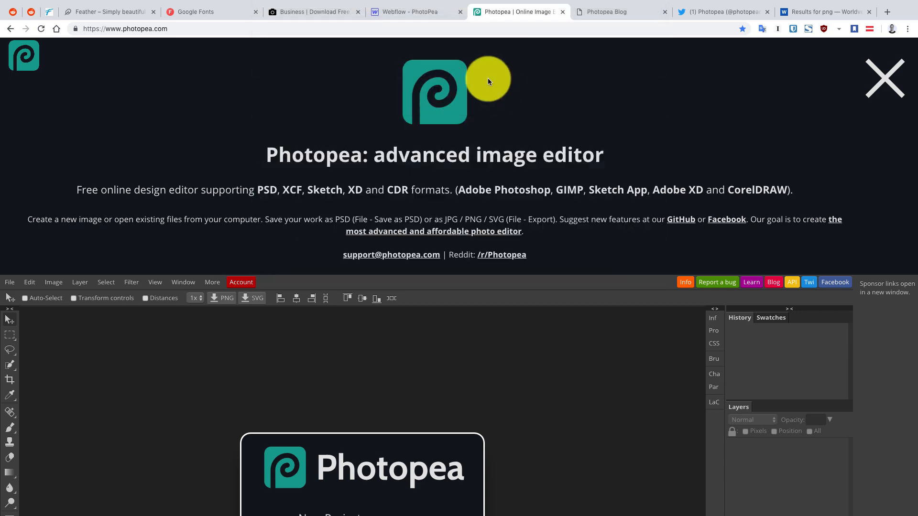
# Return to the Webflow project, upload icon256.png and replace the navigation bar's logo image with it
pyautogui.hotkey('ctrl', 'shift', 'Tab')
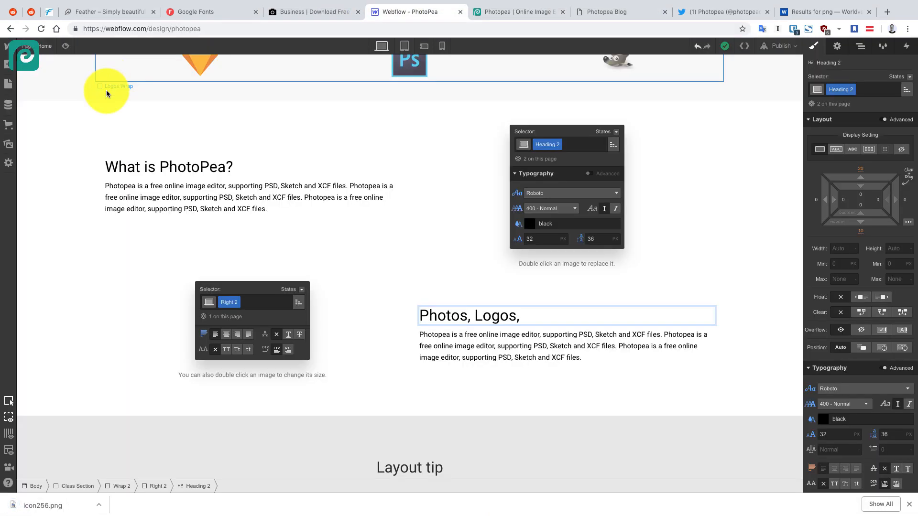
pyautogui.scroll(10, 109, 95)
pyautogui.click(109, 68)
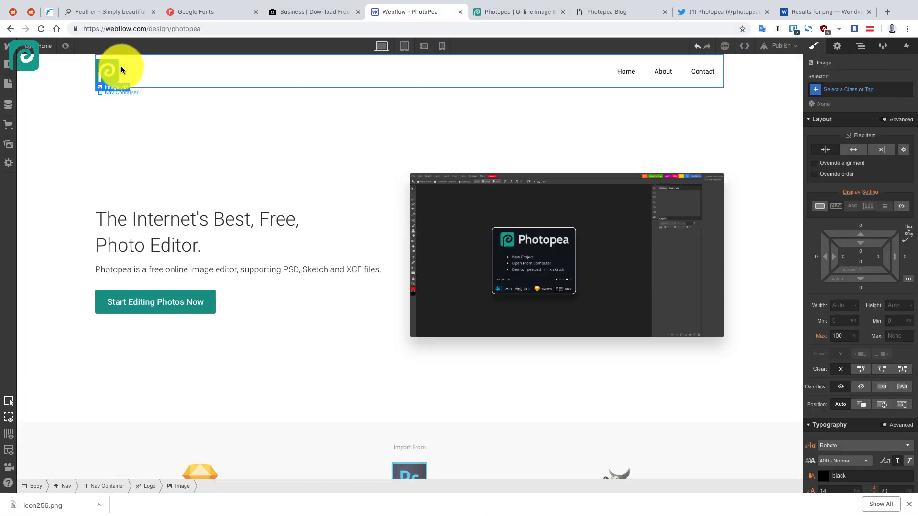
pyautogui.click(125, 87)
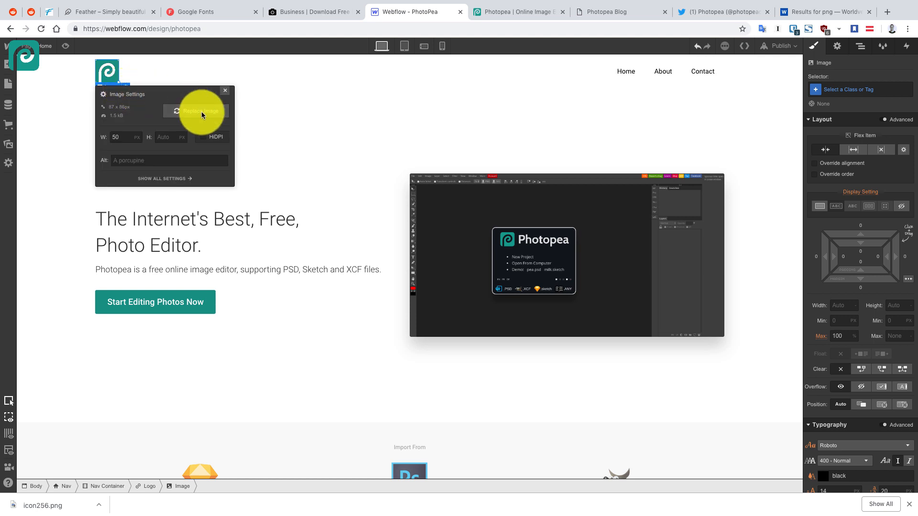
pyautogui.click(202, 111)
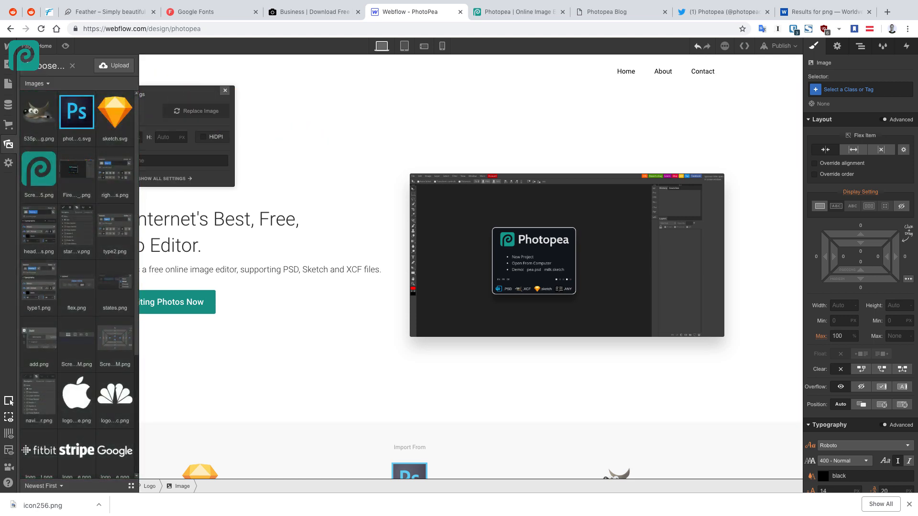
pyautogui.moveTo(639, 91); pyautogui.dragTo(99, 143)
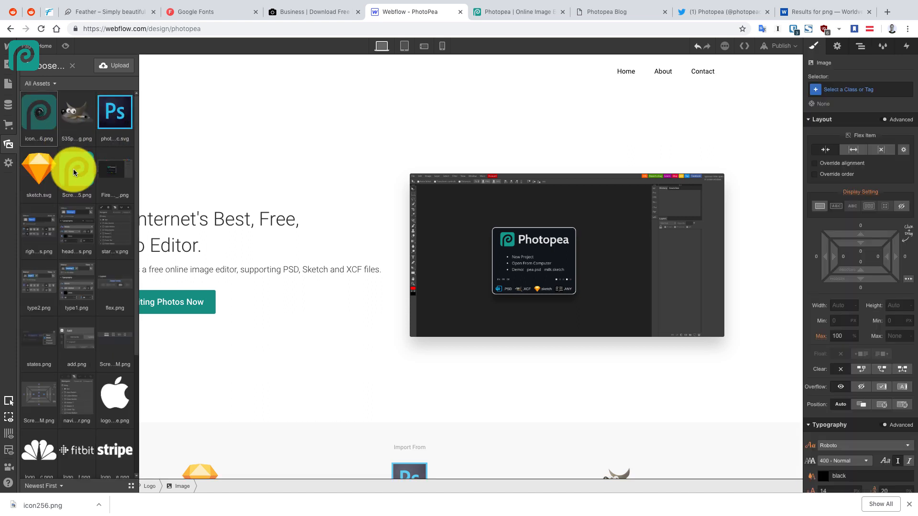
pyautogui.click(47, 134)
pyautogui.click(82, 118)
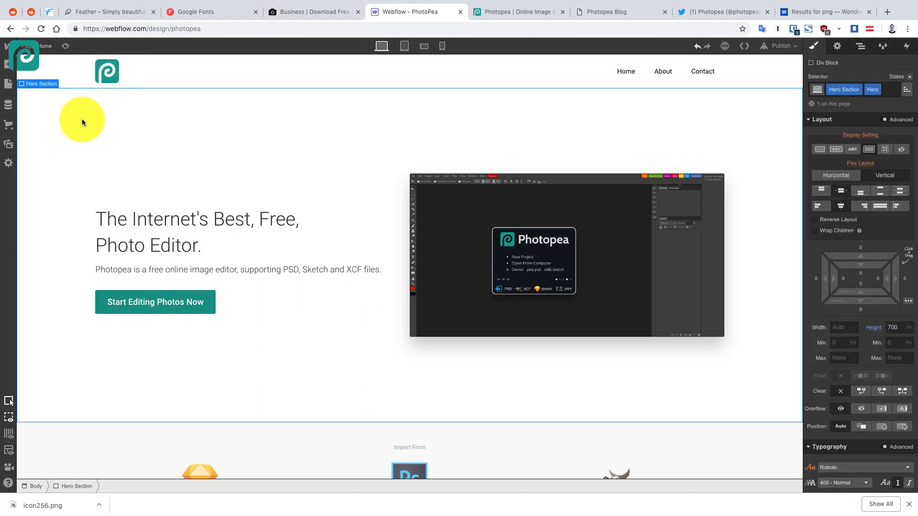
pyautogui.click(200, 75)
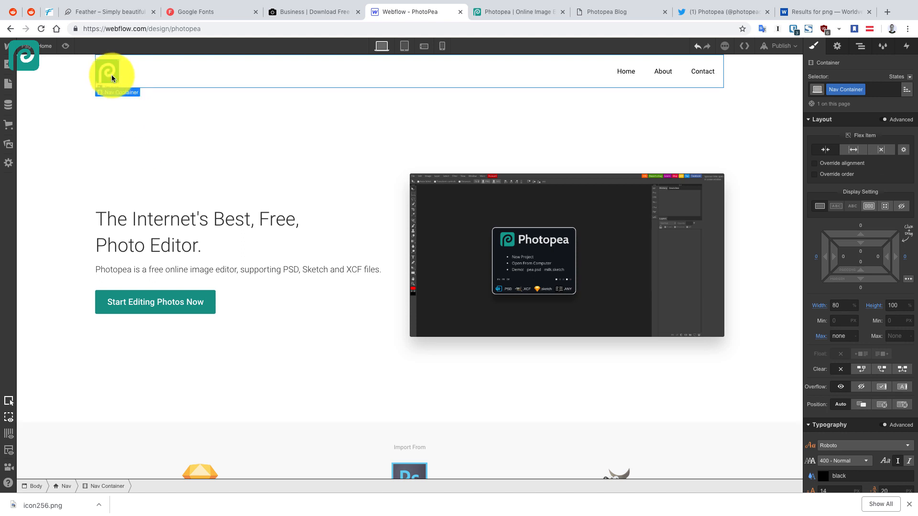
# Read the list of supported design formats in Photopea's Info section and close it
pyautogui.click(523, 12)
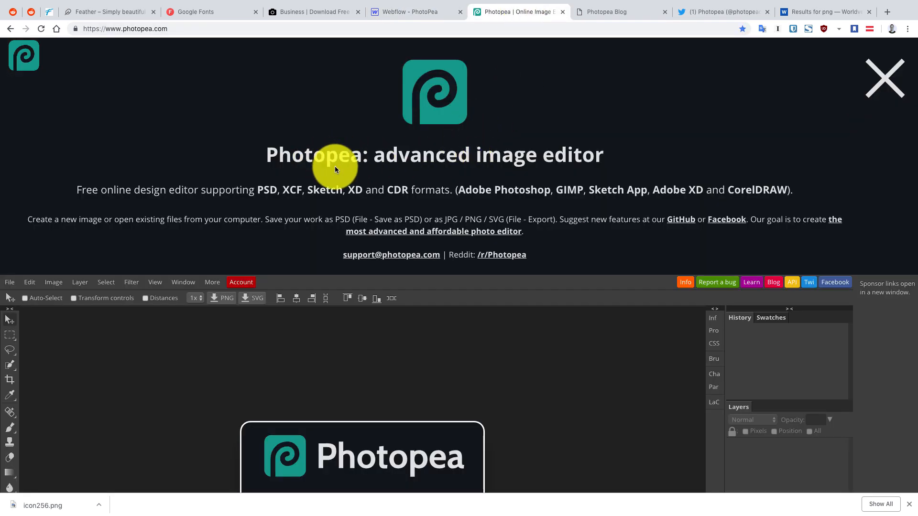
pyautogui.scroll(-1, 335, 169)
pyautogui.scroll(1, 753, 79)
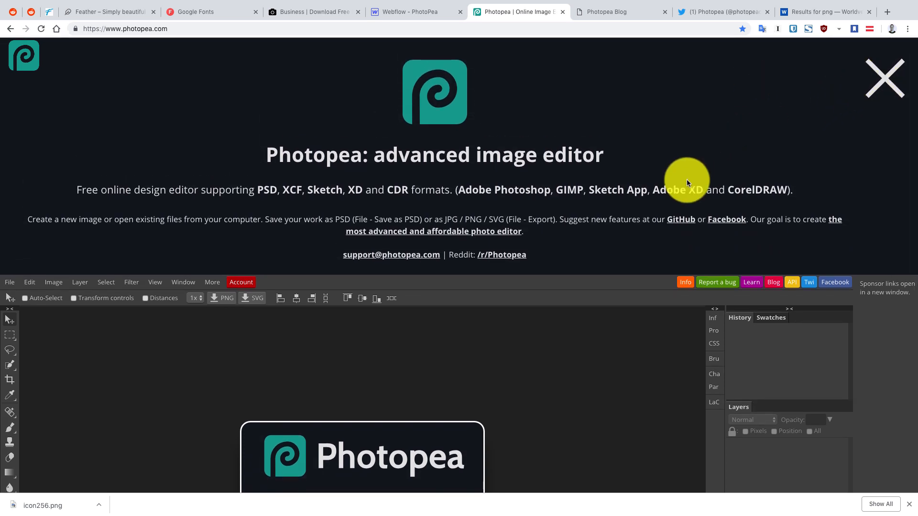
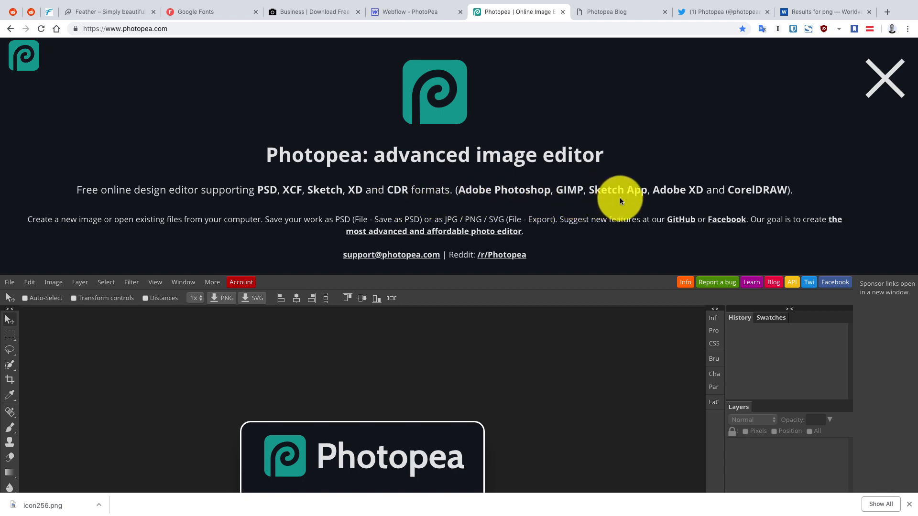
pyautogui.click(885, 78)
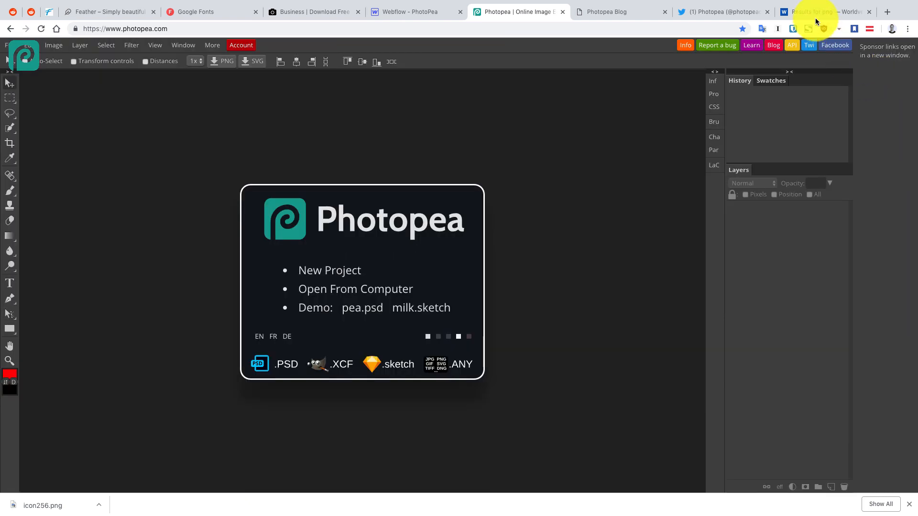
# Search Worldvectorlogo for xd and download the rounded Adobe Xd logo as an SVG
pyautogui.click(817, 13)
pyautogui.write('xd')
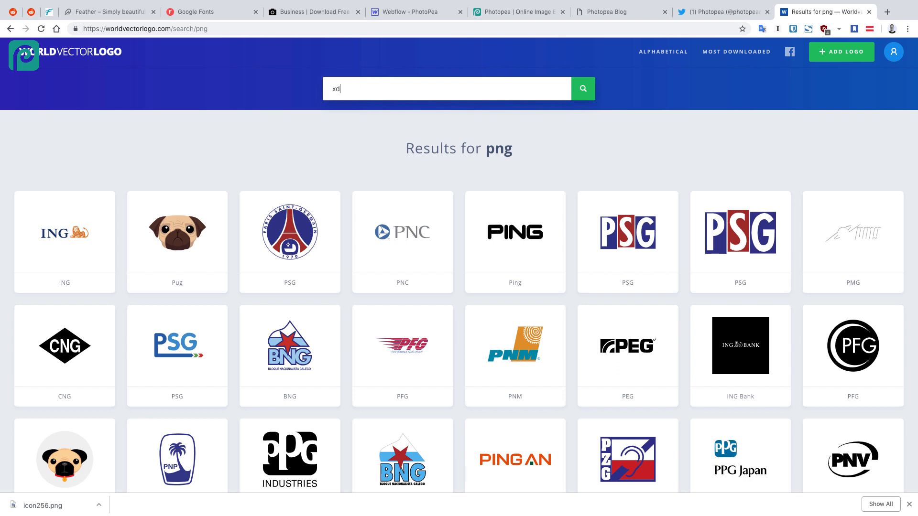
pyautogui.press('Return')
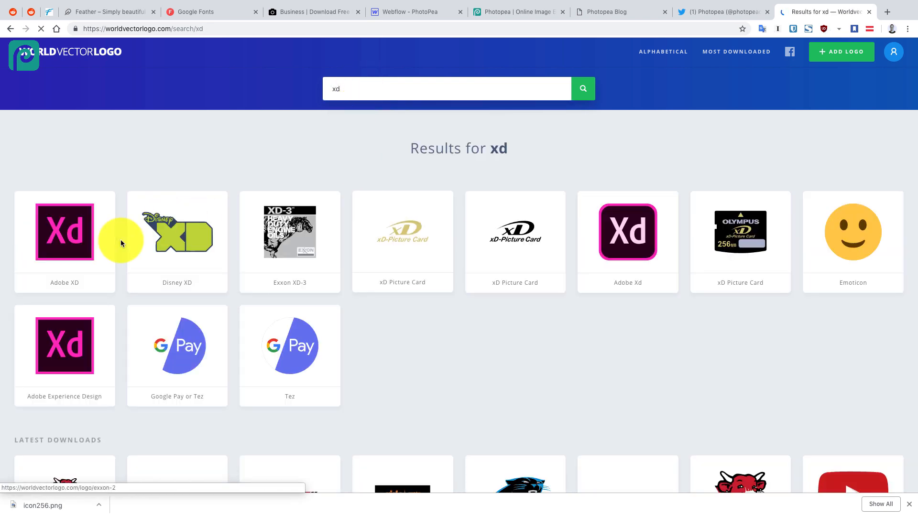
pyautogui.click(64, 234)
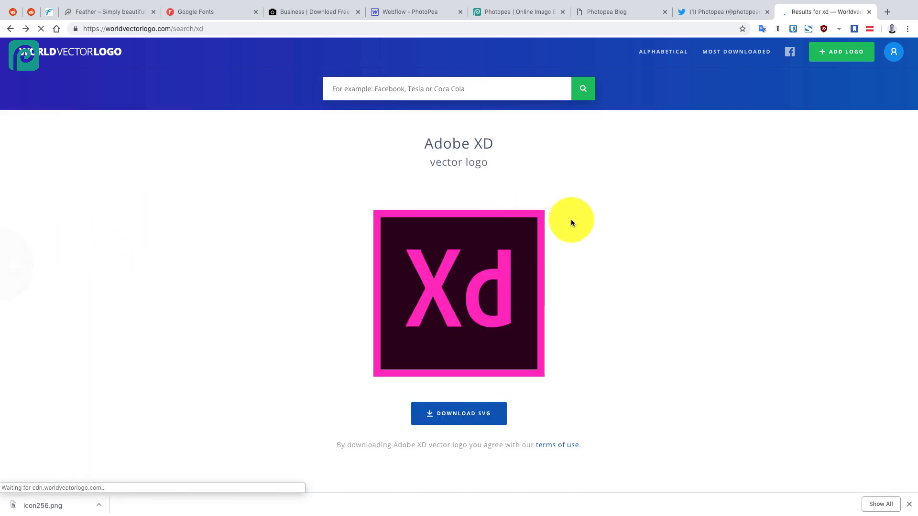
pyautogui.hotkey('alt', 'Left')
pyautogui.click(626, 242)
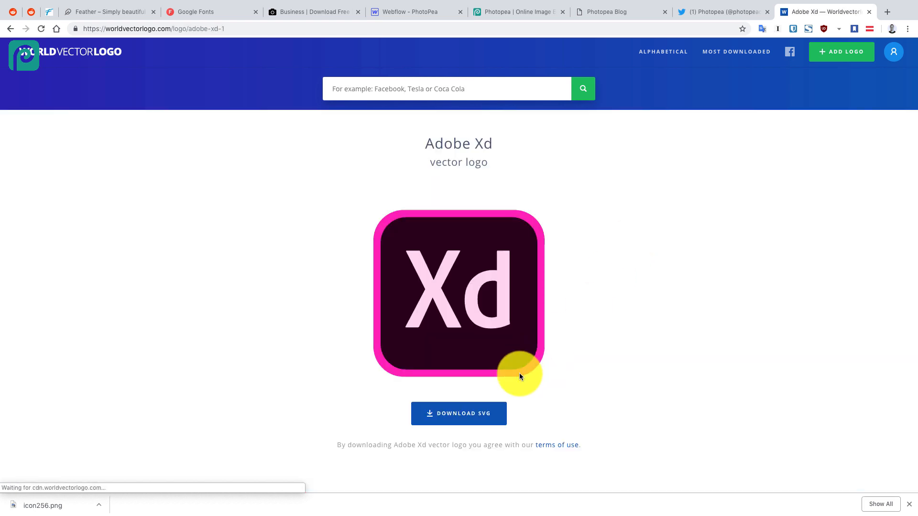
pyautogui.click(485, 414)
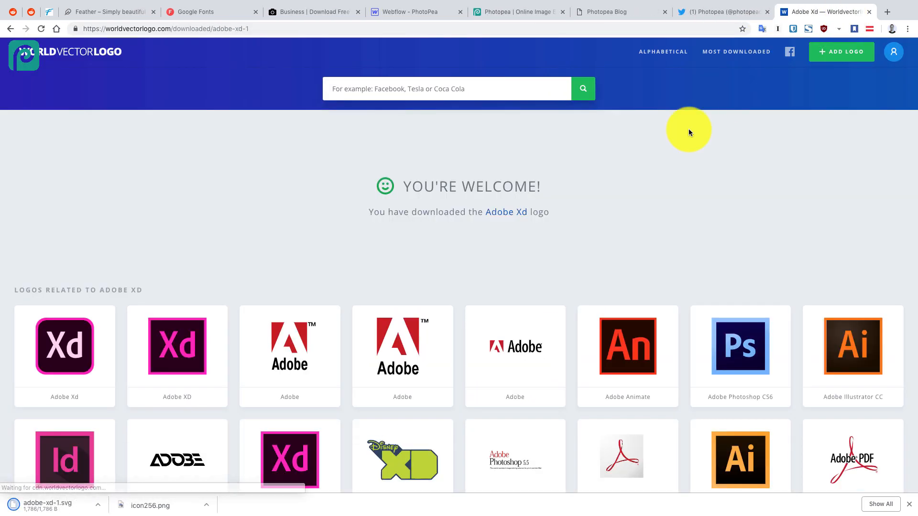
# Search Worldvectorlogo for corel, download the Corel DRAW X8 logo as an SVG and return to the Webflow project
pyautogui.click(432, 88)
pyautogui.write('corel')
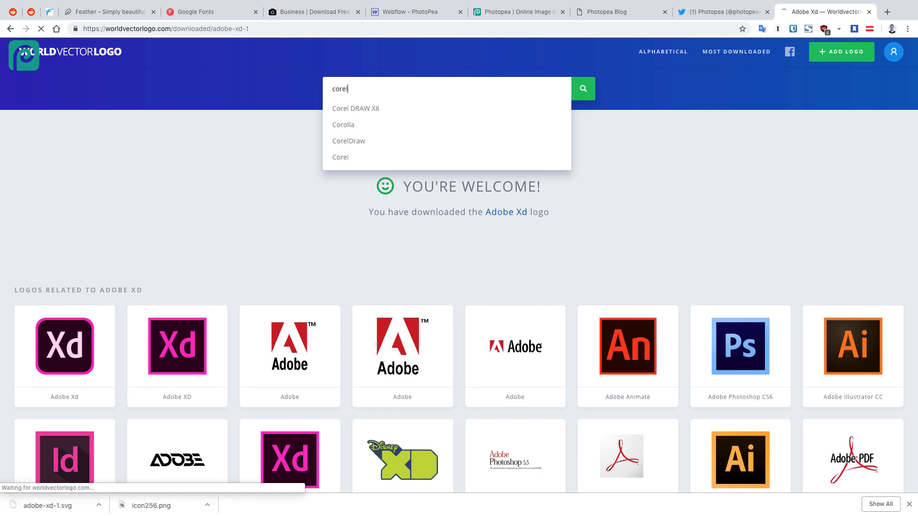
pyautogui.press('Return')
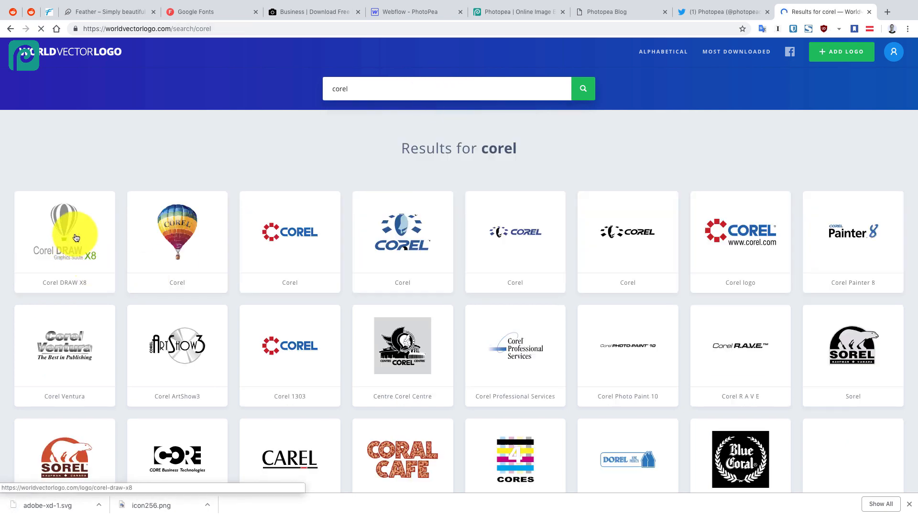
pyautogui.click(76, 238)
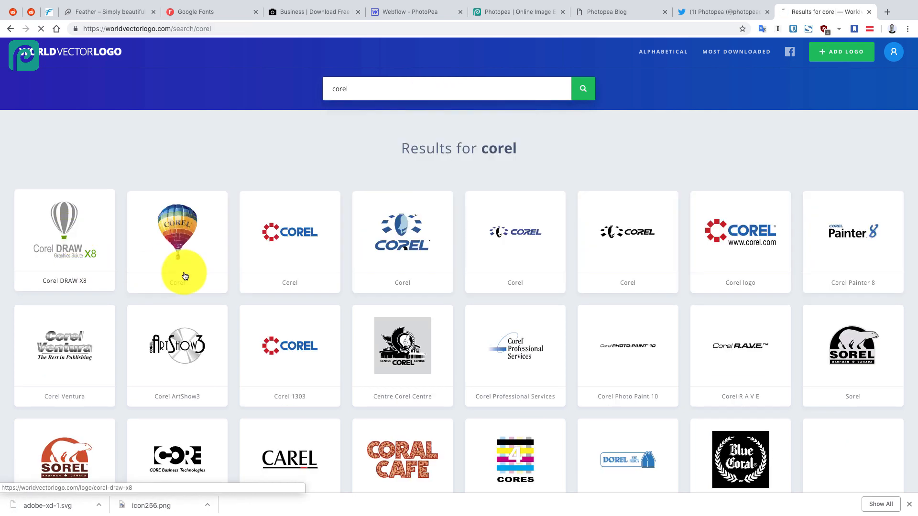
pyautogui.click(472, 409)
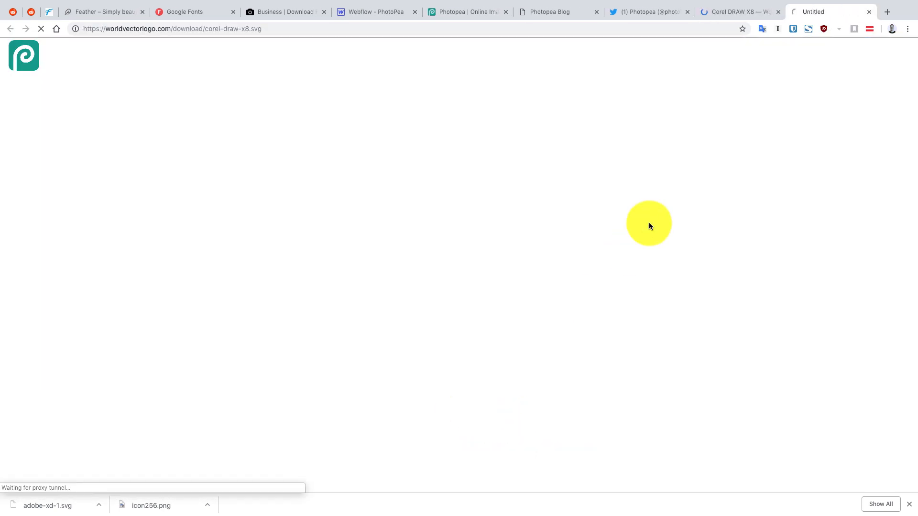
pyautogui.click(466, 13)
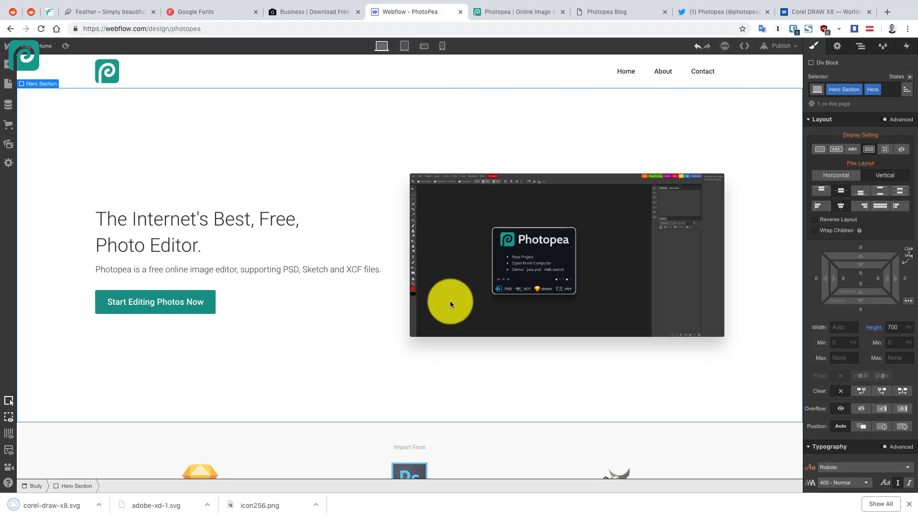
# Add two copies of the Photoshop logo to the Import From row
pyautogui.scroll(-4, 449, 300)
pyautogui.click(412, 279)
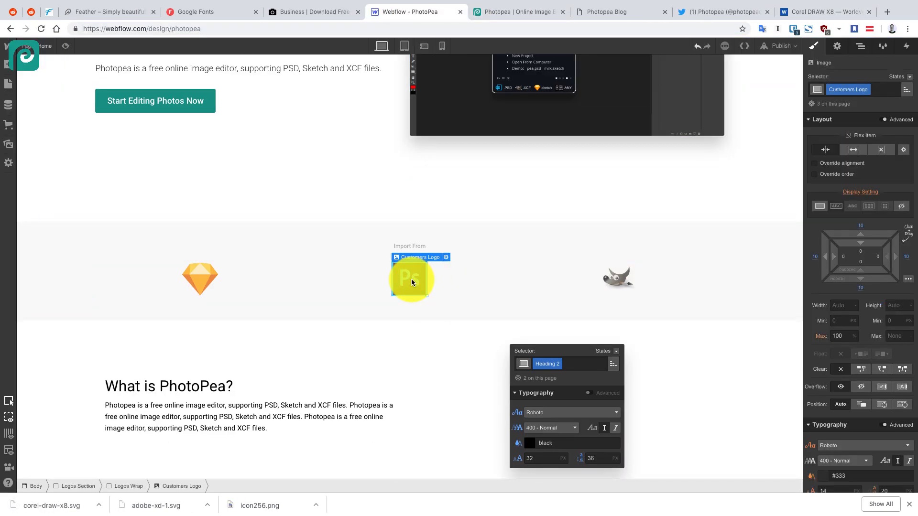
pyautogui.press('super+v')
pyautogui.click(483, 280)
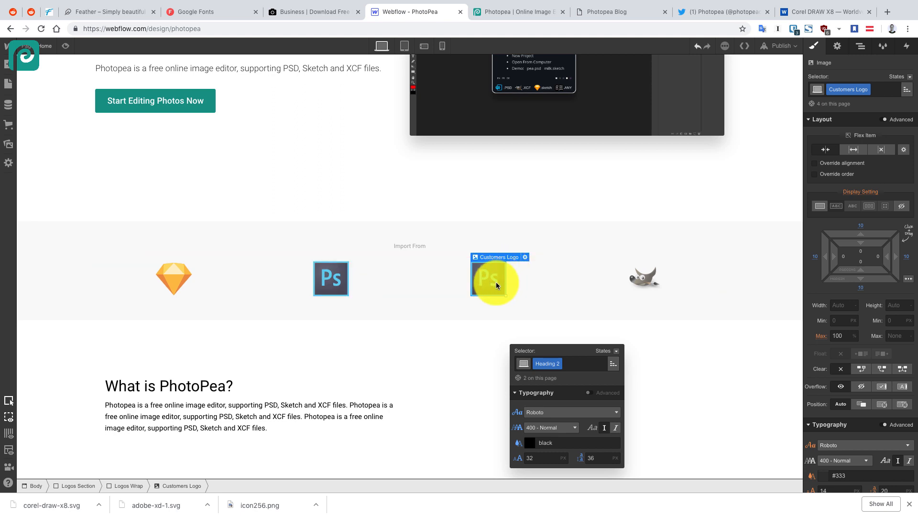
pyautogui.press('super+v')
# Move the Sketch logo to the middle of the Import From row
pyautogui.click(535, 269)
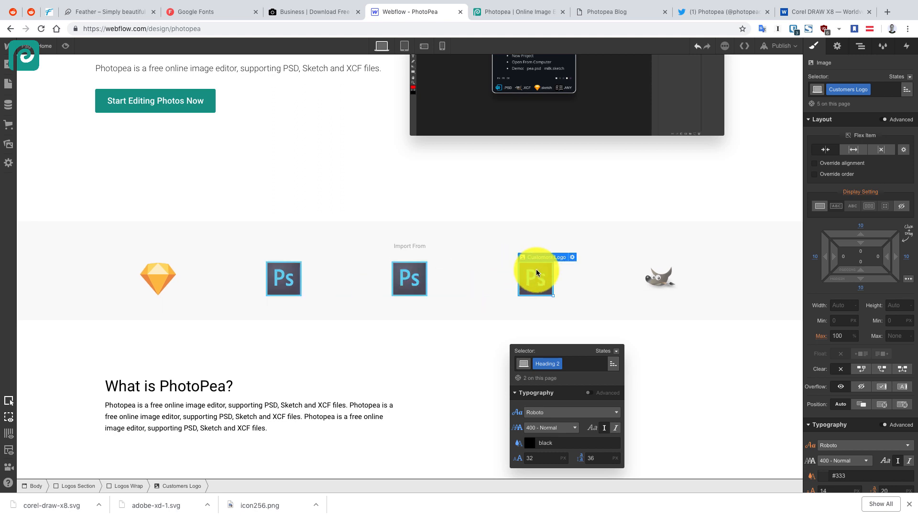
pyautogui.click(415, 278)
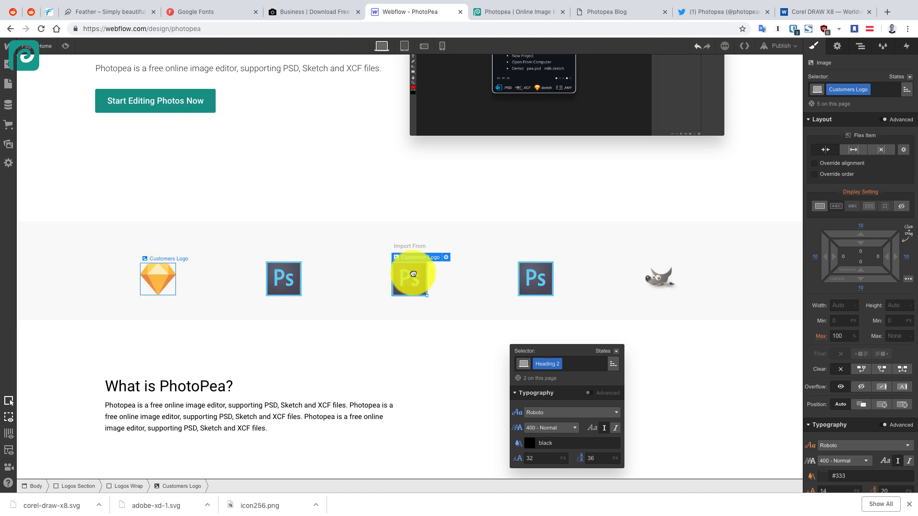
pyautogui.moveTo(410, 274); pyautogui.dragTo(405, 289)
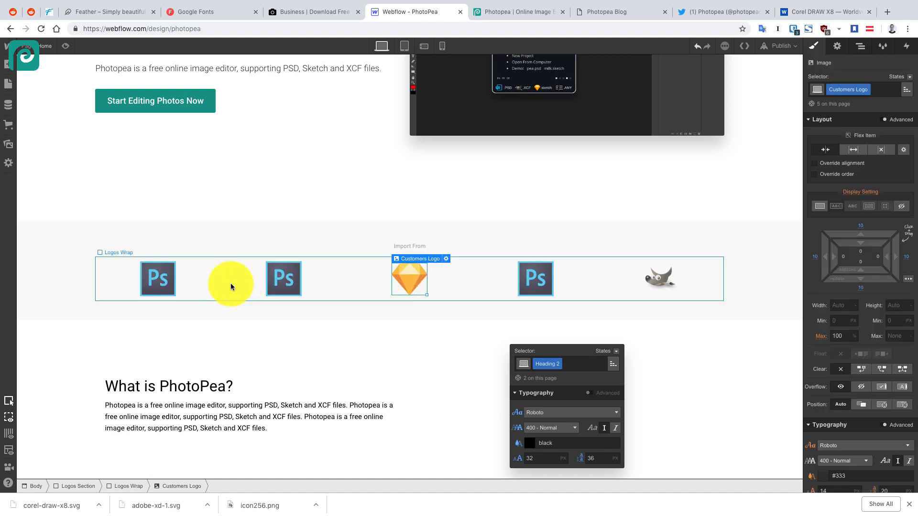
# Upload adobe-xd-1.svg to the assets and replace the second logo in the Import From row with it
pyautogui.click(283, 276)
pyautogui.click(321, 258)
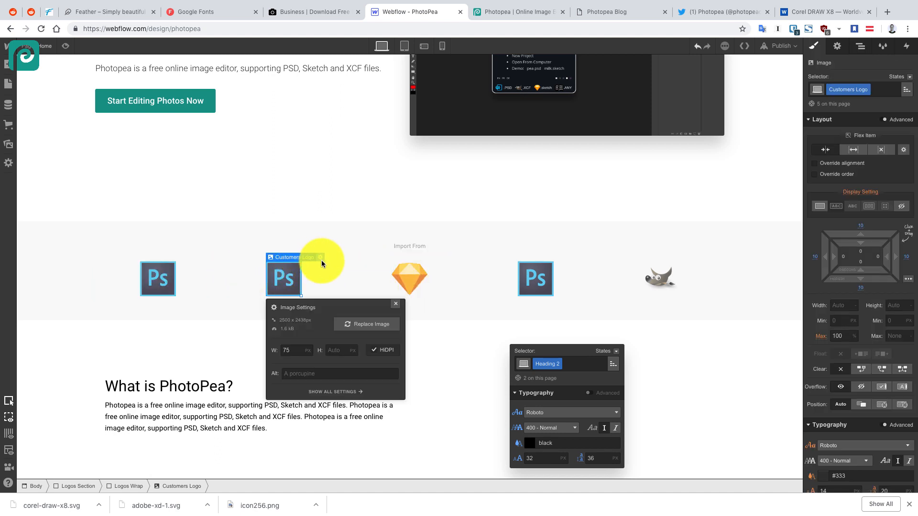
pyautogui.click(363, 324)
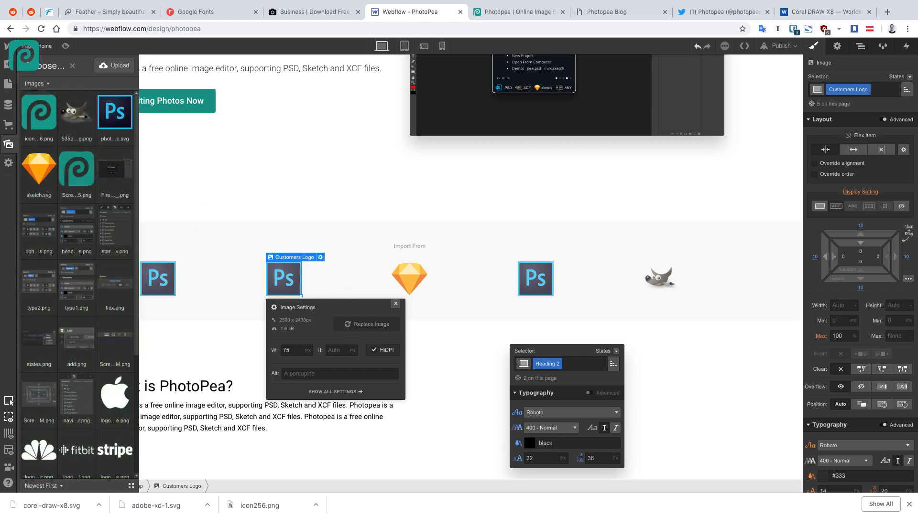
pyautogui.moveTo(234, 175); pyautogui.dragTo(54, 129)
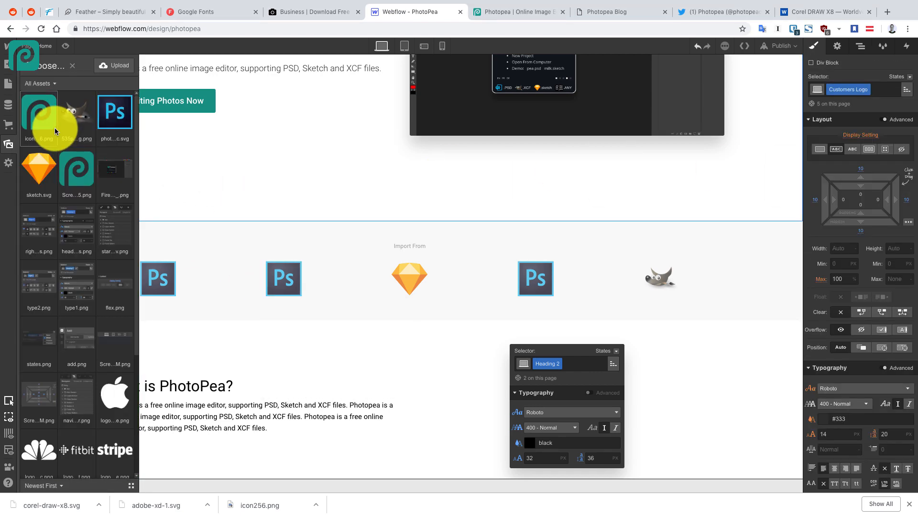
pyautogui.click(42, 123)
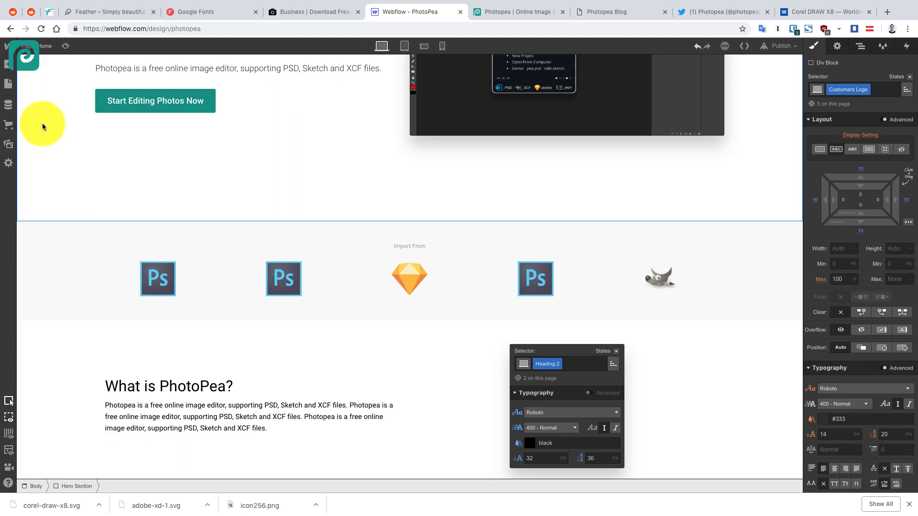
pyautogui.click(280, 269)
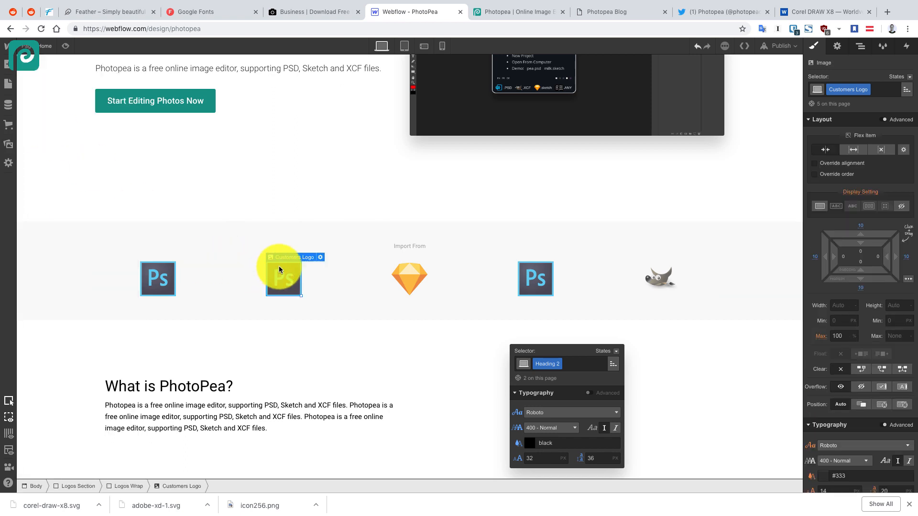
pyautogui.click(320, 258)
pyautogui.click(373, 327)
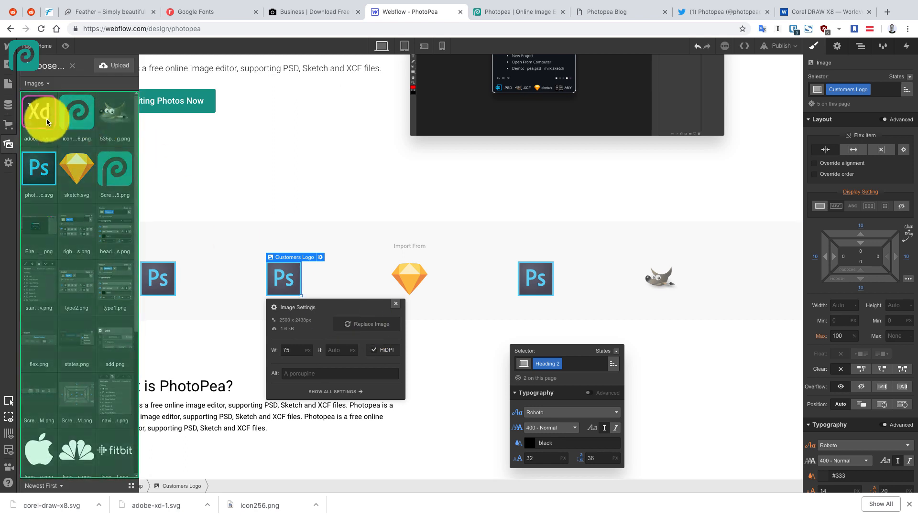
pyautogui.click(43, 118)
# Upload corel-draw-x8.svg to the assets and replace the first logo in the Import From row with it
pyautogui.click(547, 267)
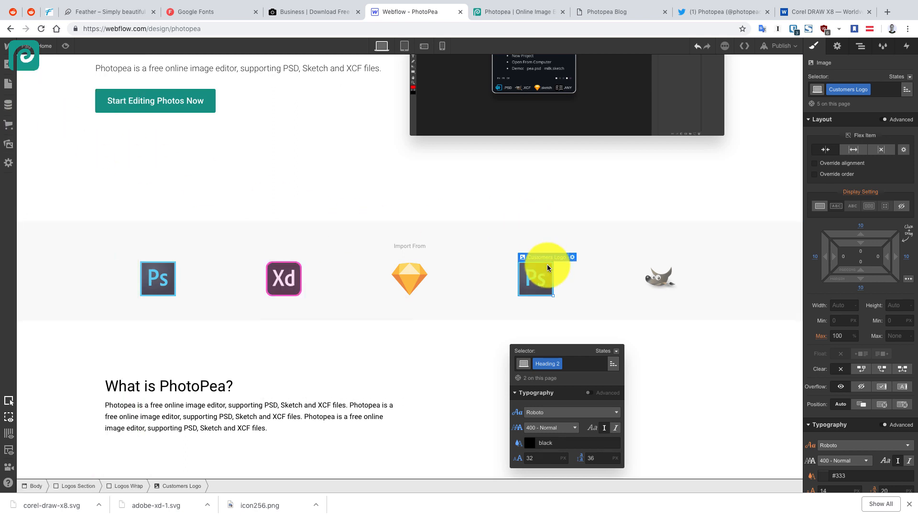
pyautogui.click(165, 274)
pyautogui.click(195, 258)
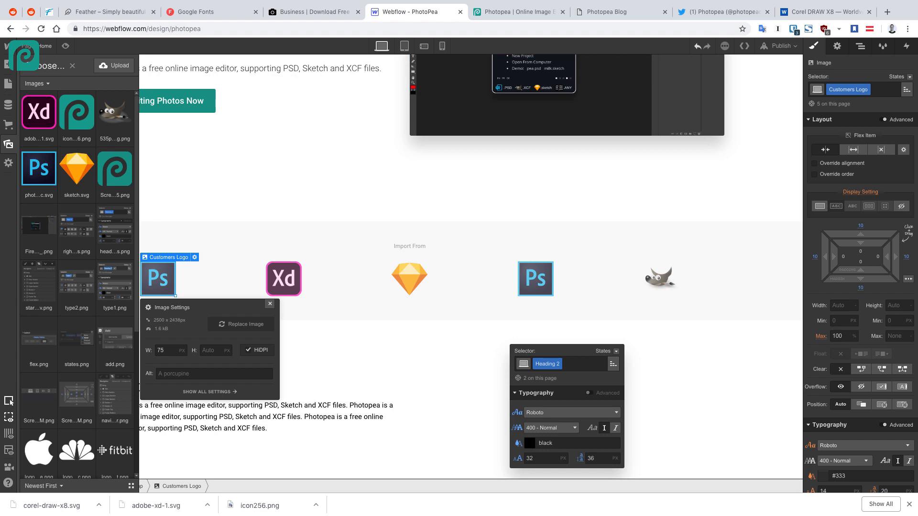
pyautogui.moveTo(315, 148); pyautogui.dragTo(57, 119)
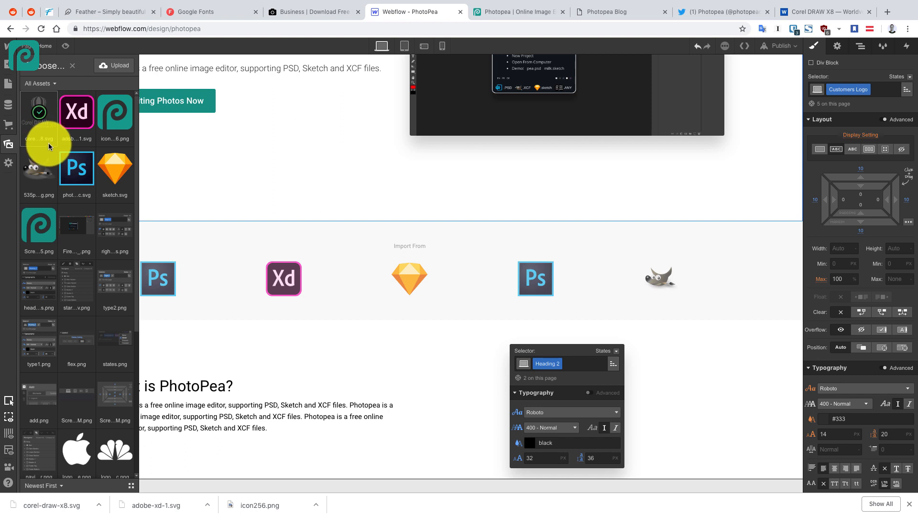
pyautogui.click(48, 142)
pyautogui.click(160, 280)
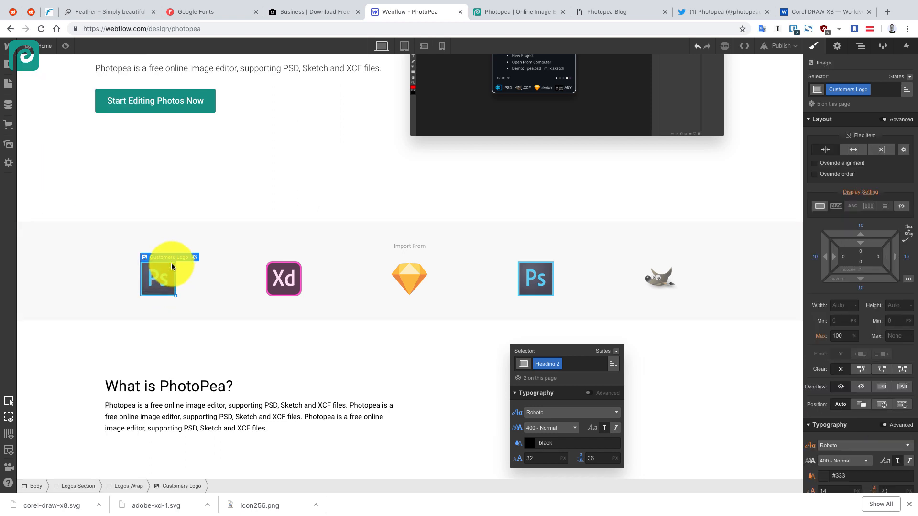
pyautogui.click(195, 258)
pyautogui.click(242, 325)
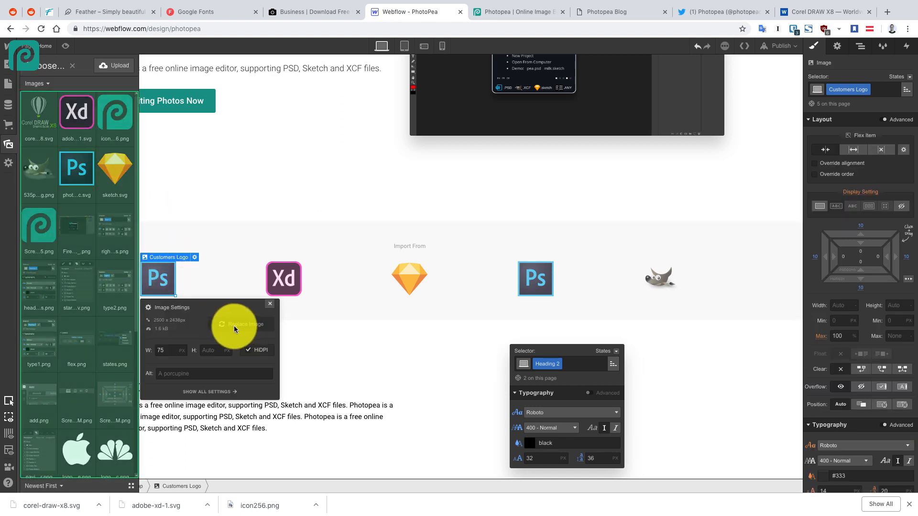
pyautogui.click(115, 170)
pyautogui.click(53, 137)
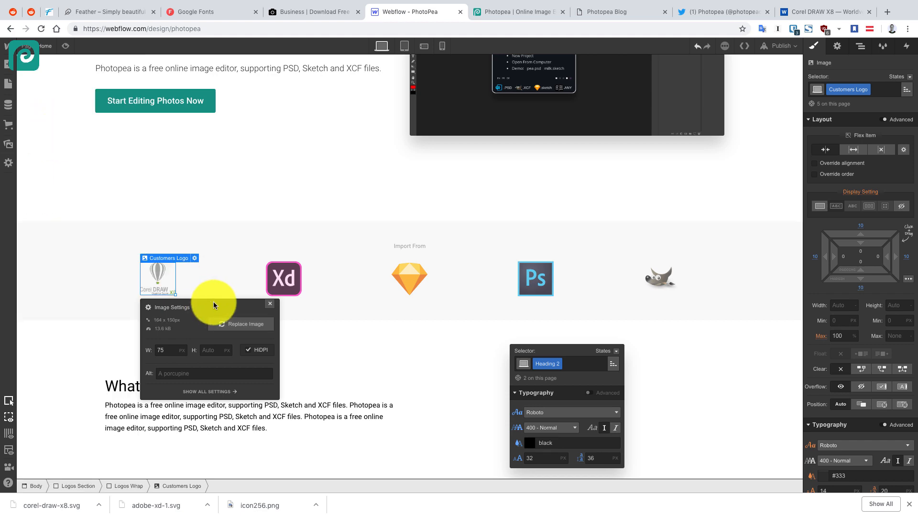
pyautogui.click(231, 270)
pyautogui.click(433, 361)
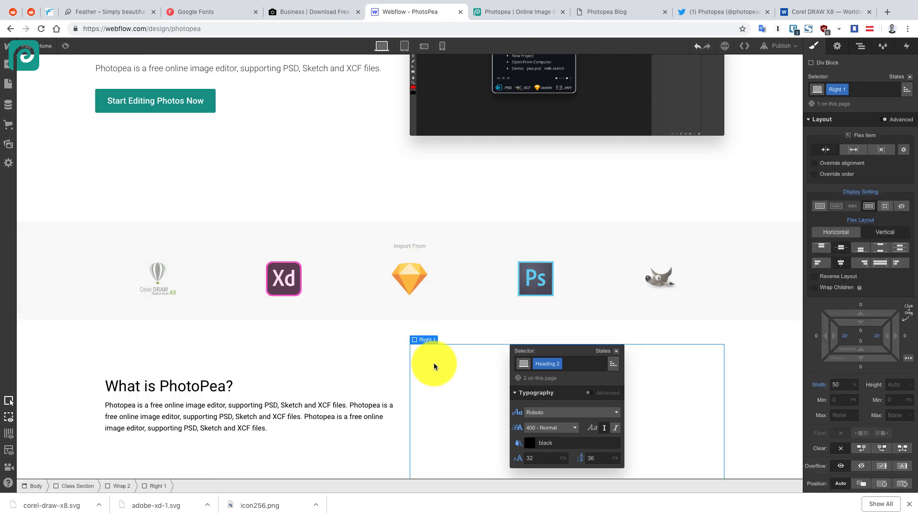
# Swap the Adobe Xd and Photoshop logos so Photoshop is second and Xd fourth in the Import From row
pyautogui.scroll(1, 430, 362)
pyautogui.scroll(1, 430, 363)
pyautogui.scroll(2, 435, 276)
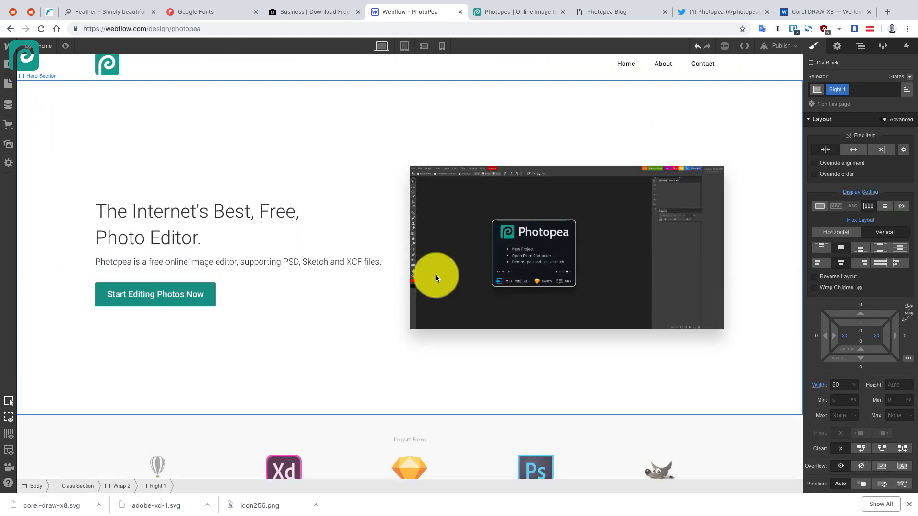
pyautogui.scroll(-2, 435, 275)
pyautogui.moveTo(549, 294)
pyautogui.mouseDown()
pyautogui.moveTo(277, 293)
pyautogui.moveTo(320, 313)
pyautogui.mouseUp()
pyautogui.moveTo(400, 293); pyautogui.dragTo(557, 297)
pyautogui.click(497, 205)
pyautogui.scroll(3, 501, 207)
pyautogui.scroll(-3, 503, 208)
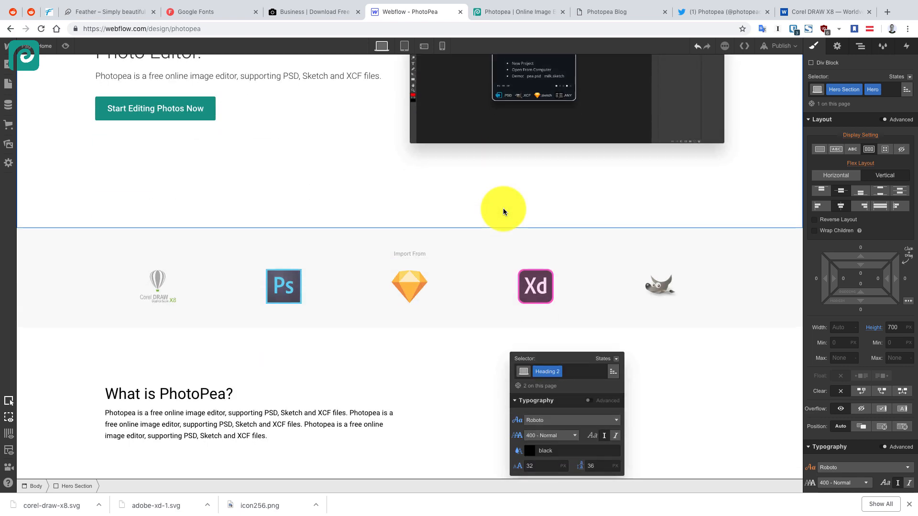
pyautogui.scroll(4, 503, 208)
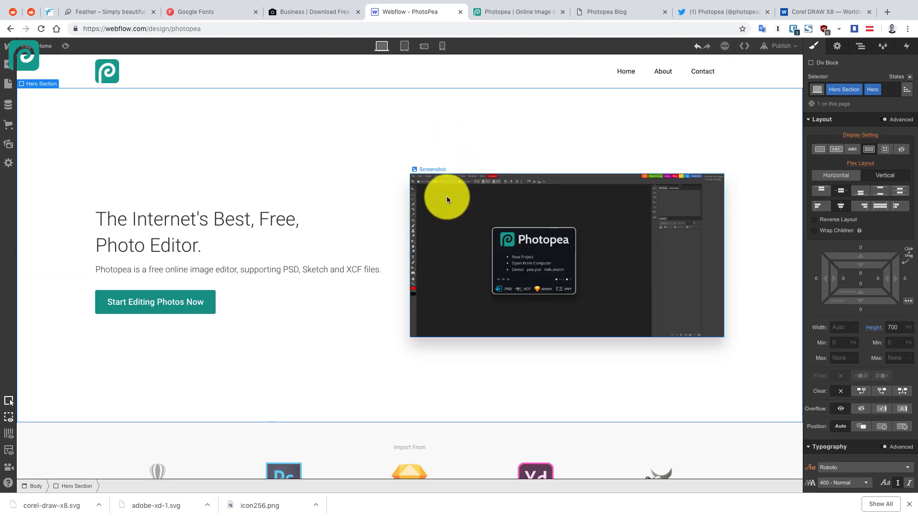
# Give the Nav bar a solid bottom border with a width of 0.5 px
pyautogui.click(307, 75)
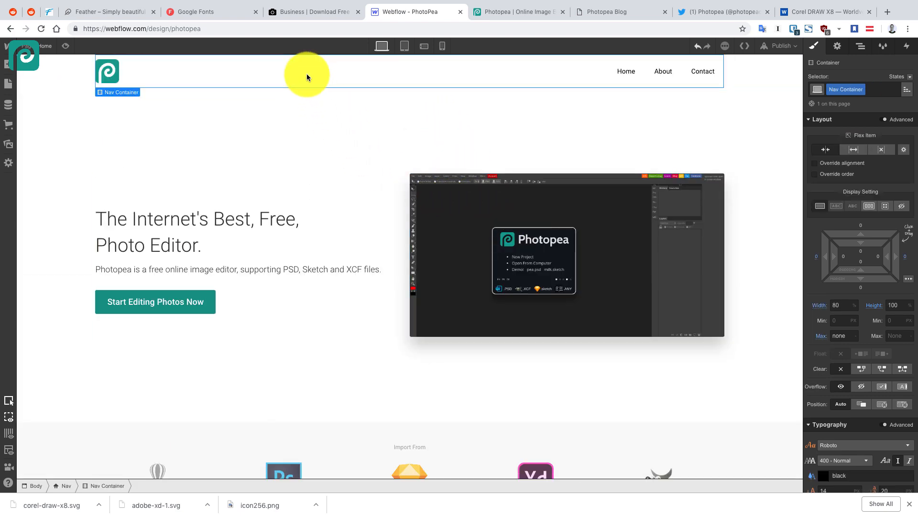
pyautogui.click(38, 72)
pyautogui.scroll(-6, 861, 258)
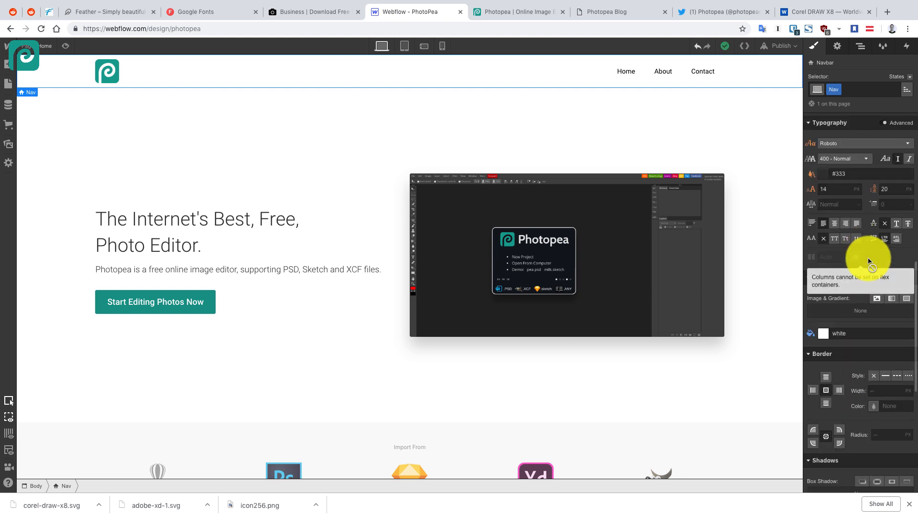
pyautogui.scroll(-4, 866, 260)
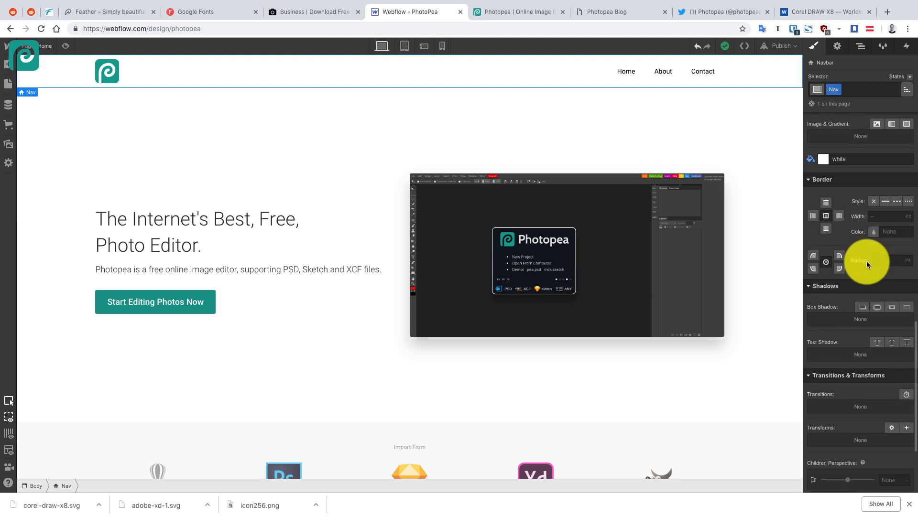
pyautogui.click(826, 229)
pyautogui.click(877, 216)
pyautogui.write('0.5')
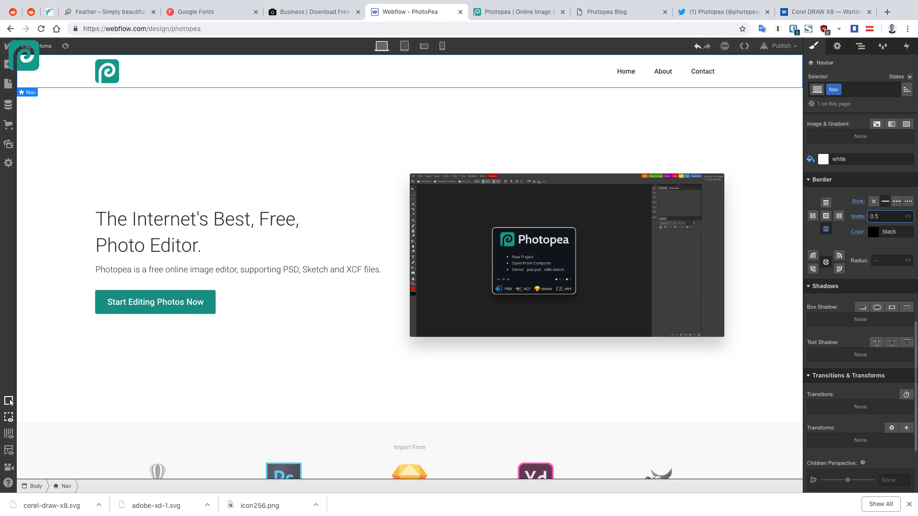
# Set the Nav bar's bottom border colour by sampling the light grey background of the Logos Section
pyautogui.click(873, 232)
pyautogui.moveTo(846, 294)
pyautogui.mouseDown()
pyautogui.moveTo(790, 256)
pyautogui.moveTo(856, 266)
pyautogui.moveTo(878, 344)
pyautogui.mouseUp()
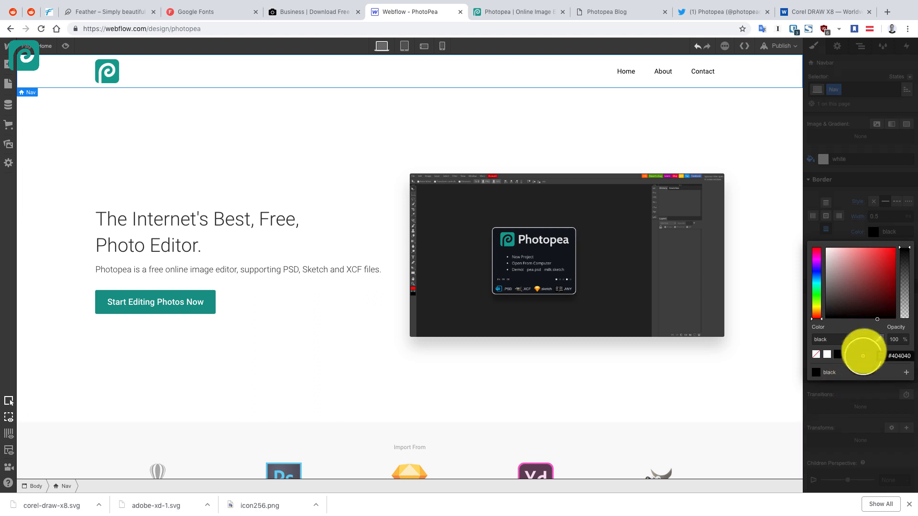
pyautogui.click(878, 340)
pyautogui.click(712, 453)
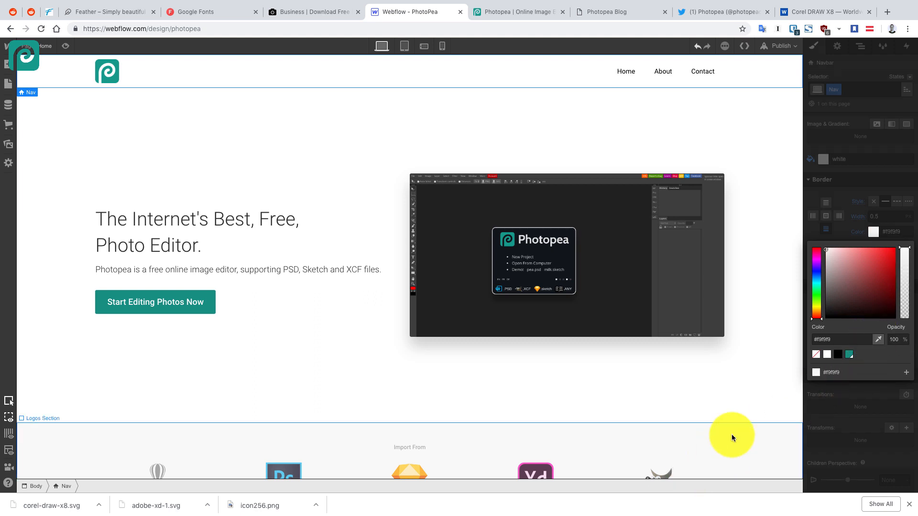
pyautogui.press('Escape')
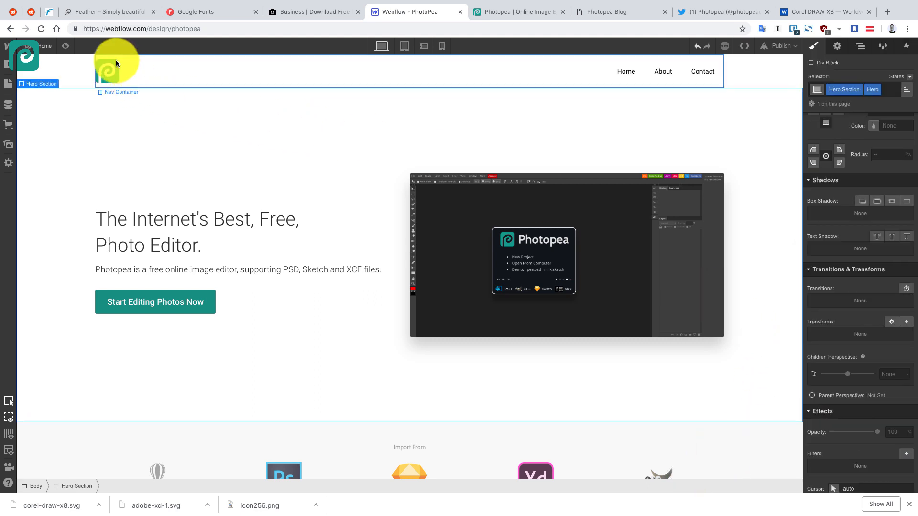
# Check the page in preview mode and look through the Hero Section's style settings
pyautogui.click(65, 45)
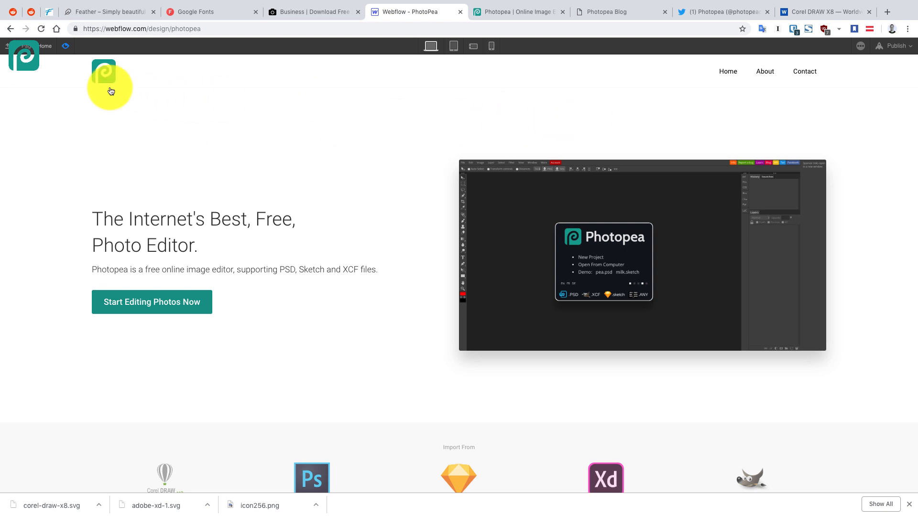
pyautogui.click(63, 45)
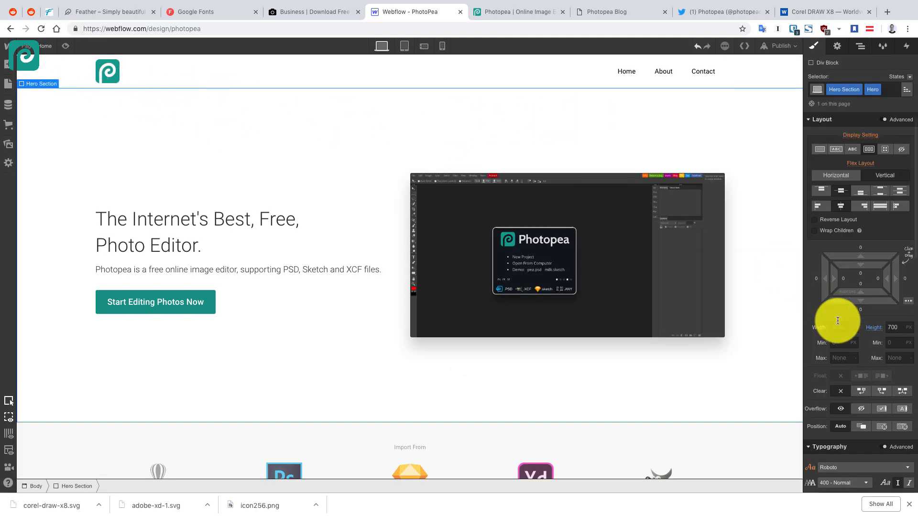
pyautogui.scroll(-10, 870, 399)
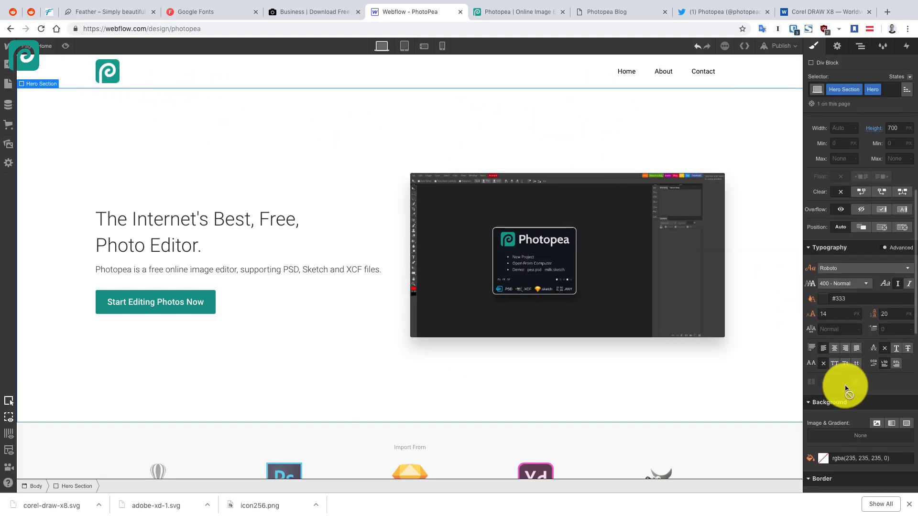
pyautogui.scroll(-3, 862, 384)
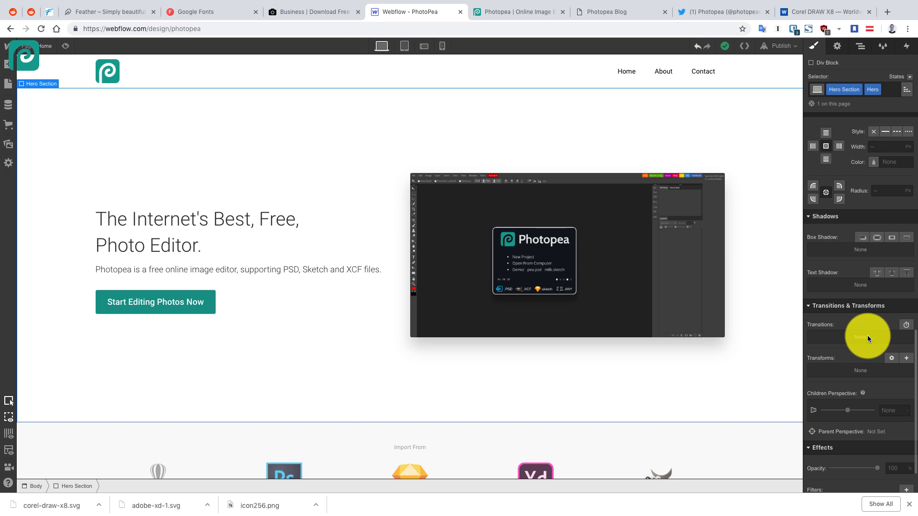
pyautogui.scroll(3, 868, 342)
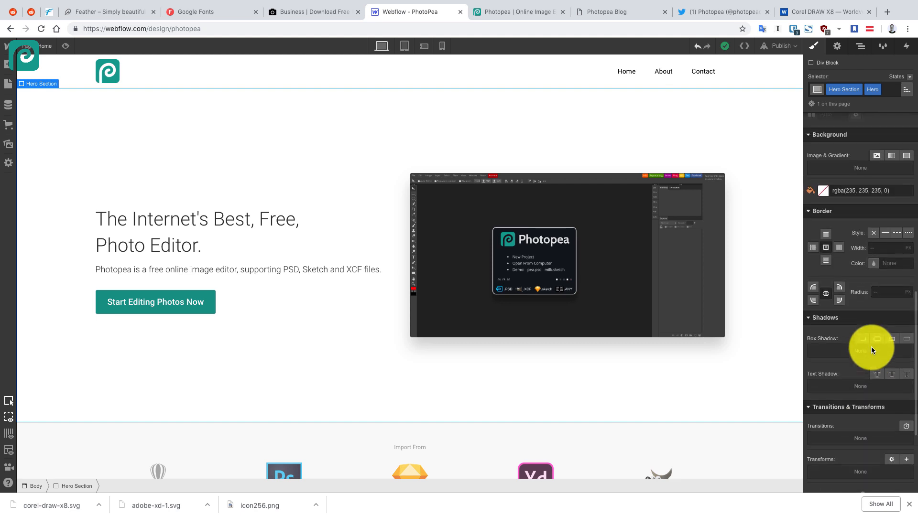
pyautogui.scroll(1, 871, 339)
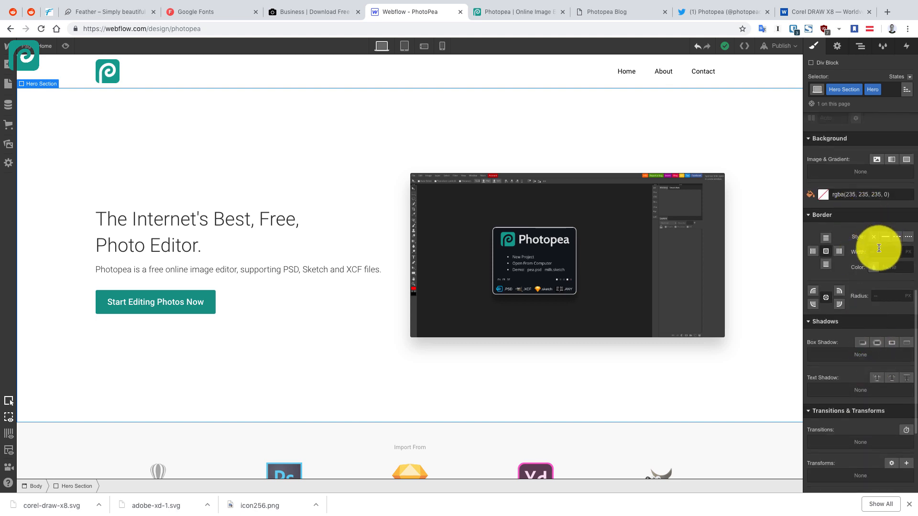
pyautogui.scroll(1, 857, 260)
pyautogui.scroll(5, 857, 260)
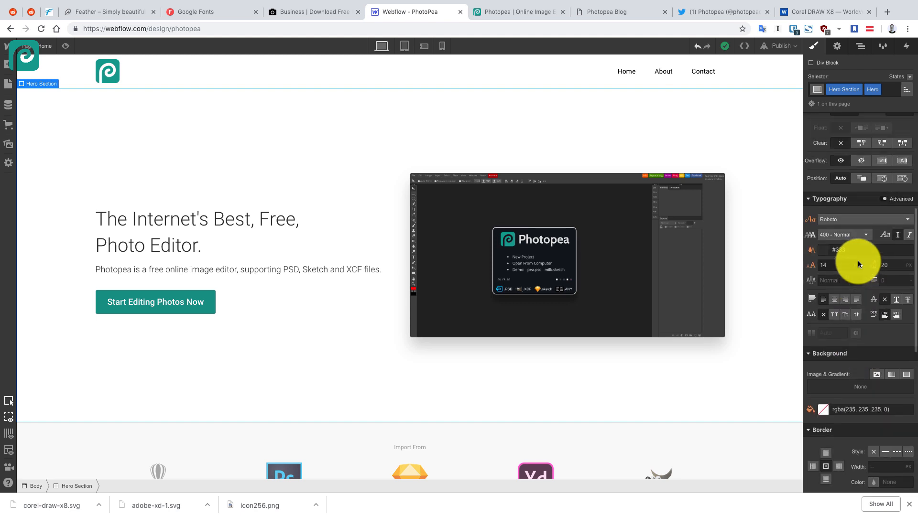
# Set the Nav bar's bottom border width to 1 px and check it in preview mode
pyautogui.scroll(-3, 858, 260)
pyautogui.click(49, 69)
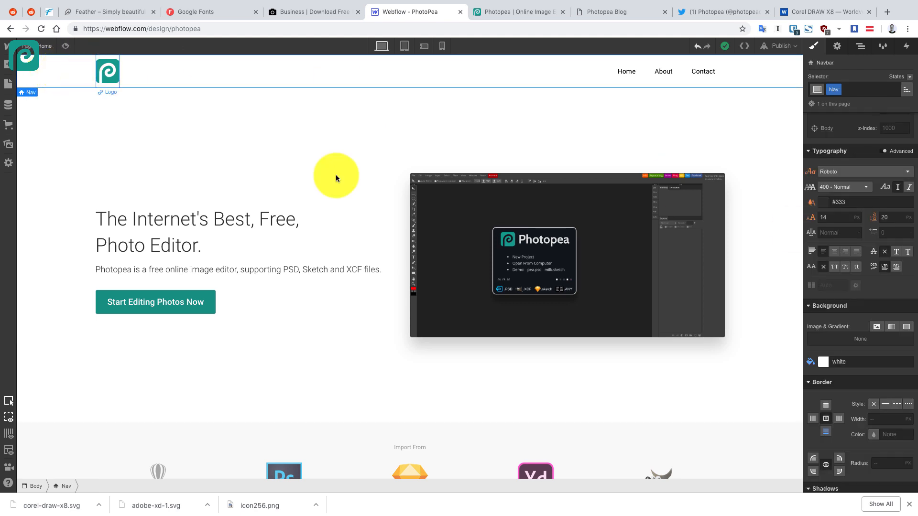
pyautogui.scroll(-6, 880, 347)
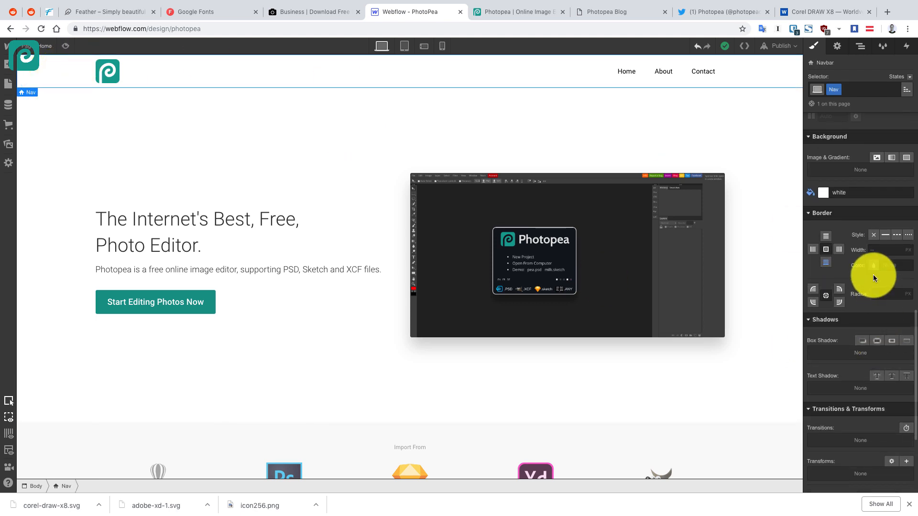
pyautogui.scroll(3, 856, 267)
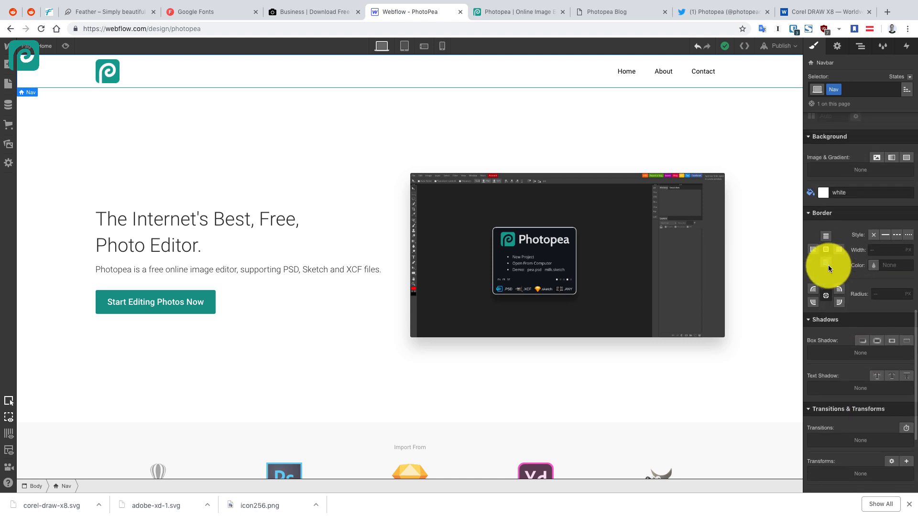
pyautogui.click(827, 264)
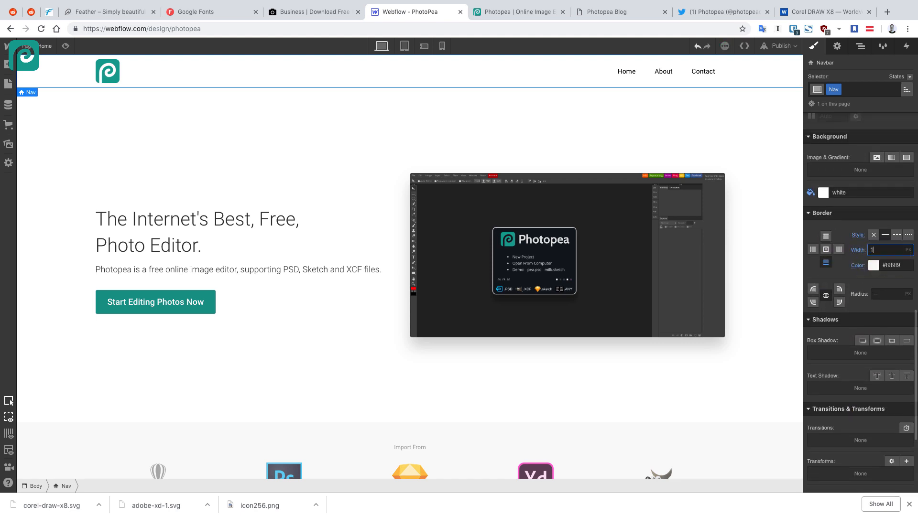
pyautogui.click(329, 91)
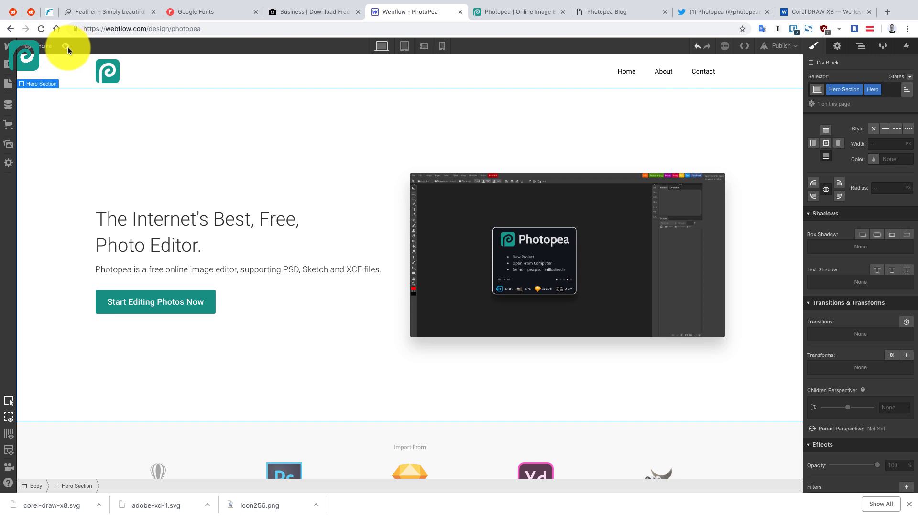
pyautogui.click(67, 47)
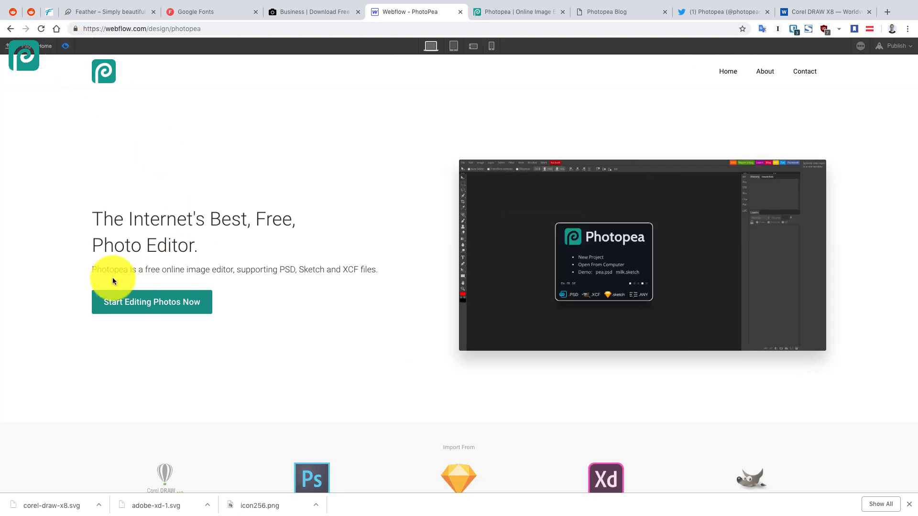
pyautogui.click(68, 48)
# Set the Nav bar's background to light grey rgba(239, 239, 239, 0.1) at 10% opacity and preview the page
pyautogui.click(50, 71)
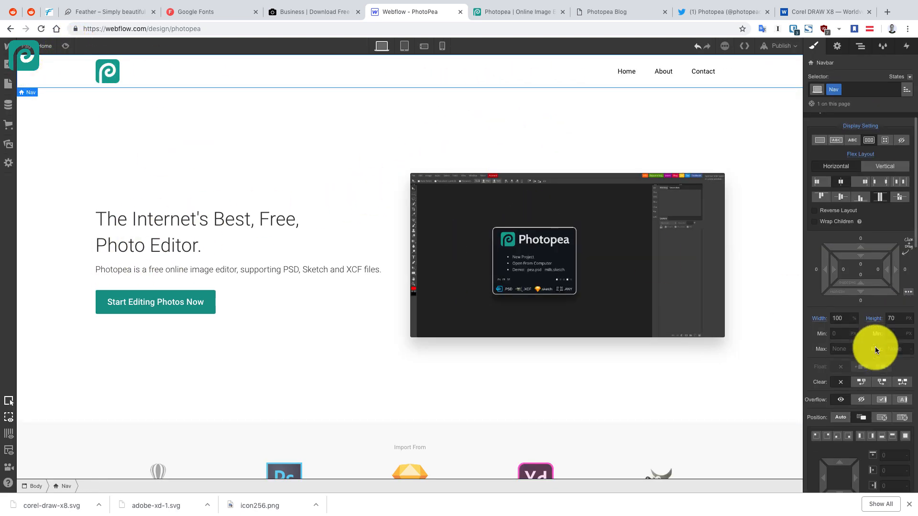
pyautogui.scroll(-7, 875, 346)
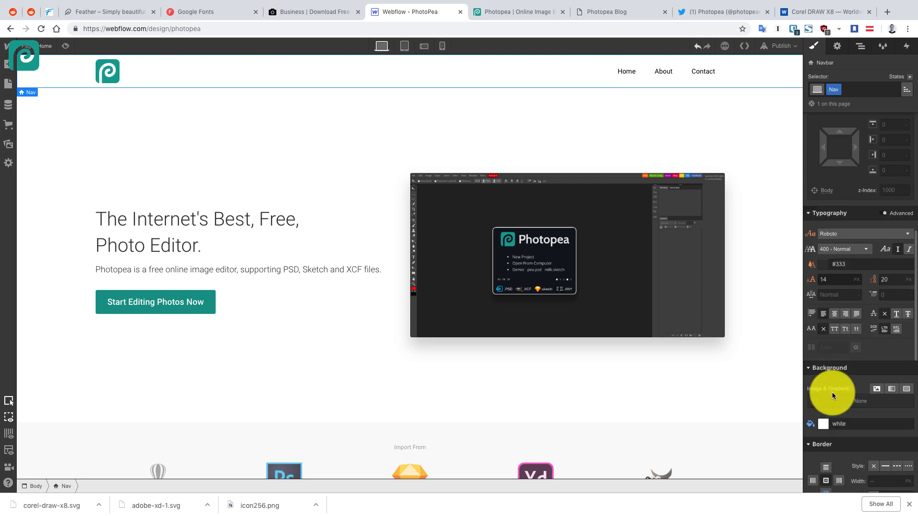
pyautogui.click(823, 424)
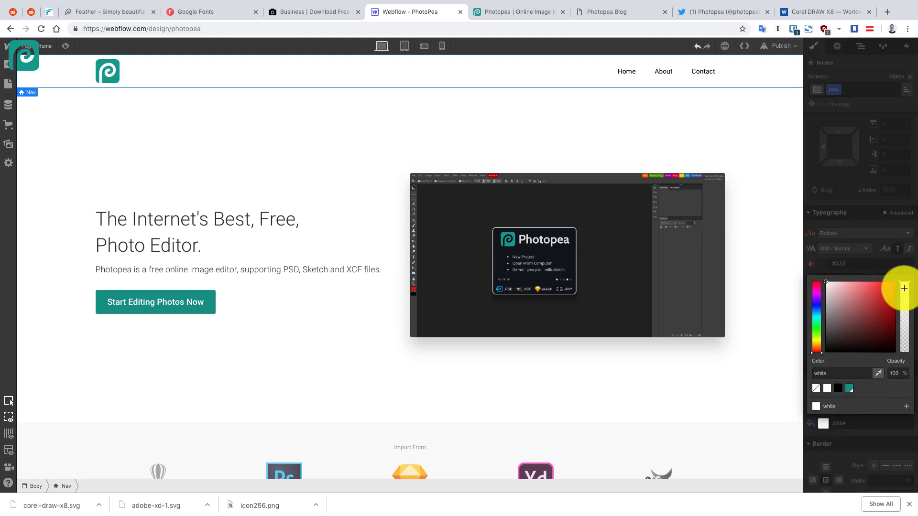
pyautogui.moveTo(904, 288); pyautogui.dragTo(905, 368)
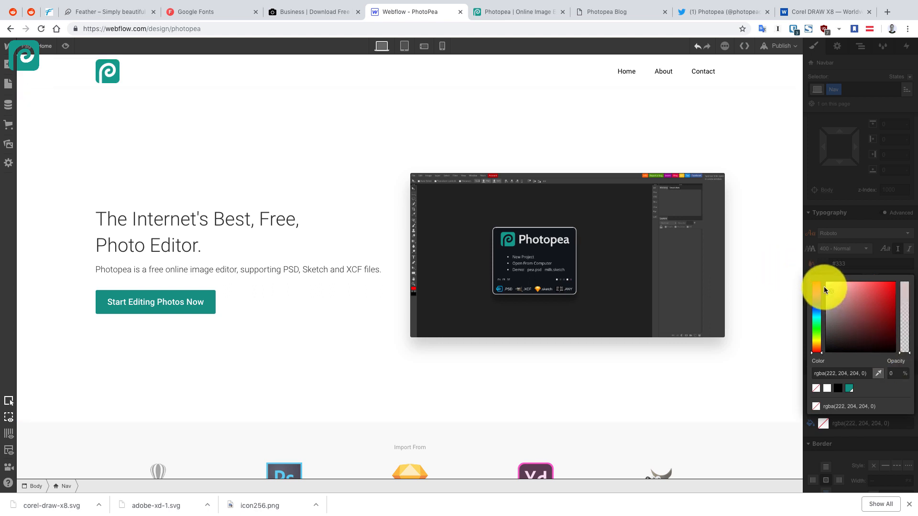
pyautogui.moveTo(826, 287); pyautogui.dragTo(824, 286)
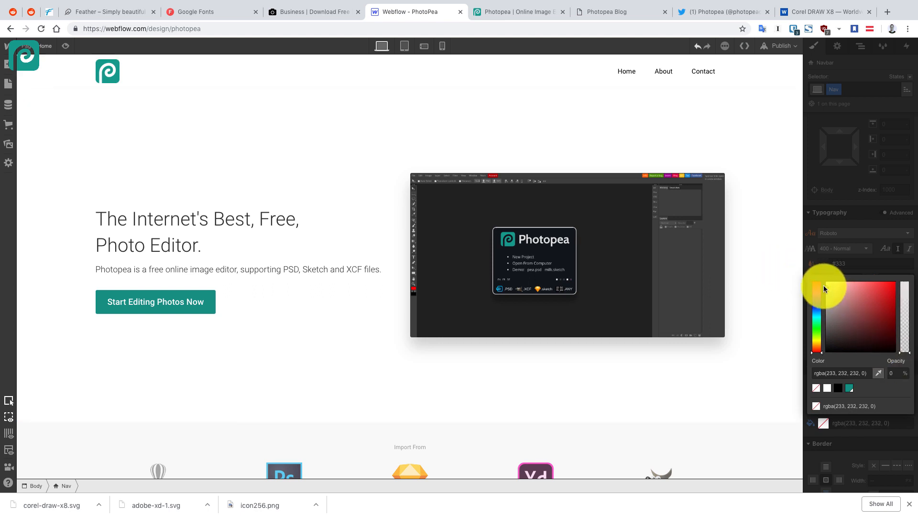
pyautogui.moveTo(903, 339)
pyautogui.mouseDown()
pyautogui.moveTo(897, 260)
pyautogui.moveTo(902, 346)
pyautogui.mouseUp()
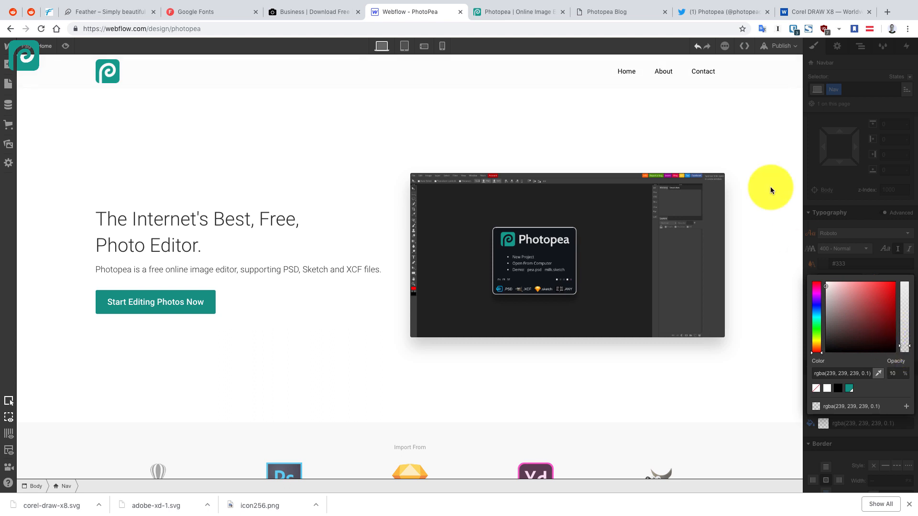
pyautogui.click(754, 164)
pyautogui.click(66, 46)
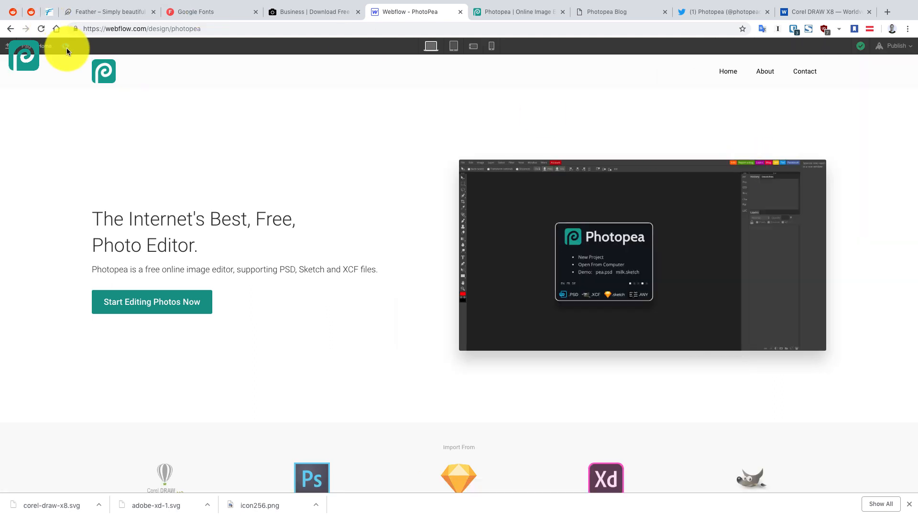
pyautogui.click(67, 48)
# Add an H1 heading beside the logo in the Nav Container with the text "PhotoPea"
pyautogui.click(8, 64)
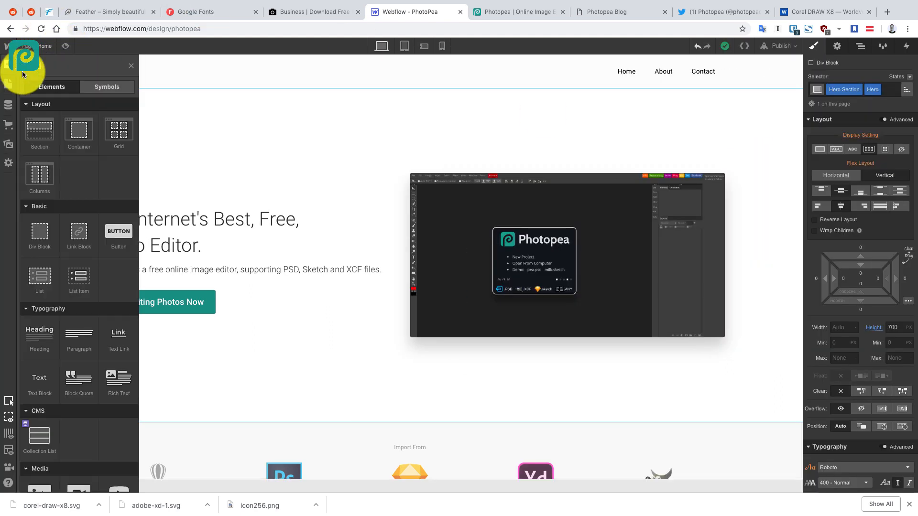
pyautogui.moveTo(39, 335); pyautogui.dragTo(144, 69)
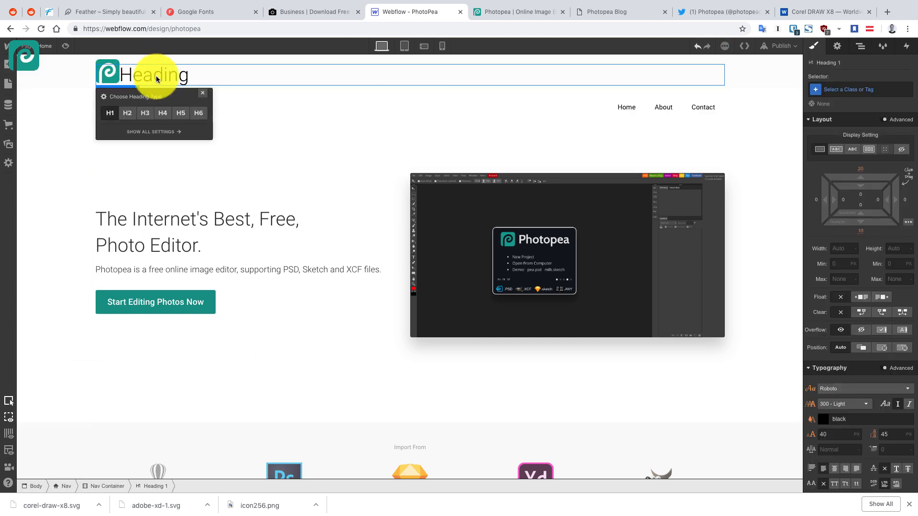
pyautogui.doubleClick(157, 77)
pyautogui.write('p')
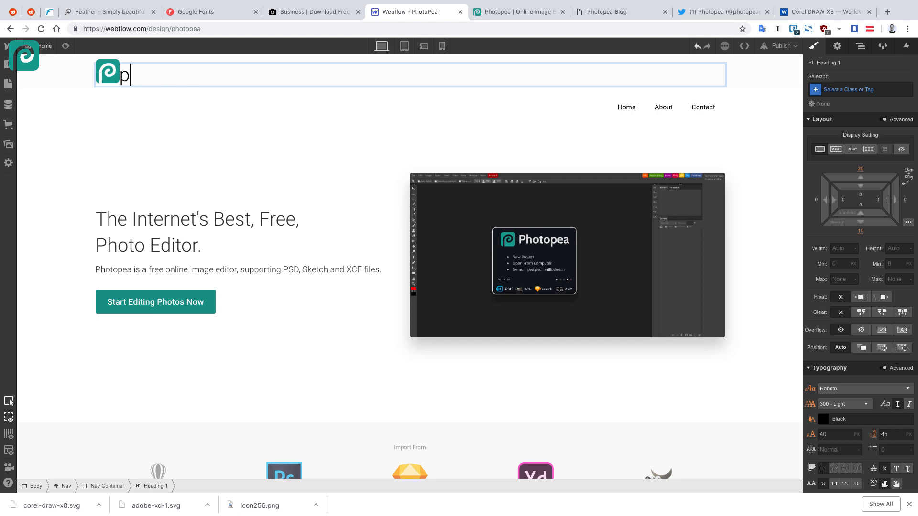
pyautogui.write('hotoPhotoPea')
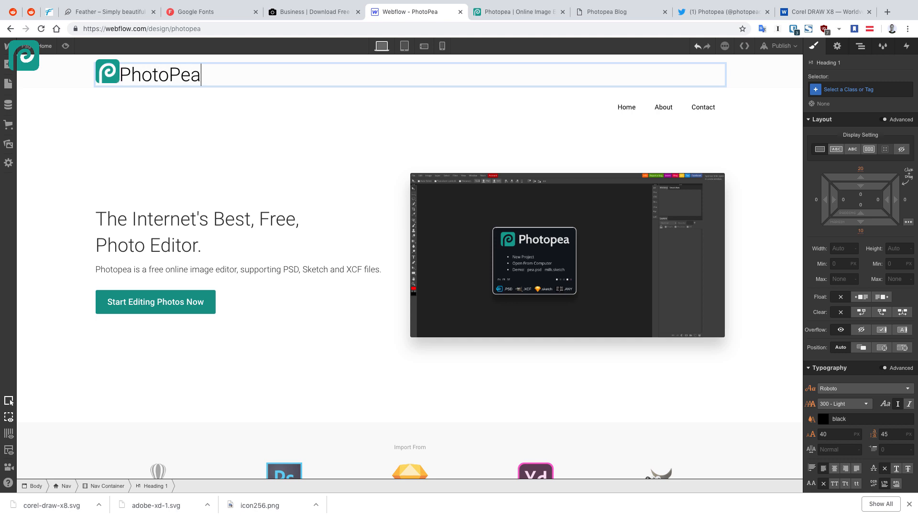
# Check the brand's spelling on the Photopea site and correct the new heading to "Photopea" in Webflow
pyautogui.click(529, 17)
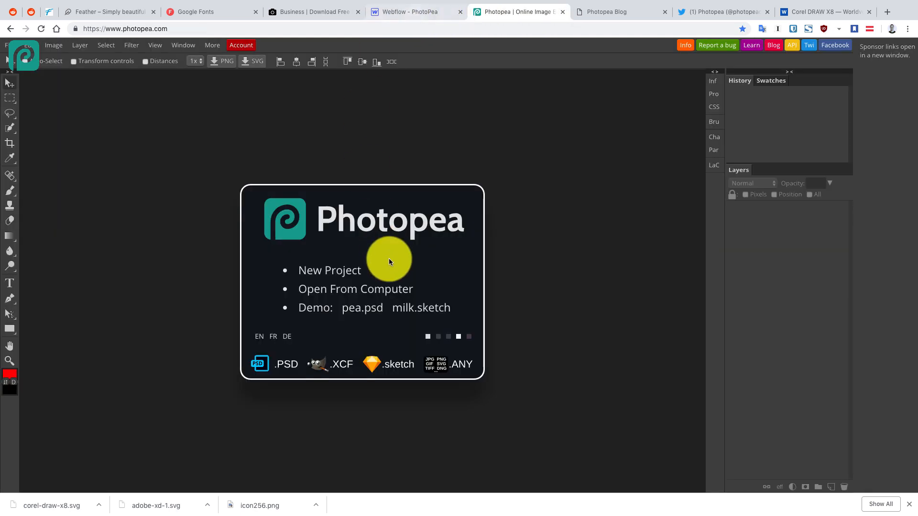
pyautogui.click(420, 13)
pyautogui.click(177, 75)
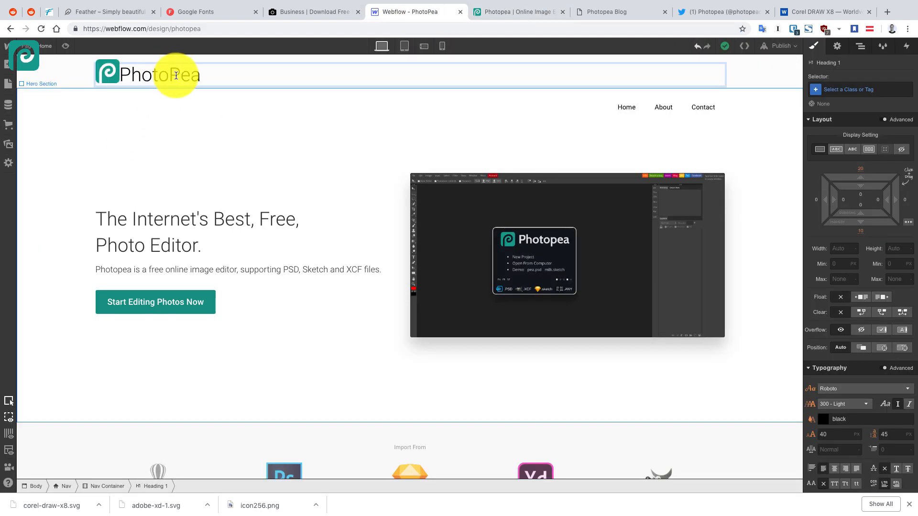
pyautogui.press('Right')
pyautogui.press('BackSpace')
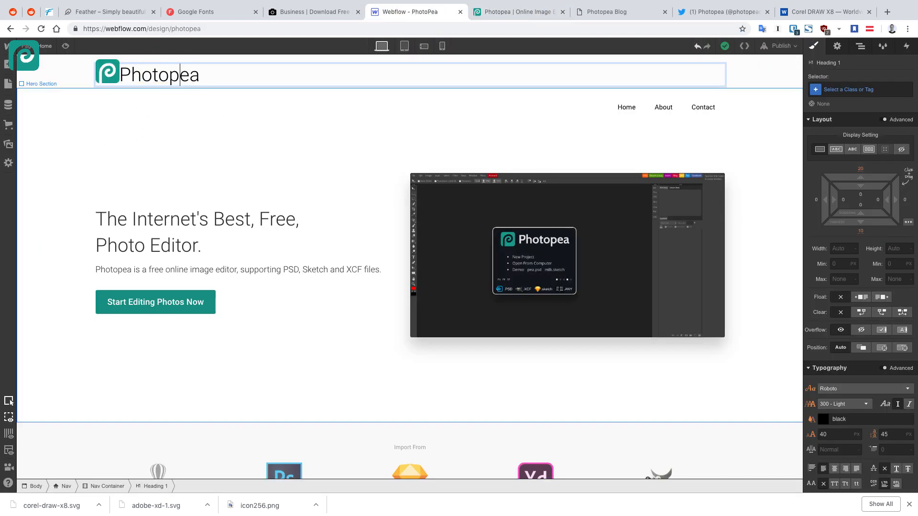
pyautogui.click(149, 89)
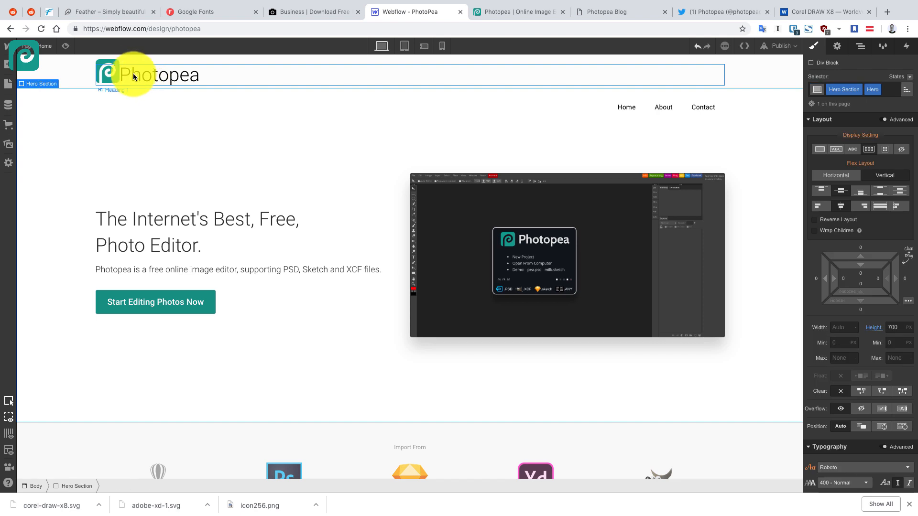
# Move the Photopea heading into the Logo link, right after the logo image
pyautogui.click(134, 75)
pyautogui.press('z')
pyautogui.press('s')
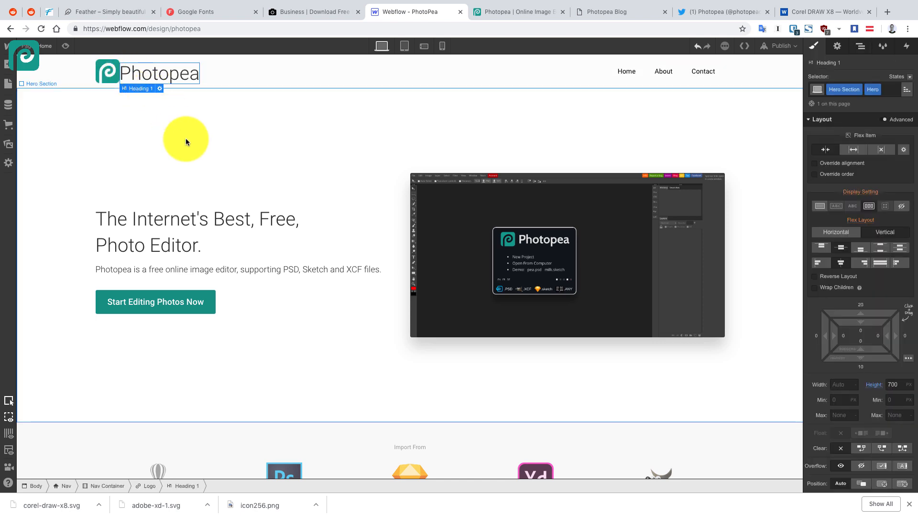
pyautogui.click(155, 60)
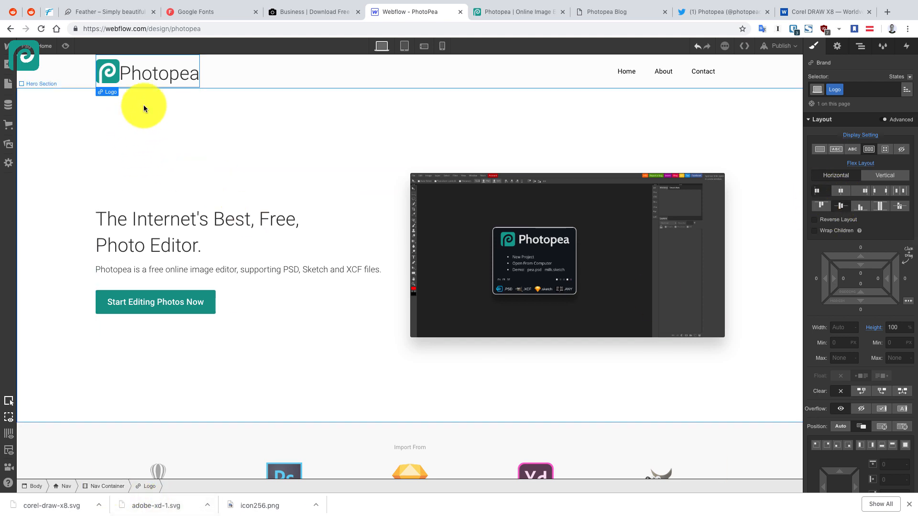
# Set the Photopea heading's font weight to 400 - Normal
pyautogui.click(164, 75)
pyautogui.scroll(-1, 868, 402)
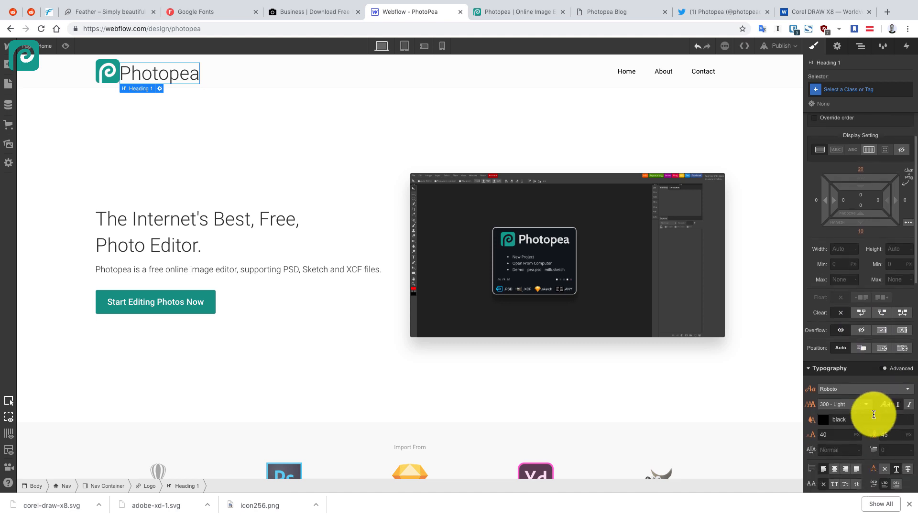
pyautogui.click(849, 406)
pyautogui.click(850, 443)
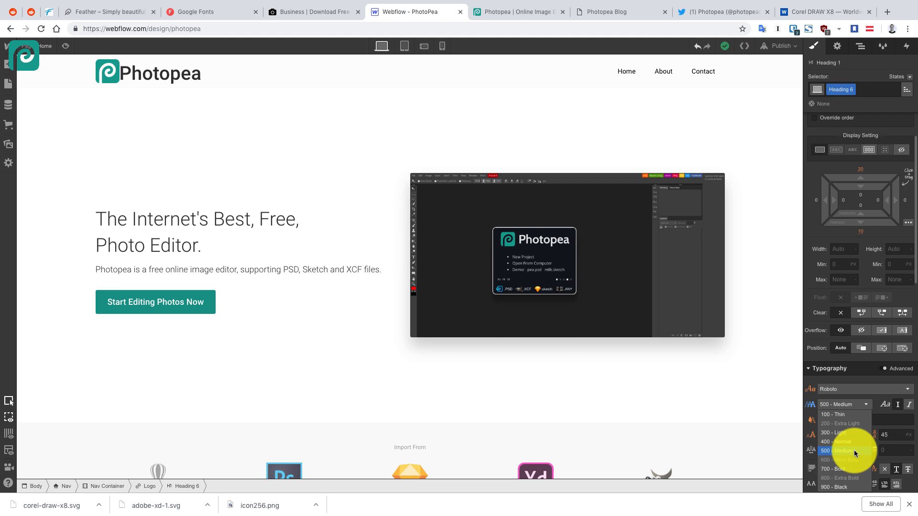
pyautogui.click(854, 442)
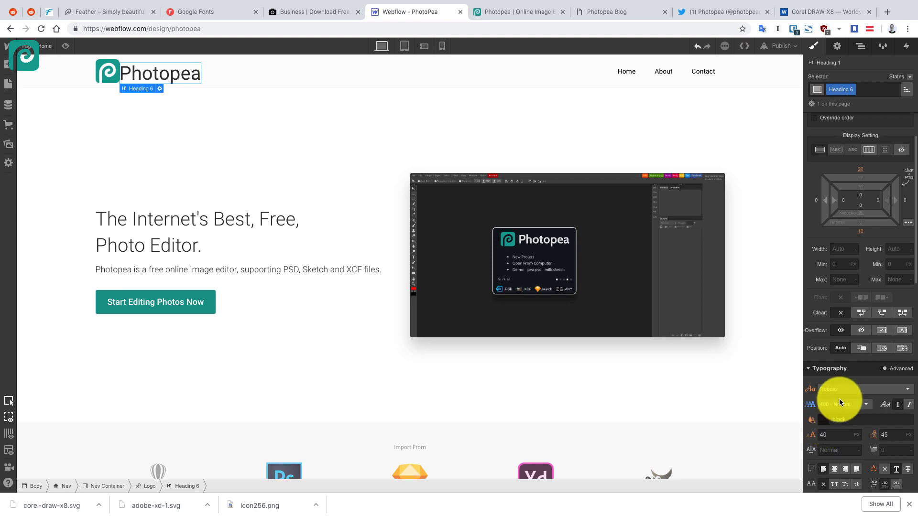
# Colour the Photopea heading with the saved green Niagra swatch
pyautogui.click(839, 419)
pyautogui.moveTo(844, 332); pyautogui.dragTo(794, 297)
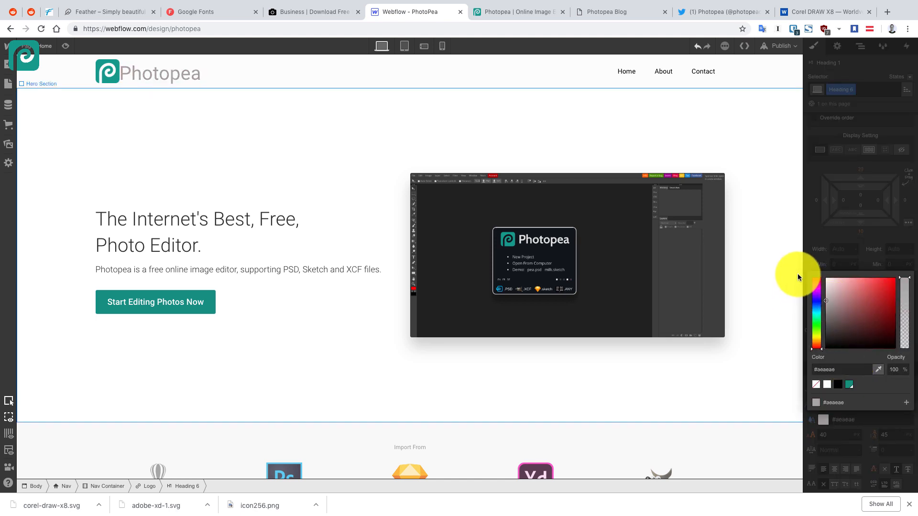
pyautogui.click(841, 294)
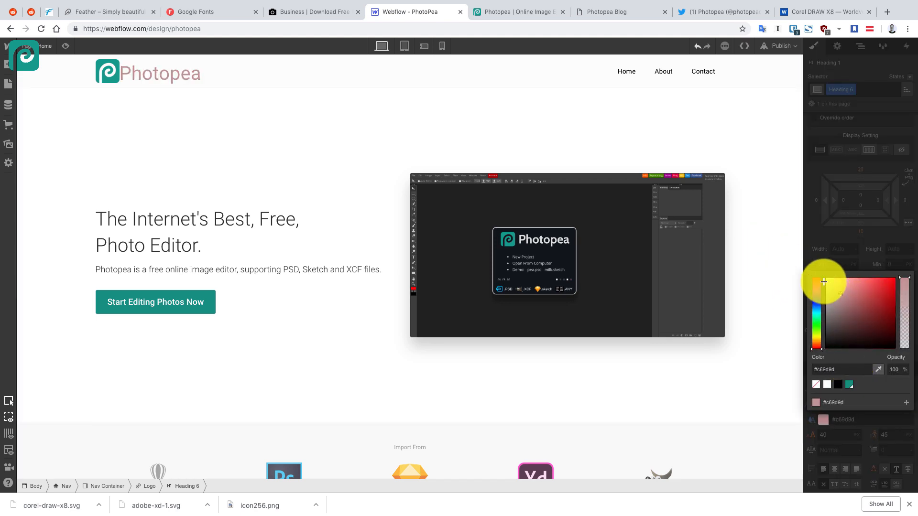
pyautogui.moveTo(837, 285)
pyautogui.mouseDown()
pyautogui.moveTo(842, 348)
pyautogui.moveTo(797, 416)
pyautogui.mouseUp()
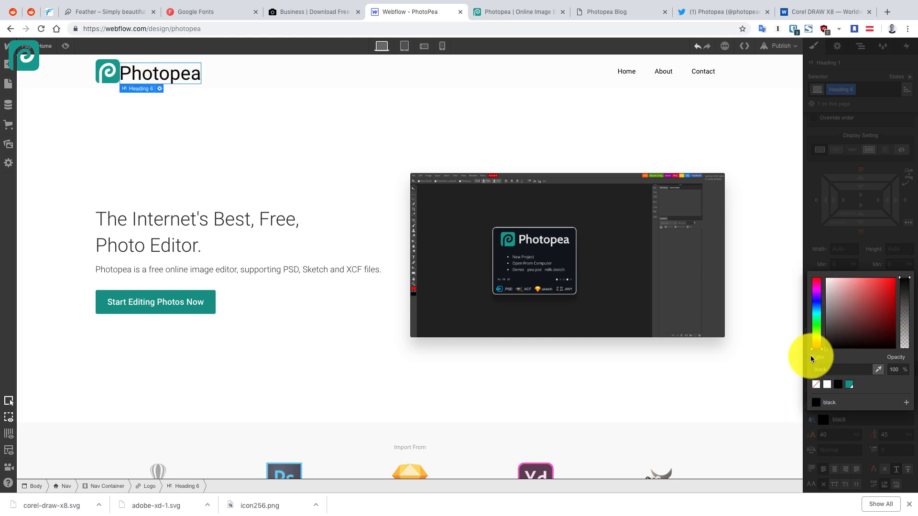
pyautogui.click(850, 384)
pyautogui.click(859, 431)
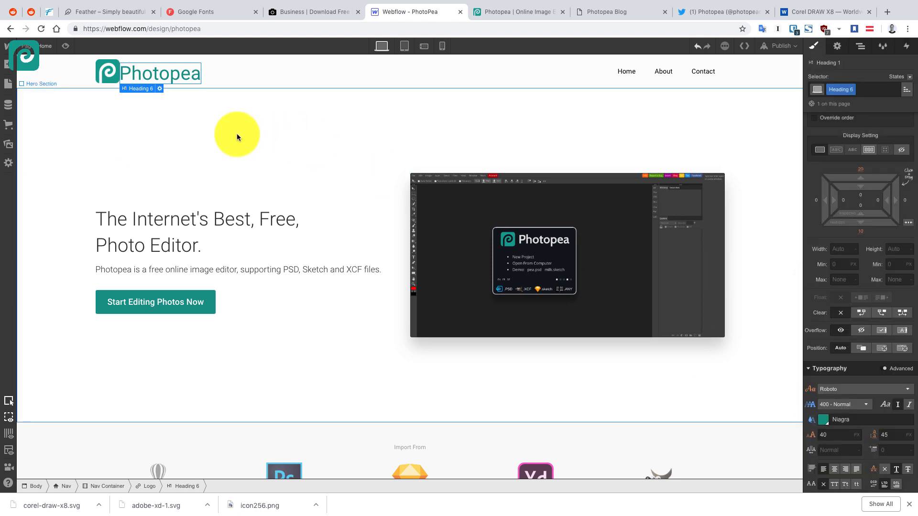
# Set the Photopea heading's top margin to 10 px
pyautogui.doubleClick(181, 76)
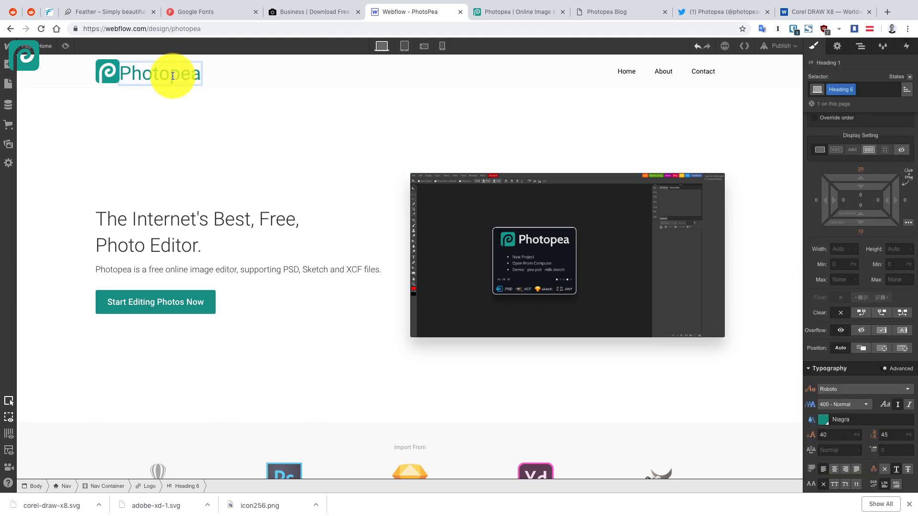
pyautogui.click(199, 126)
pyautogui.click(154, 67)
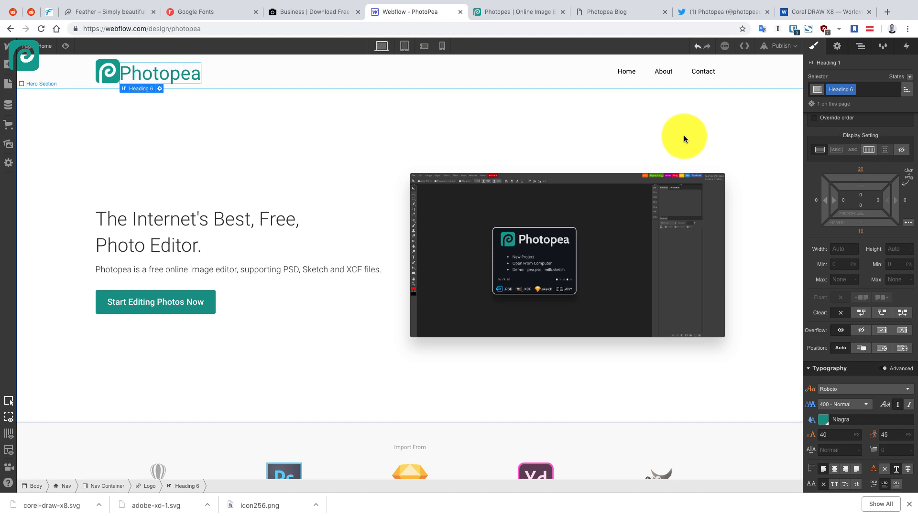
pyautogui.click(861, 171)
pyautogui.write('0')
pyautogui.press('Return')
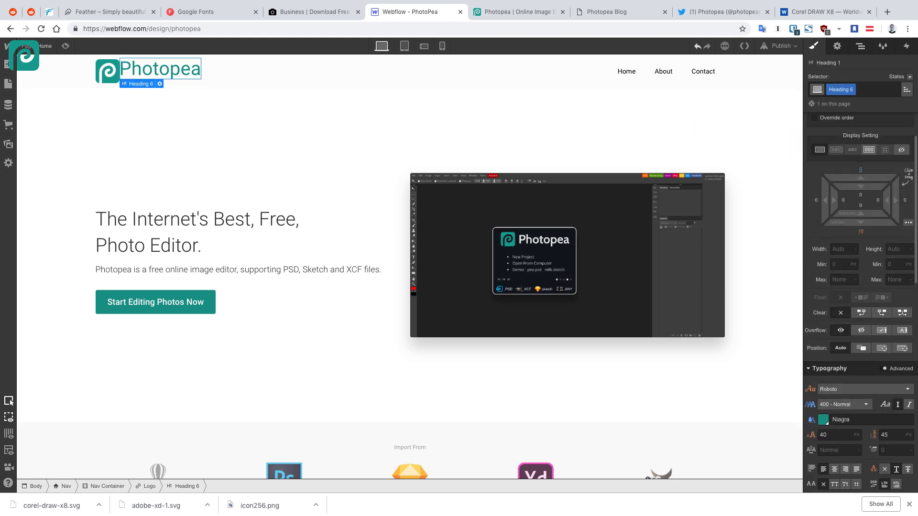
pyautogui.click(859, 171)
pyautogui.write('10')
pyautogui.press('Return')
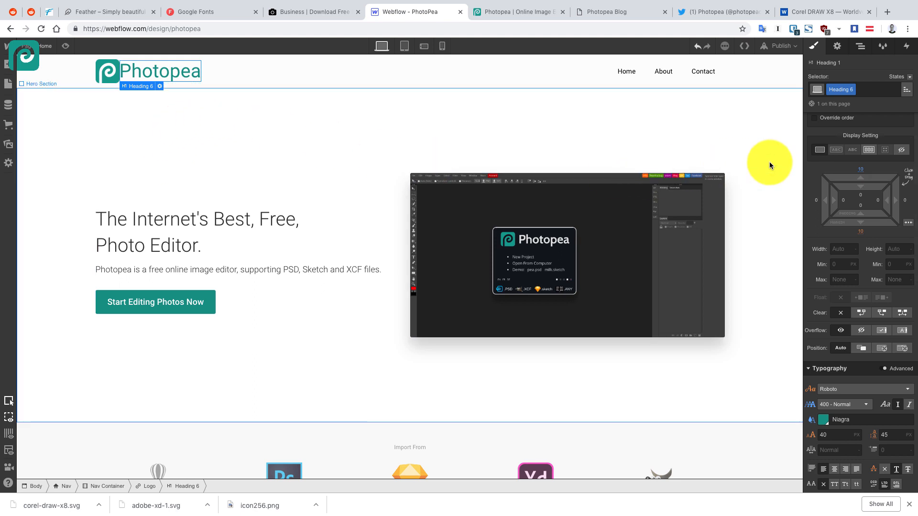
# Give the Photopea heading a left padding of 10 px to separate it from the logo image
pyautogui.click(841, 198)
pyautogui.write('10')
pyautogui.press('Return')
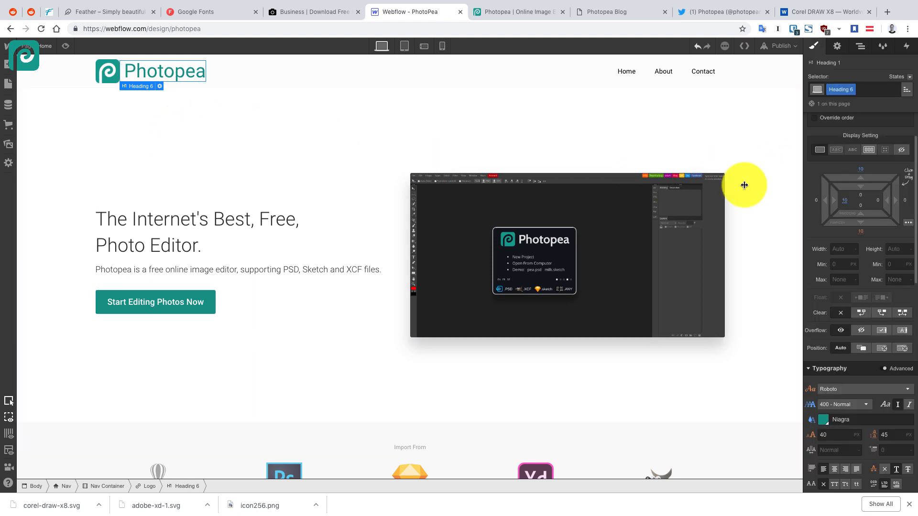
# Set the left padding of the Photopea heading beside the logo to 5 px
pyautogui.click(315, 147)
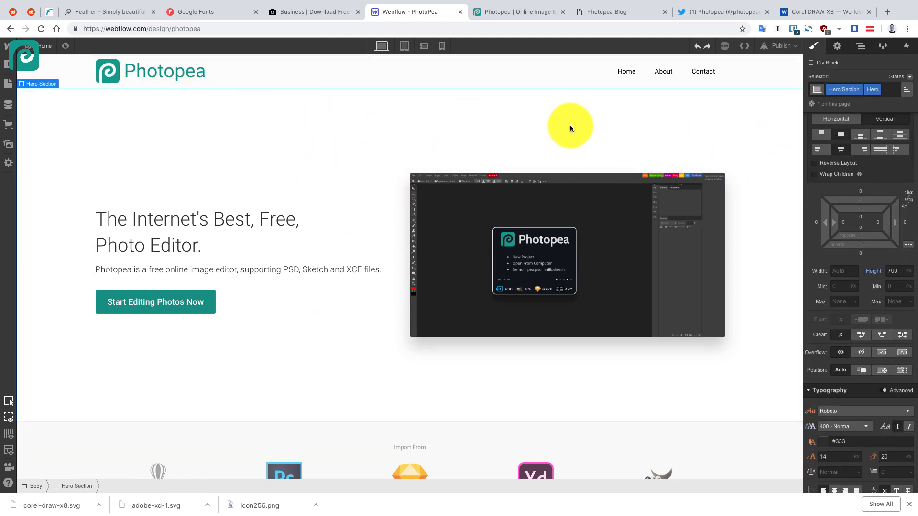
pyautogui.click(191, 69)
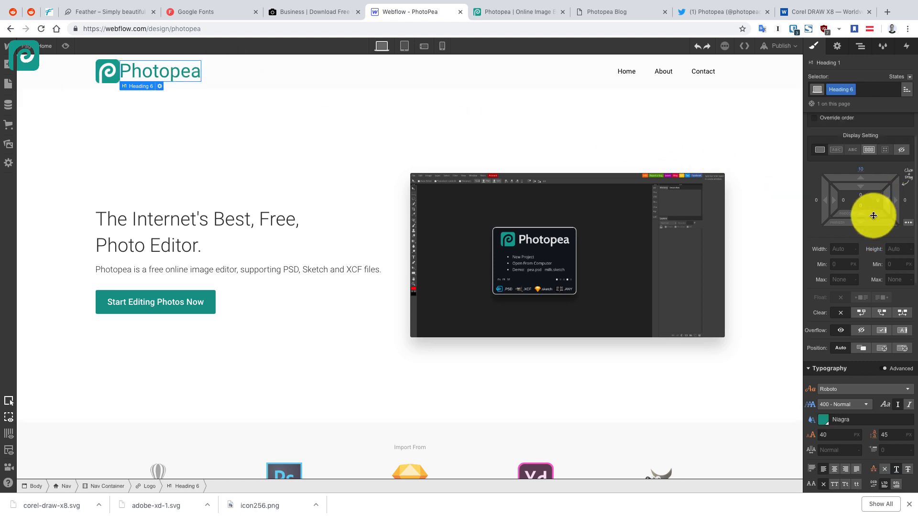
pyautogui.click(842, 201)
pyautogui.write('5')
pyautogui.press('Return')
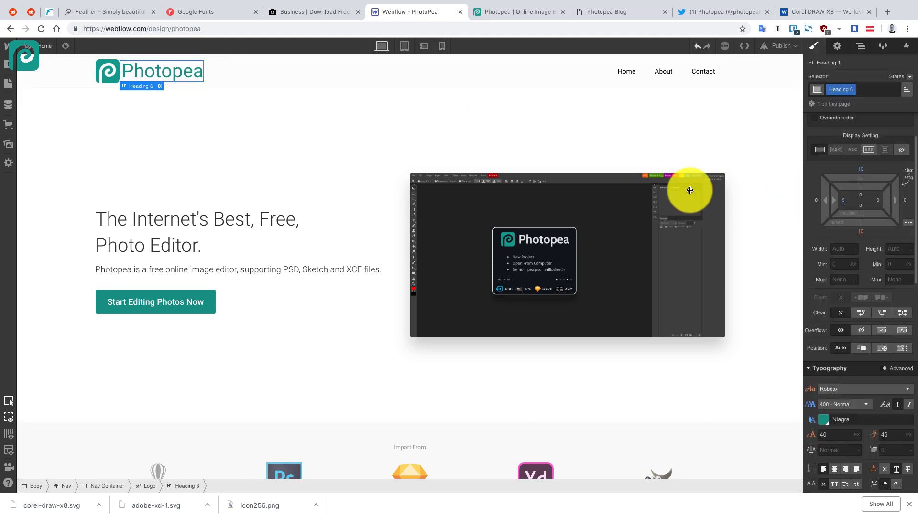
pyautogui.click(406, 186)
# Change the Photopea brand heading's type to H2
pyautogui.click(171, 69)
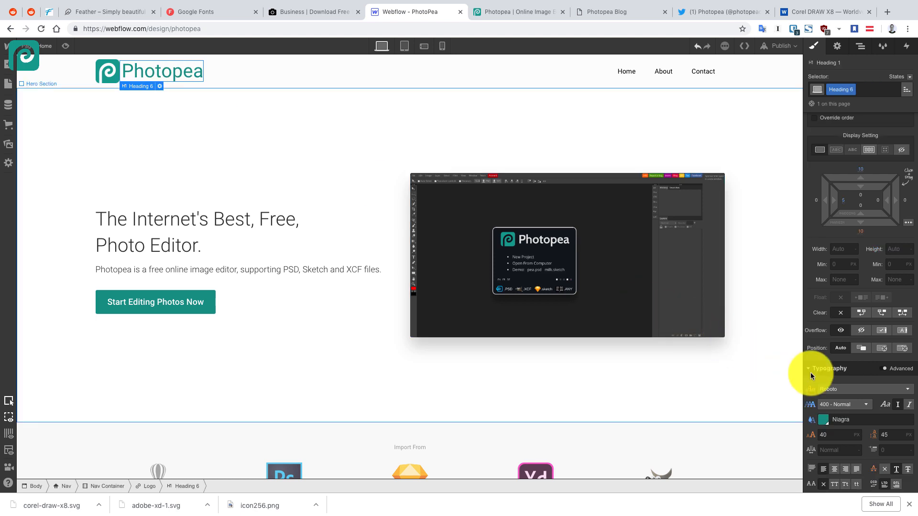
pyautogui.click(160, 85)
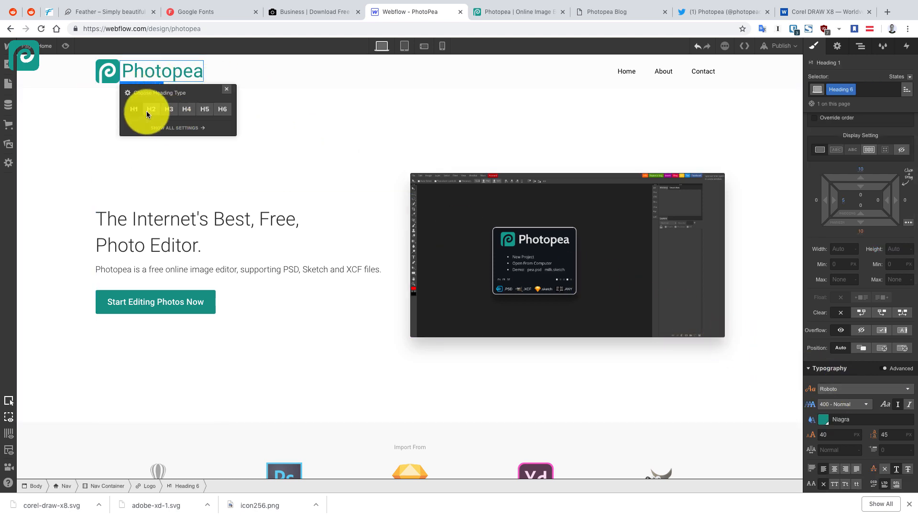
pyautogui.click(334, 177)
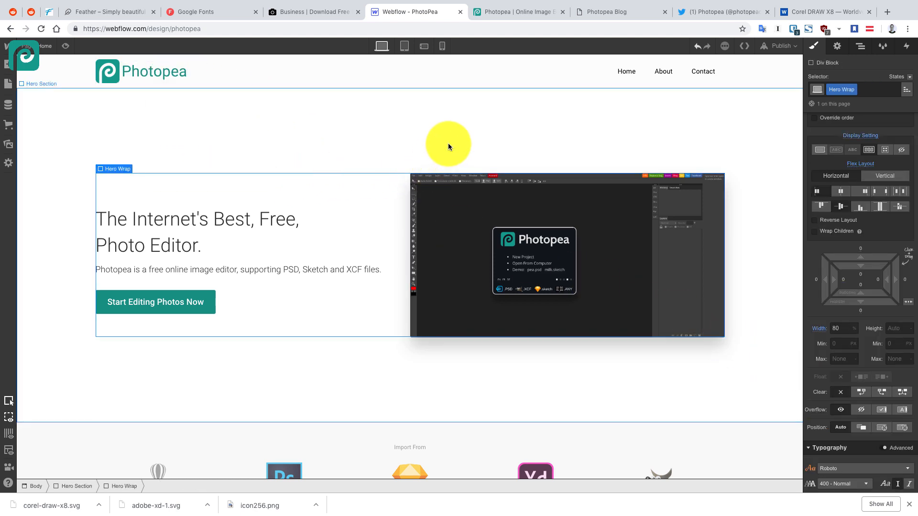
# Give the Nav Link's Hover state the saved green Niagra text colour and check the effect in preview
pyautogui.click(628, 72)
pyautogui.click(901, 77)
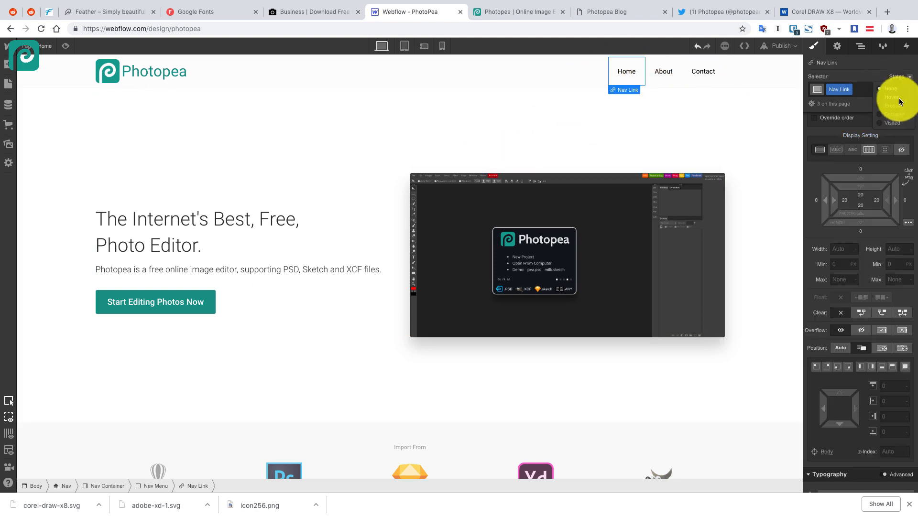
pyautogui.click(898, 98)
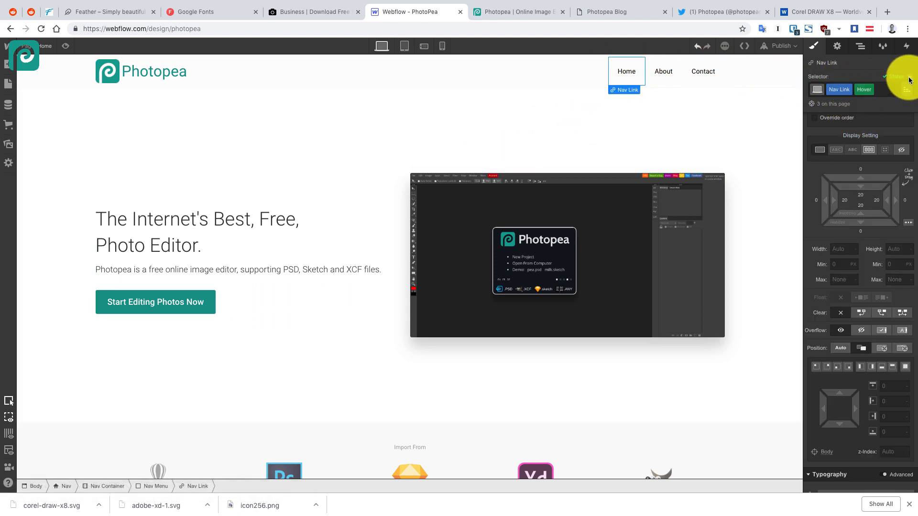
pyautogui.click(910, 79)
pyautogui.click(898, 108)
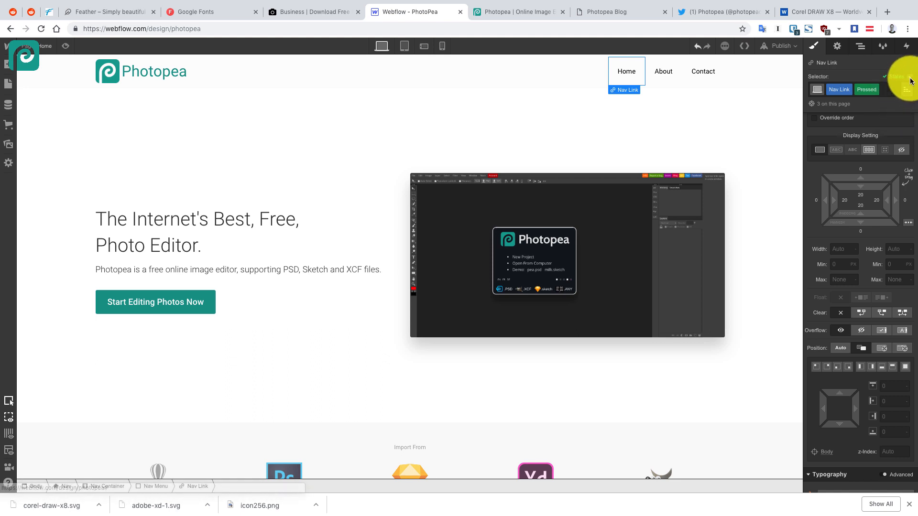
pyautogui.click(912, 79)
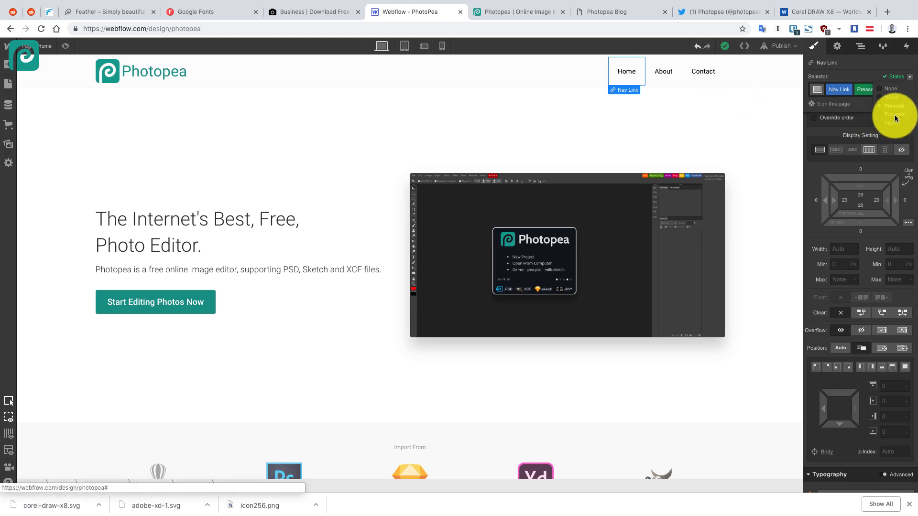
pyautogui.click(895, 97)
pyautogui.scroll(-10, 873, 292)
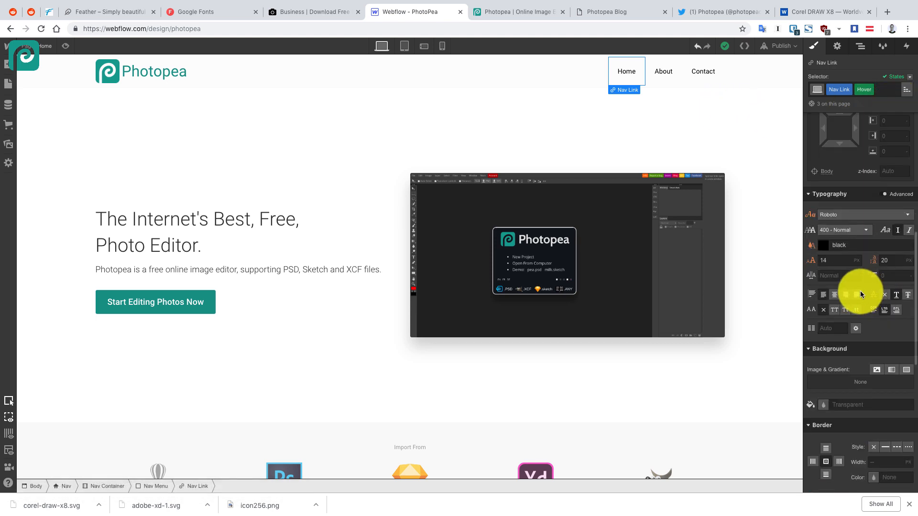
pyautogui.scroll(1, 859, 291)
pyautogui.click(824, 153)
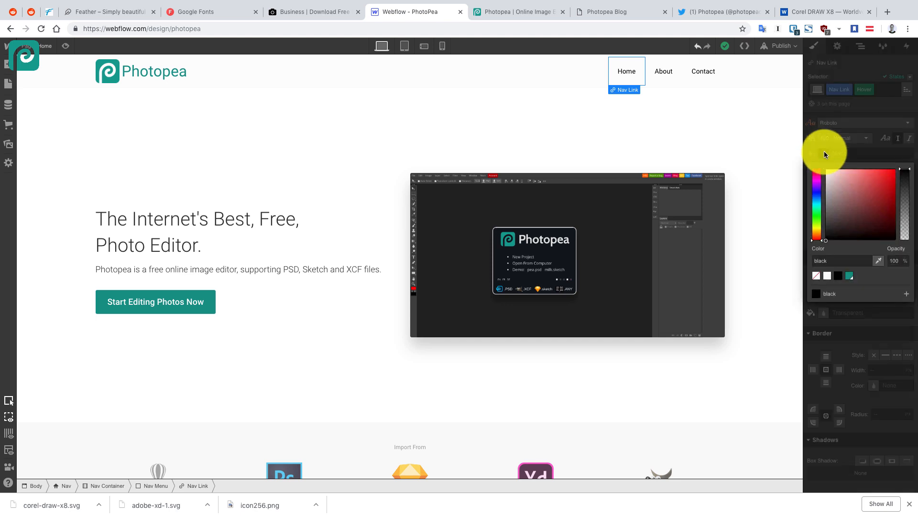
pyautogui.click(849, 275)
pyautogui.click(788, 153)
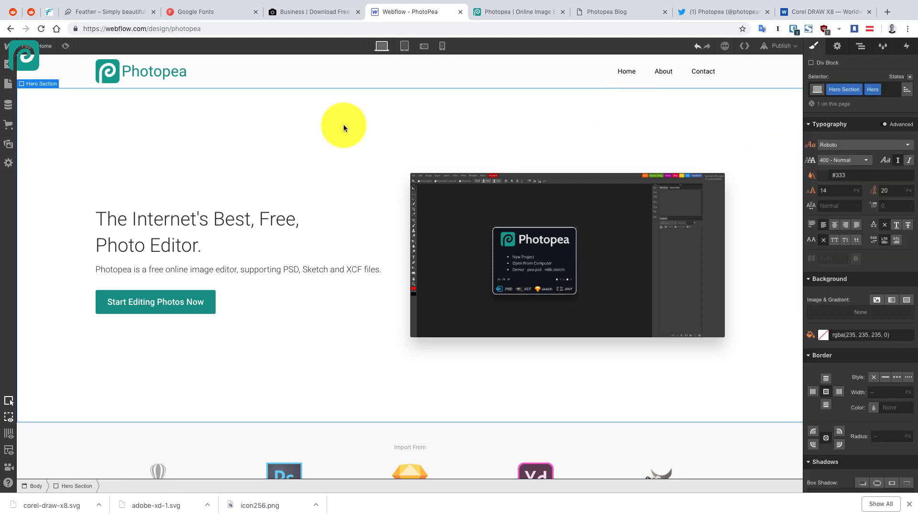
pyautogui.click(66, 46)
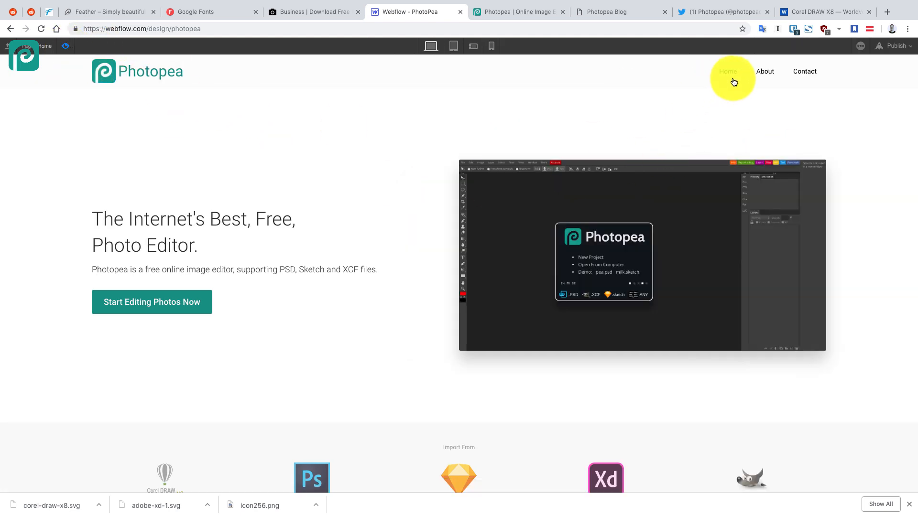
pyautogui.click(63, 45)
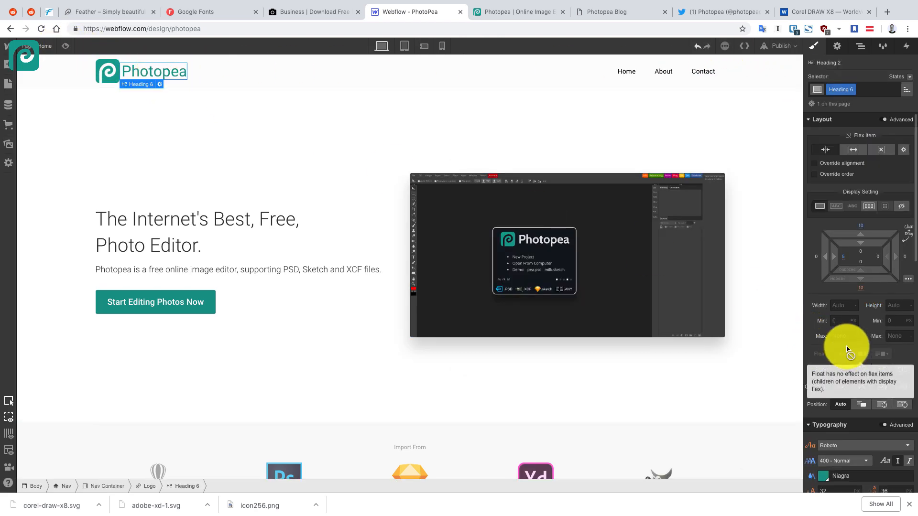
# Colour the Photopea heading dark grey #565656 and save it as a global swatch named LightBlack
pyautogui.scroll(-1, 830, 467)
pyautogui.click(823, 449)
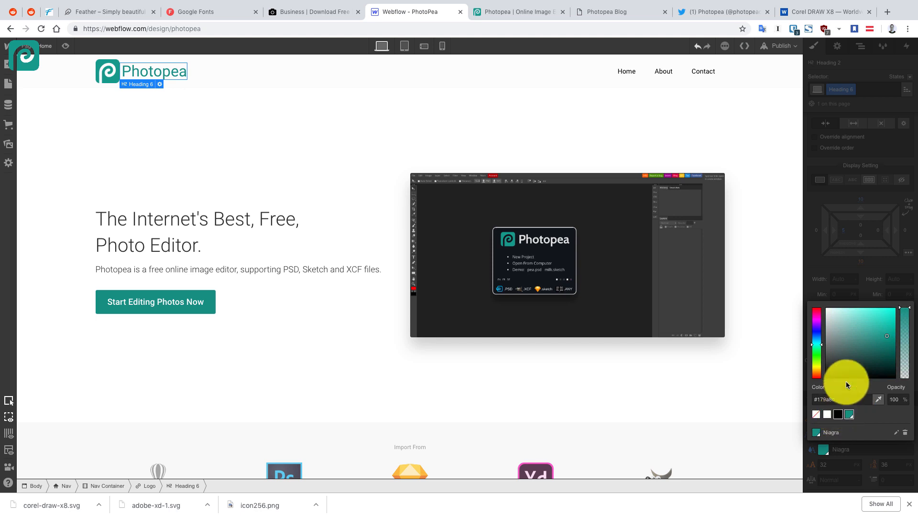
pyautogui.moveTo(846, 377)
pyautogui.mouseDown()
pyautogui.moveTo(809, 334)
pyautogui.moveTo(818, 367)
pyautogui.moveTo(810, 353)
pyautogui.mouseUp()
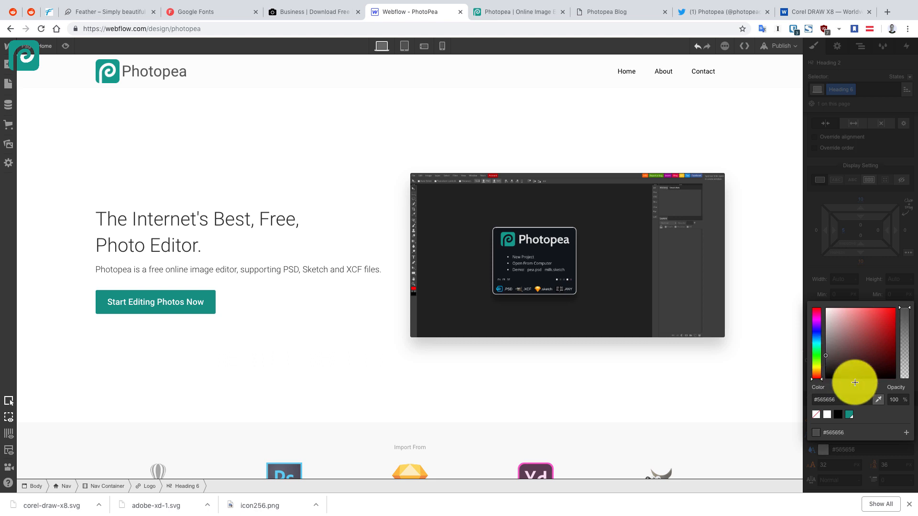
pyautogui.click(906, 433)
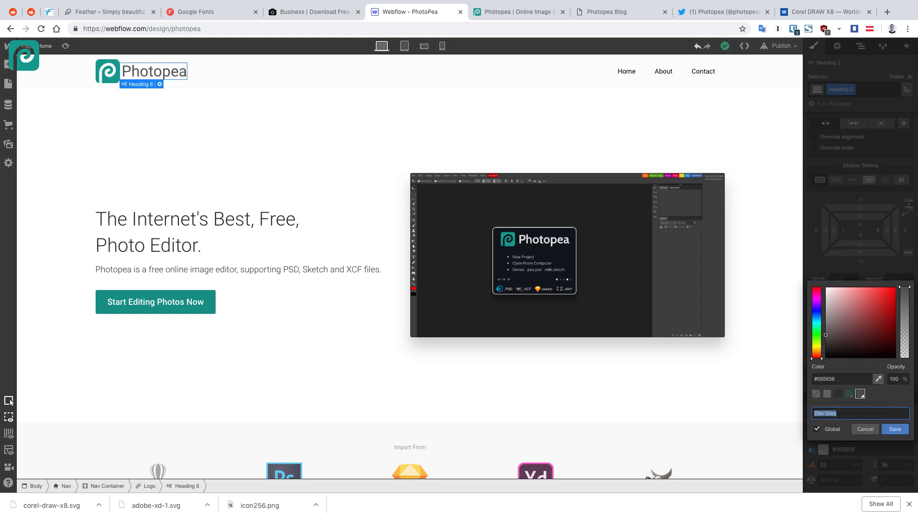
pyautogui.press('Return')
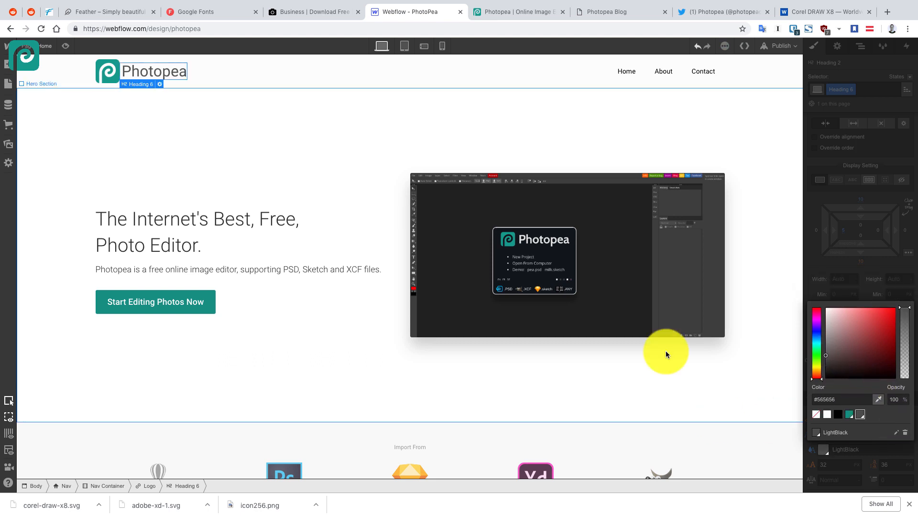
pyautogui.click(337, 134)
# Colour the hero heading "The Internet's Best, Free, Photo Editor." with the saved black swatch
pyautogui.scroll(-2, 248, 219)
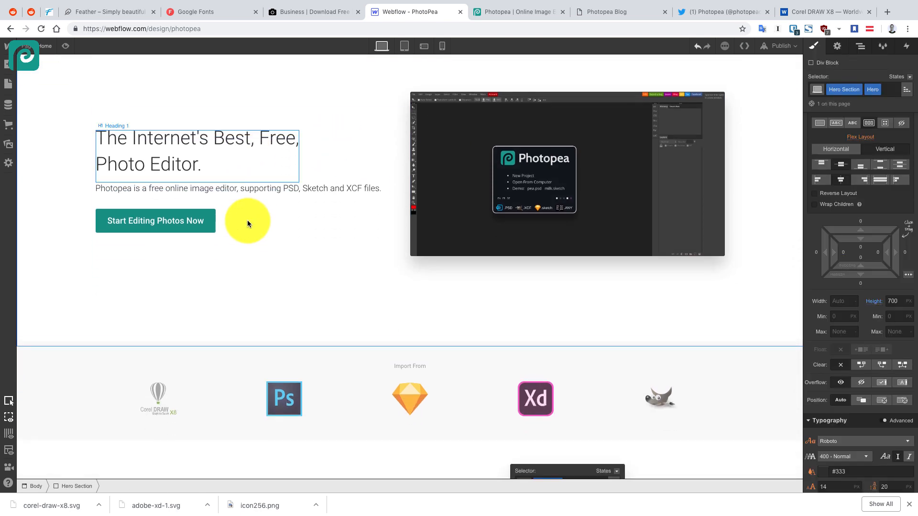
pyautogui.click(281, 163)
pyautogui.scroll(-1, 831, 420)
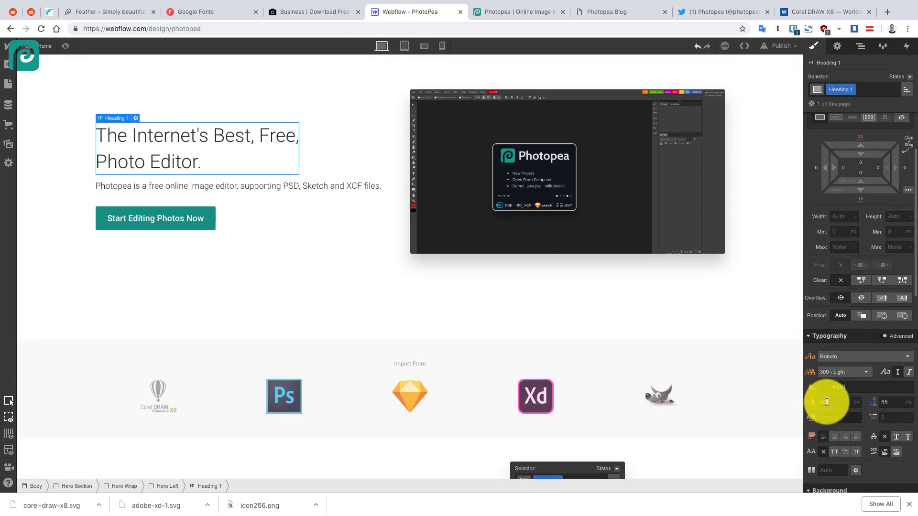
pyautogui.click(825, 386)
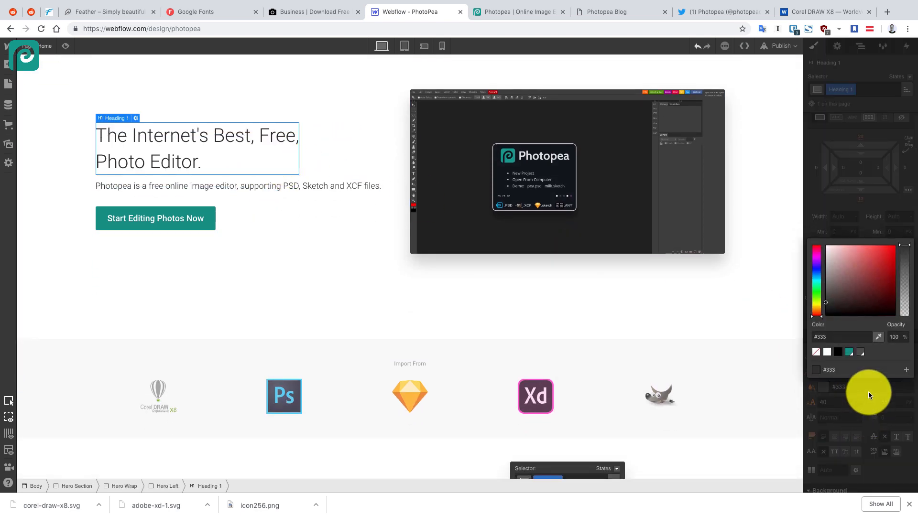
pyautogui.click(838, 352)
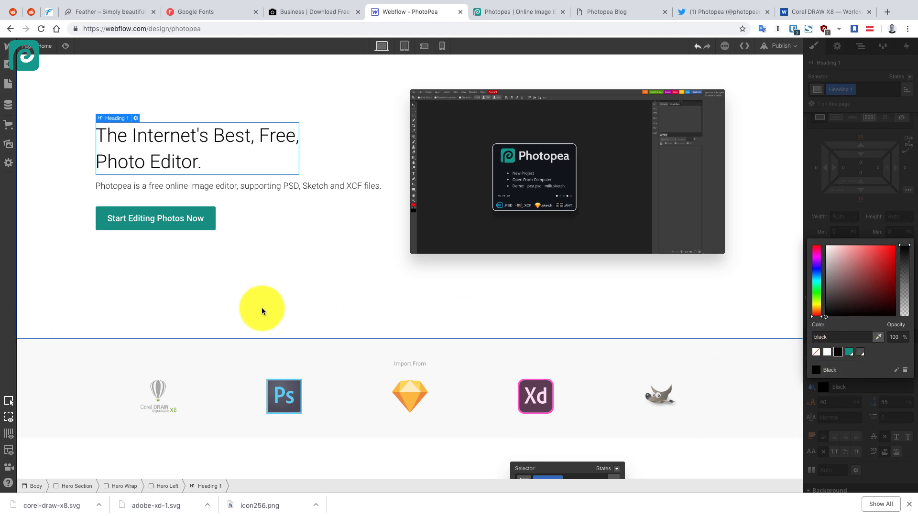
pyautogui.click(262, 307)
# Set the hero heading's font weight to 400 - Normal and its font size to 50 px
pyautogui.scroll(2, 271, 291)
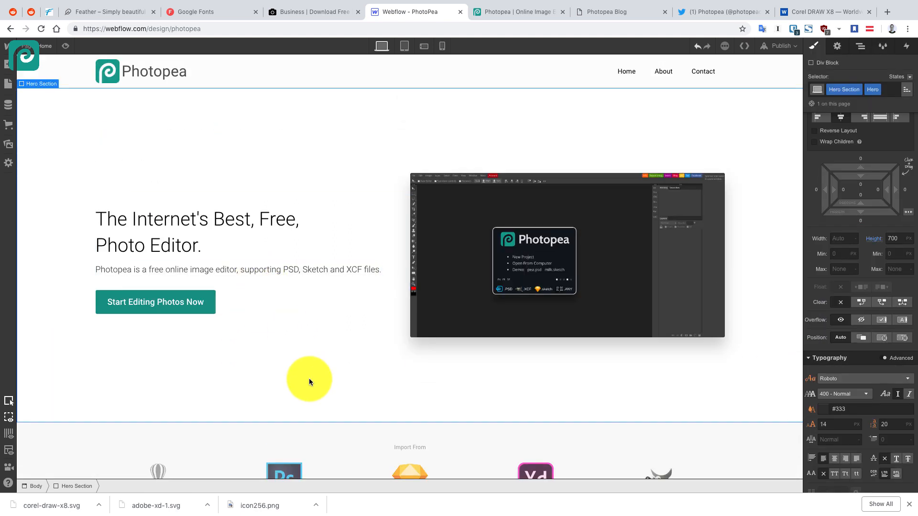
pyautogui.click(205, 234)
pyautogui.click(851, 372)
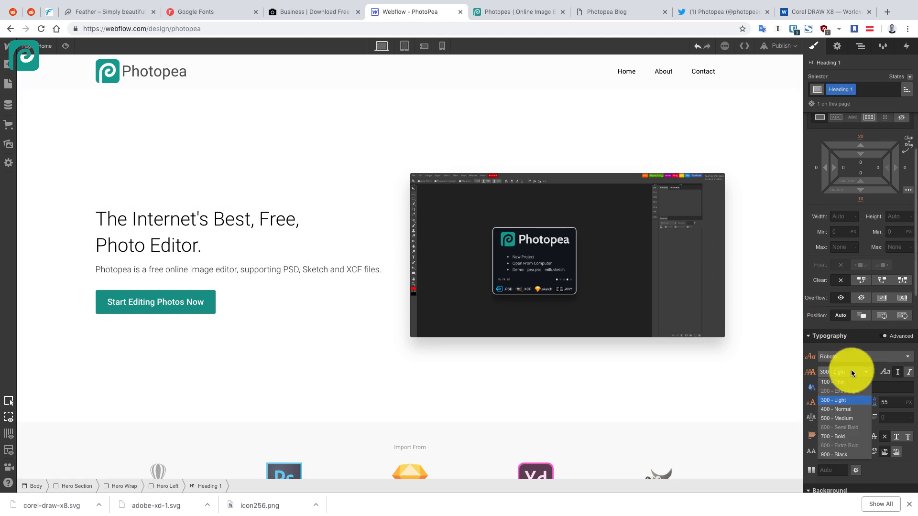
pyautogui.click(850, 409)
pyautogui.click(840, 403)
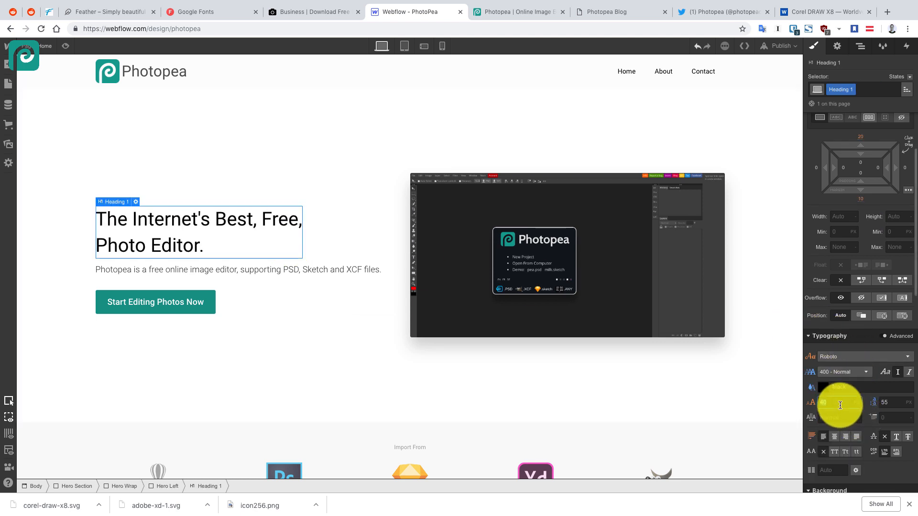
pyautogui.write('50')
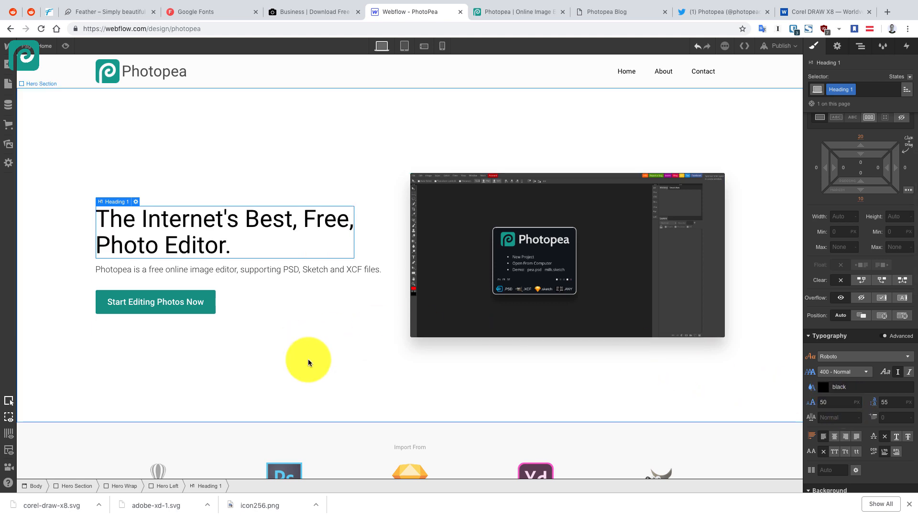
pyautogui.click(308, 360)
# Give the Customers Logo images' Hover state an outer glow box shadow coloured #a4a4a4 with size 2 px
pyautogui.scroll(-5, 548, 381)
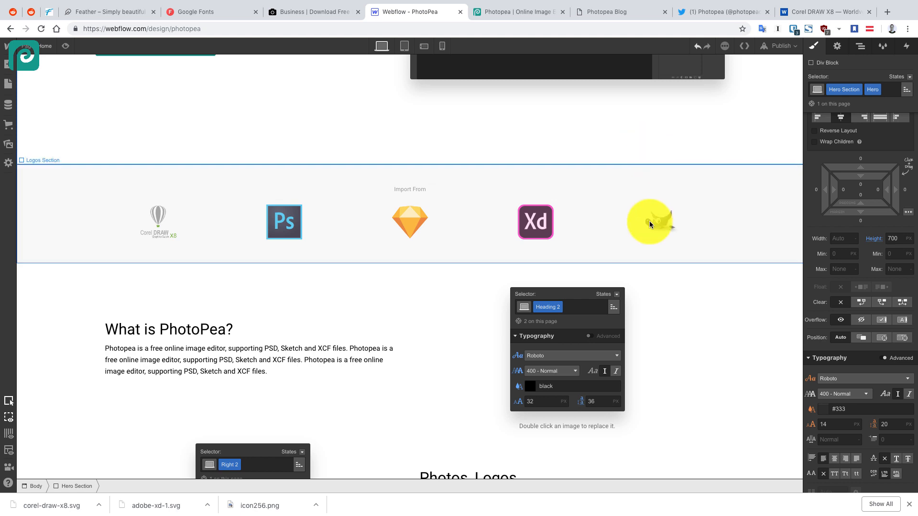
pyautogui.scroll(-2, 704, 253)
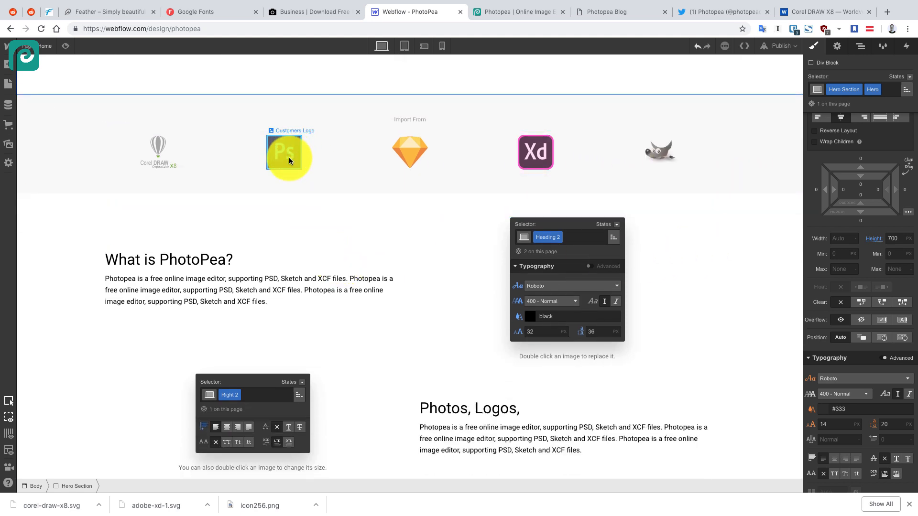
pyautogui.click(899, 77)
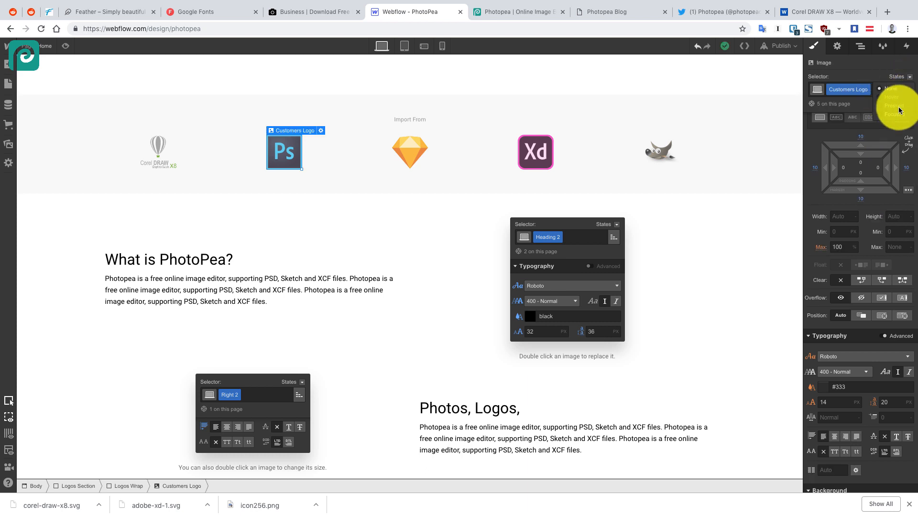
pyautogui.click(896, 97)
pyautogui.scroll(-10, 876, 354)
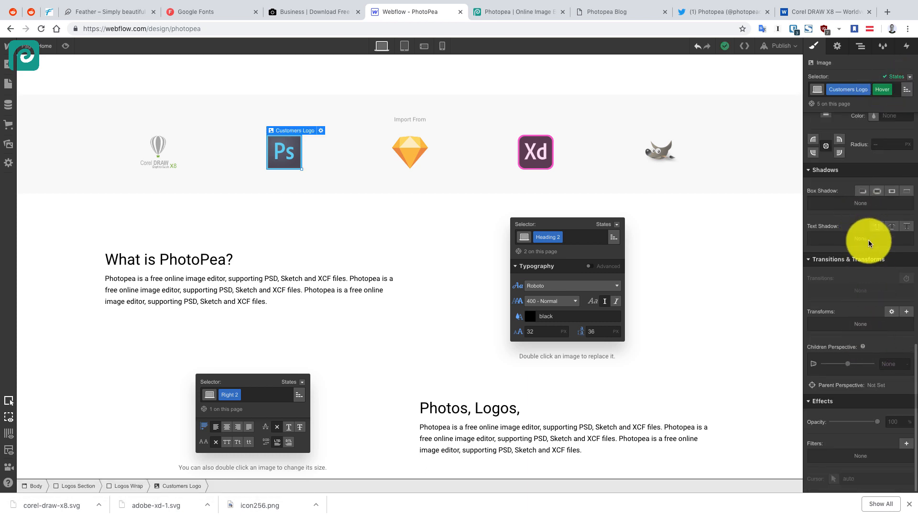
pyautogui.click(876, 192)
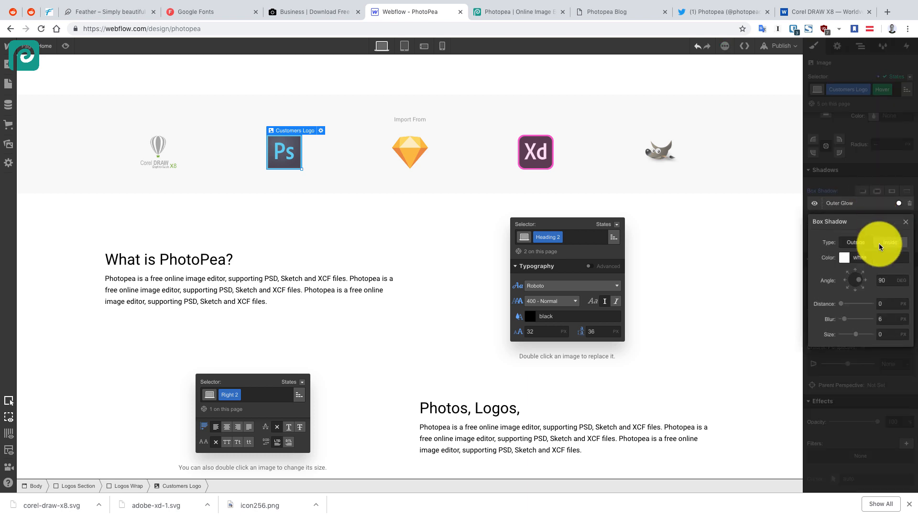
pyautogui.click(847, 257)
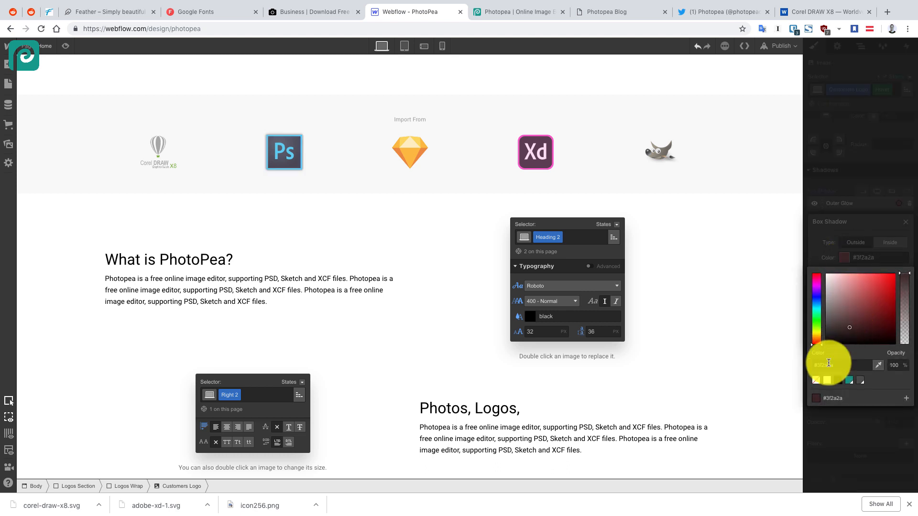
pyautogui.moveTo(844, 344); pyautogui.dragTo(807, 297)
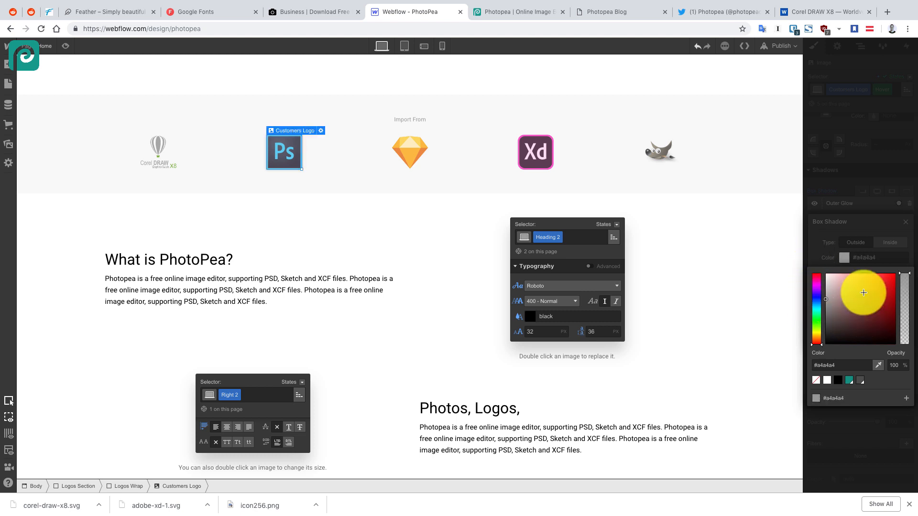
pyautogui.click(847, 261)
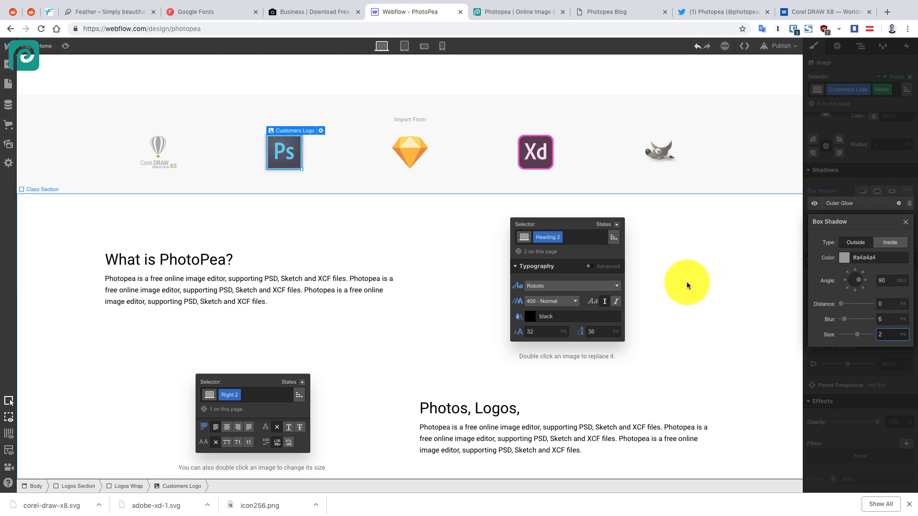
# Close the box shadow settings and preview the page to check the Photoshop logo's hover glow
pyautogui.click(737, 206)
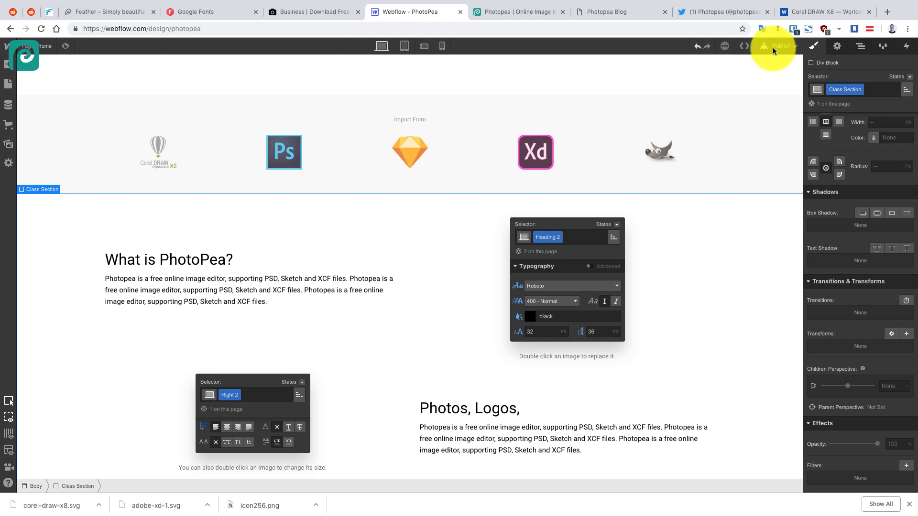
pyautogui.click(66, 46)
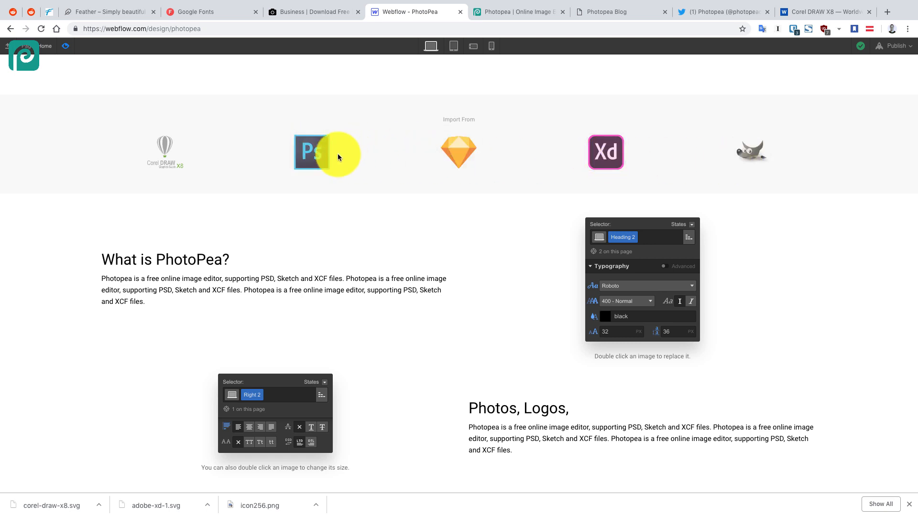
pyautogui.click(66, 47)
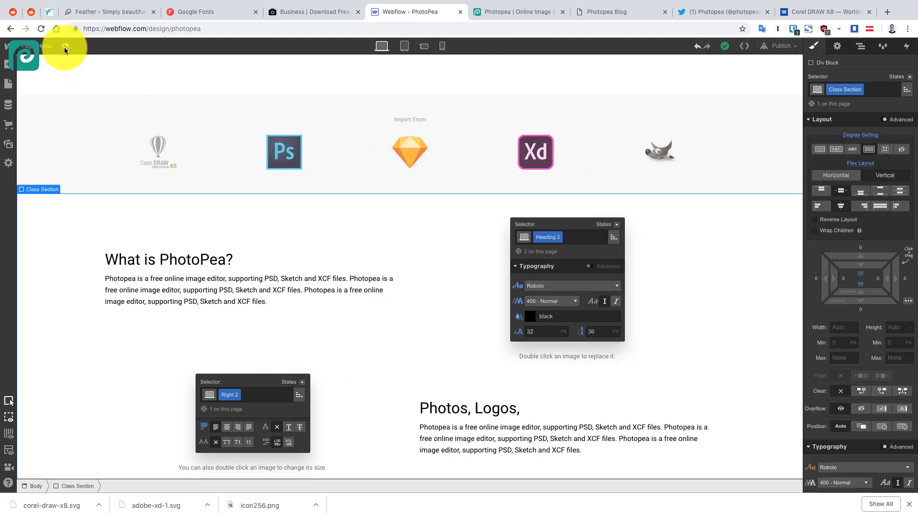
pyautogui.click(64, 46)
pyautogui.click(64, 47)
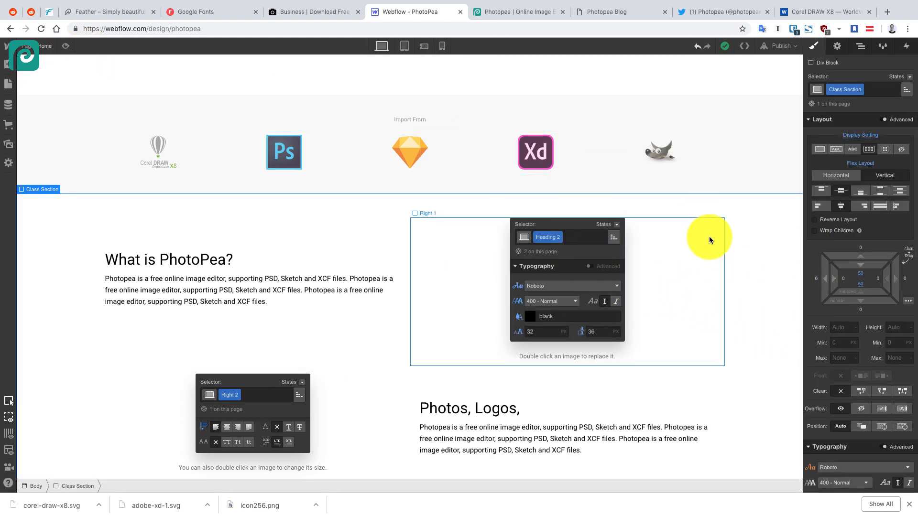
# Examine the border, shadow and transition settings of the Photoshop logo image in the Import From row
pyautogui.scroll(-4, 845, 354)
pyautogui.scroll(-8, 846, 354)
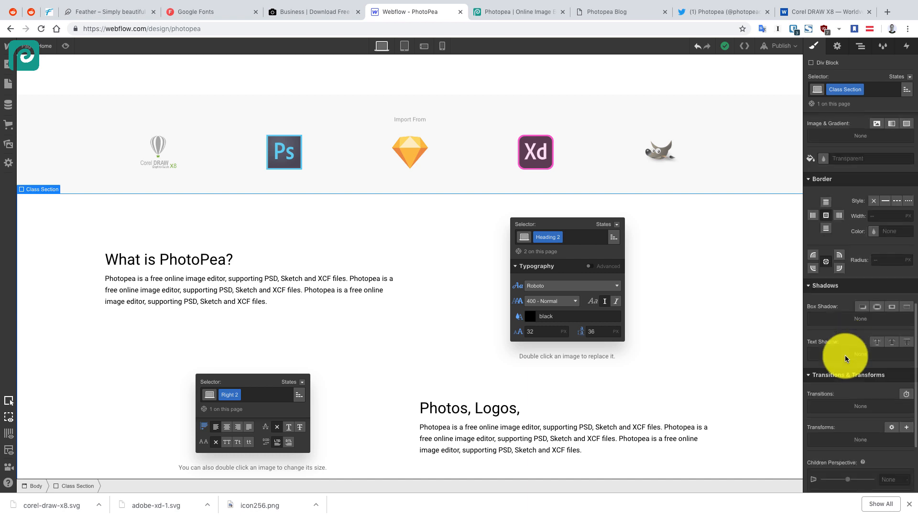
pyautogui.scroll(3, 844, 355)
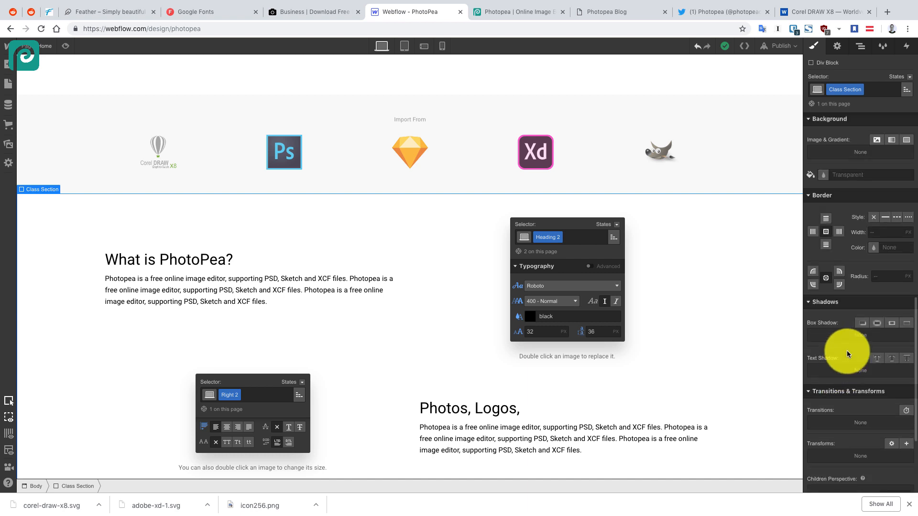
pyautogui.click(315, 159)
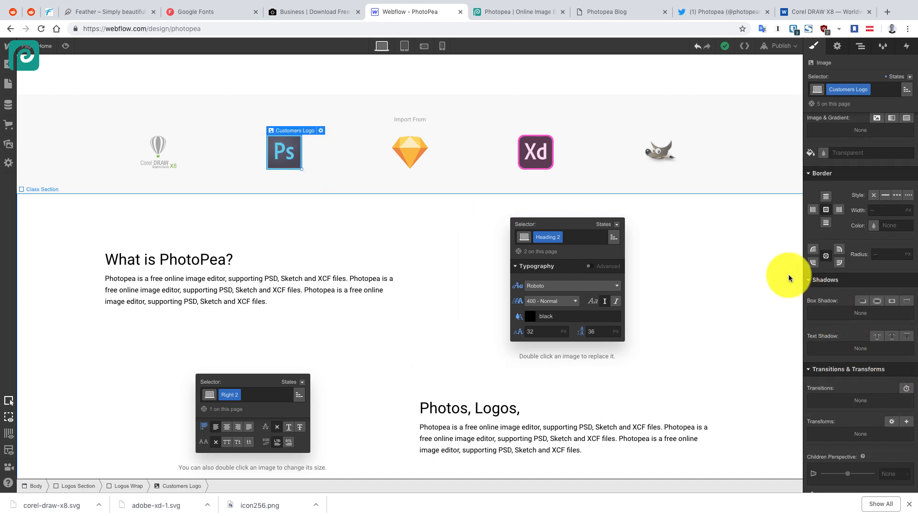
pyautogui.click(353, 221)
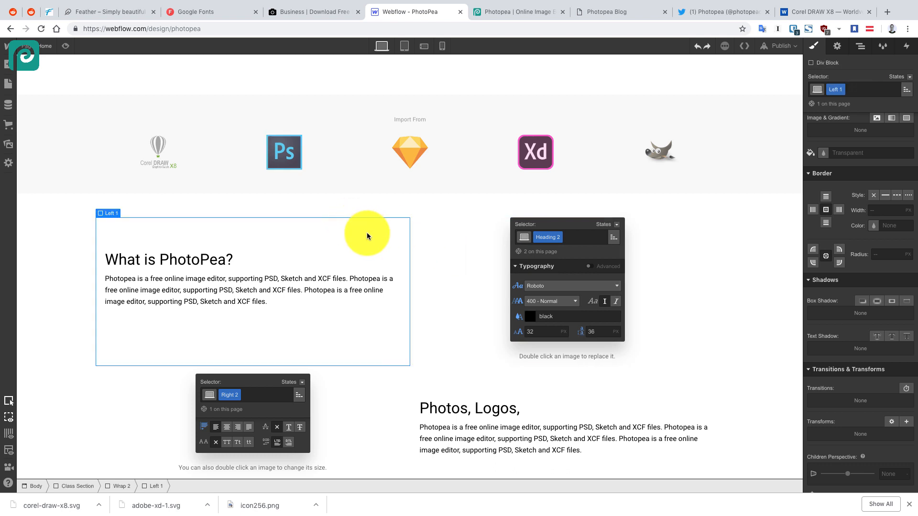
# Preview the page again to check the logo row's hover effect and the hero section
pyautogui.click(64, 46)
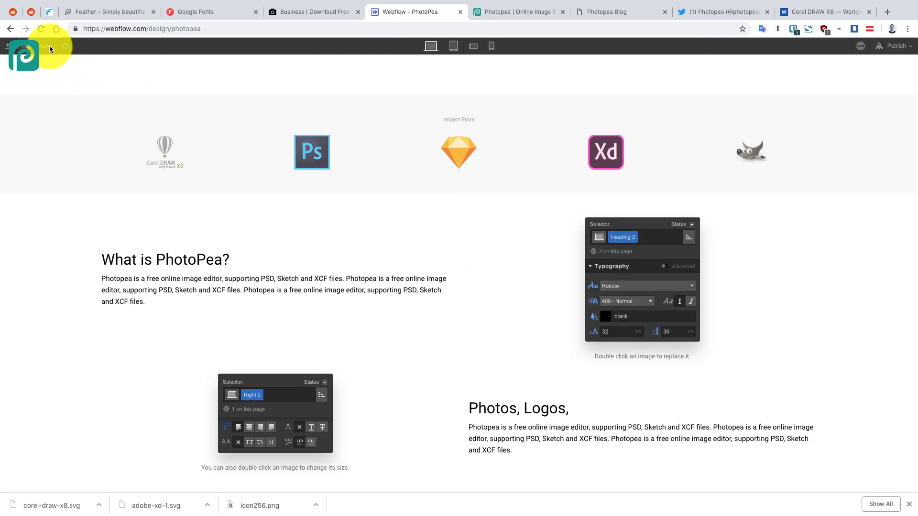
pyautogui.click(65, 47)
pyautogui.click(345, 157)
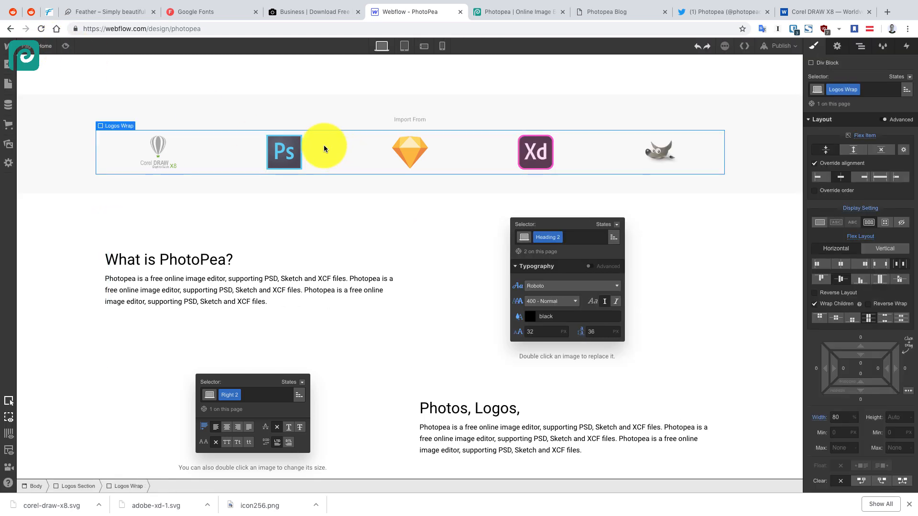
pyautogui.click(66, 46)
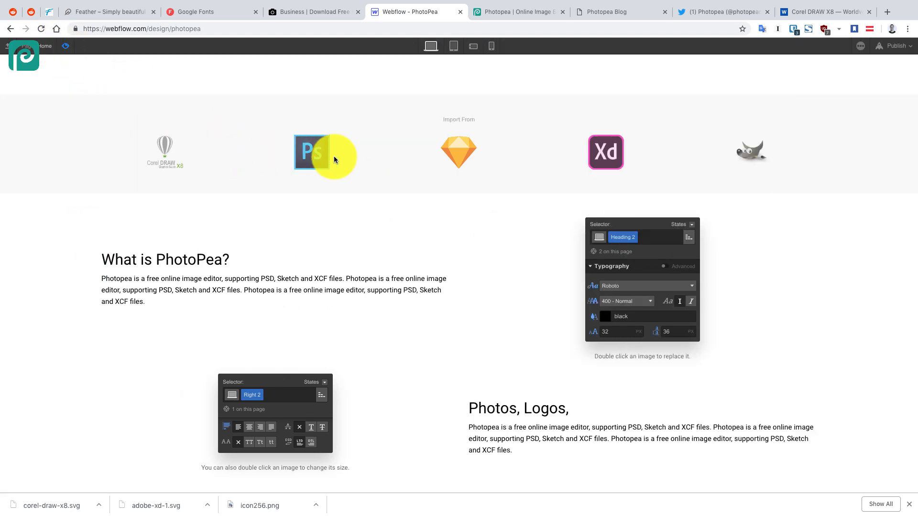
pyautogui.scroll(6, 294, 164)
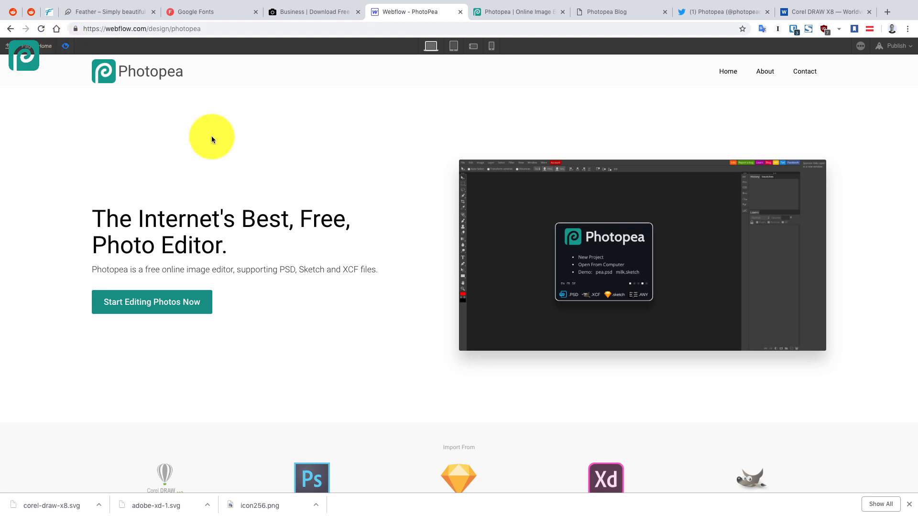
pyautogui.press('Escape')
pyautogui.scroll(-3, 305, 225)
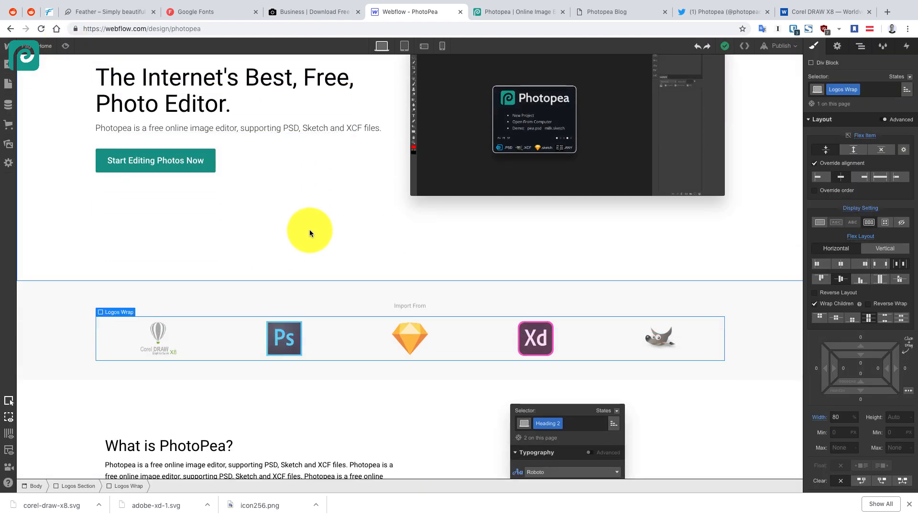
pyautogui.click(309, 230)
pyautogui.click(65, 46)
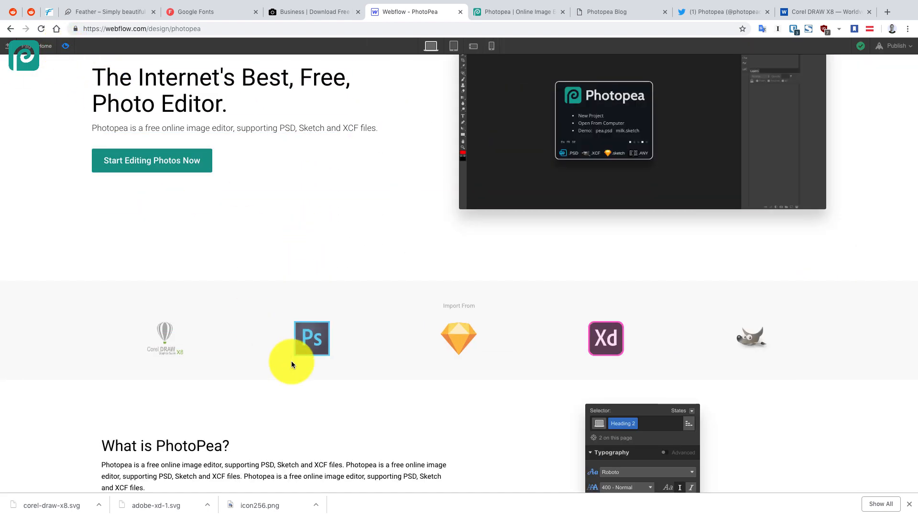
pyautogui.click(66, 45)
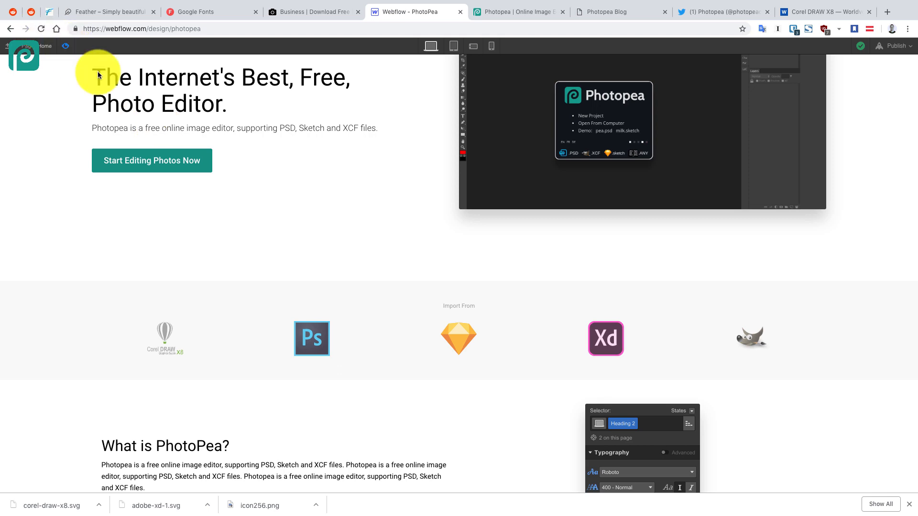
# Select the screenshot image beside the "What is PhotoPea?" text and switch to Photopea's Twitter page
pyautogui.scroll(-5, 201, 178)
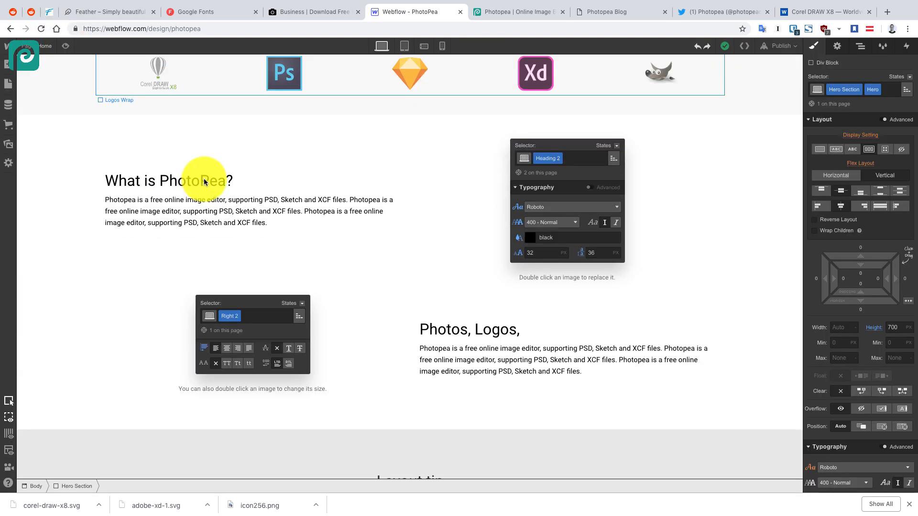
pyautogui.click(577, 202)
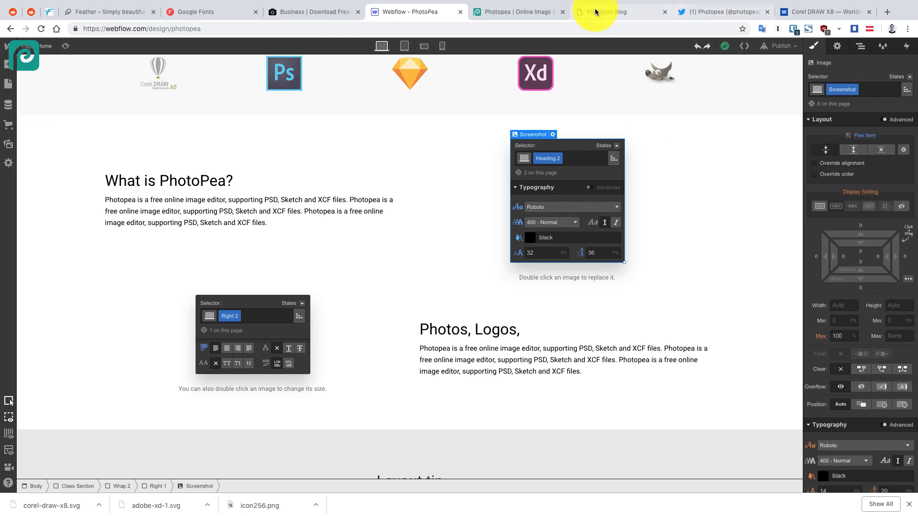
pyautogui.click(527, 12)
pyautogui.click(708, 12)
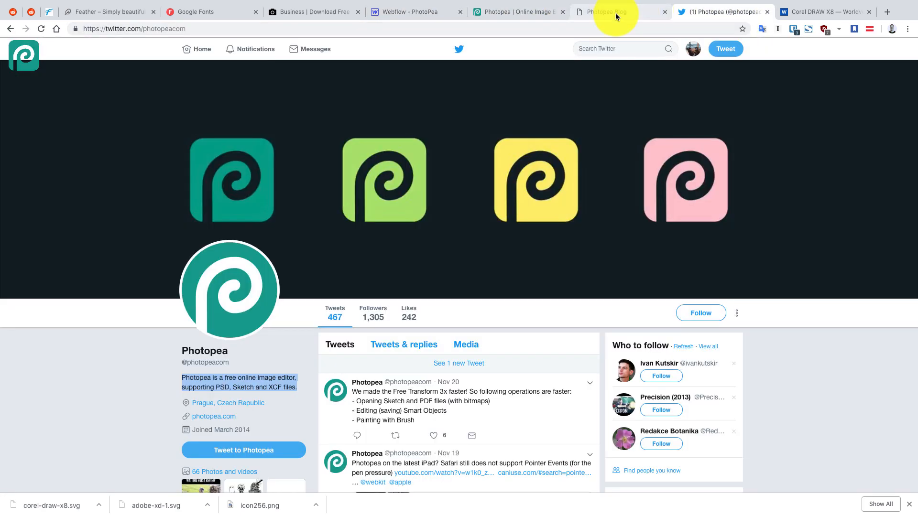
# Look through Photopea's recent tweets for images that could illustrate the landing page
pyautogui.scroll(-10, 550, 225)
pyautogui.scroll(4, 422, 221)
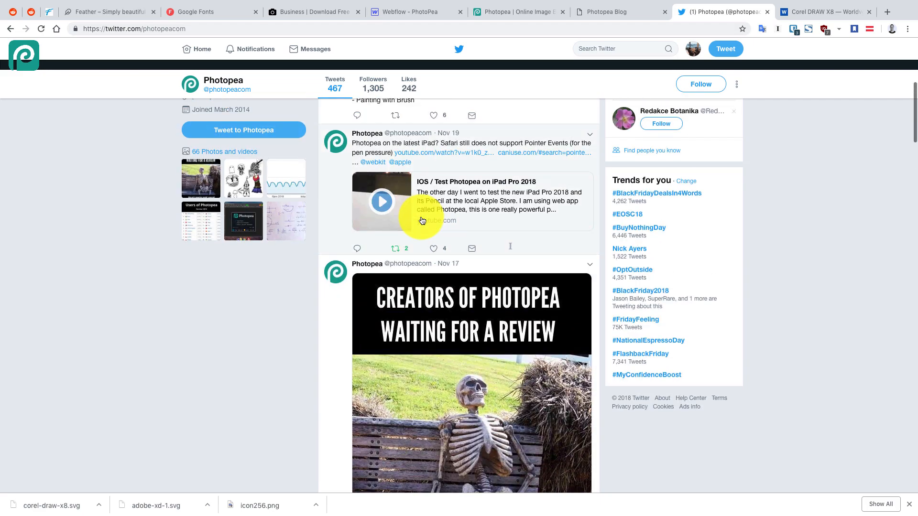
pyautogui.scroll(-7, 421, 217)
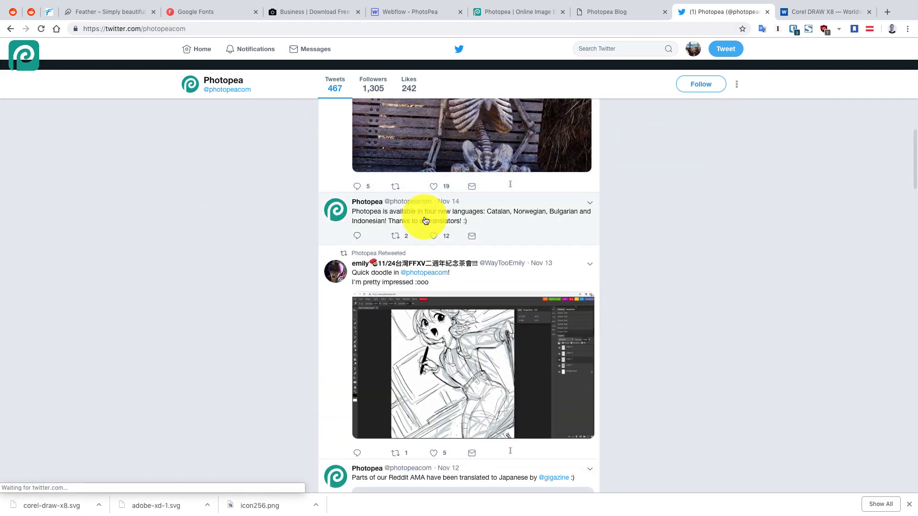
pyautogui.scroll(7, 426, 221)
pyautogui.scroll(5, 425, 221)
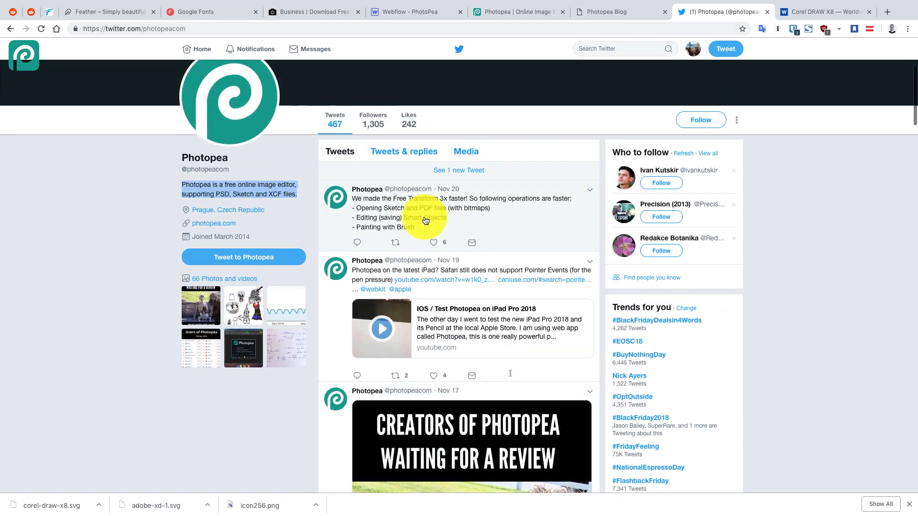
pyautogui.scroll(-12, 425, 220)
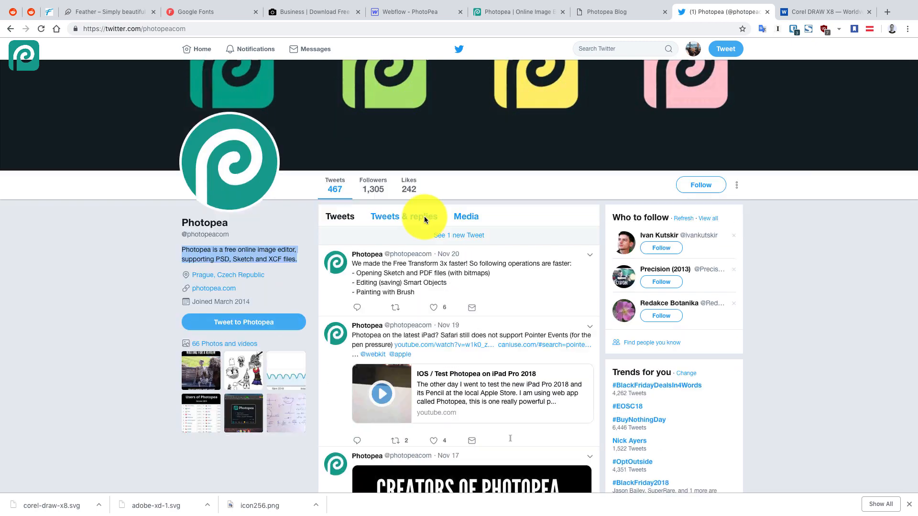
pyautogui.scroll(-3, 425, 219)
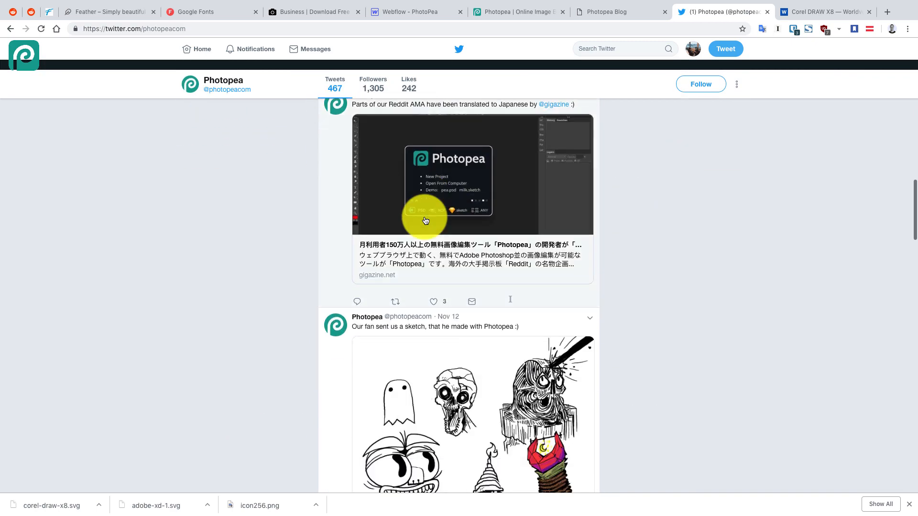
pyautogui.scroll(-10, 450, 198)
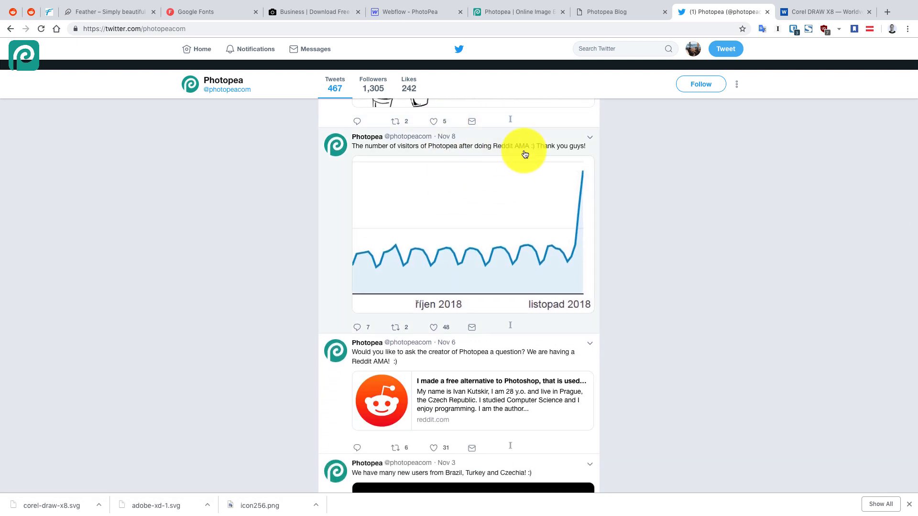
pyautogui.scroll(-6, 447, 270)
pyautogui.scroll(-1, 446, 272)
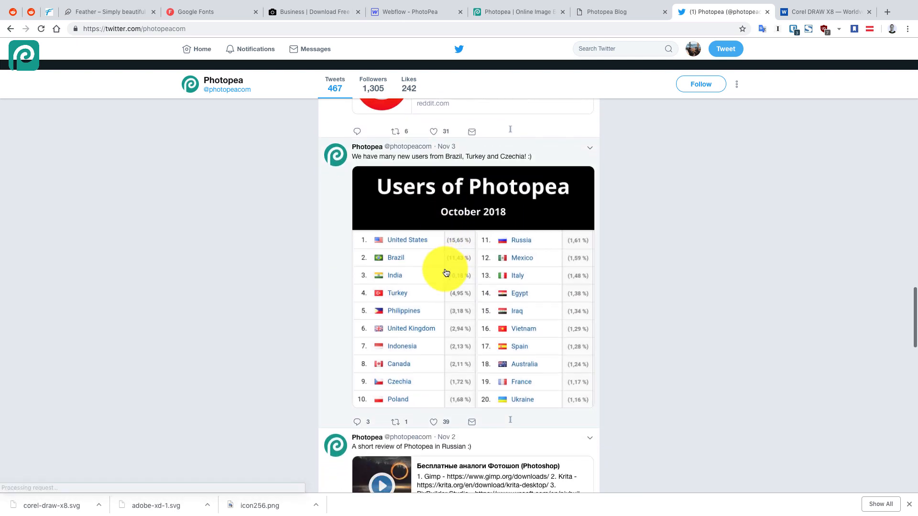
# Examine Photopea's older tweets for product screenshots that could be used on the landing page
pyautogui.click(910, 505)
pyautogui.scroll(-12, 526, 338)
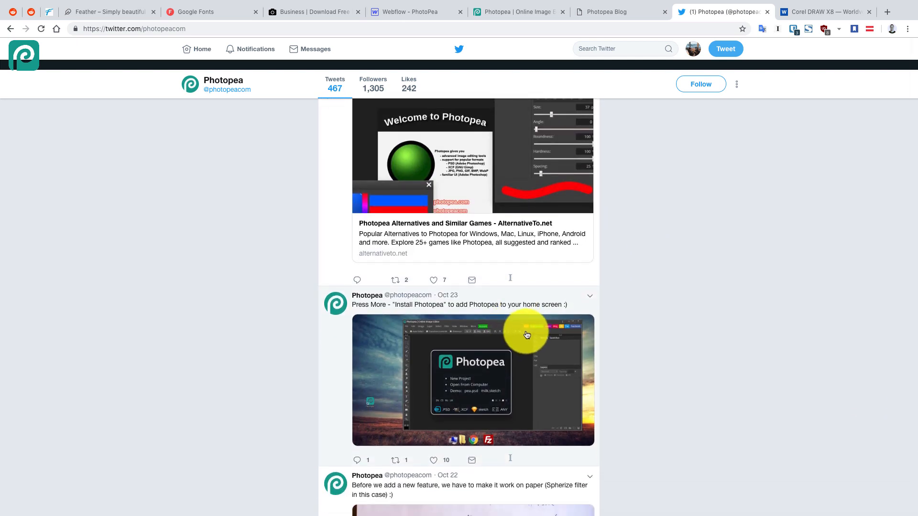
pyautogui.scroll(-1, 527, 334)
pyautogui.scroll(-1, 524, 332)
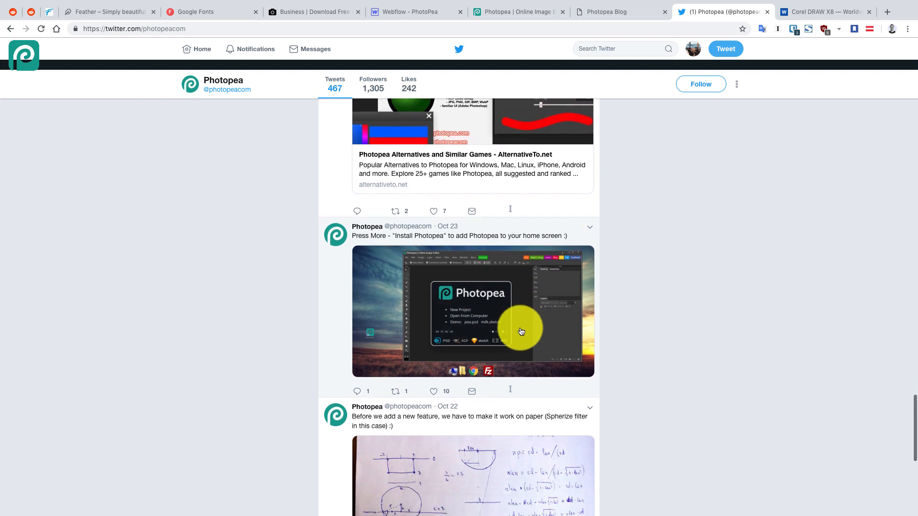
pyautogui.scroll(-1, 515, 327)
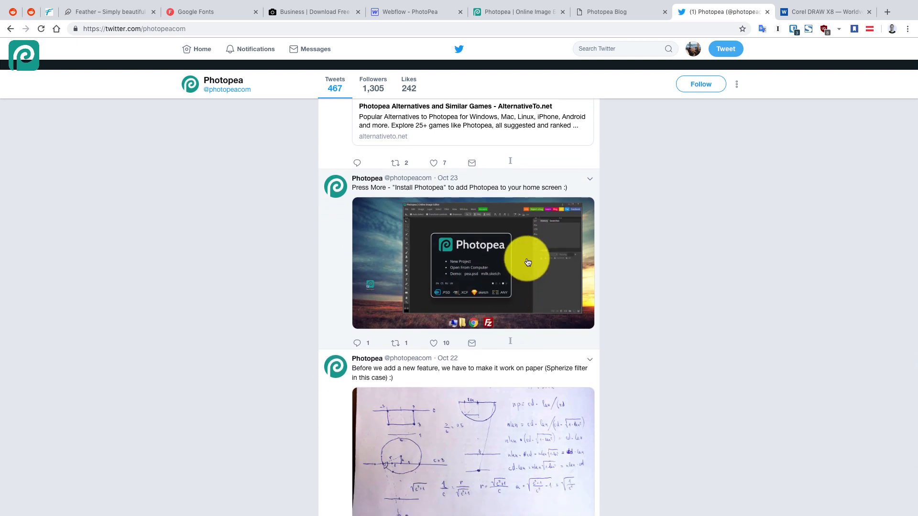
pyautogui.scroll(-5, 526, 268)
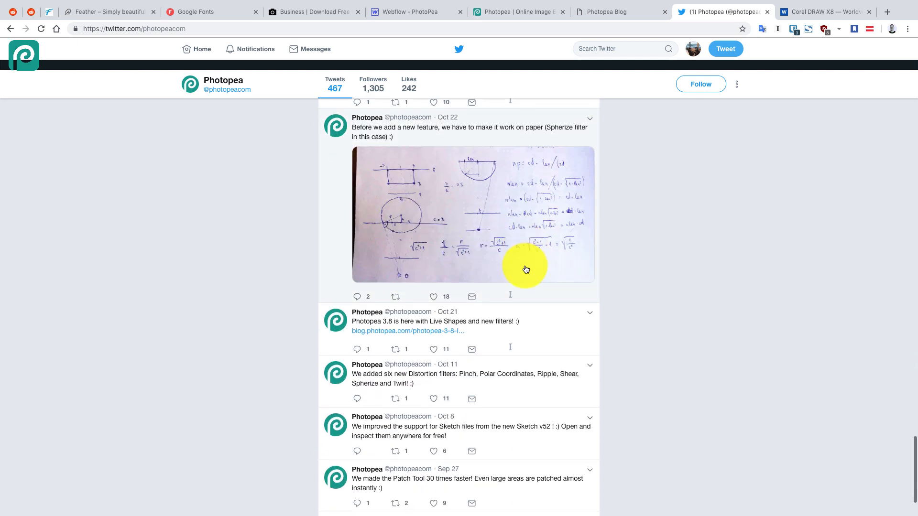
pyautogui.scroll(-11, 526, 270)
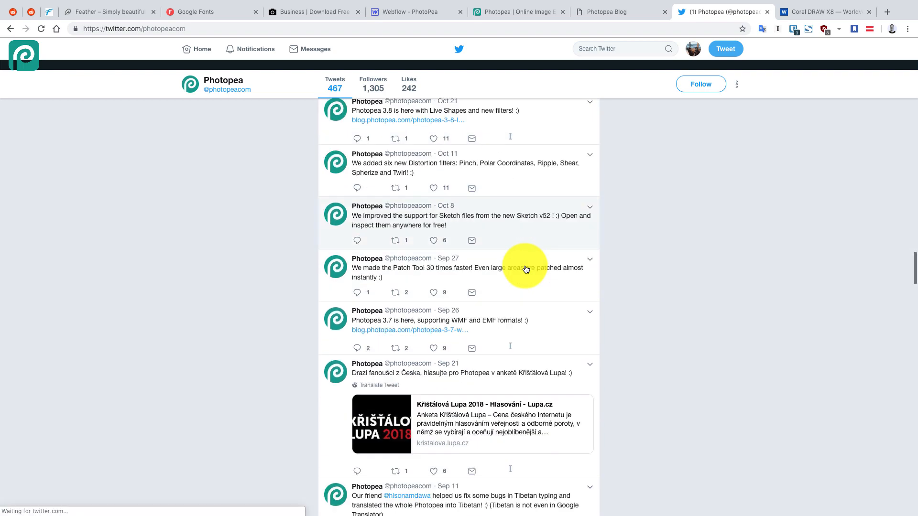
pyautogui.scroll(-15, 526, 269)
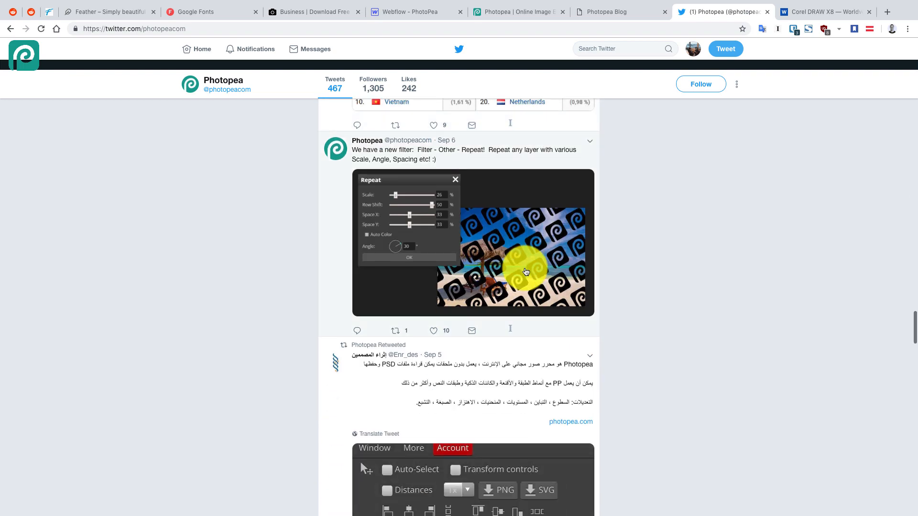
pyautogui.scroll(-20, 525, 272)
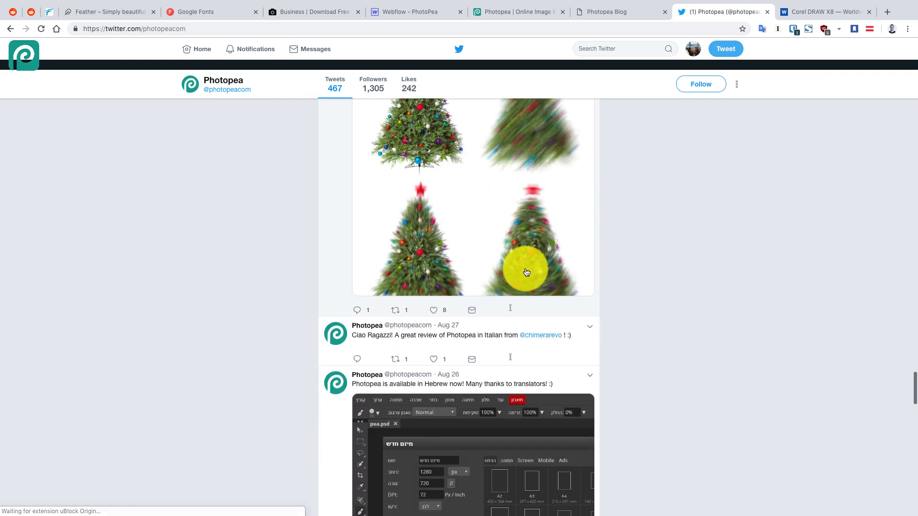
pyautogui.scroll(-20, 526, 273)
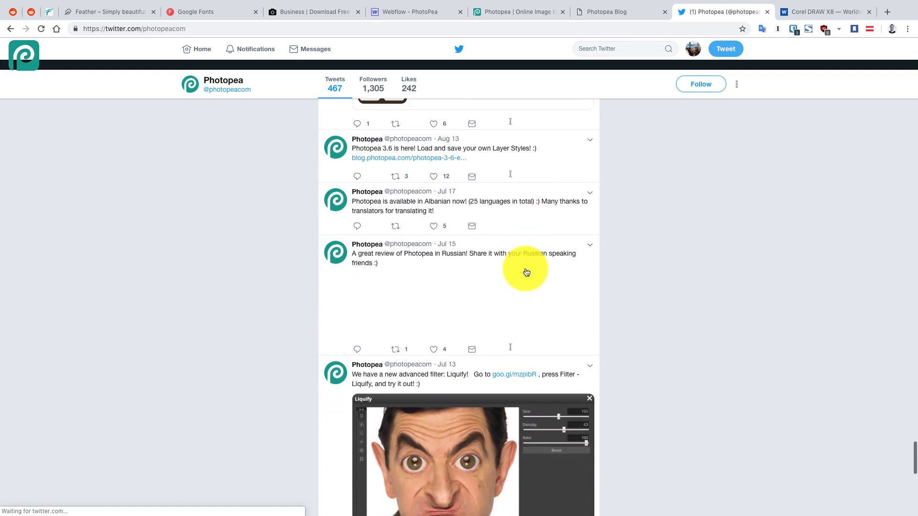
pyautogui.scroll(-5, 526, 272)
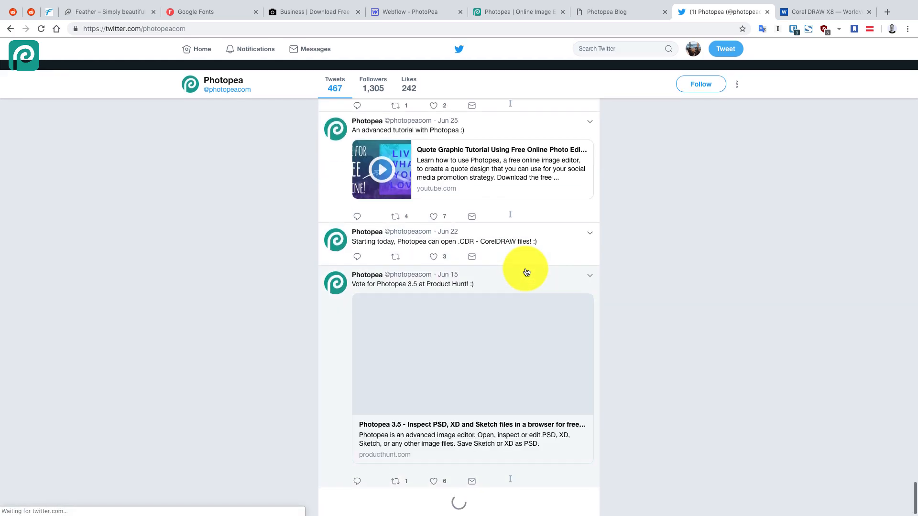
pyautogui.scroll(-3, 512, 297)
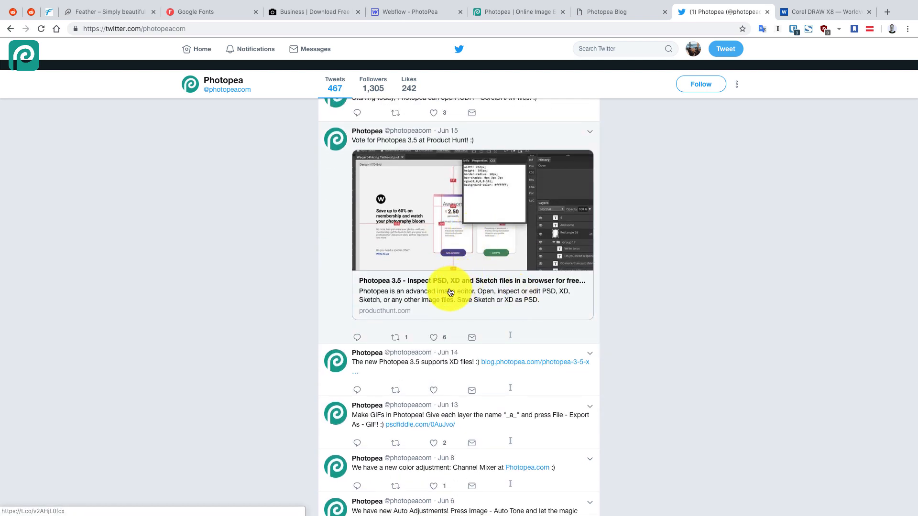
# Open the Photopea 3.5 Product Hunt post from its tweet and save the first gallery image to the Desktop as a JPEG
pyautogui.click(492, 236)
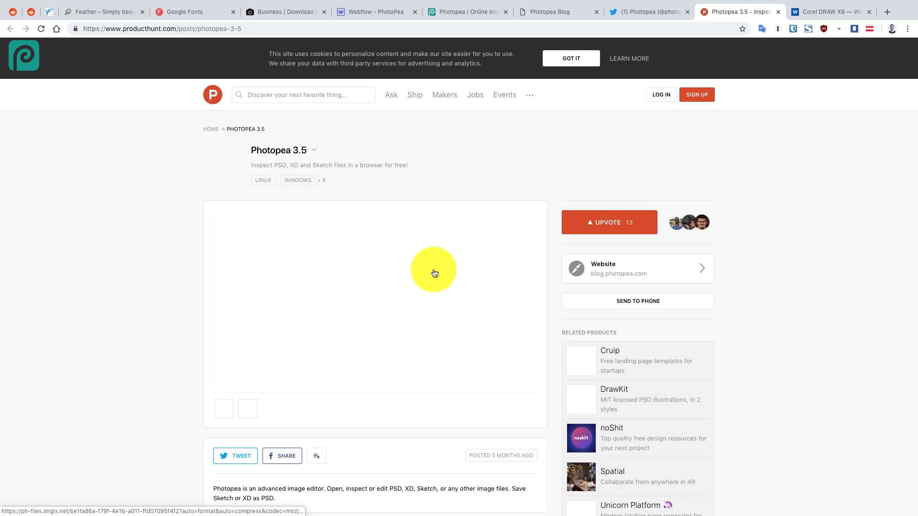
pyautogui.scroll(-2, 430, 270)
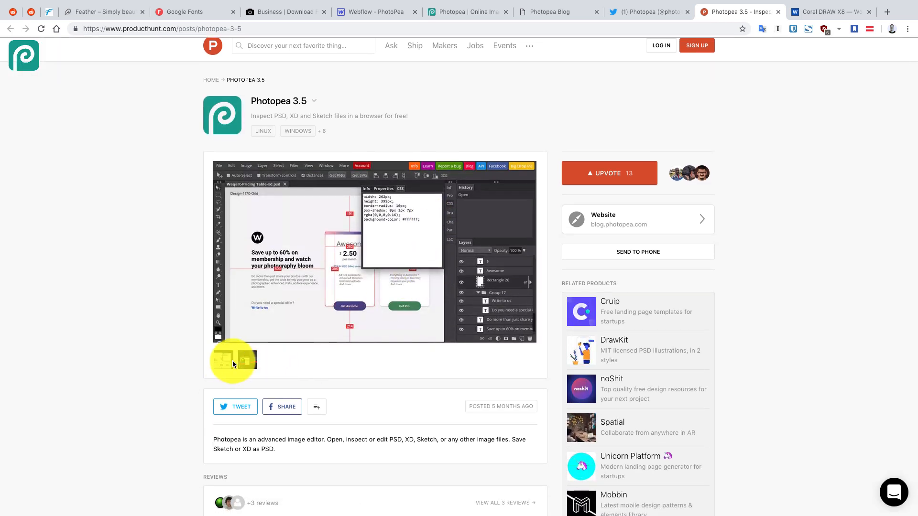
pyautogui.click(245, 361)
pyautogui.click(225, 363)
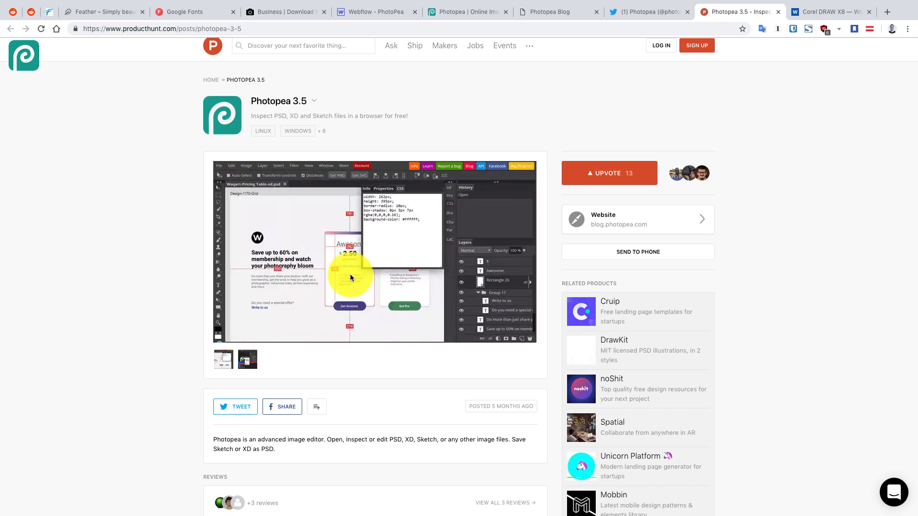
pyautogui.rightClick(350, 277)
pyautogui.click(397, 345)
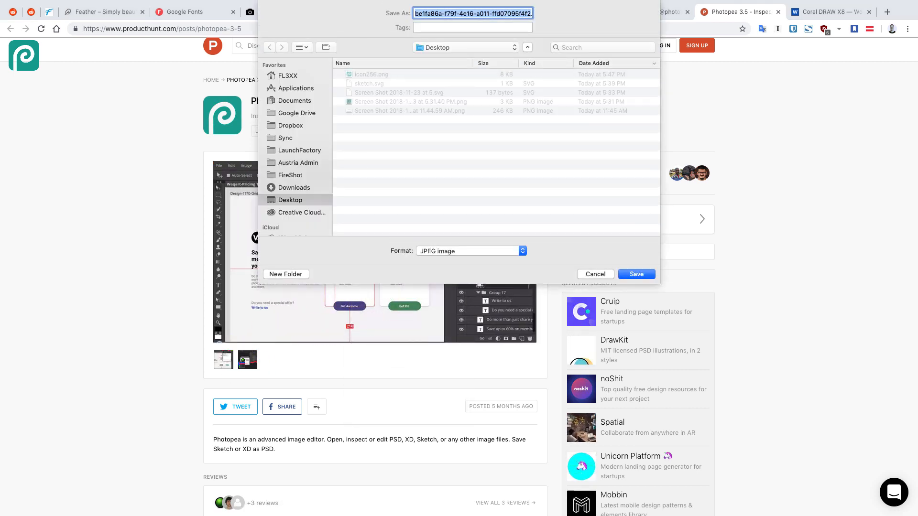
pyautogui.press('Return')
# Save the second gallery image, showing the color picker and brush settings, from the Product Hunt post
pyautogui.click(247, 362)
pyautogui.rightClick(346, 282)
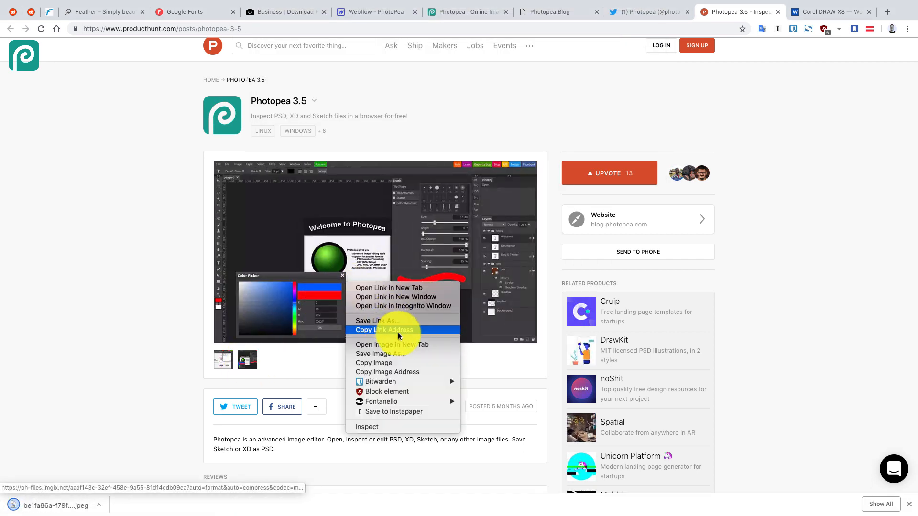
pyautogui.click(404, 354)
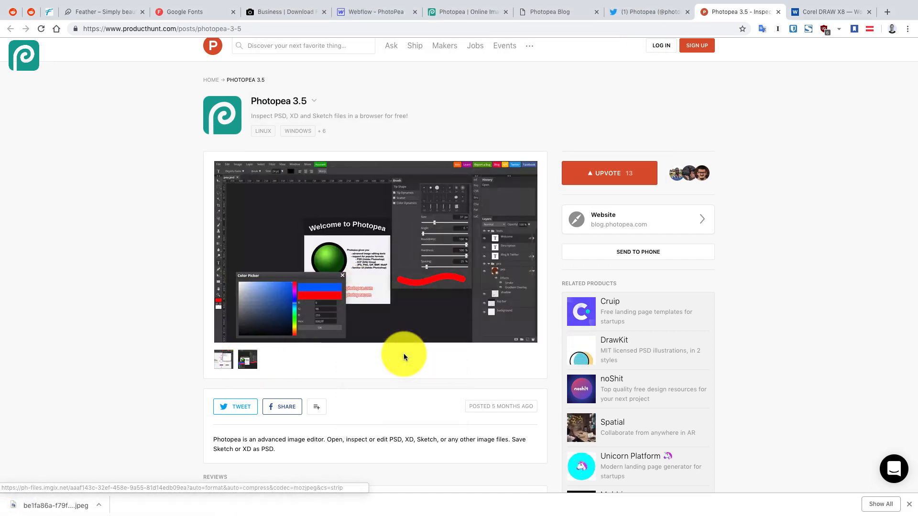
pyautogui.press('Return')
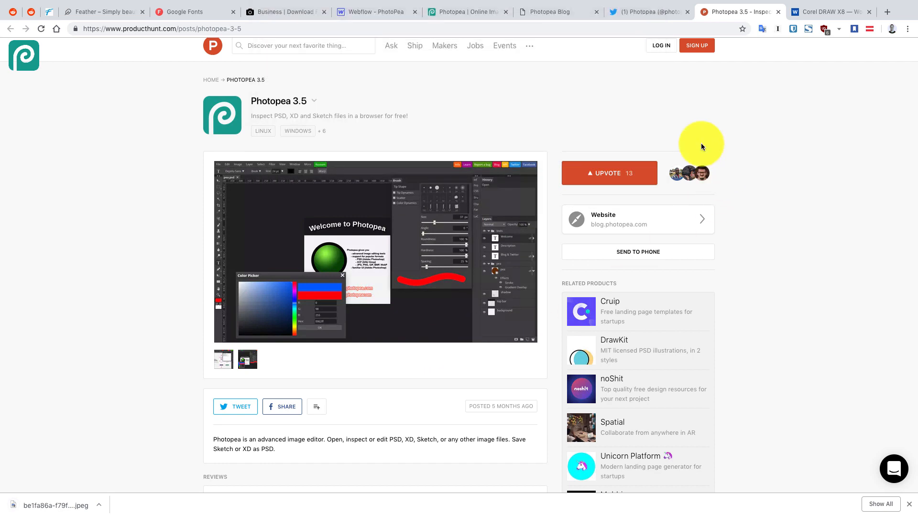
# Switch to Webflow and add the combo class ContentRight to the screenshot image beside "What is PhotoPea?"
pyautogui.click(651, 12)
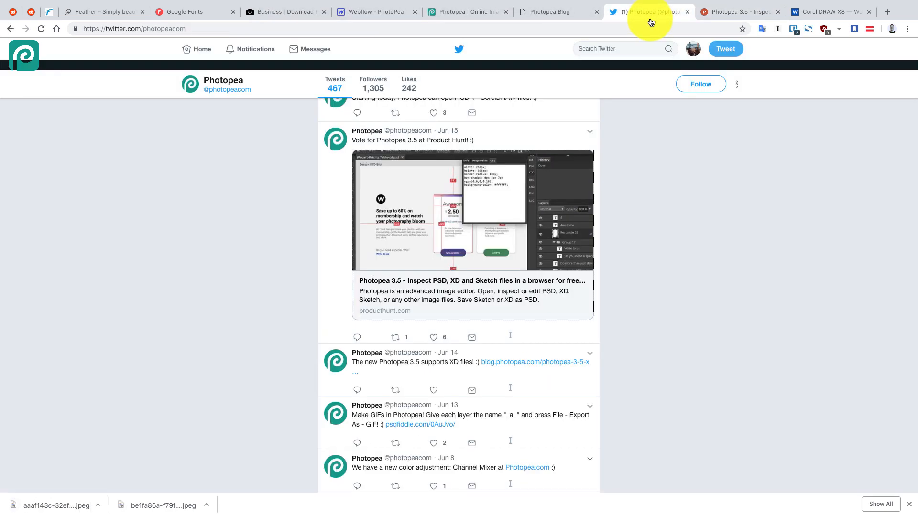
pyautogui.click(385, 11)
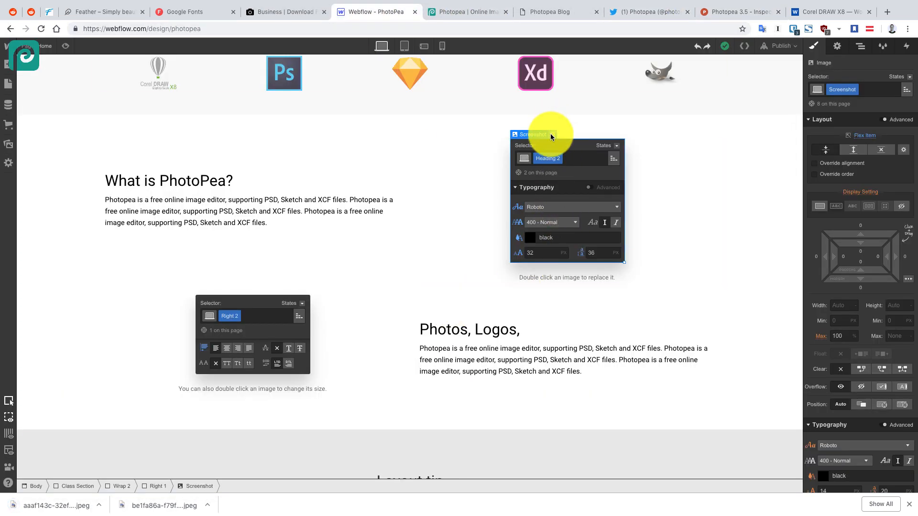
pyautogui.click(870, 91)
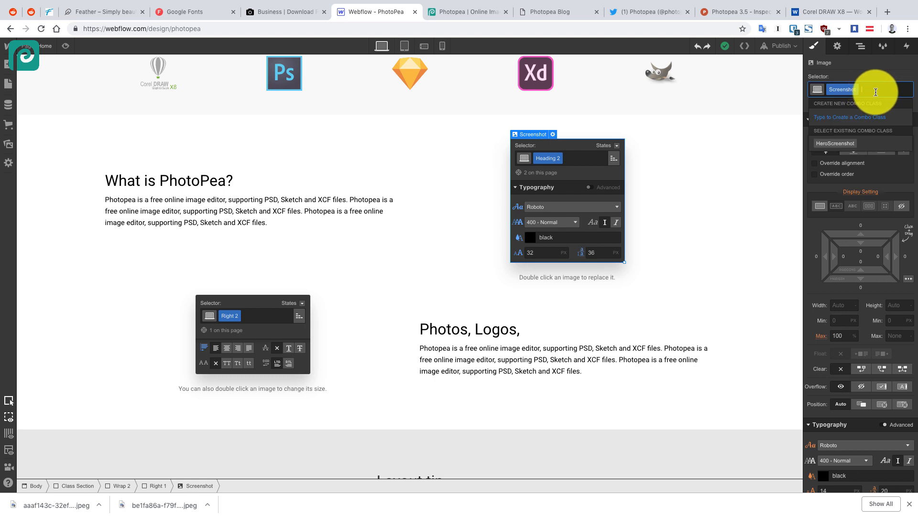
pyautogui.write('ContentRight')
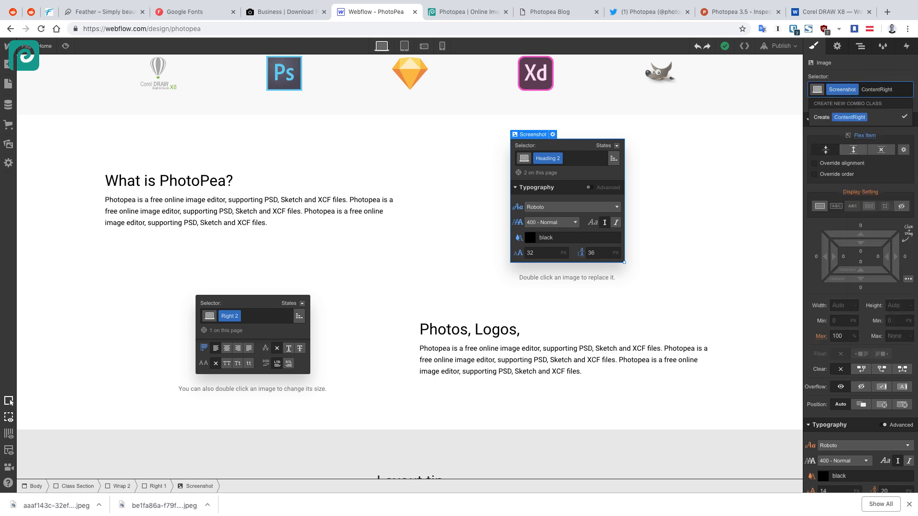
pyautogui.press('Return')
# Upload the saved Product Hunt screenshots to the site's image assets
pyautogui.click(553, 135)
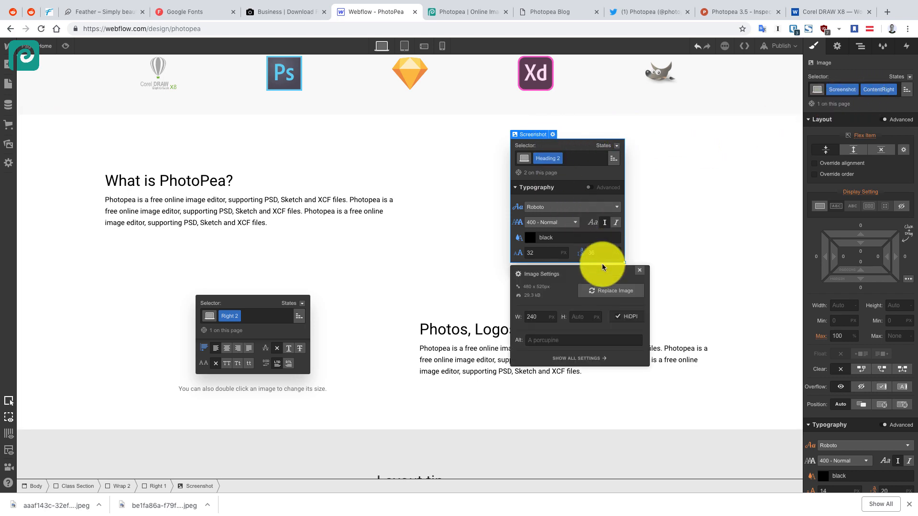
pyautogui.click(602, 291)
pyautogui.click(77, 112)
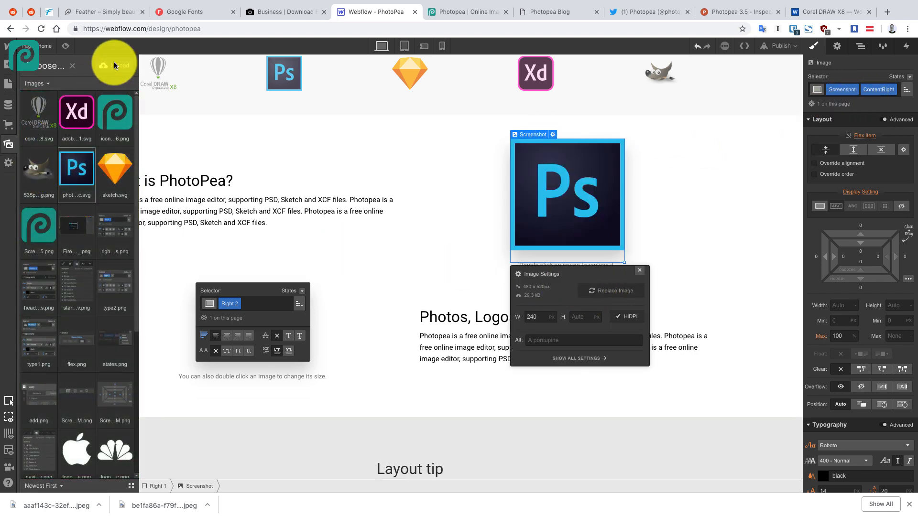
pyautogui.click(122, 70)
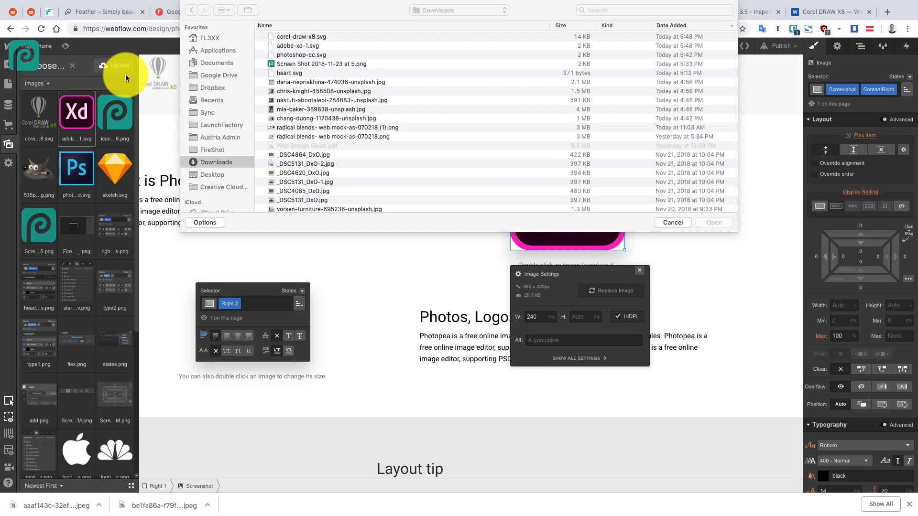
pyautogui.click(669, 224)
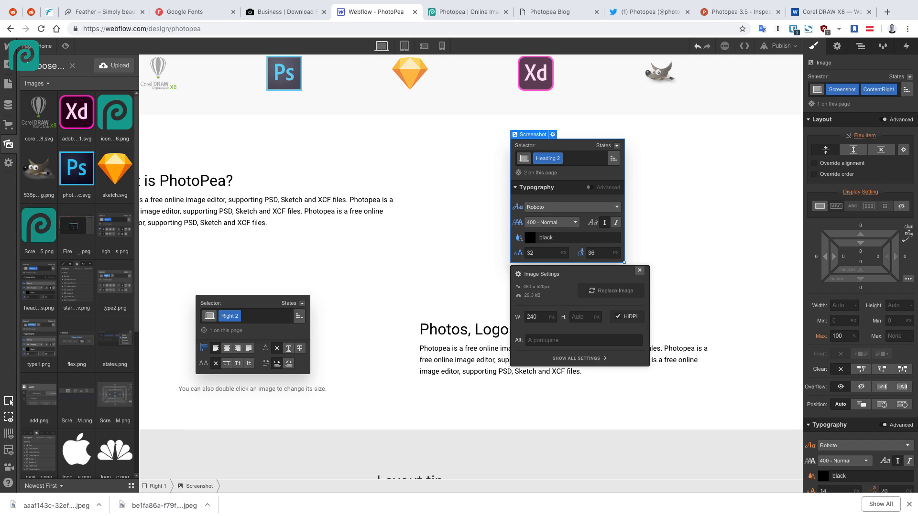
pyautogui.moveTo(803, 94); pyautogui.dragTo(68, 114)
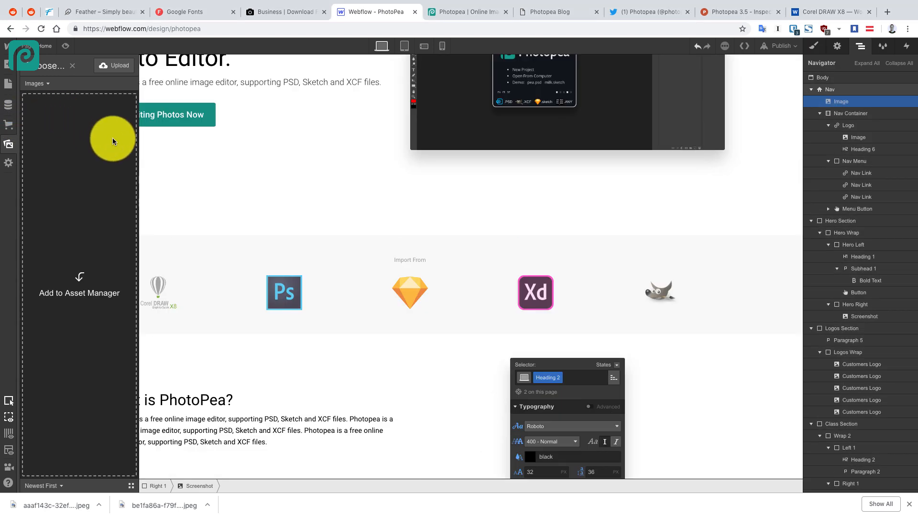
pyautogui.moveTo(113, 141); pyautogui.dragTo(78, 153)
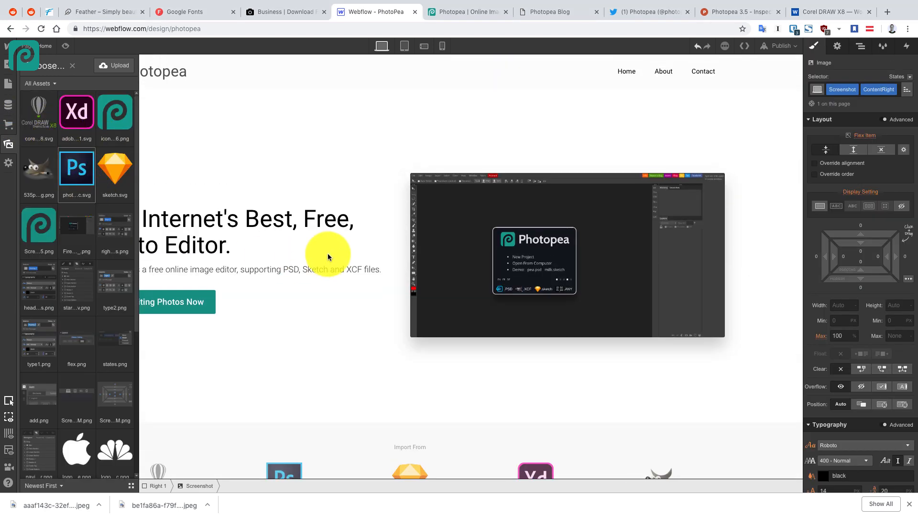
# Replace the image beside "What is PhotoPea?" with the uploaded Photopea screenshot of the pricing table design
pyautogui.scroll(-6, 345, 257)
pyautogui.click(343, 277)
pyautogui.scroll(-2, 350, 278)
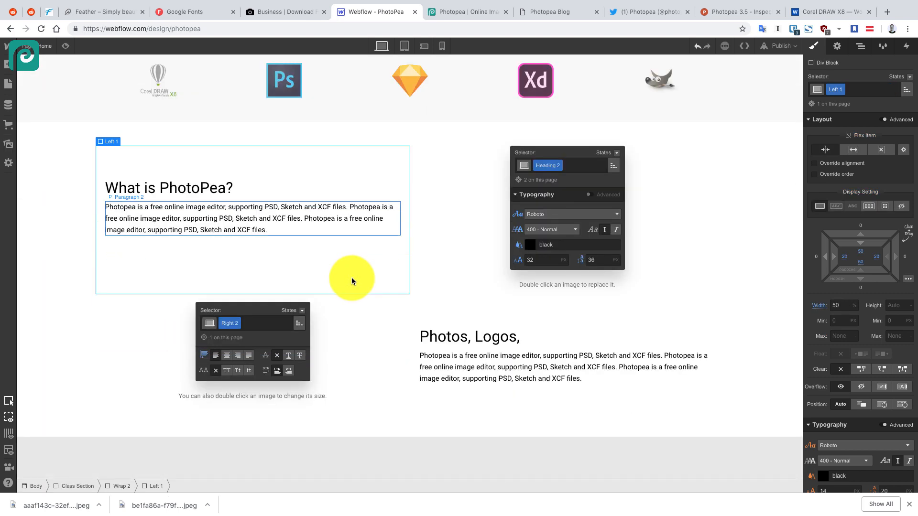
pyautogui.click(529, 220)
pyautogui.click(556, 143)
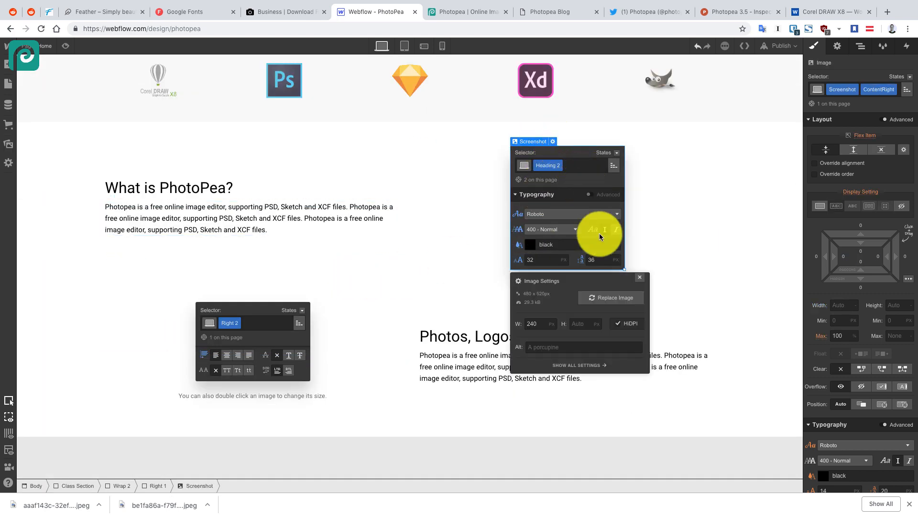
pyautogui.click(614, 297)
pyautogui.click(37, 124)
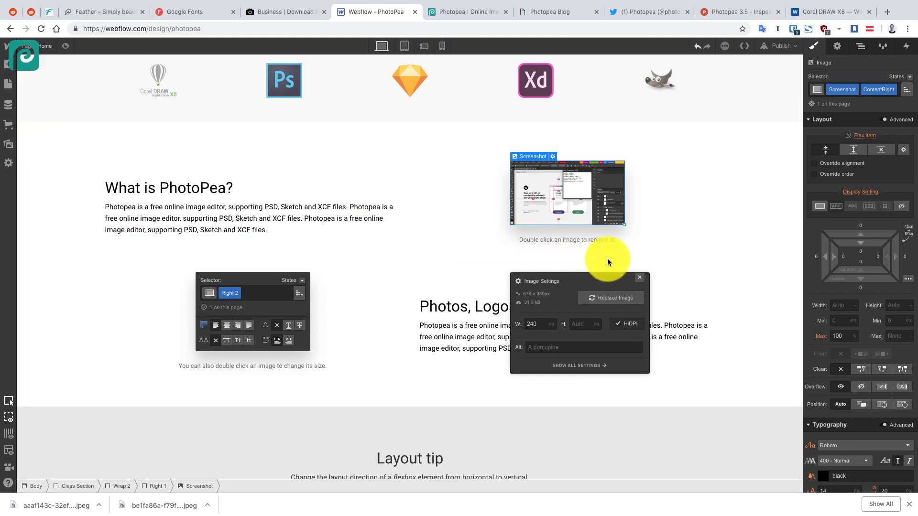
# Delete the caption below the new "What is PhotoPea?" screenshot and set the image's width to 500 px
pyautogui.click(598, 243)
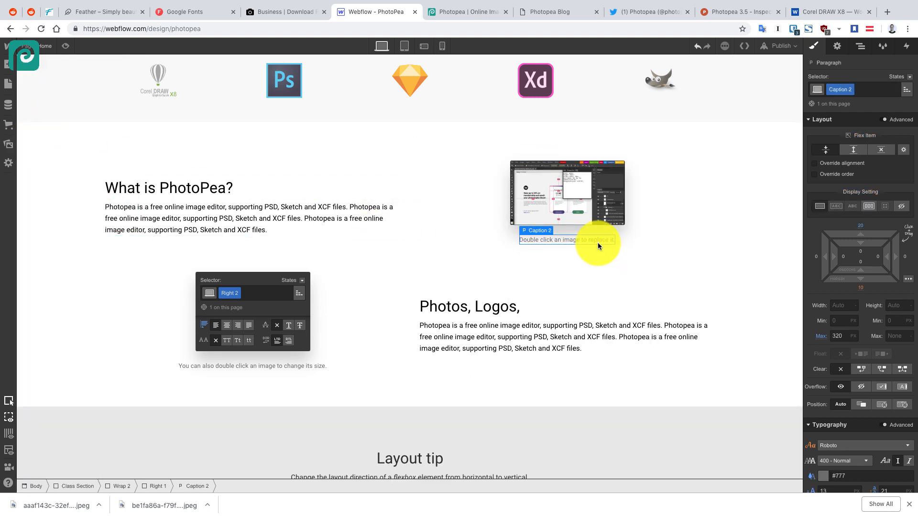
pyautogui.press('Delete')
pyautogui.click(579, 216)
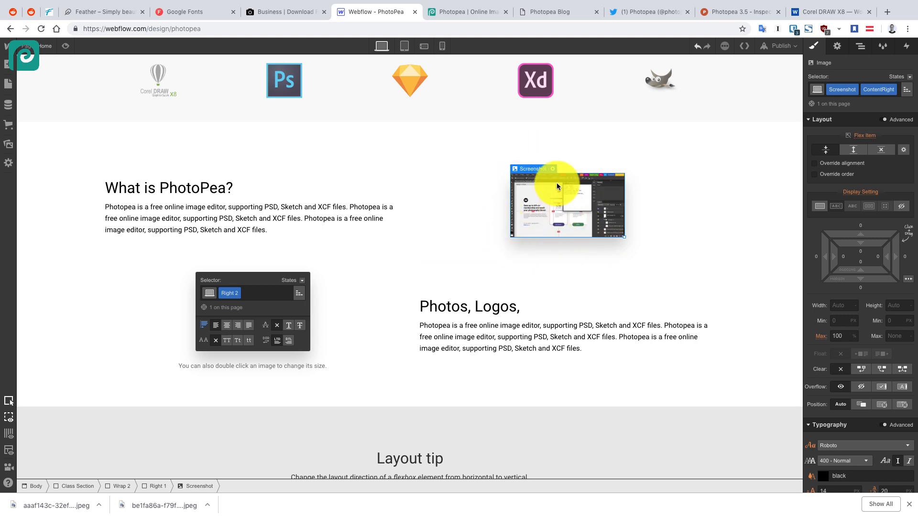
pyautogui.click(553, 170)
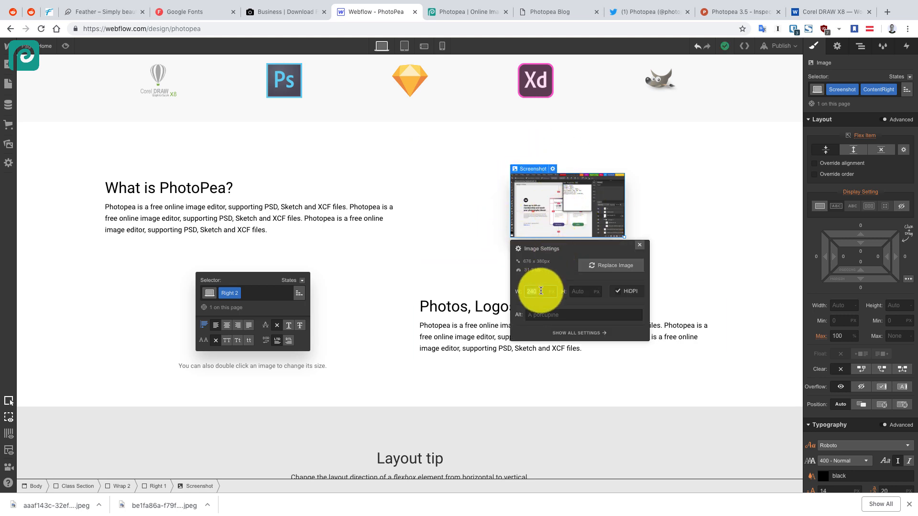
pyautogui.write('500')
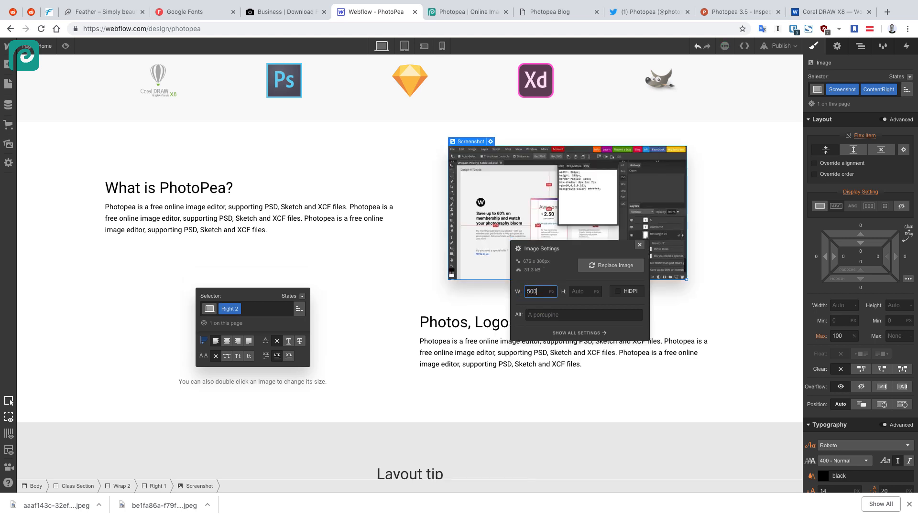
pyautogui.click(380, 317)
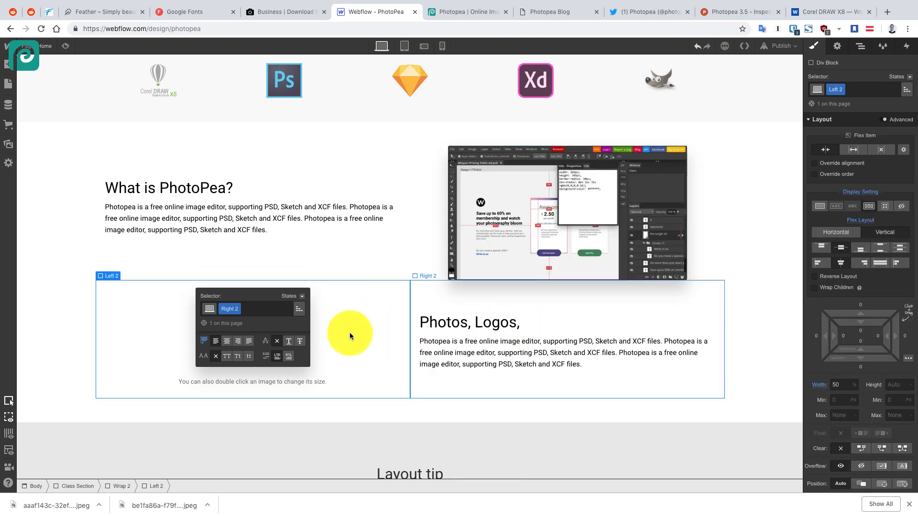
# Set the width of the screenshot image beside "Photos, Logos," to 500 px
pyautogui.click(281, 324)
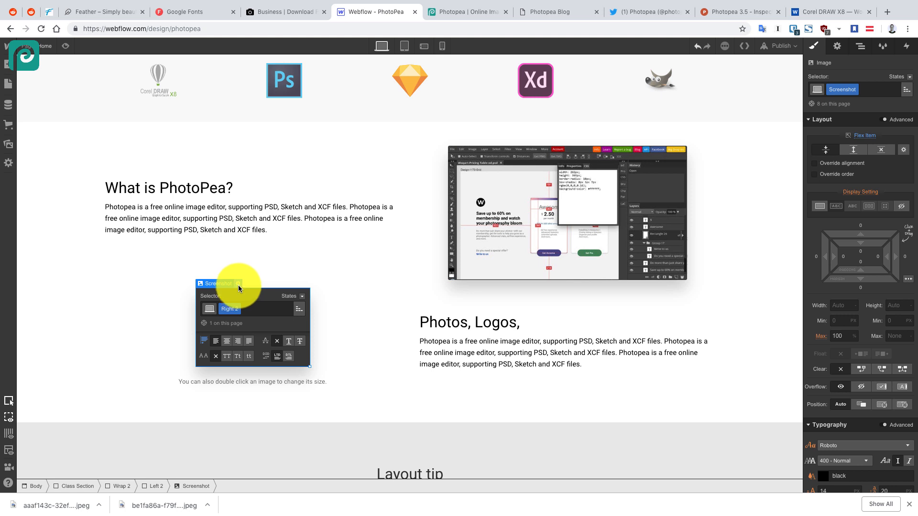
pyautogui.click(238, 285)
pyautogui.write('500')
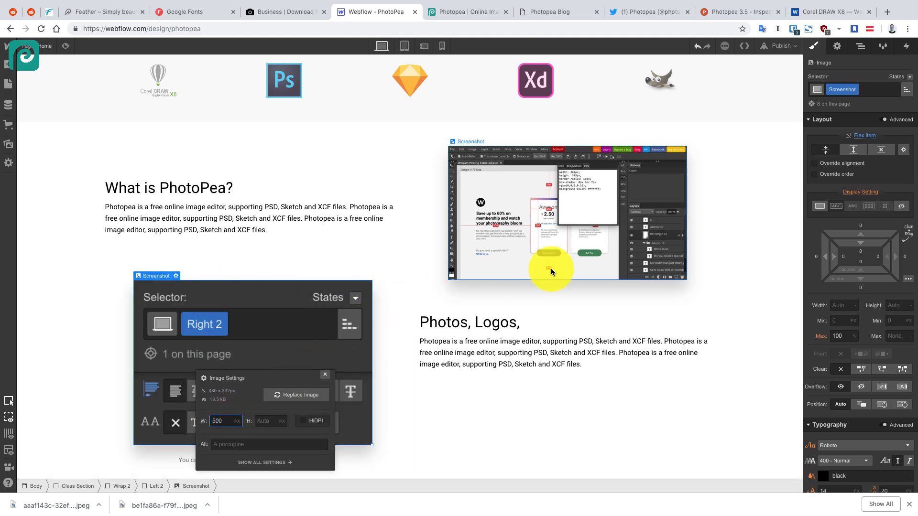
pyautogui.scroll(-1, 456, 291)
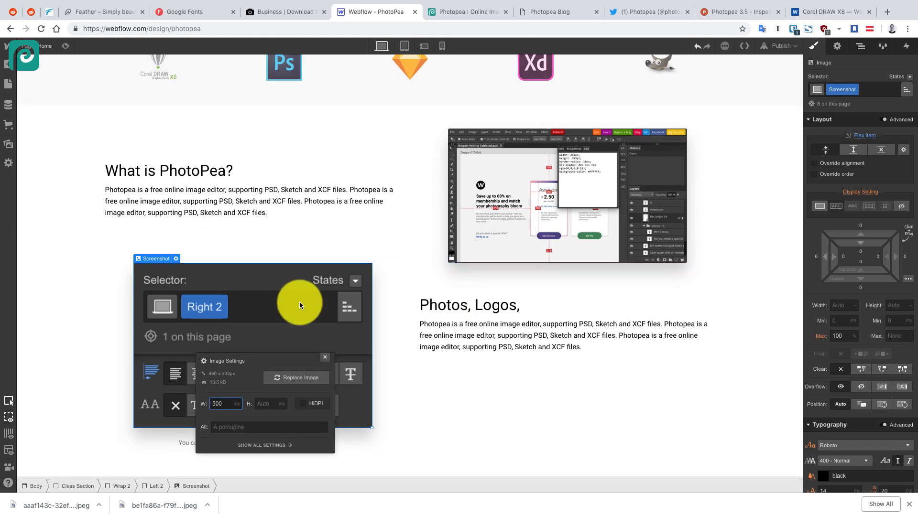
pyautogui.click(220, 314)
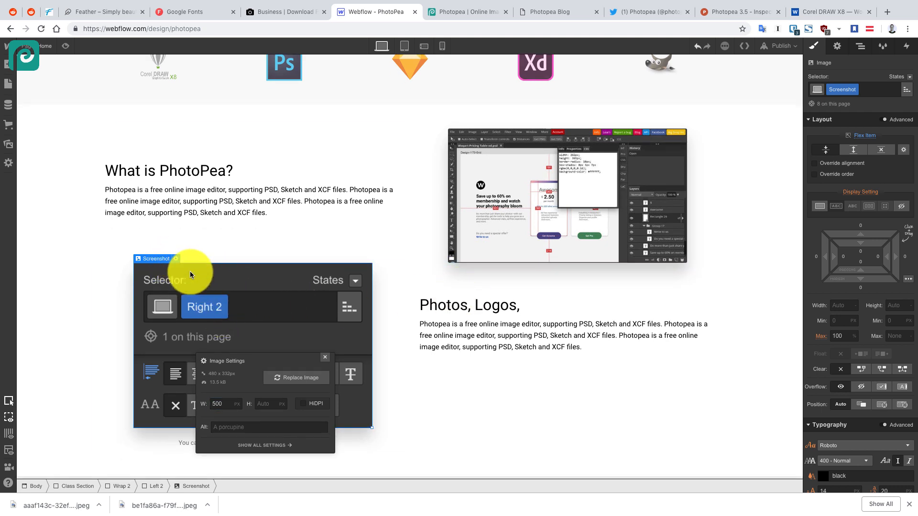
# Upload the second saved Photopea screenshot and use it to replace the image beside "Photos, Logos,"
pyautogui.click(294, 383)
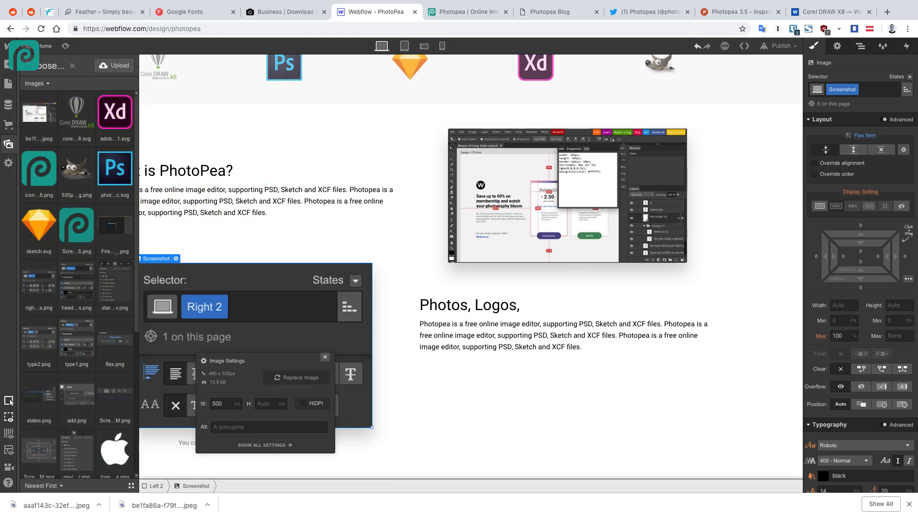
pyautogui.moveTo(349, 177); pyautogui.dragTo(104, 172)
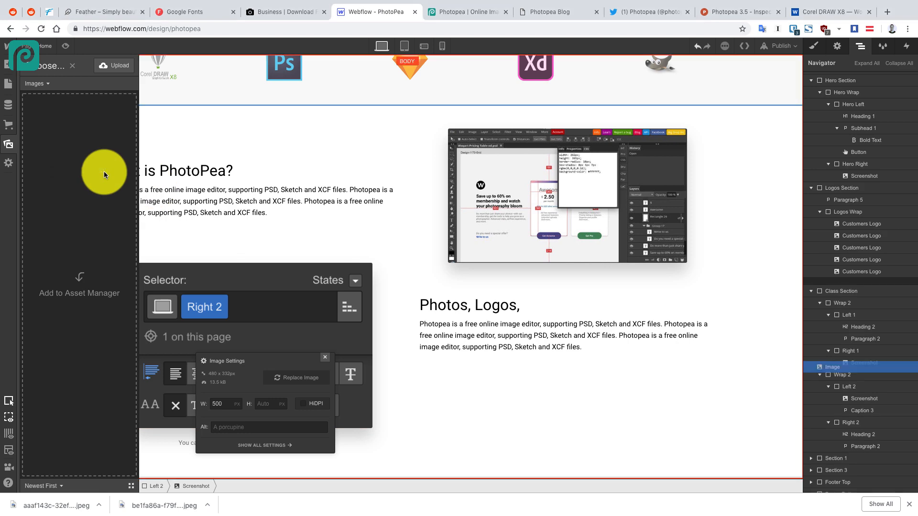
pyautogui.click(105, 185)
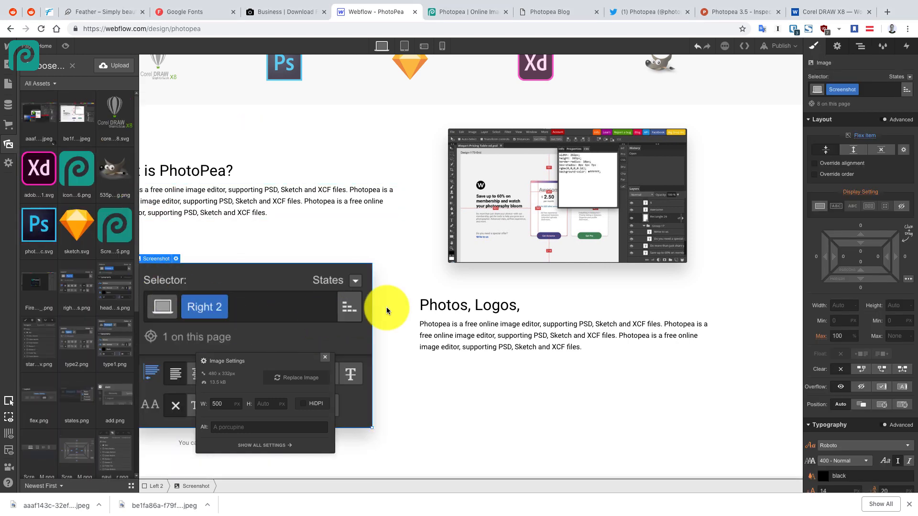
pyautogui.click(351, 220)
pyautogui.click(752, 216)
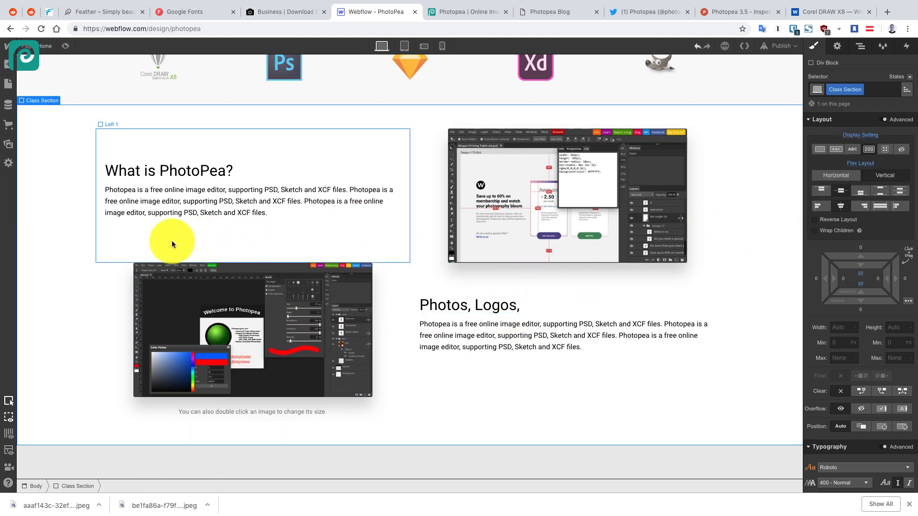
# Set the height of the Wrap 2 row containing "What is PhotoPea?" to 400 px
pyautogui.click(156, 242)
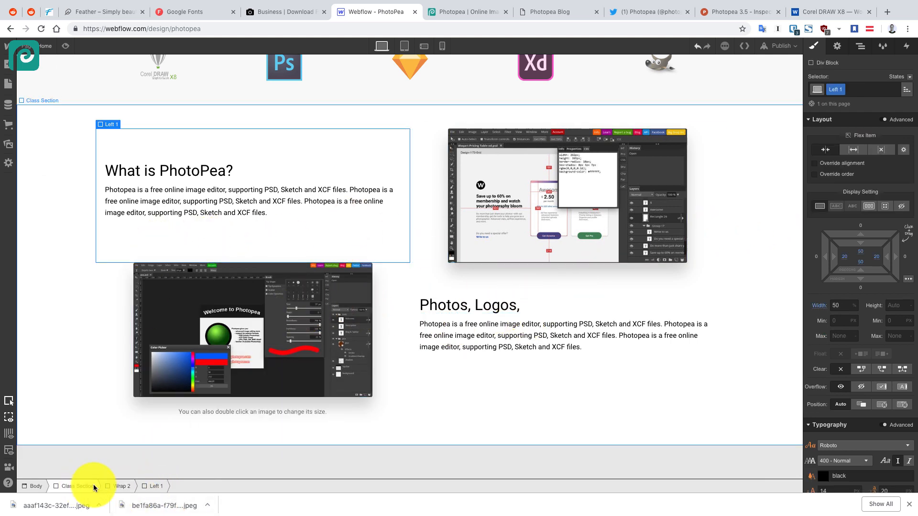
pyautogui.click(117, 487)
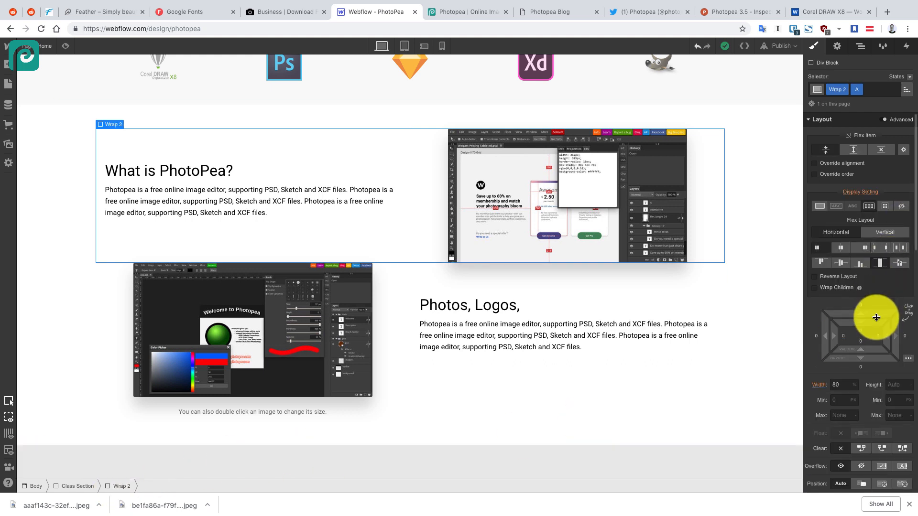
pyautogui.click(899, 385)
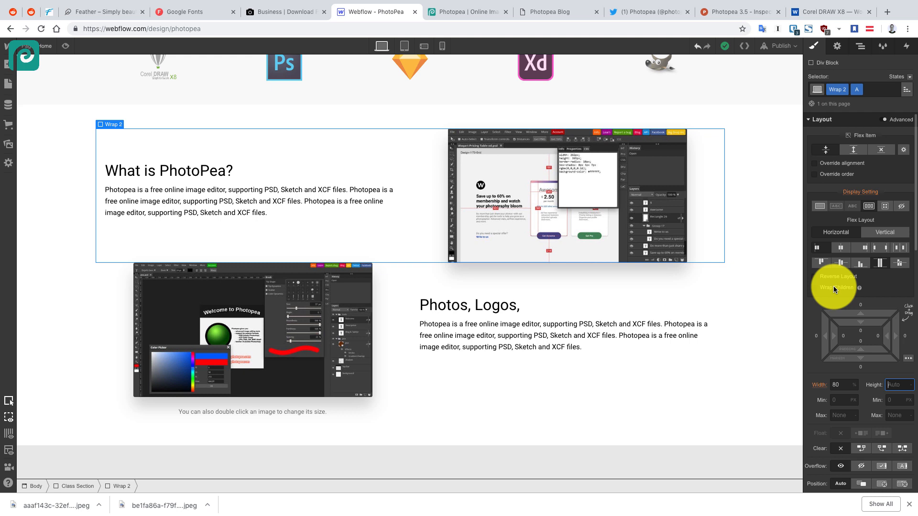
pyautogui.write('400')
pyautogui.press('Return')
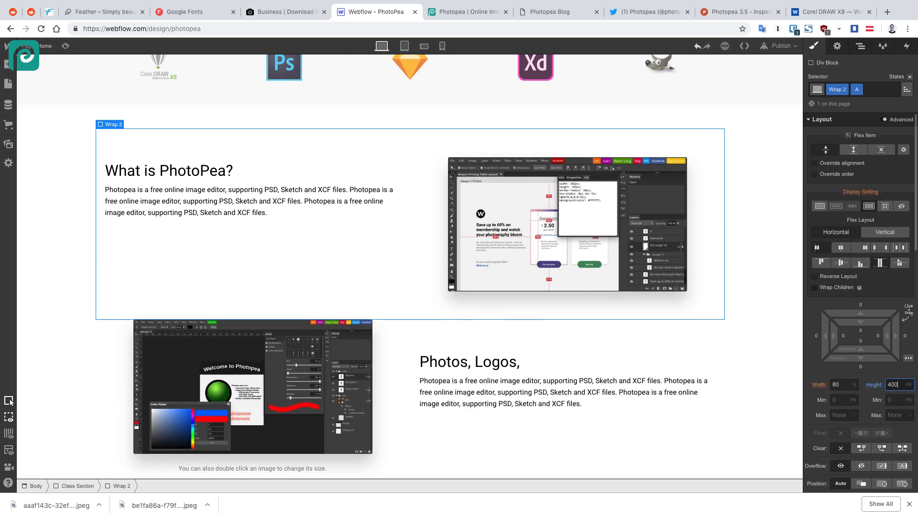
# Try setting the height of the Right 2 block containing "Photos, Logos," to 400 px and undo the change
pyautogui.click(671, 338)
pyautogui.click(897, 383)
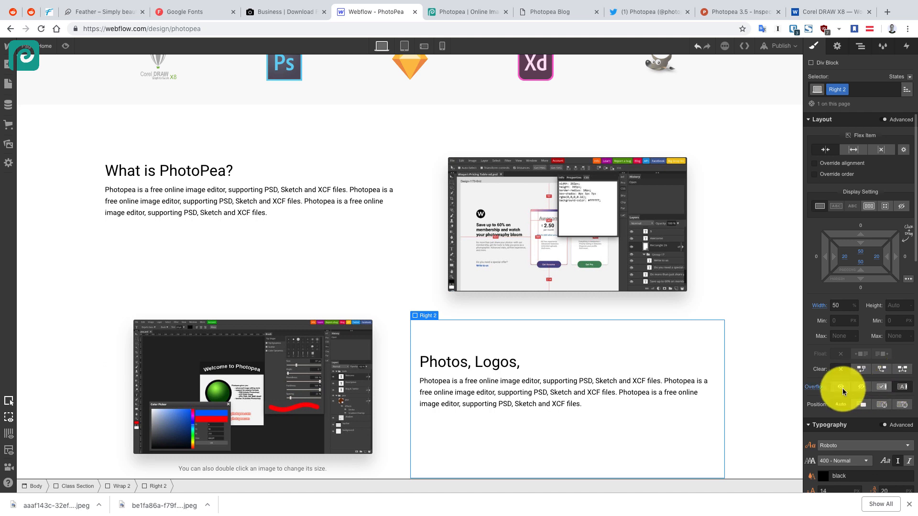
pyautogui.click(842, 389)
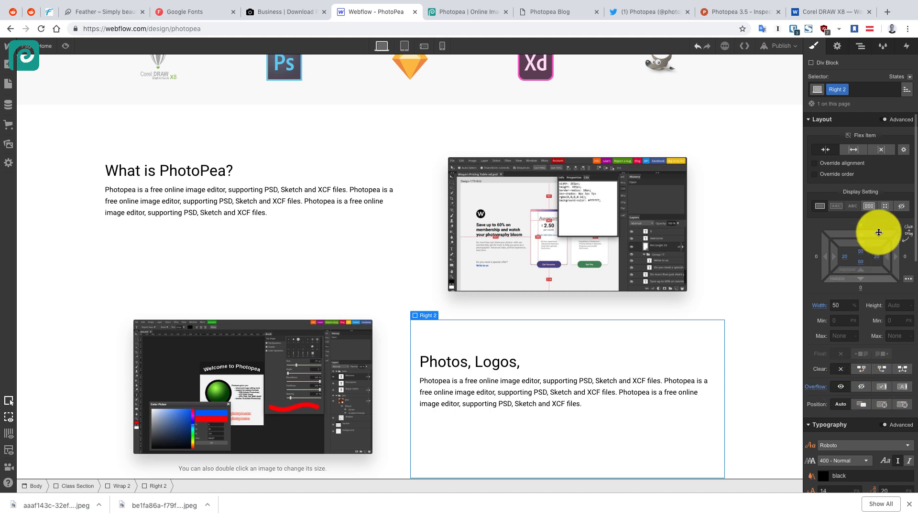
pyautogui.click(899, 308)
pyautogui.write('400')
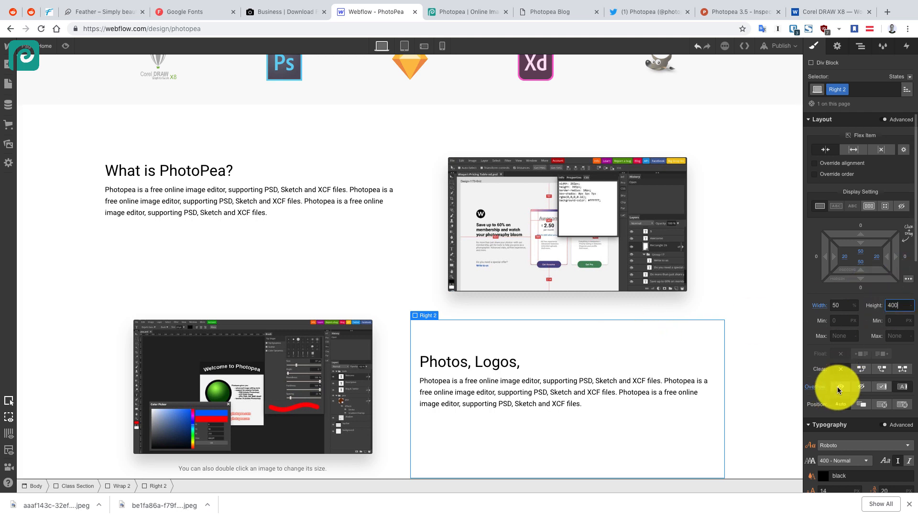
pyautogui.press('Return')
pyautogui.press('super+z')
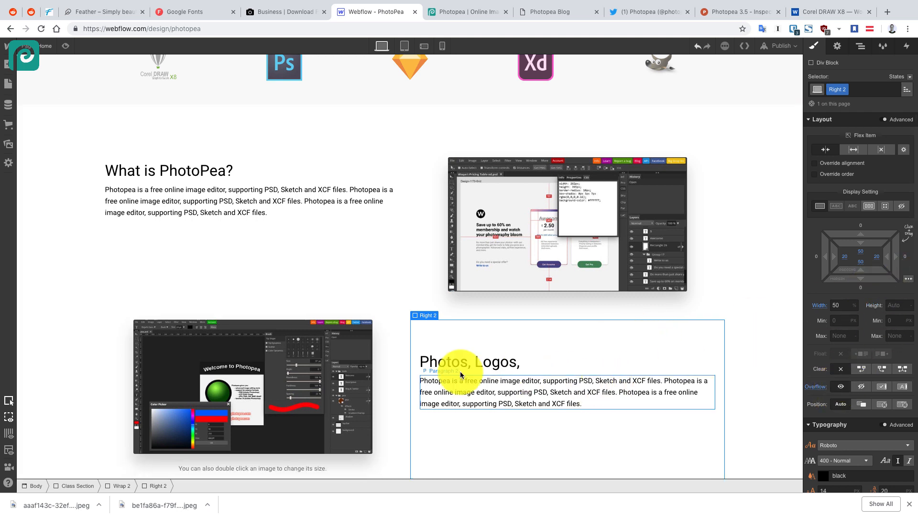
# Set the height of the Wrap 2 row containing "Photos, Logos," to 400 px
pyautogui.click(460, 375)
pyautogui.click(125, 487)
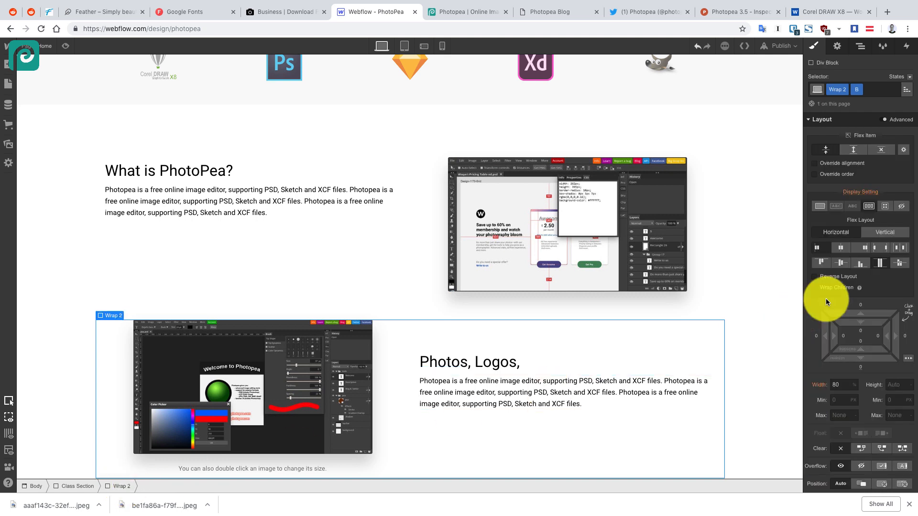
pyautogui.click(898, 385)
pyautogui.write('400')
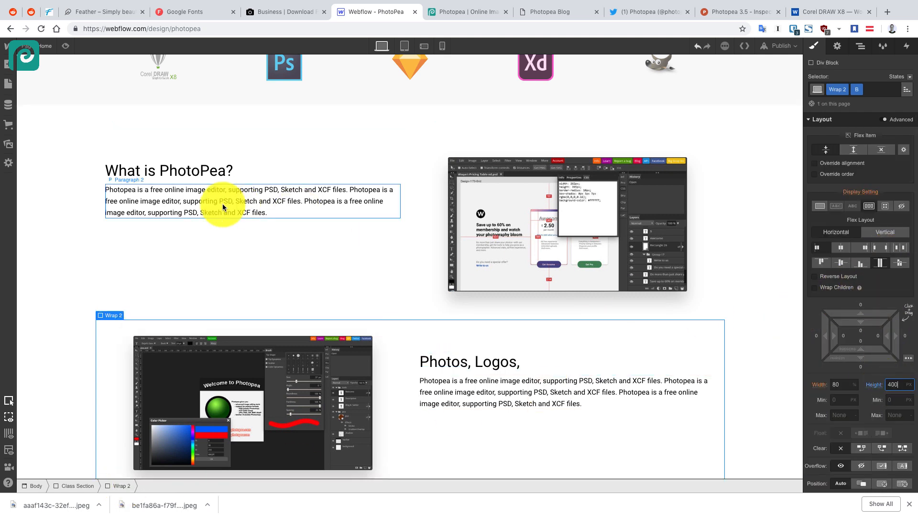
# Delete the caption below the screenshot beside "Photos, Logos," and review the spacing of the two feature rows
pyautogui.scroll(-2, 222, 204)
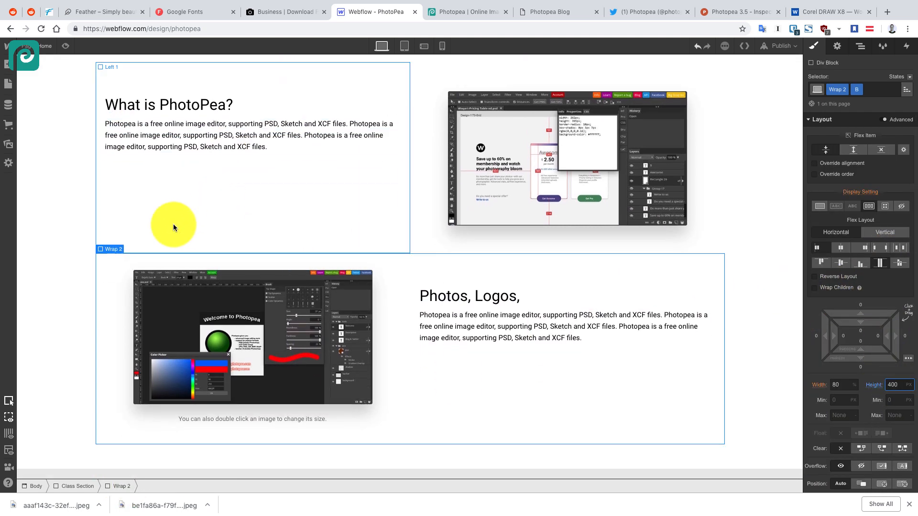
pyautogui.click(206, 416)
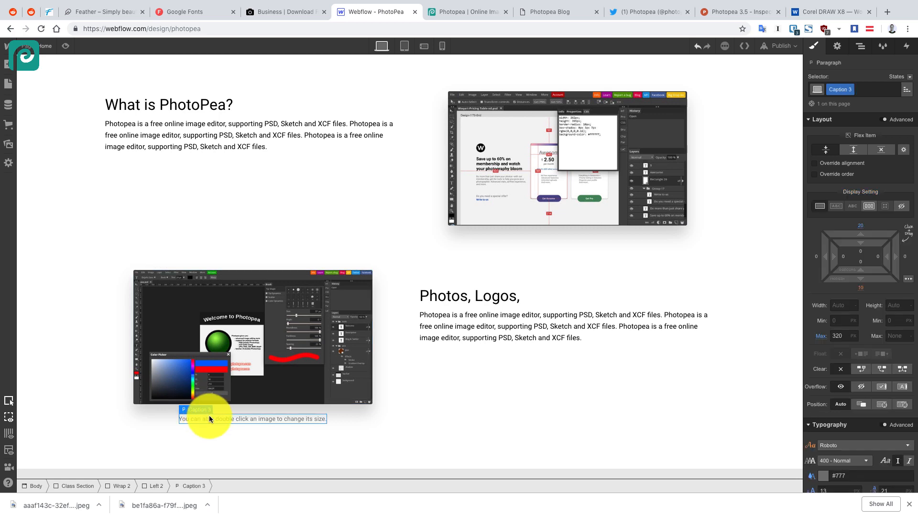
pyautogui.click(91, 187)
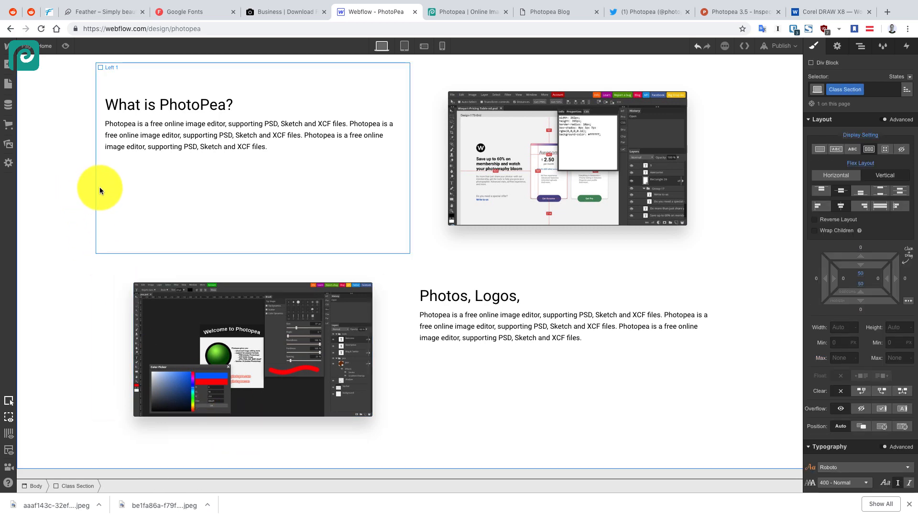
pyautogui.scroll(2, 105, 194)
pyautogui.scroll(-2, 119, 197)
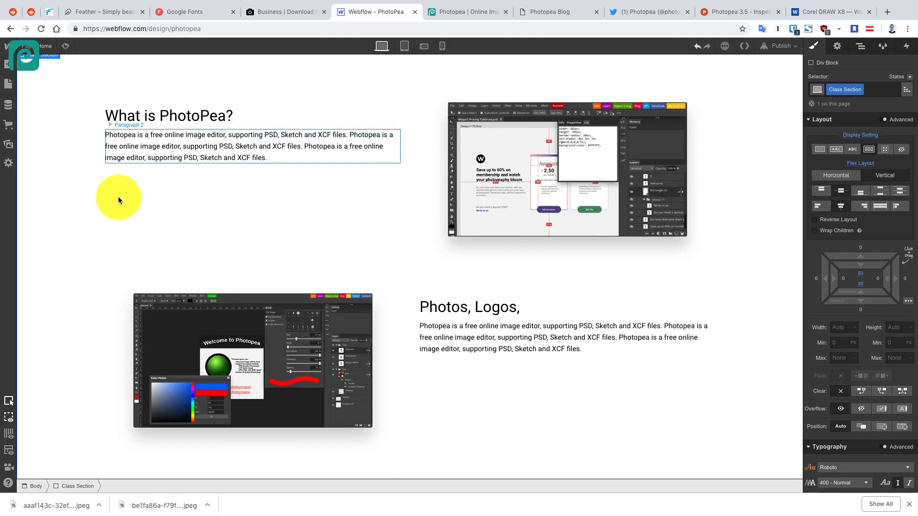
pyautogui.scroll(1, 119, 197)
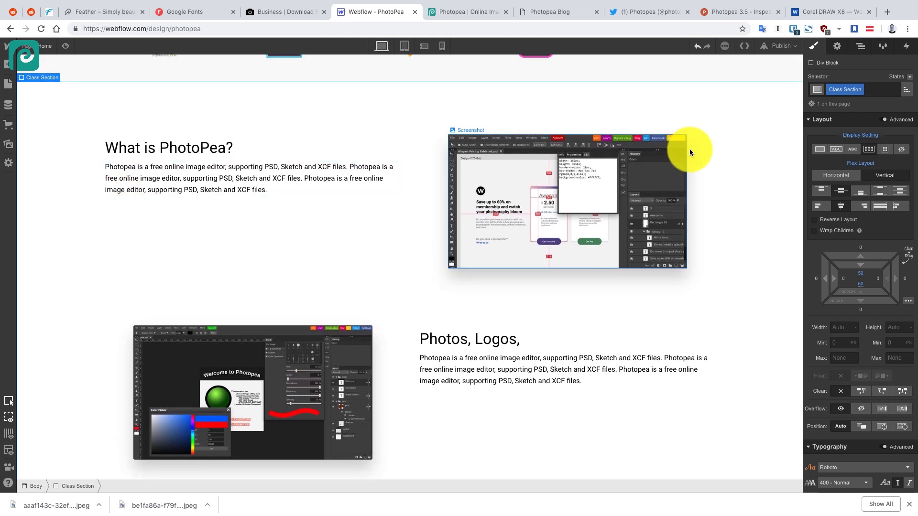
# Set the height of the Wrap 2 row containing "What is PhotoPea?" to 500 px
pyautogui.click(508, 111)
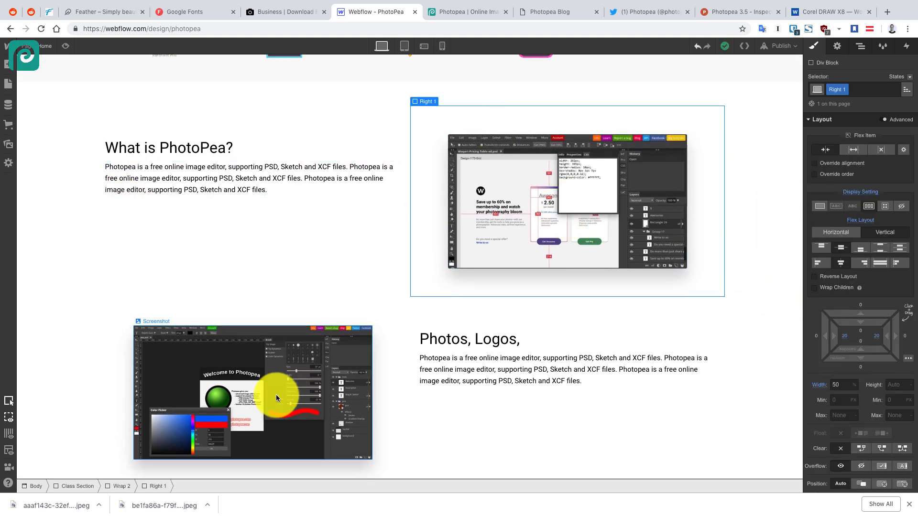
pyautogui.click(121, 486)
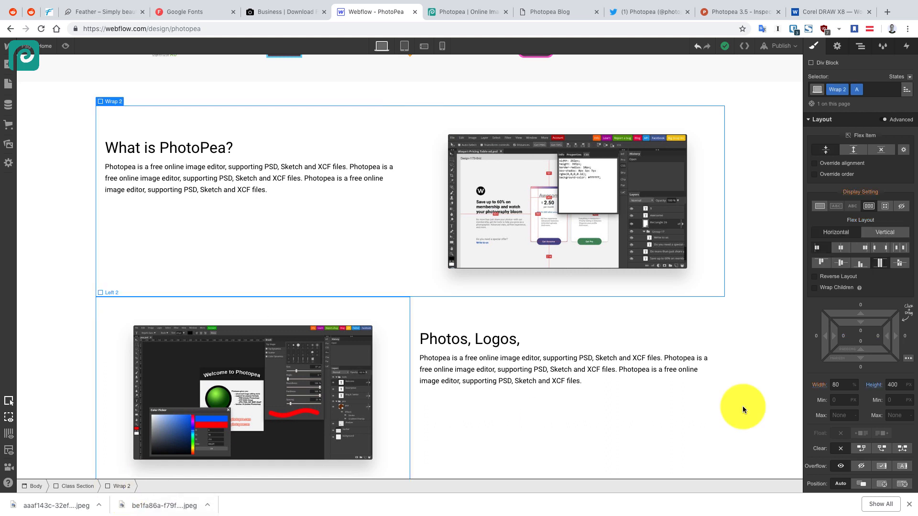
pyautogui.click(893, 382)
pyautogui.write('500')
pyautogui.press('Return')
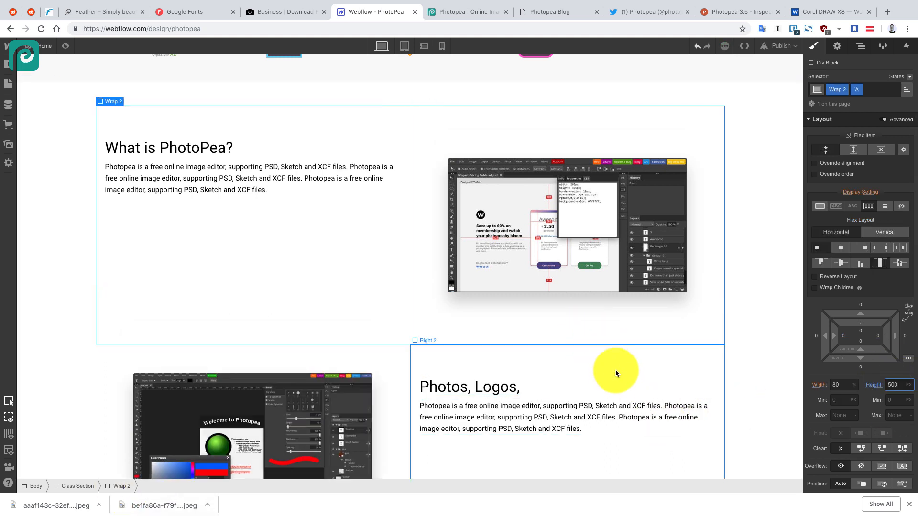
# Set the height of the Wrap 2 row containing "Photos, Logos," to 500 px
pyautogui.click(380, 361)
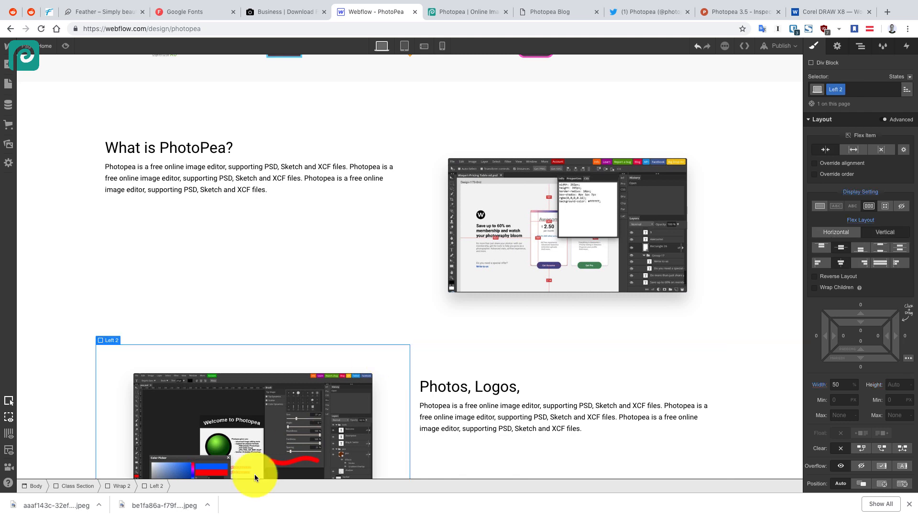
pyautogui.click(101, 487)
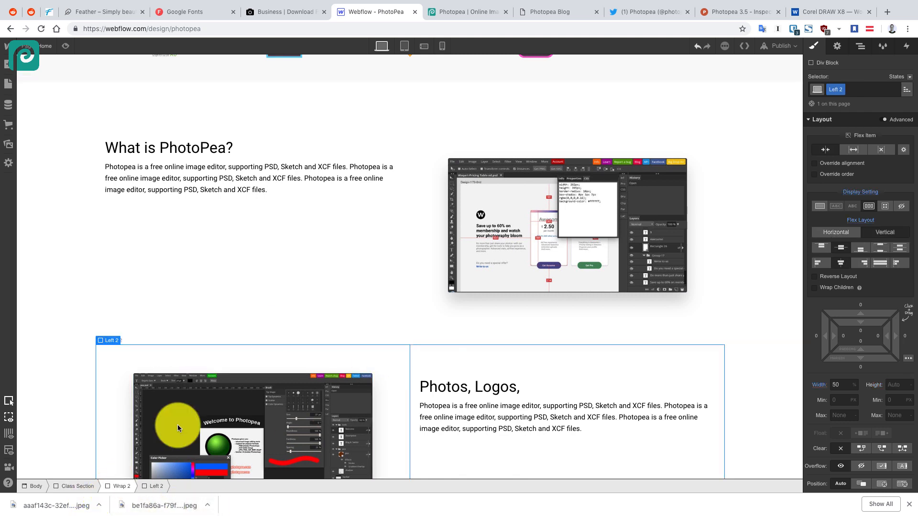
pyautogui.click(898, 385)
pyautogui.write('500')
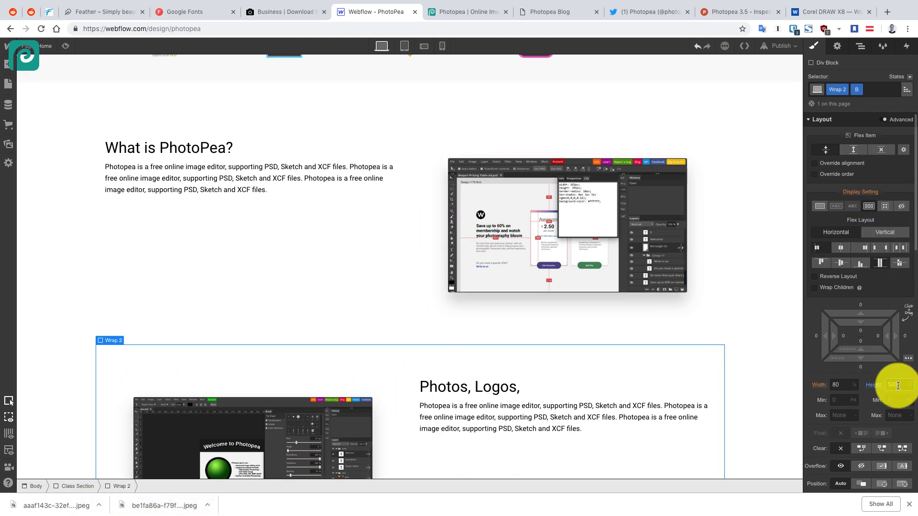
# Vertically centre the contents of the "What is PhotoPea?" wrapper in its flex layout
pyautogui.click(360, 115)
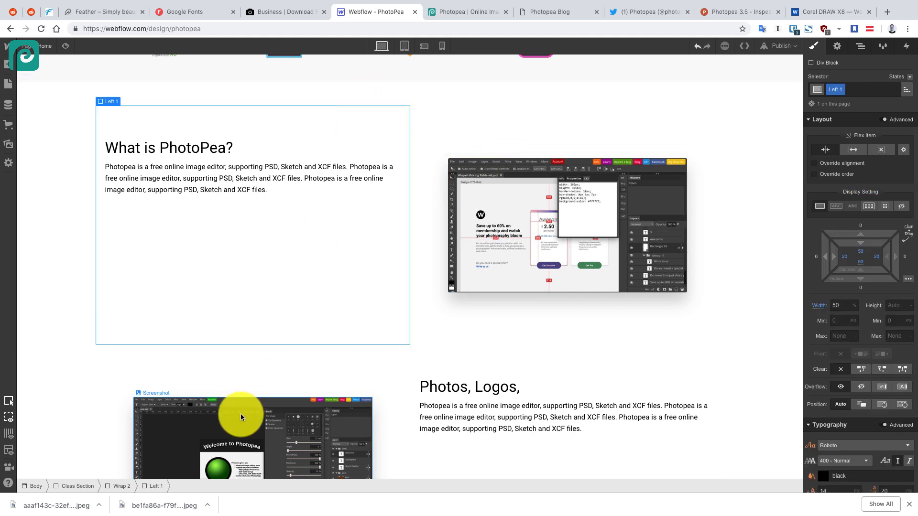
pyautogui.click(113, 487)
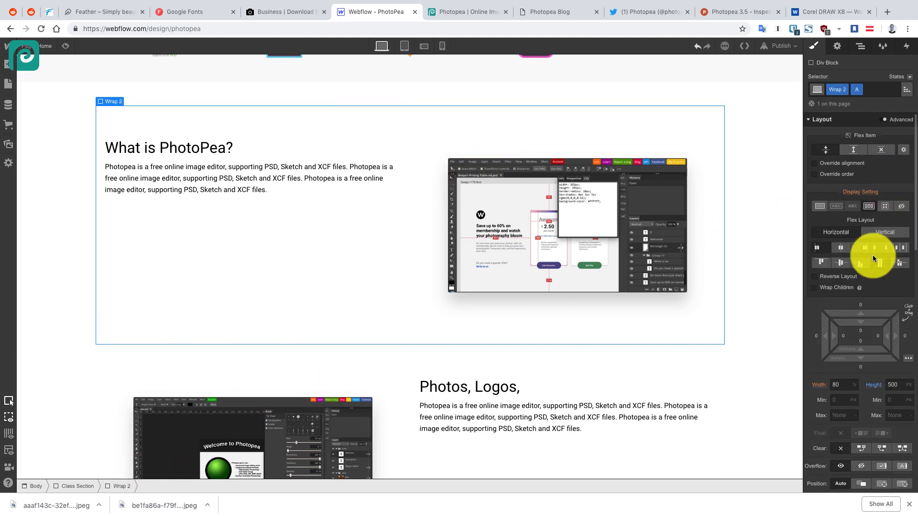
pyautogui.click(842, 263)
pyautogui.scroll(-2, 346, 325)
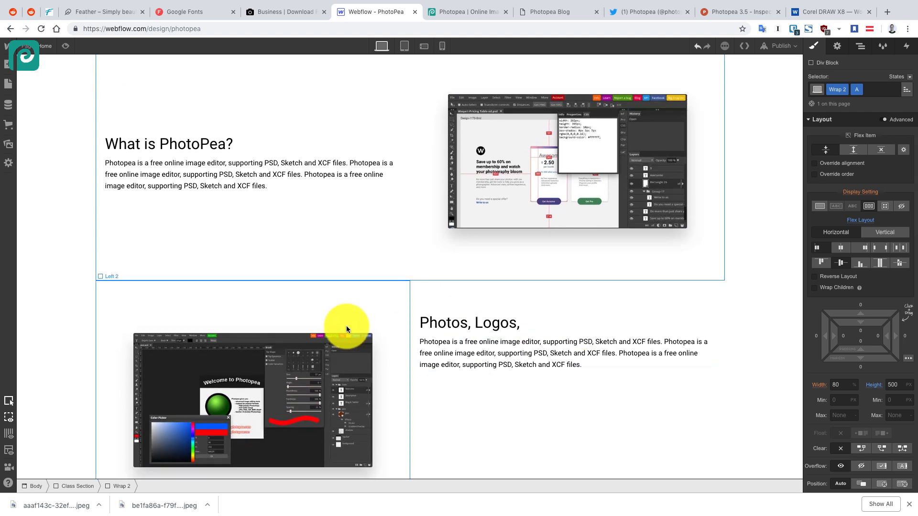
# Vertically centre the contents of the "Photos, Logos," wrapper in its flex layout
pyautogui.click(360, 305)
pyautogui.click(120, 491)
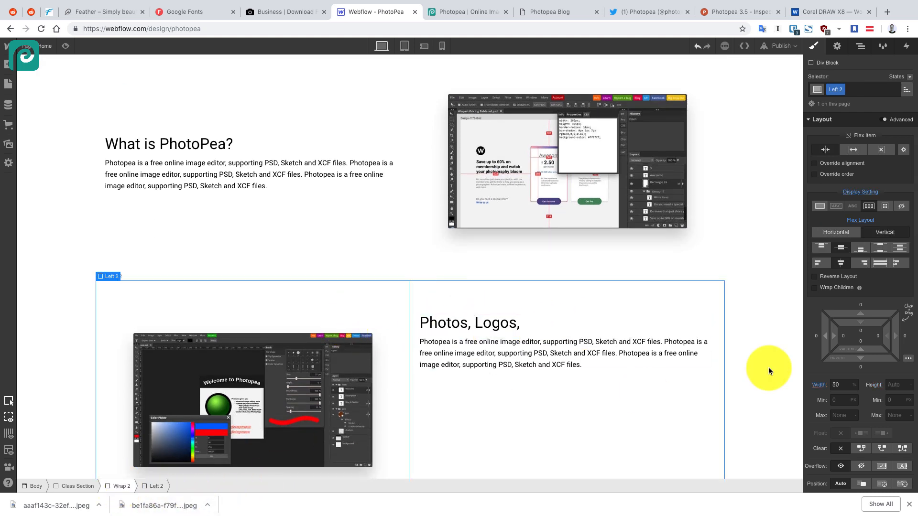
pyautogui.click(841, 263)
pyautogui.scroll(-3, 692, 292)
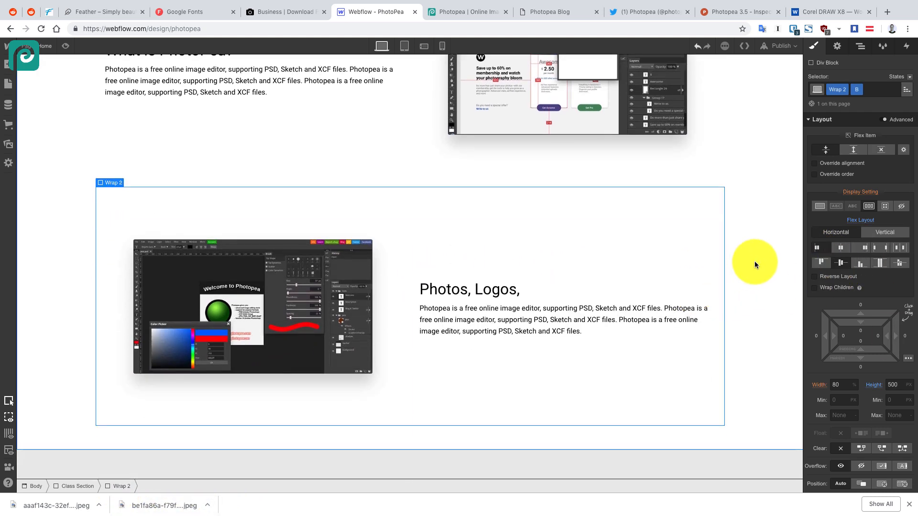
# Review the class section and the rest of the page up to the hero, then check the hero in preview mode
pyautogui.click(755, 261)
pyautogui.scroll(6, 756, 259)
pyautogui.scroll(-4, 756, 259)
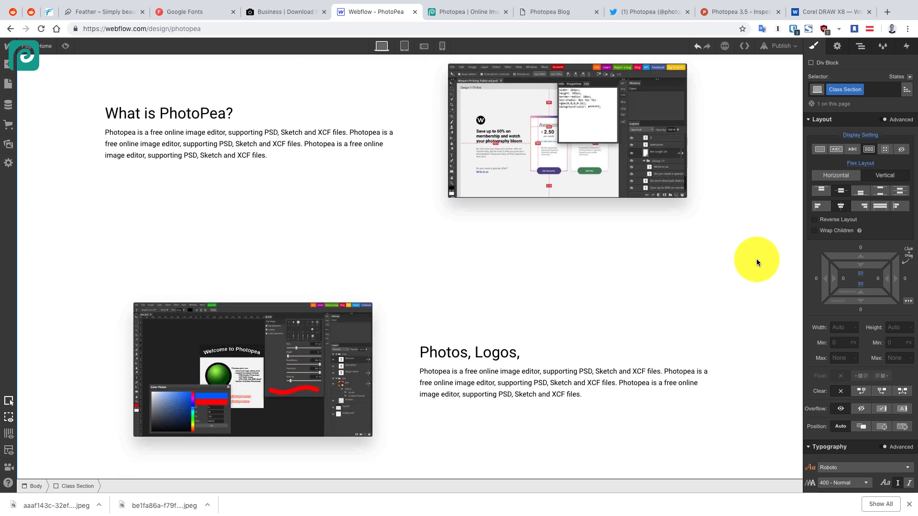
pyautogui.scroll(1, 756, 259)
pyautogui.scroll(10, 756, 259)
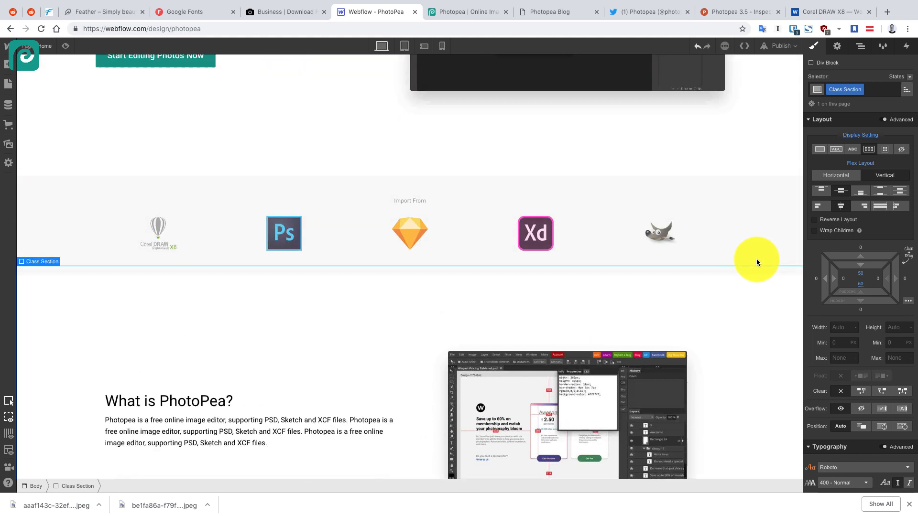
pyautogui.scroll(3, 756, 259)
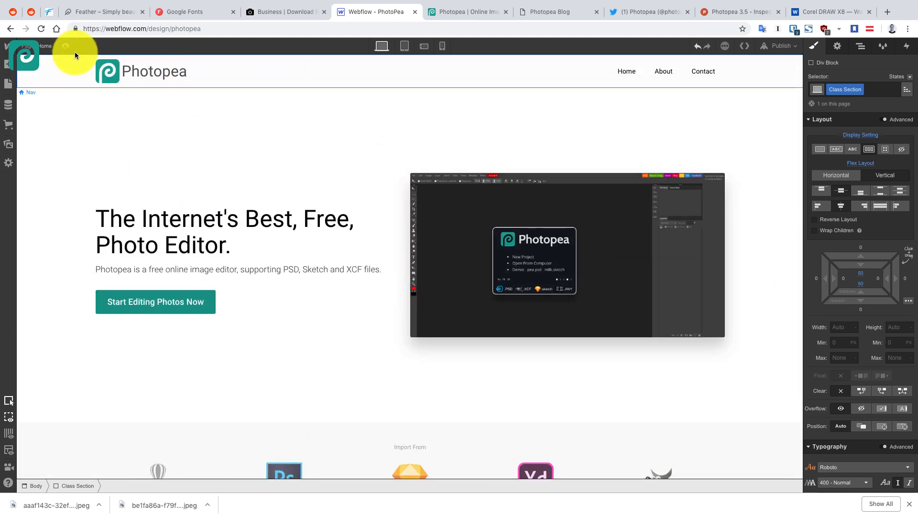
pyautogui.hotkey('ctrl', 'shift', 'p')
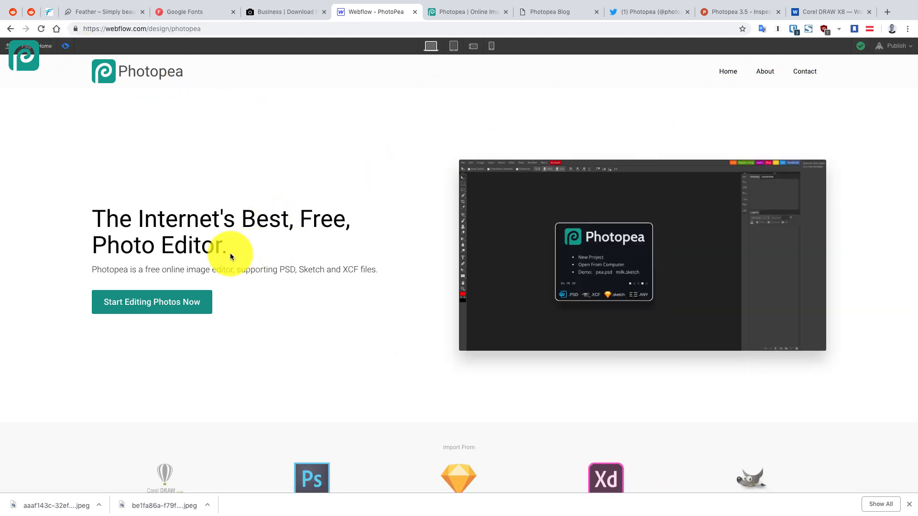
pyautogui.click(66, 45)
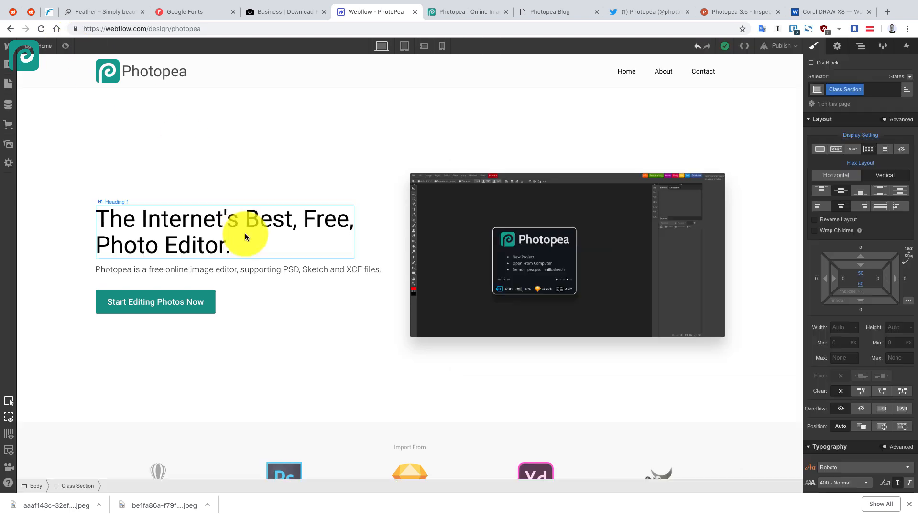
# Remove ", Free," and the line break from the hero heading so it reads "The Internet's Best Photo Editor."
pyautogui.doubleClick(312, 219)
pyautogui.moveTo(290, 219); pyautogui.dragTo(360, 227)
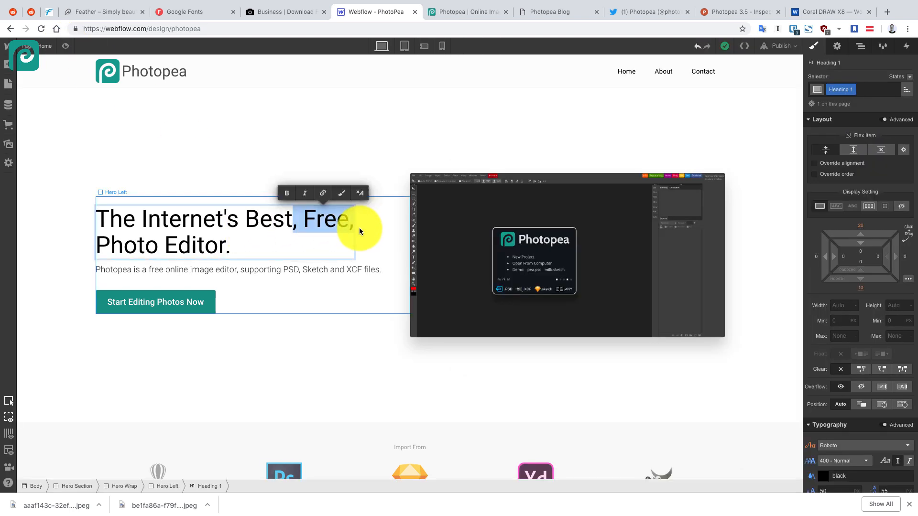
pyautogui.press('BackSpace')
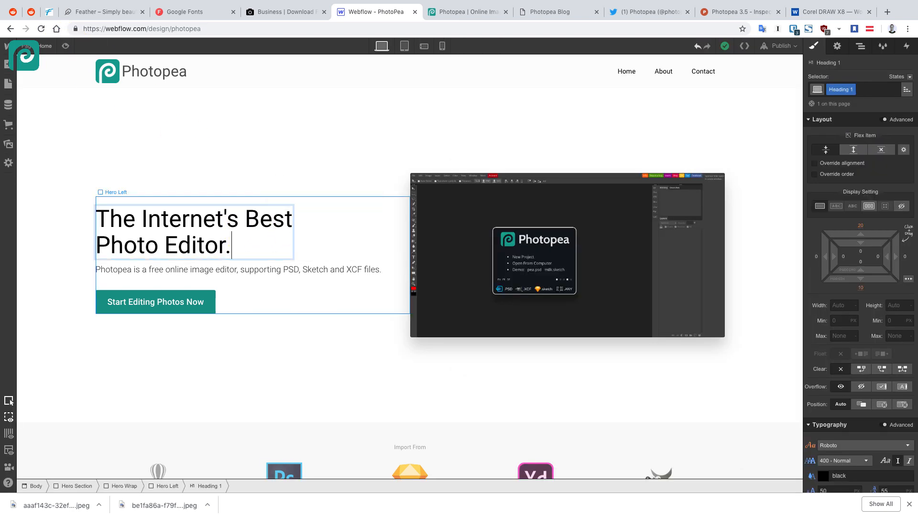
pyautogui.press('super+Left')
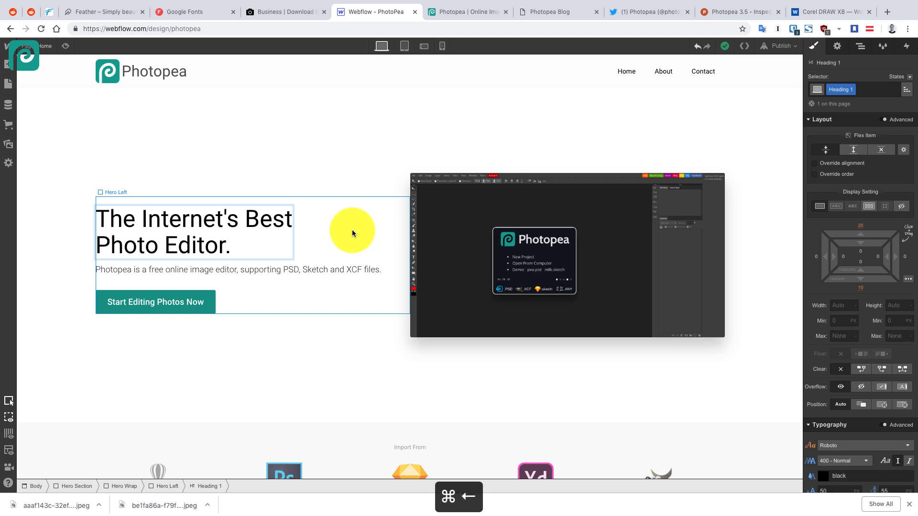
pyautogui.click(111, 245)
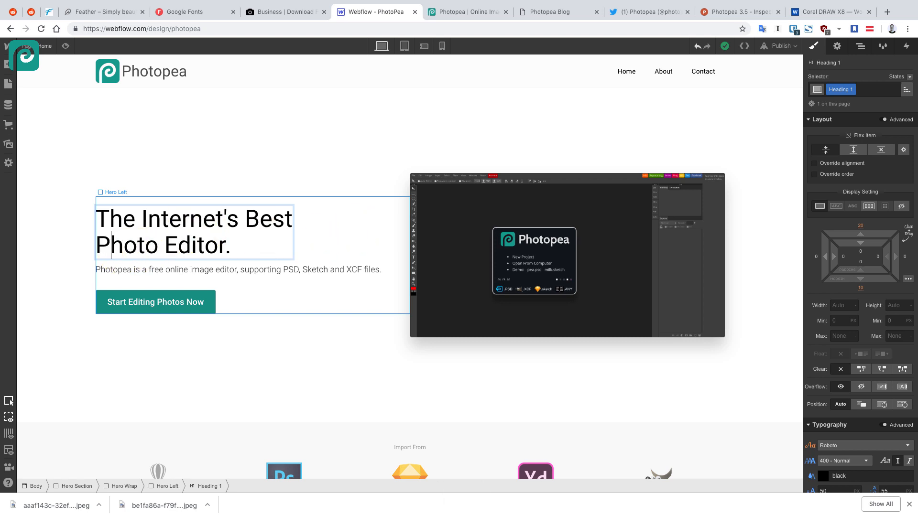
pyautogui.press('BackSpace')
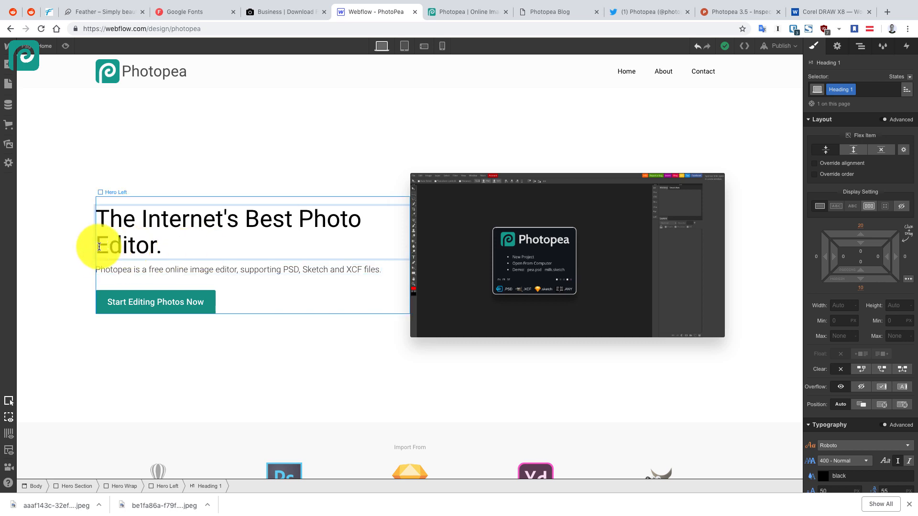
pyautogui.click(143, 248)
pyautogui.press('super+Left')
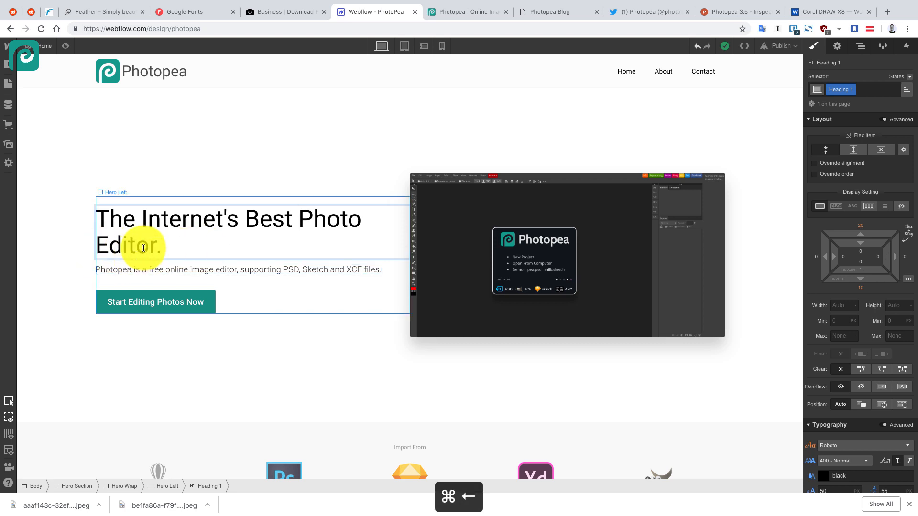
pyautogui.press('BackSpace')
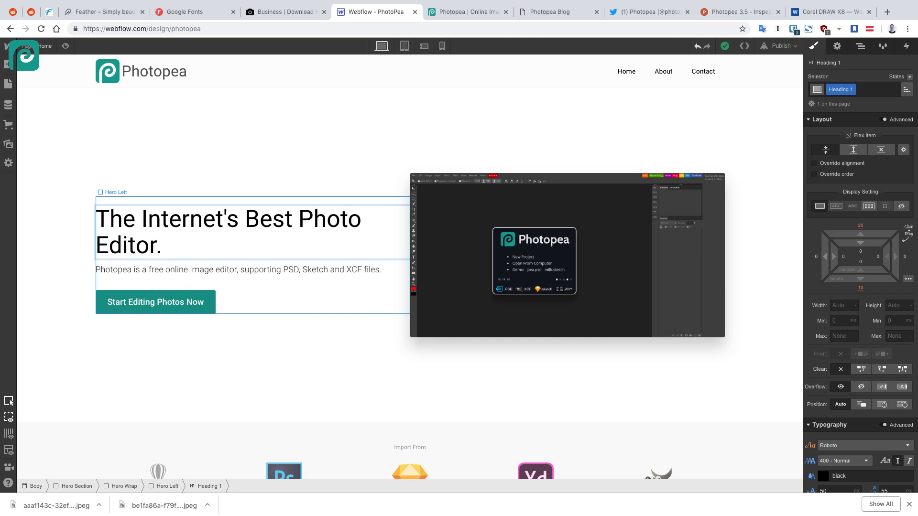
pyautogui.click(357, 135)
# Set the width of the Hero Right block around the hero screenshot to 100%
pyautogui.click(257, 221)
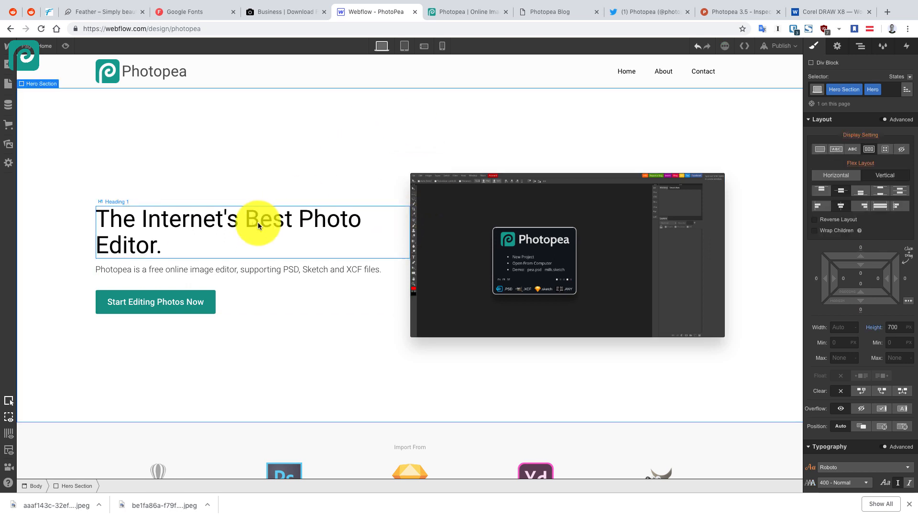
pyautogui.click(493, 260)
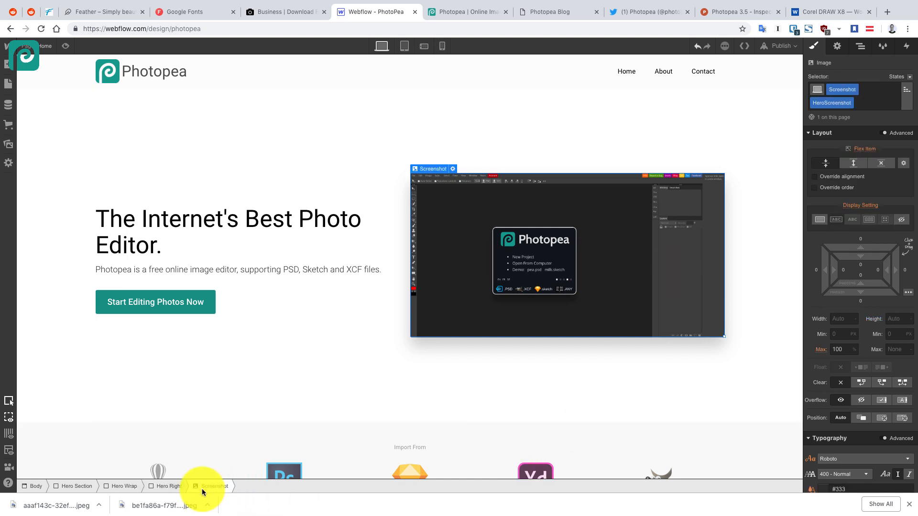
pyautogui.click(169, 487)
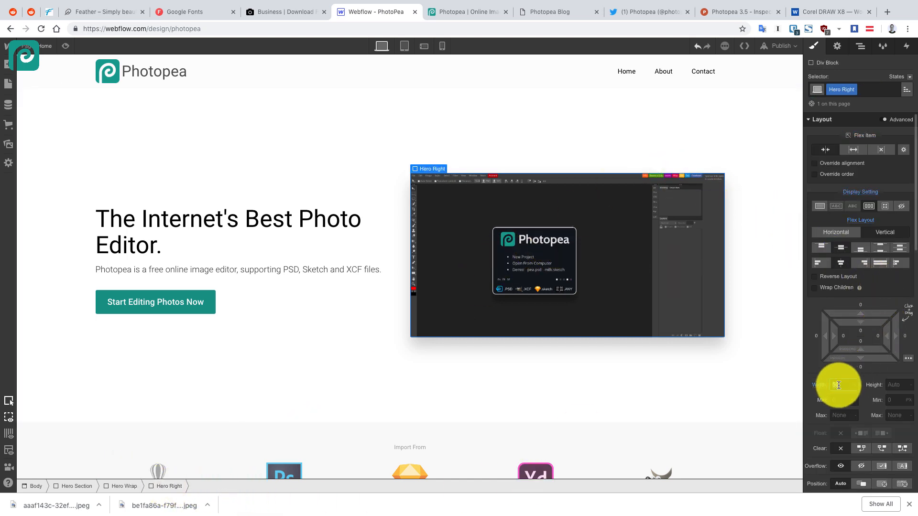
pyautogui.write('100')
pyautogui.press('Return')
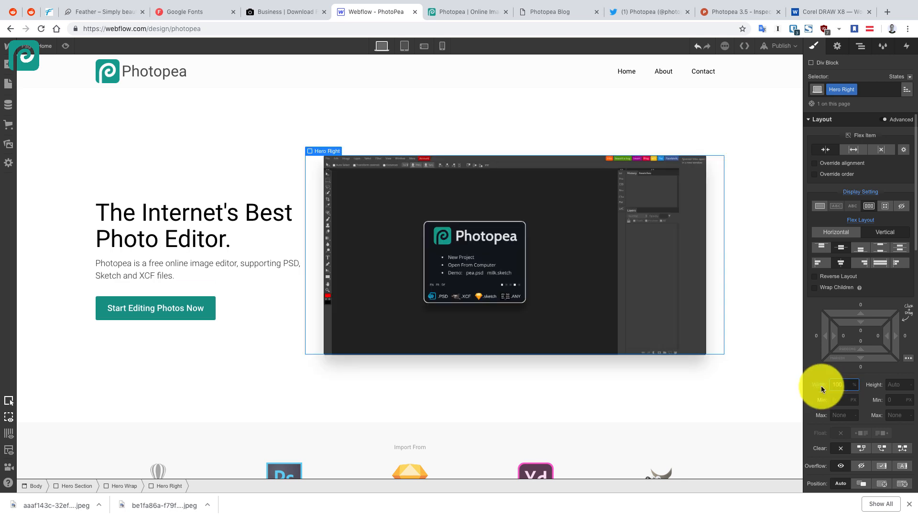
pyautogui.click(599, 386)
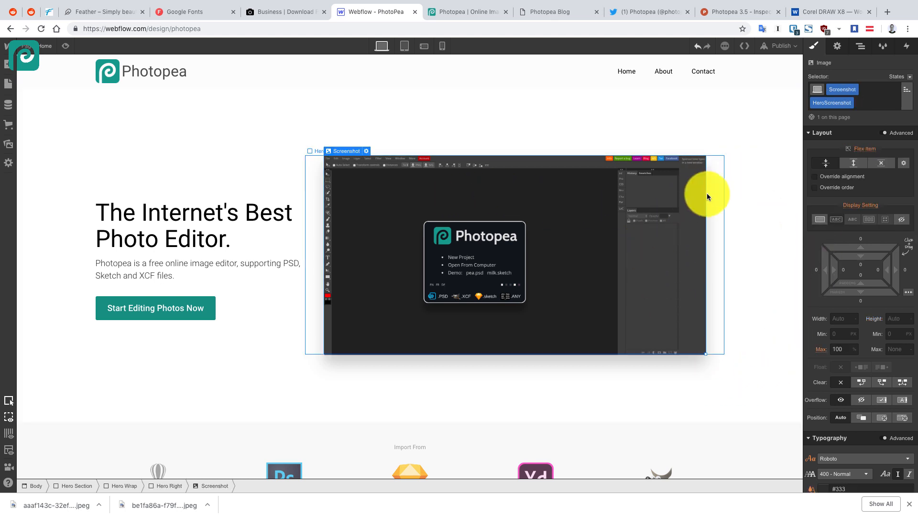
# Try right and stretch alignment for the hero section's contents, and return them to centre alignment
pyautogui.click(706, 193)
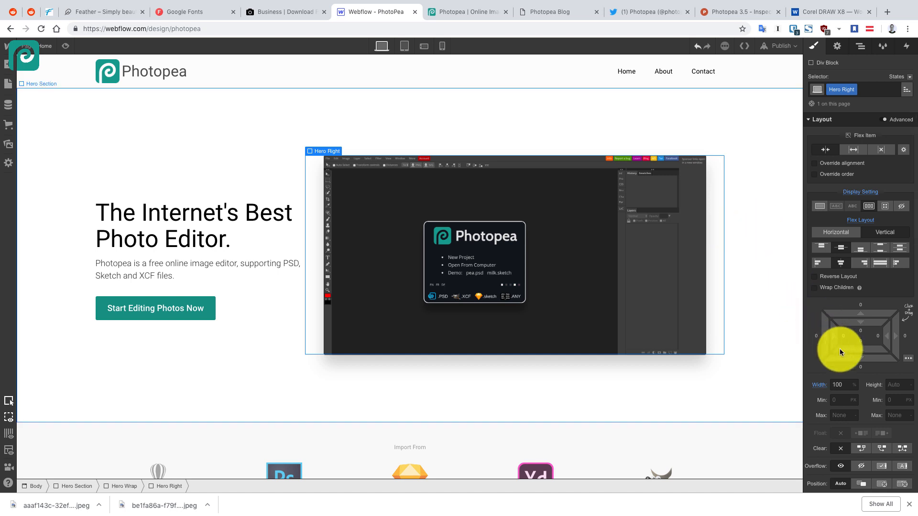
pyautogui.click(143, 137)
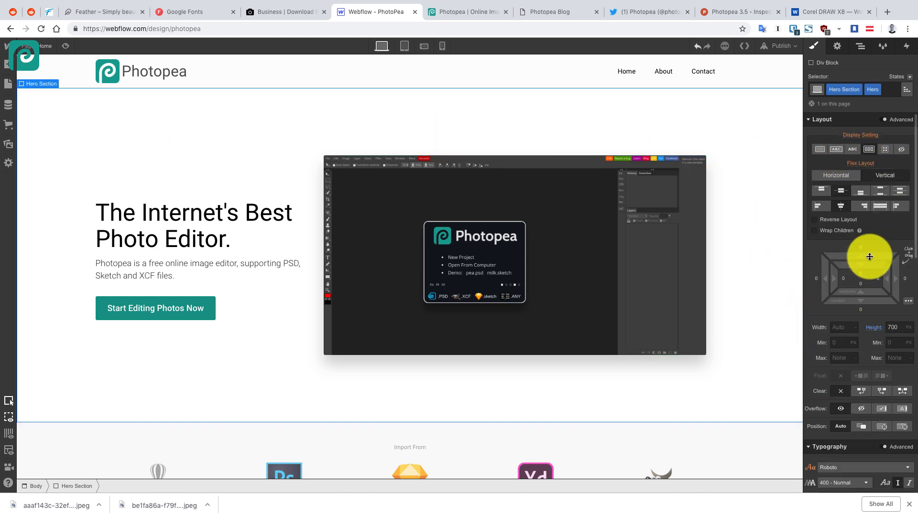
pyautogui.click(859, 207)
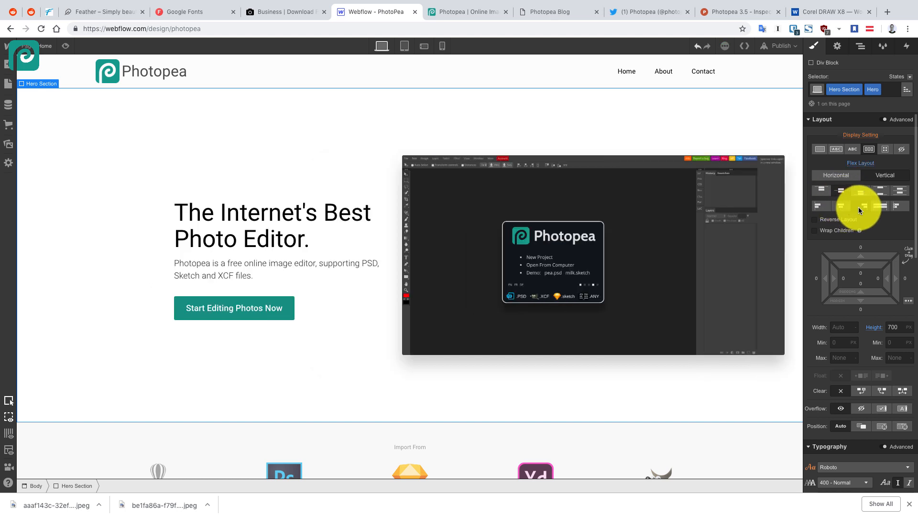
pyautogui.click(840, 206)
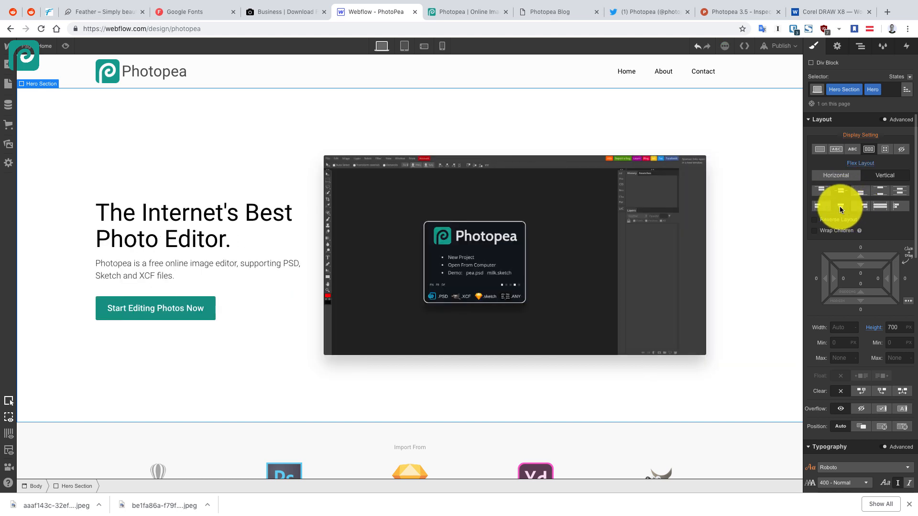
pyautogui.click(876, 205)
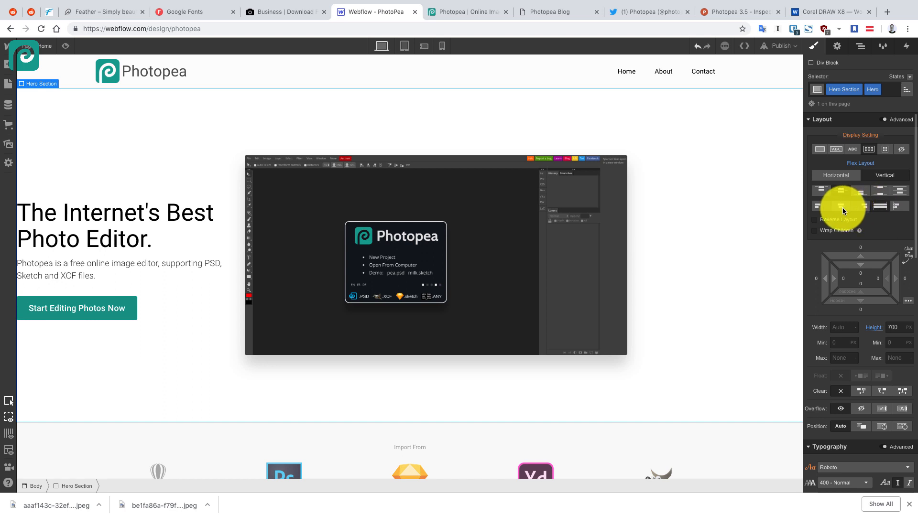
pyautogui.click(842, 207)
pyautogui.click(862, 207)
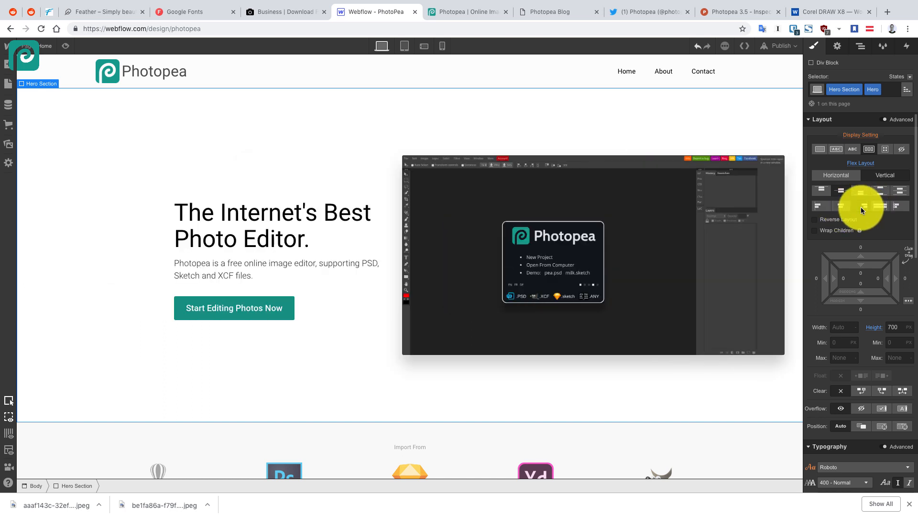
pyautogui.click(840, 206)
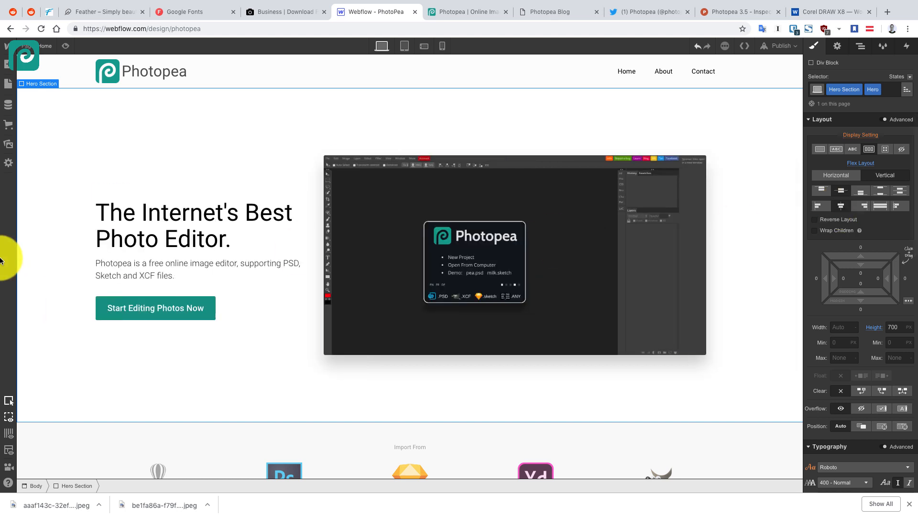
# Show the column guide overlay and set the hero screenshot's flex sizing to grow if possible
pyautogui.click(9, 434)
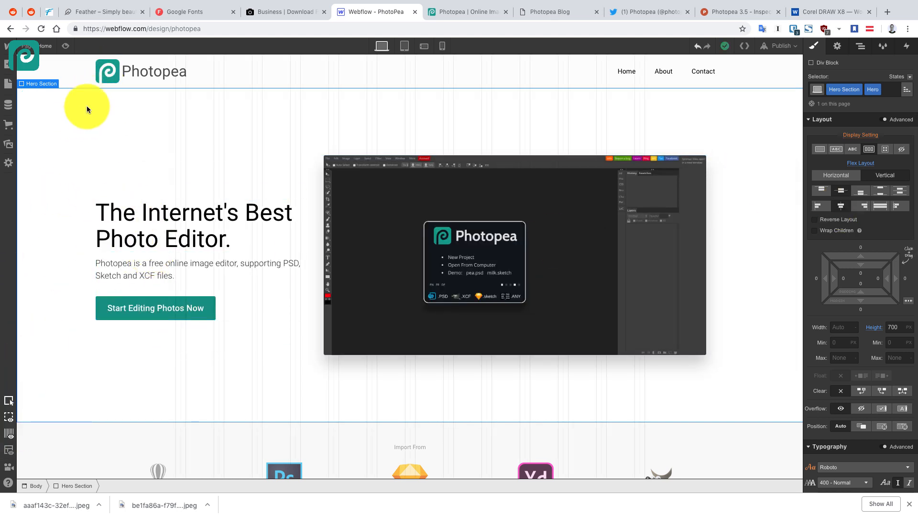
pyautogui.click(9, 436)
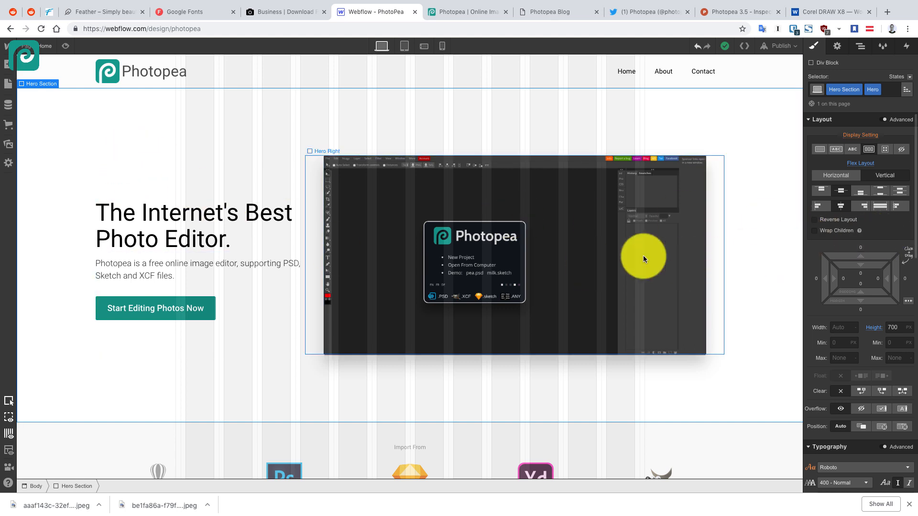
pyautogui.click(527, 213)
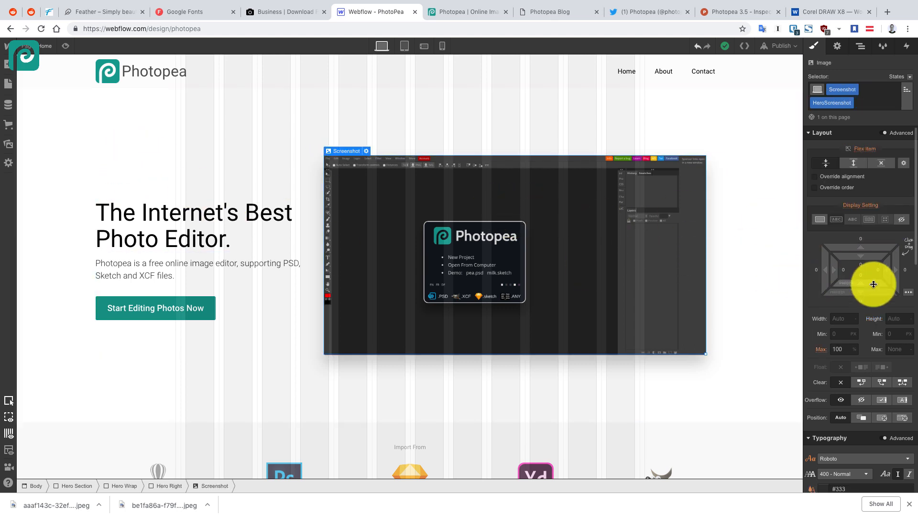
pyautogui.click(852, 162)
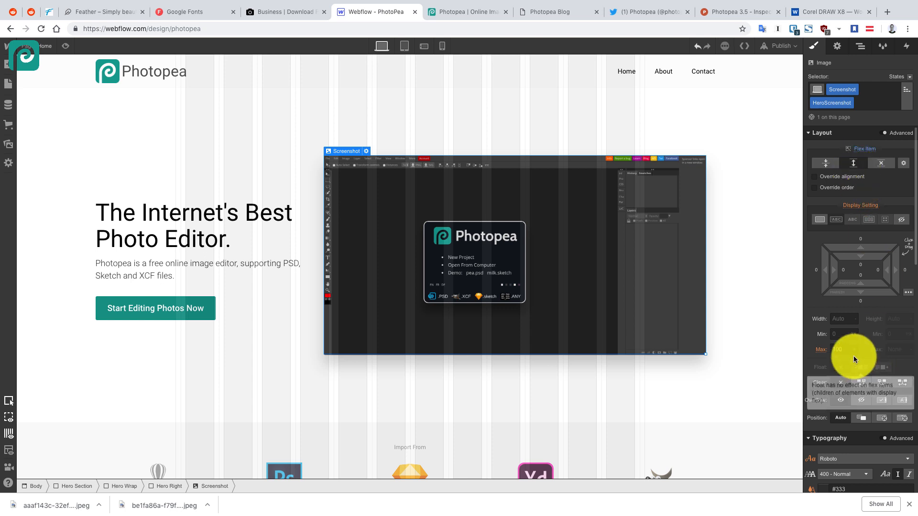
pyautogui.scroll(-5, 858, 355)
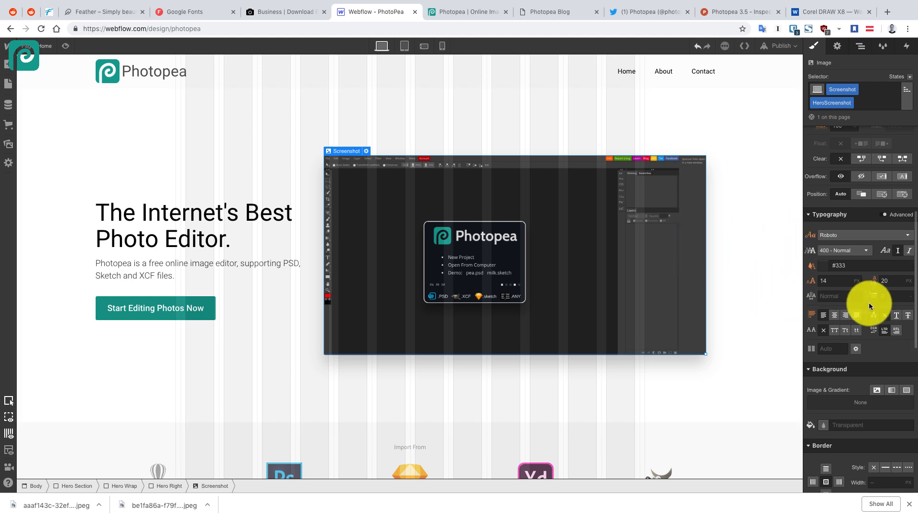
pyautogui.click(341, 184)
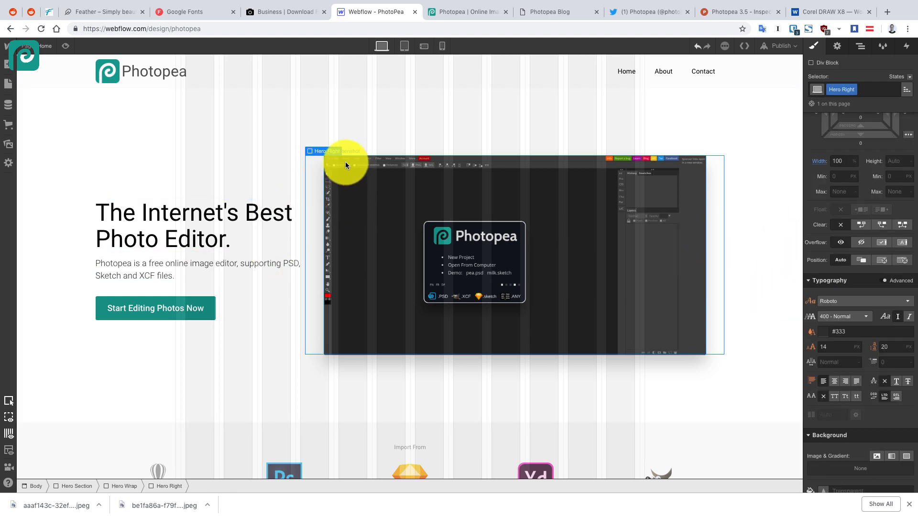
# Set the Hero Right block's flex sizing to grow if possible and dismiss the browser's downloads bar
pyautogui.scroll(3, 852, 164)
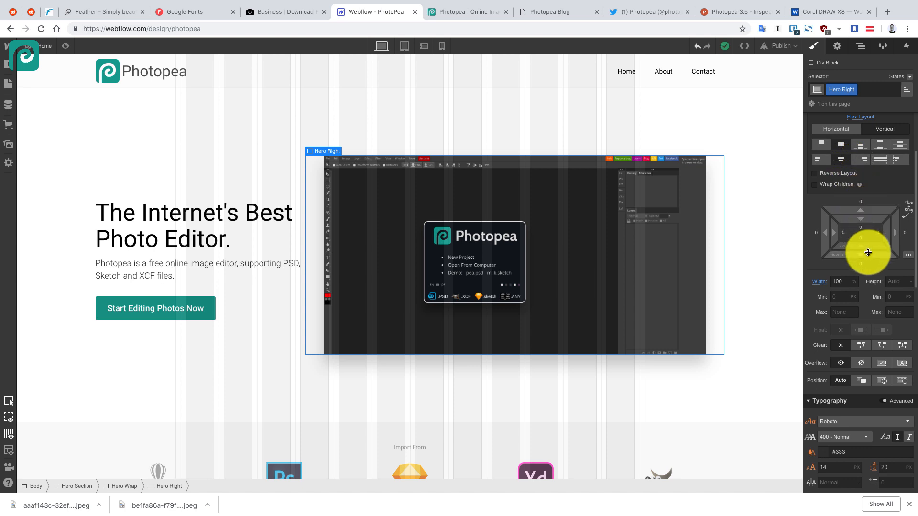
pyautogui.click(851, 149)
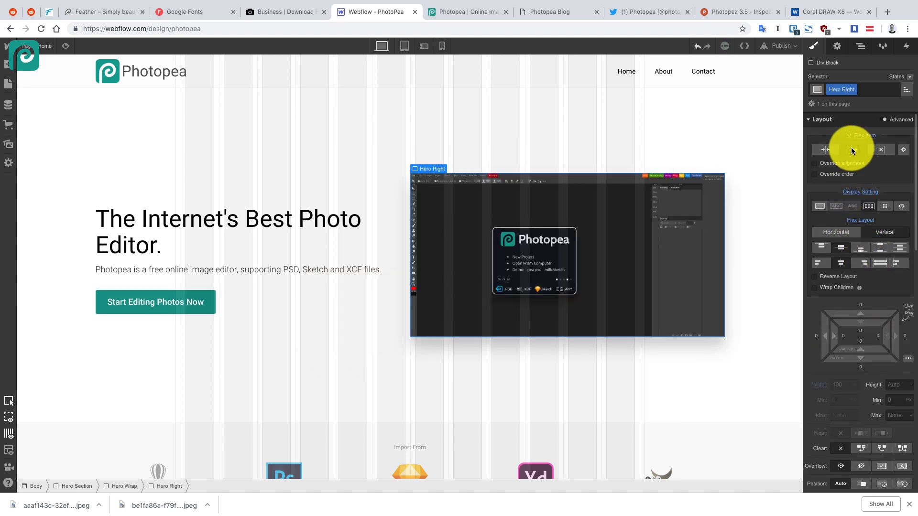
pyautogui.click(554, 124)
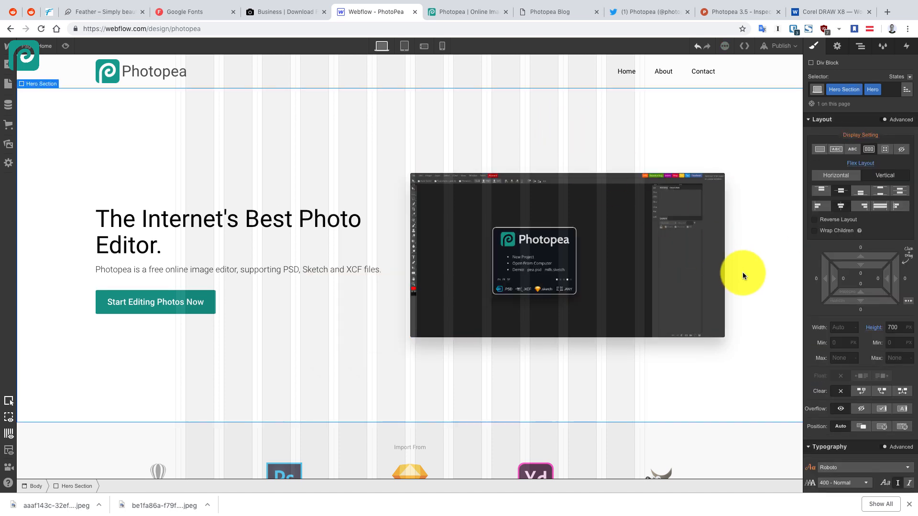
pyautogui.click(644, 254)
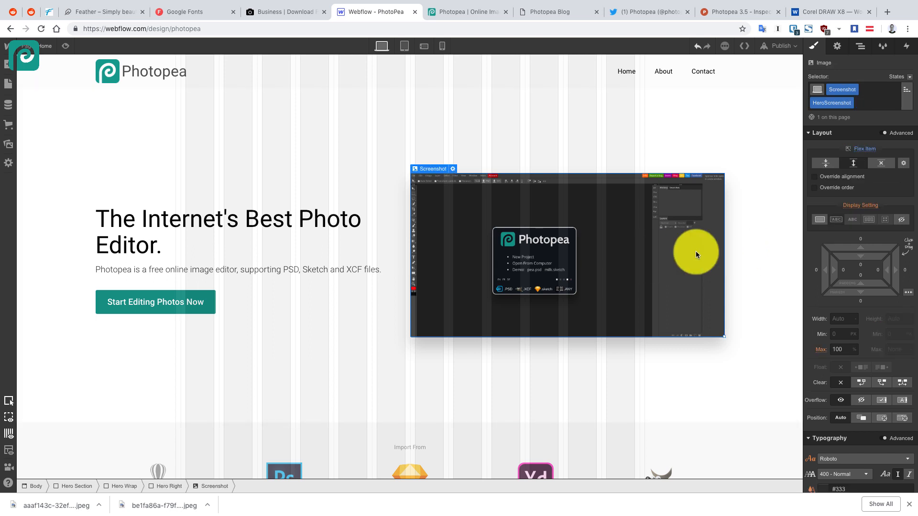
pyautogui.click(169, 487)
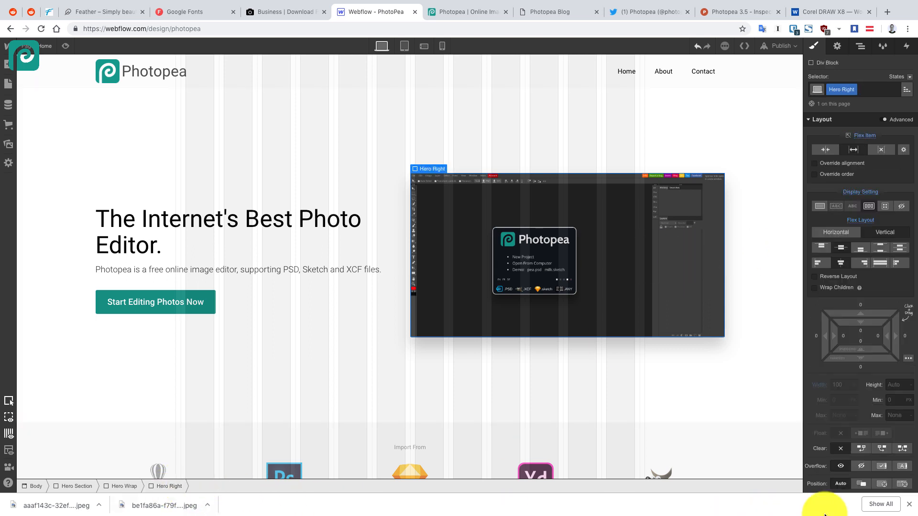
pyautogui.click(909, 507)
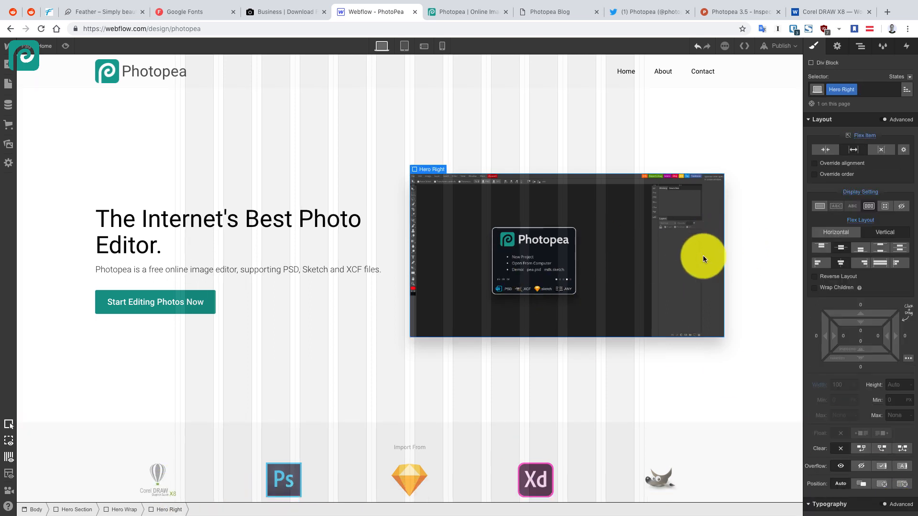
# Clear the fixed width of the hero screenshot in its image settings
pyautogui.click(572, 271)
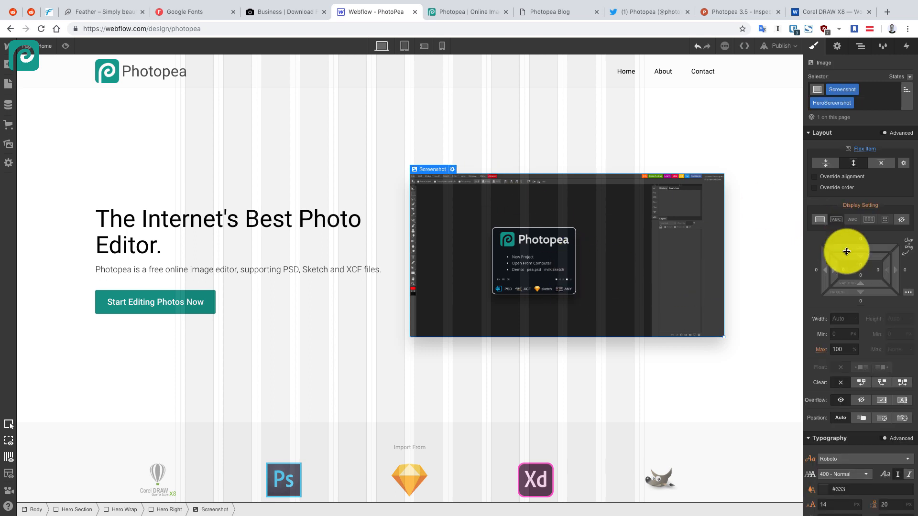
pyautogui.click(452, 170)
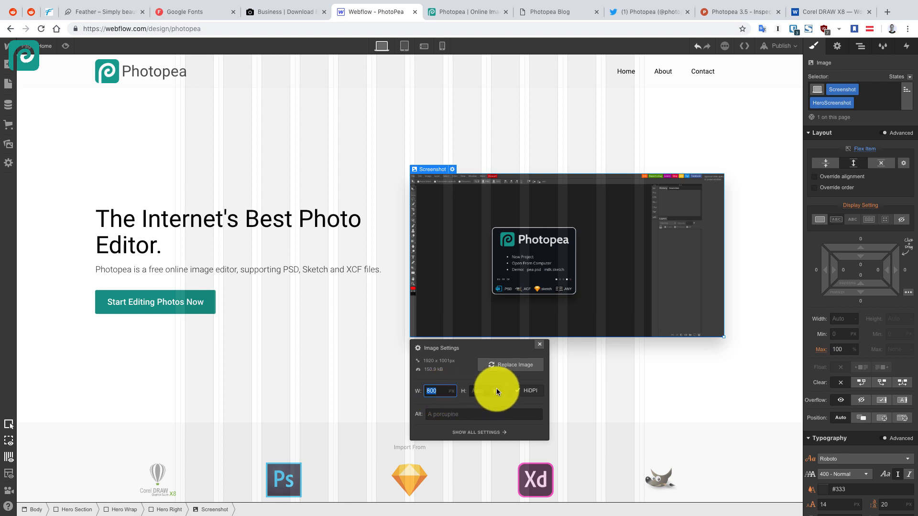
pyautogui.press('BackSpace')
# Try fixed heights of 600 and 700 px on the hero screenshot, and return it to automatic height
pyautogui.click(483, 391)
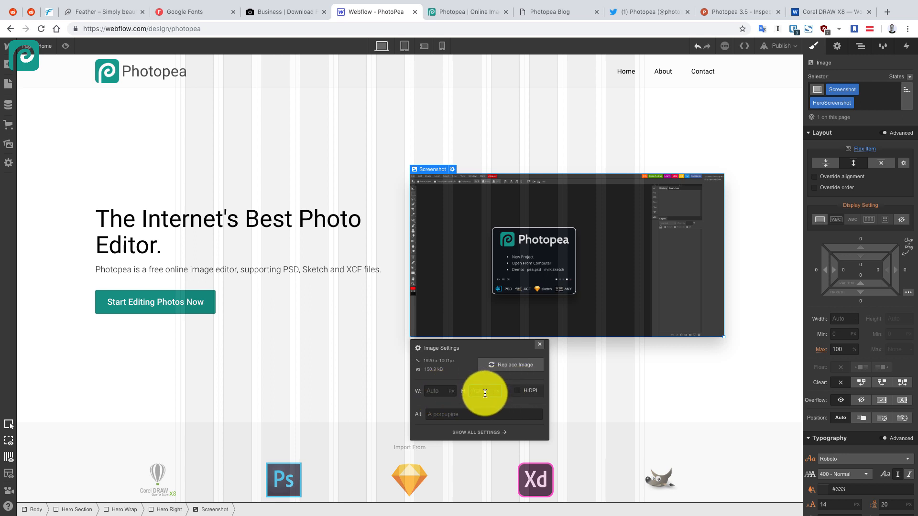
pyautogui.write('7')
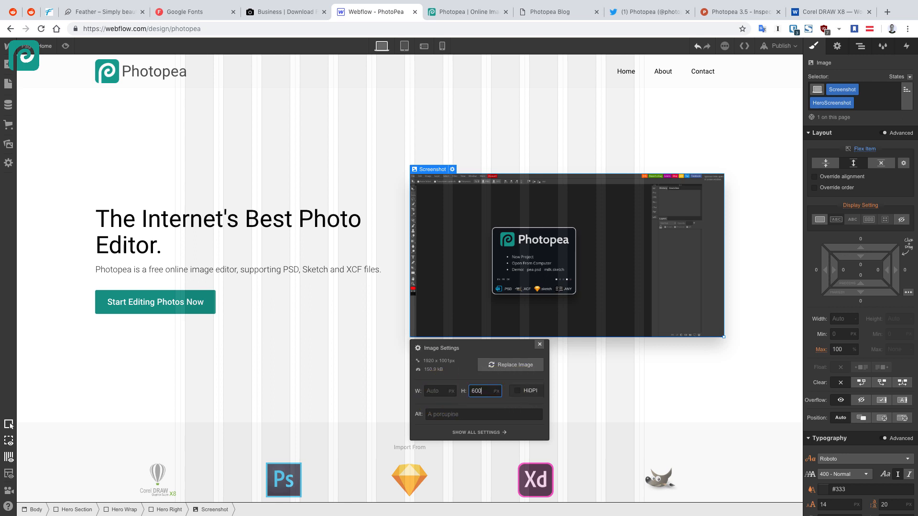
pyautogui.write('00')
pyautogui.press('Return')
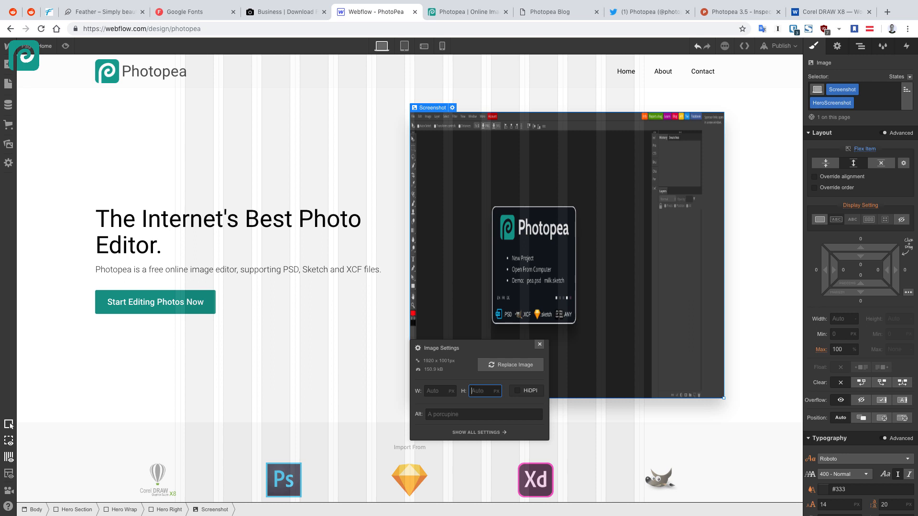
pyautogui.press('Return')
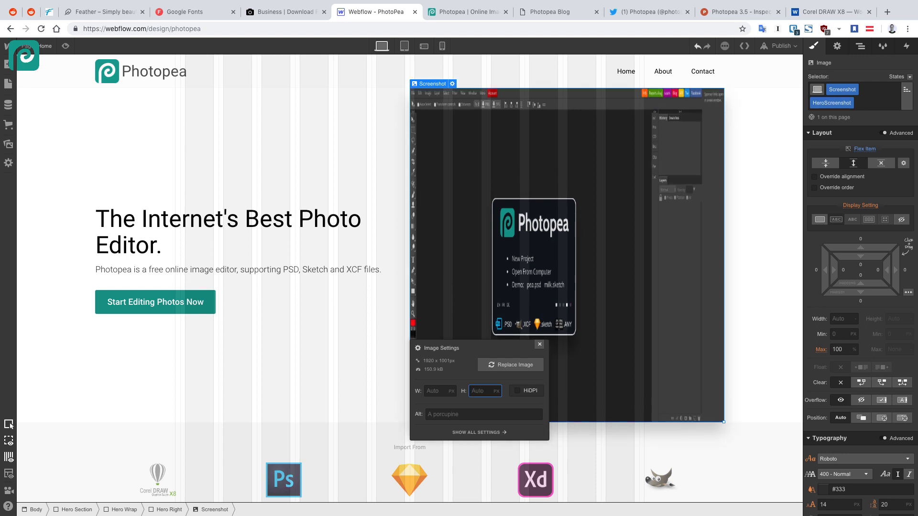
pyautogui.click(735, 289)
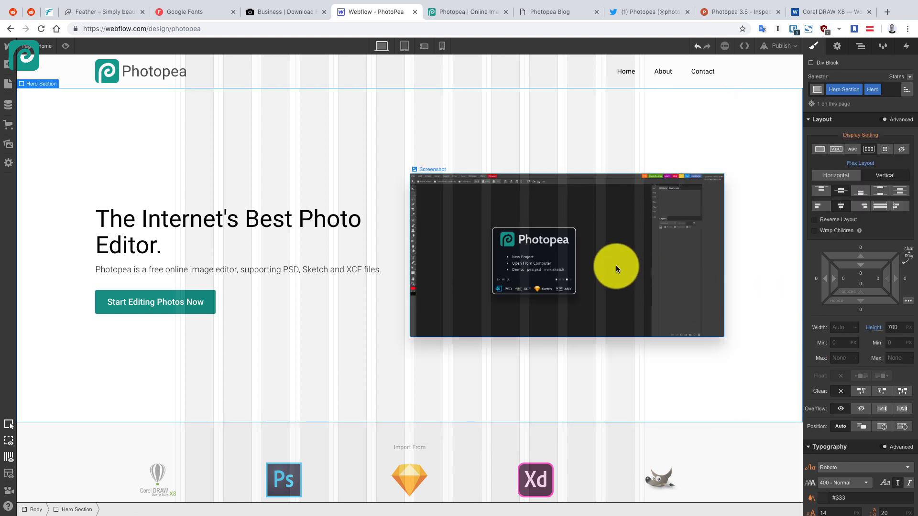
# Compare the layout settings of the hero screenshot with those of the Hero Right and Hero Left blocks
pyautogui.click(616, 266)
pyautogui.moveTo(601, 253); pyautogui.dragTo(470, 193)
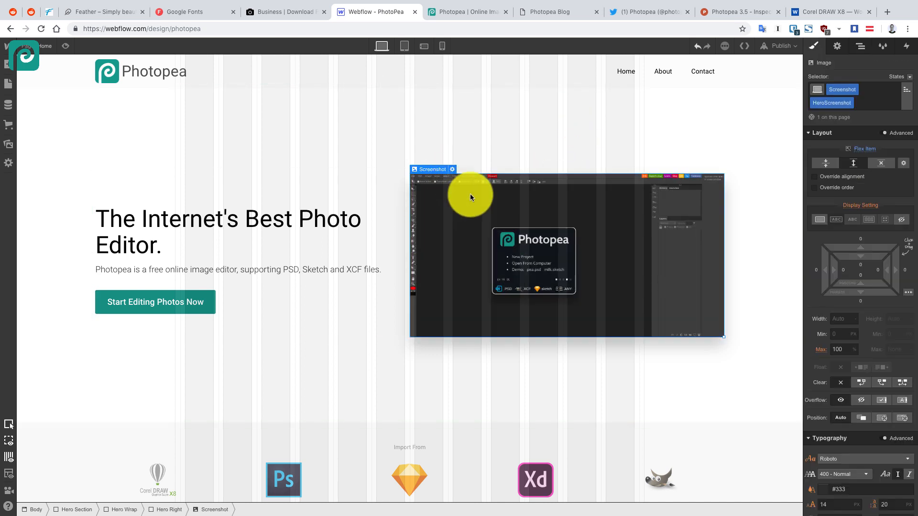
pyautogui.click(165, 510)
pyautogui.scroll(-1, 854, 302)
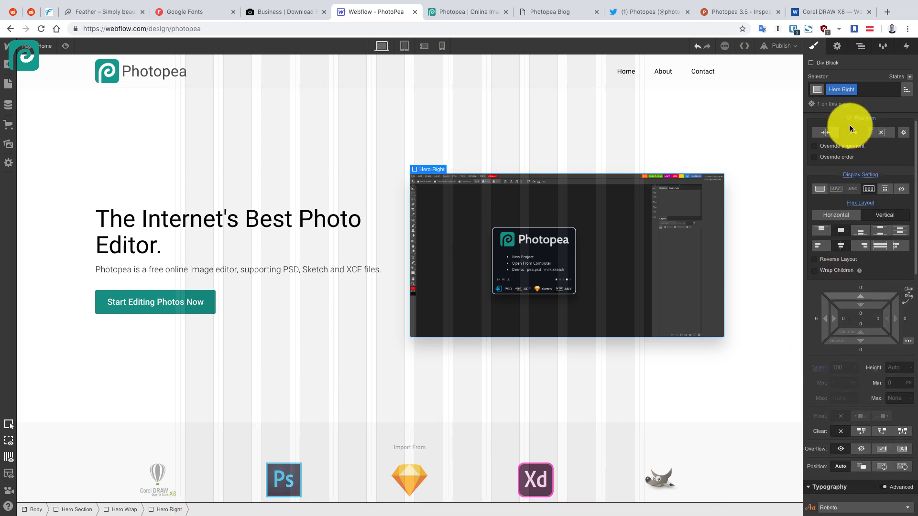
pyautogui.scroll(-2, 882, 325)
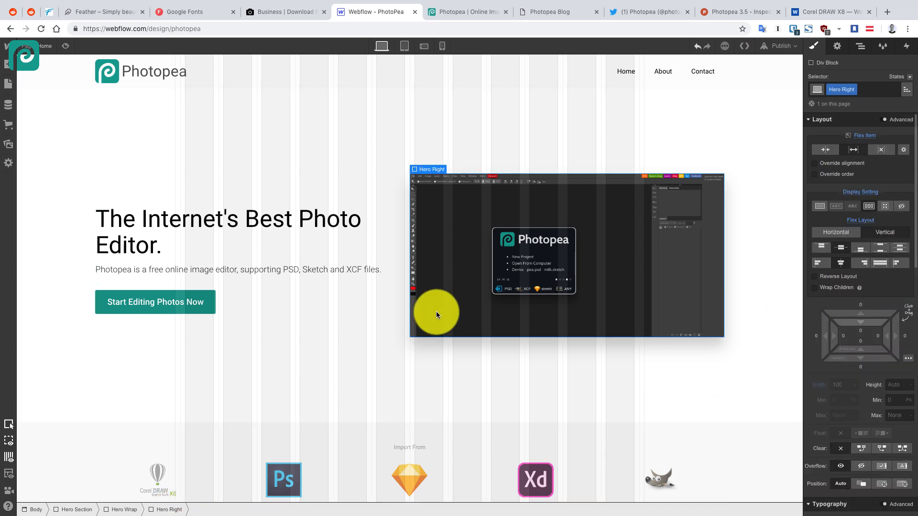
pyautogui.click(357, 315)
pyautogui.click(460, 306)
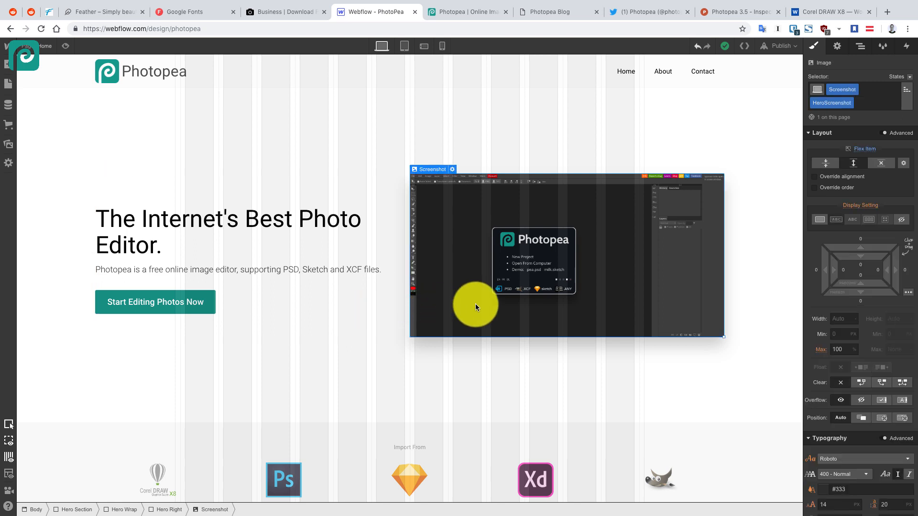
pyautogui.click(158, 510)
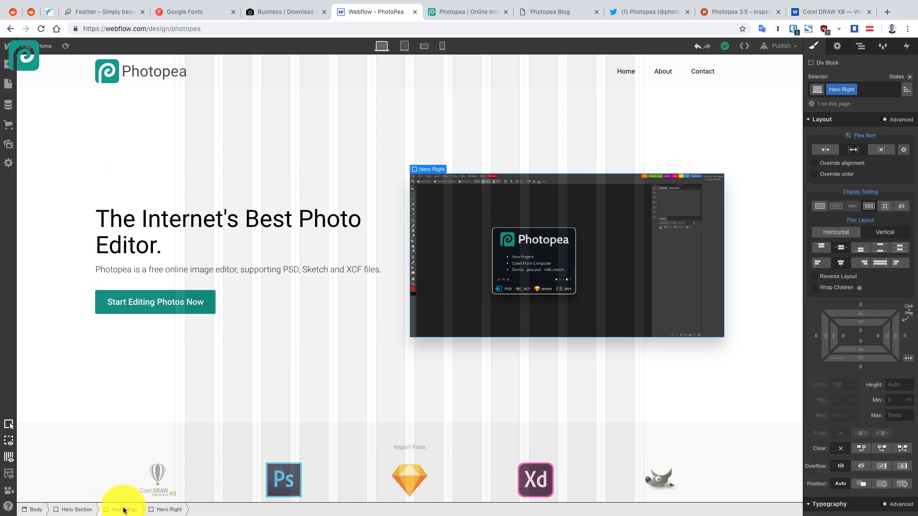
pyautogui.click(357, 285)
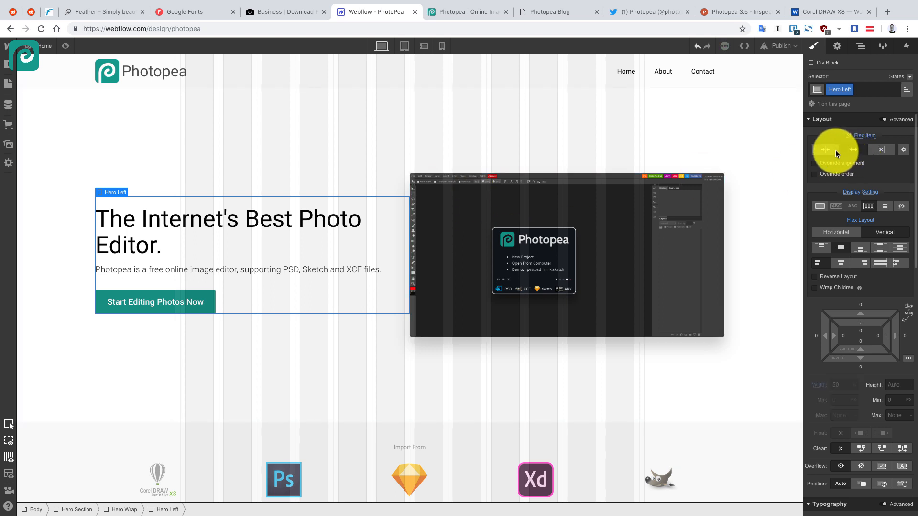
pyautogui.click(552, 196)
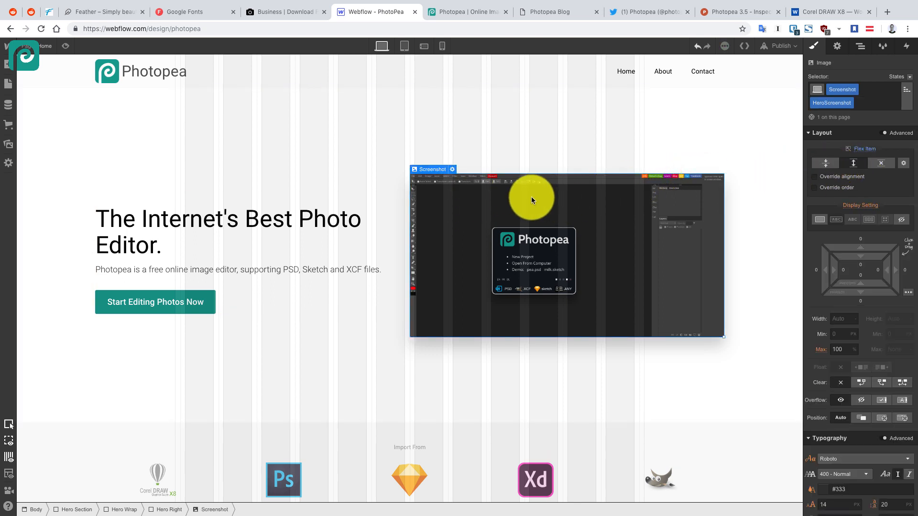
# Set the height of the Hero Wrap block around the heading and screenshot to 100%
pyautogui.click(259, 191)
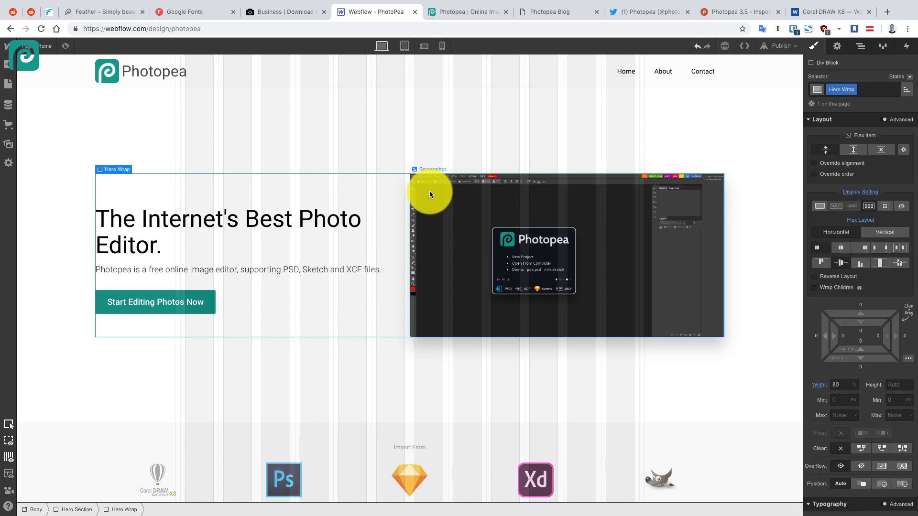
pyautogui.click(894, 387)
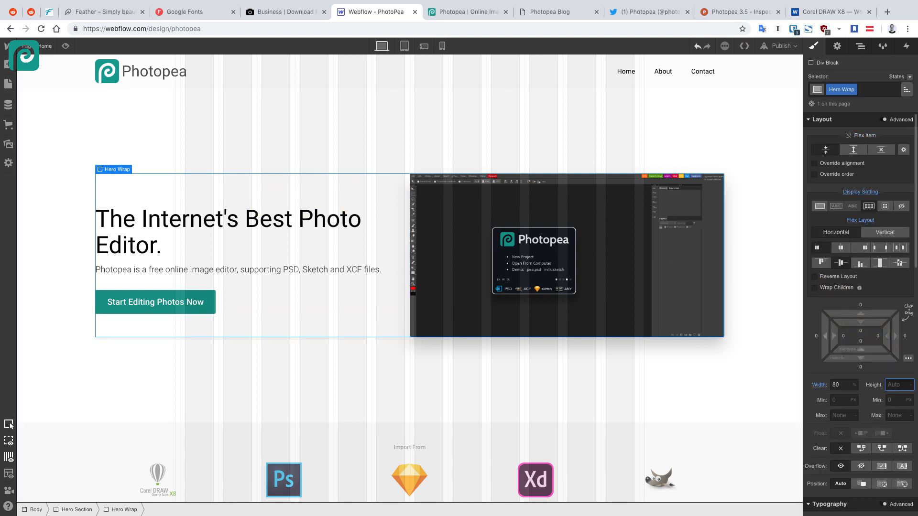
pyautogui.write('100')
pyautogui.press('Return')
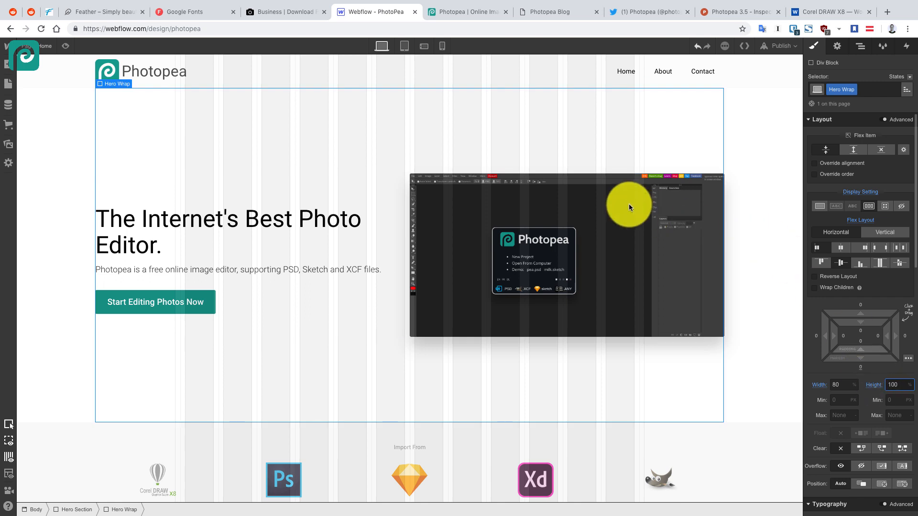
# Hide the column guide overlay and check how the hero content lines up with the navigation container
pyautogui.click(695, 178)
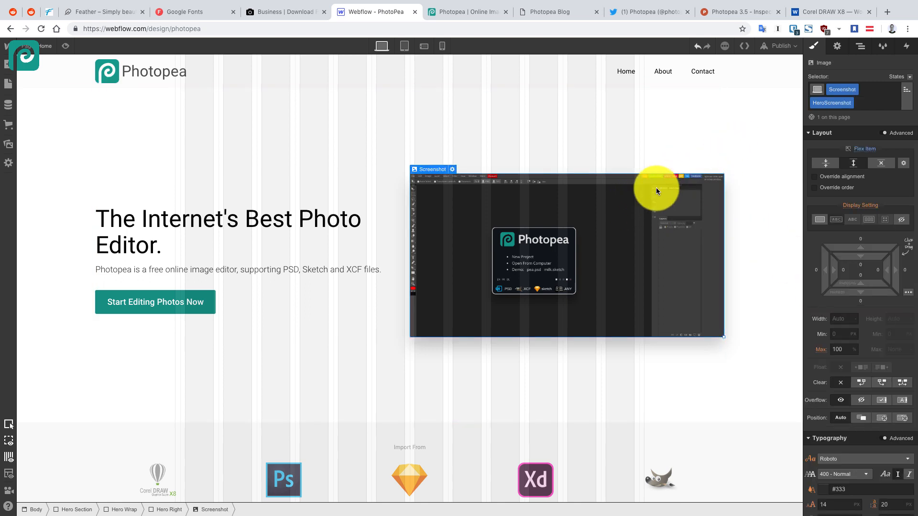
pyautogui.click(649, 151)
pyautogui.click(596, 202)
pyautogui.click(582, 153)
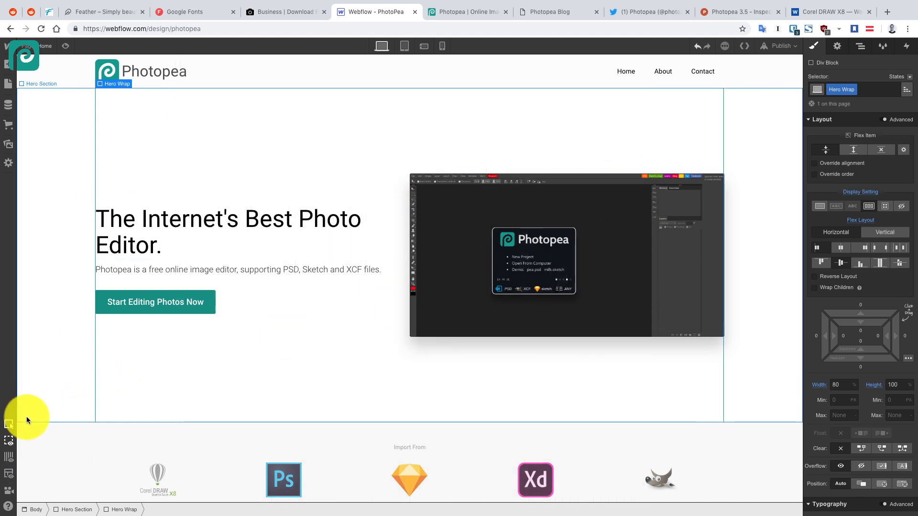
pyautogui.scroll(-1, 58, 416)
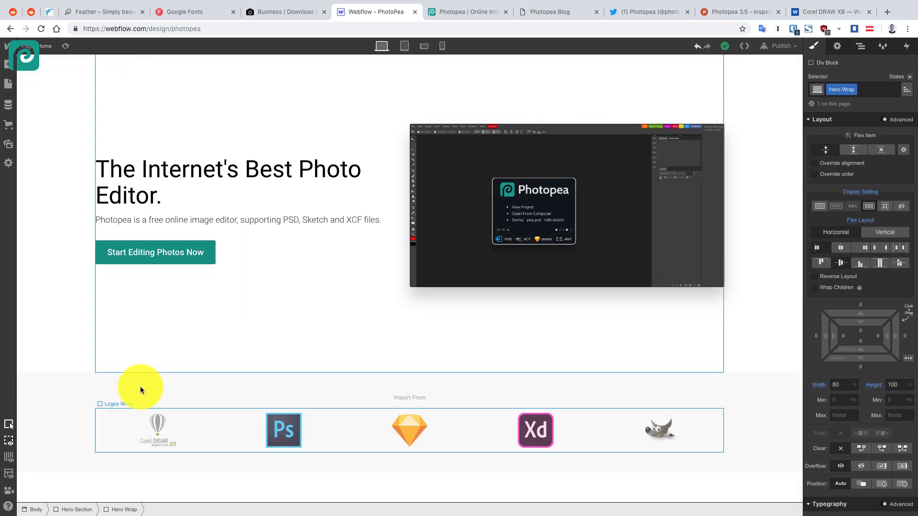
pyautogui.click(88, 284)
pyautogui.scroll(1, 91, 282)
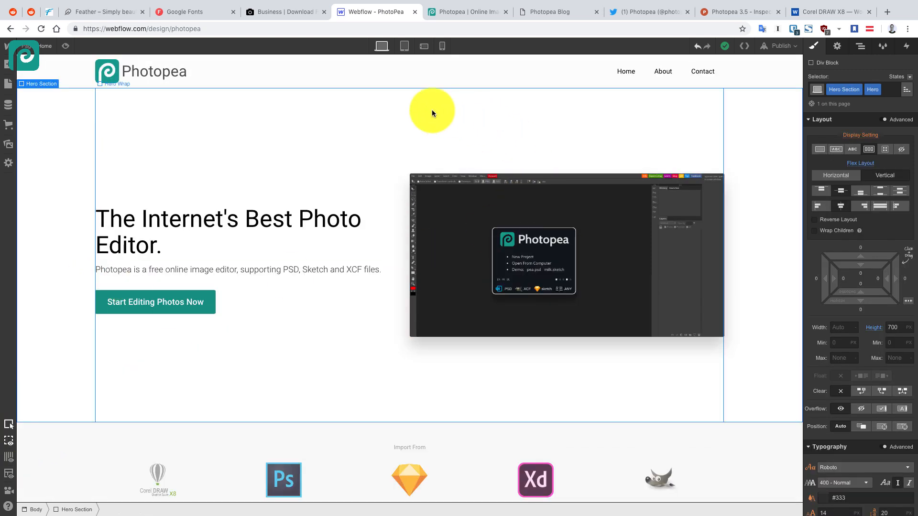
pyautogui.click(371, 72)
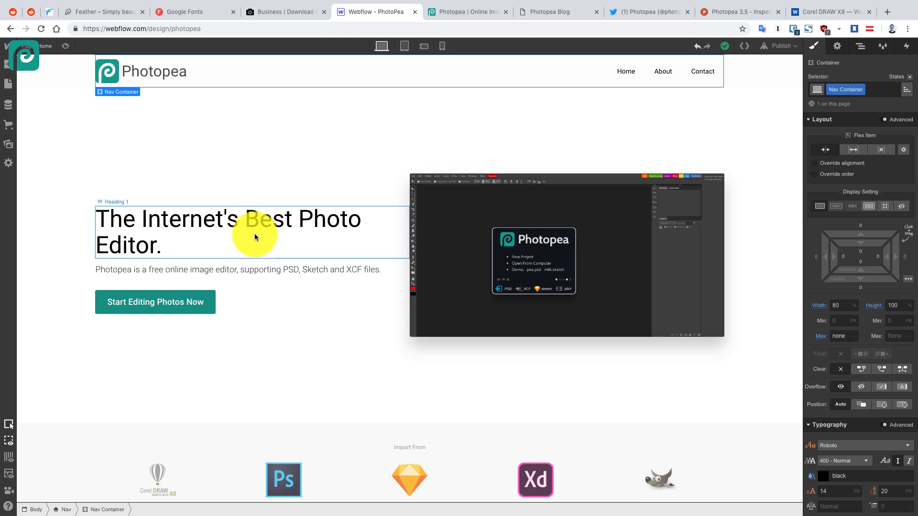
pyautogui.click(574, 244)
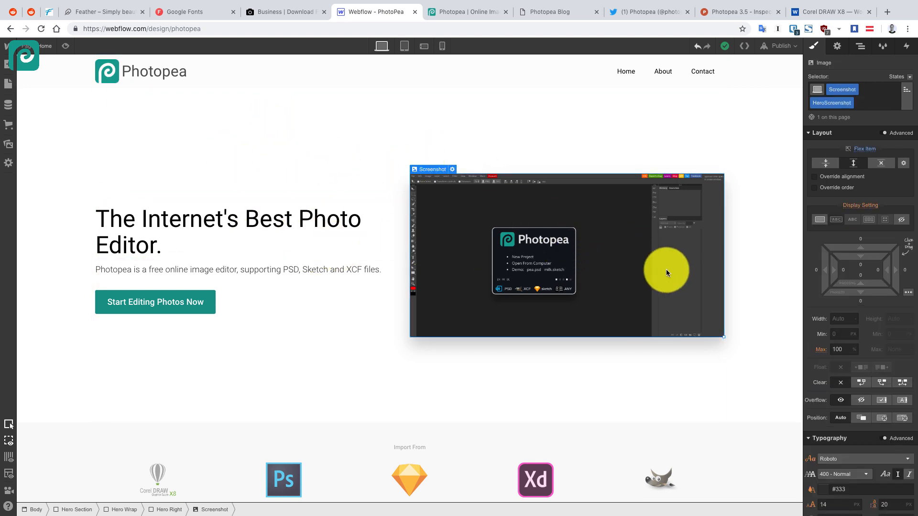
# Set the navigation links' font size to 16 px and their font to PT Sans
pyautogui.click(625, 73)
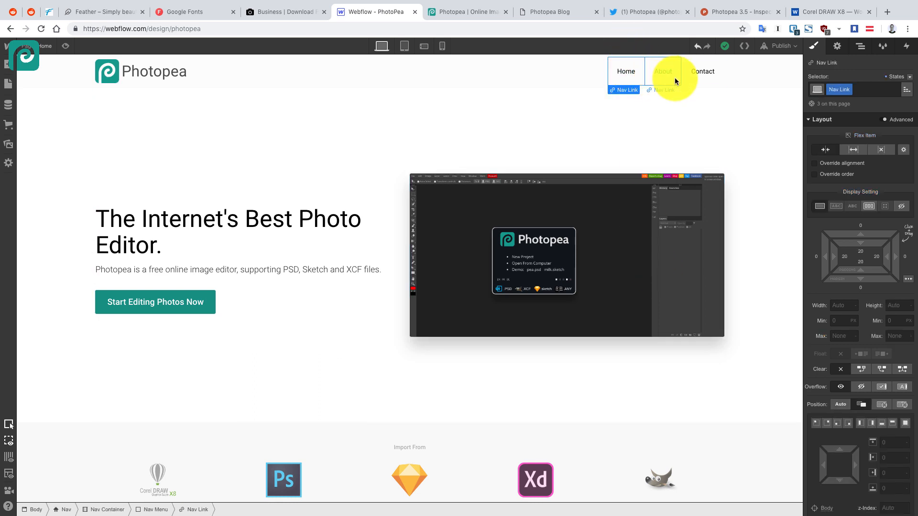
pyautogui.scroll(-3, 860, 382)
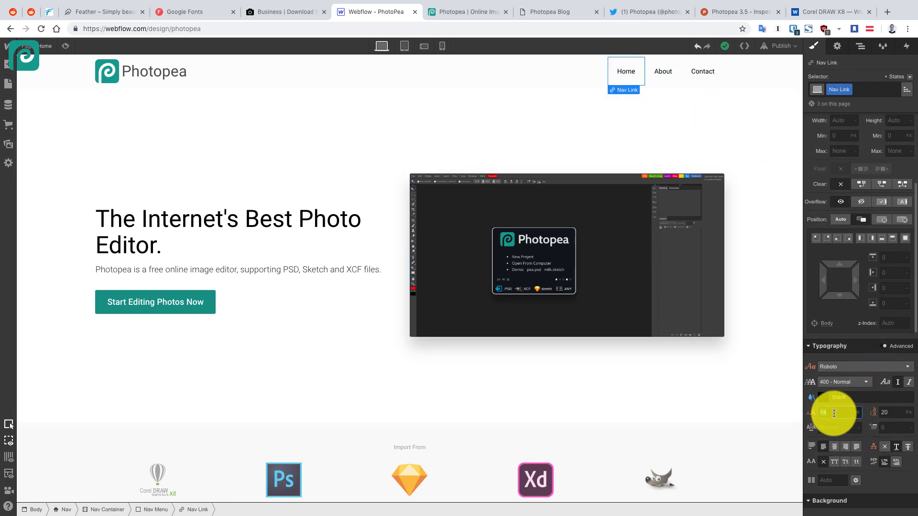
pyautogui.write('16')
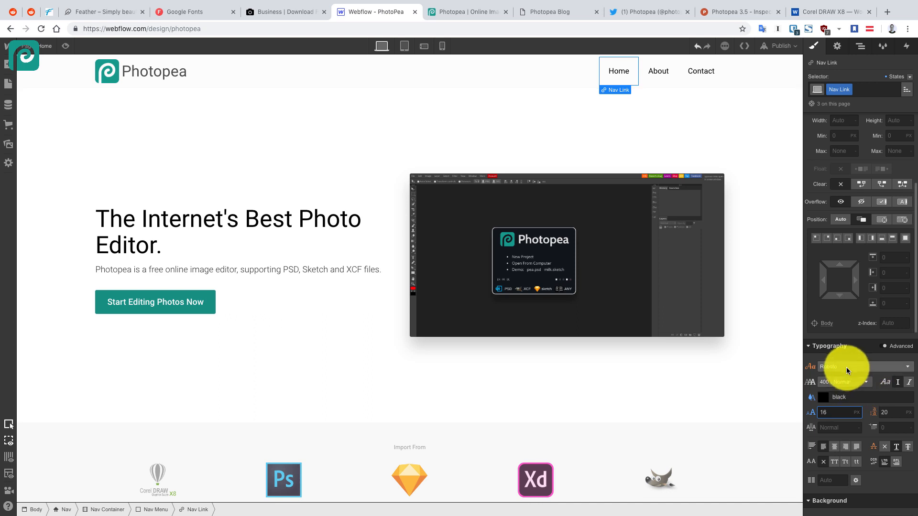
pyautogui.click(847, 368)
pyautogui.scroll(-1, 861, 421)
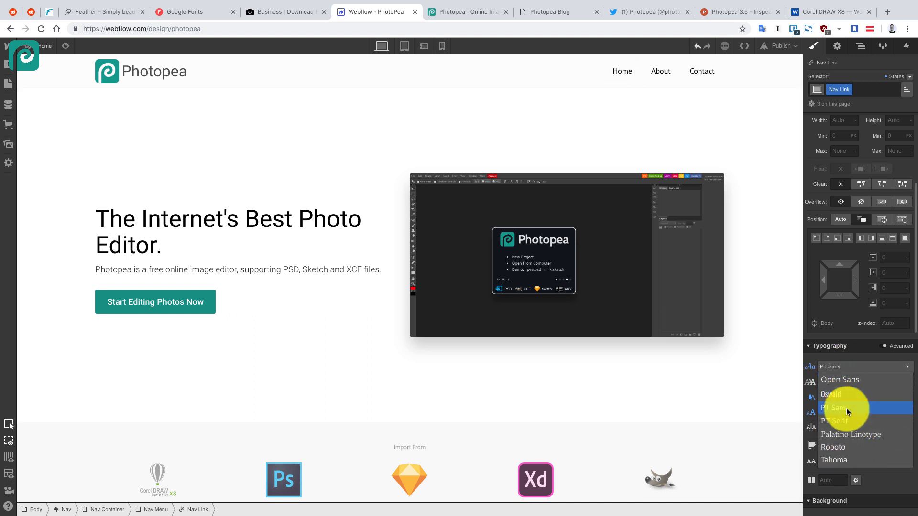
pyautogui.click(847, 409)
# Try the PT Sans font on the Photopea logo text in the navigation bar
pyautogui.click(158, 72)
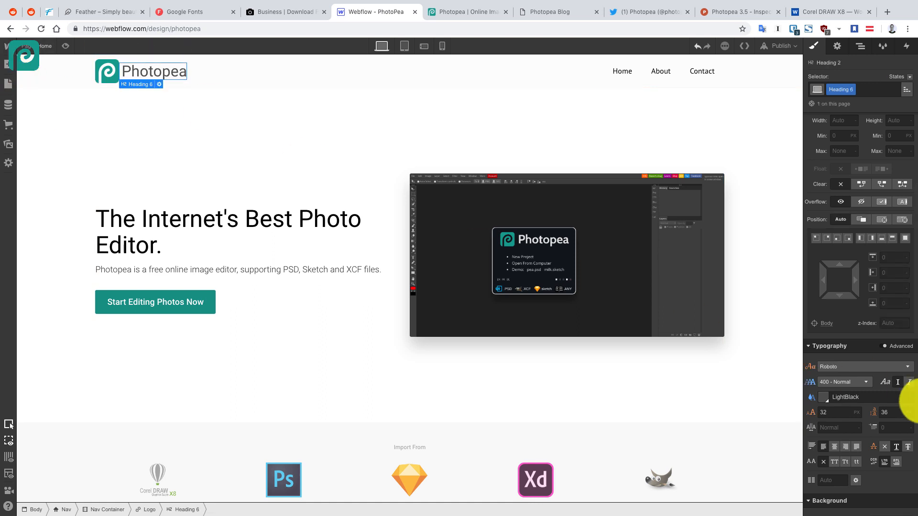
pyautogui.scroll(-3, 911, 402)
pyautogui.click(839, 261)
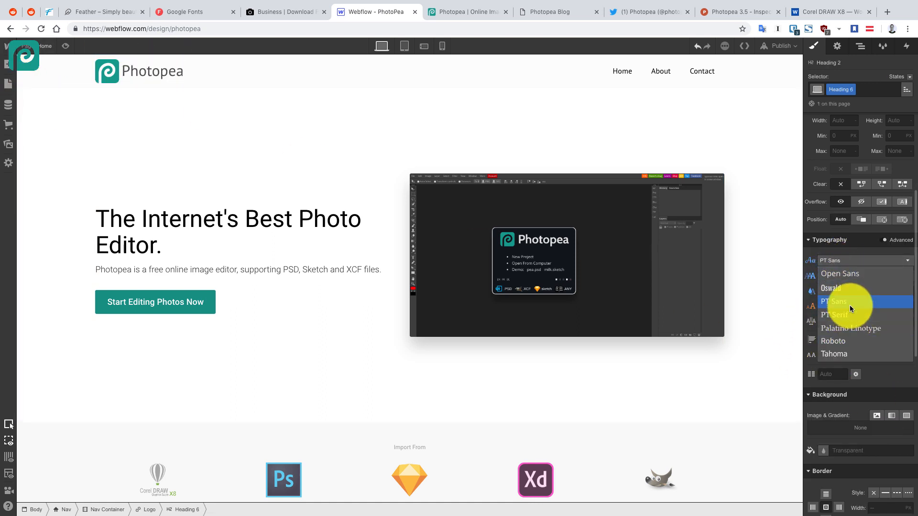
pyautogui.click(749, 212)
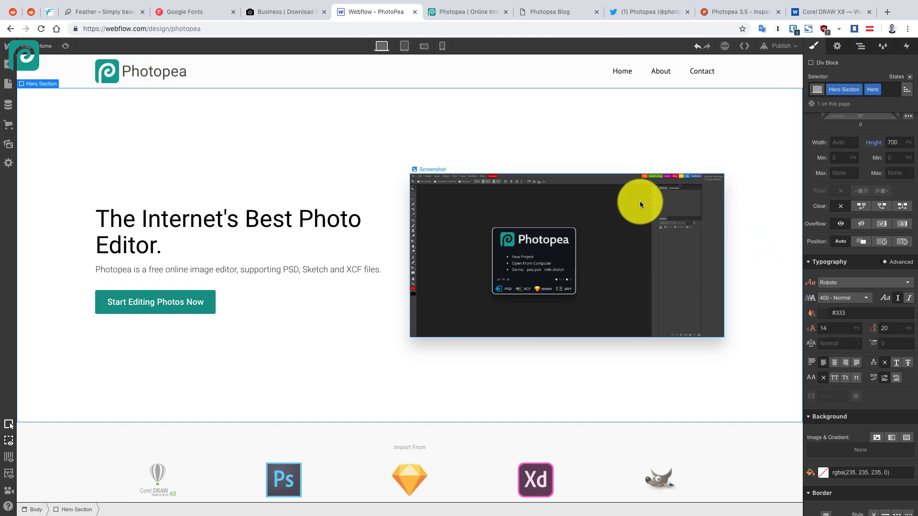
# Review the landing page down to the Layout tip section and examine the Photopea Blog's posts, its Photopea 3.8 article and the live editor
pyautogui.click(273, 261)
pyautogui.scroll(-5, 461, 292)
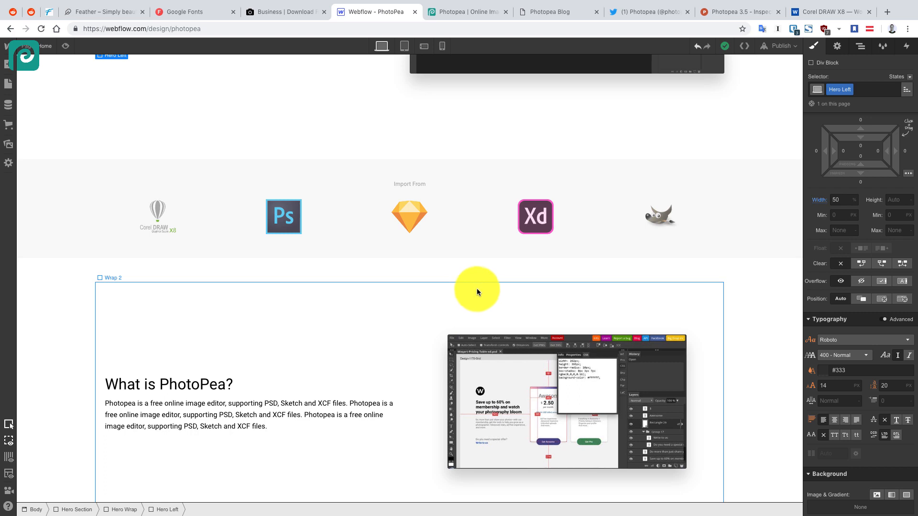
pyautogui.scroll(-5, 477, 288)
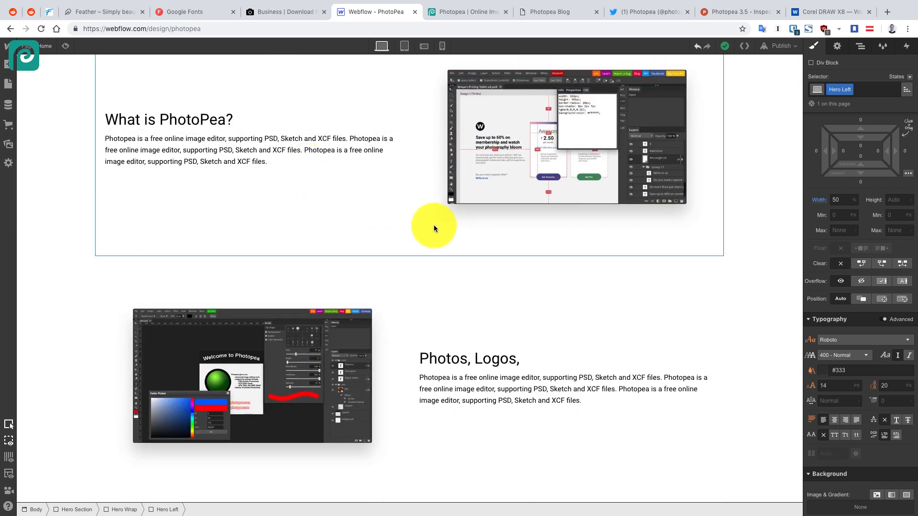
pyautogui.scroll(-8, 434, 228)
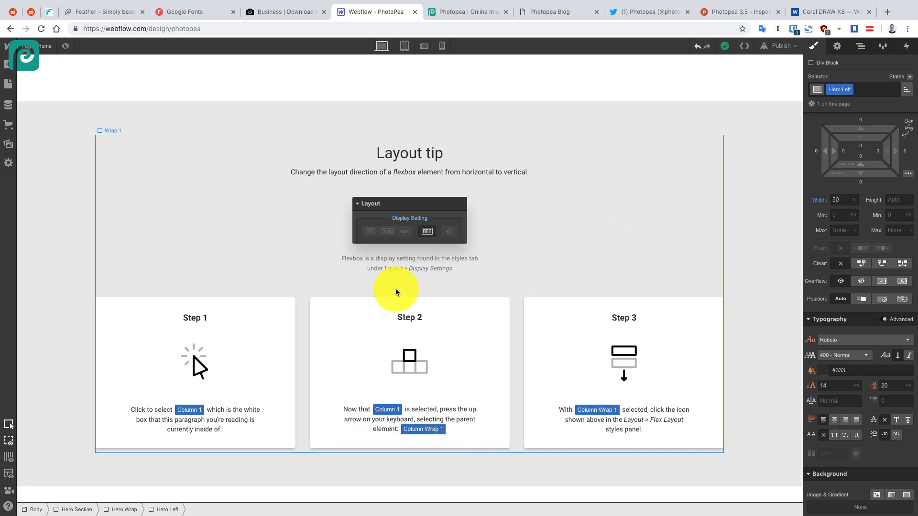
pyautogui.click(576, 12)
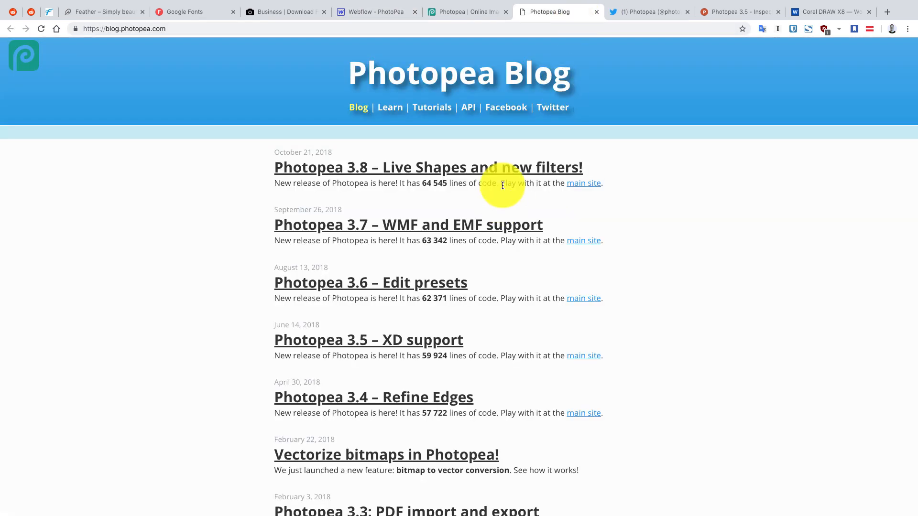
pyautogui.scroll(-12, 379, 174)
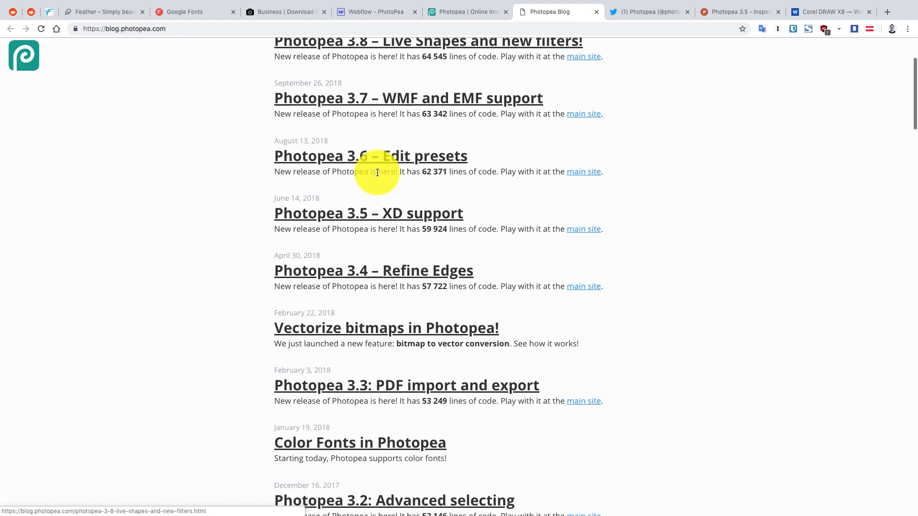
pyautogui.scroll(-12, 378, 176)
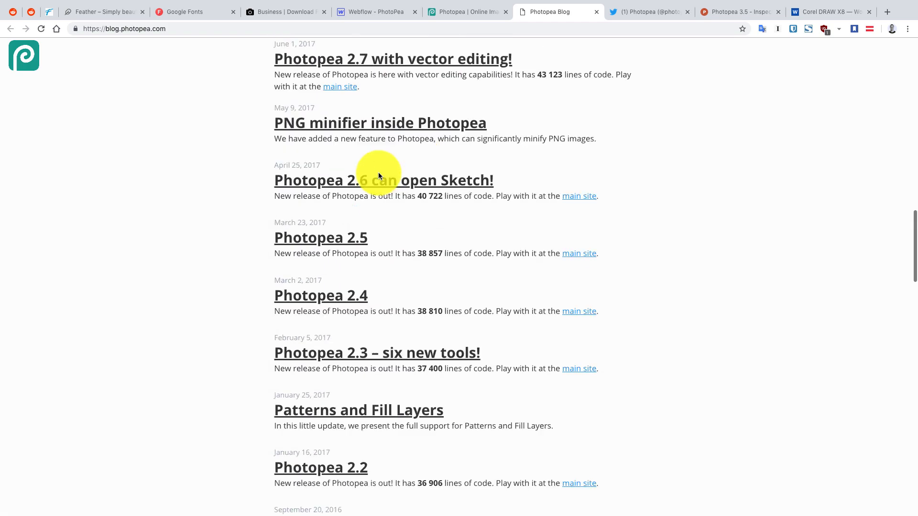
pyautogui.scroll(20, 379, 176)
pyautogui.scroll(-1, 380, 177)
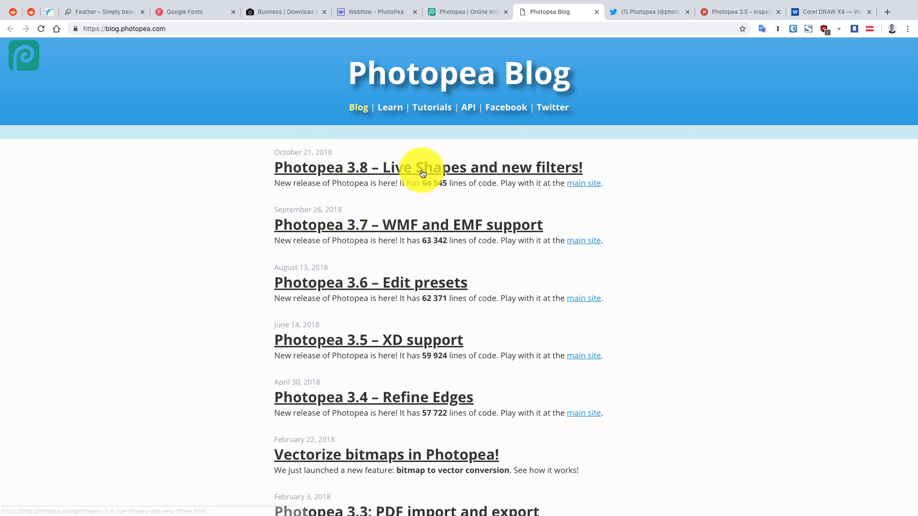
pyautogui.click(587, 190)
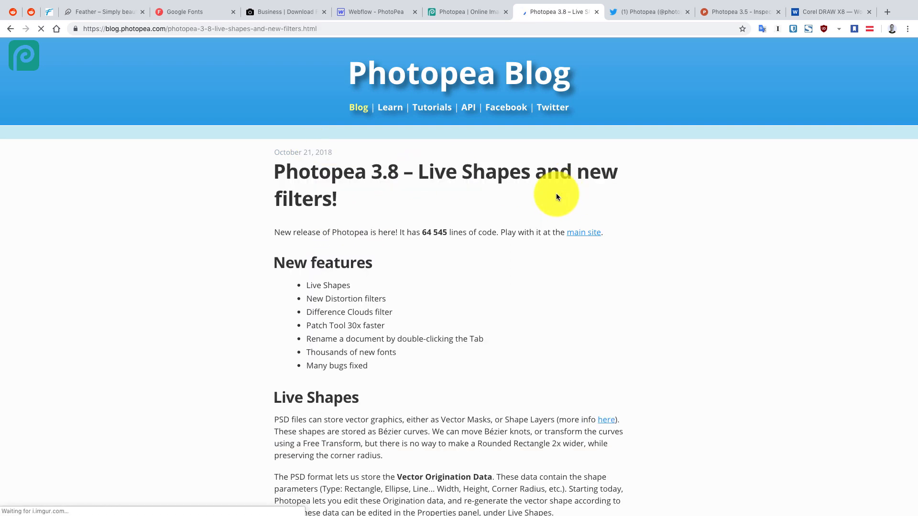
pyautogui.scroll(-14, 577, 233)
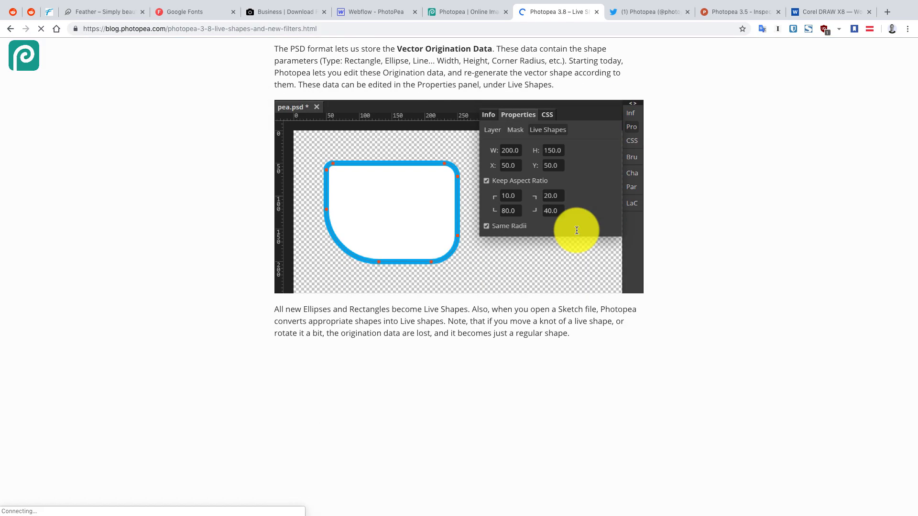
pyautogui.scroll(14, 576, 232)
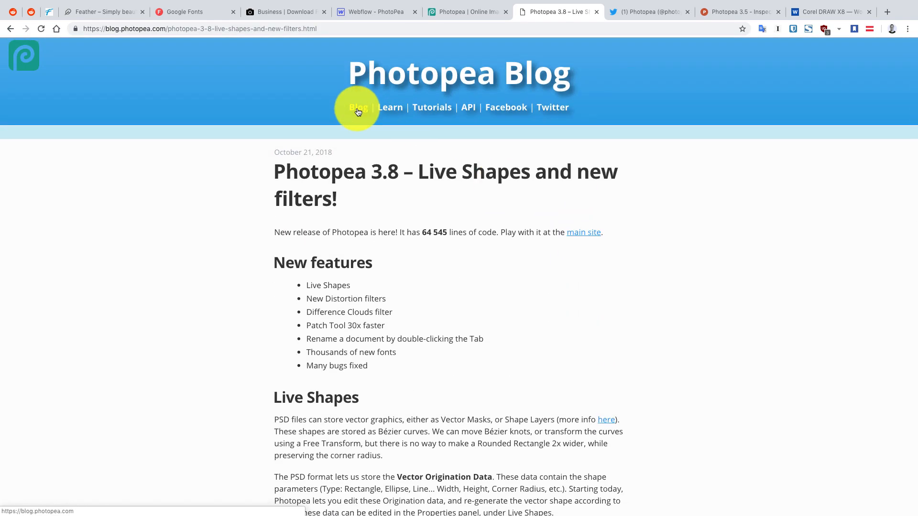
pyautogui.click(359, 109)
pyautogui.click(464, 10)
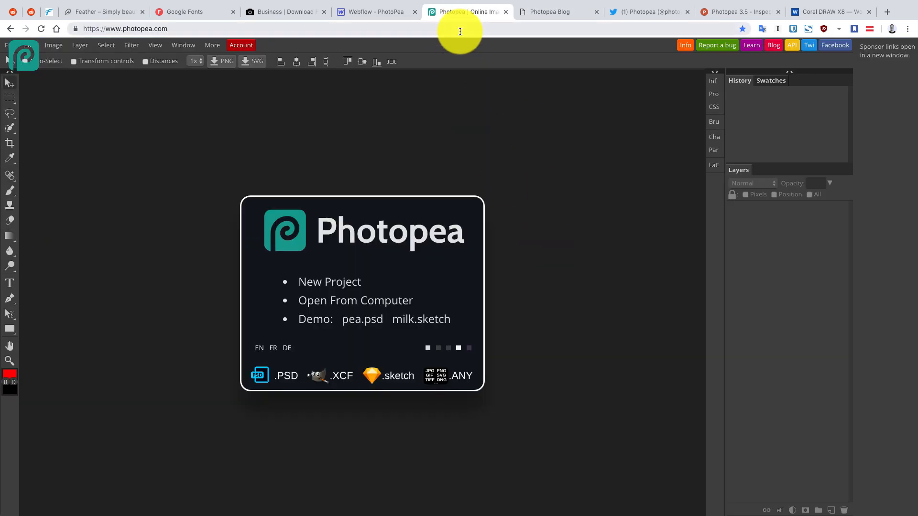
# Switch back to Webflow and replace the "Layout tip" heading text with "Latest Updates"
pyautogui.click(378, 13)
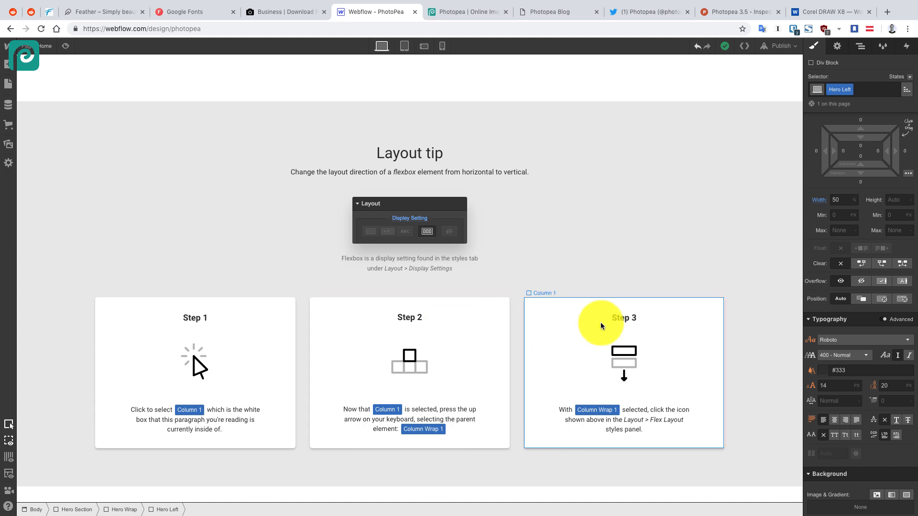
pyautogui.scroll(-2, 580, 326)
pyautogui.scroll(2, 273, 242)
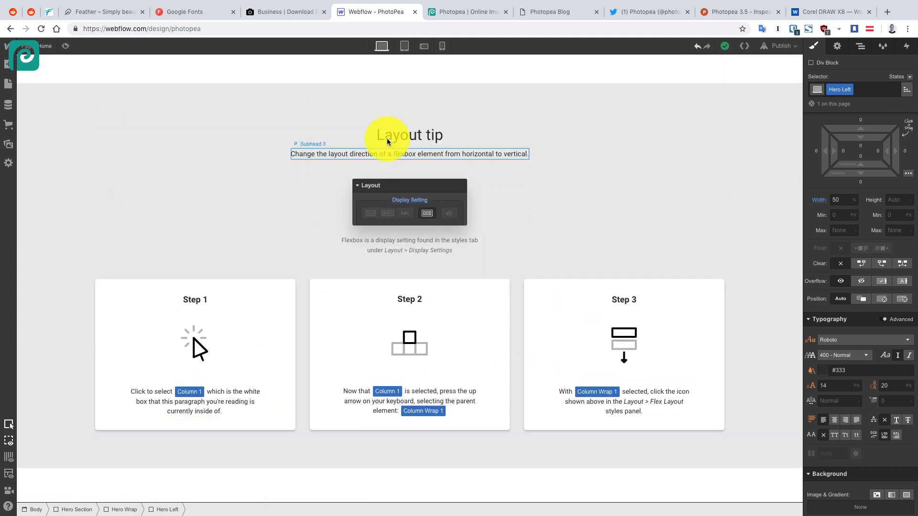
pyautogui.click(407, 135)
pyautogui.doubleClick(408, 135)
pyautogui.write('Blog')
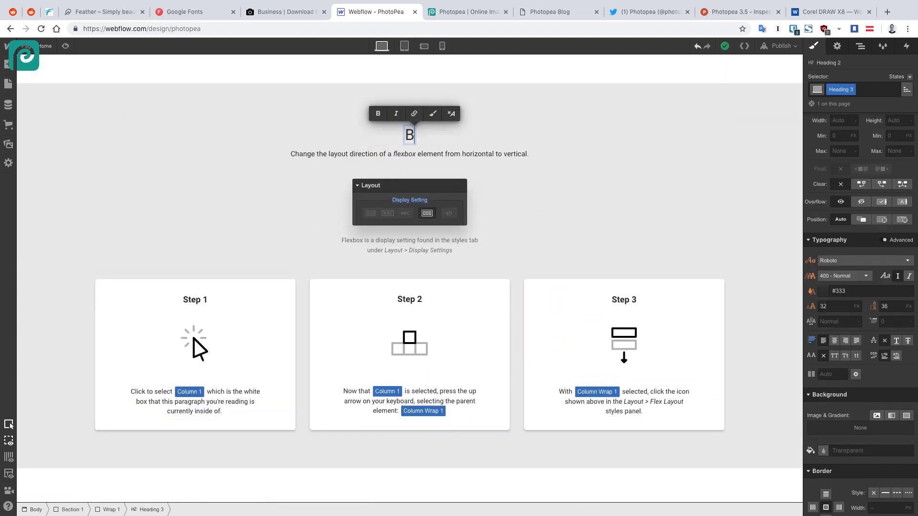
pyautogui.press('BackSpace')
pyautogui.press('BackSpace')
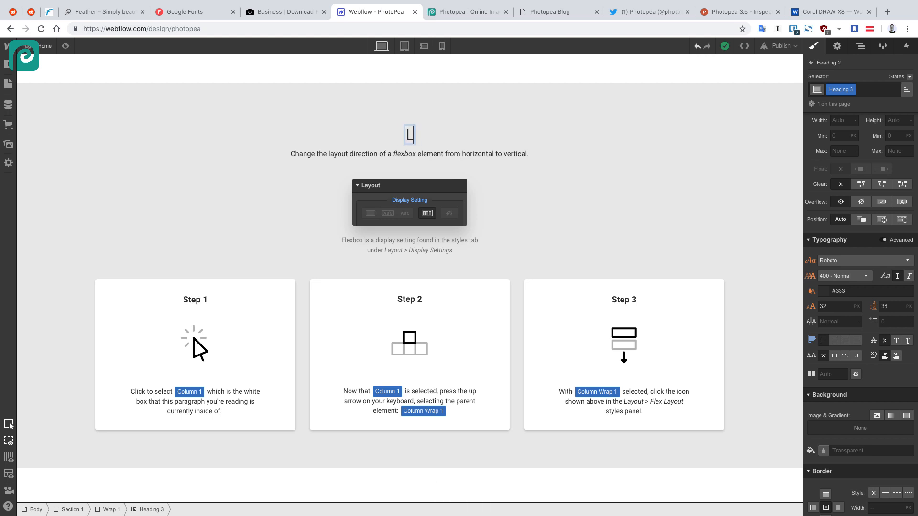
pyautogui.write('Latest Updates')
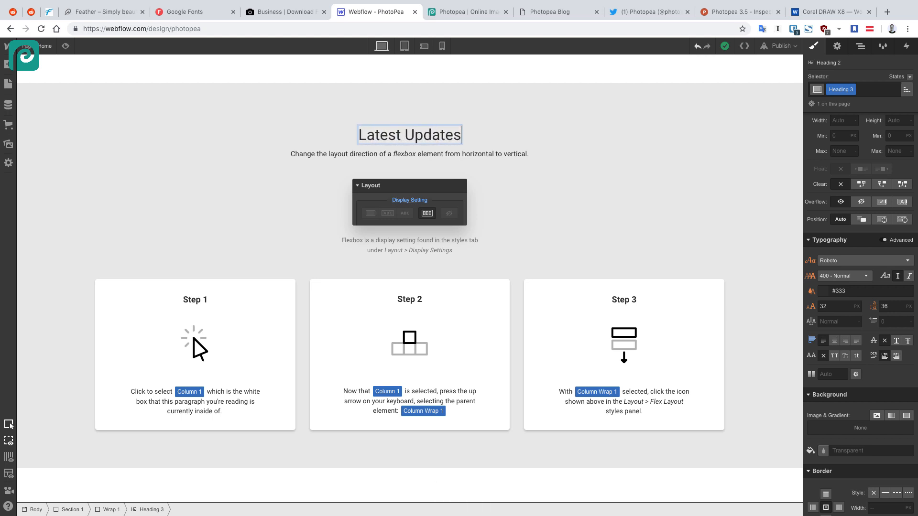
# Replace the subheading beneath Latest Updates with "Here's what's been going on at Photopea and our team."
pyautogui.click(501, 162)
pyautogui.click(503, 156)
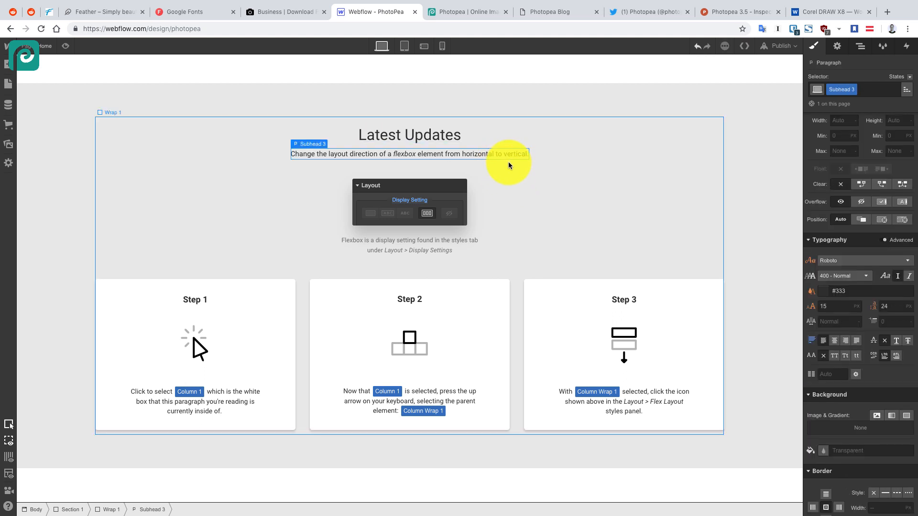
pyautogui.doubleClick(454, 151)
pyautogui.write("Here's what's been going on at Photopea and ourt")
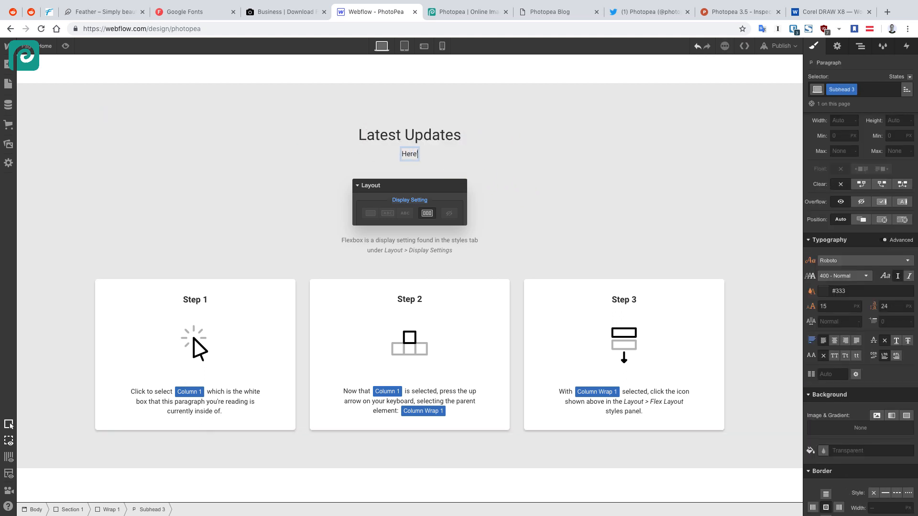
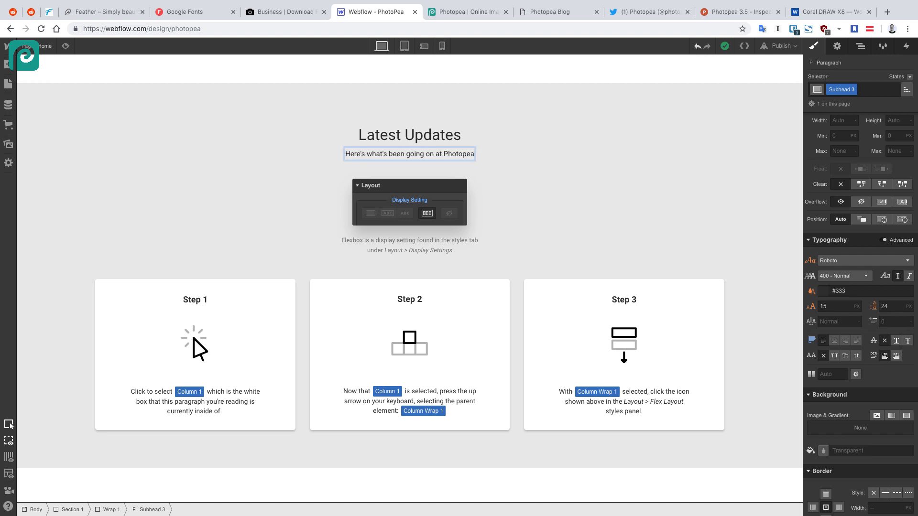
pyautogui.write('ou')
pyautogui.press('BackSpace')
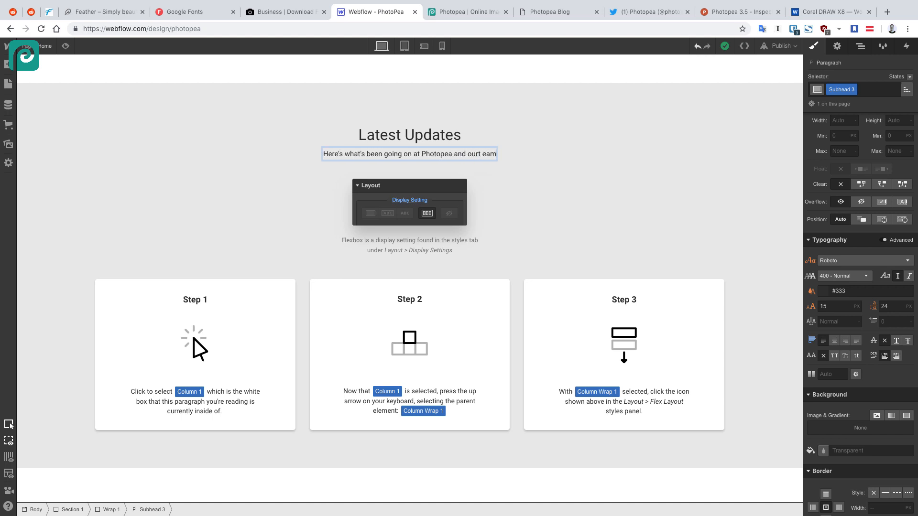
pyautogui.write('team')
# Delete the Layout screenshot and the flexbox caption below the Latest Updates subheading
pyautogui.click(394, 193)
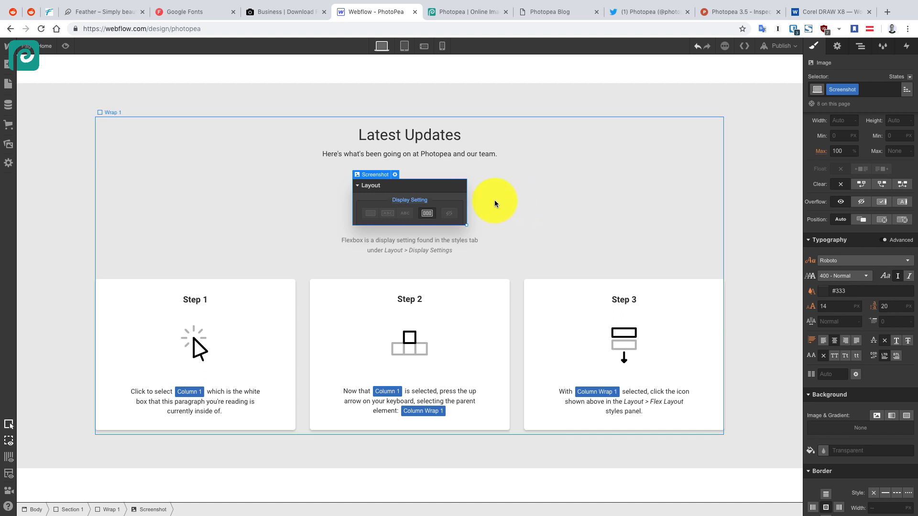
pyautogui.press('Delete')
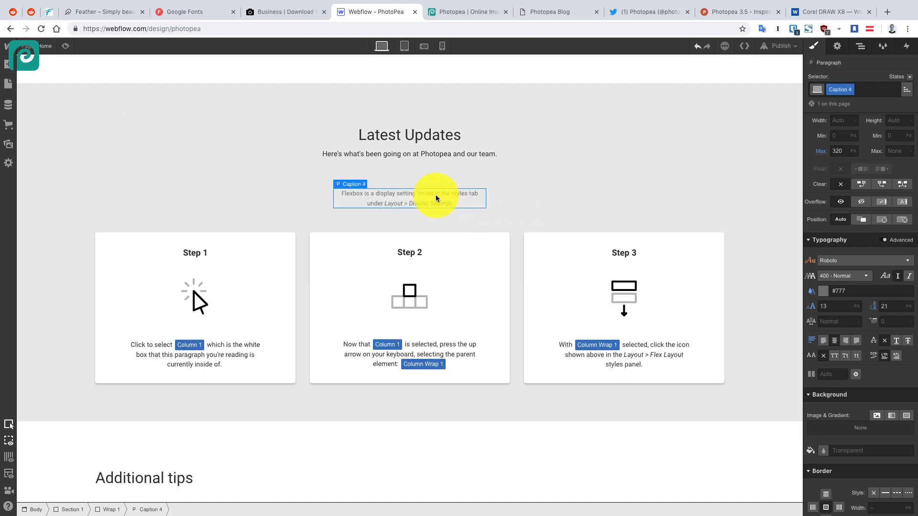
pyautogui.press('Delete')
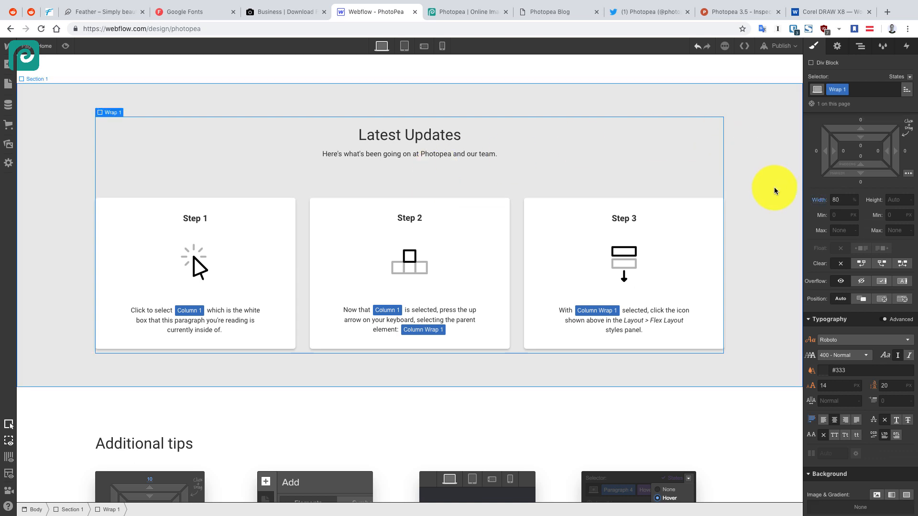
# Match the Latest Updates section's background to the Logos section's light grey, saving it as a global color named GlobalBackground
pyautogui.click(773, 187)
pyautogui.scroll(2, 759, 219)
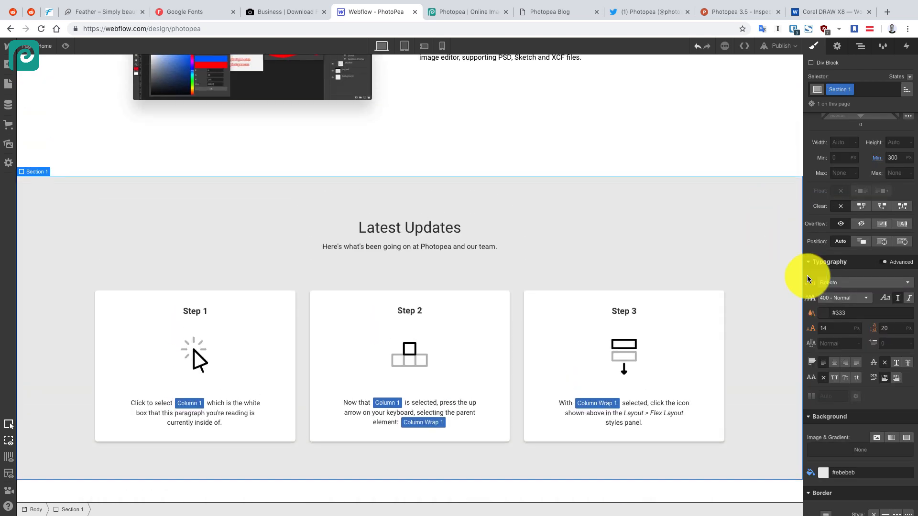
pyautogui.click(823, 473)
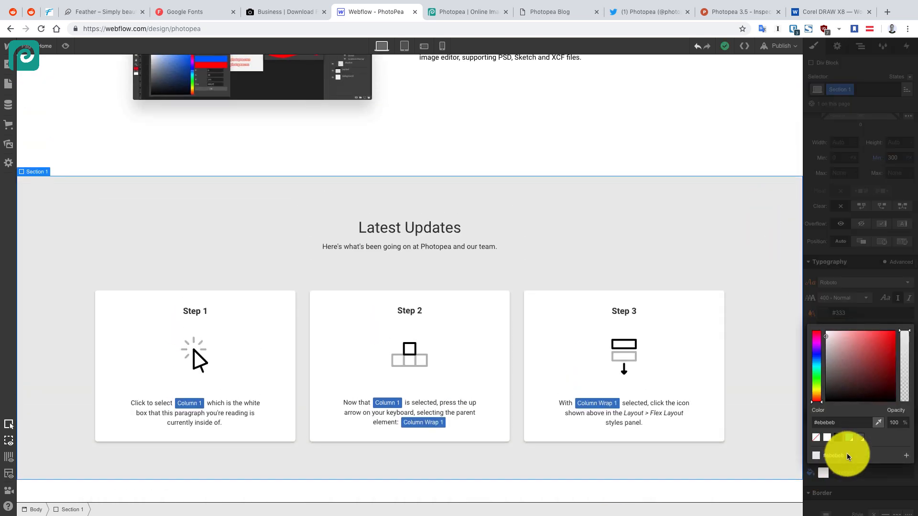
pyautogui.click(828, 438)
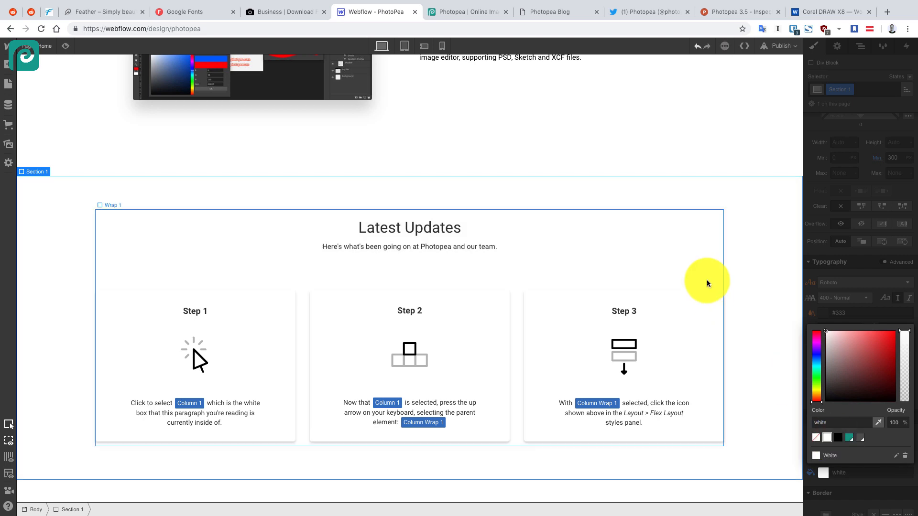
pyautogui.scroll(10, 703, 281)
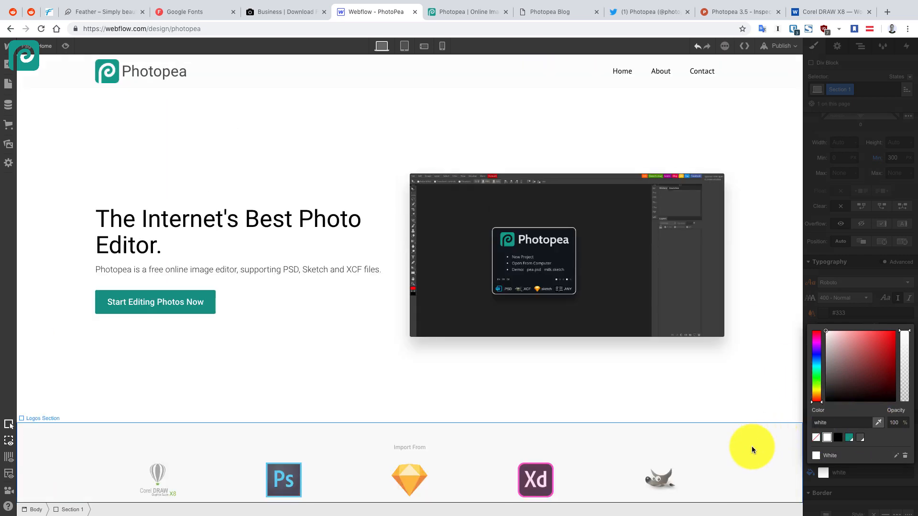
pyautogui.click(905, 455)
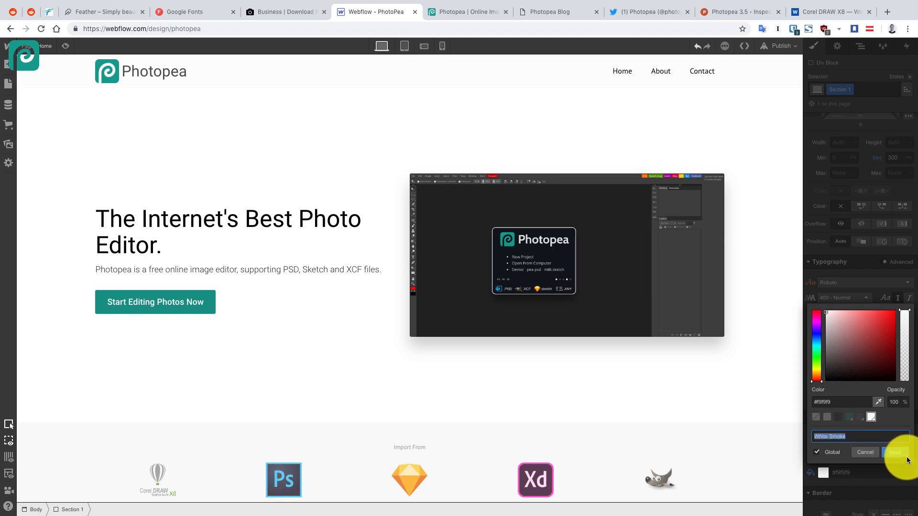
pyautogui.write('GlobalBack')
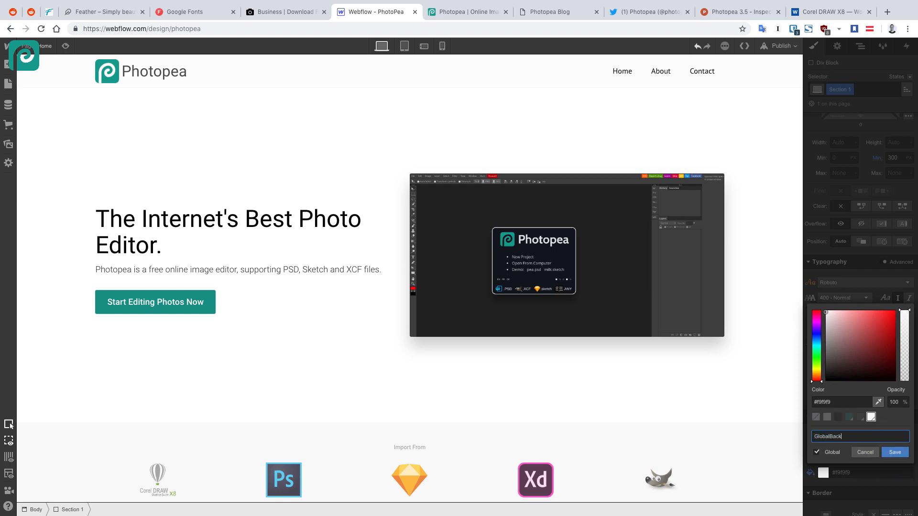
pyautogui.write('ground')
pyautogui.press('Return')
pyautogui.scroll(-10, 633, 377)
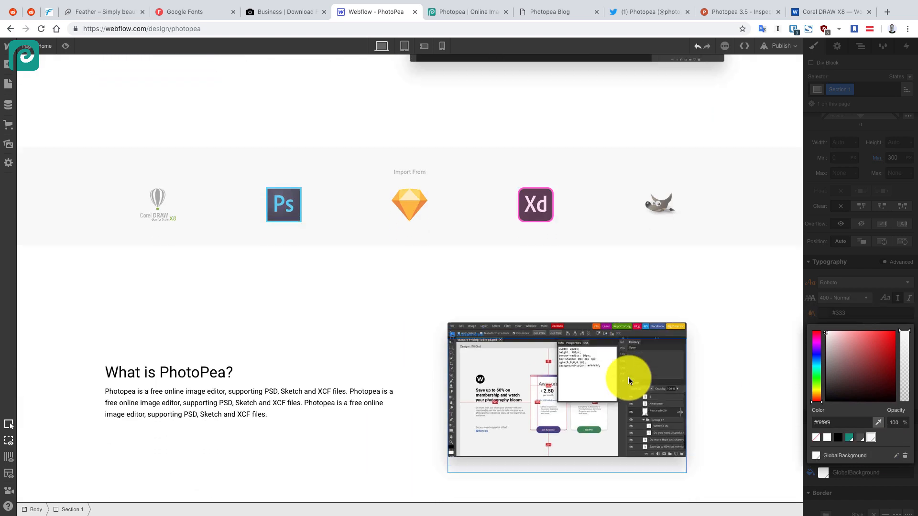
pyautogui.scroll(-5, 629, 377)
pyautogui.click(626, 132)
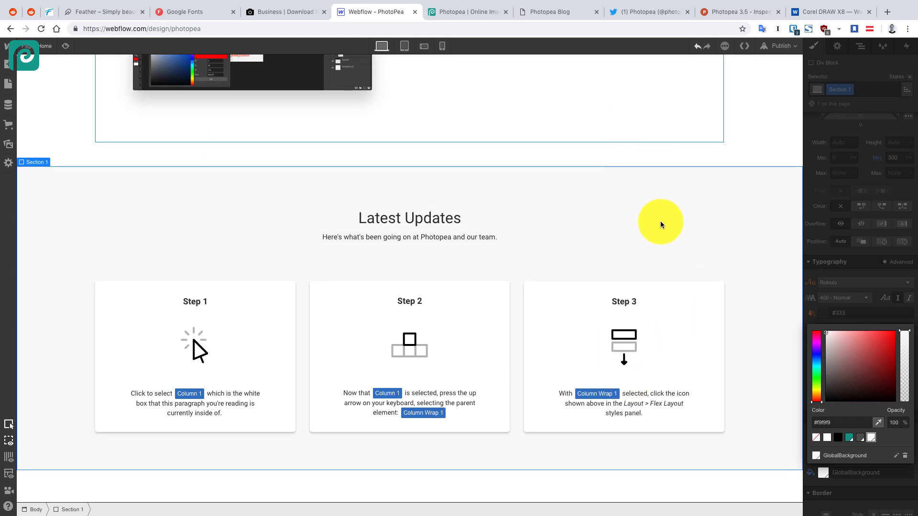
# Increase the Latest Updates heading's font size to 36 px and the subheading's beneath it to 18 px
pyautogui.scroll(-1, 574, 211)
pyautogui.click(429, 180)
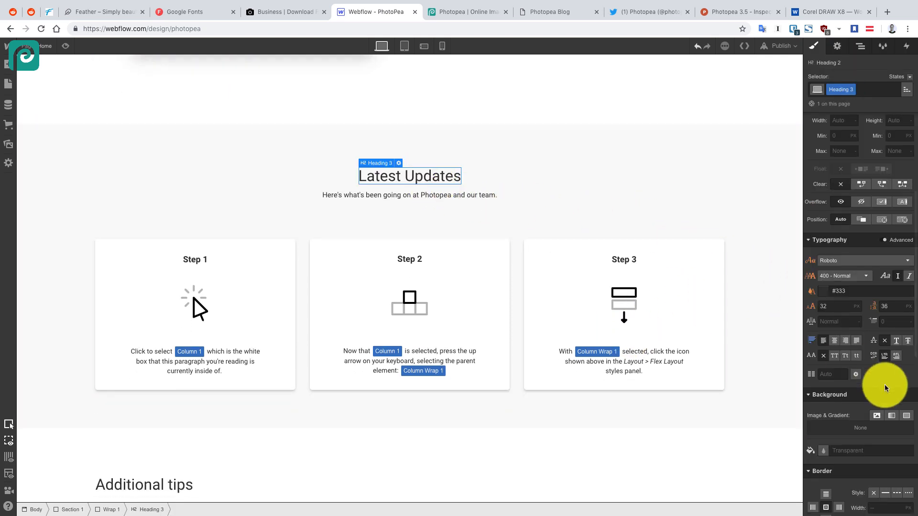
pyautogui.click(831, 308)
pyautogui.write('36')
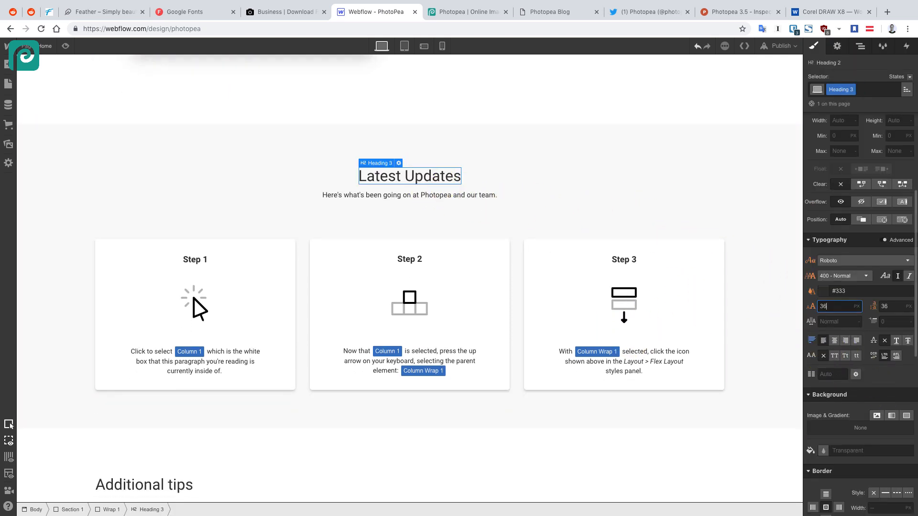
pyautogui.click(423, 199)
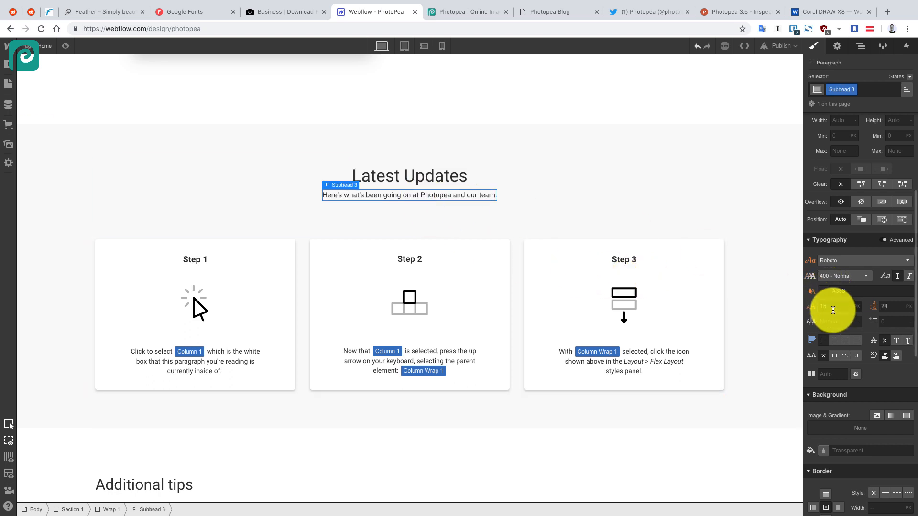
pyautogui.click(831, 307)
pyautogui.press('Return')
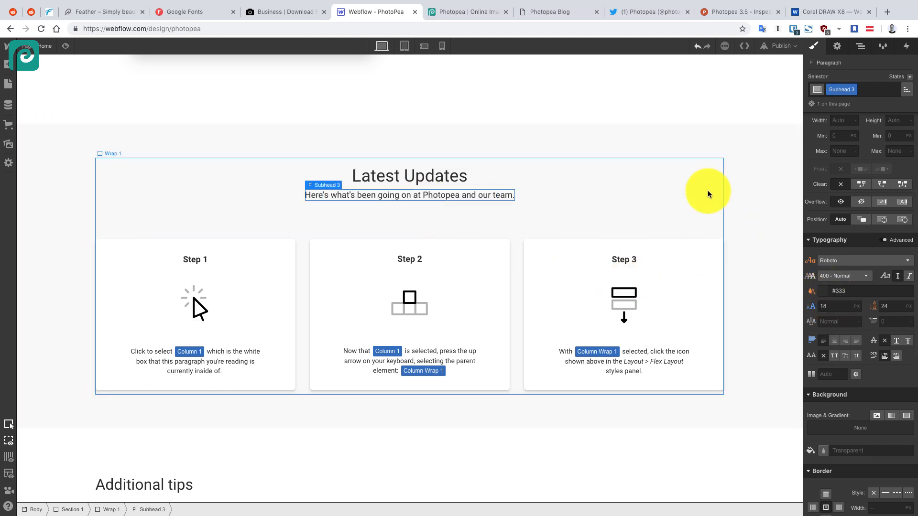
pyautogui.click(706, 195)
pyautogui.click(394, 258)
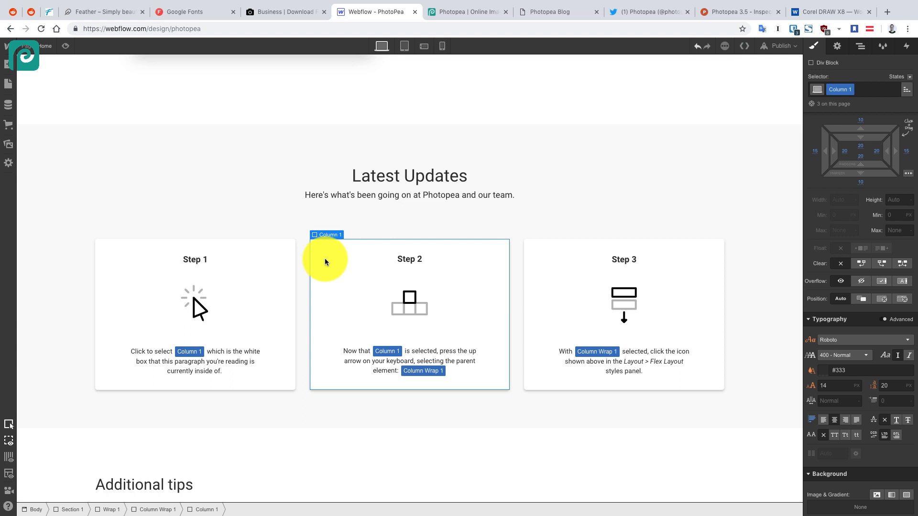
pyautogui.click(198, 257)
pyautogui.doubleClick(214, 262)
pyautogui.write('Art')
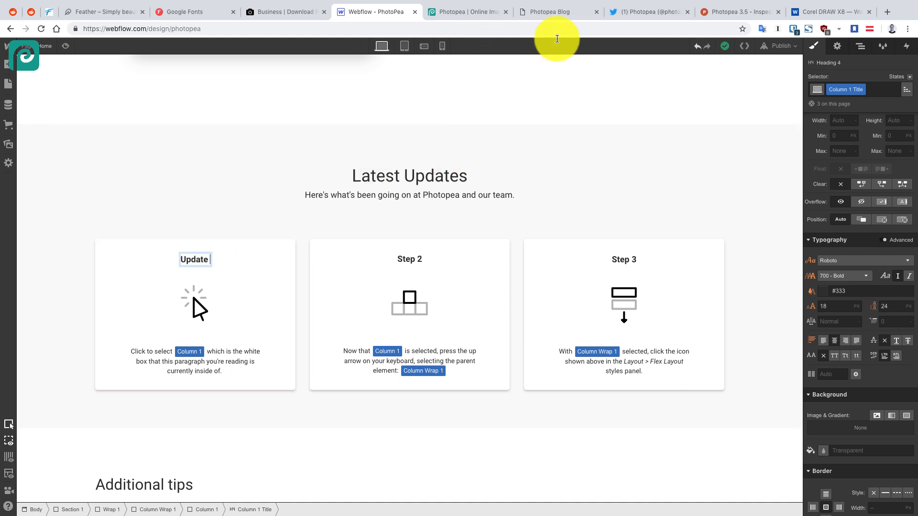
# Copy the newest post's title from the Photopea Blog and make the first card's title in Webflow "Photopea 3.8 – Live Shapes and new filters!"
pyautogui.moveTo(550, 11); pyautogui.dragTo(449, 10)
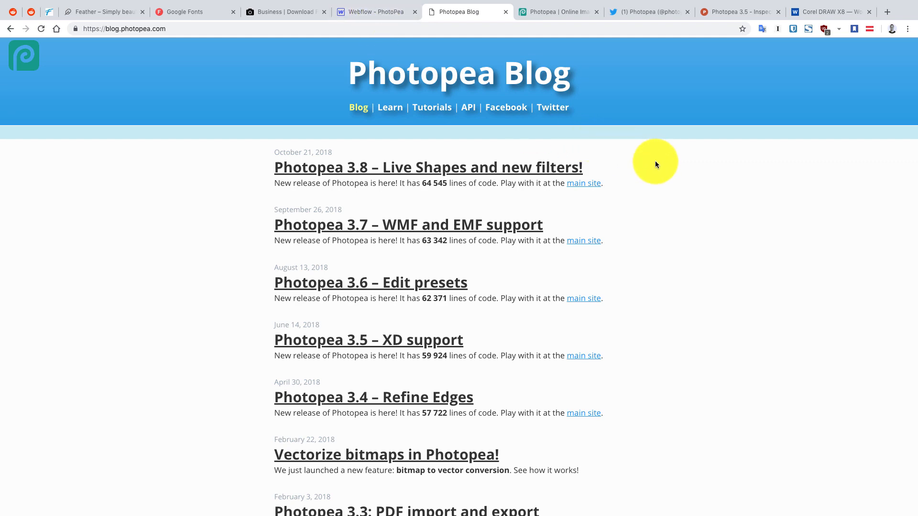
pyautogui.rightClick(448, 168)
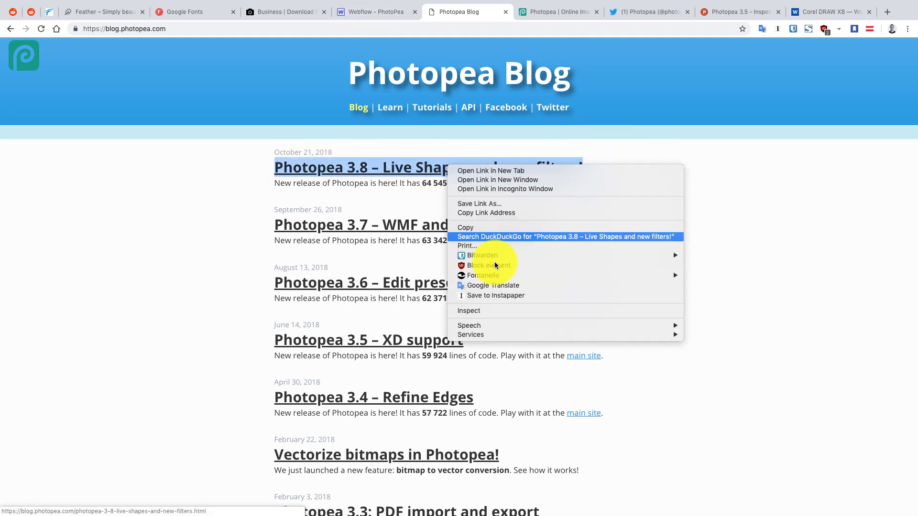
pyautogui.click(478, 226)
pyautogui.click(345, 7)
pyautogui.doubleClick(199, 258)
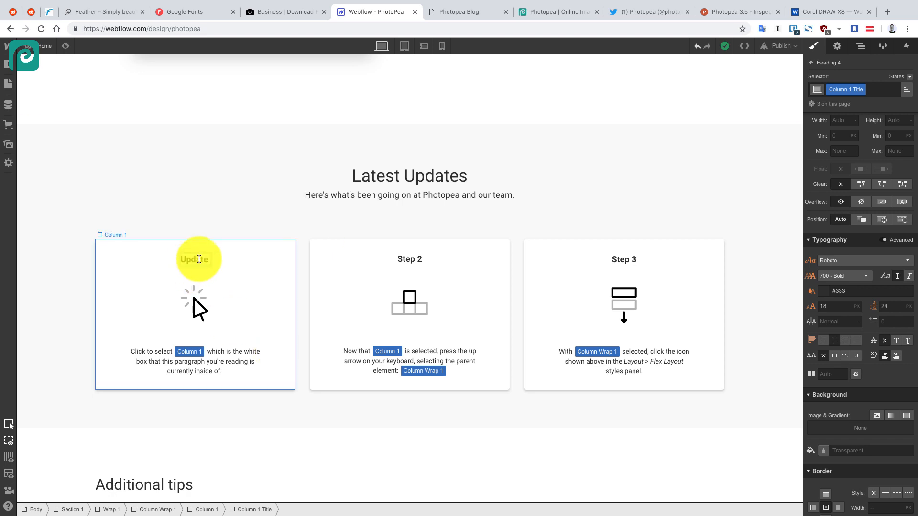
pyautogui.hotkey('ctrl', 'v')
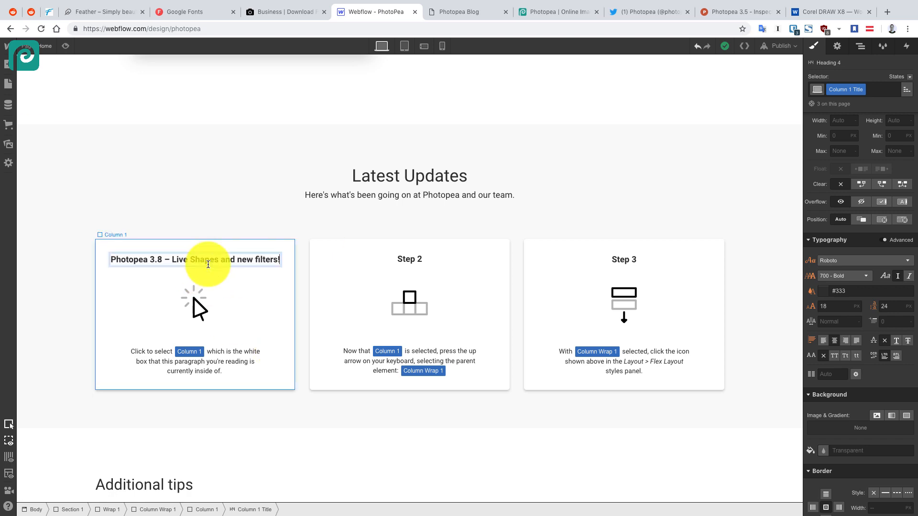
pyautogui.click(251, 289)
# Replace the "Step 2" card title with "Photopea 3.7 – WMF and EMF support" copied from the Photopea Blog
pyautogui.click(439, 11)
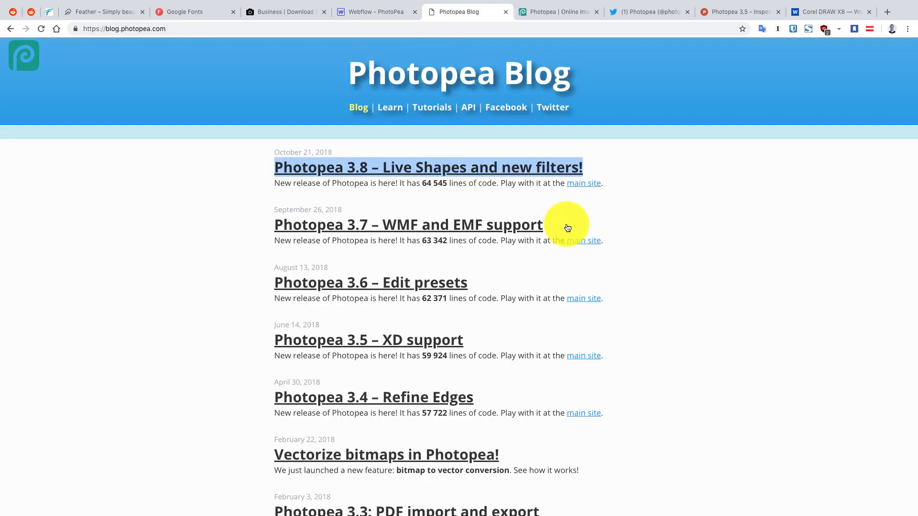
pyautogui.click(698, 231)
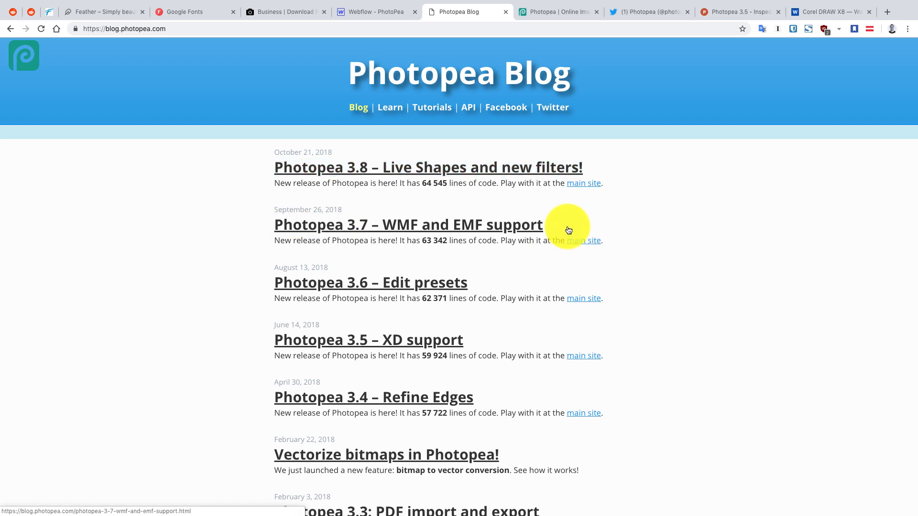
pyautogui.moveTo(218, 229); pyautogui.dragTo(568, 225)
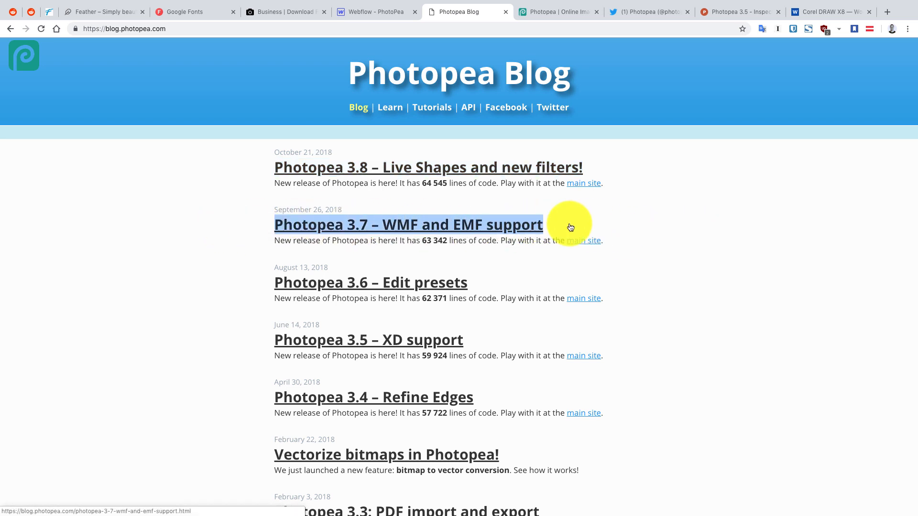
pyautogui.hotkey('ctrl', 'shift', 'Tab')
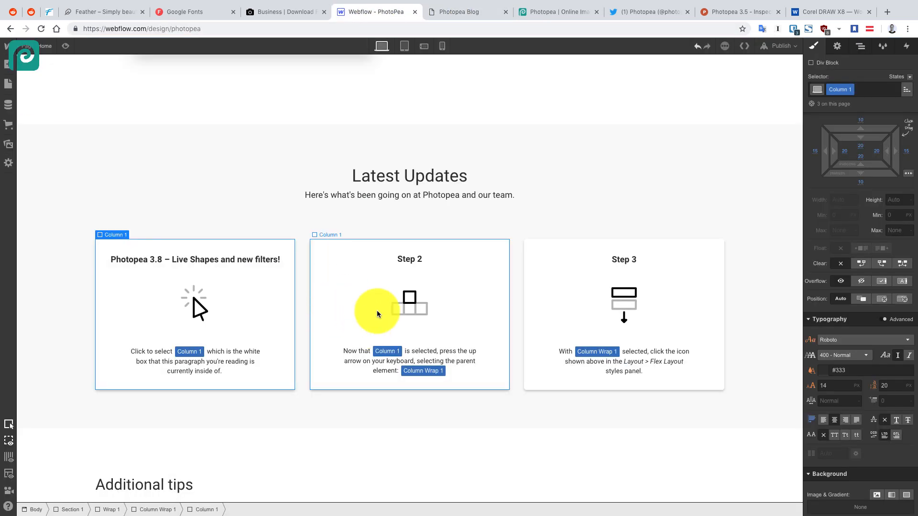
pyautogui.doubleClick(411, 258)
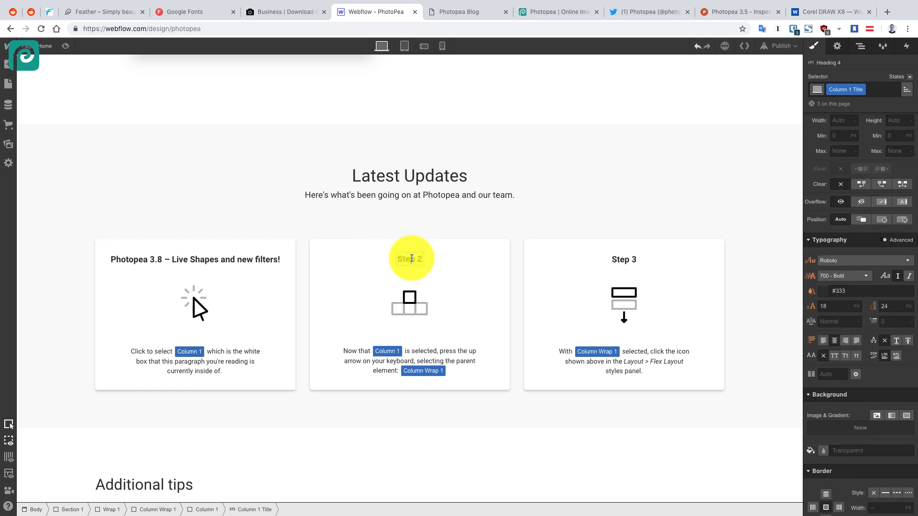
pyautogui.hotkey('ctrl', 'v')
pyautogui.tripleClick(412, 258)
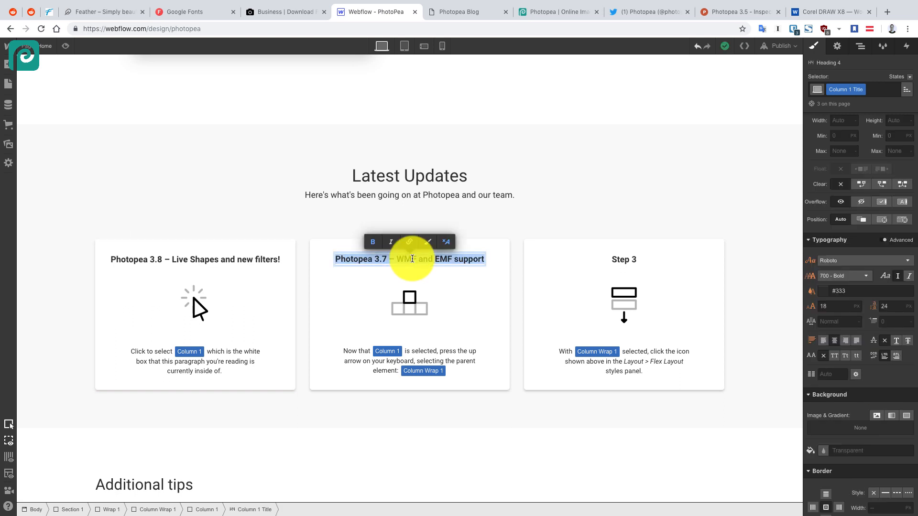
# Replace the "Step 3" card title with "Photopea 3.6 – Edit presets" copied from the Photopea Blog
pyautogui.click(446, 11)
pyautogui.moveTo(219, 281); pyautogui.dragTo(478, 284)
pyautogui.click(385, 13)
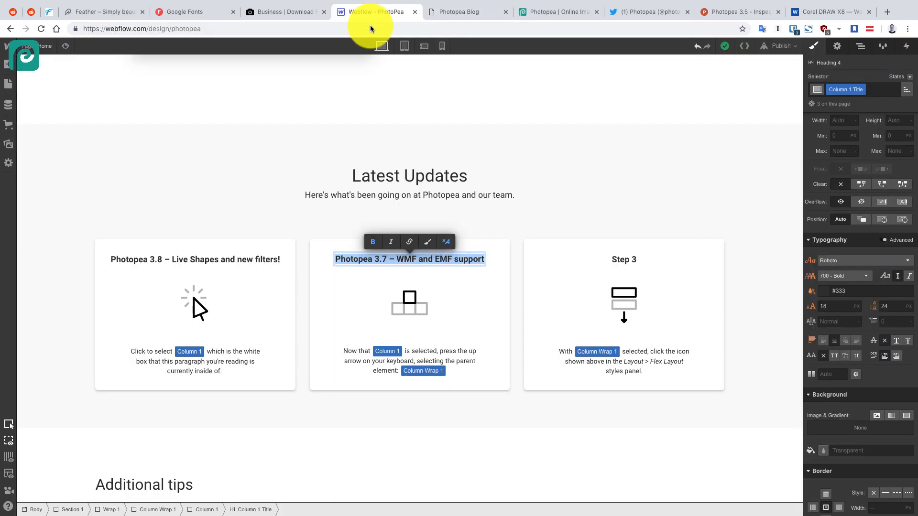
pyautogui.doubleClick(623, 257)
pyautogui.hotkey('ctrl', 'v')
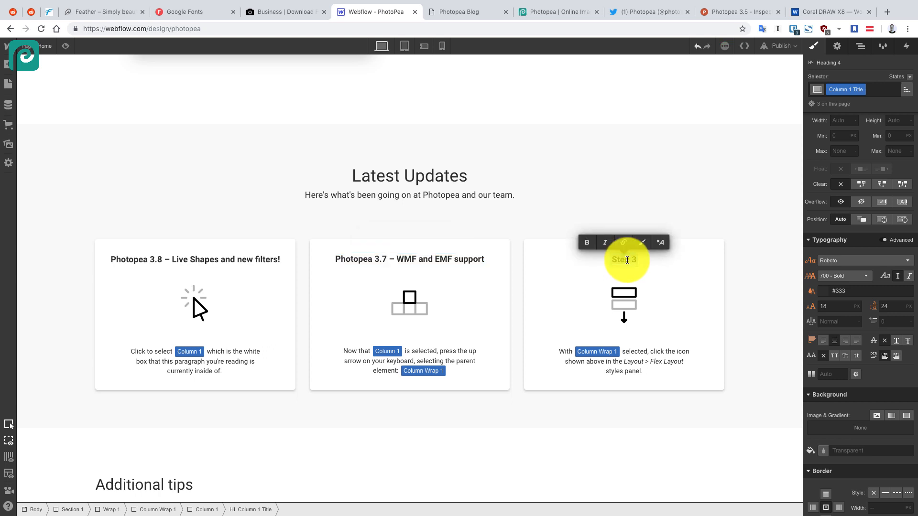
pyautogui.click(719, 226)
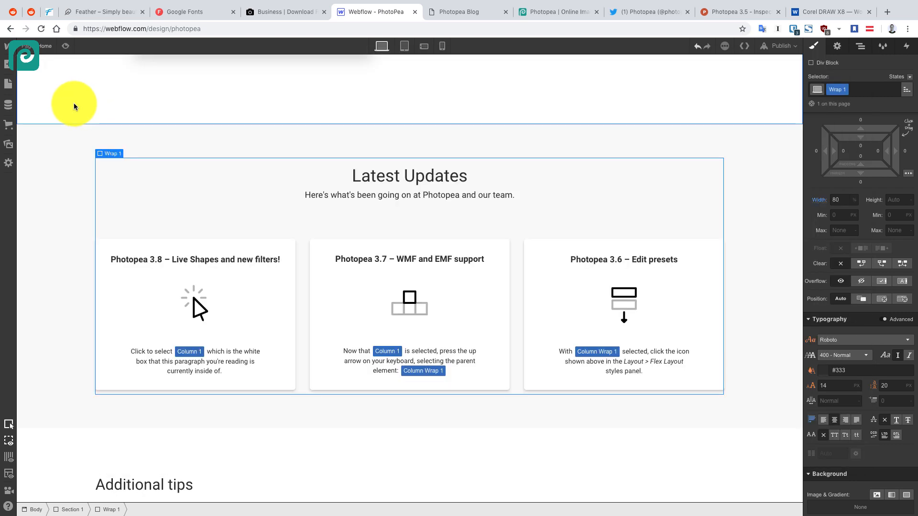
# Add a text block between the first card's title and its icon
pyautogui.click(8, 64)
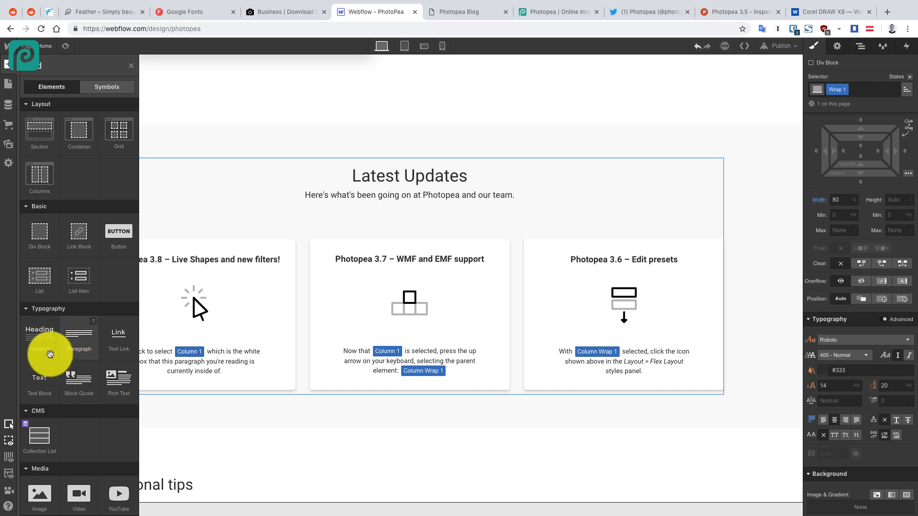
pyautogui.moveTo(40, 379); pyautogui.dragTo(193, 269)
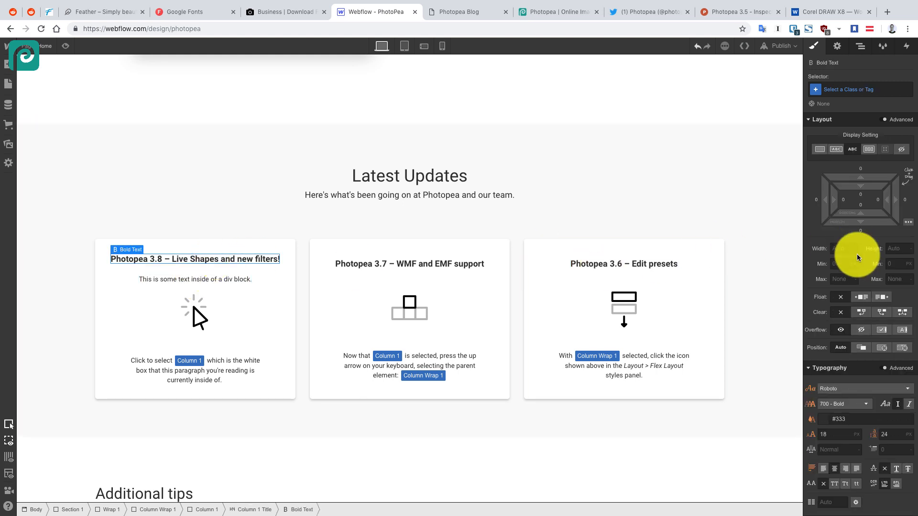
pyautogui.click(202, 309)
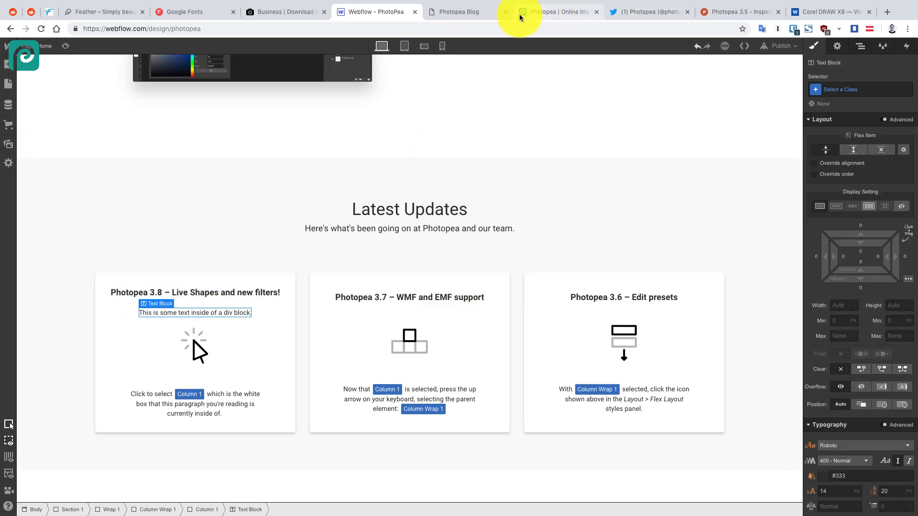
# Replace the first card's placeholder text block with the date "October 21, 2018" copied from the Photopea Blog
pyautogui.click(557, 13)
pyautogui.click(483, 12)
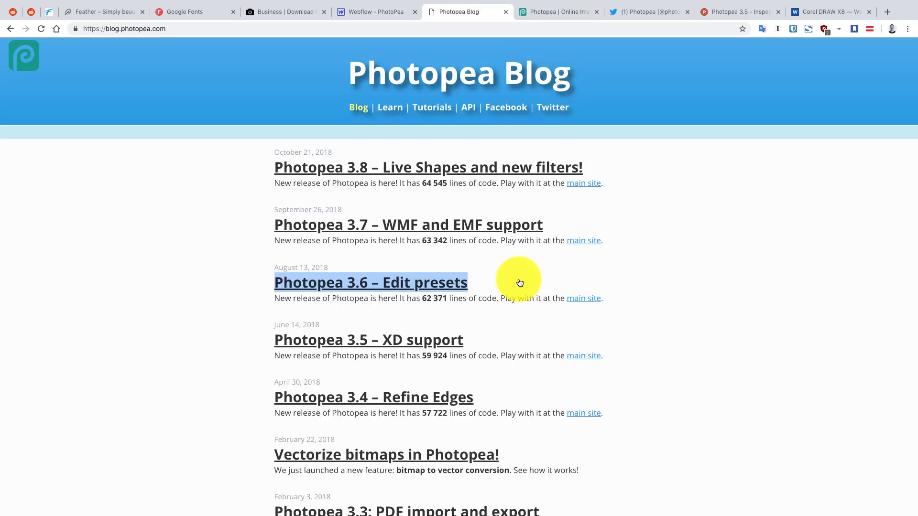
pyautogui.click(752, 247)
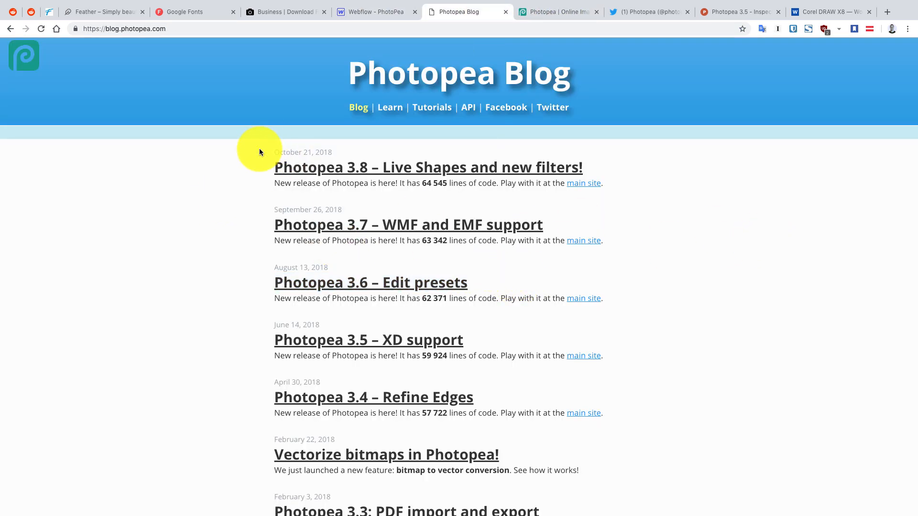
pyautogui.moveTo(254, 148); pyautogui.dragTo(328, 157)
pyautogui.hotkey('ctrl', 'c')
pyautogui.click(366, 12)
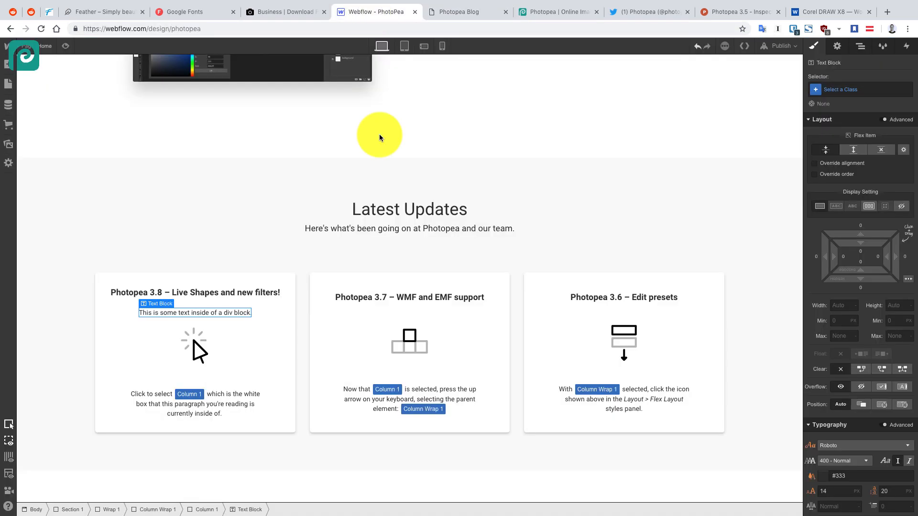
pyautogui.doubleClick(194, 314)
pyautogui.hotkey('ctrl', 'v')
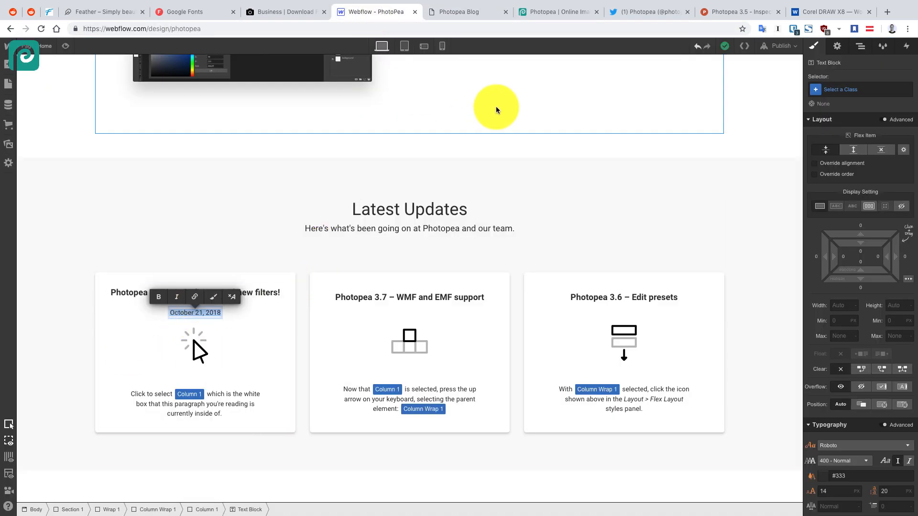
# Copy the Photopea 3.7 post's date from the Photopea Blog and return to Webflow
pyautogui.click(497, 10)
pyautogui.click(277, 212)
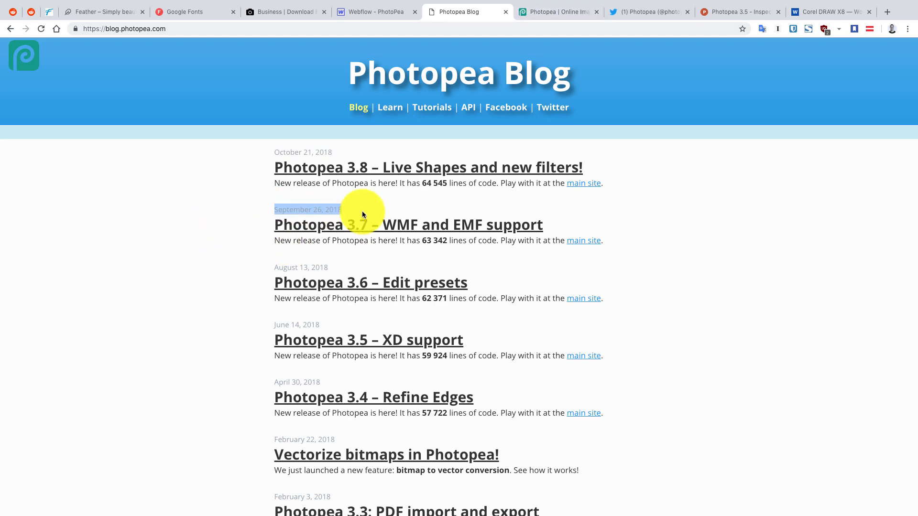
pyautogui.click(380, 13)
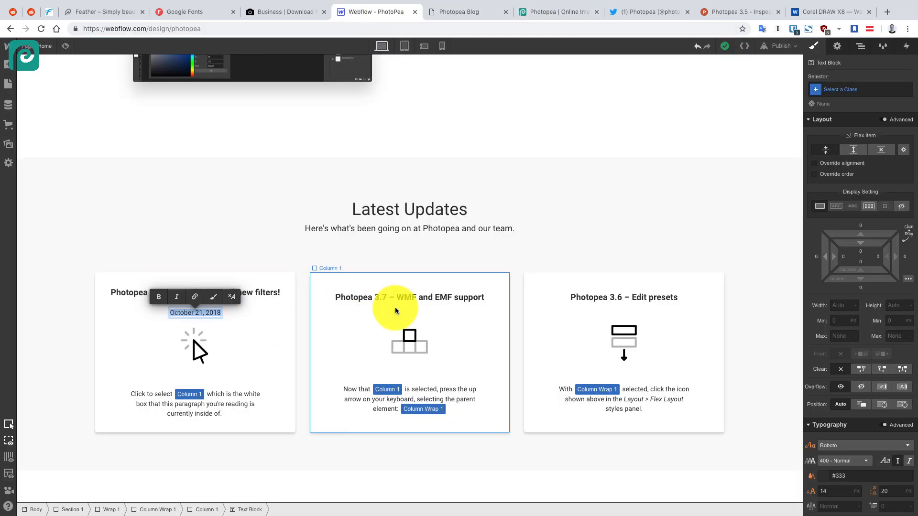
# Duplicate the first card's date text block and place the copy directly beneath the Photopea 3.7 card's title
pyautogui.press('Escape')
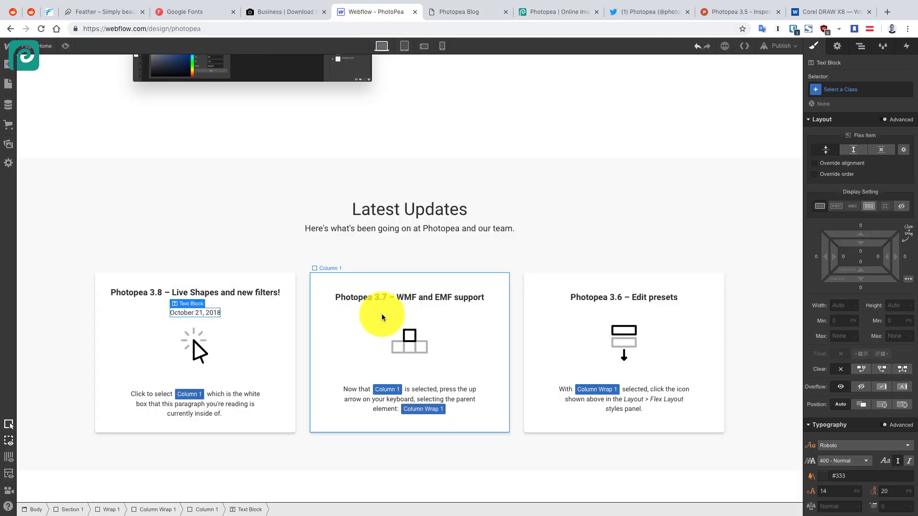
pyautogui.click(409, 311)
pyautogui.click(411, 301)
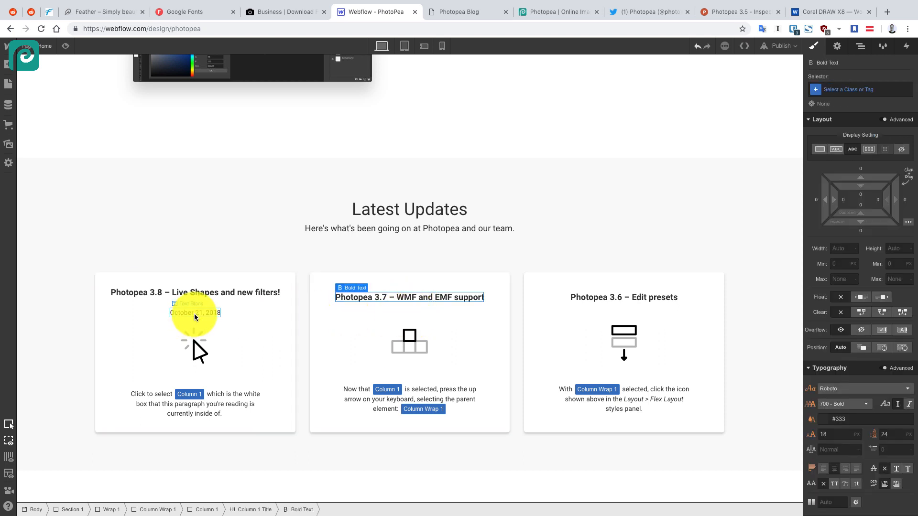
pyautogui.click(195, 314)
pyautogui.click(417, 301)
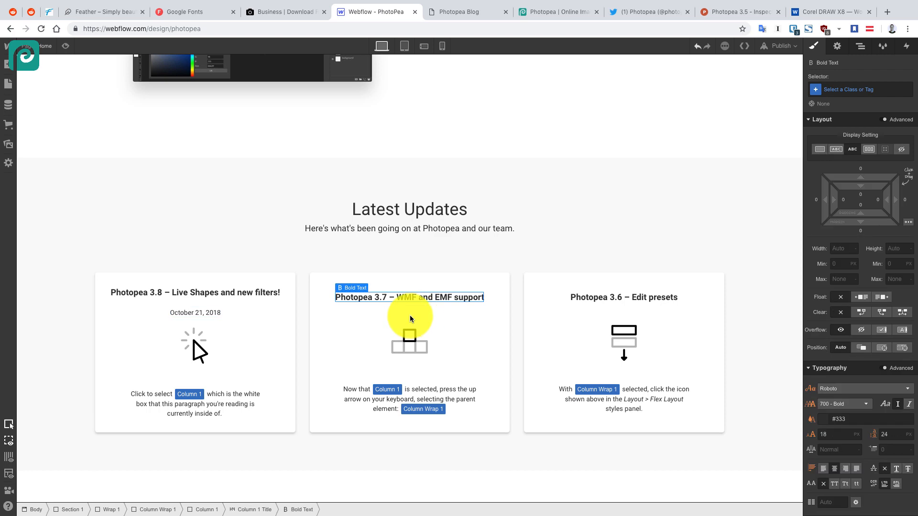
pyautogui.press('super+v')
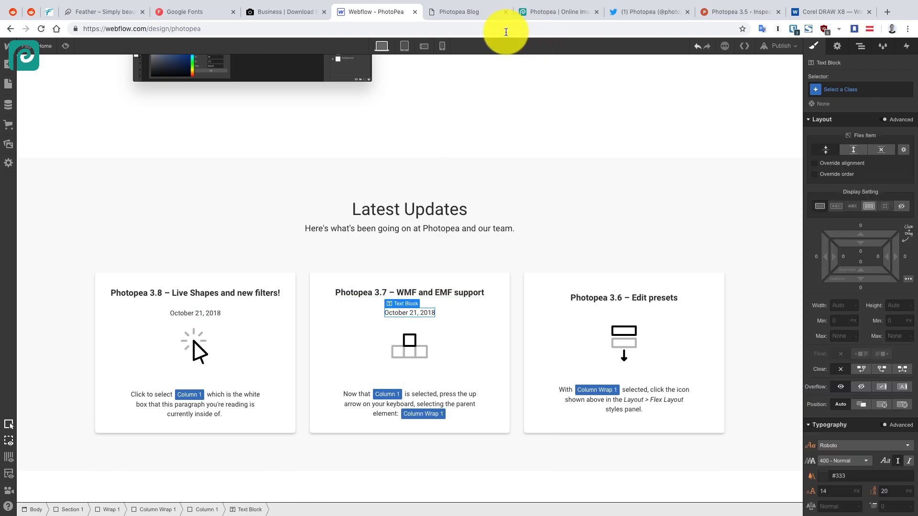
# Set the second card's date to "September 26, 2018", copied from the Photopea Blog
pyautogui.click(545, 11)
pyautogui.click(489, 6)
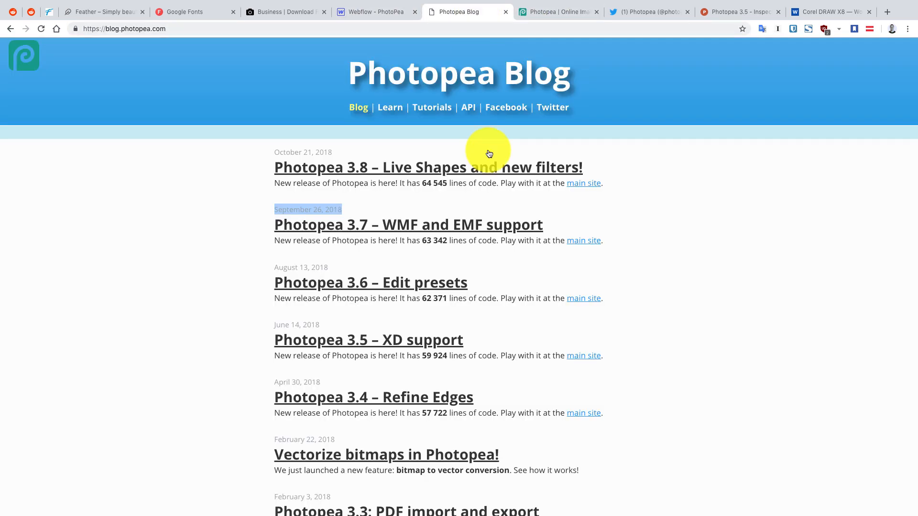
pyautogui.click(371, 16)
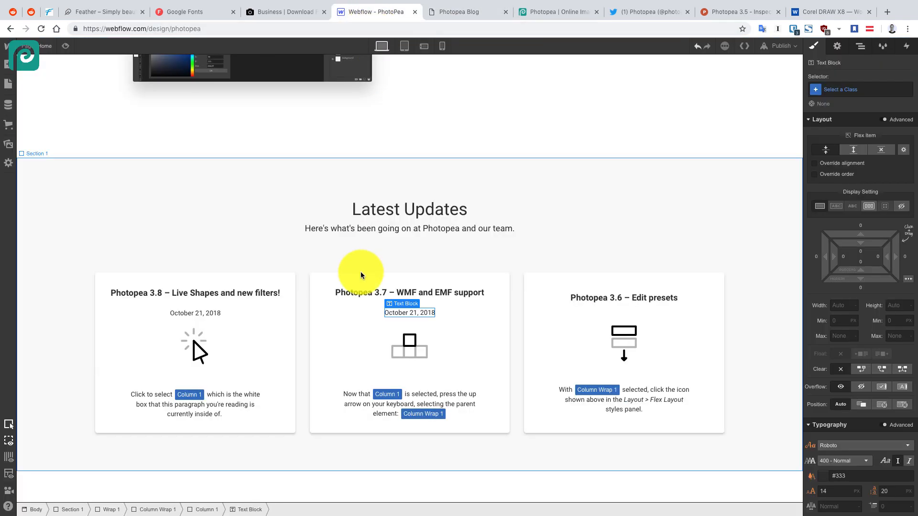
pyautogui.tripleClick(406, 312)
pyautogui.write('September 26, 2018')
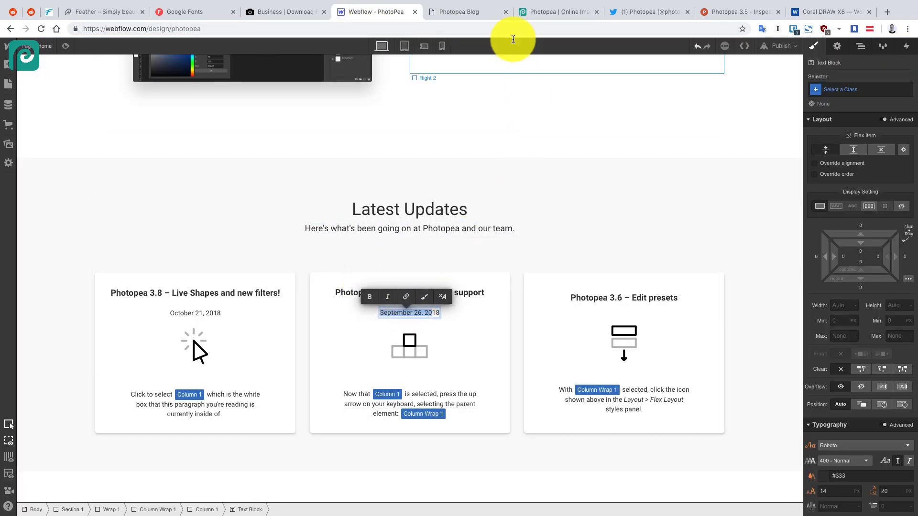
# Copy the Photopea 3.6 post's date from the Photopea Blog and return to Webflow
pyautogui.click(486, 11)
pyautogui.click(302, 265)
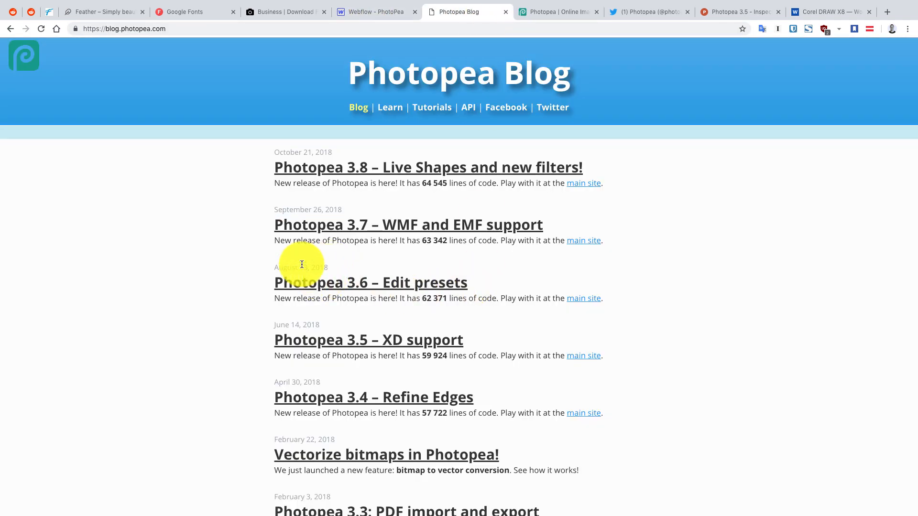
pyautogui.click(381, 10)
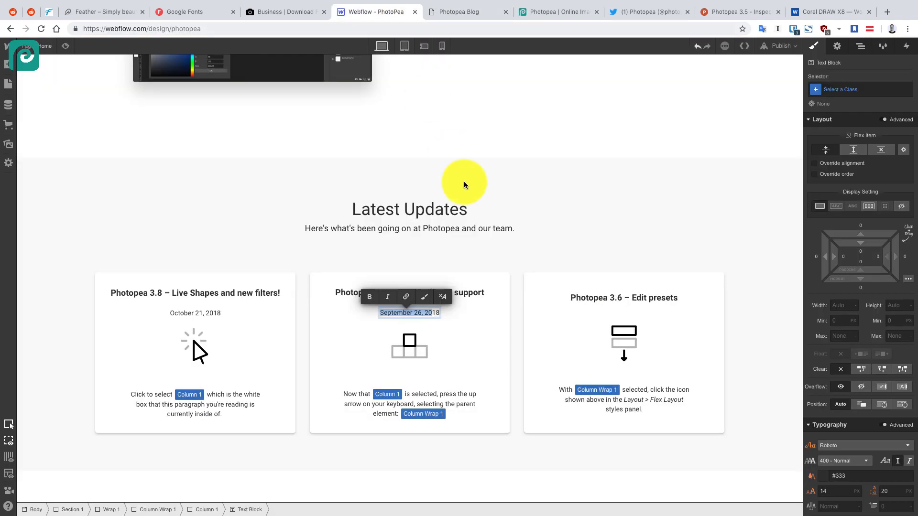
# Duplicate the second card's date text block and place the copy directly beneath the Photopea 3.6 card's title
pyautogui.click(404, 314)
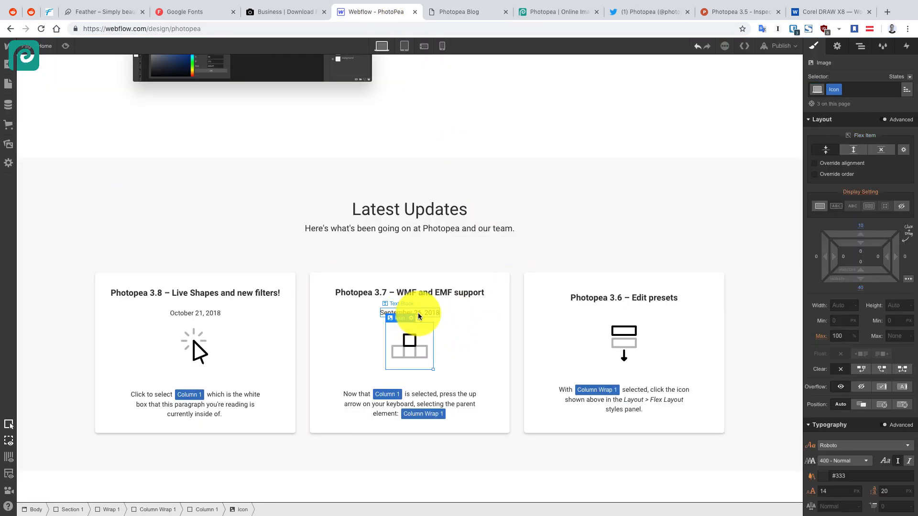
pyautogui.click(417, 312)
pyautogui.click(622, 301)
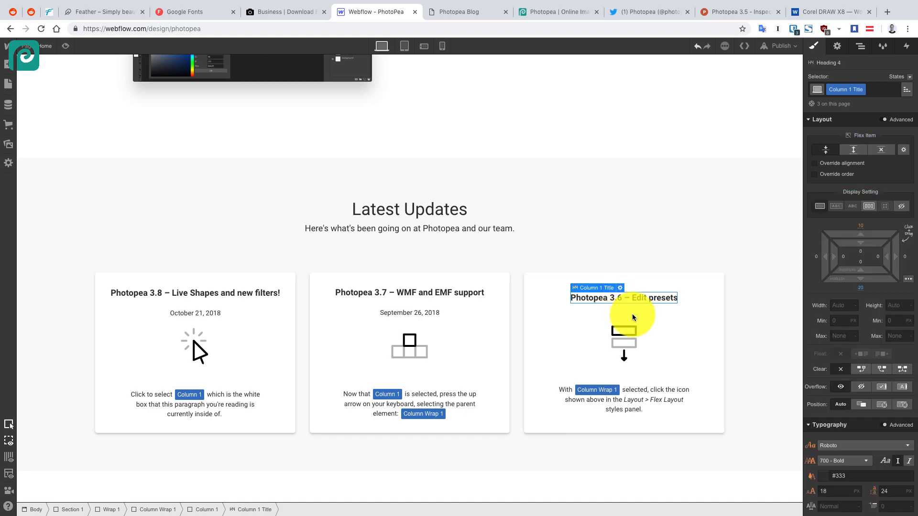
pyautogui.hotkey('ctrl', 'v')
# Set the third card's date to "August 13, 2018", copied from the Photopea Blog
pyautogui.click(455, 13)
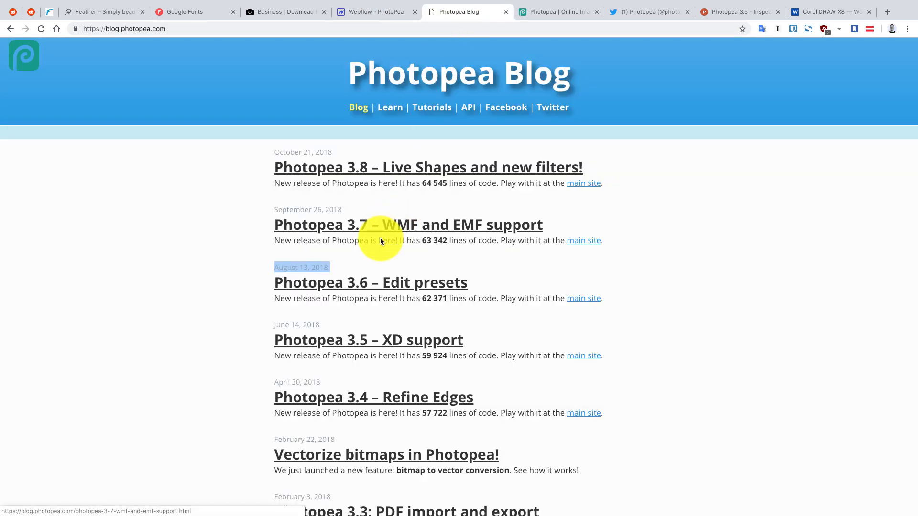
pyautogui.click(381, 10)
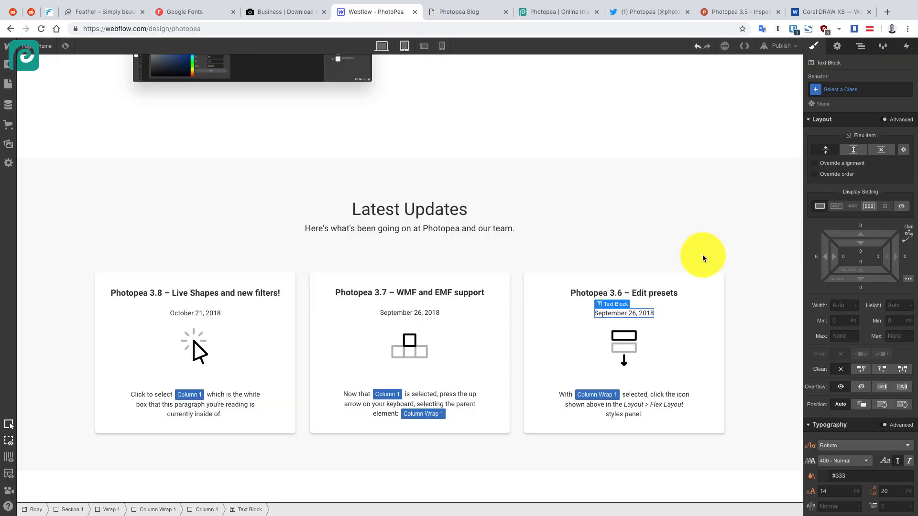
pyautogui.doubleClick(626, 312)
pyautogui.write('August 13, 2018')
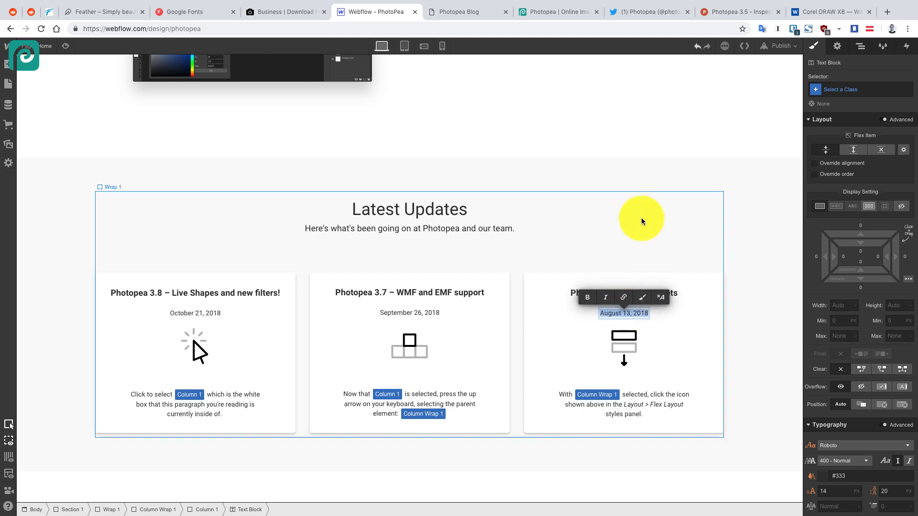
pyautogui.click(642, 220)
# Change the "Additional tips" section heading below the update cards to "Tutorials"
pyautogui.scroll(-3, 549, 283)
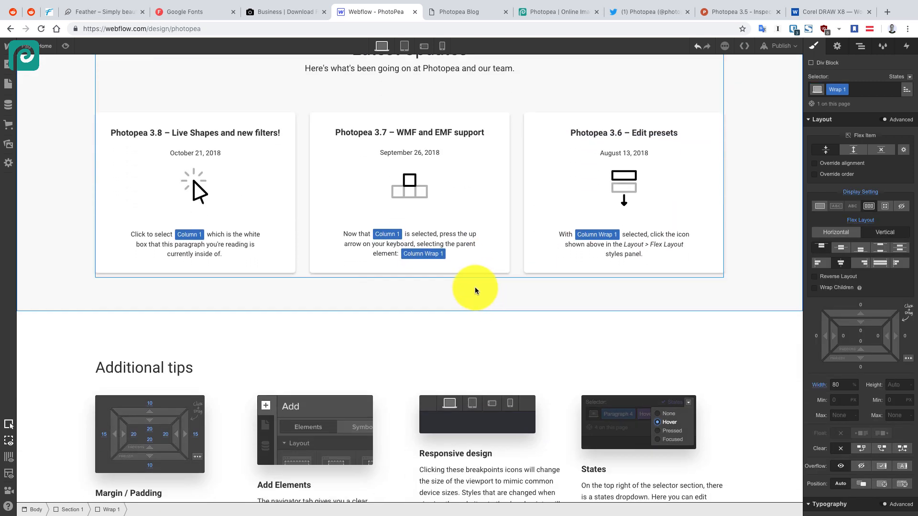
pyautogui.click(135, 367)
pyautogui.doubleClick(139, 369)
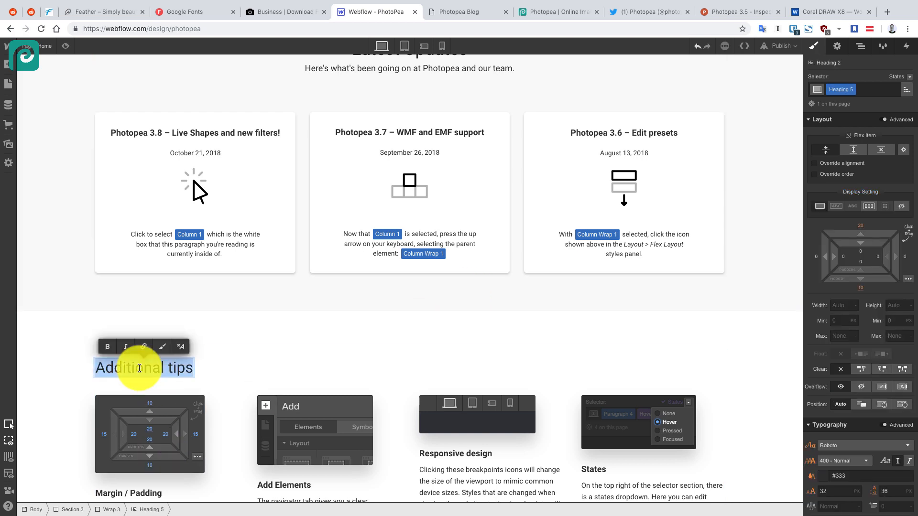
pyautogui.write('Tutorials')
pyautogui.click(487, 175)
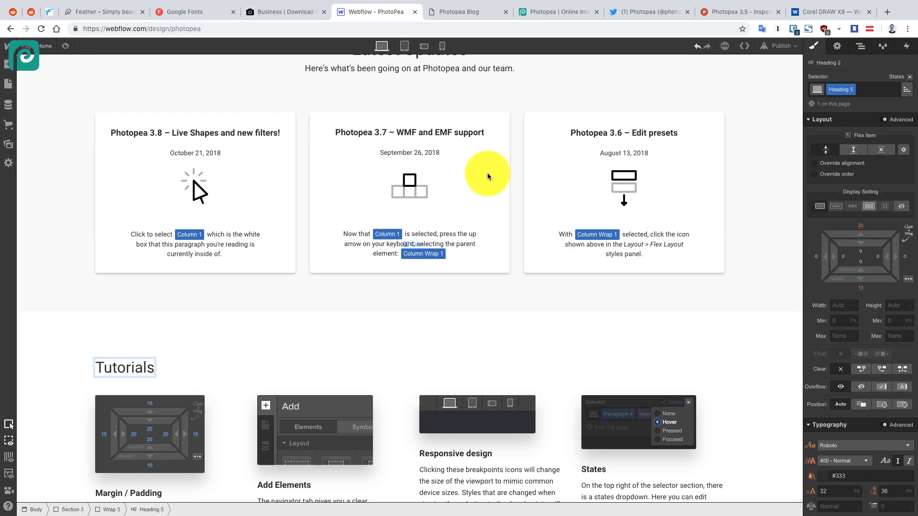
# Look through Photopea's Twitter profile, opening the tweet composer and closing it without posting
pyautogui.click(646, 13)
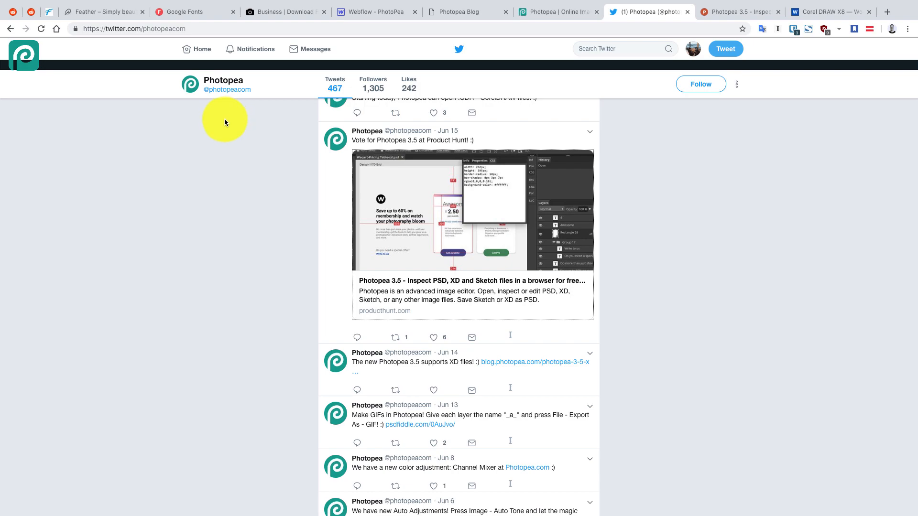
pyautogui.scroll(-10, 225, 120)
pyautogui.scroll(15, 225, 119)
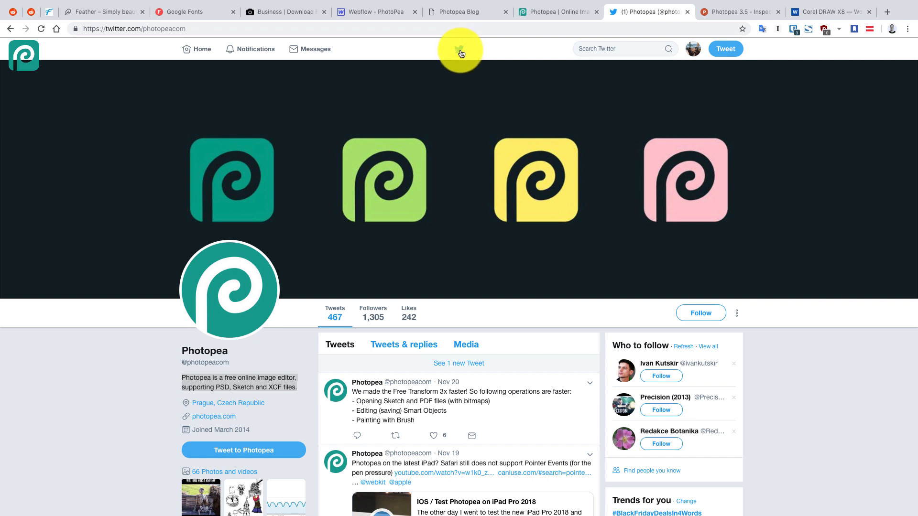
pyautogui.click(727, 50)
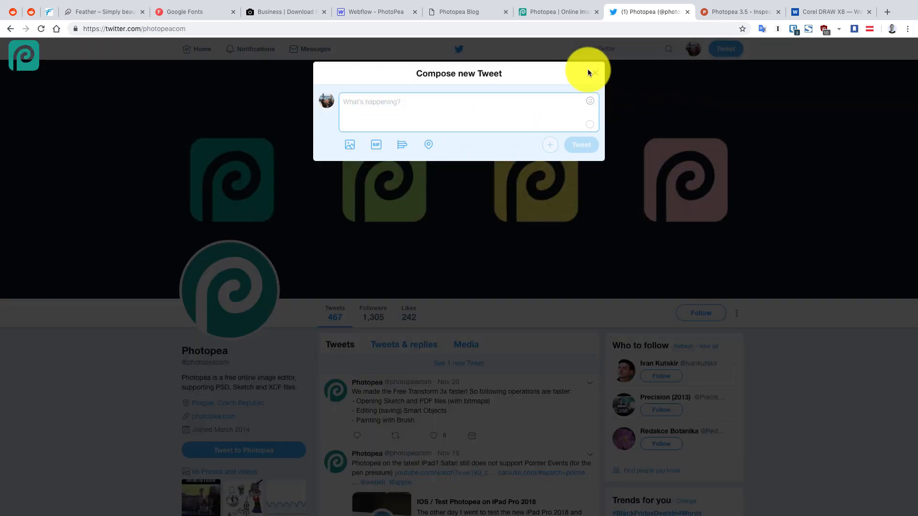
pyautogui.click(589, 72)
# Check the Photopea editor and blog, view the Design Tutorials page linked from the blog, and return to Webflow
pyautogui.click(557, 10)
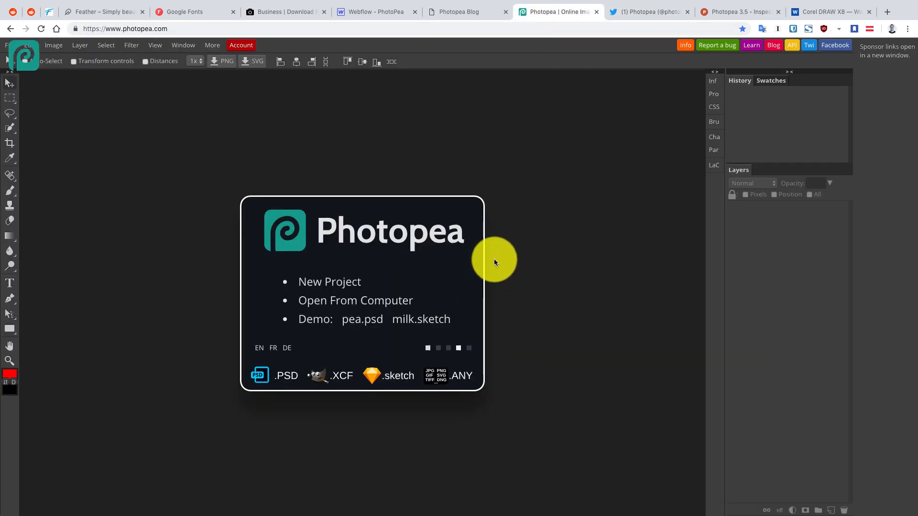
pyautogui.click(457, 11)
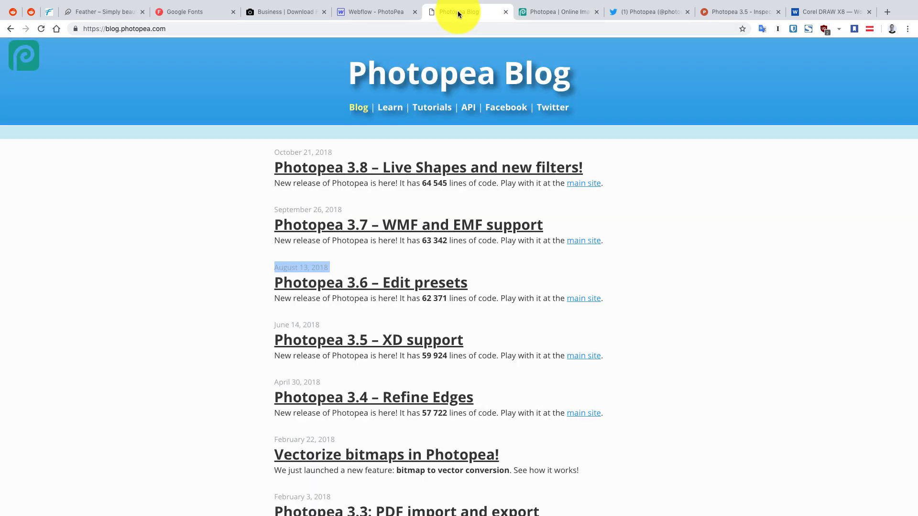
pyautogui.scroll(-4, 526, 140)
pyautogui.click(666, 175)
pyautogui.scroll(5, 666, 175)
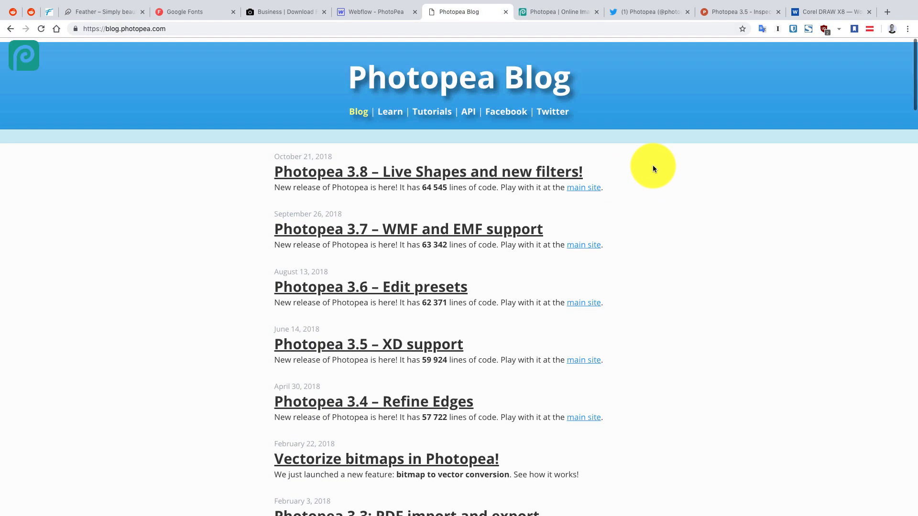
pyautogui.click(466, 64)
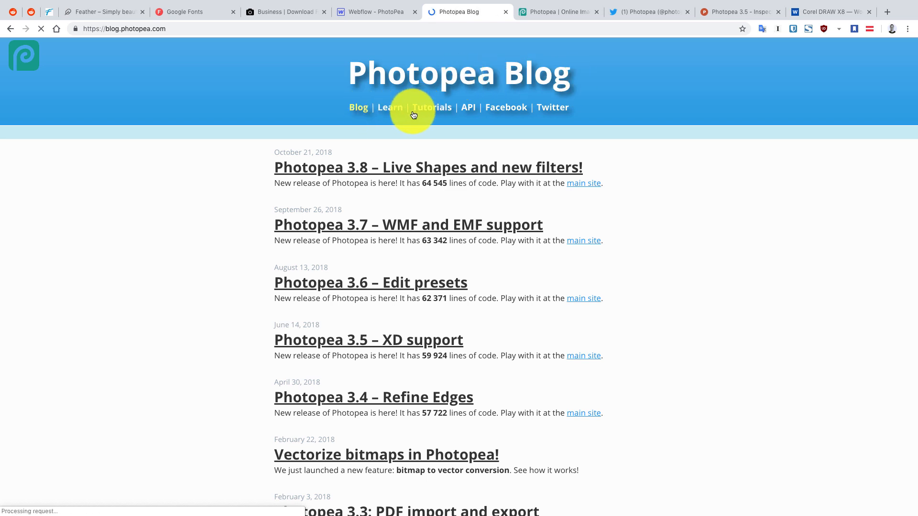
pyautogui.click(430, 111)
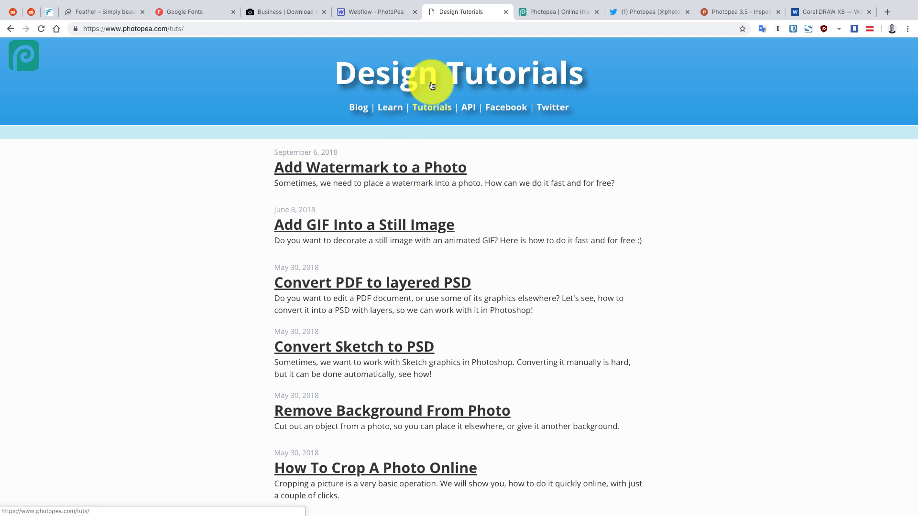
pyautogui.click(382, 11)
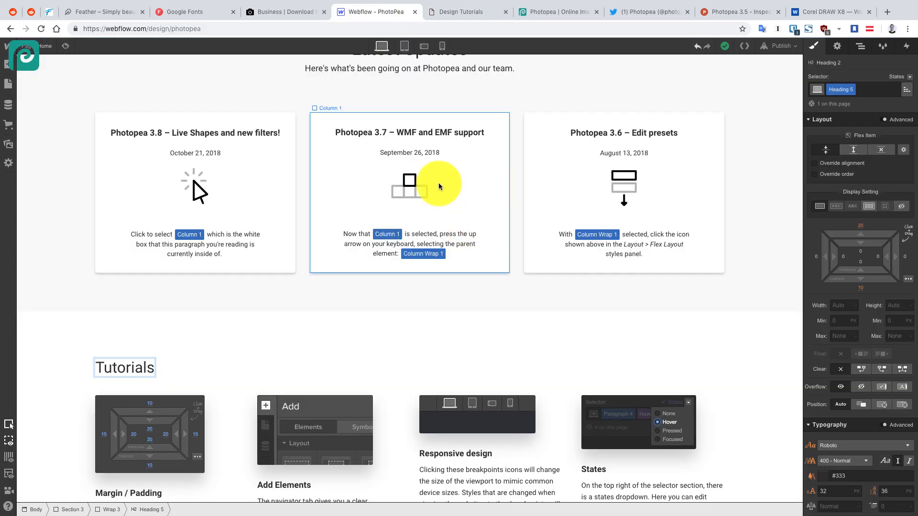
# Select the first update card's icon and browse the Feather icon library for a replacement
pyautogui.click(200, 191)
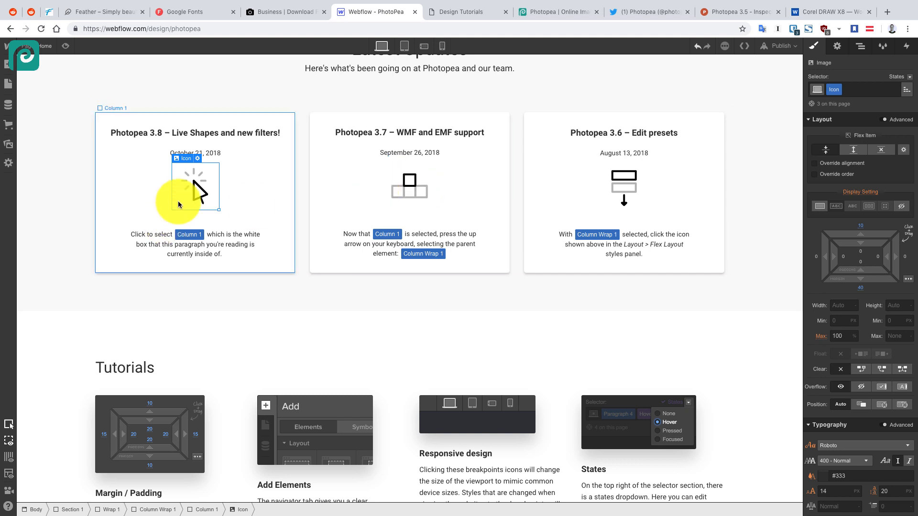
pyautogui.click(115, 14)
pyautogui.scroll(-2, 434, 277)
pyautogui.scroll(3, 435, 277)
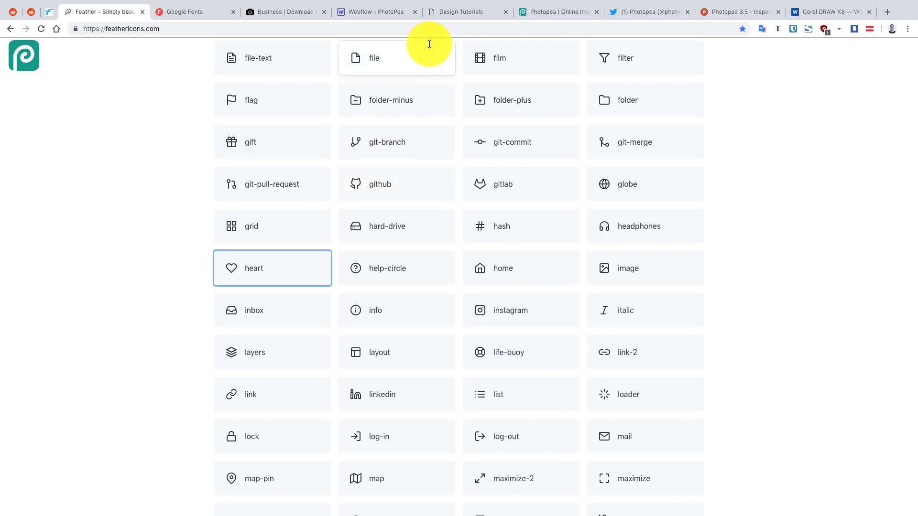
pyautogui.click(371, 14)
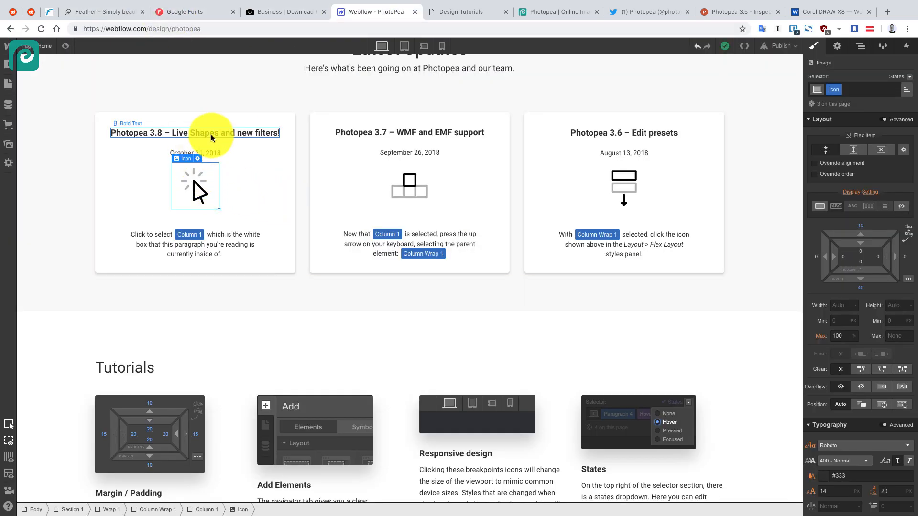
# Search the Feather icons for "square", download the plus-square and check-square icons, and return to Webflow
pyautogui.click(186, 12)
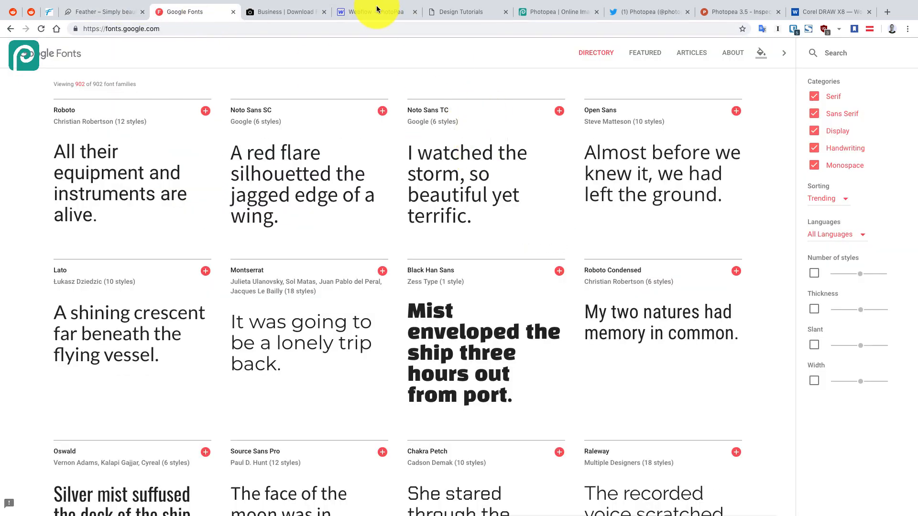
pyautogui.click(100, 12)
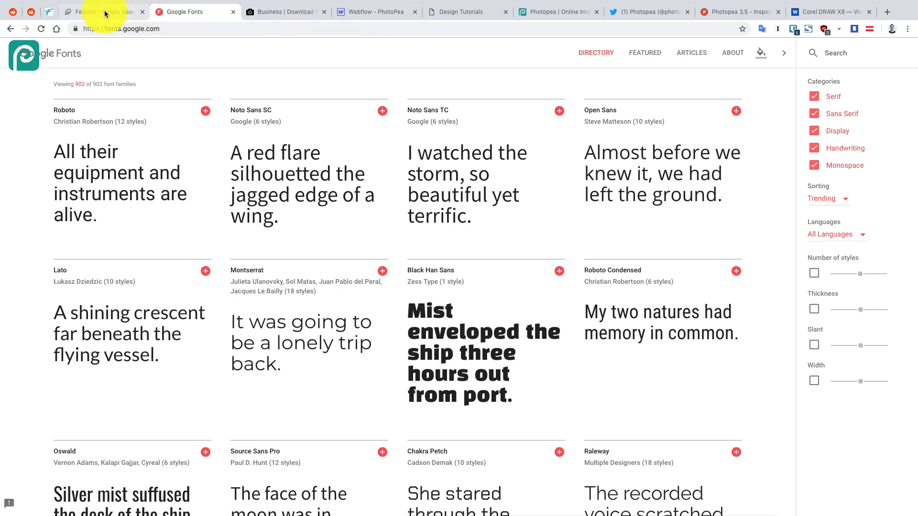
pyautogui.scroll(10, 430, 194)
pyautogui.click(412, 262)
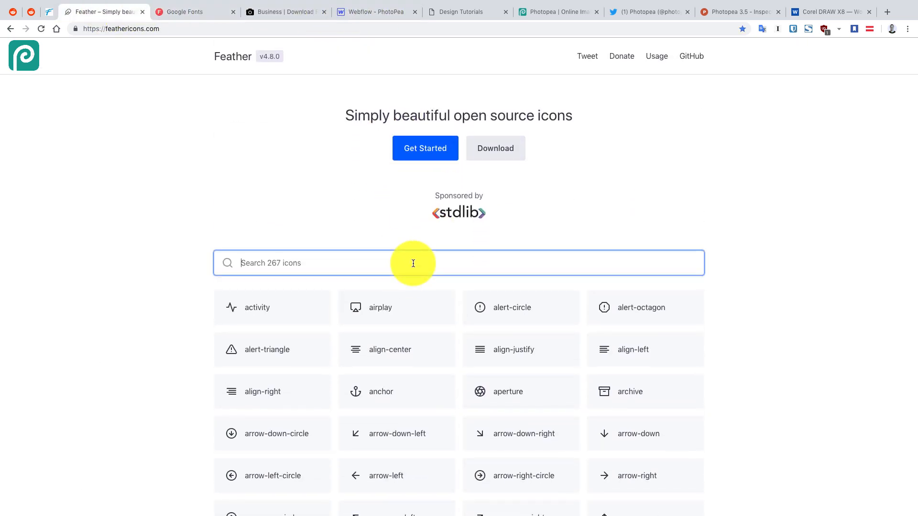
pyautogui.write('square')
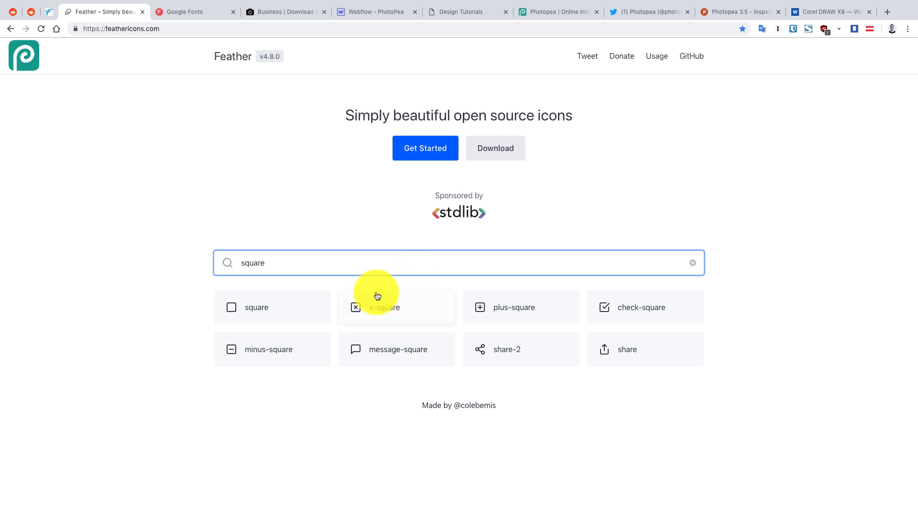
pyautogui.click(534, 313)
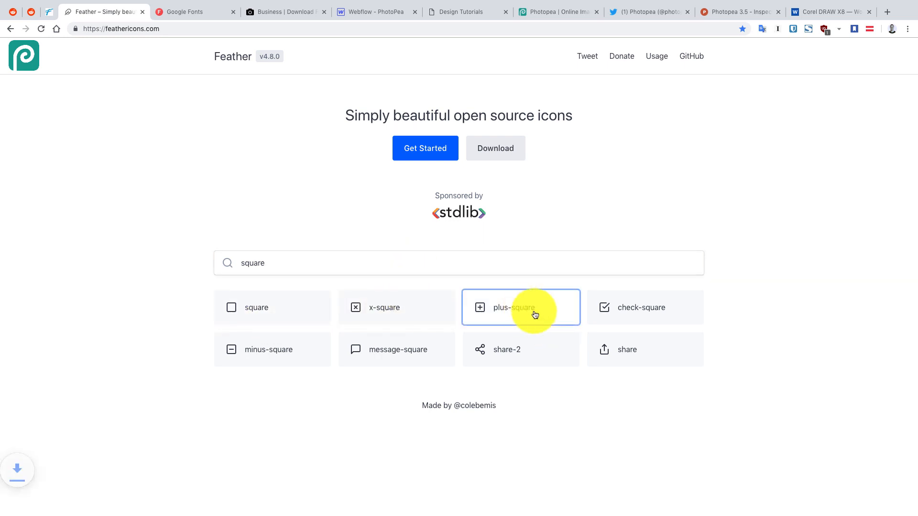
pyautogui.click(646, 311)
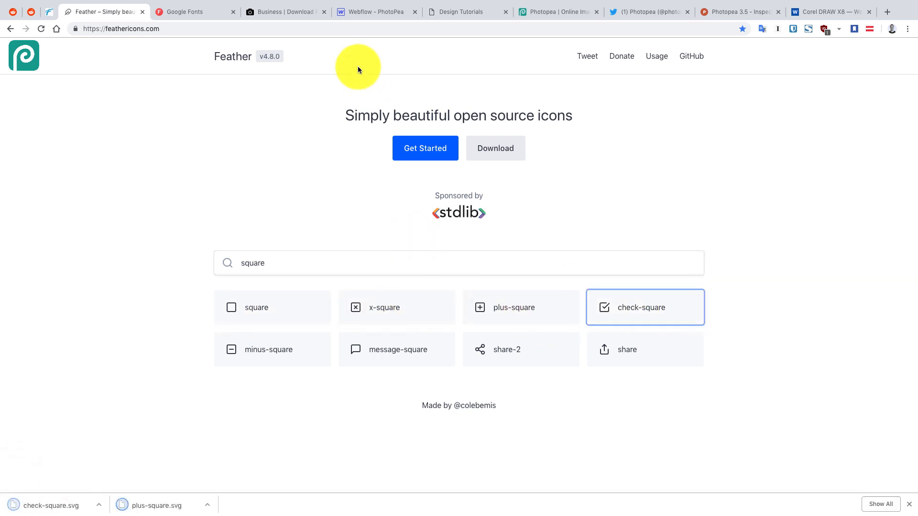
pyautogui.click(180, 14)
pyautogui.click(301, 12)
pyautogui.click(398, 11)
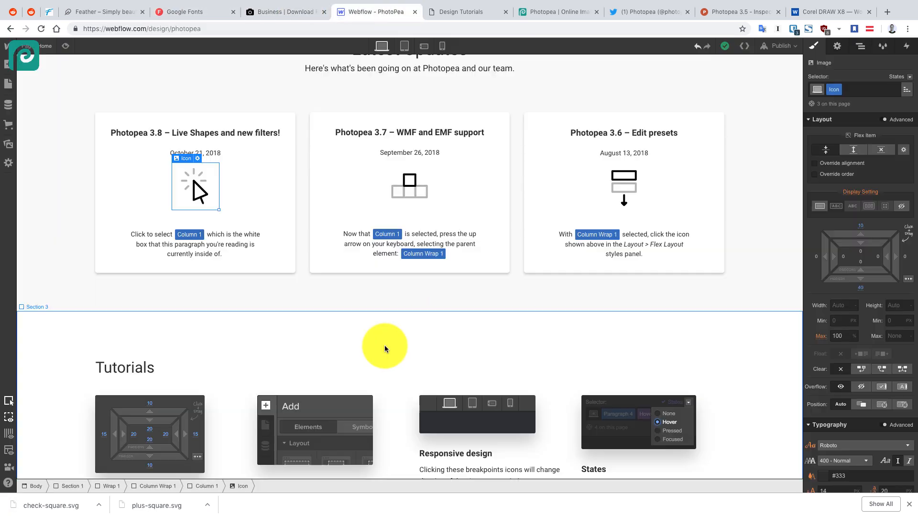
pyautogui.click(194, 175)
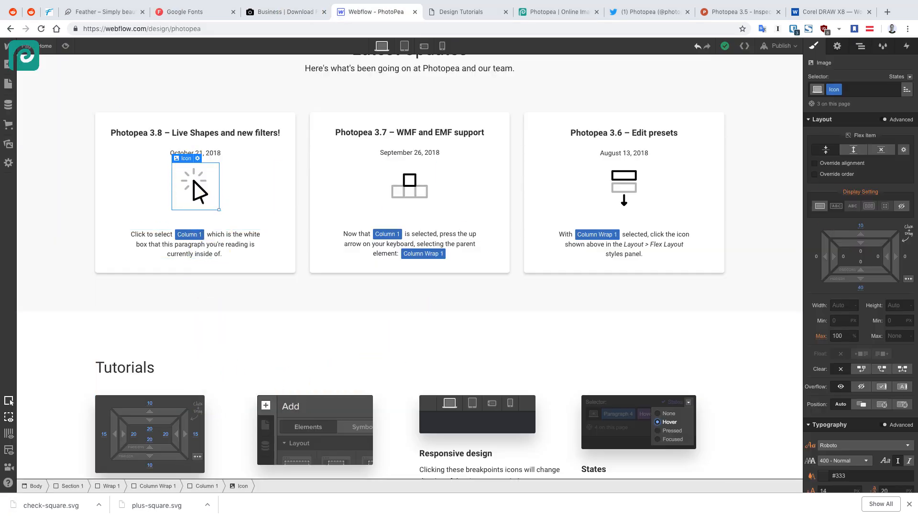
pyautogui.doubleClick(191, 176)
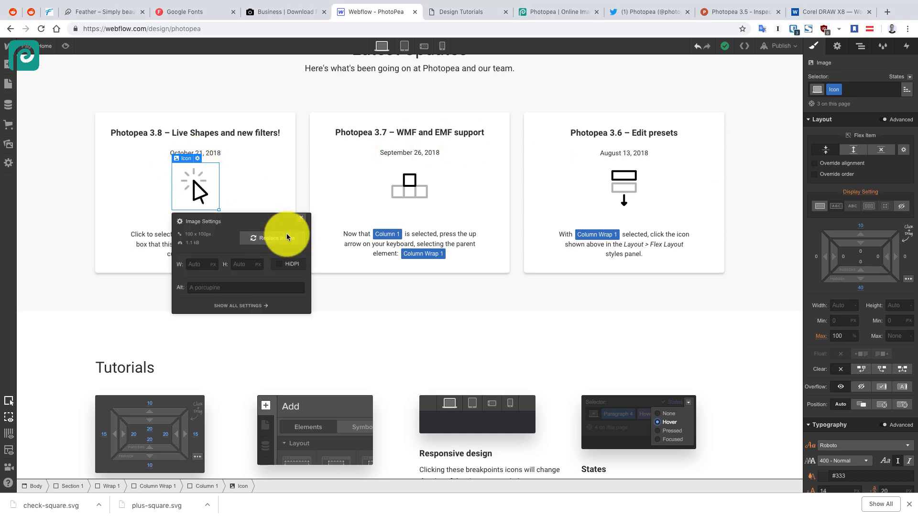
pyautogui.click(286, 236)
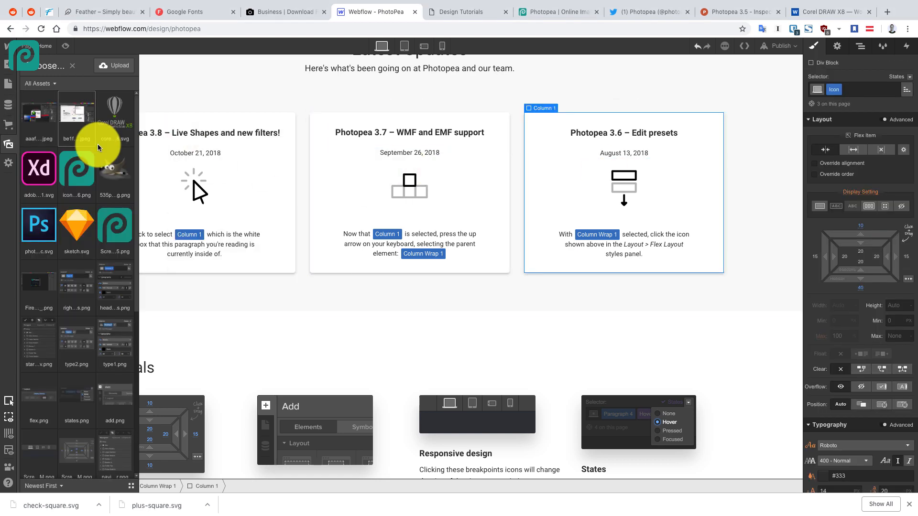
pyautogui.click(98, 144)
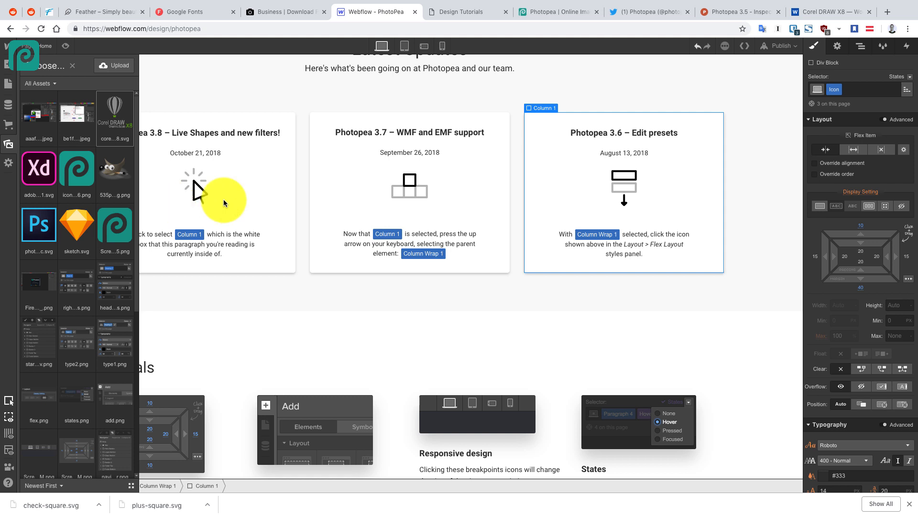
pyautogui.click(433, 136)
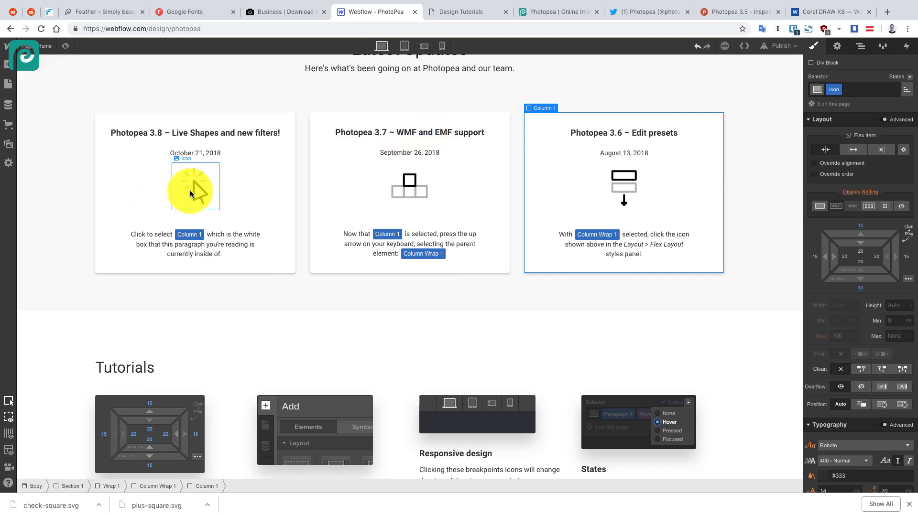
# Replace the icon in the Photopea 3.8 update card with the plus-square icon
pyautogui.click(194, 171)
pyautogui.click(194, 171)
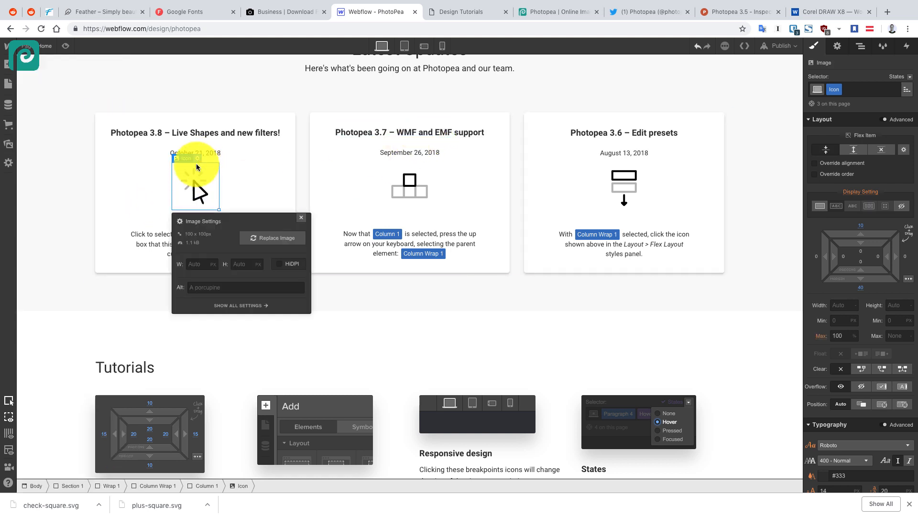
pyautogui.click(255, 235)
pyautogui.click(37, 114)
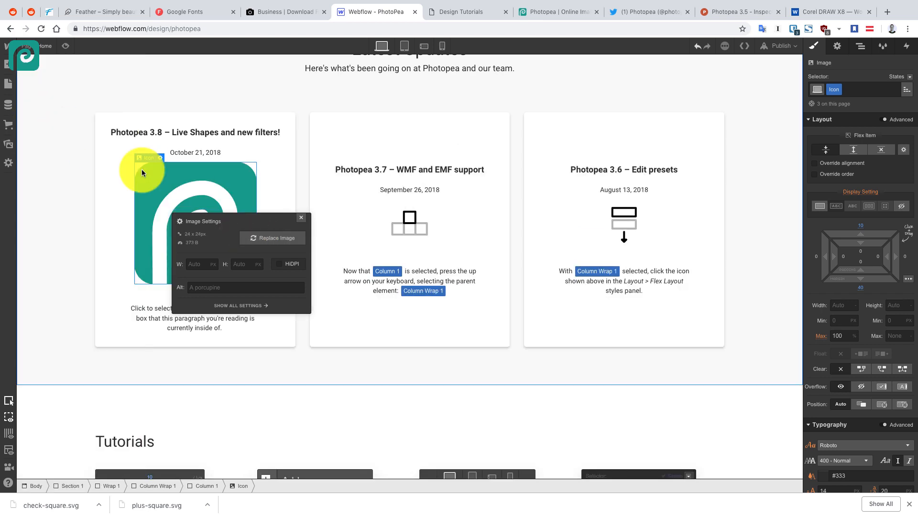
pyautogui.click(249, 180)
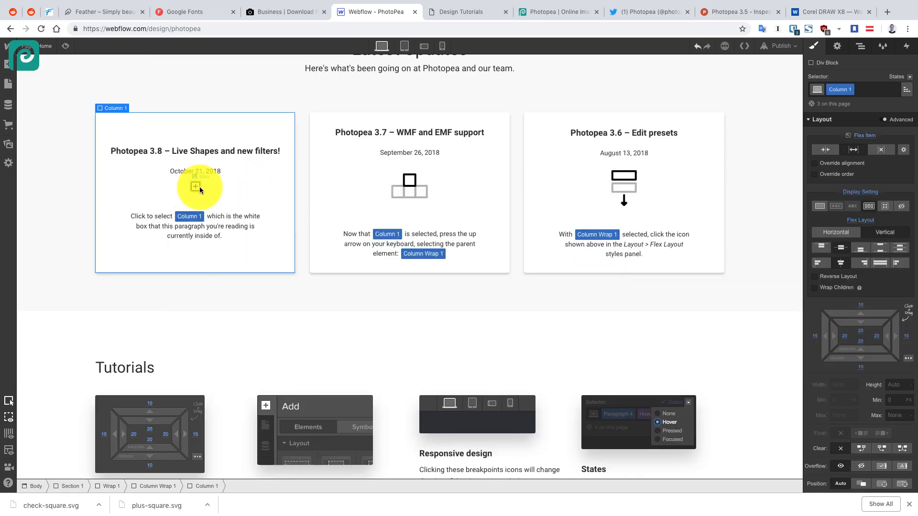
# Set the height of the Photopea 3.8 card's plus-square icon to 40 px
pyautogui.click(199, 186)
pyautogui.click(220, 178)
pyautogui.click(193, 188)
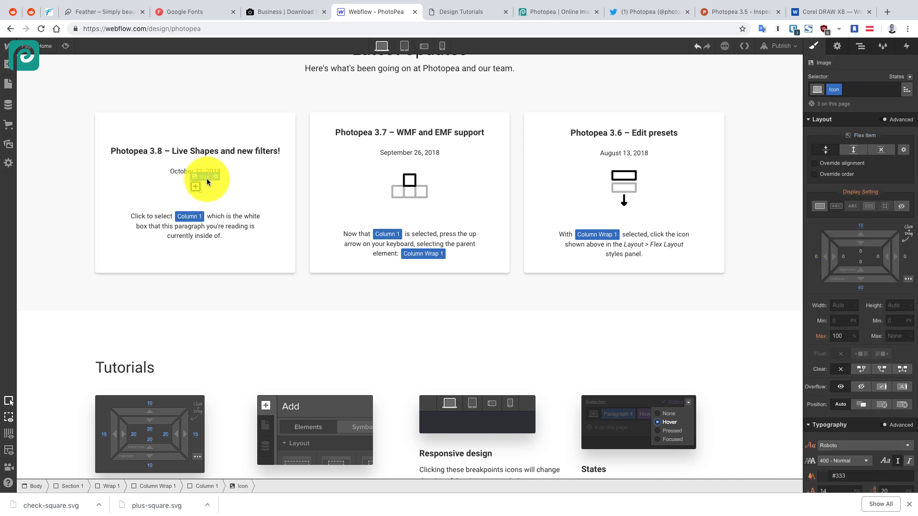
pyautogui.click(216, 177)
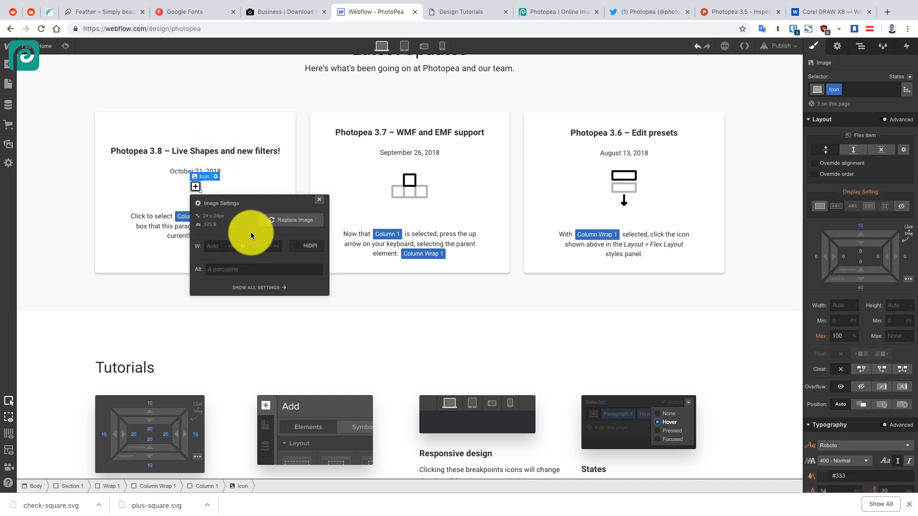
pyautogui.click(278, 249)
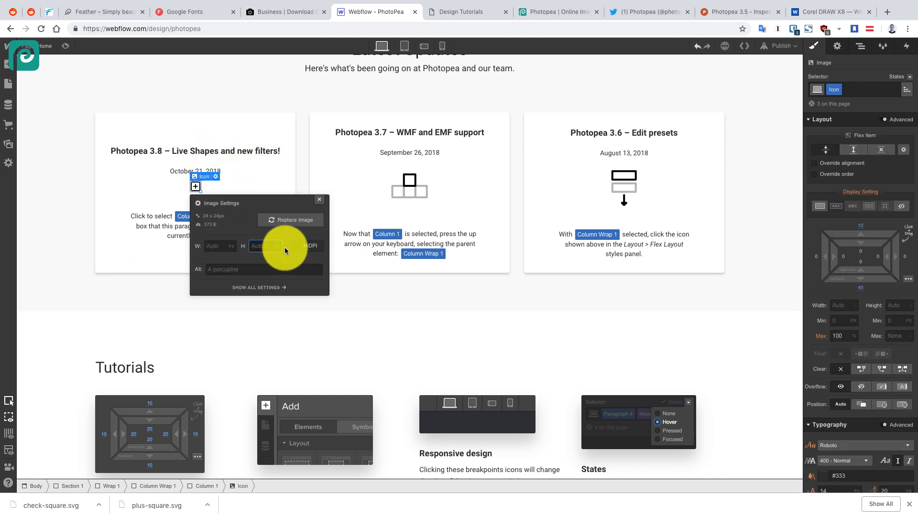
pyautogui.write('40')
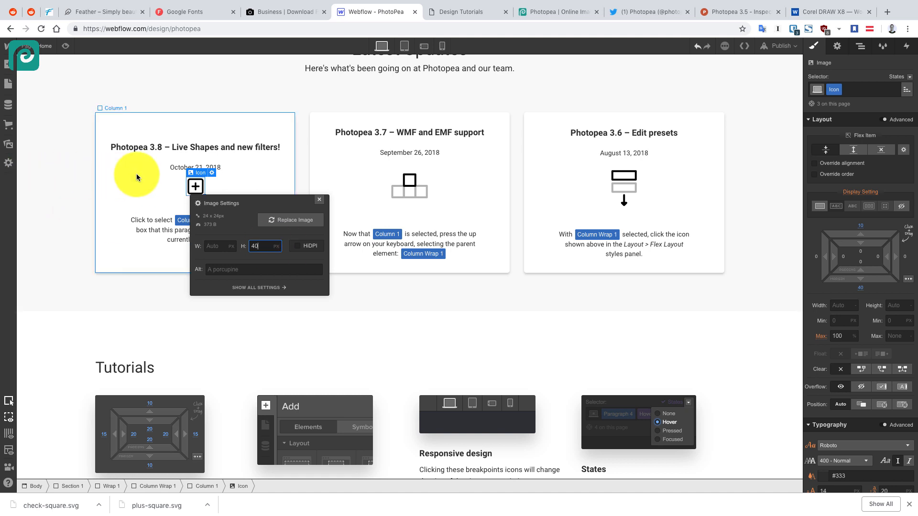
pyautogui.click(174, 176)
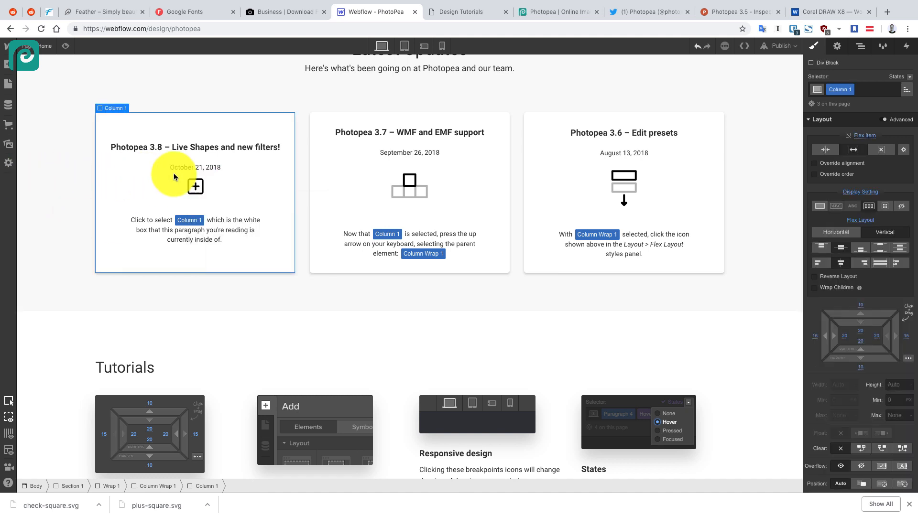
# Open the image assets to replace the icon in the Photopea 3.7 update card
pyautogui.click(418, 192)
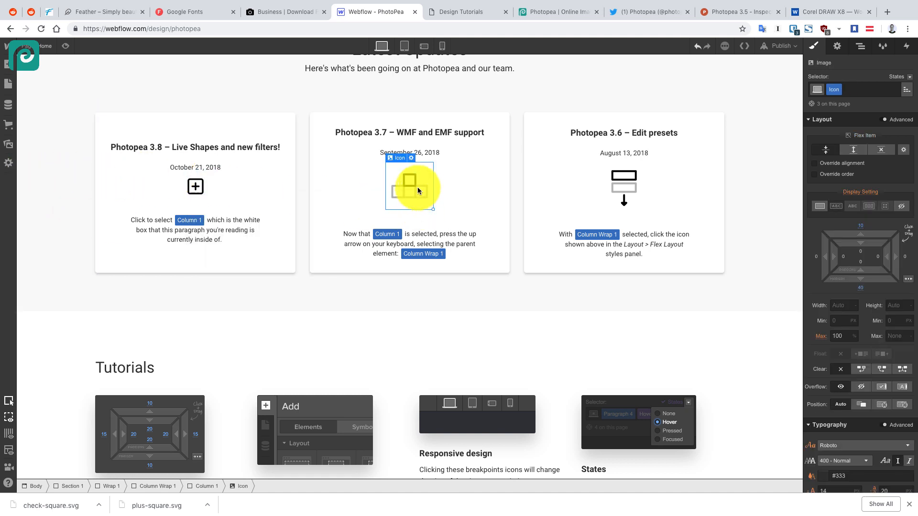
pyautogui.click(411, 159)
pyautogui.click(484, 239)
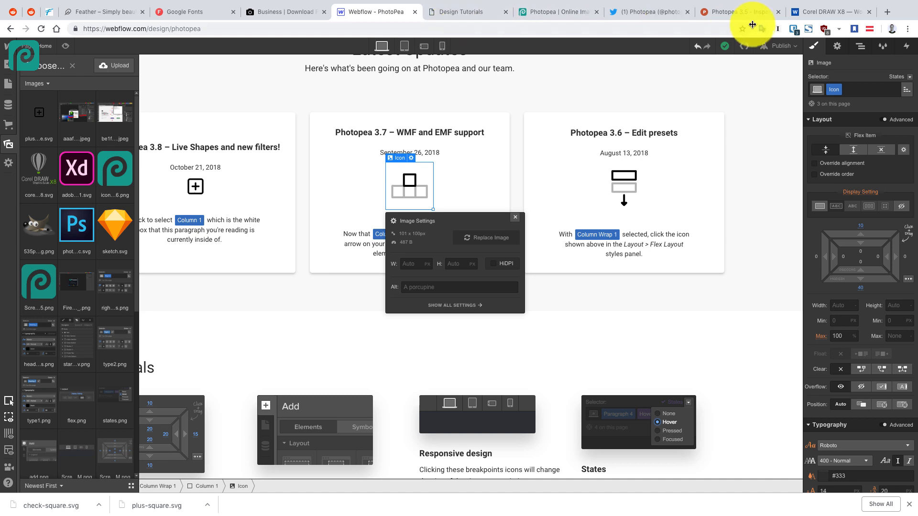
# Search the Feather icons for "wmf", clear the search, download the activity icon, and return to Webflow
pyautogui.click(119, 11)
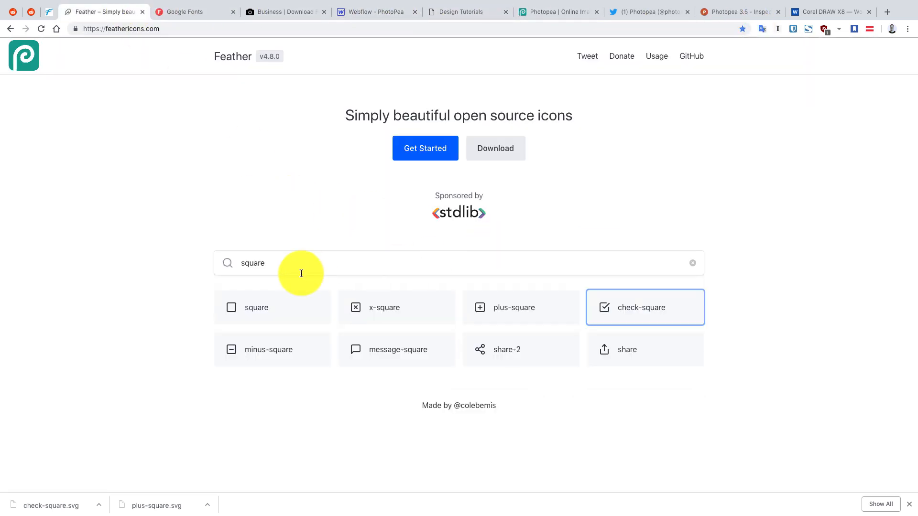
pyautogui.doubleClick(274, 272)
pyautogui.write('wmf')
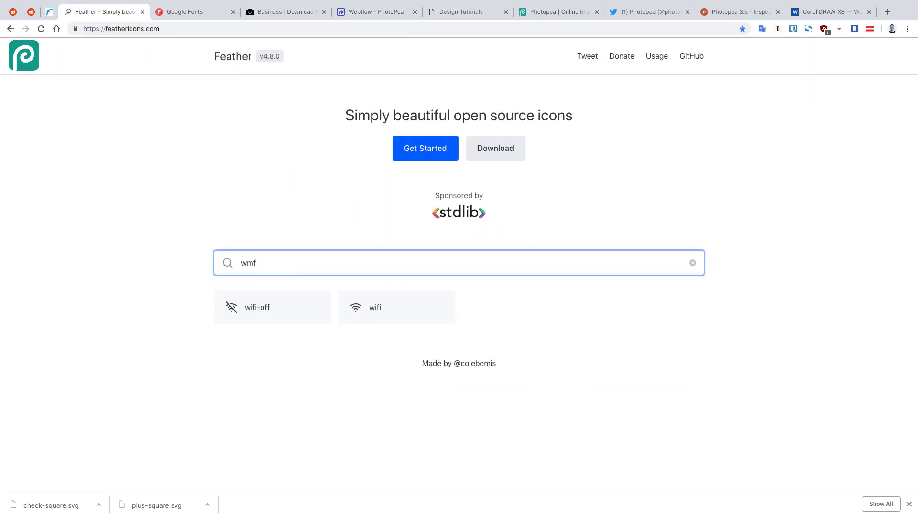
pyautogui.press('BackSpace')
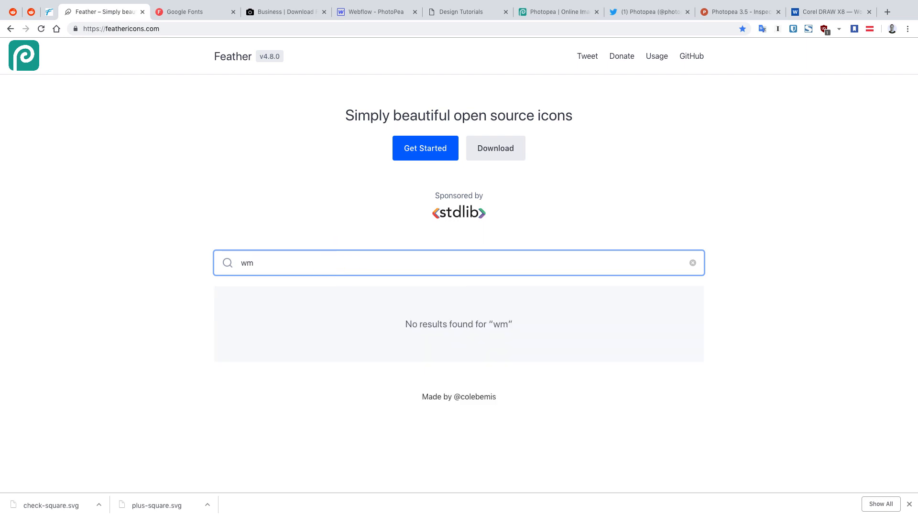
pyautogui.press('BackSpace')
pyautogui.press('BackSpace')
pyautogui.click(307, 266)
pyautogui.click(299, 311)
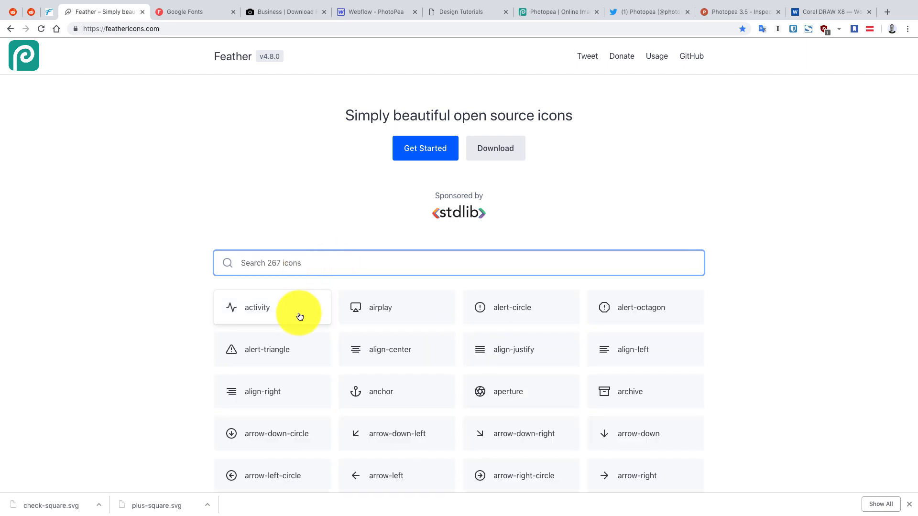
pyautogui.click(293, 15)
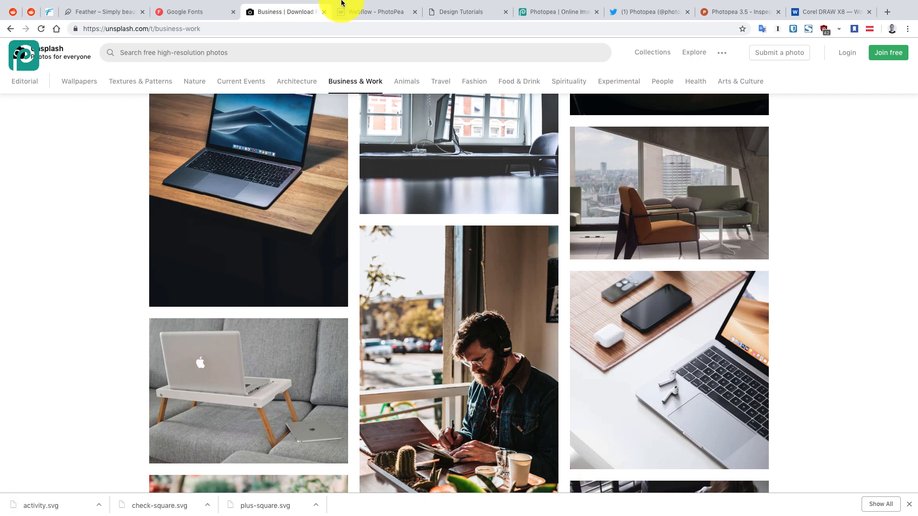
pyautogui.click(362, 12)
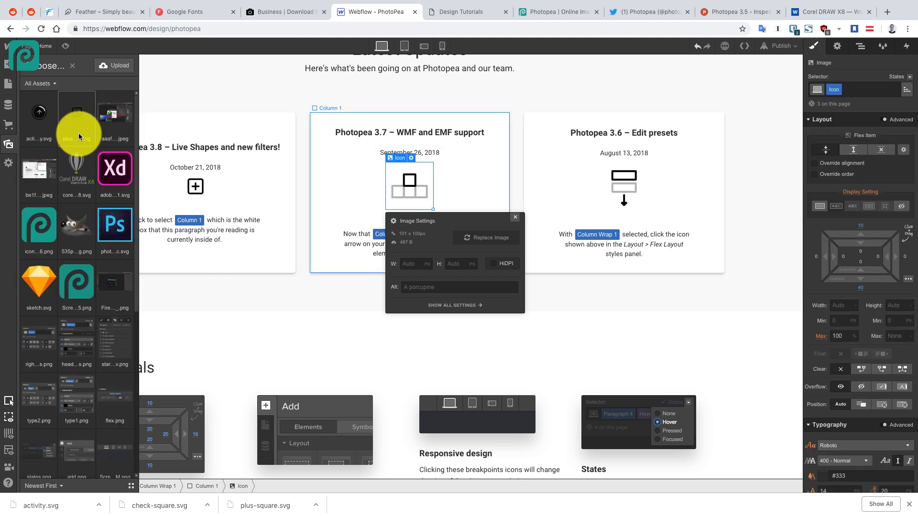
# Replace the Photopea 3.7 card's icon with the activity icon and set its height to 40 px
pyautogui.click(44, 128)
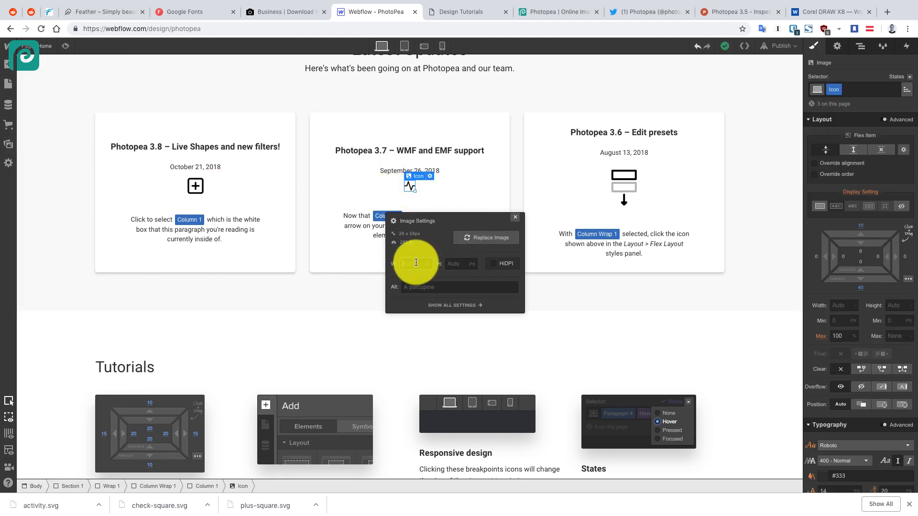
pyautogui.click(456, 264)
pyautogui.write('4')
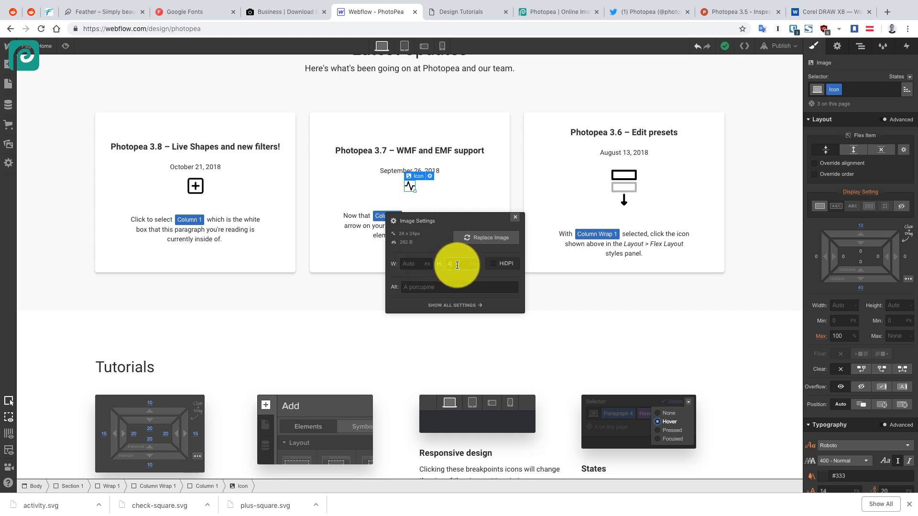
pyautogui.write('0')
# Select the Photopea 3.6 card's icon, search the Feather icons for "edit", download the edit icon, and return to Webflow
pyautogui.click(617, 191)
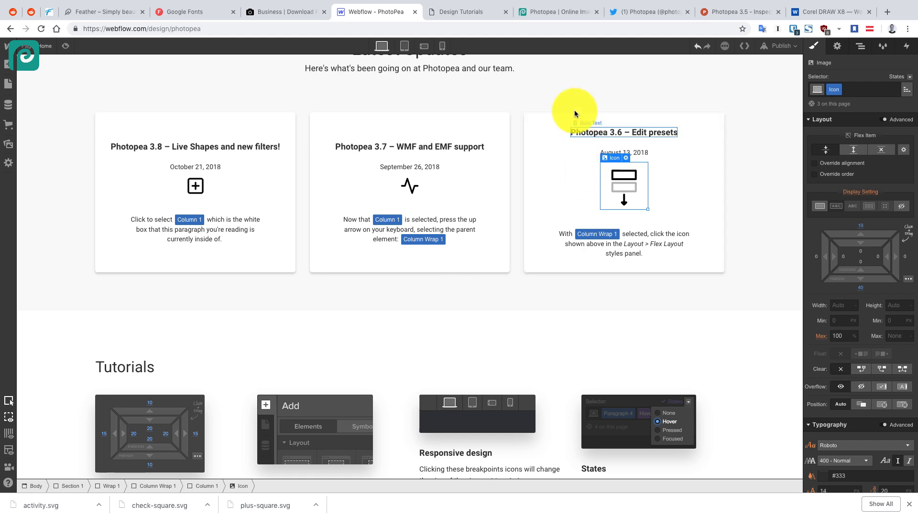
pyautogui.click(442, 13)
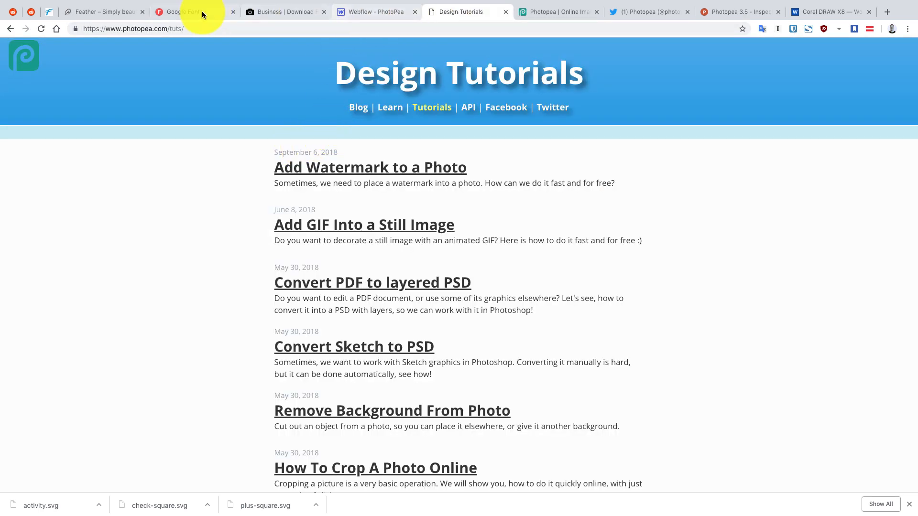
pyautogui.click(136, 11)
pyautogui.click(363, 262)
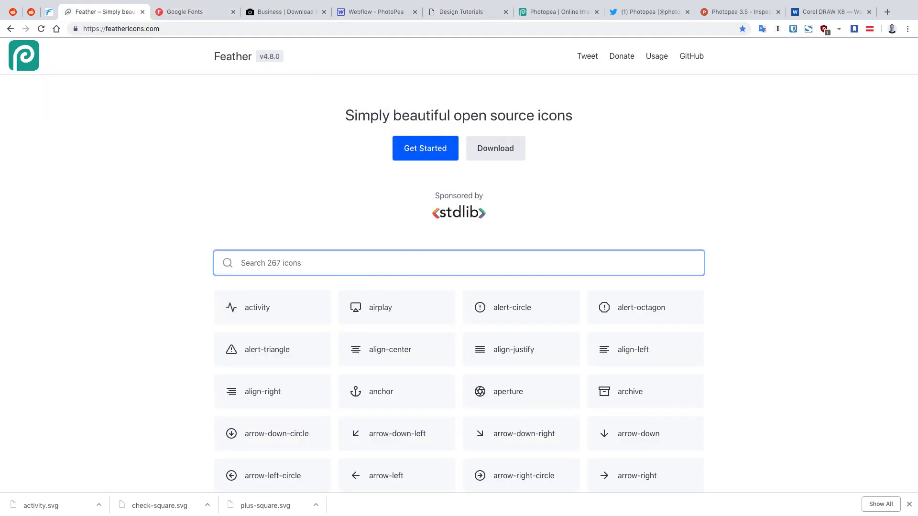
pyautogui.write('edit')
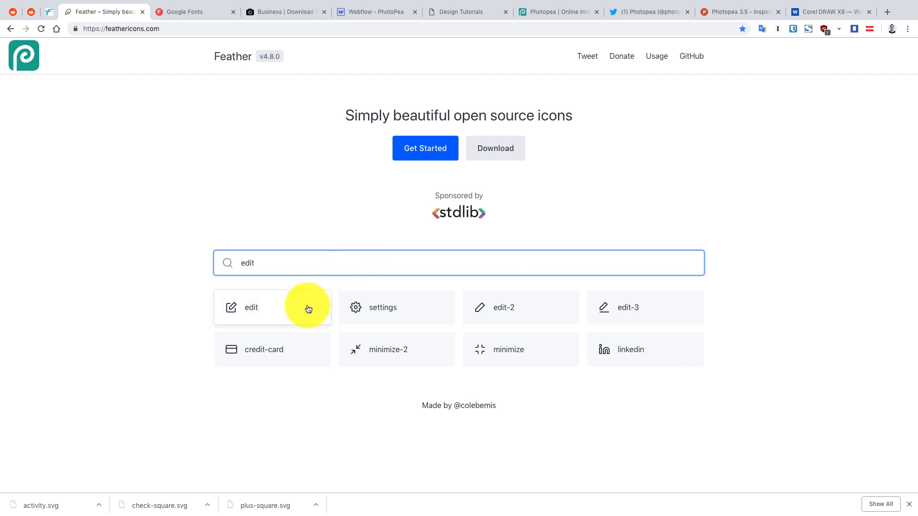
pyautogui.click(308, 308)
pyautogui.click(371, 11)
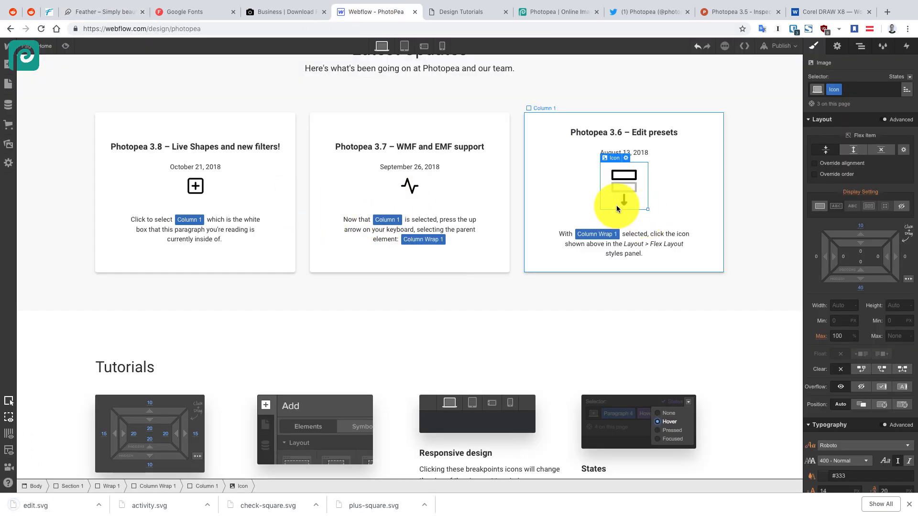
# Replace the icon in the Photopea 3.6 update card with edit.svg
pyautogui.click(626, 160)
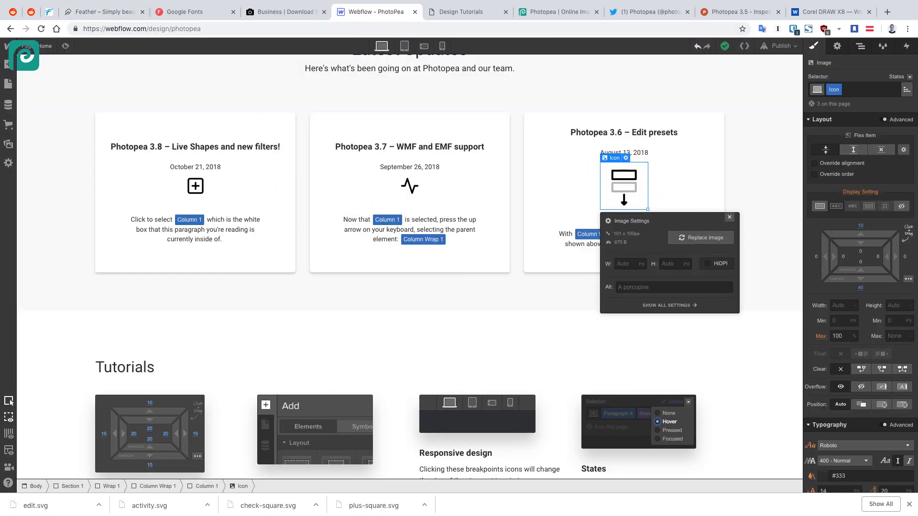
pyautogui.click(698, 237)
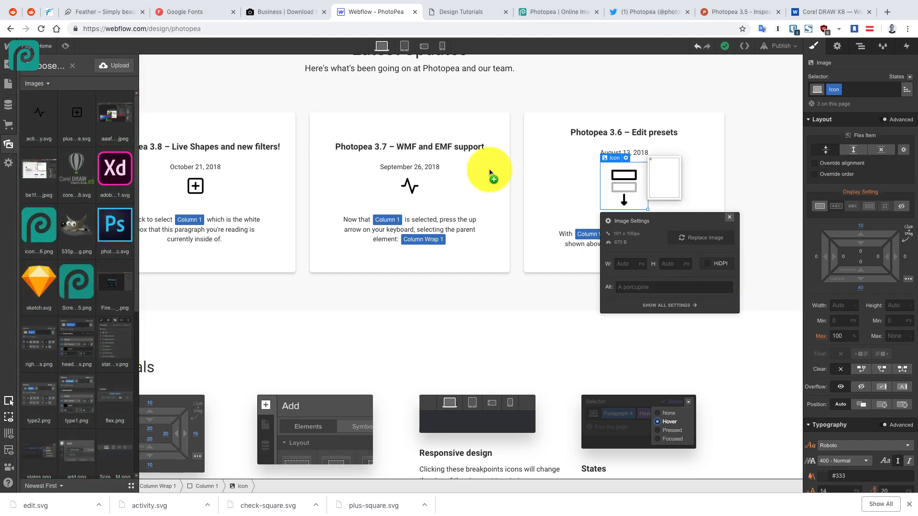
pyautogui.click(58, 117)
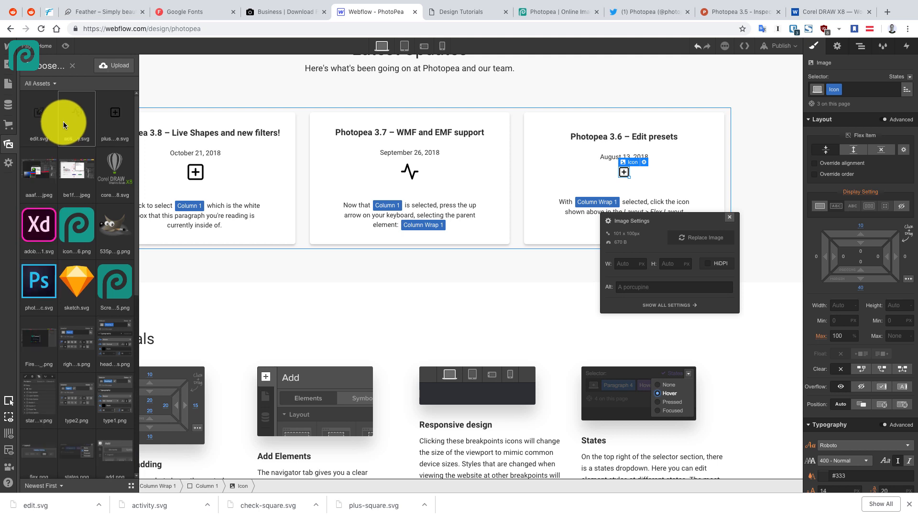
pyautogui.click(28, 110)
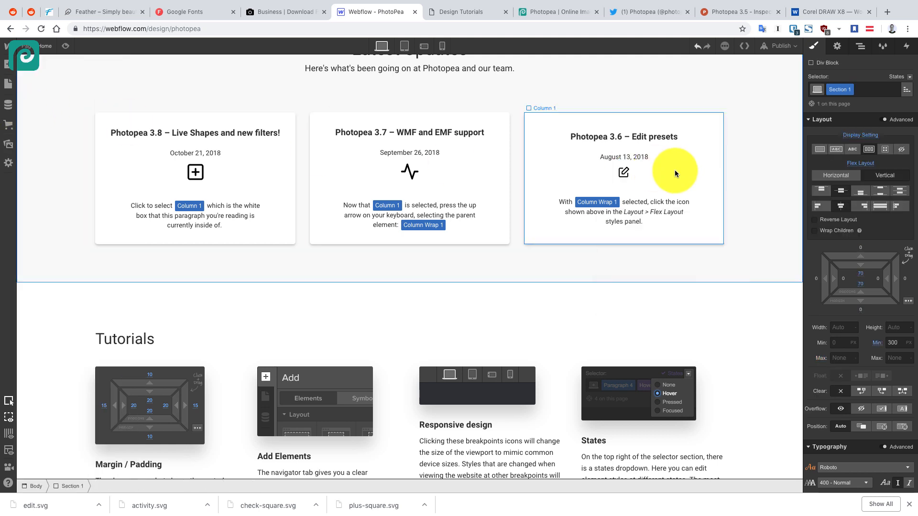
# Reapply edit.svg to the Photopea 3.6 card's icon and set its height to 40 px
pyautogui.doubleClick(623, 172)
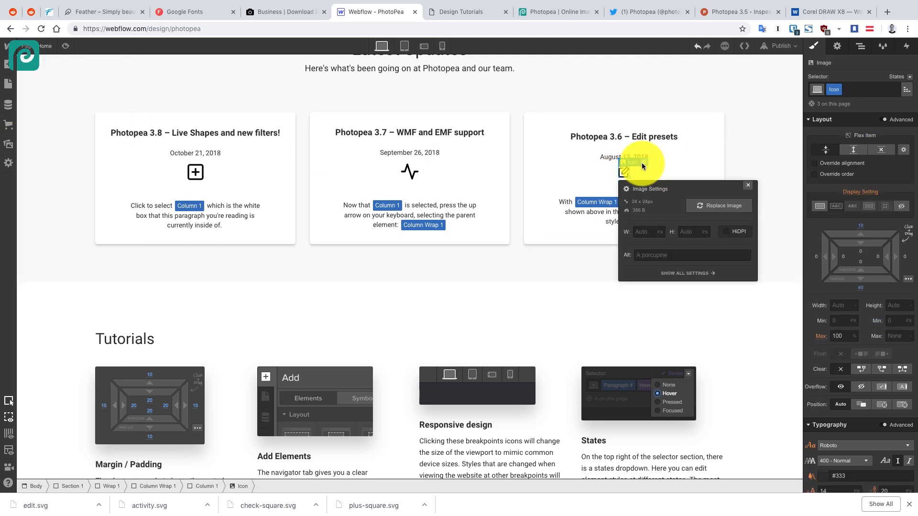
pyautogui.click(715, 207)
pyautogui.click(33, 125)
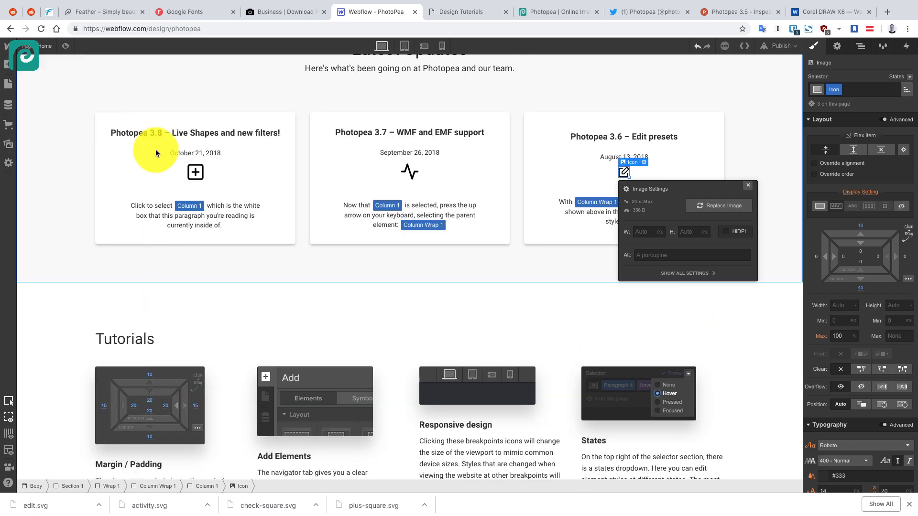
pyautogui.click(690, 231)
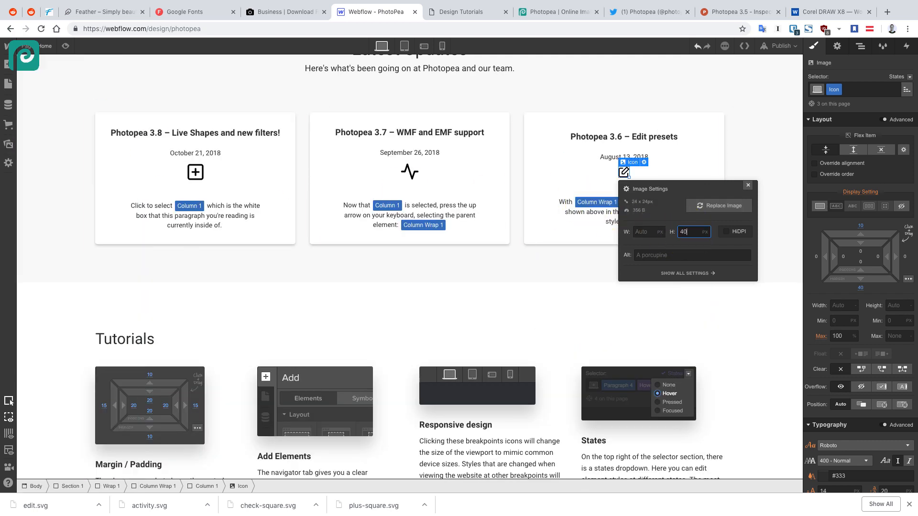
pyautogui.click(549, 262)
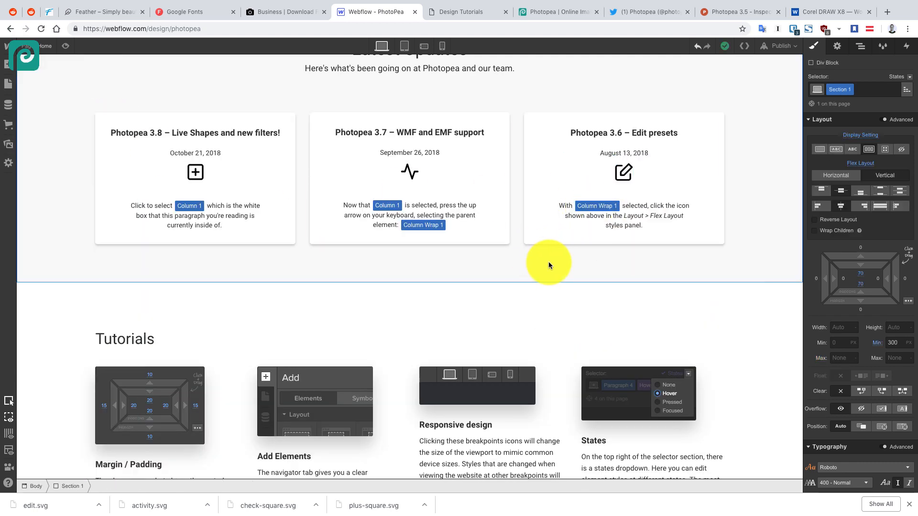
pyautogui.scroll(1, 531, 256)
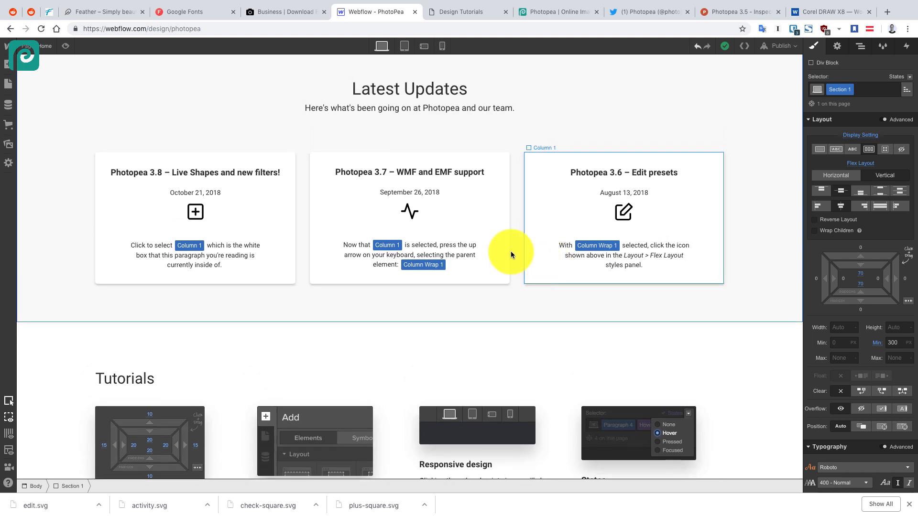
pyautogui.click(202, 254)
pyautogui.moveTo(229, 268); pyautogui.dragTo(127, 232)
pyautogui.write('Release')
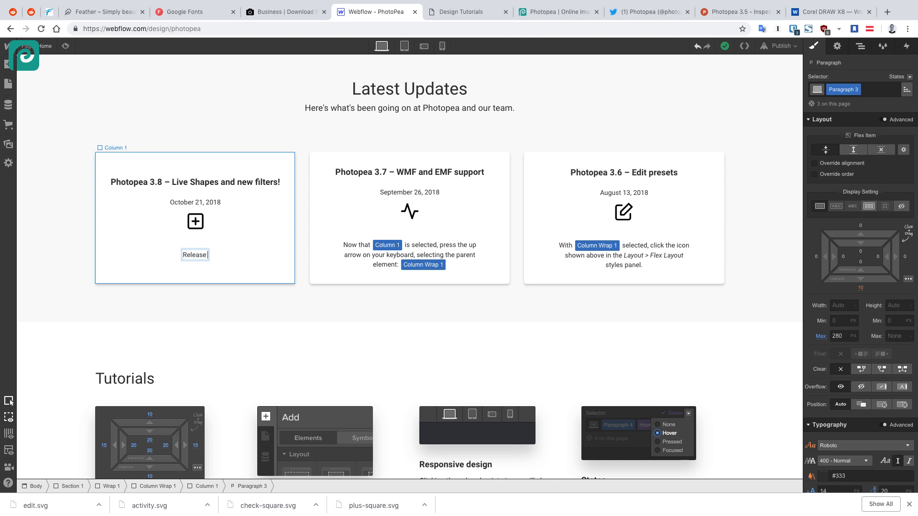
pyautogui.write(' Notes:')
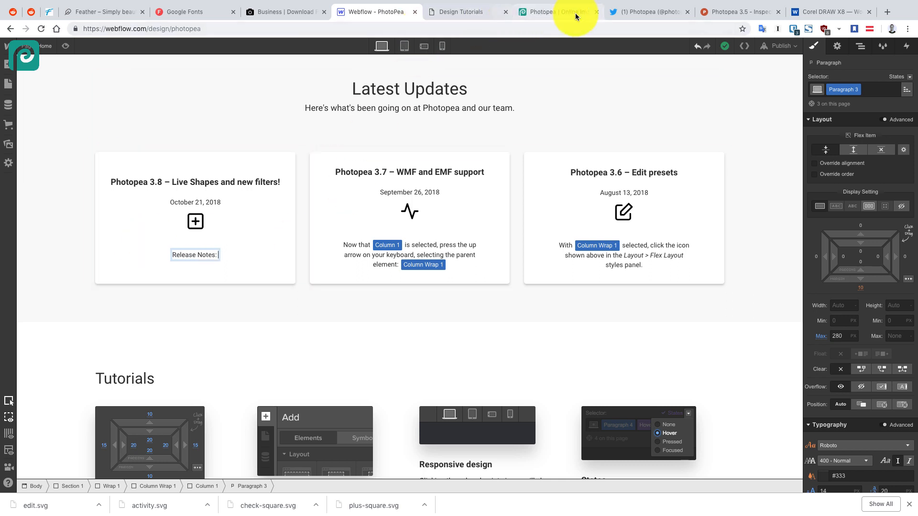
pyautogui.press('super+a')
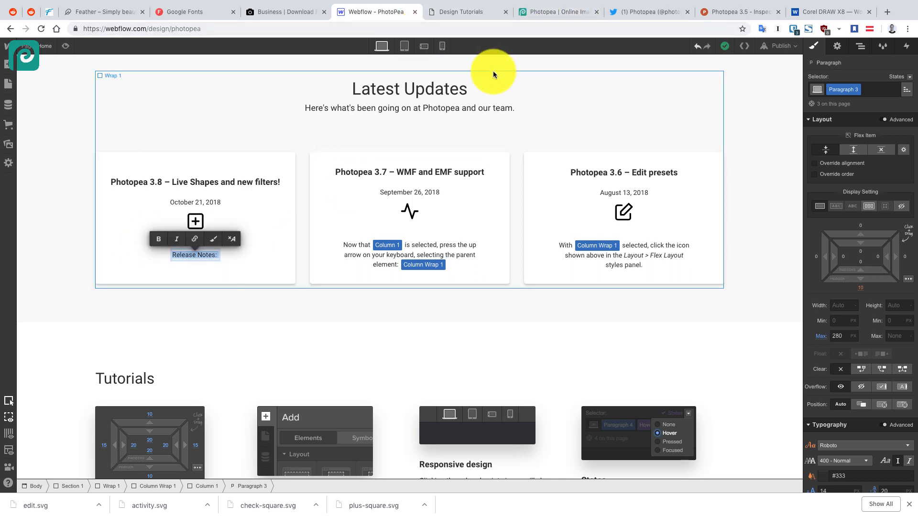
pyautogui.write('Click to s')
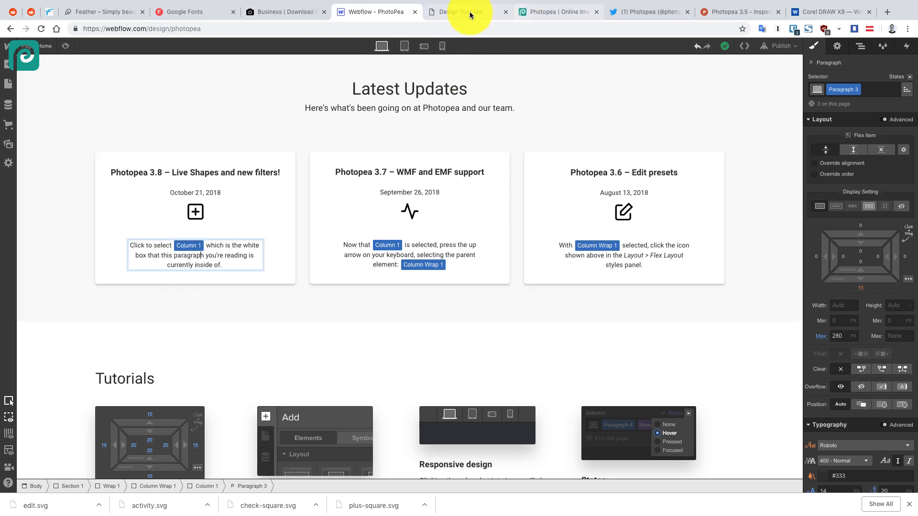
# Switch to the Design Tutorials page, open the Photopea blog from it, and browse the list of release posts
pyautogui.click(469, 12)
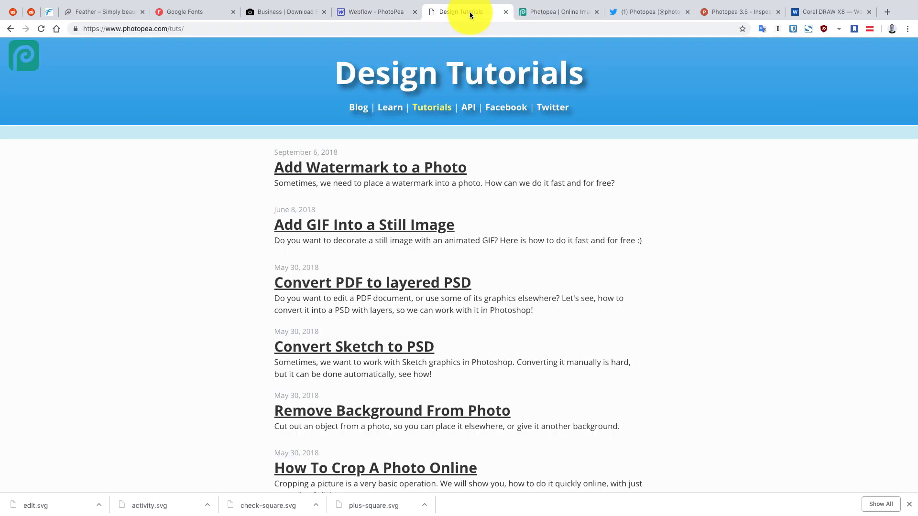
pyautogui.click(358, 108)
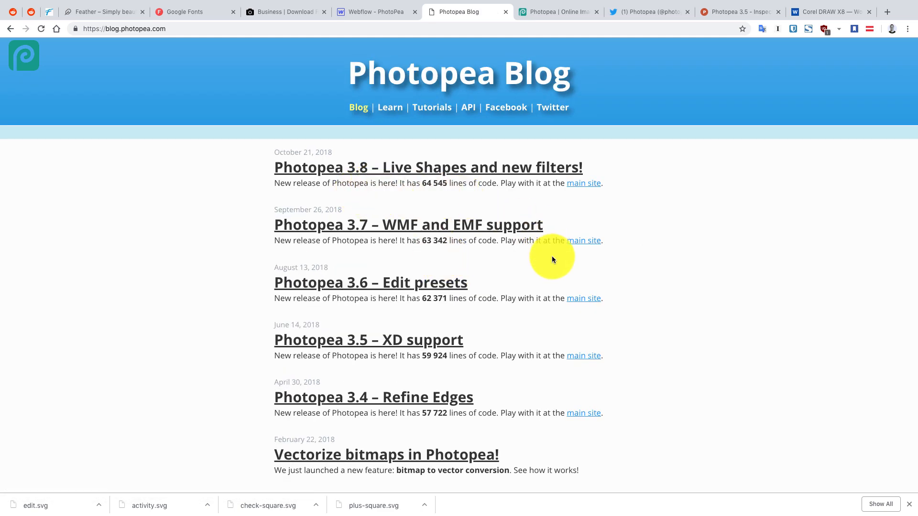
pyautogui.scroll(-5, 489, 363)
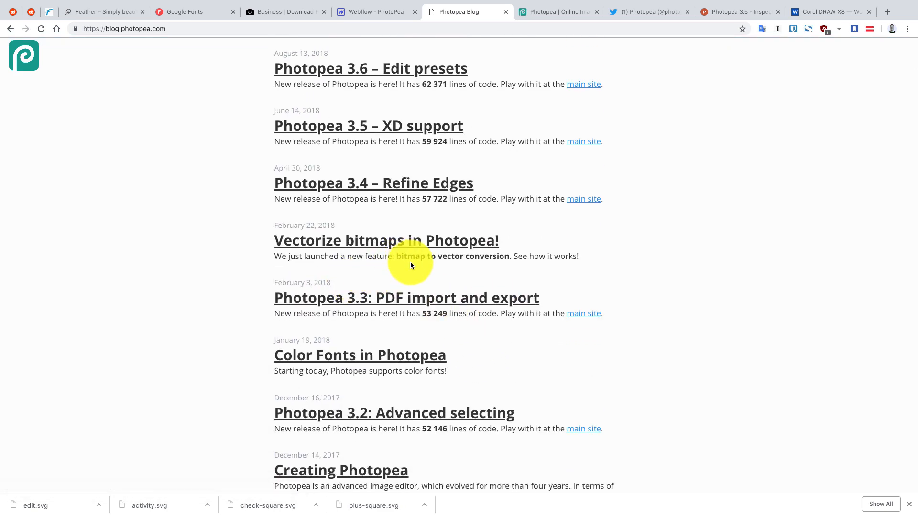
pyautogui.scroll(-3, 408, 263)
pyautogui.scroll(-12, 405, 260)
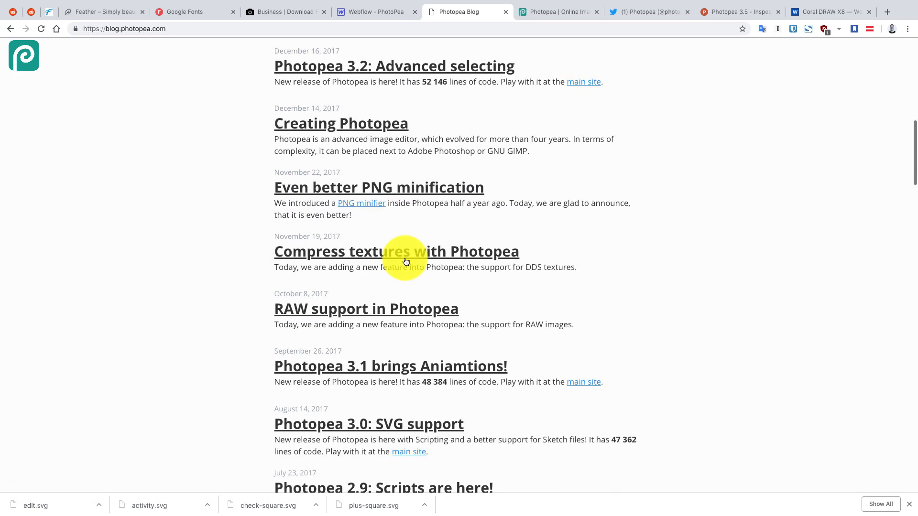
pyautogui.scroll(15, 408, 261)
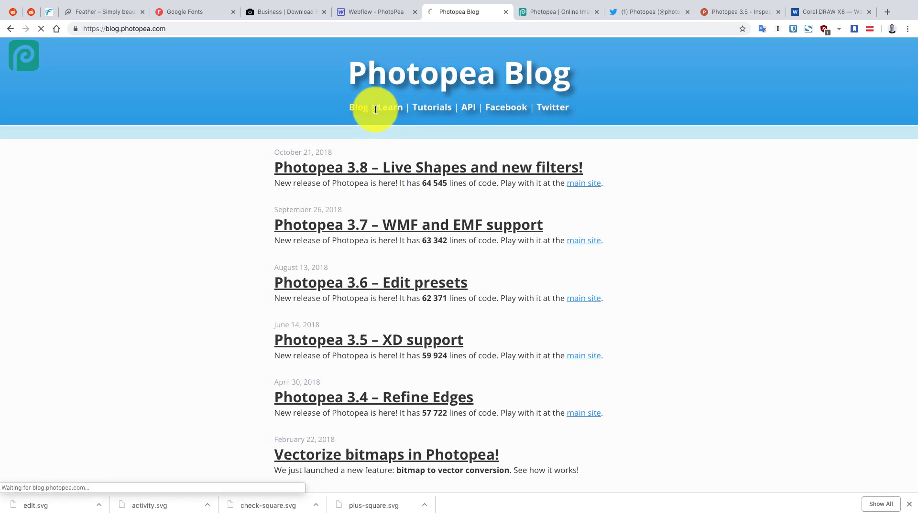
# Open the Photopea 3.8 blog post and copy the paragraph beginning "All new Ellipses and Rectangles become Live Shapes."
pyautogui.click(388, 112)
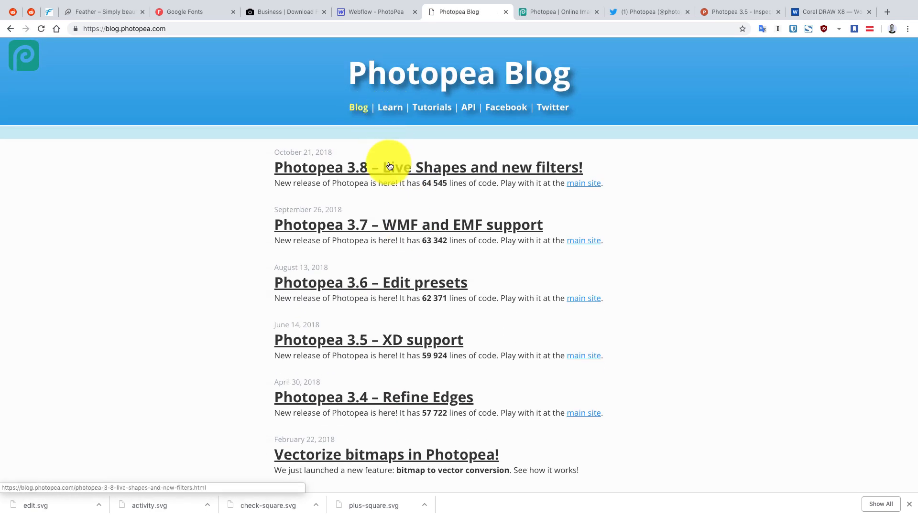
pyautogui.scroll(-5, 399, 213)
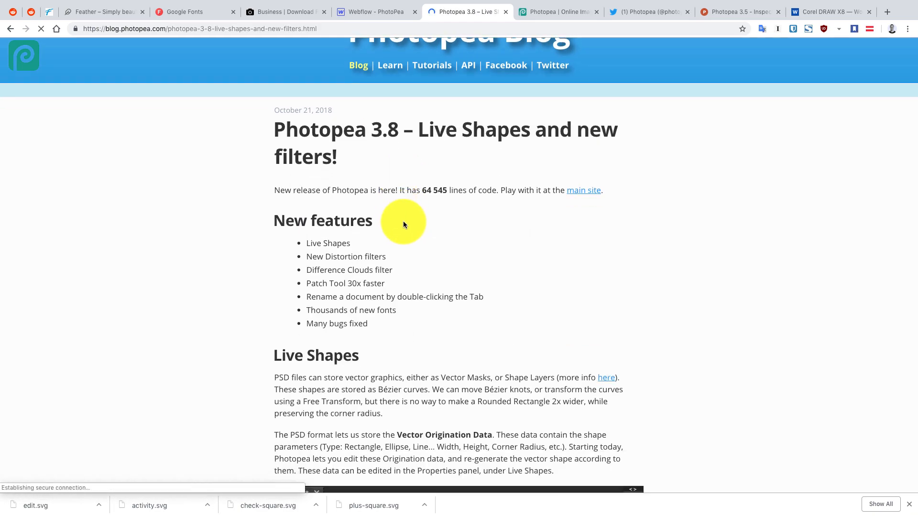
pyautogui.scroll(-6, 403, 221)
pyautogui.scroll(4, 403, 221)
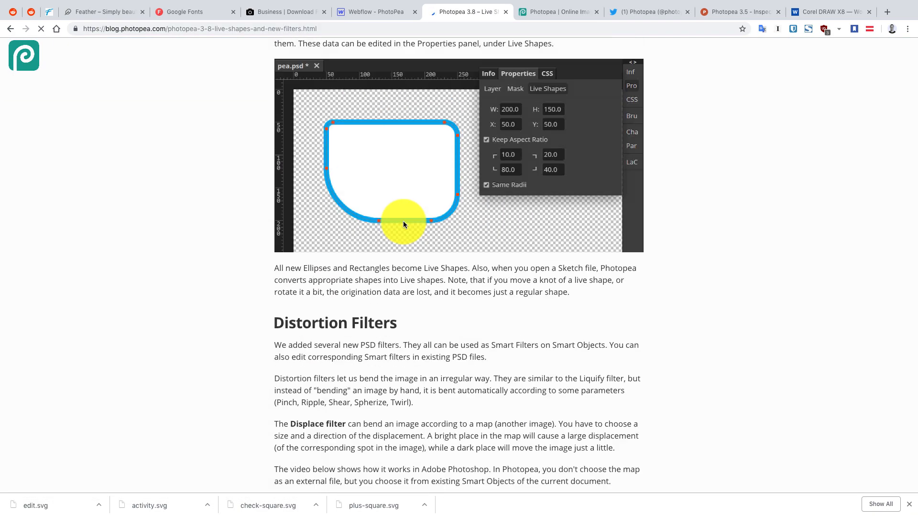
pyautogui.scroll(2, 399, 215)
pyautogui.scroll(-1, 407, 296)
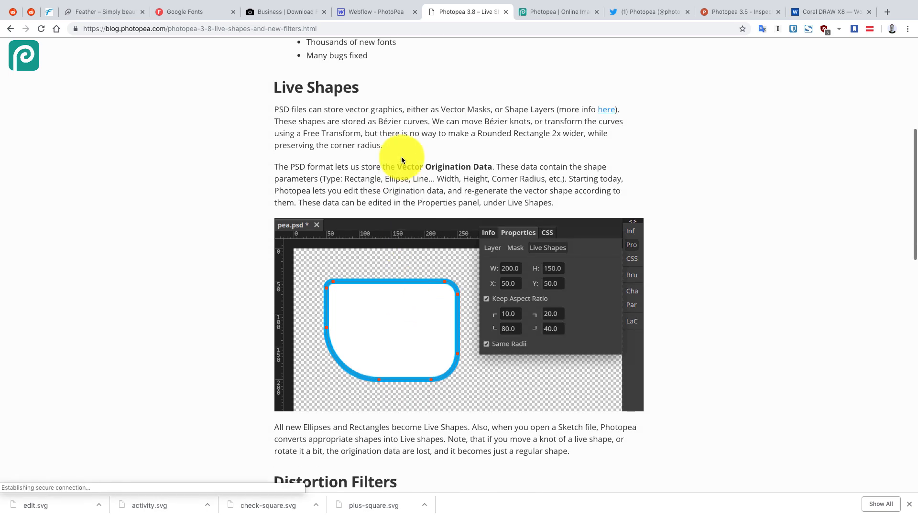
pyautogui.scroll(-4, 400, 163)
pyautogui.tripleClick(394, 254)
pyautogui.hotkey('ctrl', 'c')
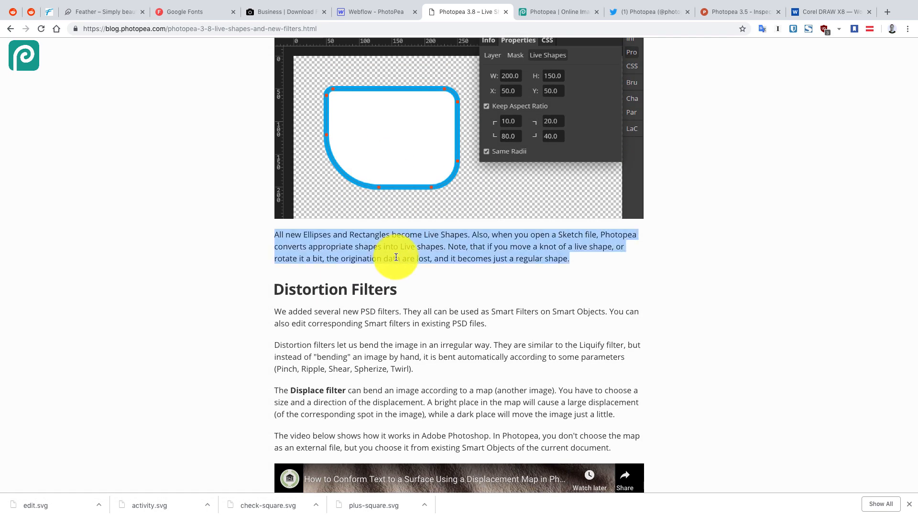
# Return to Webflow, replace the Photopea 3.8 card's description with the copied paragraph, and delete its last sentence beginning "Note, that if you move"
pyautogui.click(96, 12)
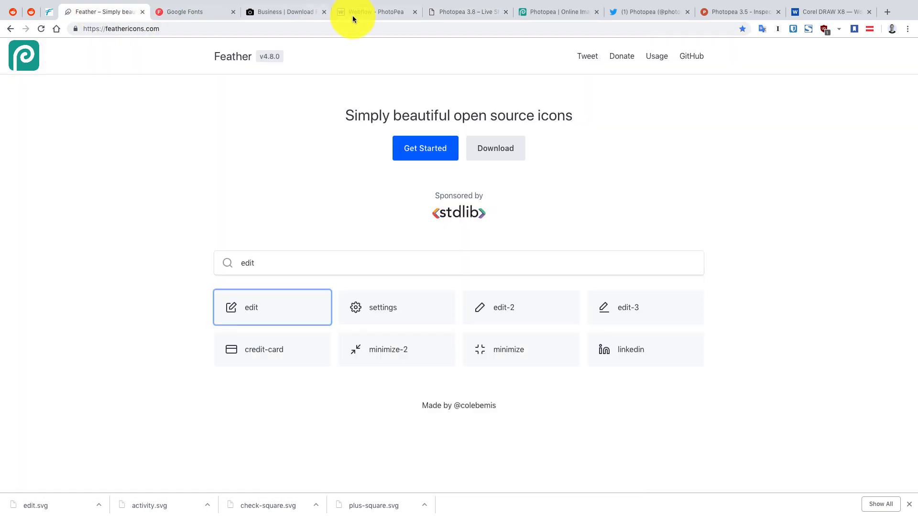
pyautogui.click(353, 12)
pyautogui.tripleClick(220, 253)
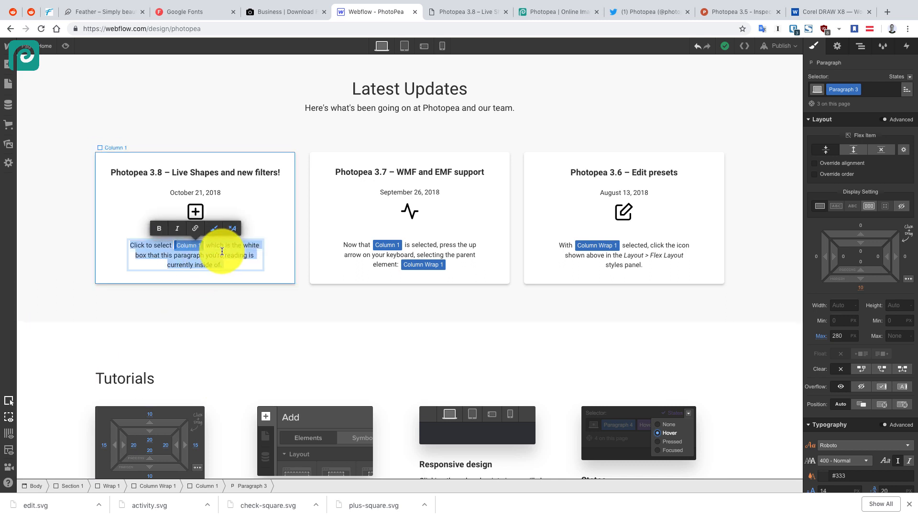
pyautogui.hotkey('ctrl', 'v')
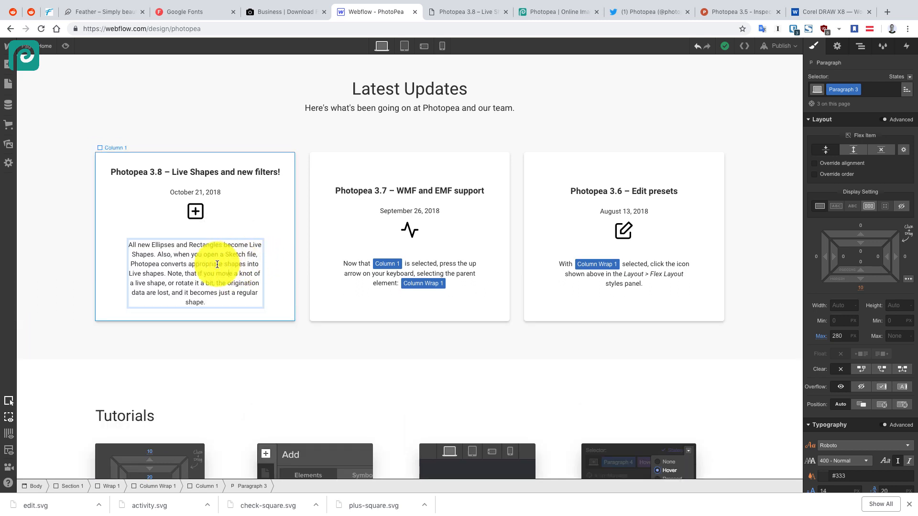
pyautogui.moveTo(167, 272); pyautogui.dragTo(274, 311)
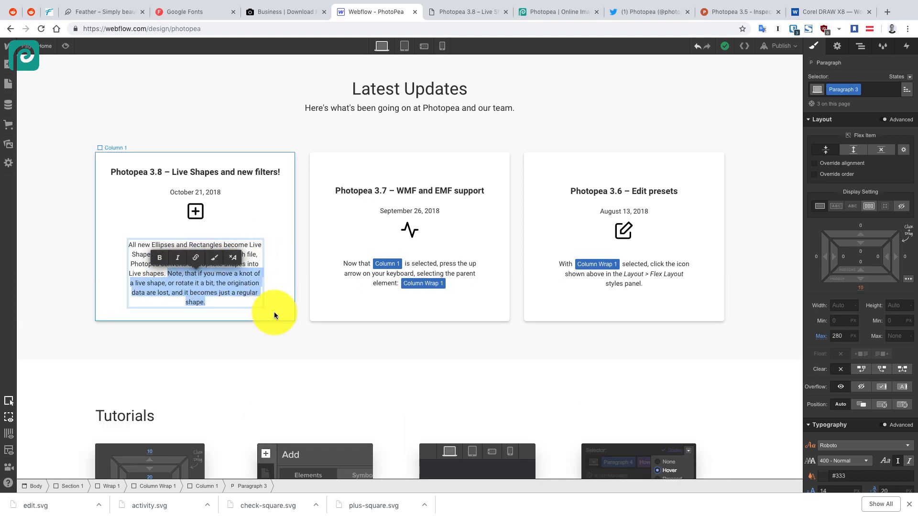
pyautogui.press('BackSpace')
pyautogui.click(316, 328)
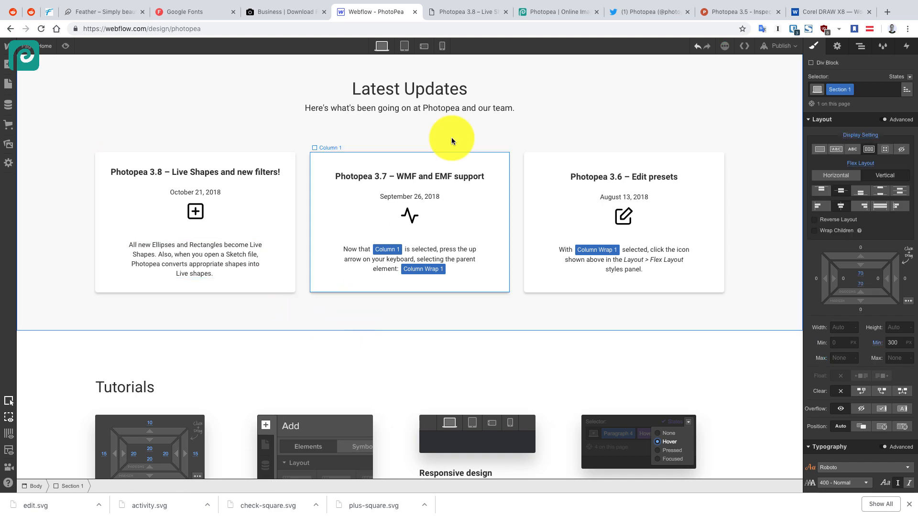
# Copy the blog paragraph beginning "We added several new PSD filters" and paste it over the Photopea 3.7 card's description in Webflow
pyautogui.click(480, 10)
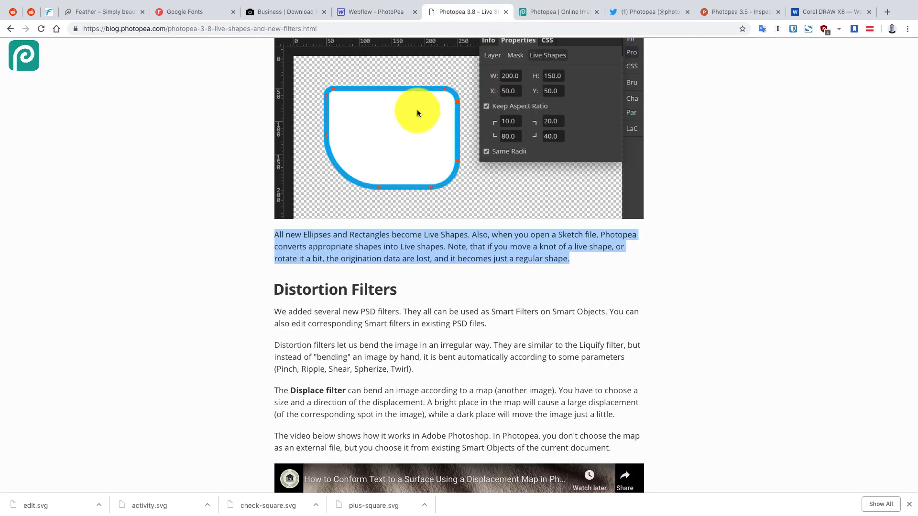
pyautogui.click(228, 151)
pyautogui.tripleClick(303, 316)
pyautogui.press('super+c')
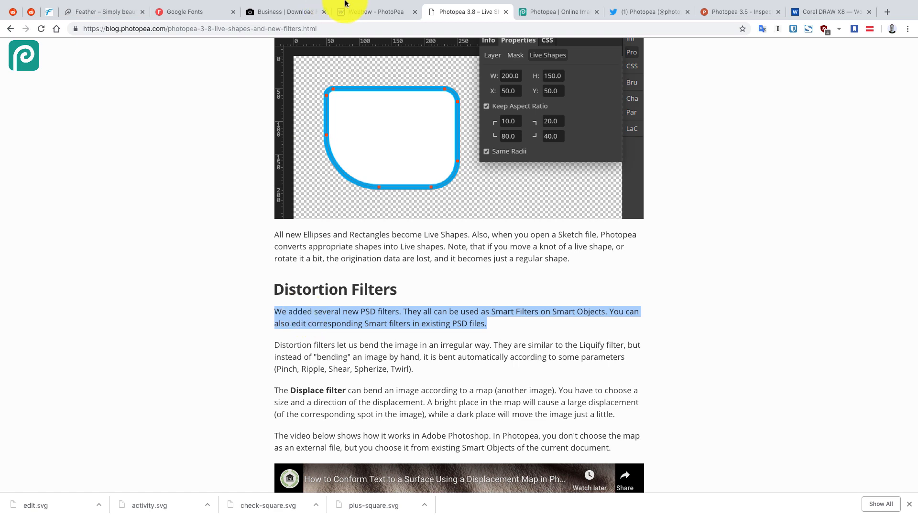
pyautogui.click(364, 11)
pyautogui.tripleClick(432, 249)
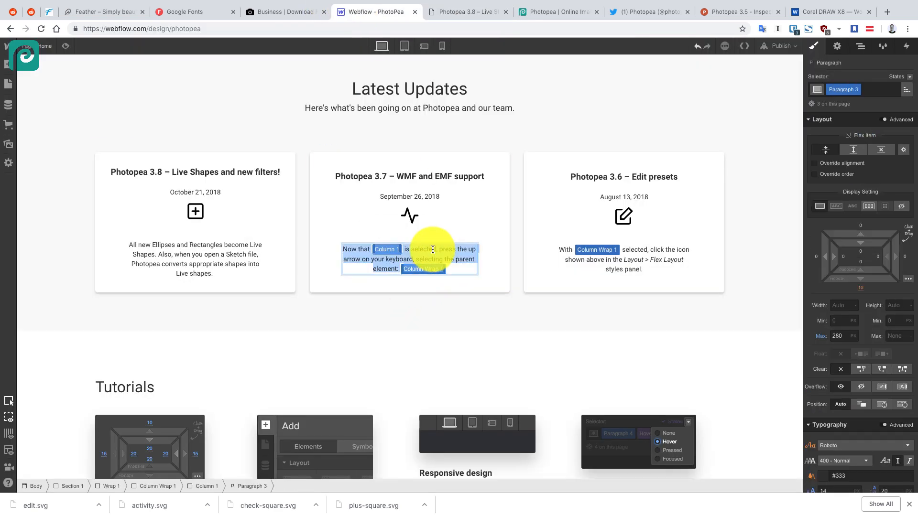
pyautogui.press('super+v')
pyautogui.click(507, 322)
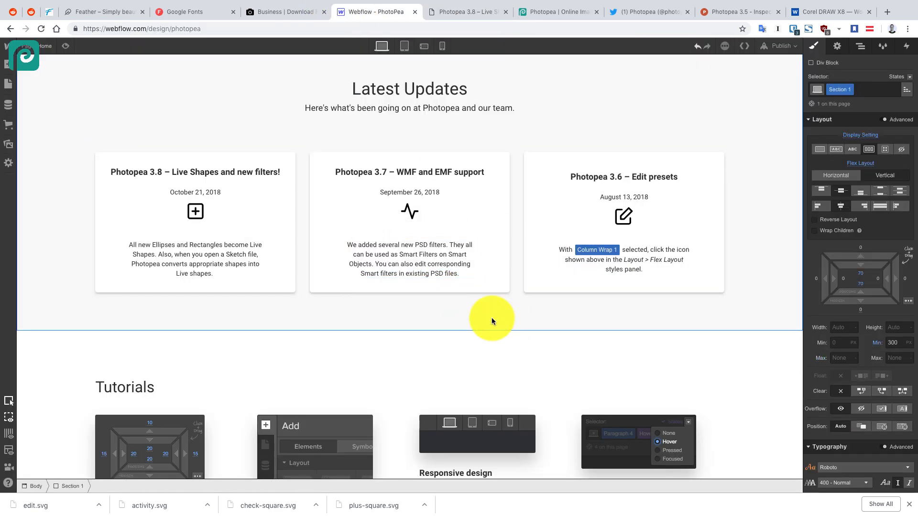
# Copy the blog paragraph beginning "Distortion filters let us bend the image" and paste it over the Photopea 3.6 card's description in Webflow
pyautogui.click(448, 10)
pyautogui.tripleClick(433, 357)
pyautogui.hotkey('ctrl', 'c')
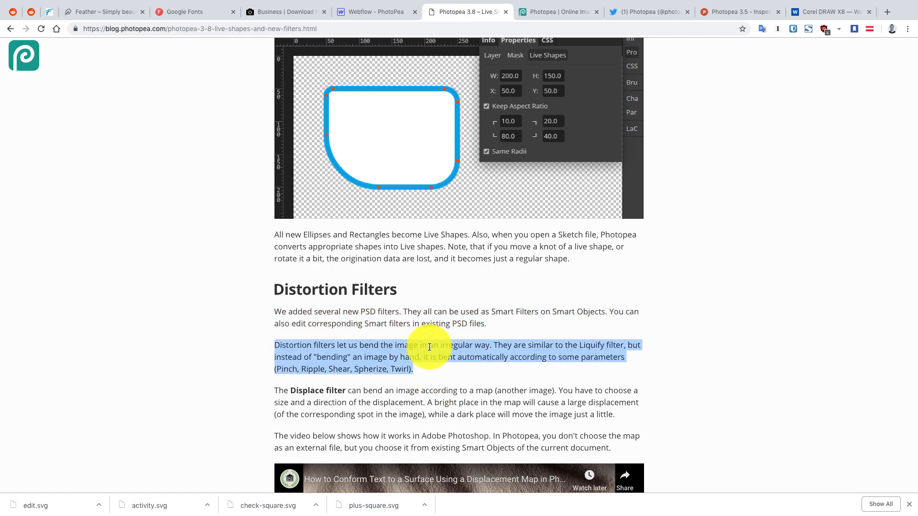
pyautogui.click(378, 12)
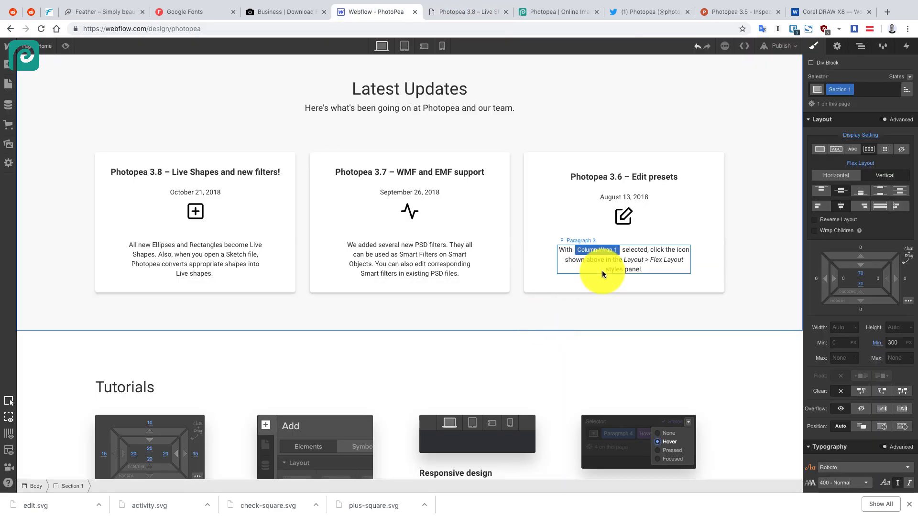
pyautogui.click(641, 260)
pyautogui.doubleClick(641, 259)
pyautogui.hotkey('ctrl', 'a')
pyautogui.hotkey('ctrl', 'v')
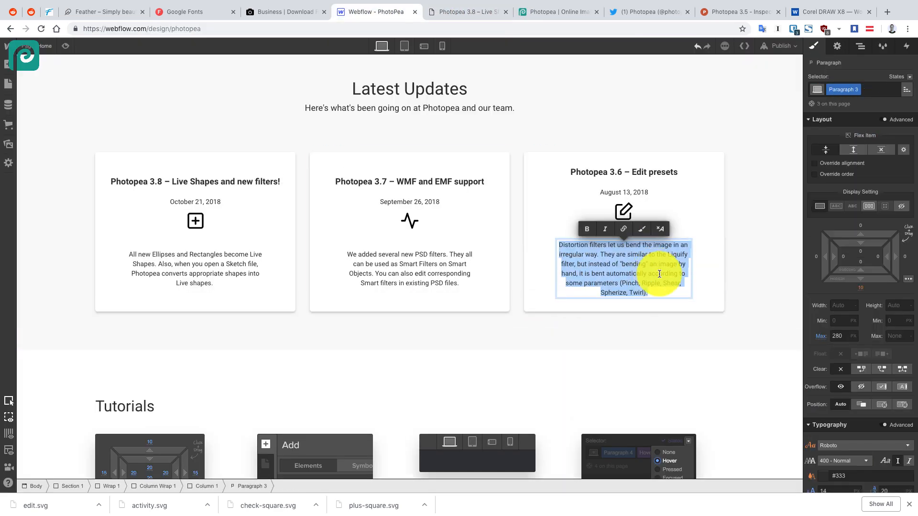
pyautogui.press('Escape')
# Shorten the Photopea 3.6 card's description so it ends with "it is bent automatically."
pyautogui.doubleClick(666, 289)
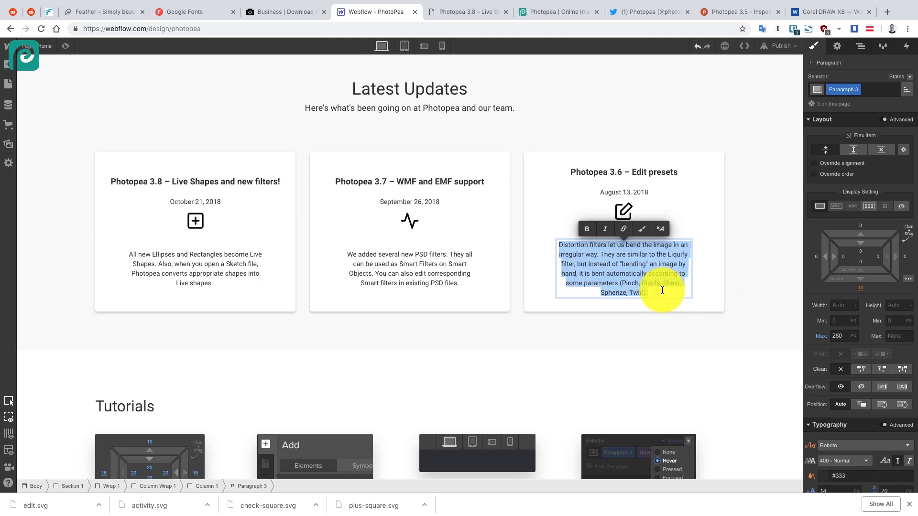
pyautogui.click(655, 295)
pyautogui.moveTo(660, 293); pyautogui.dragTo(619, 283)
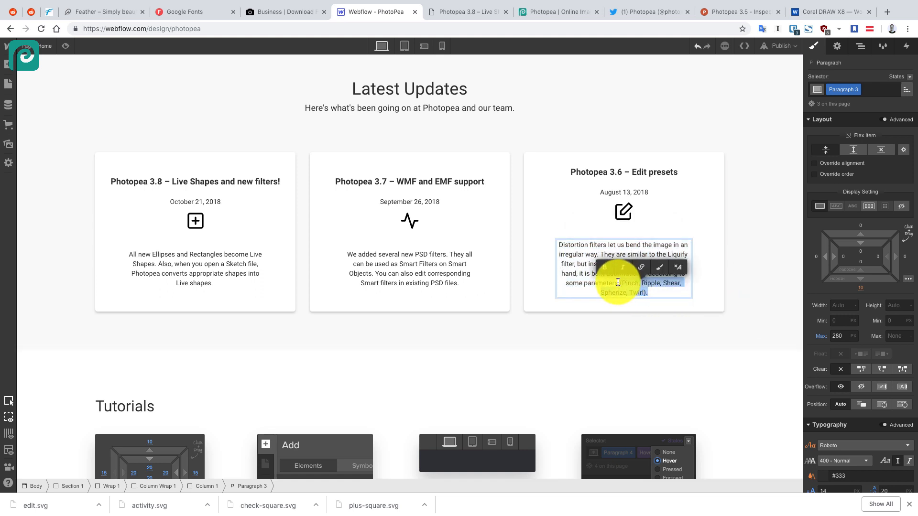
pyautogui.press('BackSpace')
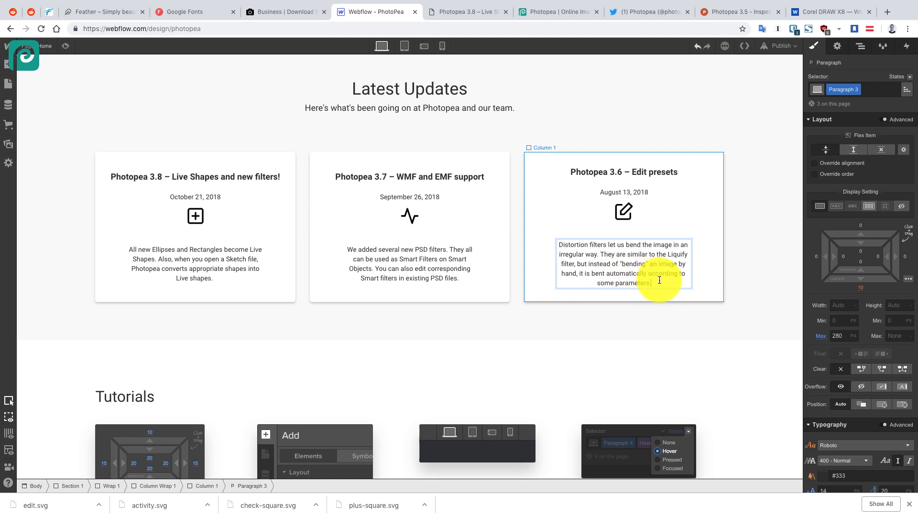
pyautogui.moveTo(659, 280)
pyautogui.mouseDown()
pyautogui.moveTo(645, 276)
pyautogui.moveTo(656, 283)
pyautogui.mouseUp()
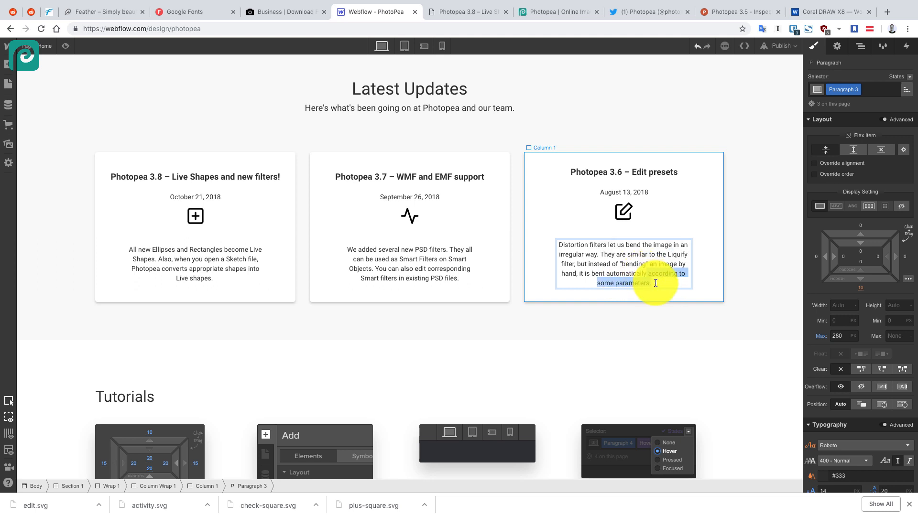
pyautogui.write('.')
pyautogui.click(655, 313)
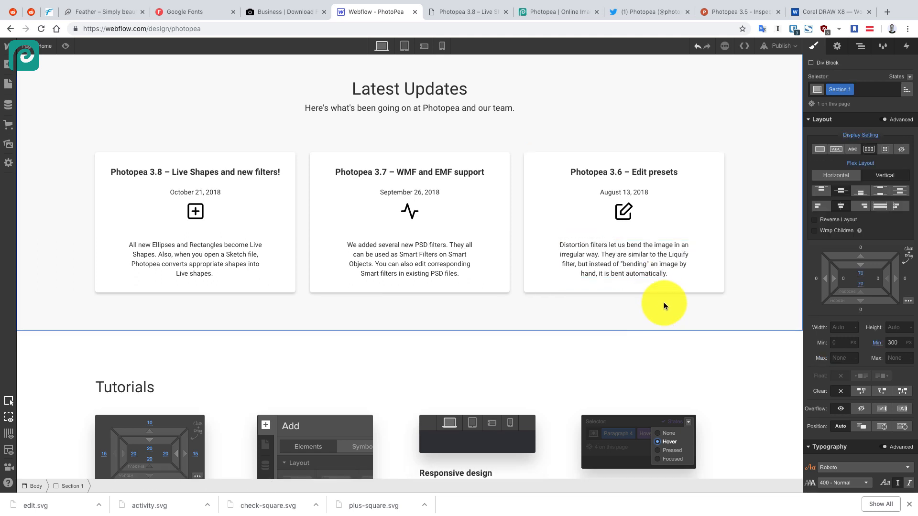
pyautogui.click(707, 216)
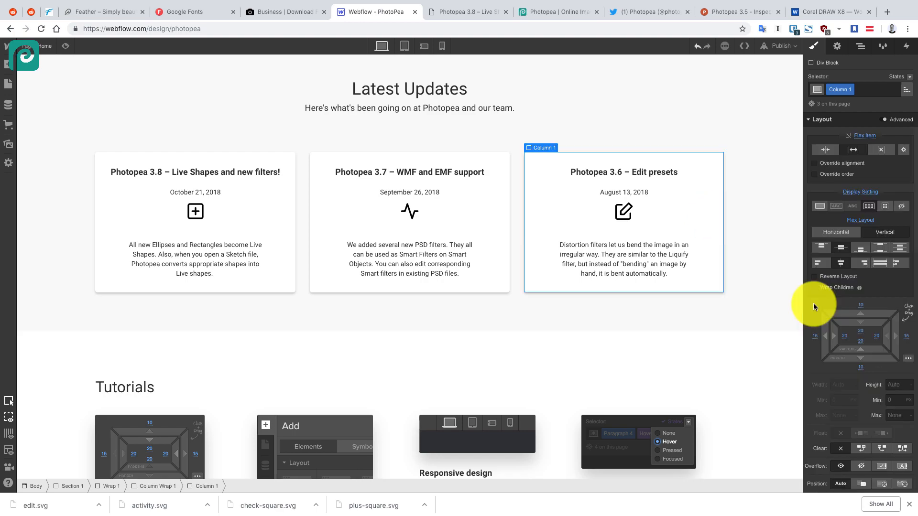
pyautogui.scroll(-5, 813, 303)
pyautogui.scroll(10, 657, 293)
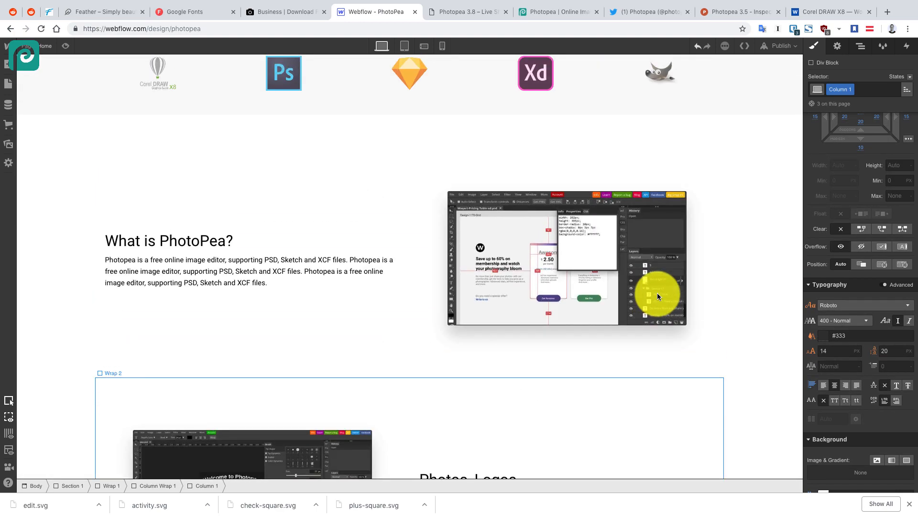
pyautogui.scroll(-11, 657, 294)
pyautogui.scroll(10, 657, 294)
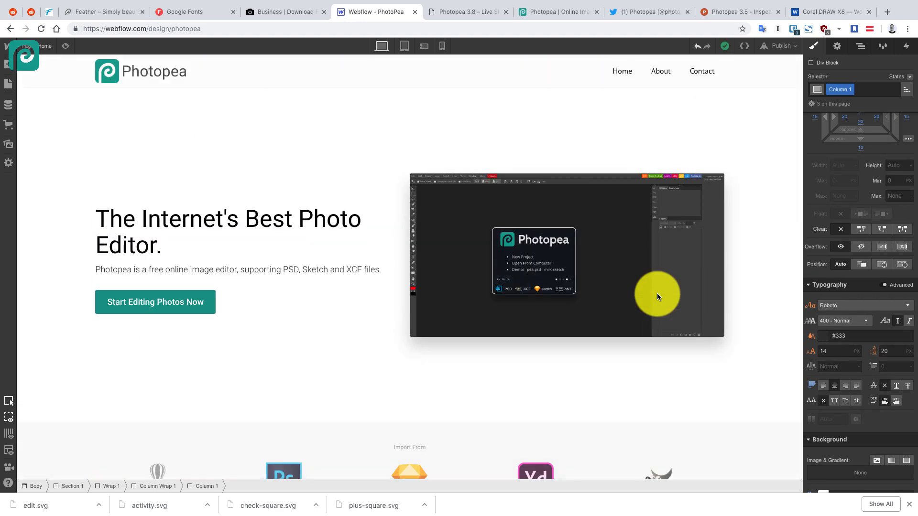
# Set the text colour of the Photopea 3.6 card's title to the Niagra swatch
pyautogui.scroll(-9, 657, 293)
pyautogui.scroll(3, 656, 294)
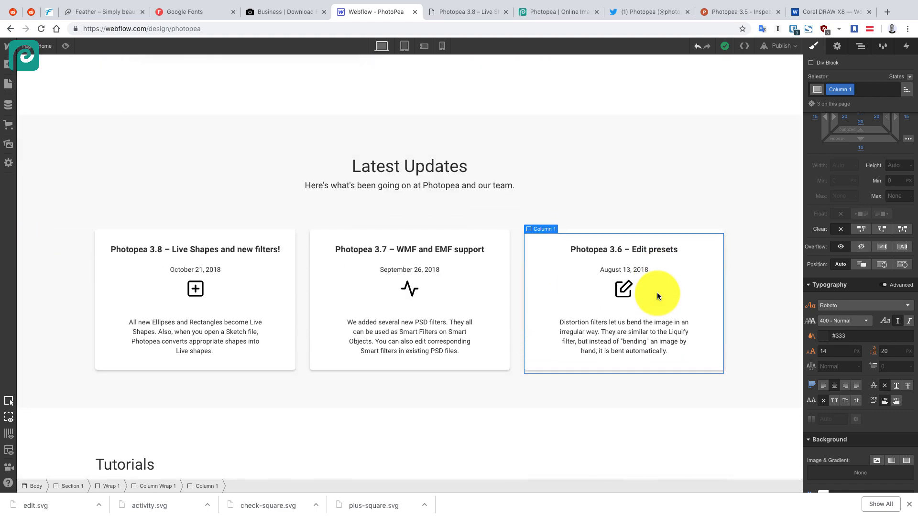
pyautogui.scroll(-5, 838, 336)
pyautogui.scroll(-5, 843, 335)
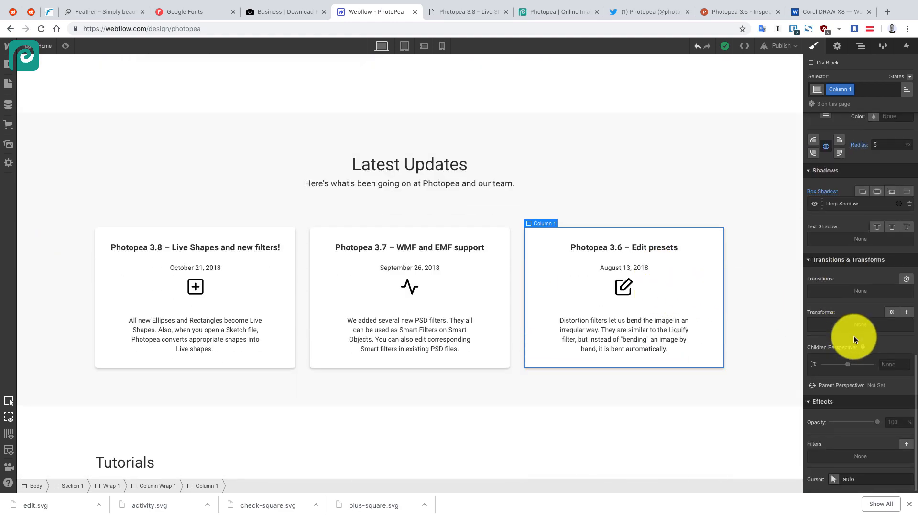
pyautogui.click(632, 247)
pyautogui.scroll(5, 844, 290)
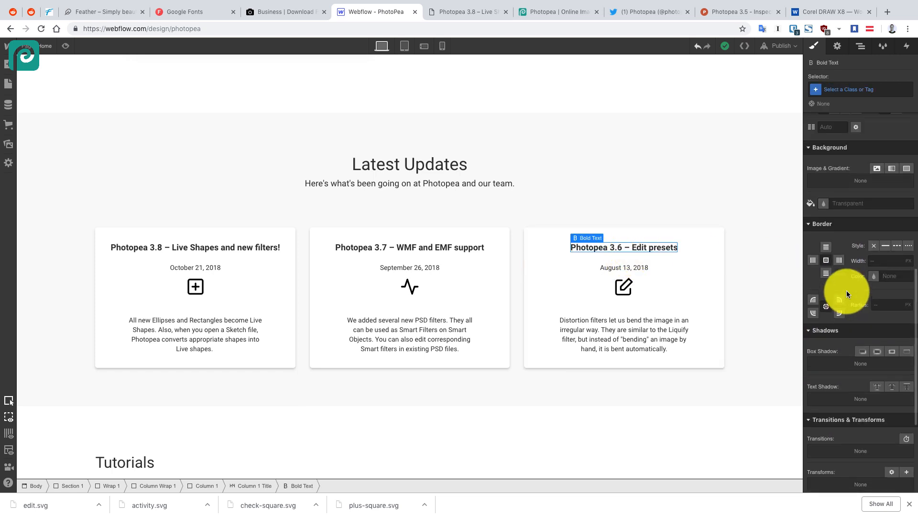
pyautogui.scroll(3, 828, 239)
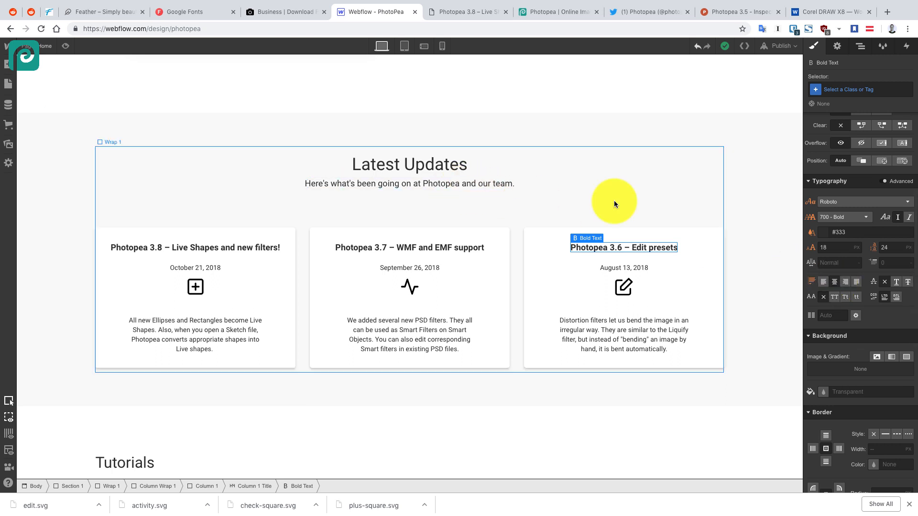
pyautogui.click(824, 232)
pyautogui.click(846, 354)
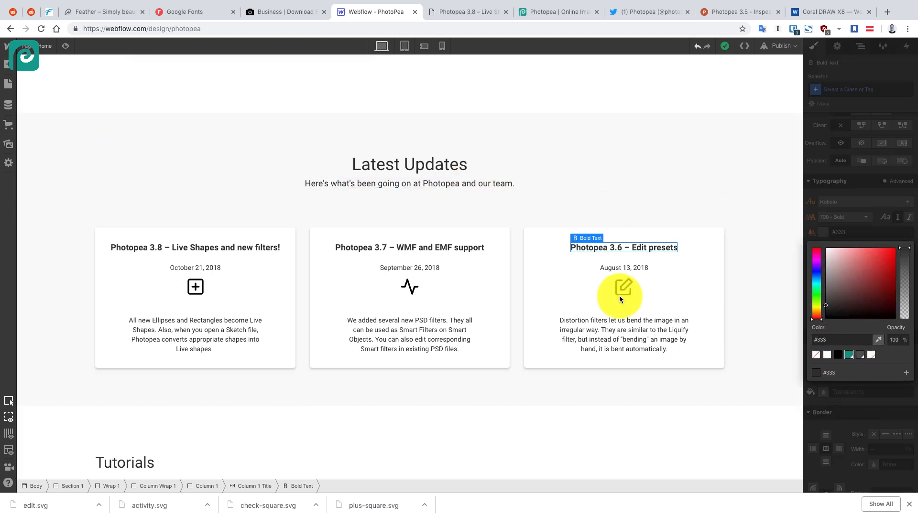
pyautogui.click(430, 248)
# Create a class named UpdateHeader on the bold text of the Photopea 3.8 card's title
pyautogui.click(601, 246)
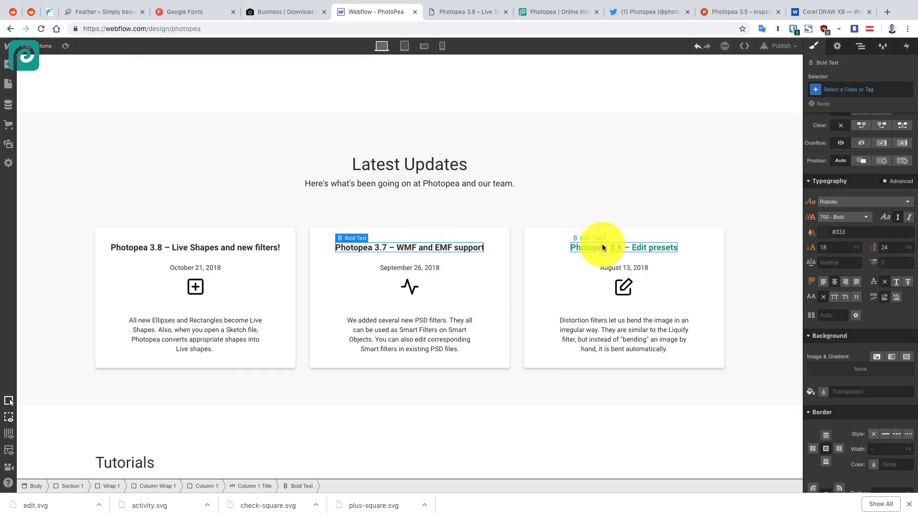
pyautogui.click(443, 247)
pyautogui.click(233, 245)
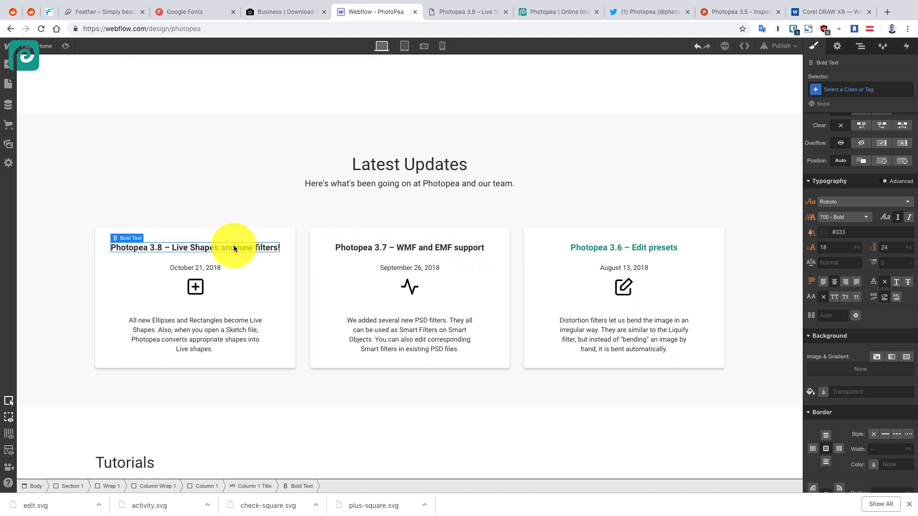
pyautogui.click(854, 90)
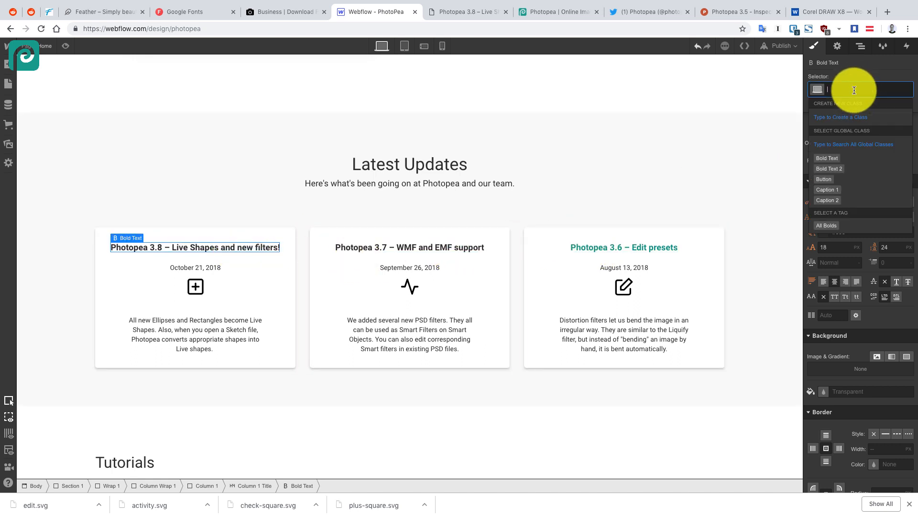
pyautogui.write('U')
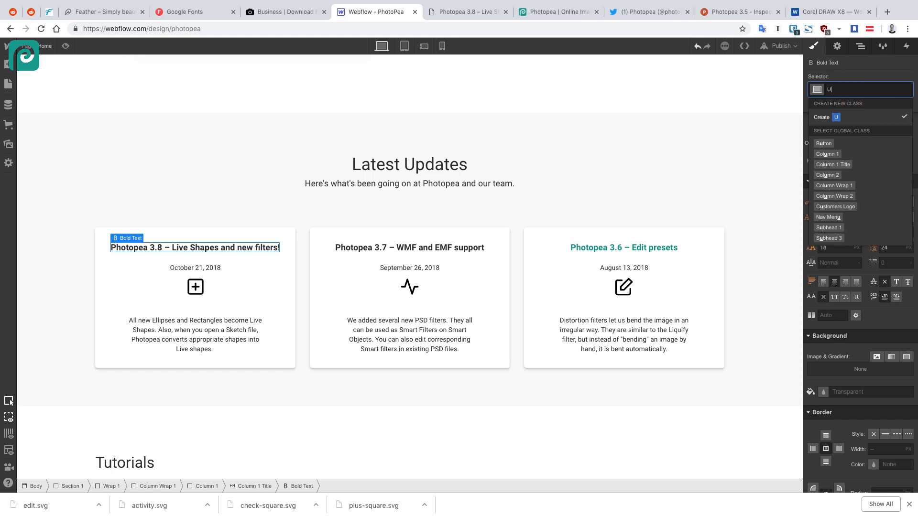
pyautogui.write('pdateHeader')
pyautogui.press('Return')
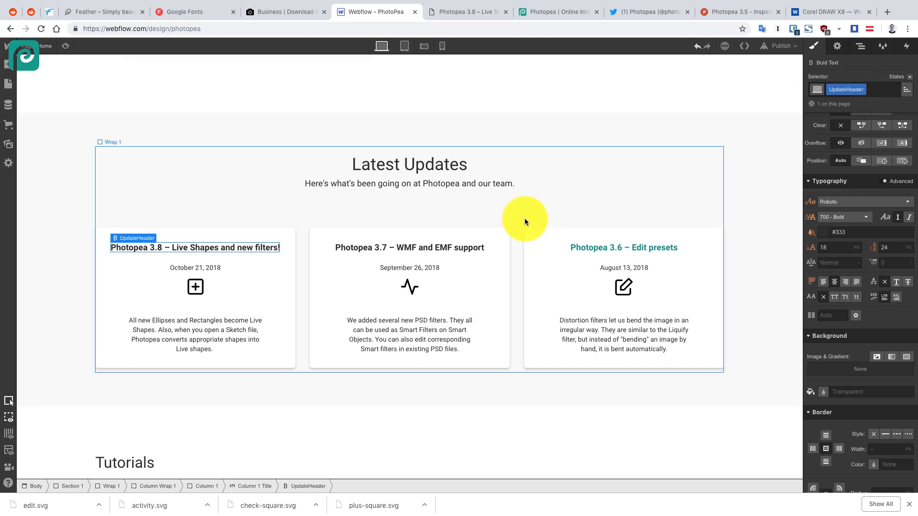
# Apply the existing UpdateHeader class to the bold title text of the Photopea 3.7 card
pyautogui.click(440, 249)
pyautogui.click(857, 92)
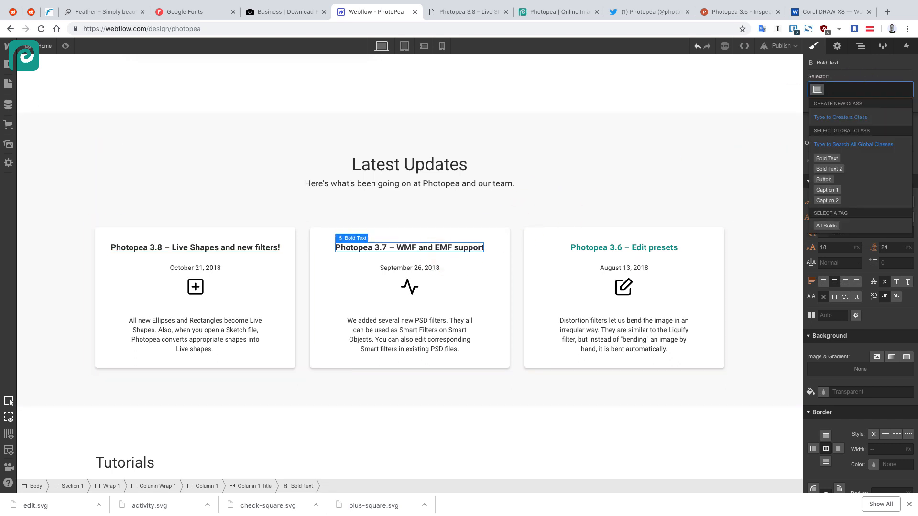
pyautogui.write('Update')
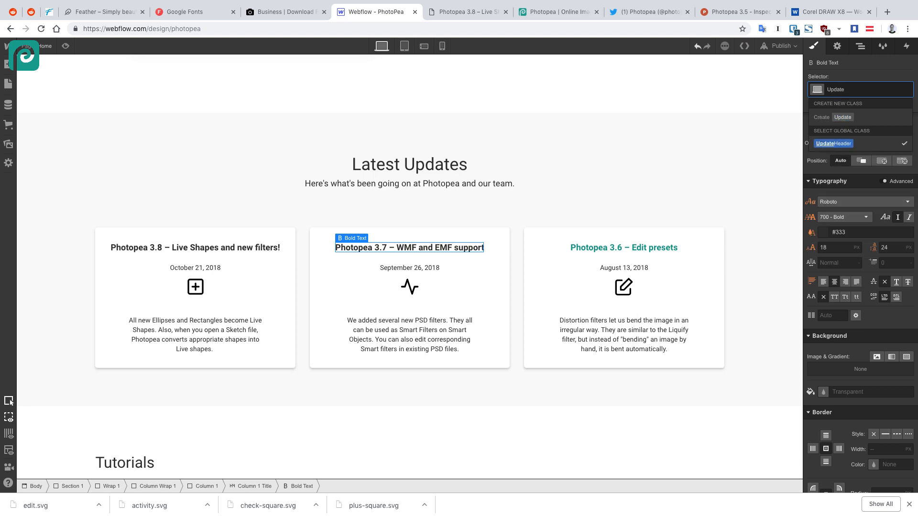
pyautogui.click(835, 153)
# Add UpdateHeader as a combo class to the Photopea 3.6 card's title, alongside Bold Text 2
pyautogui.click(663, 246)
pyautogui.click(874, 90)
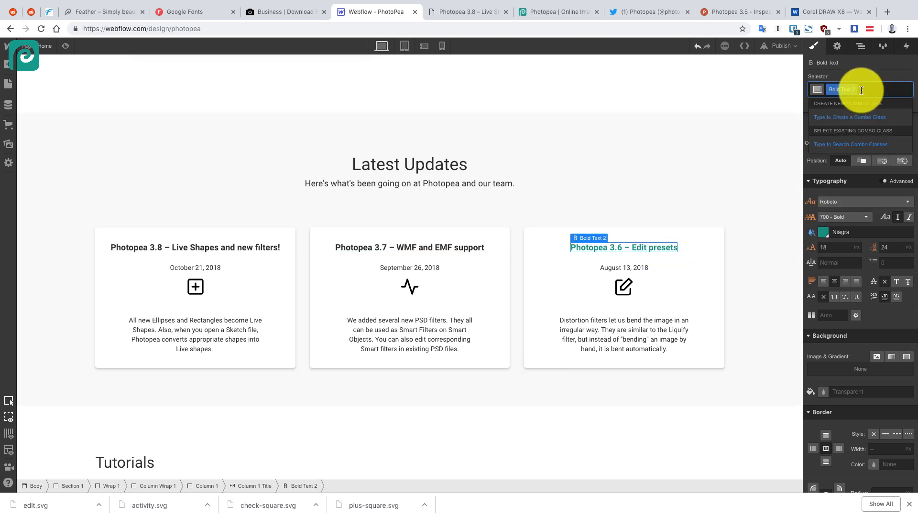
pyautogui.click(855, 90)
pyautogui.click(877, 90)
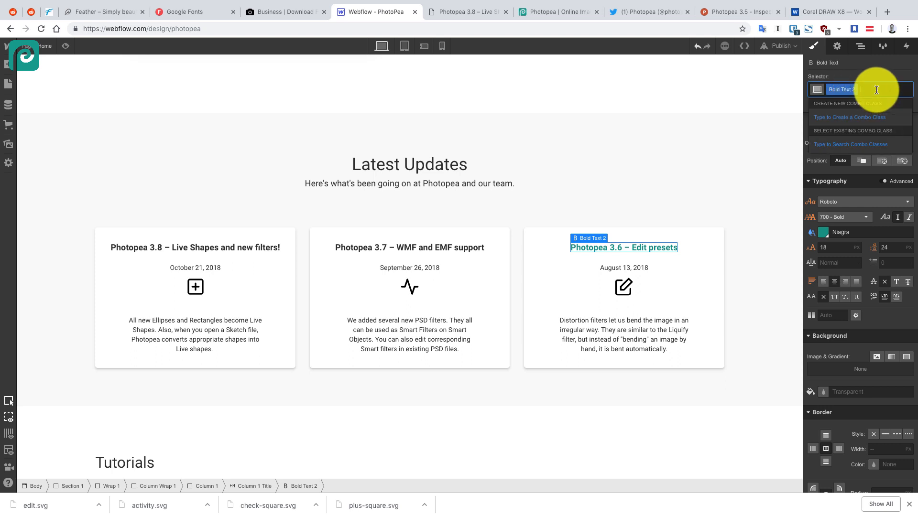
pyautogui.write('Update')
pyautogui.press('Down')
pyautogui.press('Return')
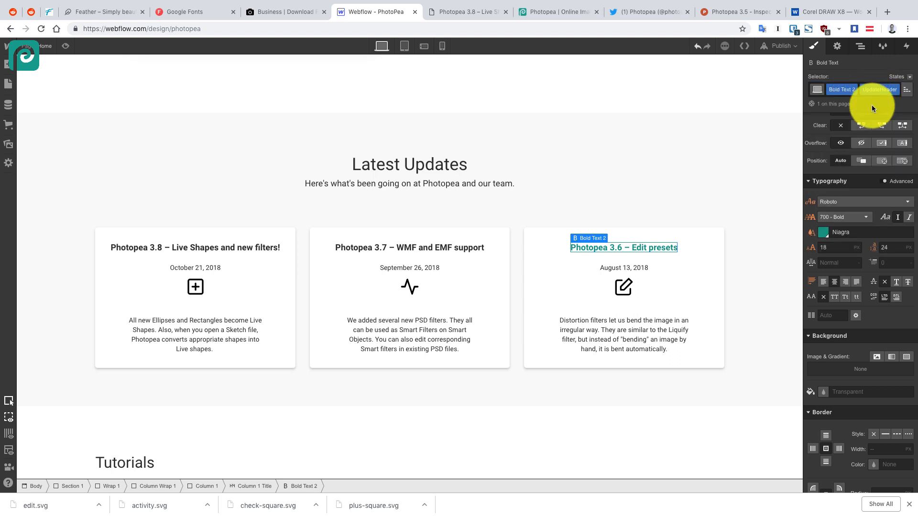
# Set the UpdateHeader class's text colour to the Niagra swatch using the Photopea 3.8 title
pyautogui.click(212, 250)
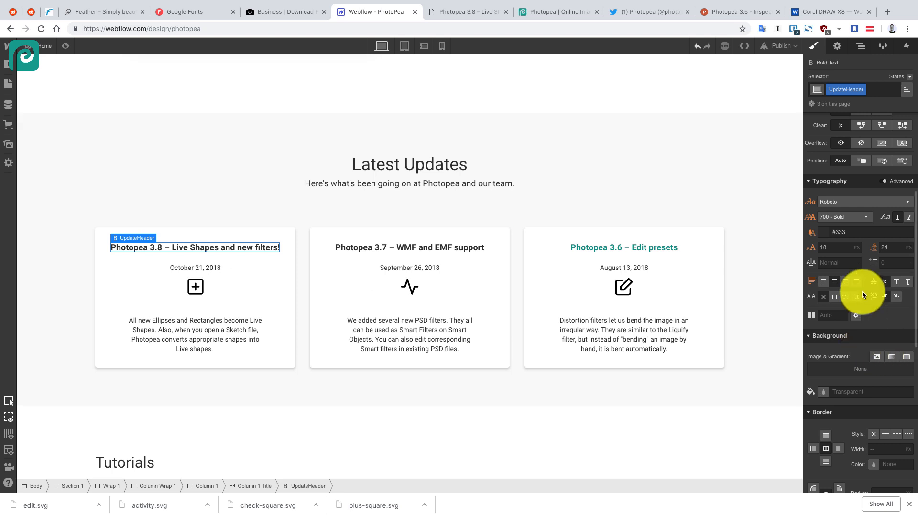
pyautogui.click(822, 232)
pyautogui.click(849, 356)
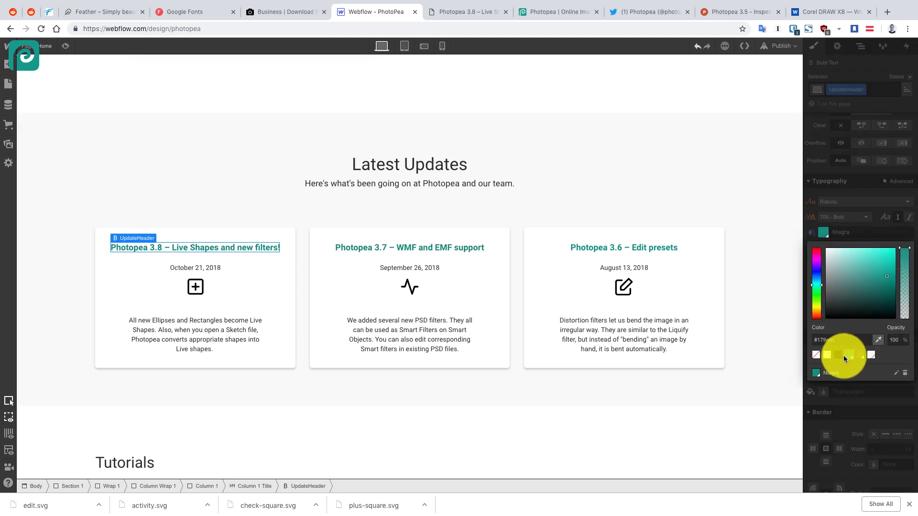
# Set the font size to 20 px for the Photopea 3.6 title, the UpdateHeader class and the Column 1 Title class
pyautogui.click(620, 244)
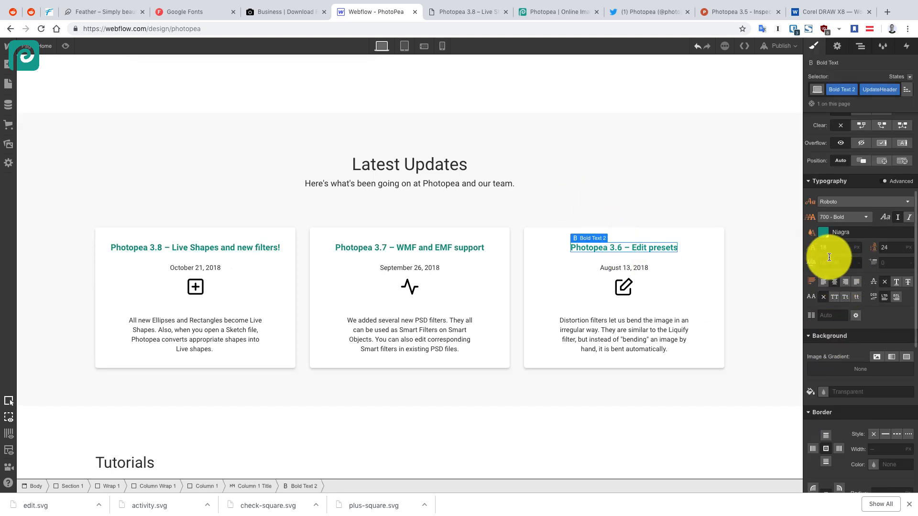
pyautogui.write('20')
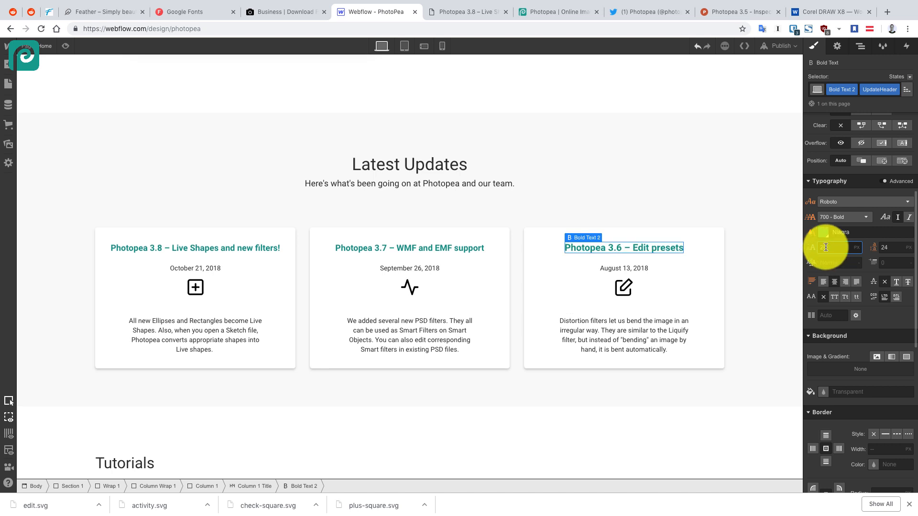
pyautogui.click(455, 248)
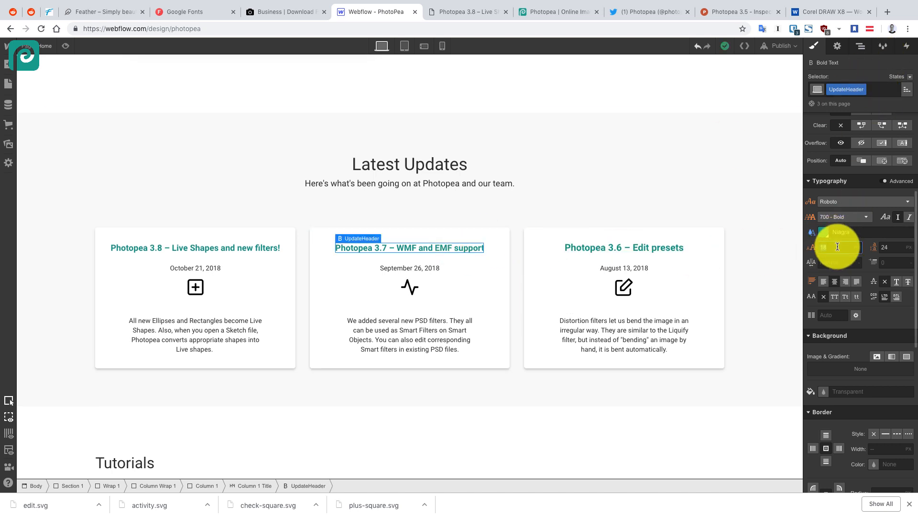
pyautogui.write('20')
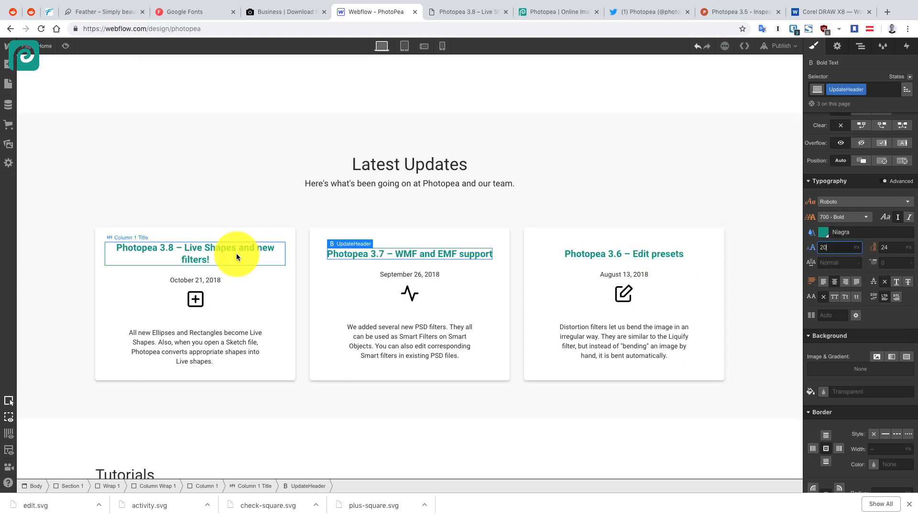
pyautogui.click(236, 253)
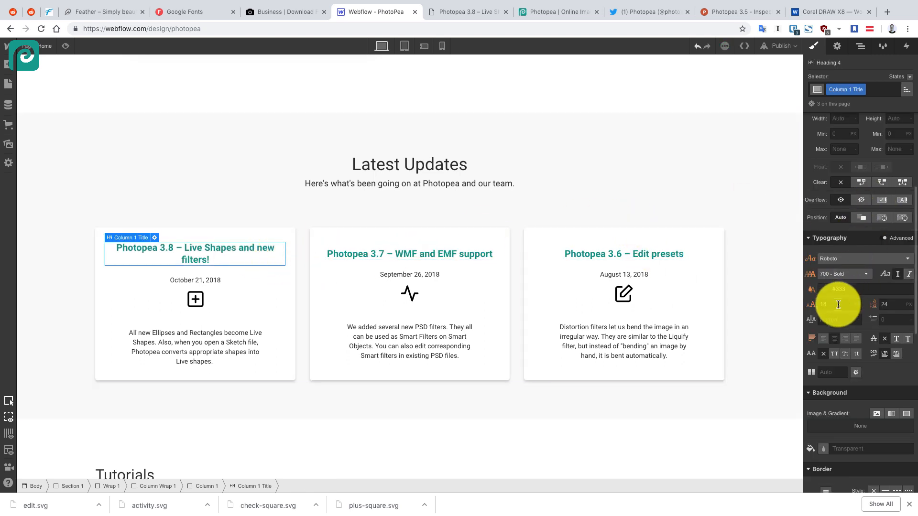
pyautogui.write('19')
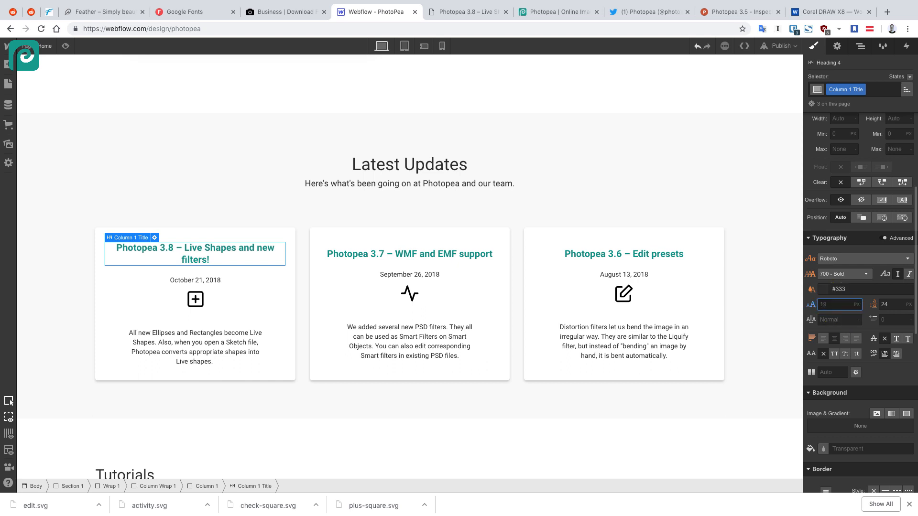
# Shorten the first update card's title to "Photopea 3.8 – Live Shapes!"
pyautogui.doubleClick(223, 260)
pyautogui.click(230, 262)
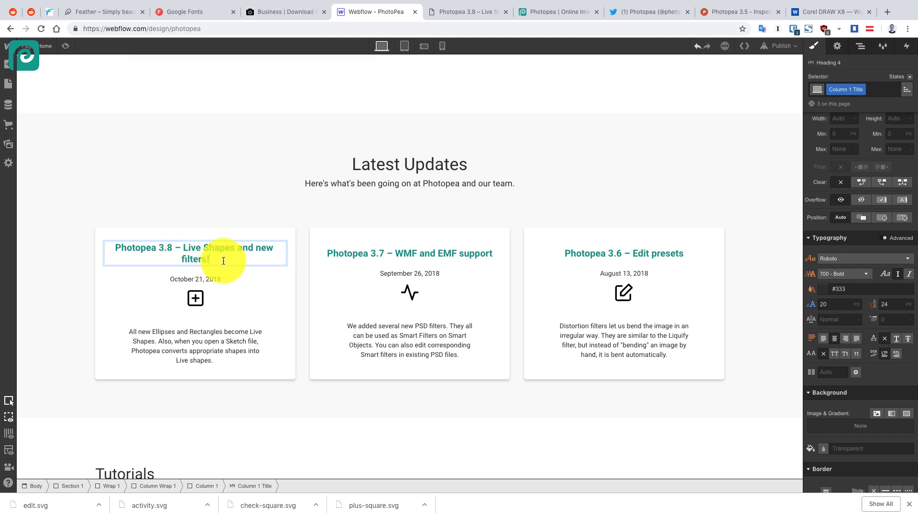
pyautogui.press('super+a')
pyautogui.click(237, 248)
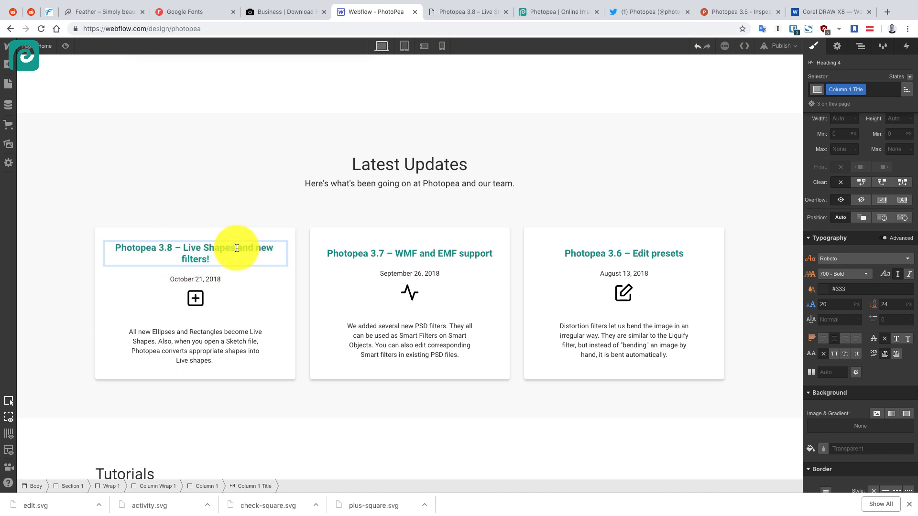
pyautogui.moveTo(237, 248); pyautogui.dragTo(250, 259)
pyautogui.write('!')
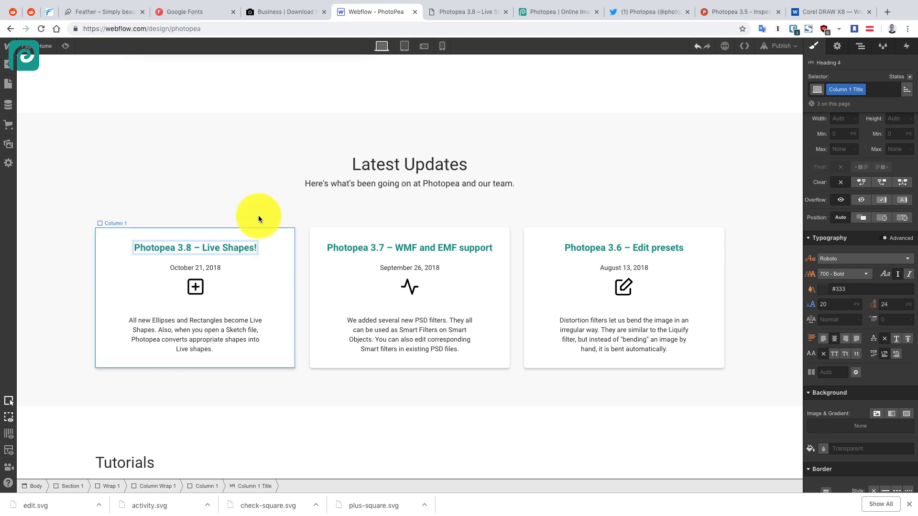
# Try the Niagra swatch as the text colour of the Latest Updates heading
pyautogui.click(264, 188)
pyautogui.scroll(-1, 665, 218)
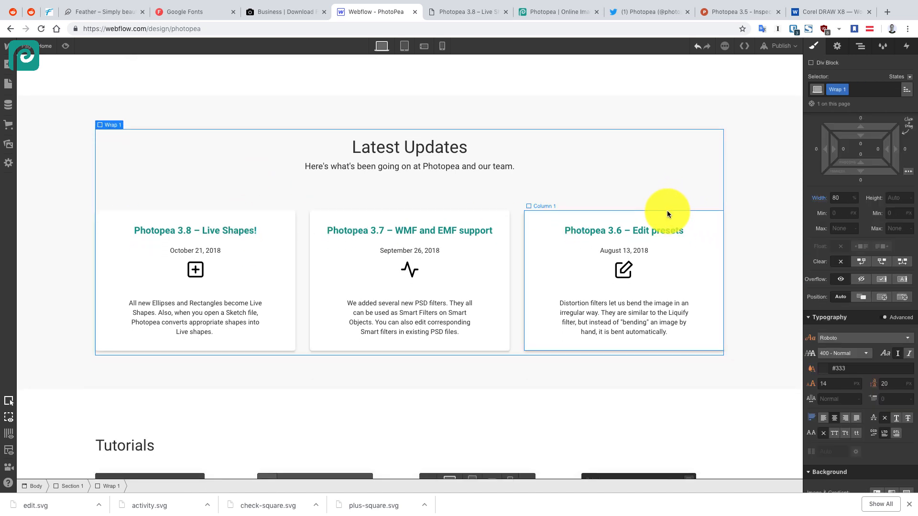
pyautogui.click(440, 151)
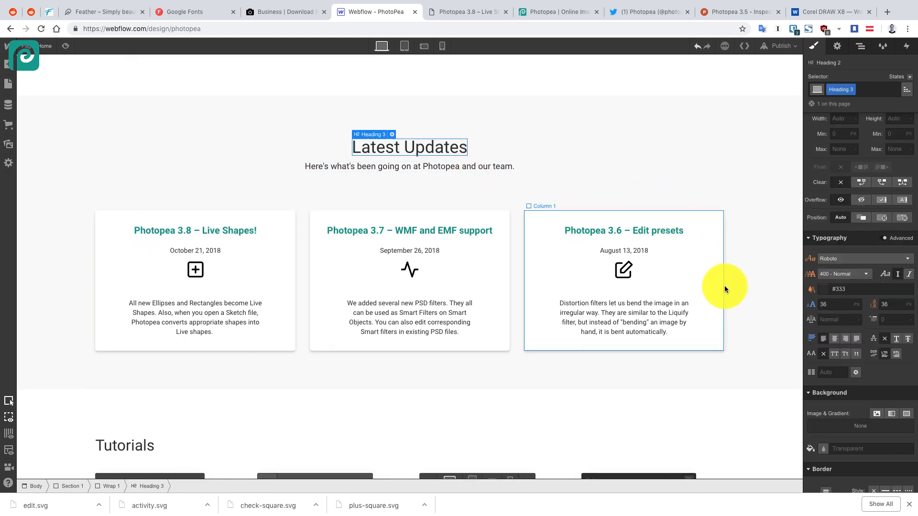
pyautogui.click(822, 290)
pyautogui.click(849, 411)
pyautogui.click(617, 191)
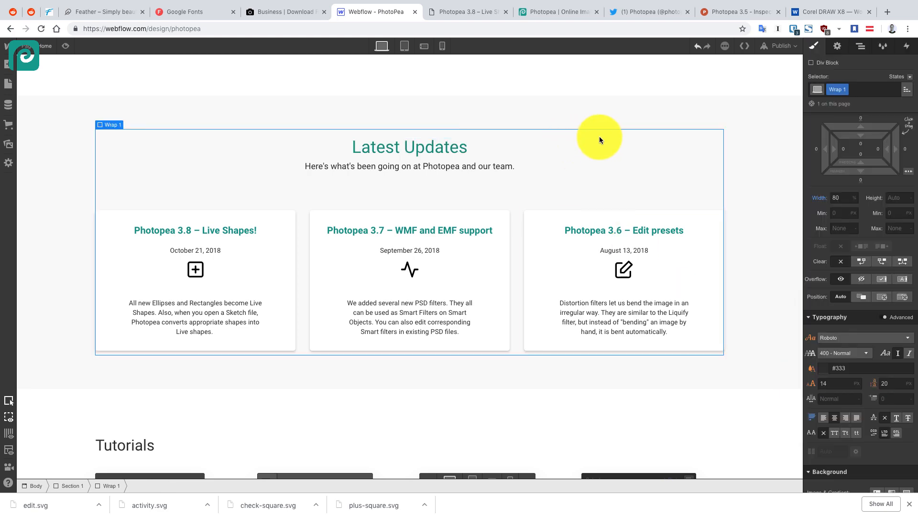
# Undo the most recent edits in the Latest Updates section and redo them
pyautogui.scroll(3, 593, 167)
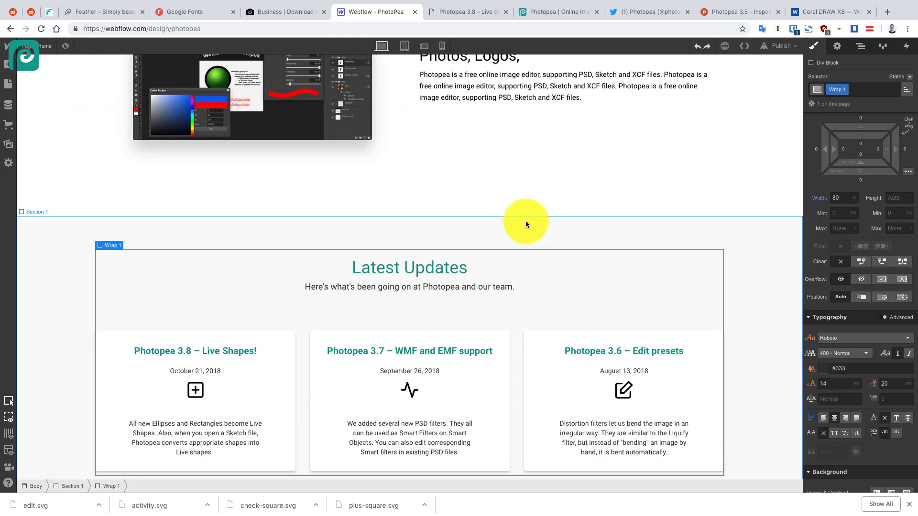
pyautogui.click(528, 182)
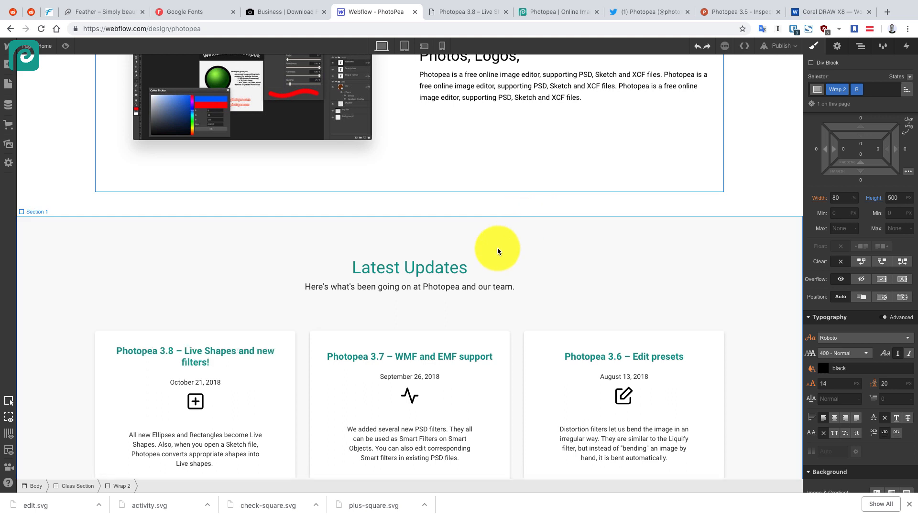
pyautogui.hotkey('ctrl', 'shift', 'z')
pyautogui.hotkey('ctrl', 'shift', 'z')
# Set the text colour of the Latest Updates heading to the Black swatch
pyautogui.click(462, 267)
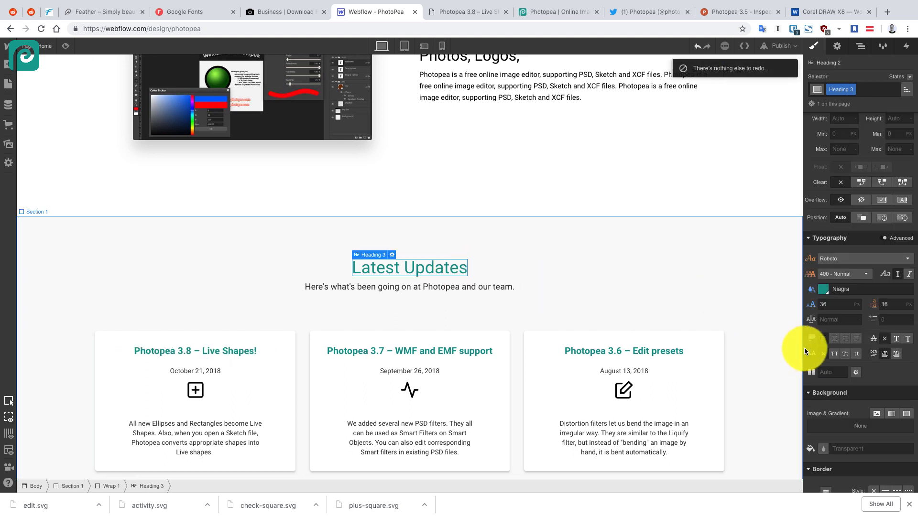
pyautogui.click(823, 290)
pyautogui.click(838, 412)
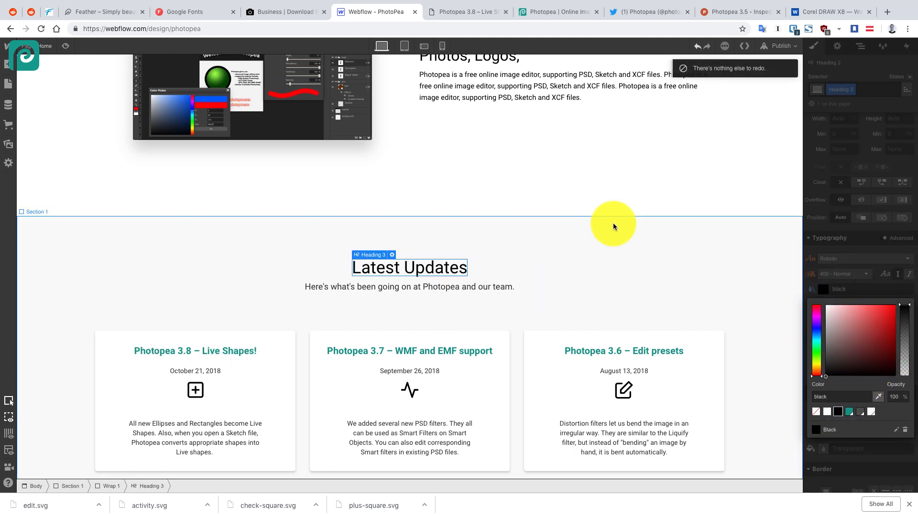
pyautogui.click(613, 223)
pyautogui.scroll(2, 615, 220)
pyautogui.click(619, 214)
pyautogui.scroll(2, 590, 182)
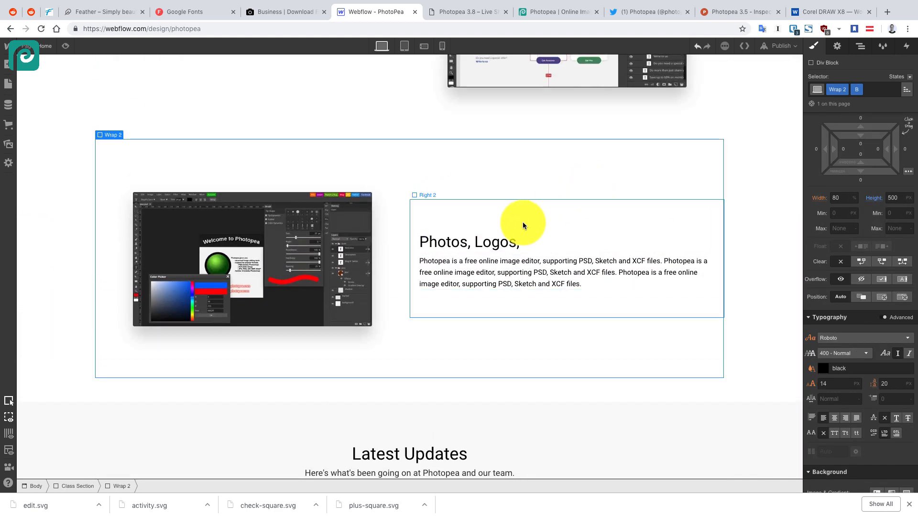
pyautogui.scroll(10, 523, 222)
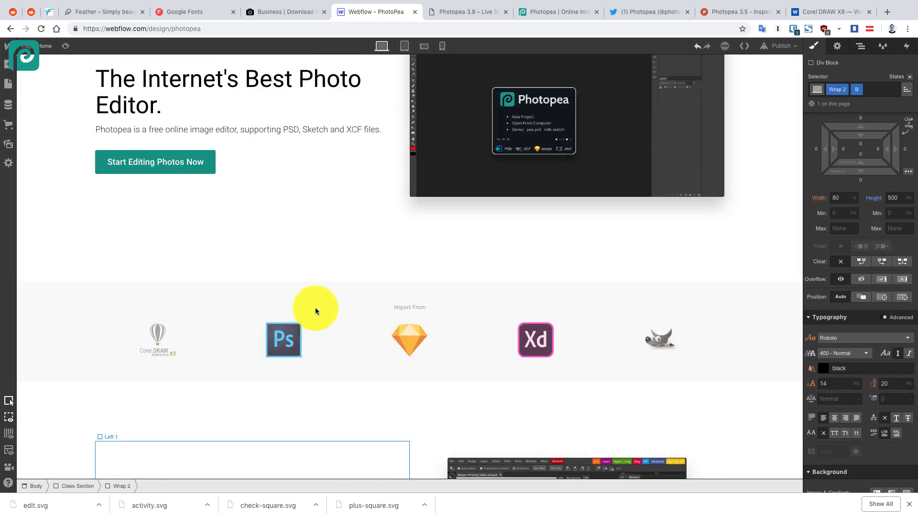
# Set the text colour of the footer's top wrap to the GlobalBackground swatch
pyautogui.scroll(2, 315, 308)
pyautogui.scroll(-5, 315, 308)
pyautogui.scroll(5, 315, 308)
pyautogui.scroll(-12, 315, 308)
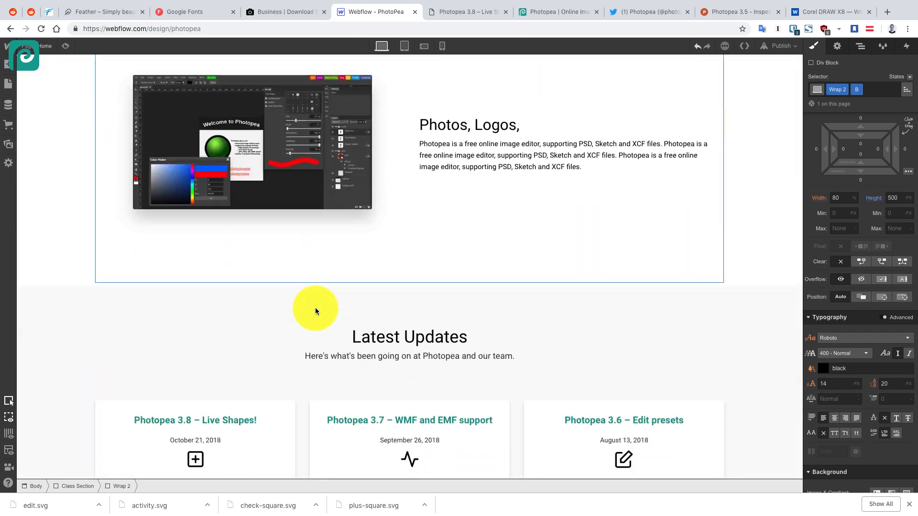
pyautogui.scroll(-8, 315, 307)
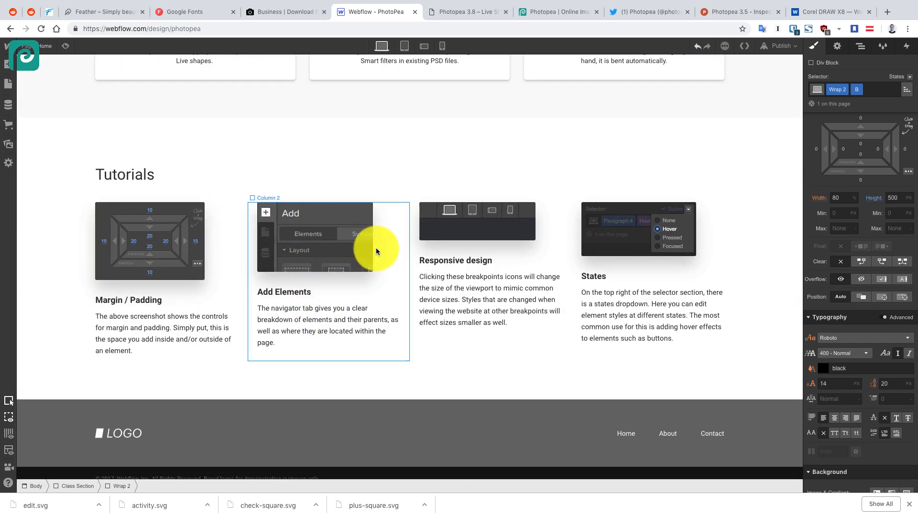
pyautogui.scroll(-1, 490, 332)
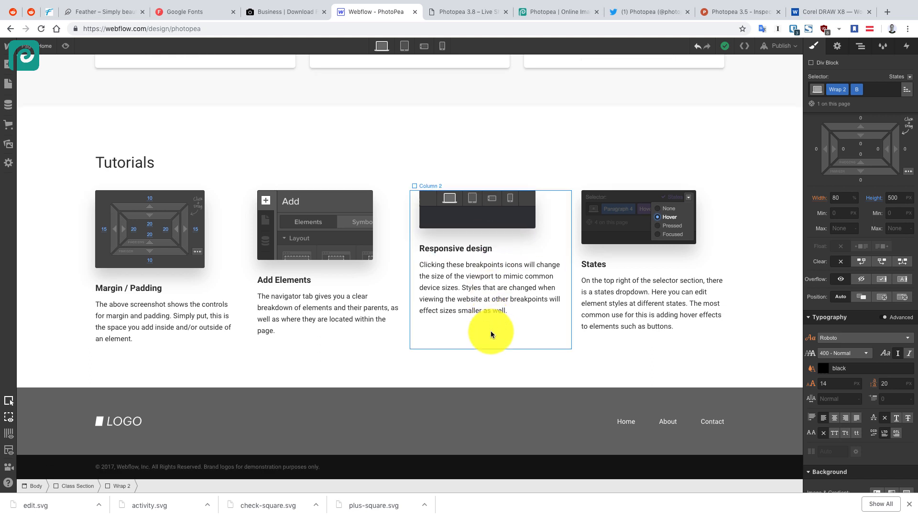
pyautogui.click(414, 415)
pyautogui.click(822, 368)
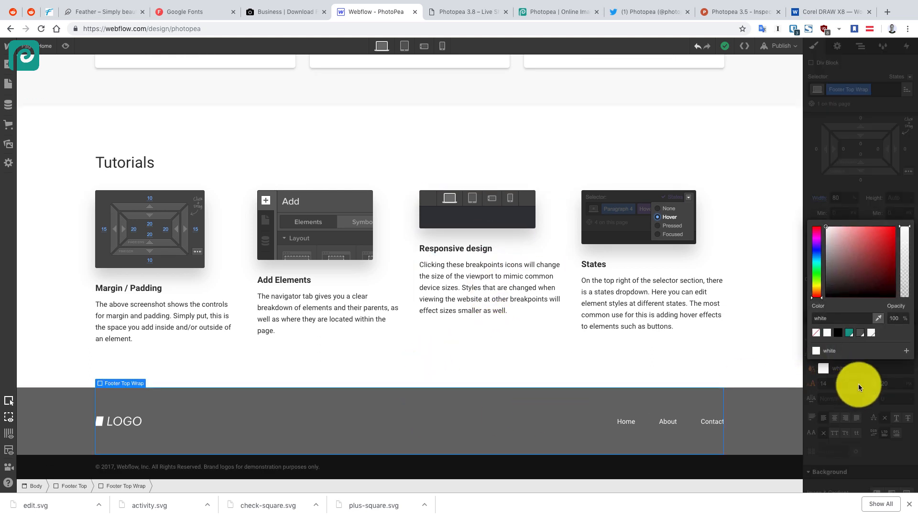
pyautogui.click(853, 332)
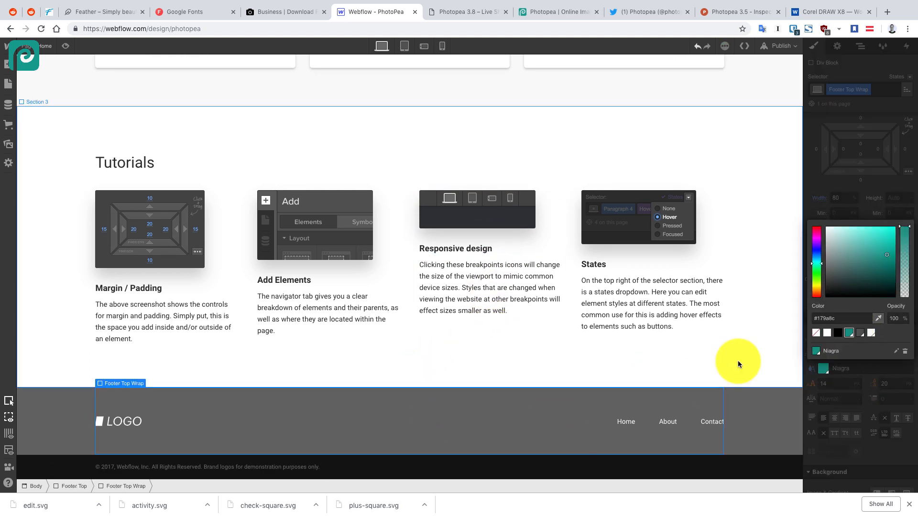
pyautogui.click(815, 334)
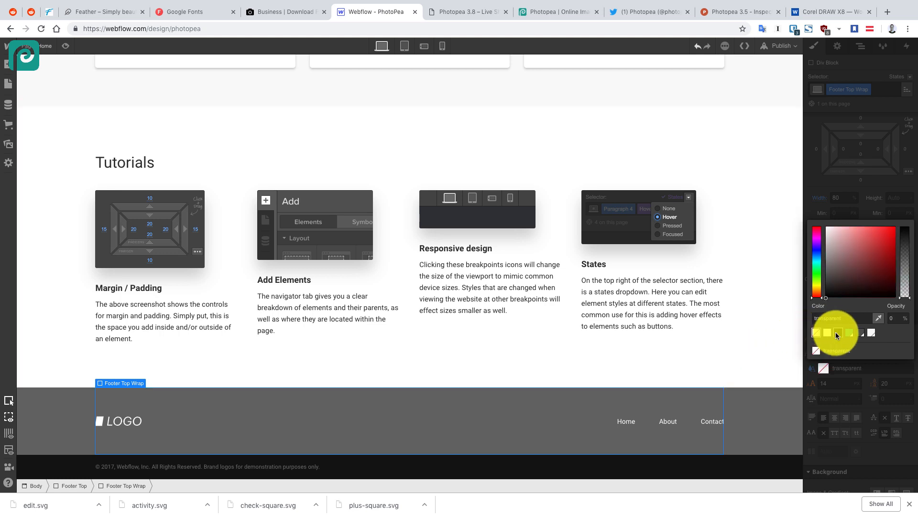
pyautogui.click(869, 333)
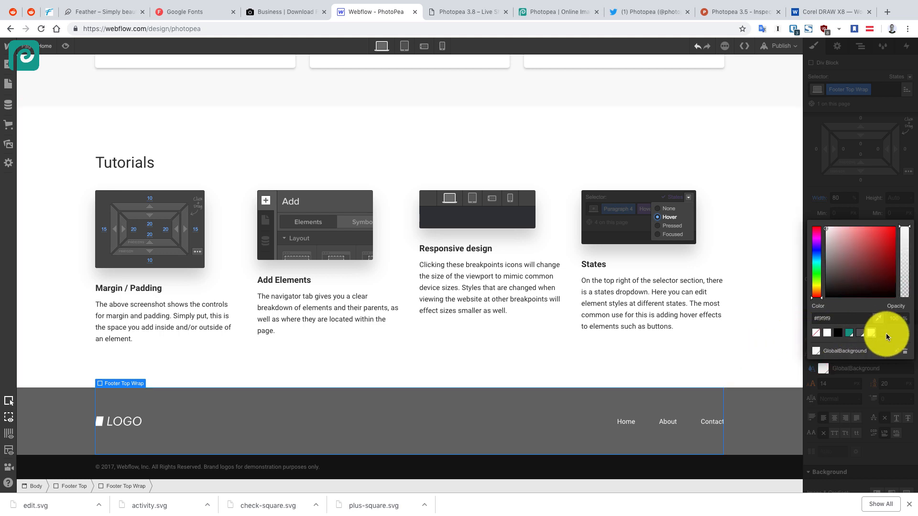
pyautogui.press('Escape')
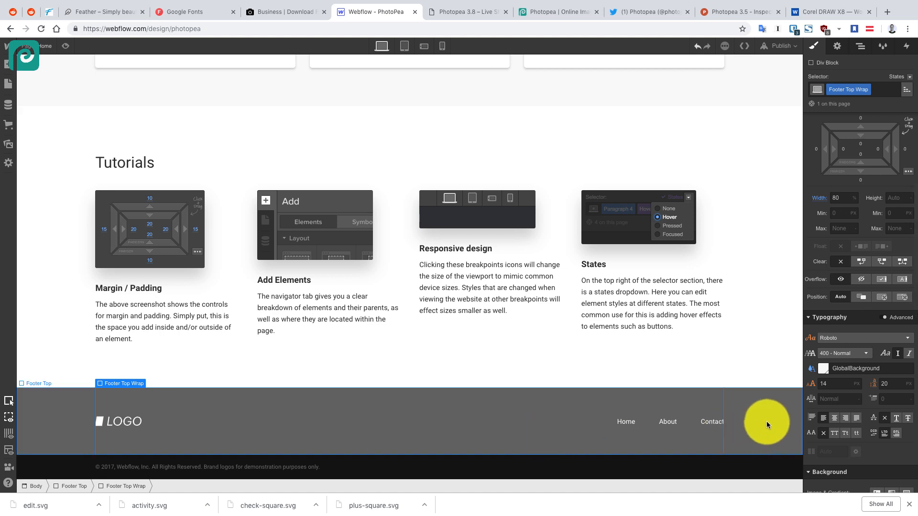
# Set the background colour of the Footer Top section to the Niagra swatch
pyautogui.click(769, 421)
pyautogui.scroll(-4, 844, 379)
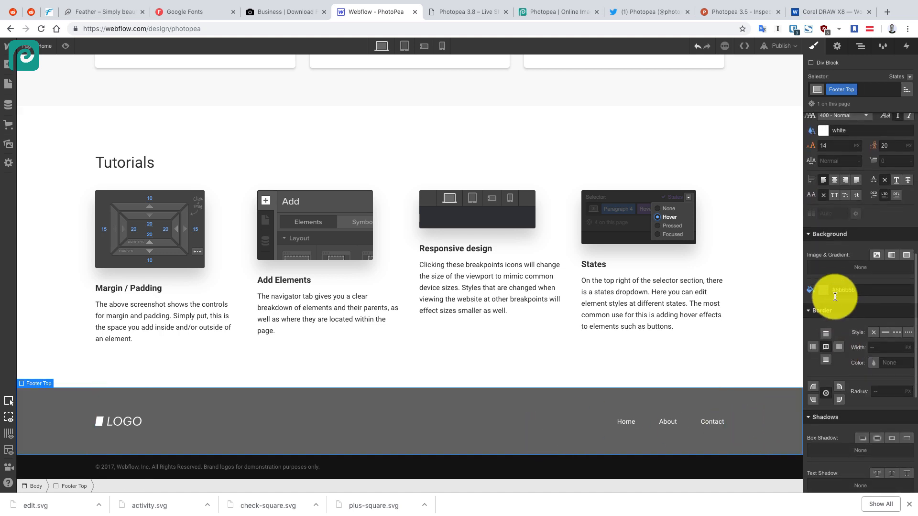
pyautogui.click(823, 290)
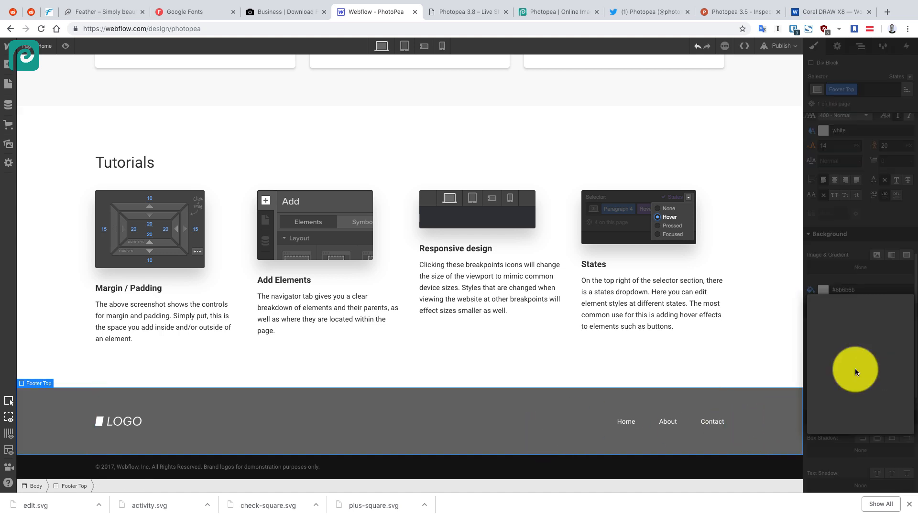
pyautogui.click(849, 413)
pyautogui.click(692, 367)
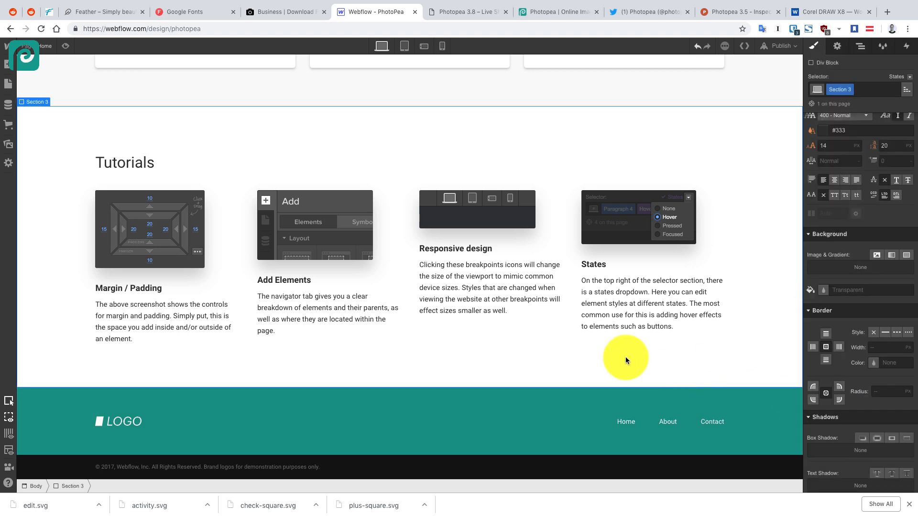
# Try the GlobalBackground swatch as the background colour of the Footer Bottom section
pyautogui.click(524, 465)
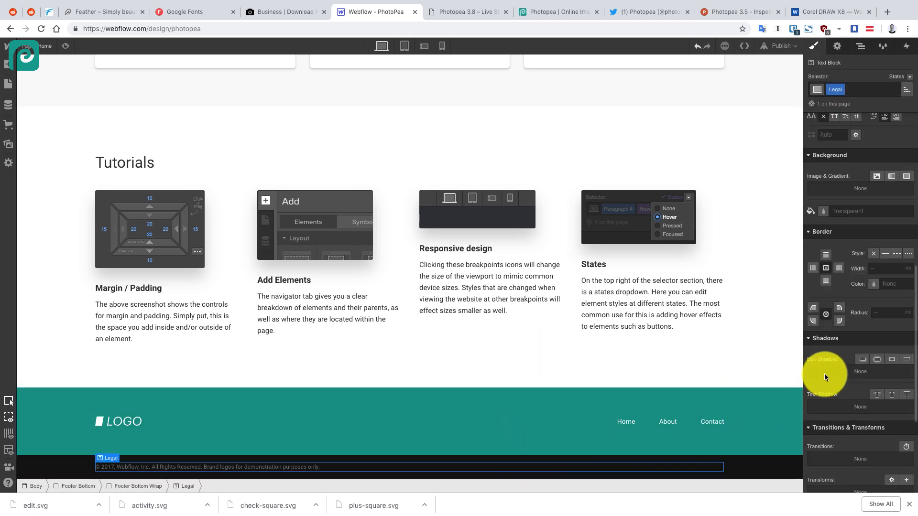
pyautogui.click(744, 472)
pyautogui.click(820, 290)
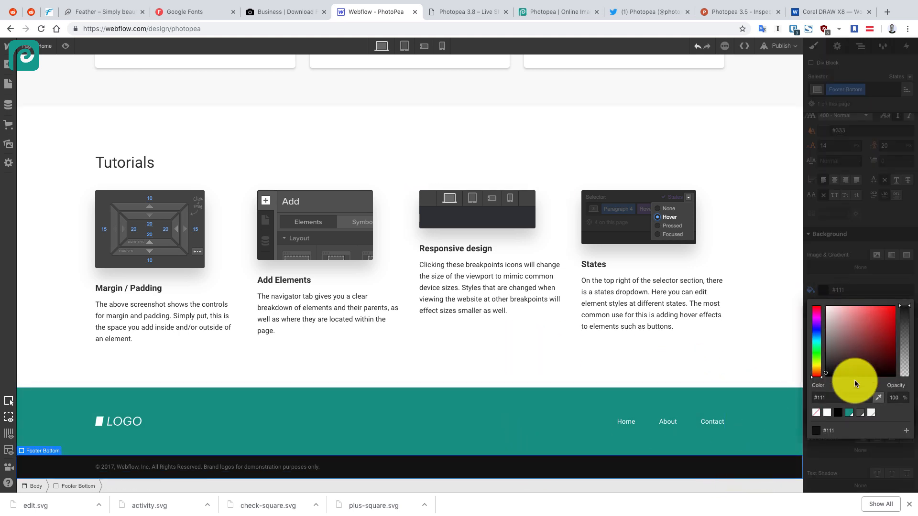
pyautogui.click(873, 412)
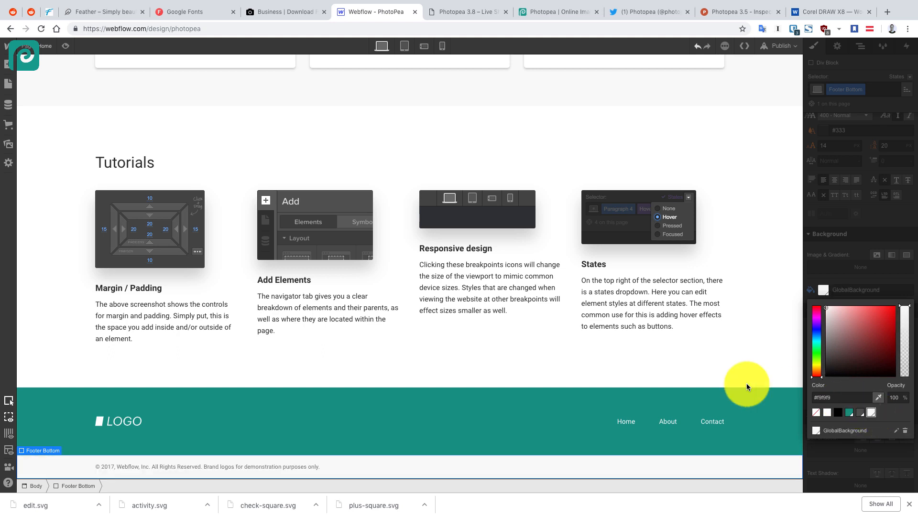
pyautogui.click(673, 356)
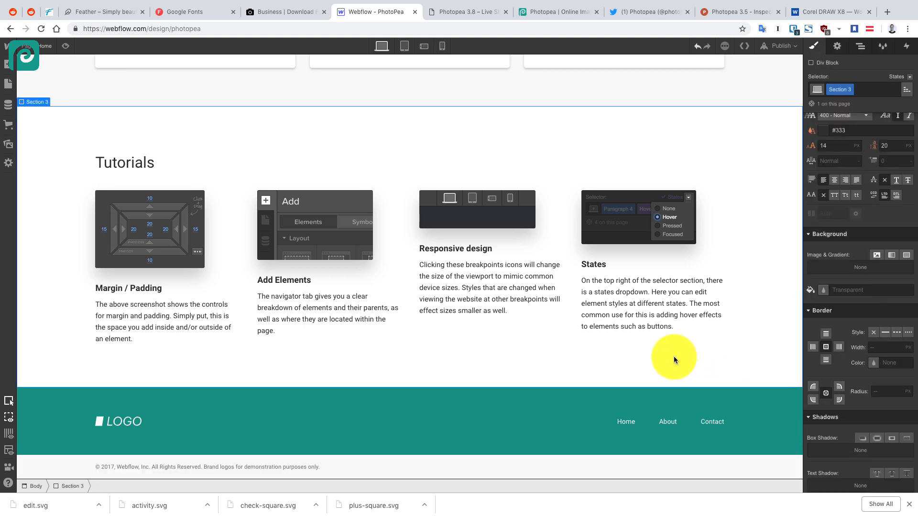
# Set the Footer Bottom background to the Niagra swatch and its copyright text colour to GlobalBackground
pyautogui.click(744, 465)
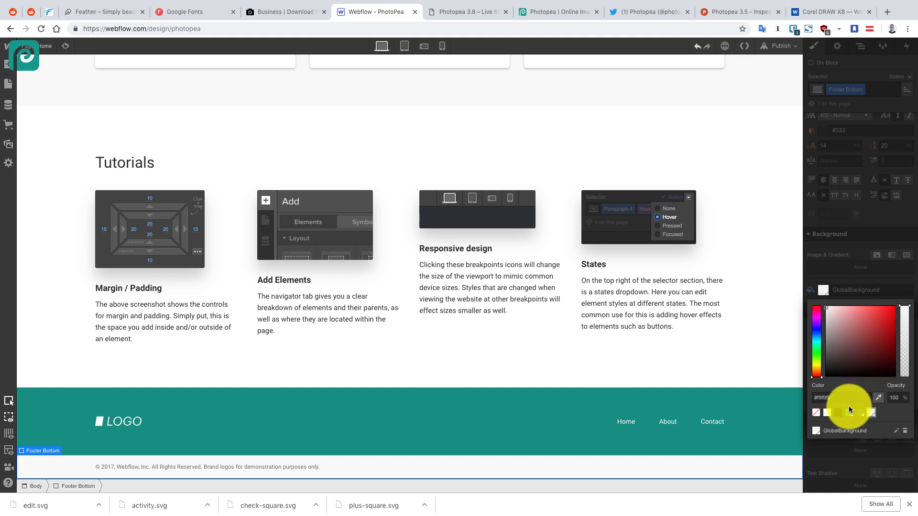
pyautogui.click(850, 412)
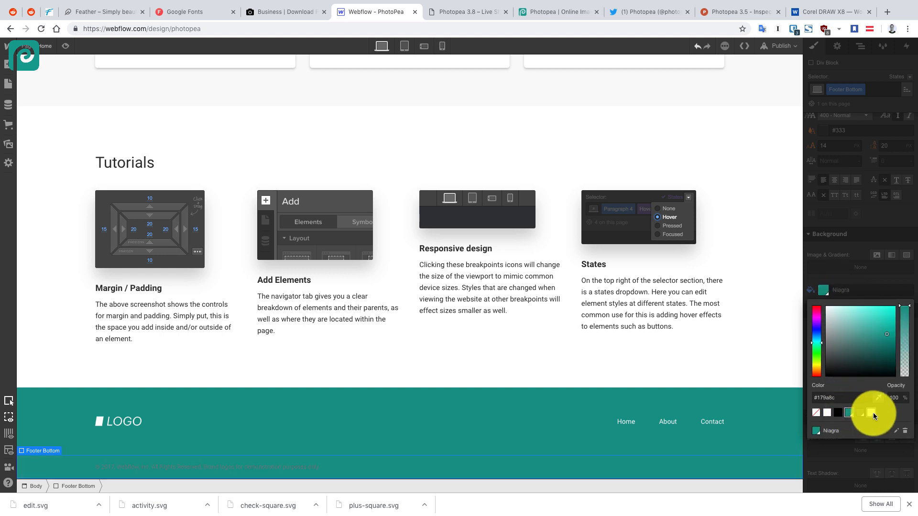
pyautogui.click(241, 467)
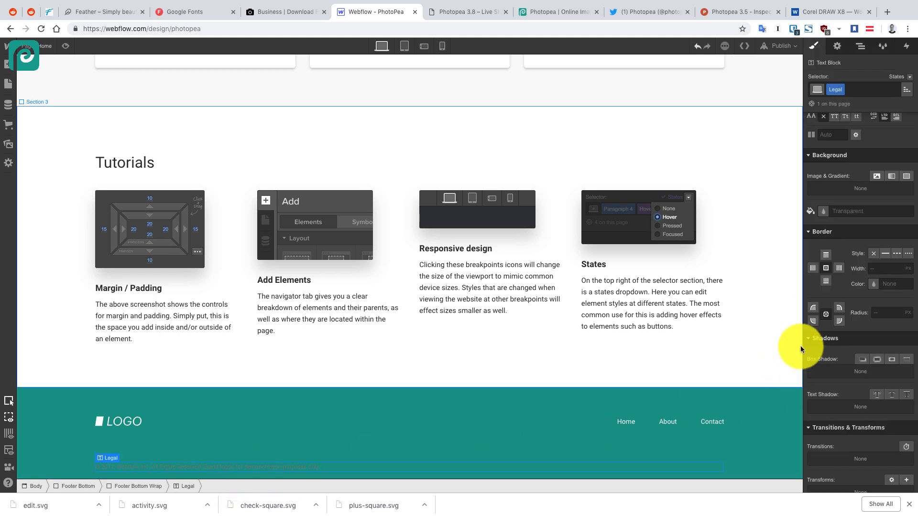
pyautogui.scroll(2, 846, 177)
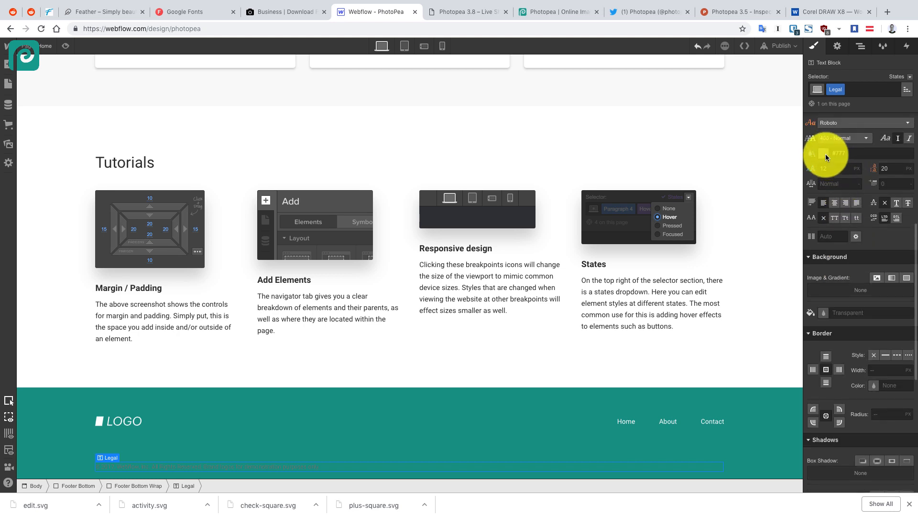
pyautogui.click(825, 154)
pyautogui.click(828, 275)
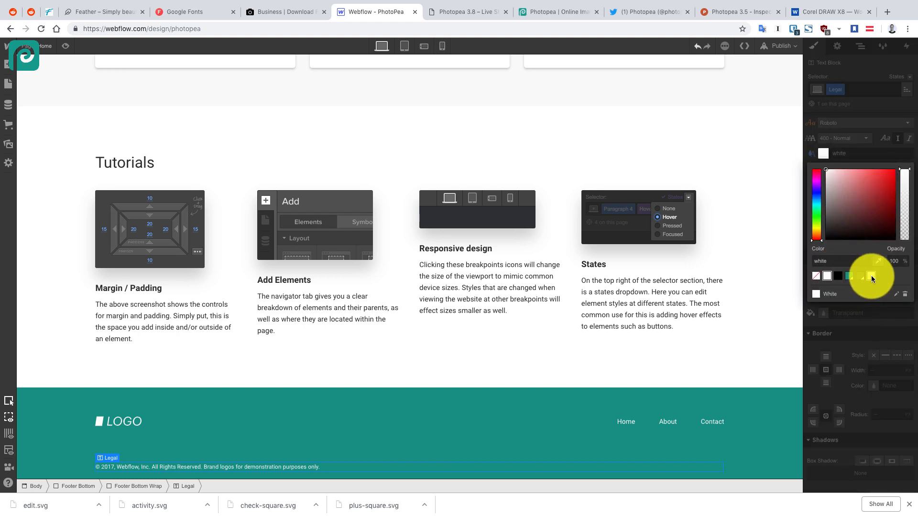
pyautogui.click(872, 275)
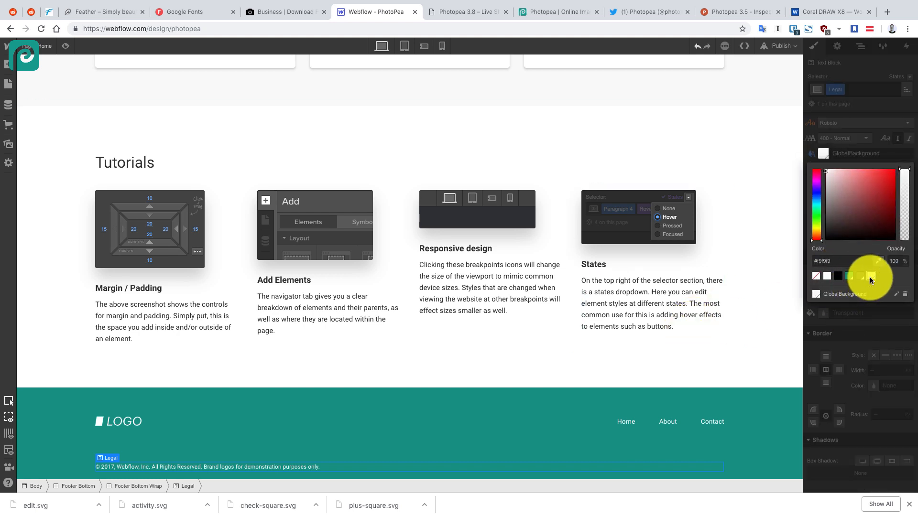
pyautogui.click(742, 309)
# Examine the Latest Updates section and its cards in relation to the neighbouring sections of the page
pyautogui.scroll(10, 746, 330)
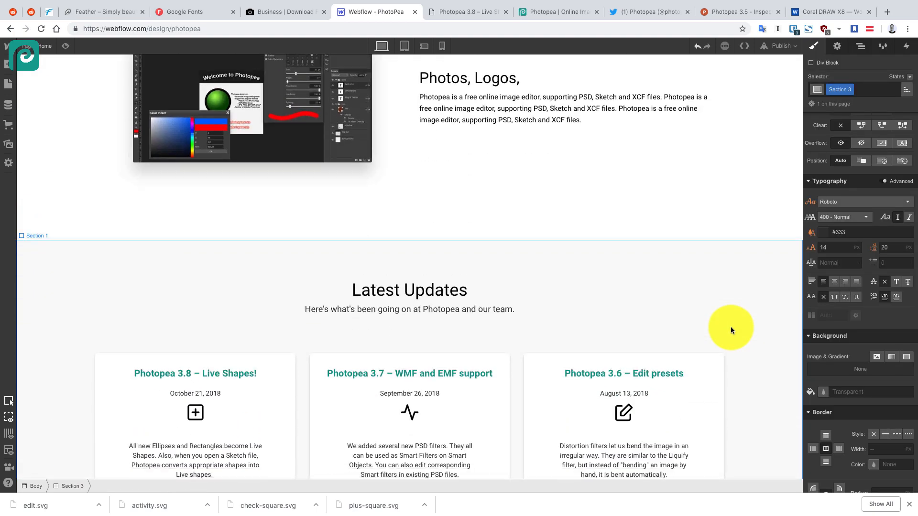
pyautogui.scroll(-2, 727, 309)
pyautogui.scroll(6, 727, 309)
pyautogui.scroll(-3, 727, 309)
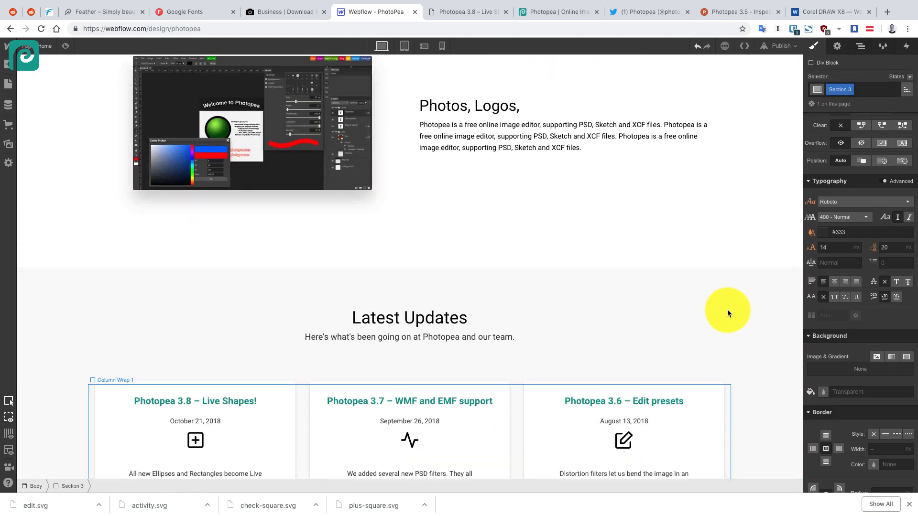
pyautogui.scroll(-4, 727, 308)
pyautogui.click(739, 180)
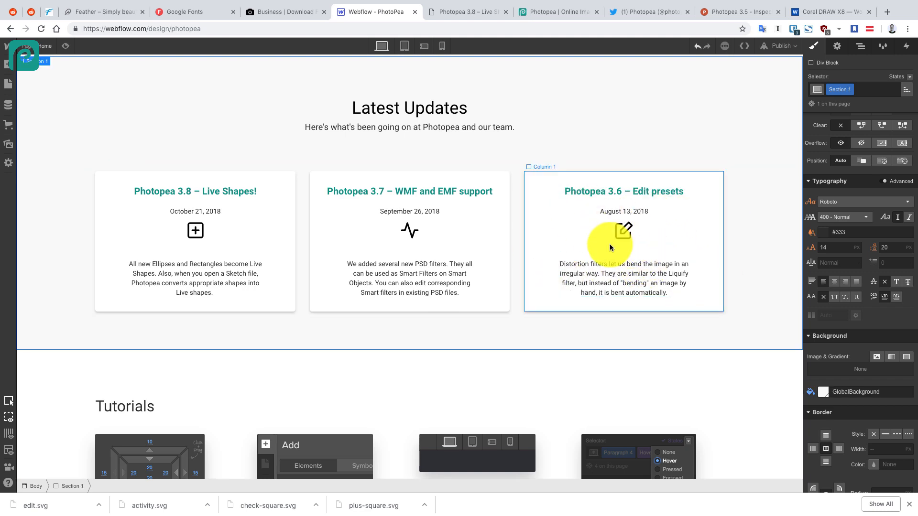
pyautogui.scroll(-2, 609, 244)
pyautogui.scroll(1, 647, 162)
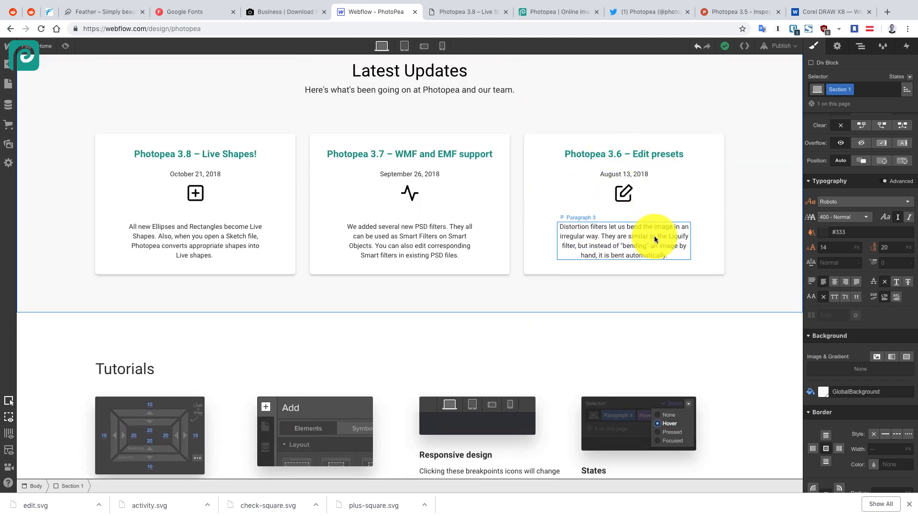
pyautogui.scroll(2, 643, 220)
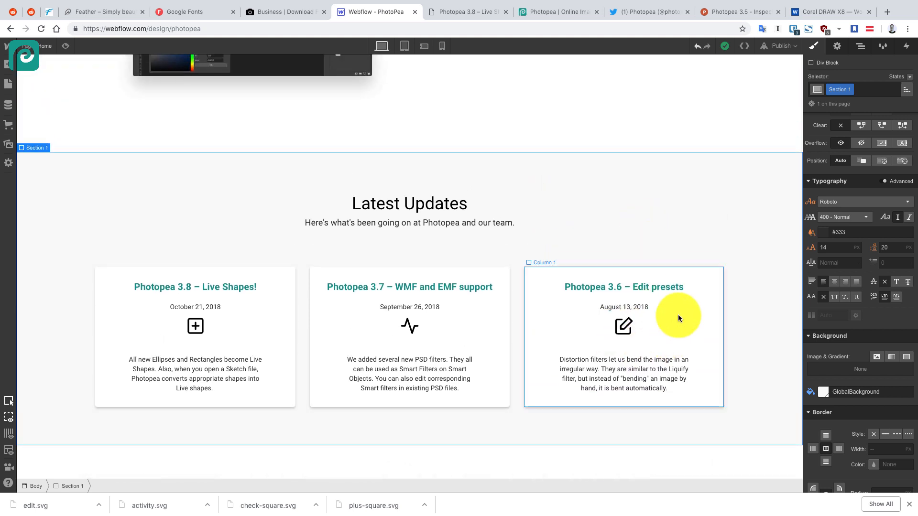
pyautogui.scroll(-1, 627, 332)
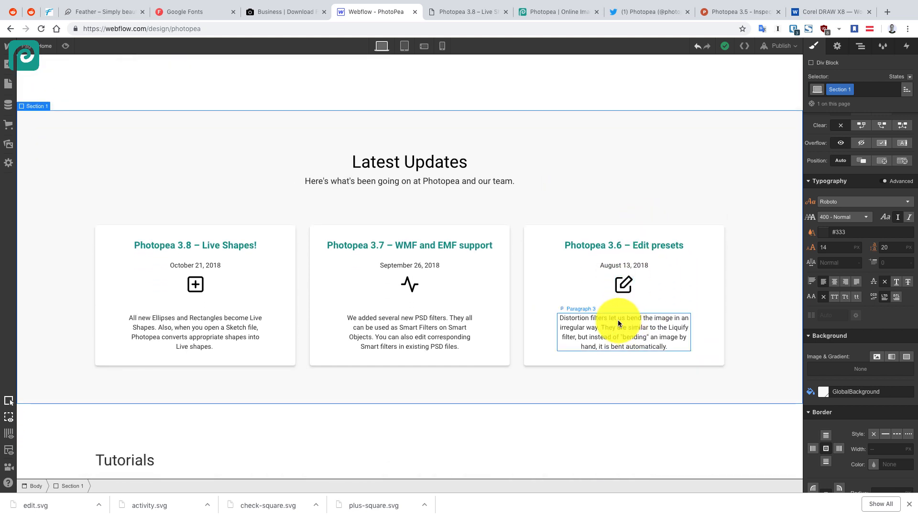
pyautogui.scroll(-1, 664, 245)
# Preview the page, review the hero and Import From sections, and dismiss the browser's downloads bar
pyautogui.scroll(15, 676, 254)
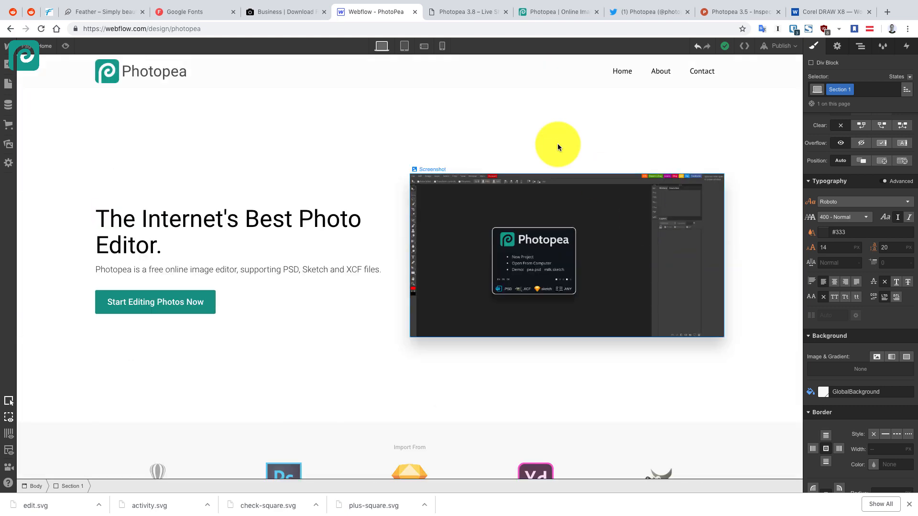
pyautogui.click(265, 93)
pyautogui.click(65, 47)
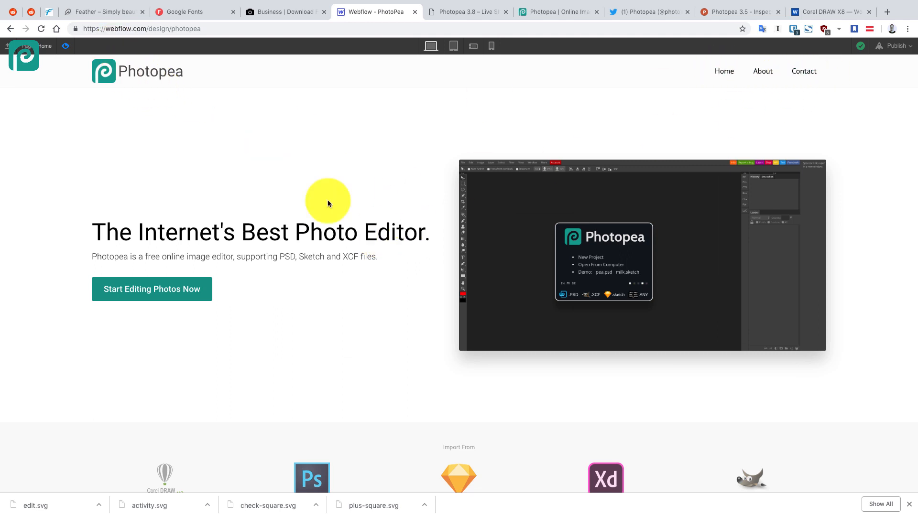
pyautogui.scroll(-1, 269, 208)
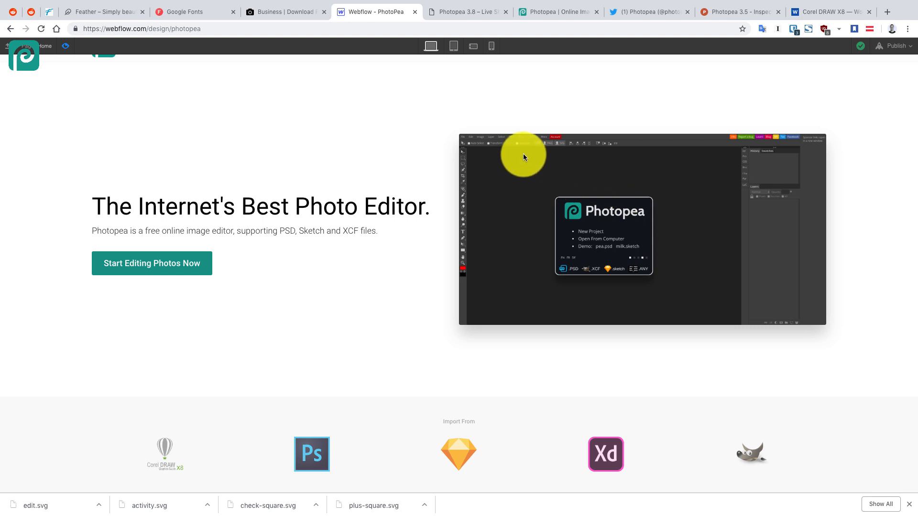
pyautogui.scroll(-3, 597, 216)
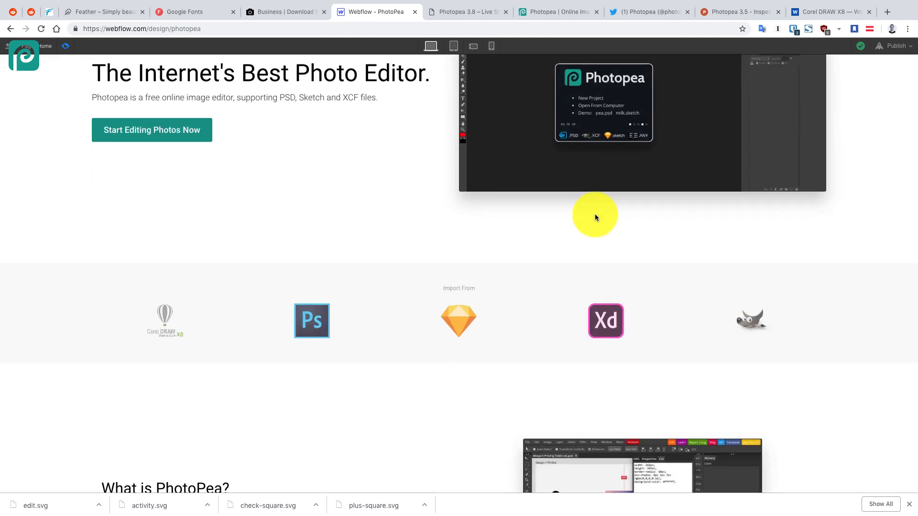
pyautogui.scroll(-2, 595, 218)
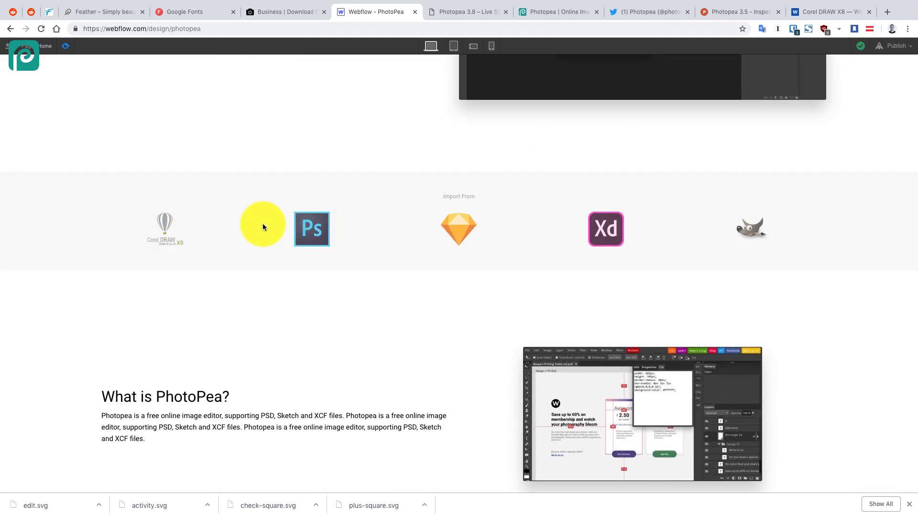
pyautogui.scroll(1, 526, 225)
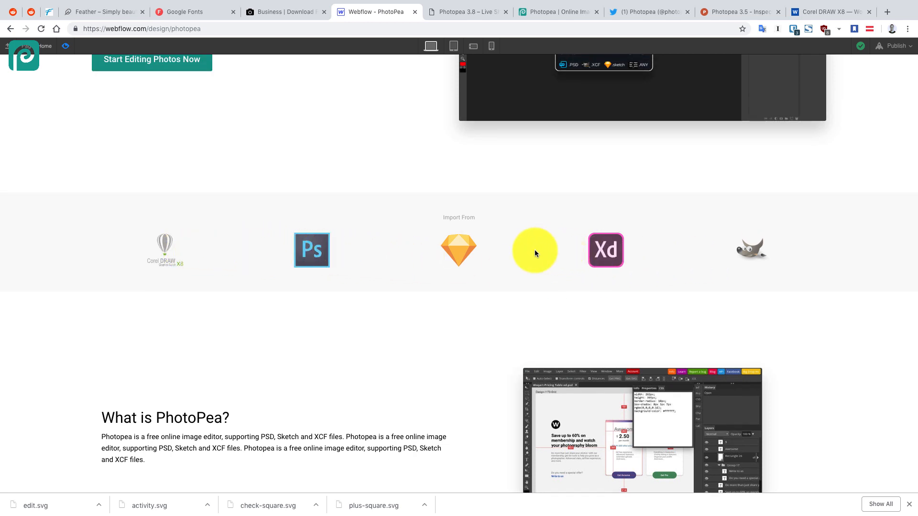
pyautogui.scroll(2, 534, 249)
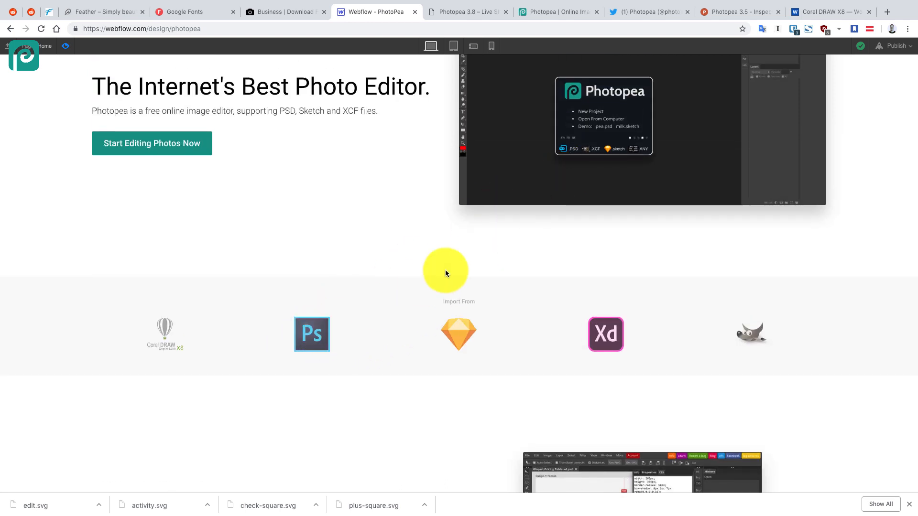
pyautogui.click(909, 504)
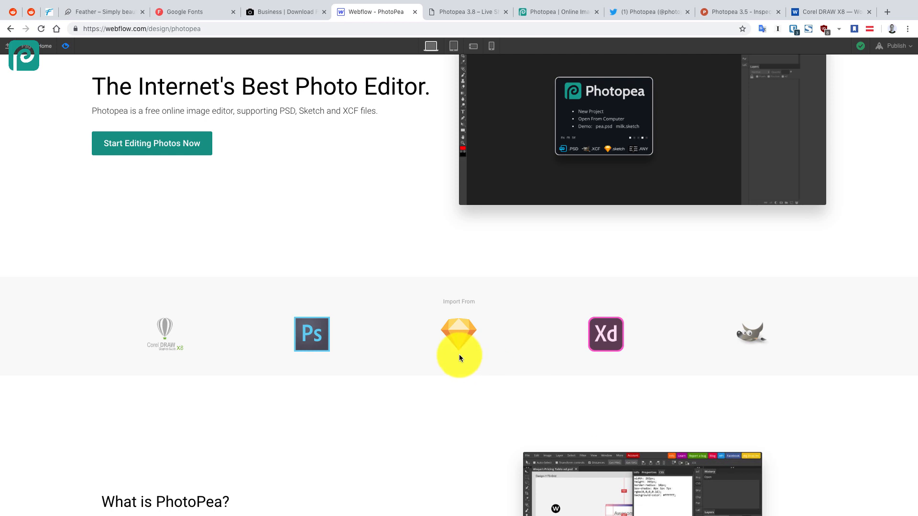
# Review the What is PhotoPea and Photos, Logos sections of the previewed page
pyautogui.scroll(-8, 459, 355)
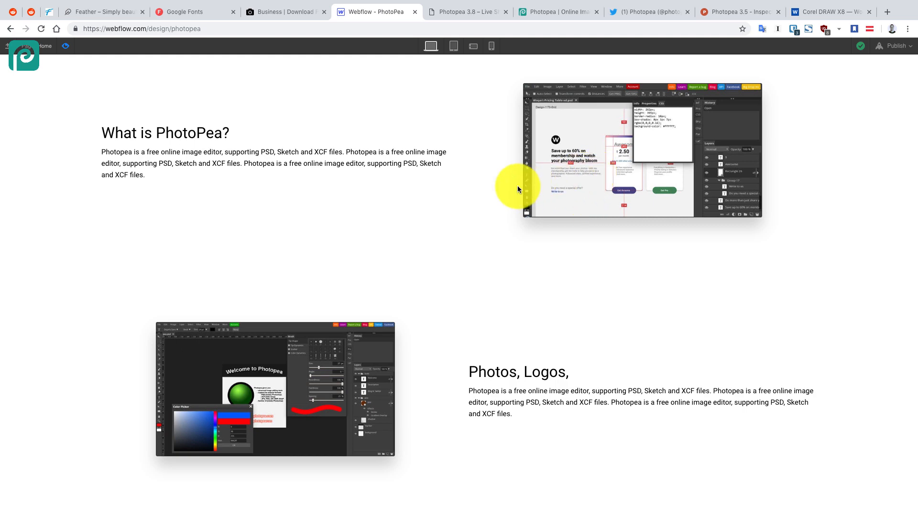
pyautogui.scroll(-5, 526, 183)
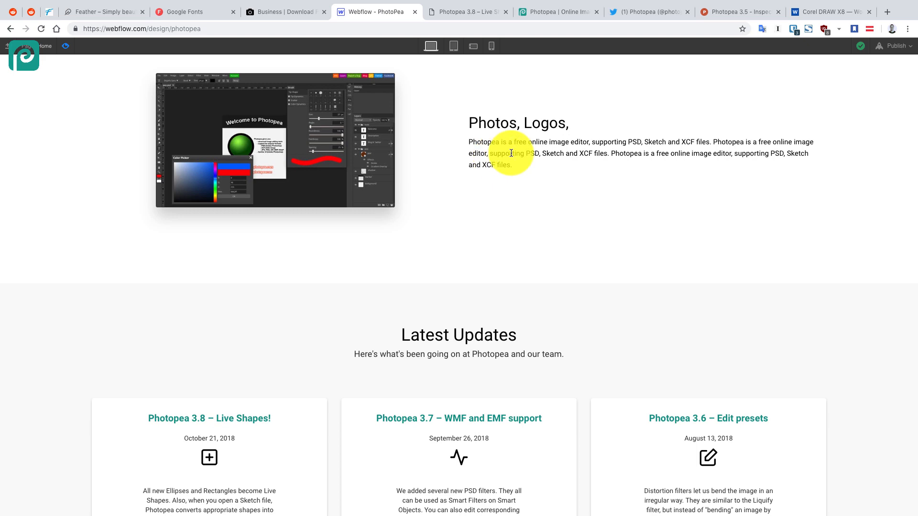
pyautogui.scroll(5, 528, 153)
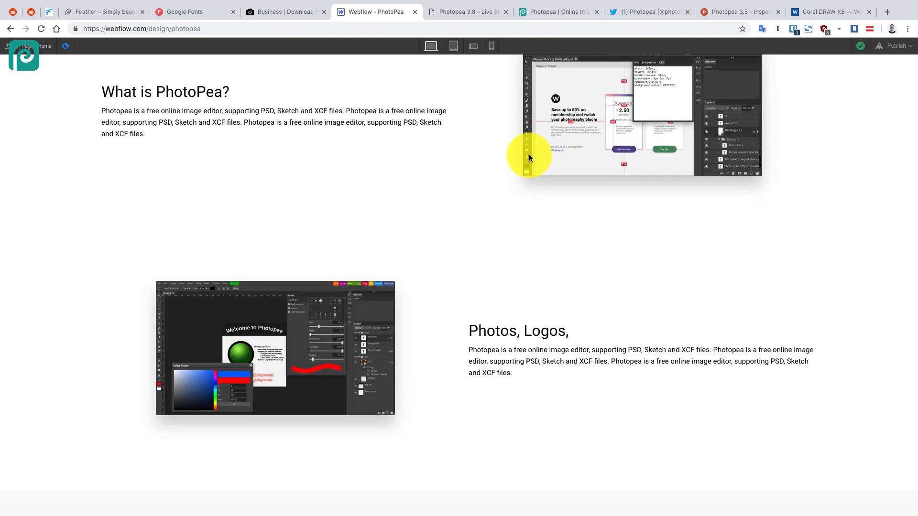
# Close the reference pages for Twitter, Product Hunt, Corel DRAW X8, the Photopea editor and the Photopea 3.8 blog post
pyautogui.click(564, 13)
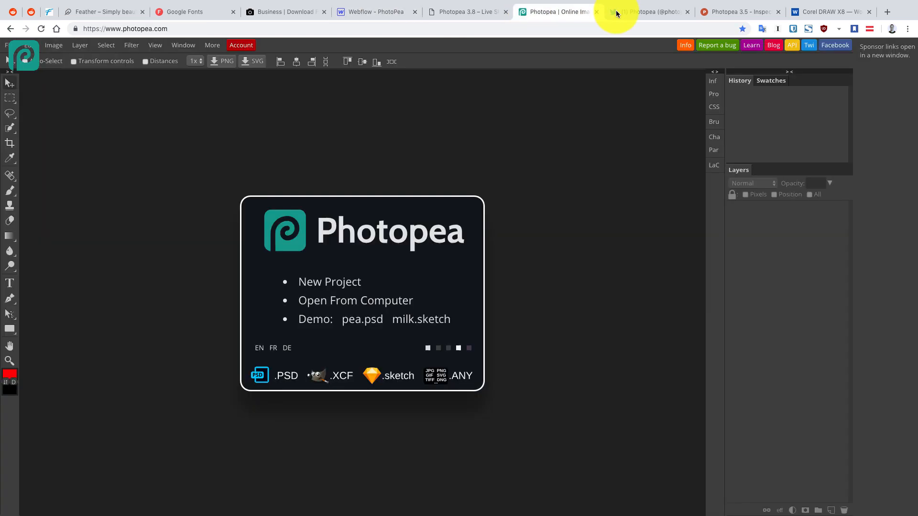
pyautogui.click(679, 11)
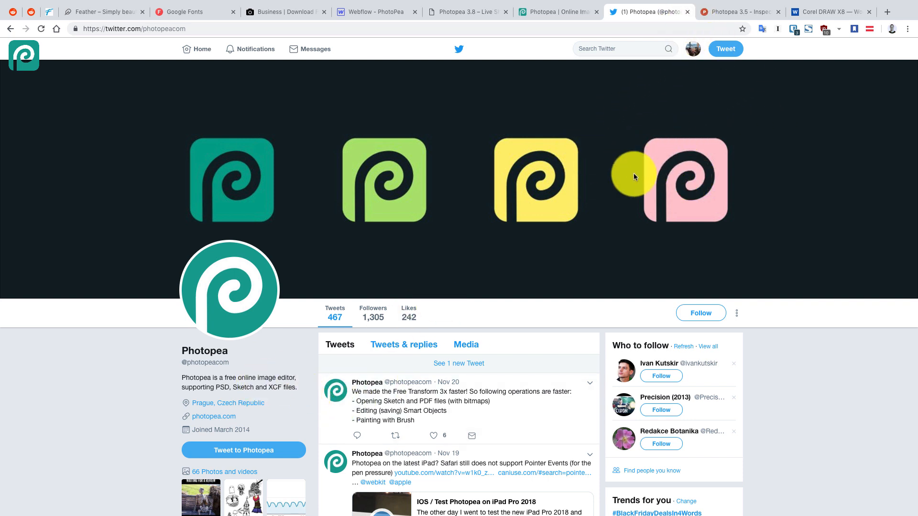
pyautogui.click(687, 12)
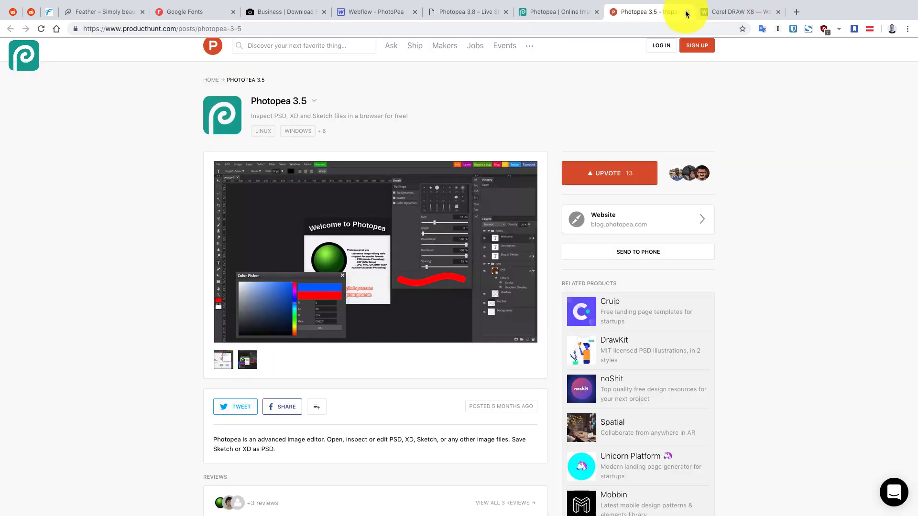
pyautogui.click(687, 12)
pyautogui.click(687, 13)
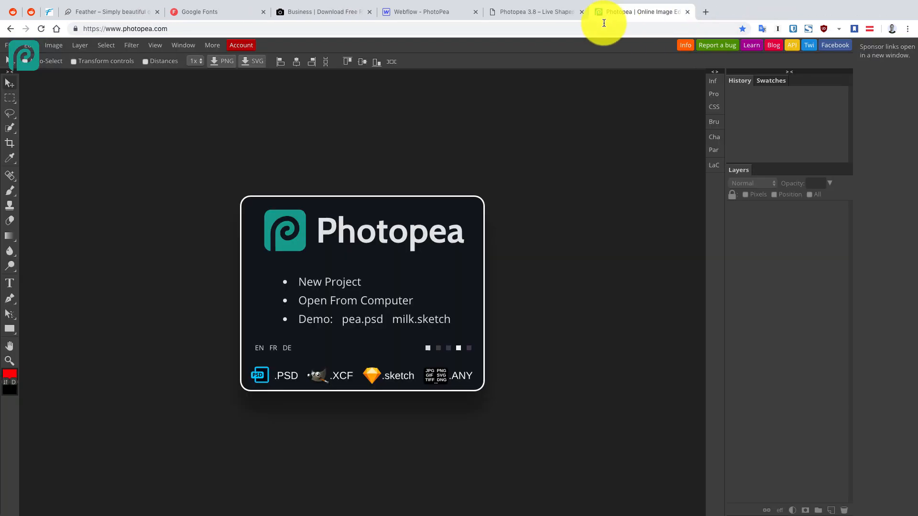
pyautogui.click(690, 13)
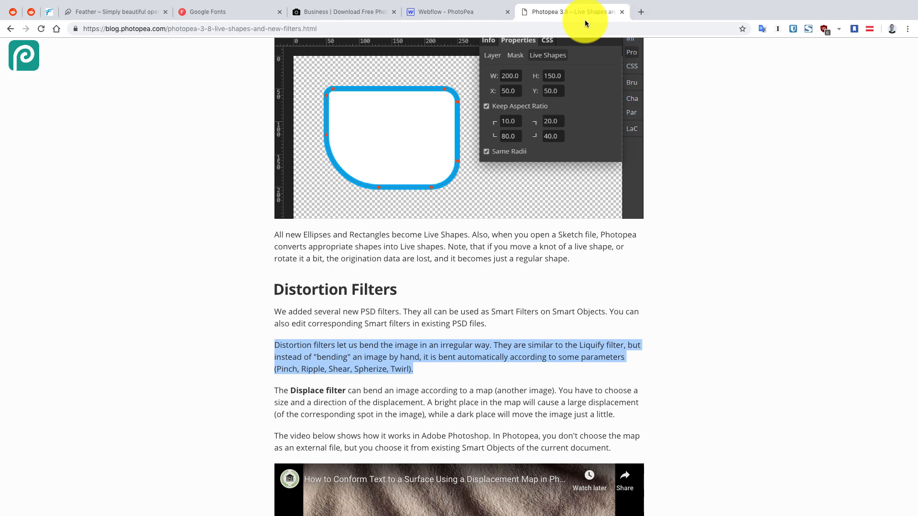
pyautogui.click(622, 13)
# Review the Latest Updates cards in the page preview and return to the hero section
pyautogui.scroll(-10, 492, 214)
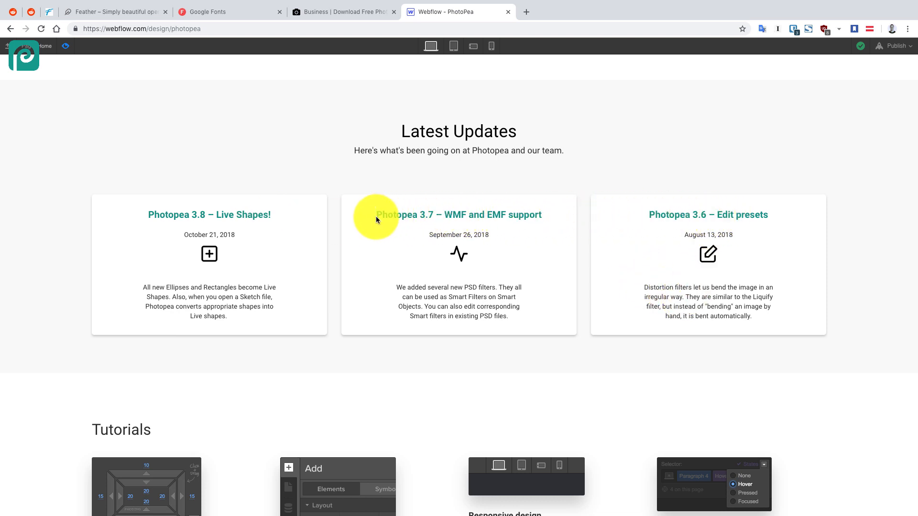
pyautogui.scroll(-1, 330, 217)
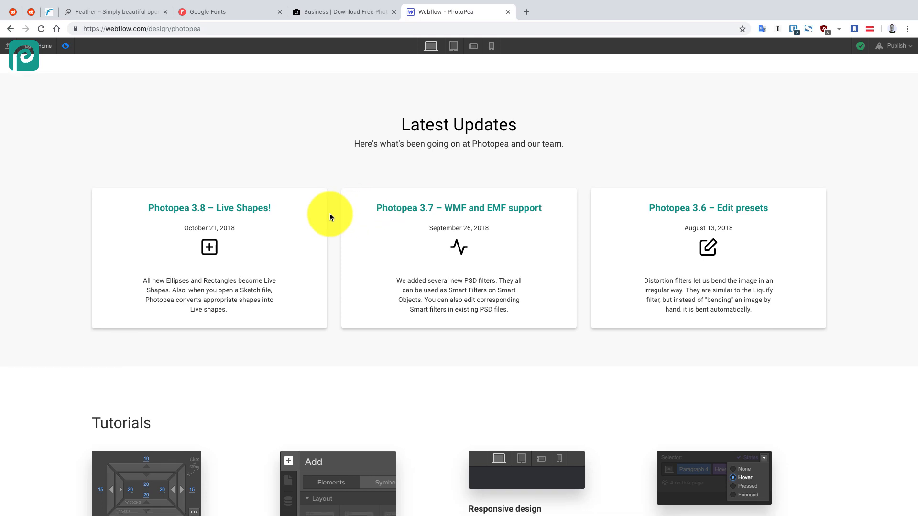
pyautogui.scroll(10, 329, 216)
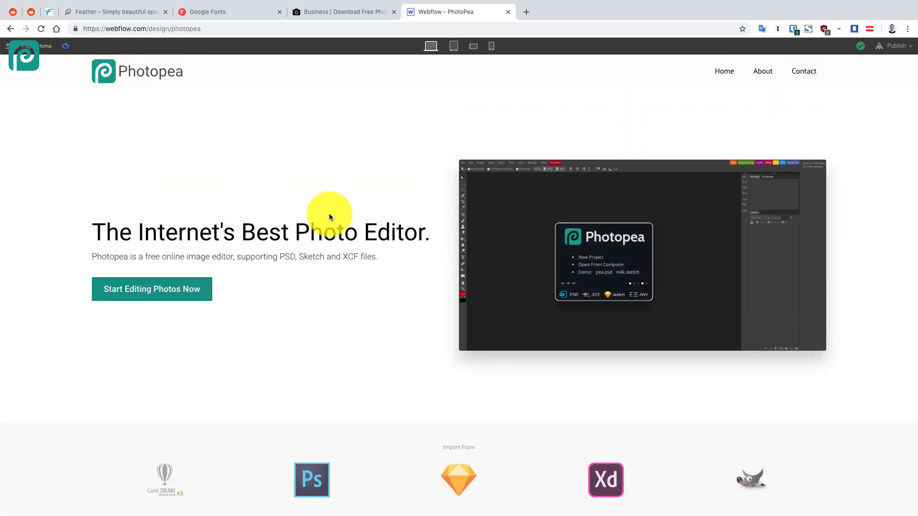
# Open photopea.com in a new browser tab and view its Info section for comparison with the redesign
pyautogui.click(526, 14)
pyautogui.write('photo')
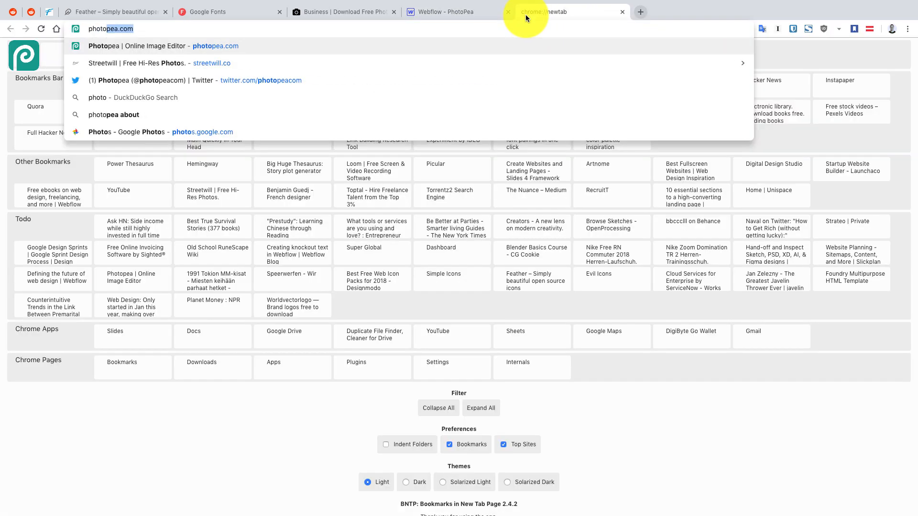
pyautogui.press('Return')
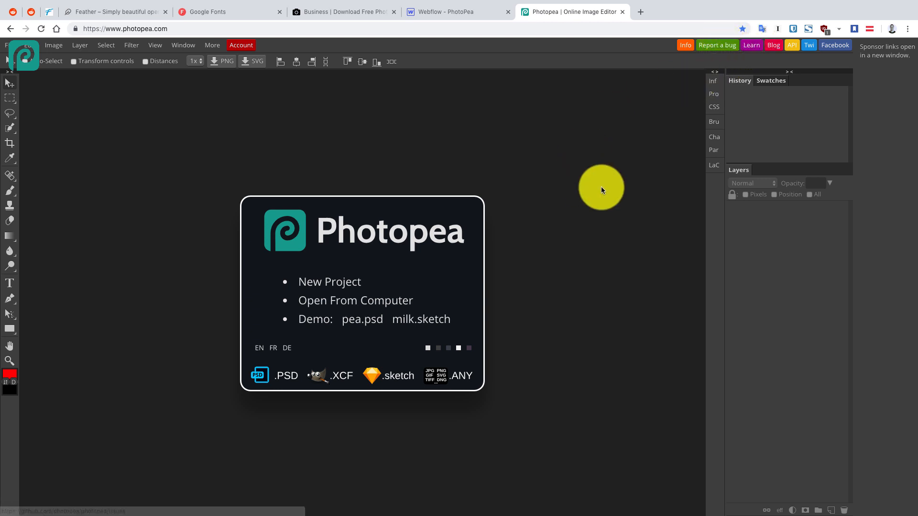
pyautogui.click(682, 46)
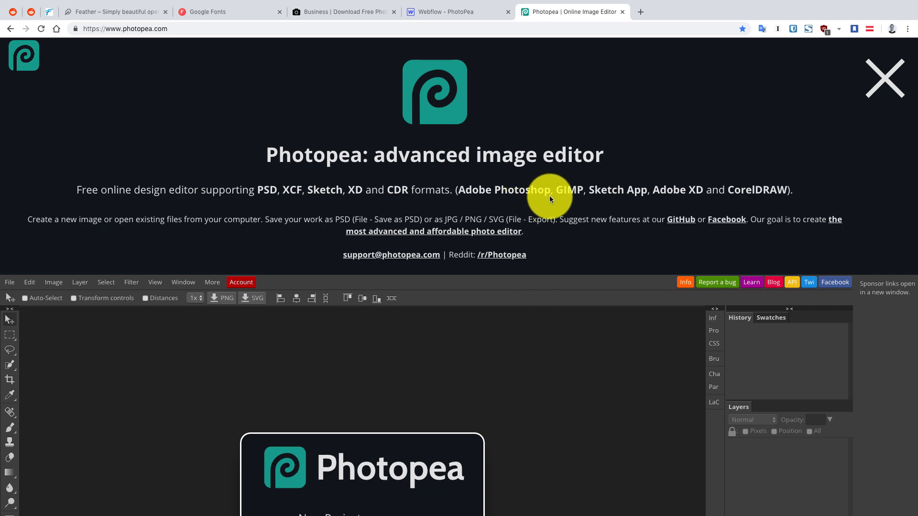
pyautogui.scroll(-5, 549, 196)
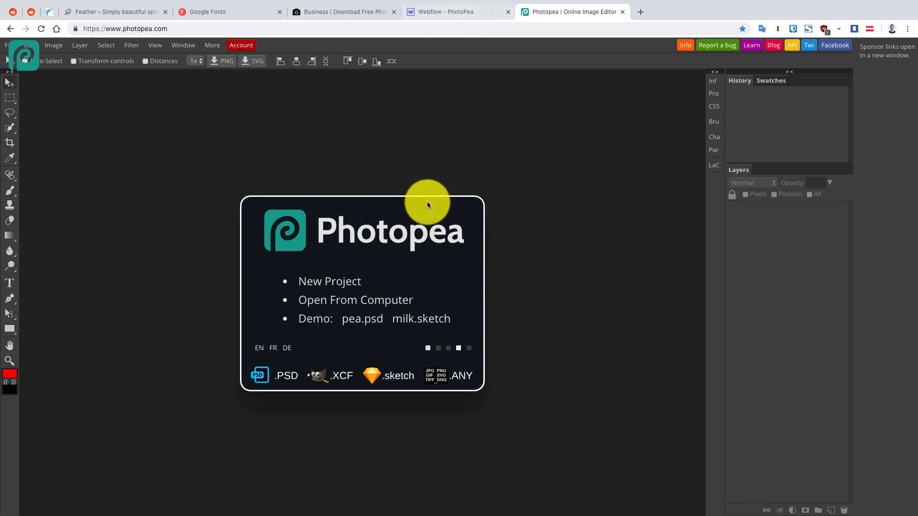
# Switch back to the Webflow preview and review the redesigned page from the hero to the footer
pyautogui.click(427, 14)
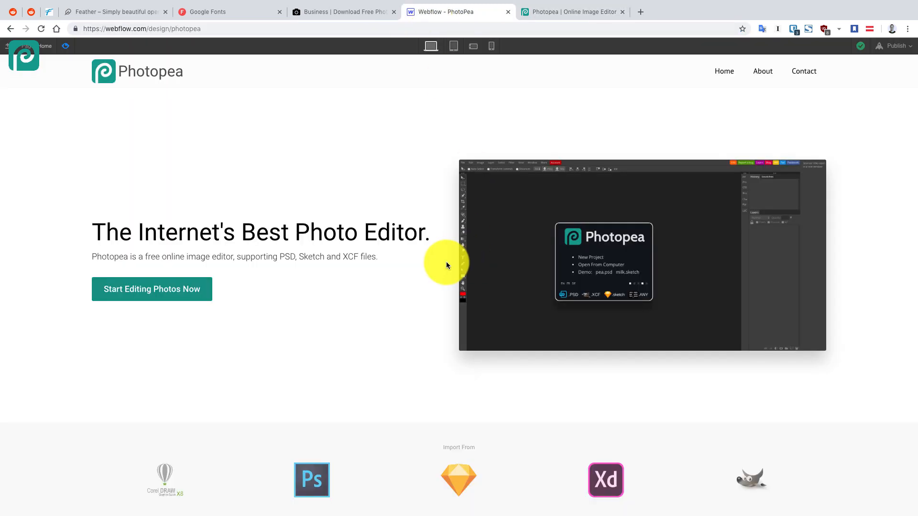
pyautogui.scroll(-10, 446, 262)
pyautogui.scroll(-12, 444, 265)
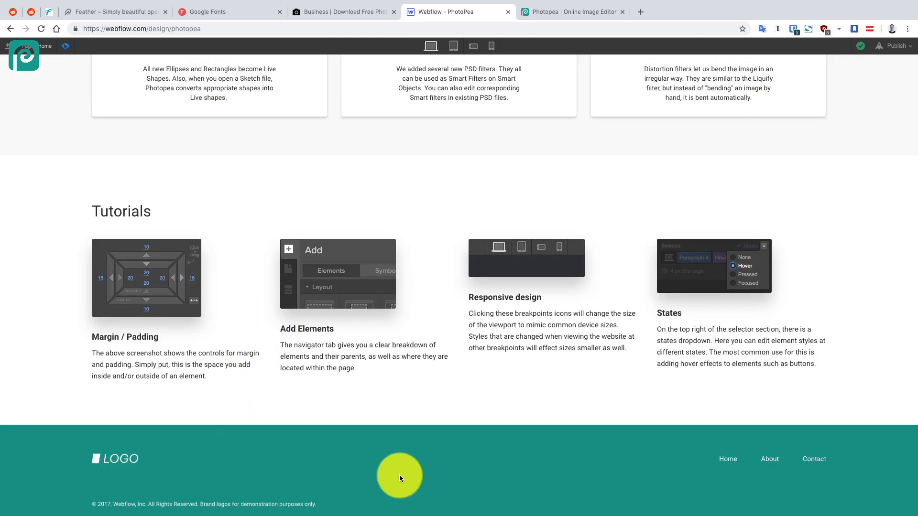
pyautogui.scroll(3, 397, 381)
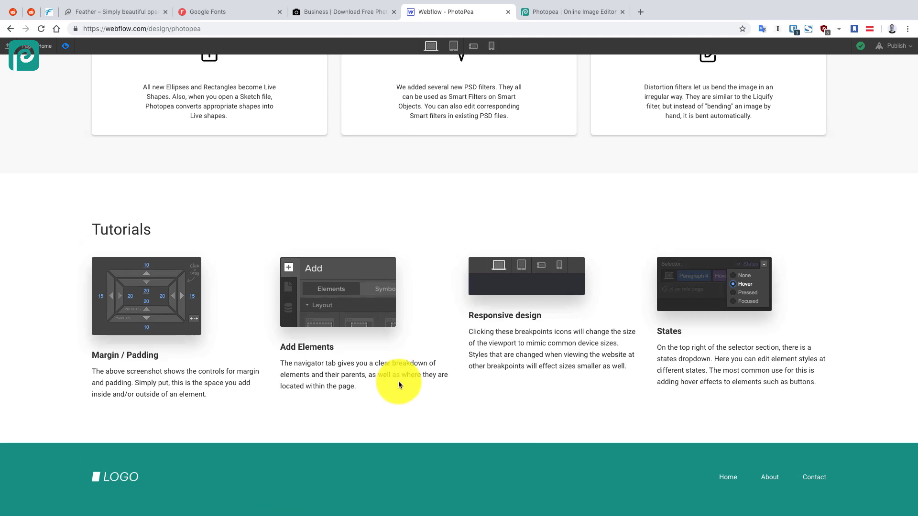
pyautogui.scroll(15, 413, 384)
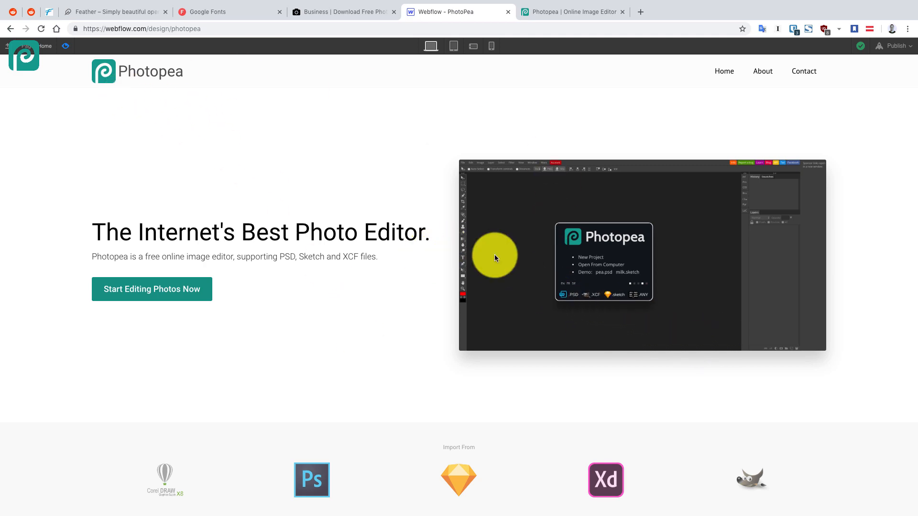
pyautogui.scroll(-10, 552, 259)
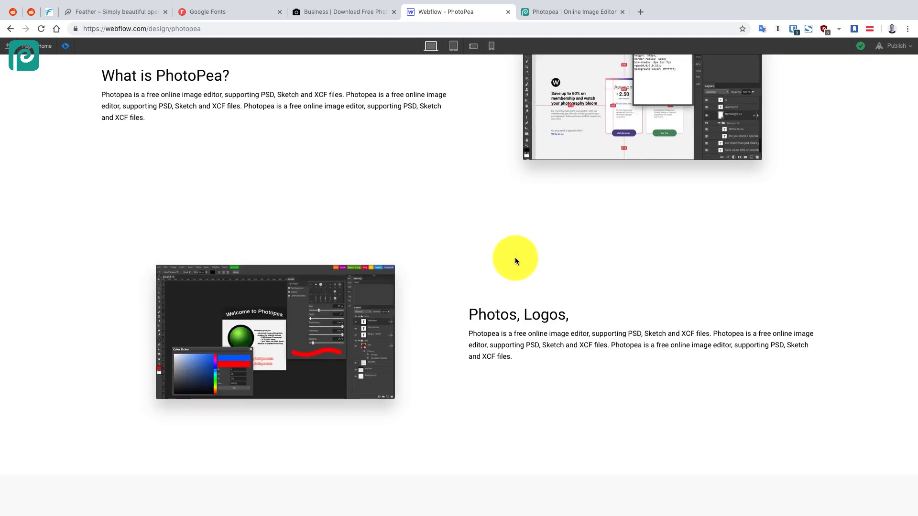
pyautogui.scroll(10, 467, 254)
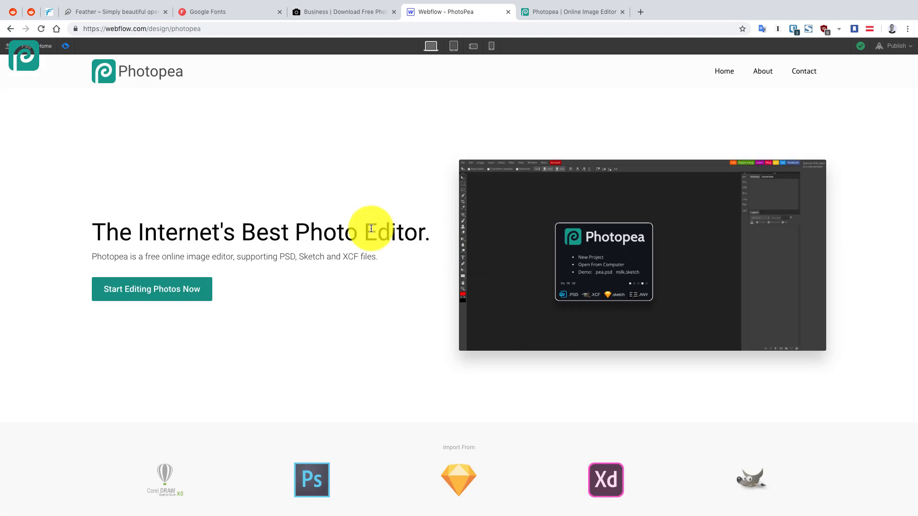
pyautogui.hotkey('ctrl', 'Left')
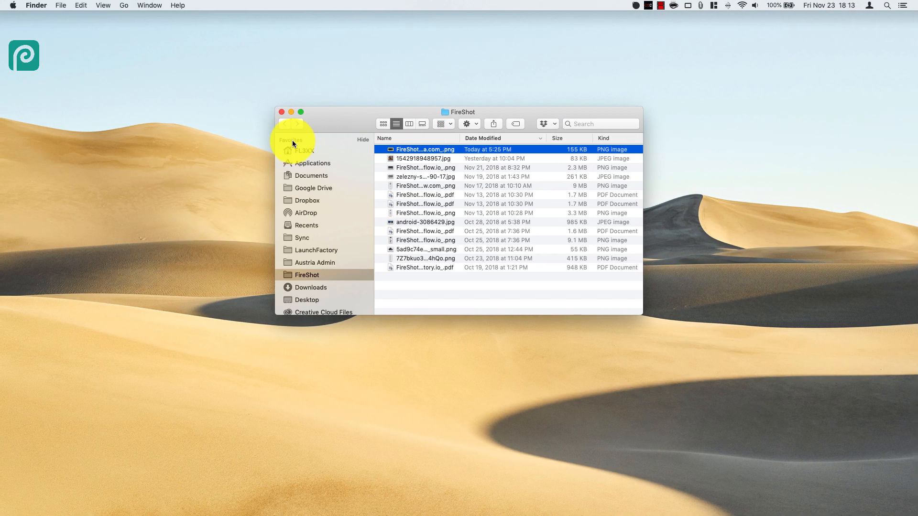
pyautogui.hotkey('ctrl', 'Right')
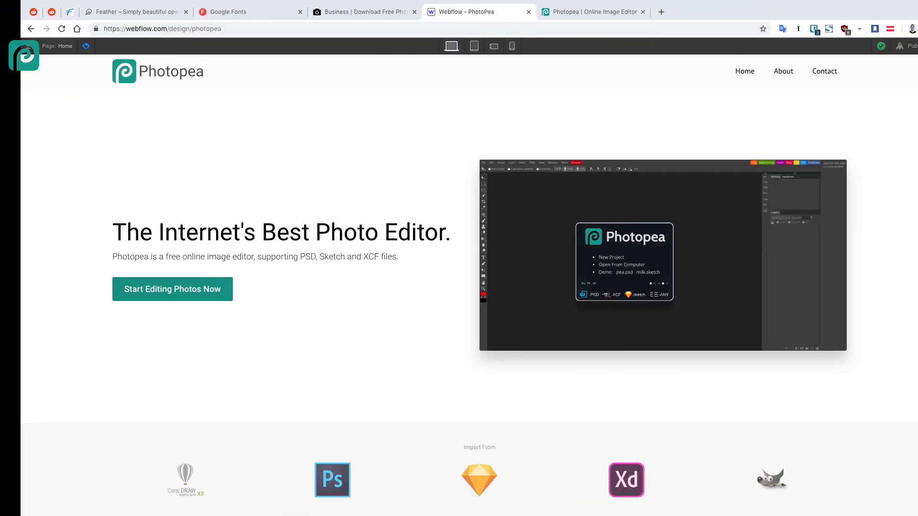